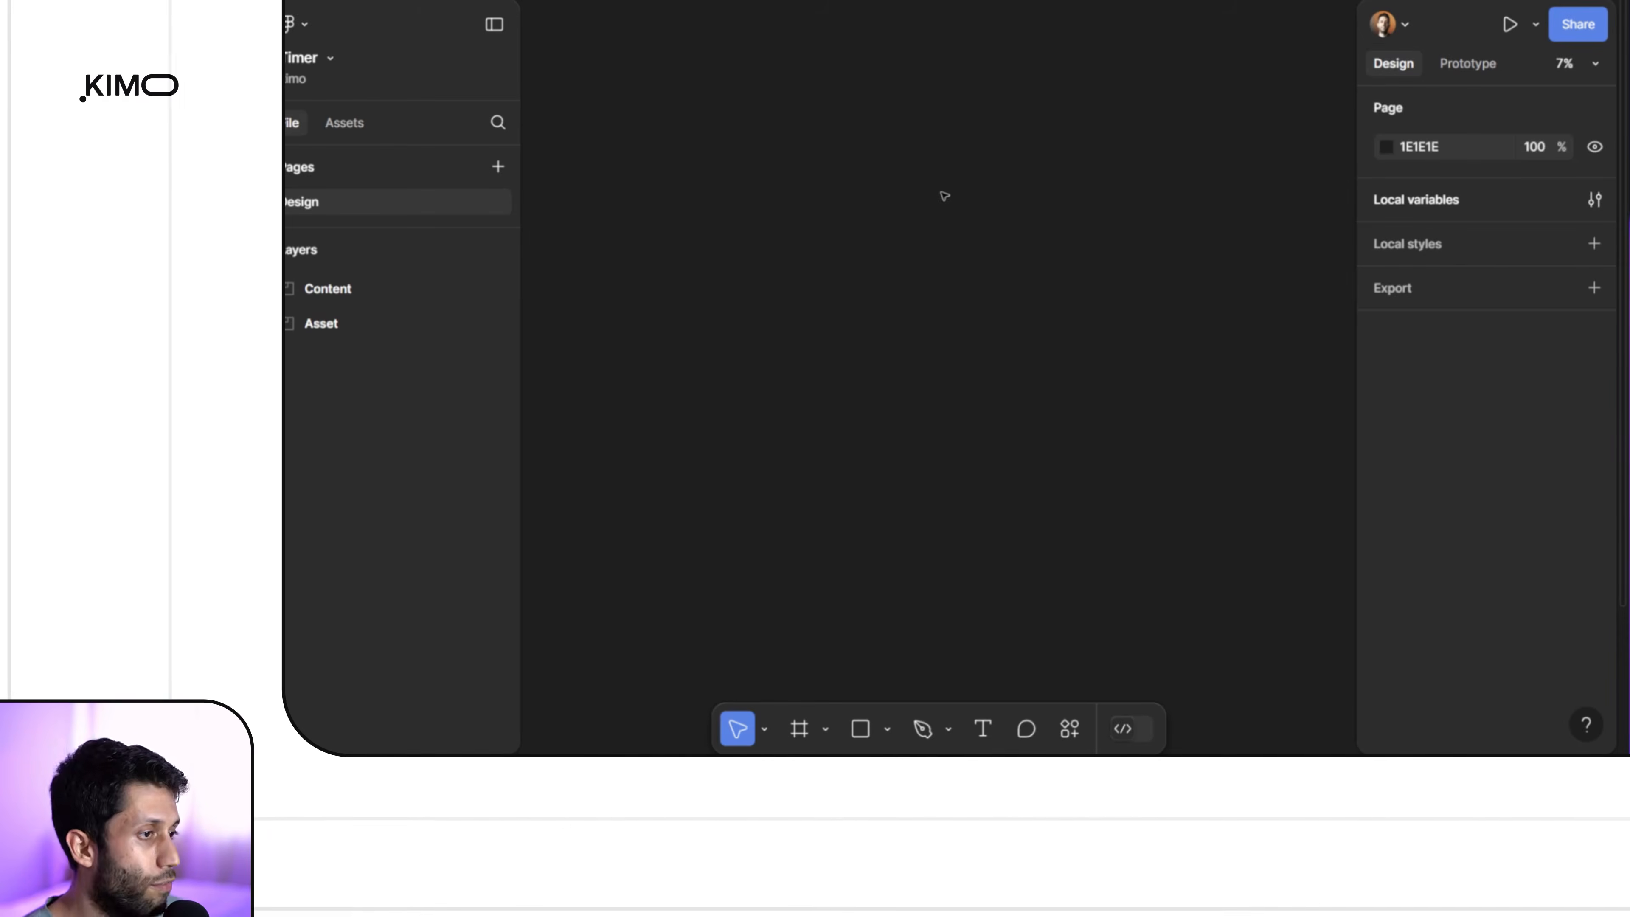
# Step: Review the Asset board's type, logo, images and colour swatches, and the Content board's sections from the header to the last section
pyautogui.scroll(-5, 959, 182)
pyautogui.moveTo(959, 177); pyautogui.dragTo(1104, 314)
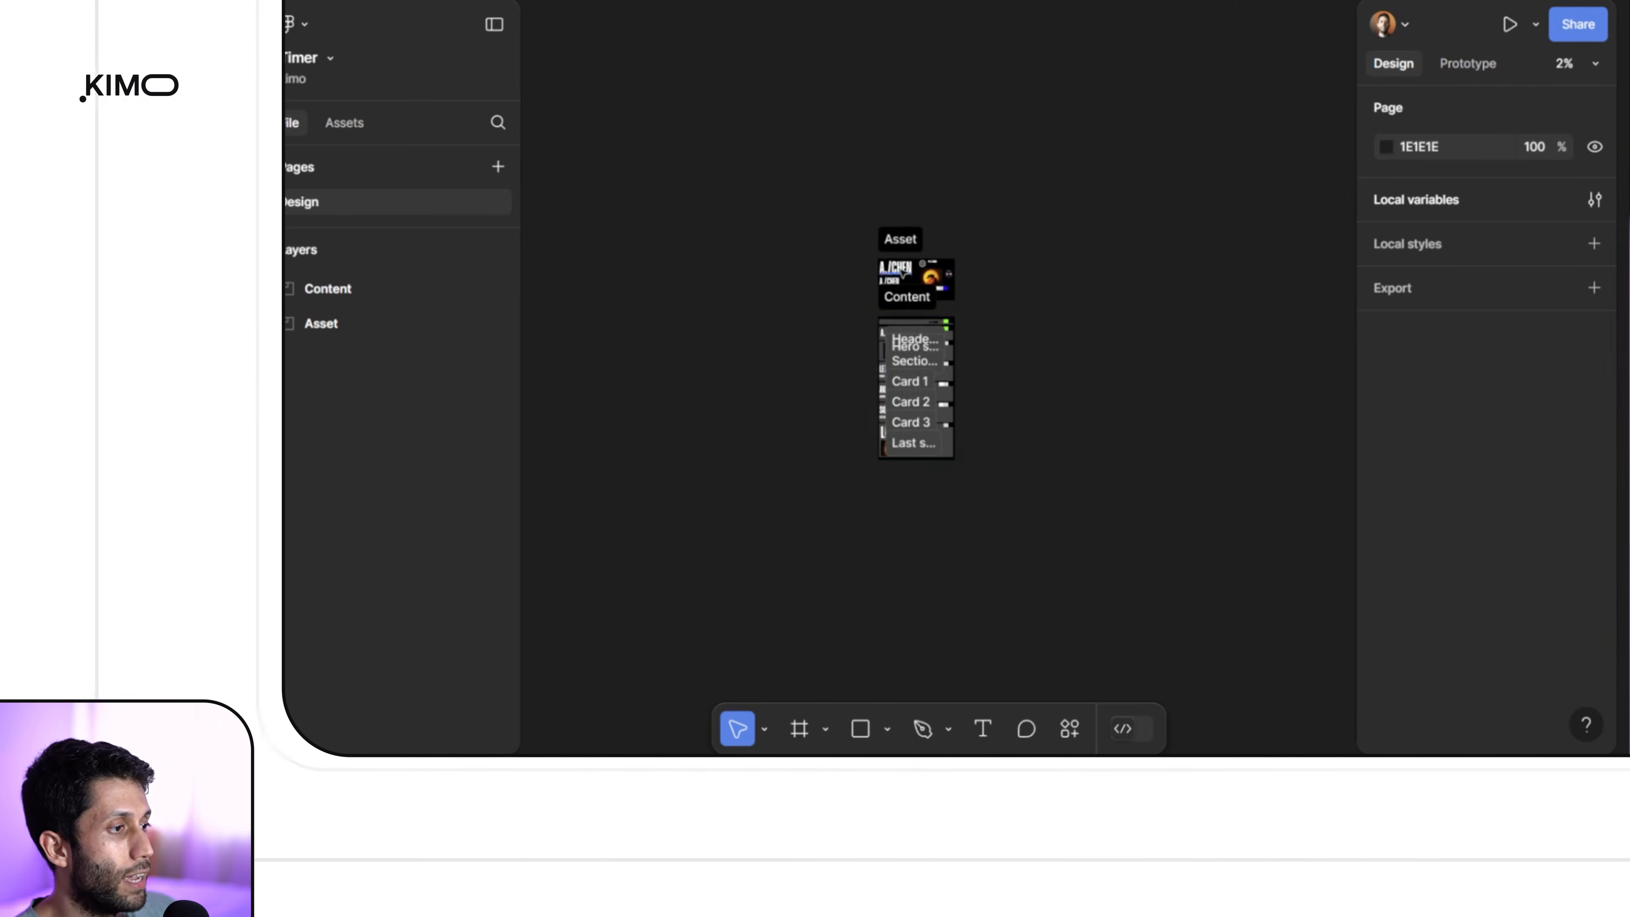
pyautogui.scroll(6, 886, 234)
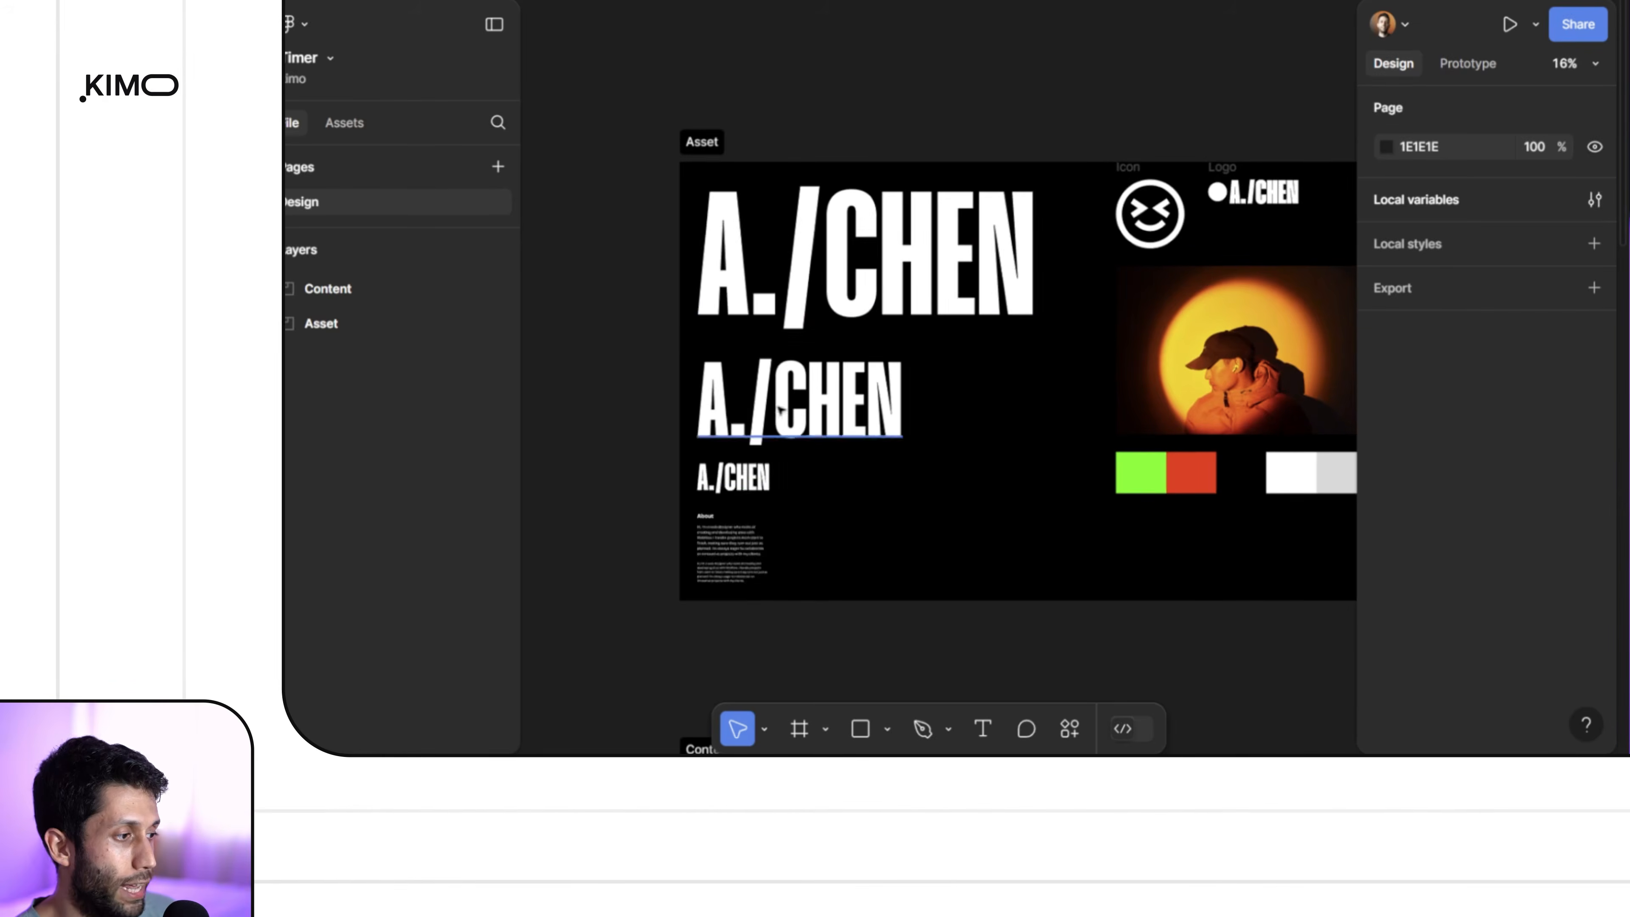
pyautogui.hscroll(3, 997, 455)
pyautogui.scroll(-1, 997, 456)
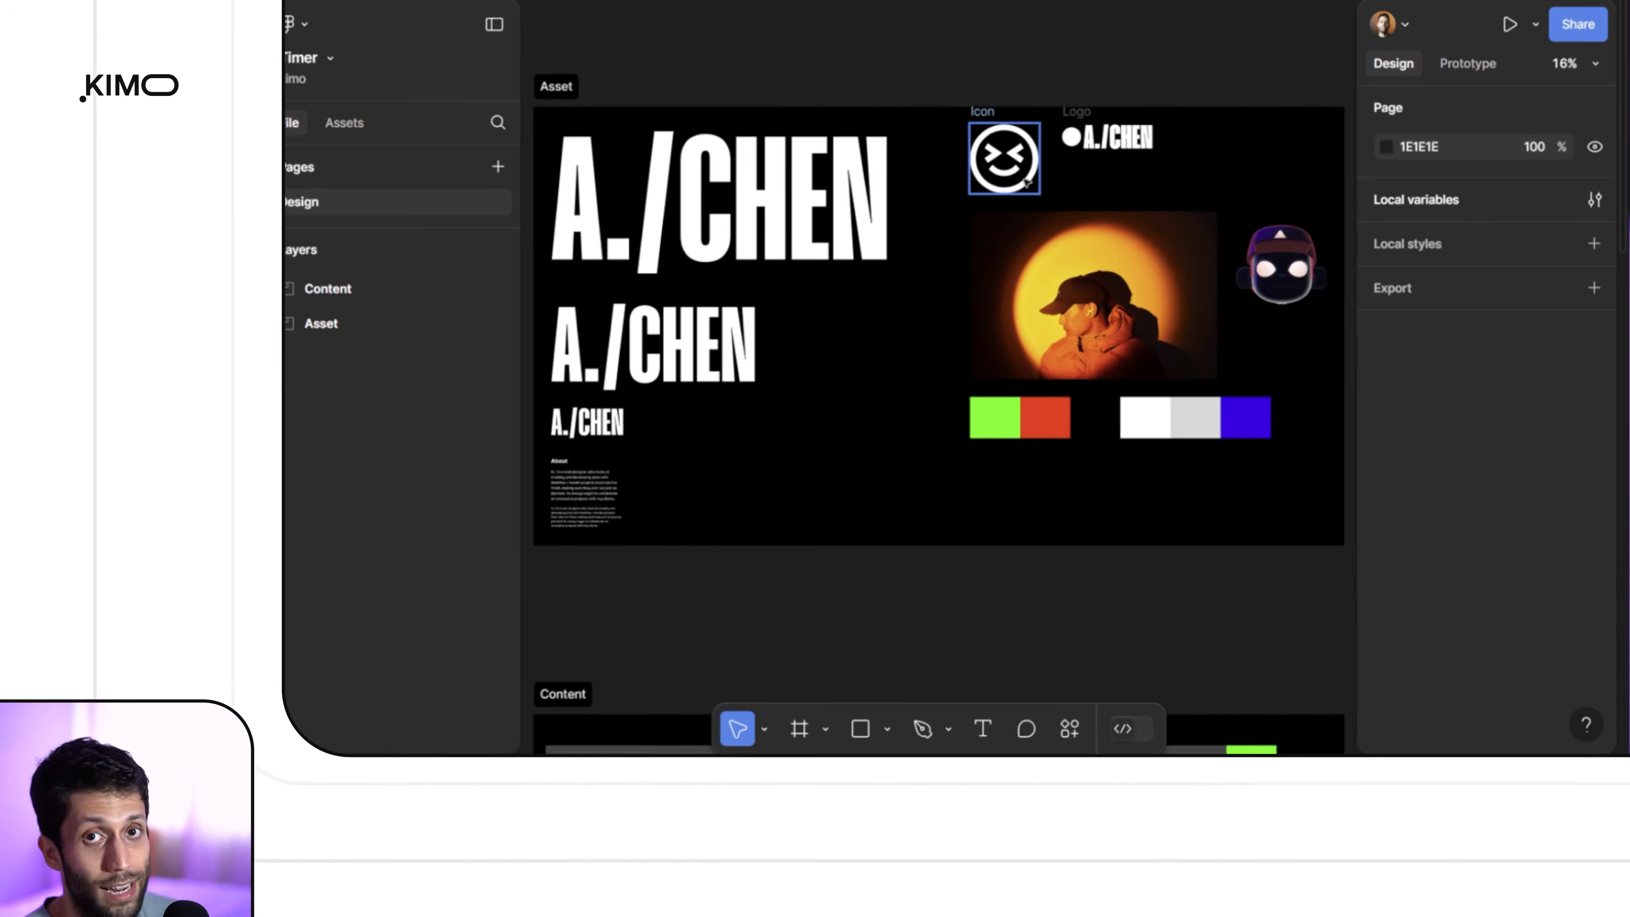
pyautogui.scroll(-3, 953, 212)
pyautogui.scroll(5, 838, 297)
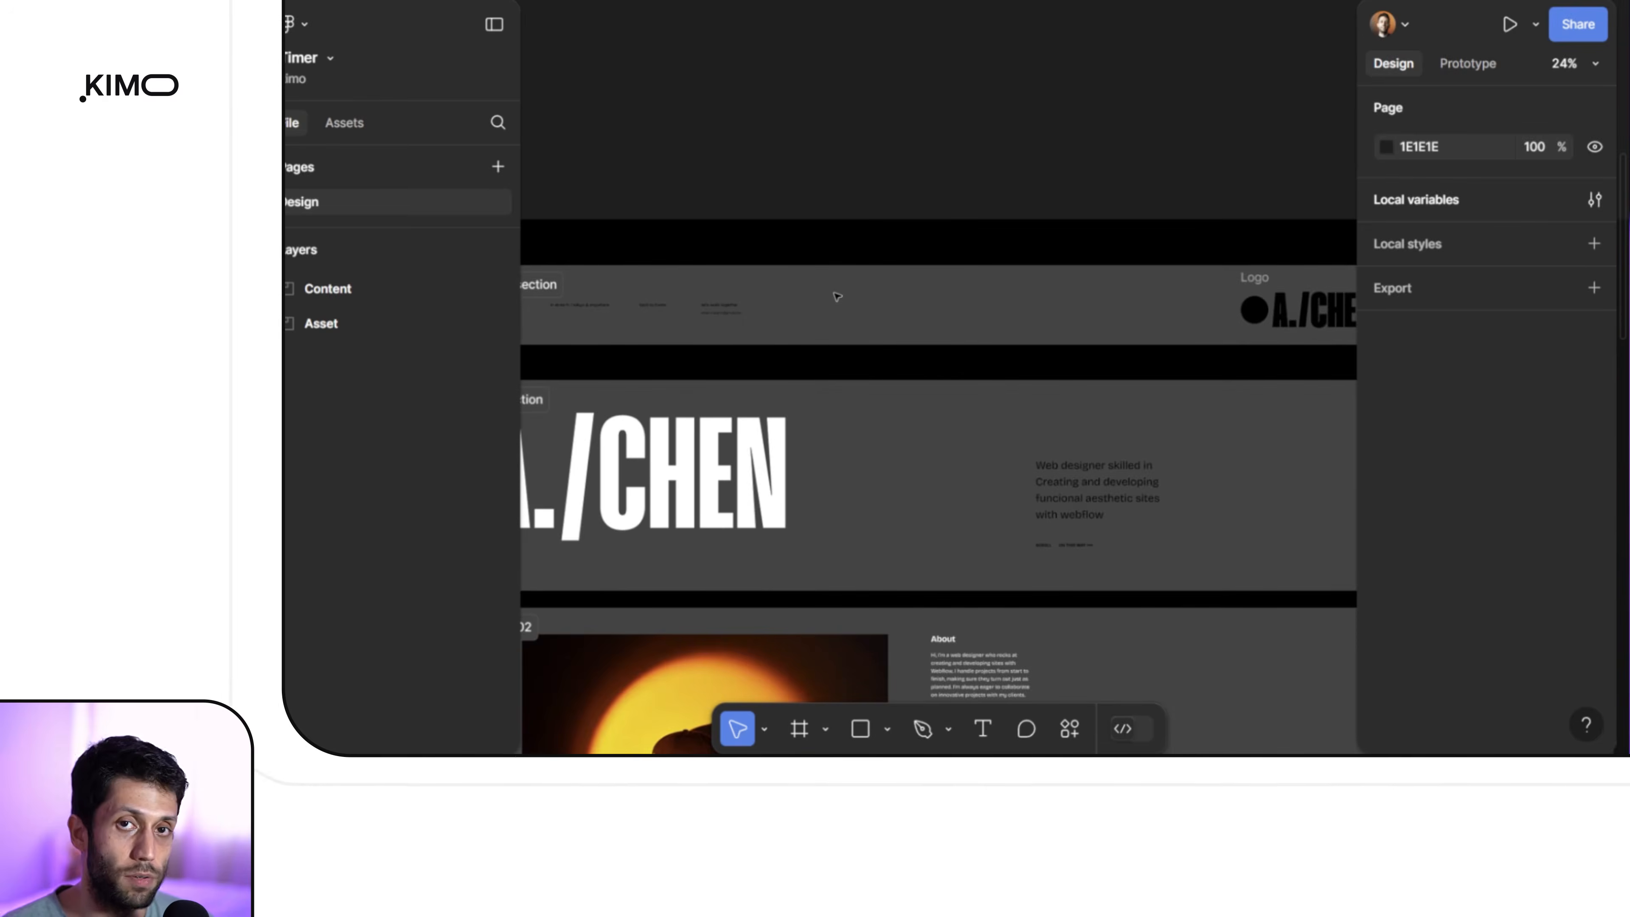
pyautogui.scroll(-2, 865, 326)
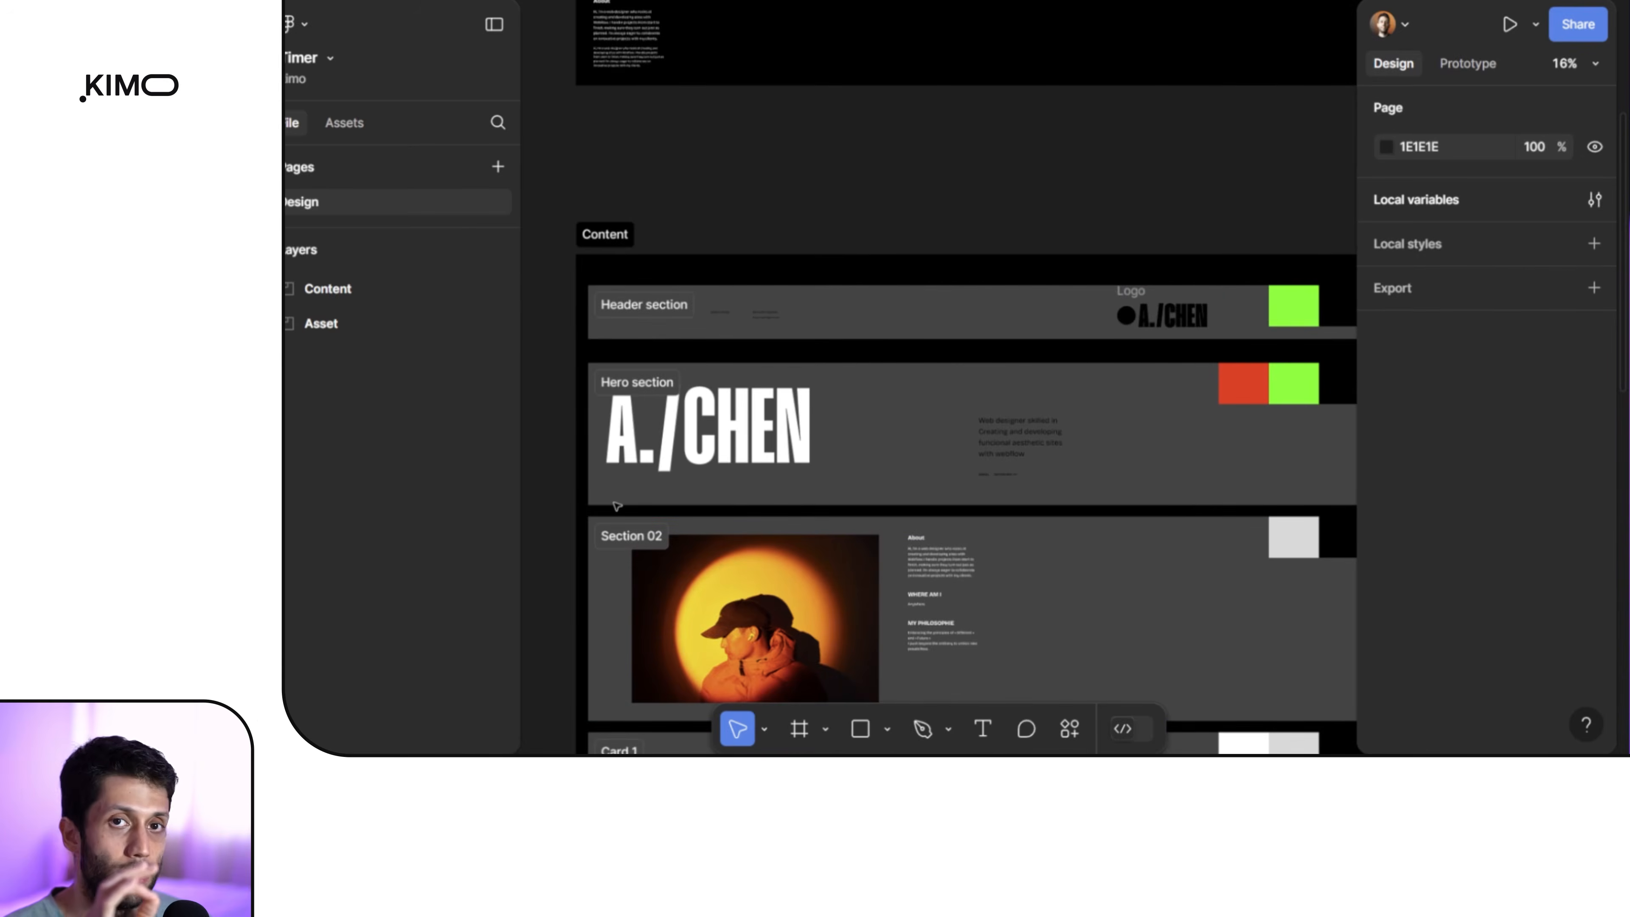
pyautogui.scroll(-1, 626, 385)
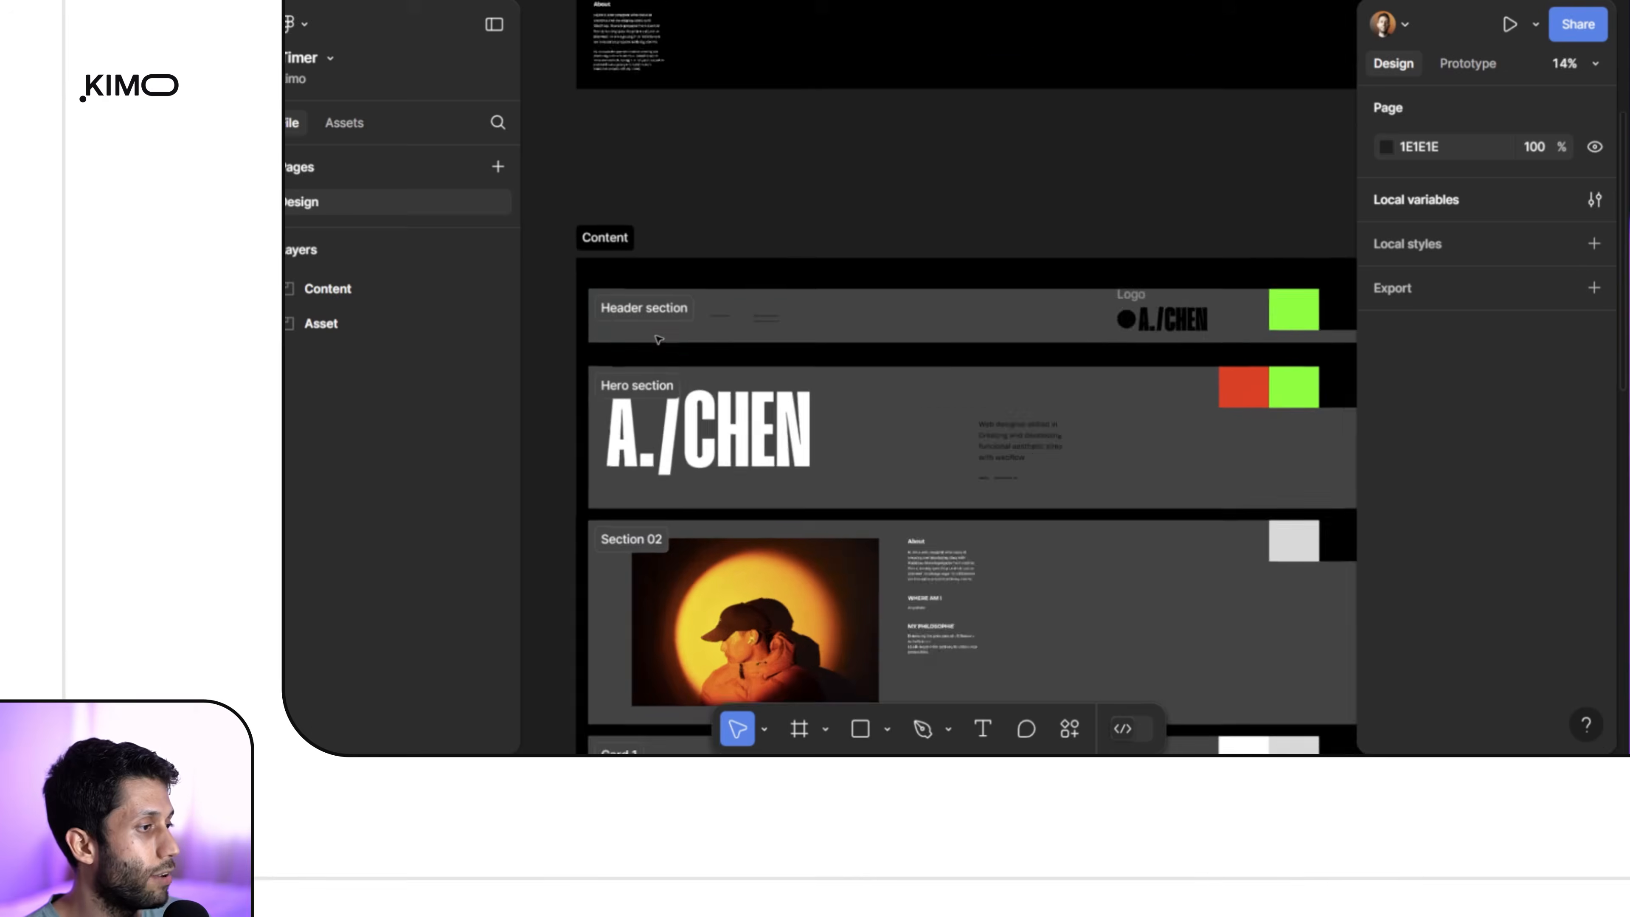
pyautogui.scroll(8, 629, 330)
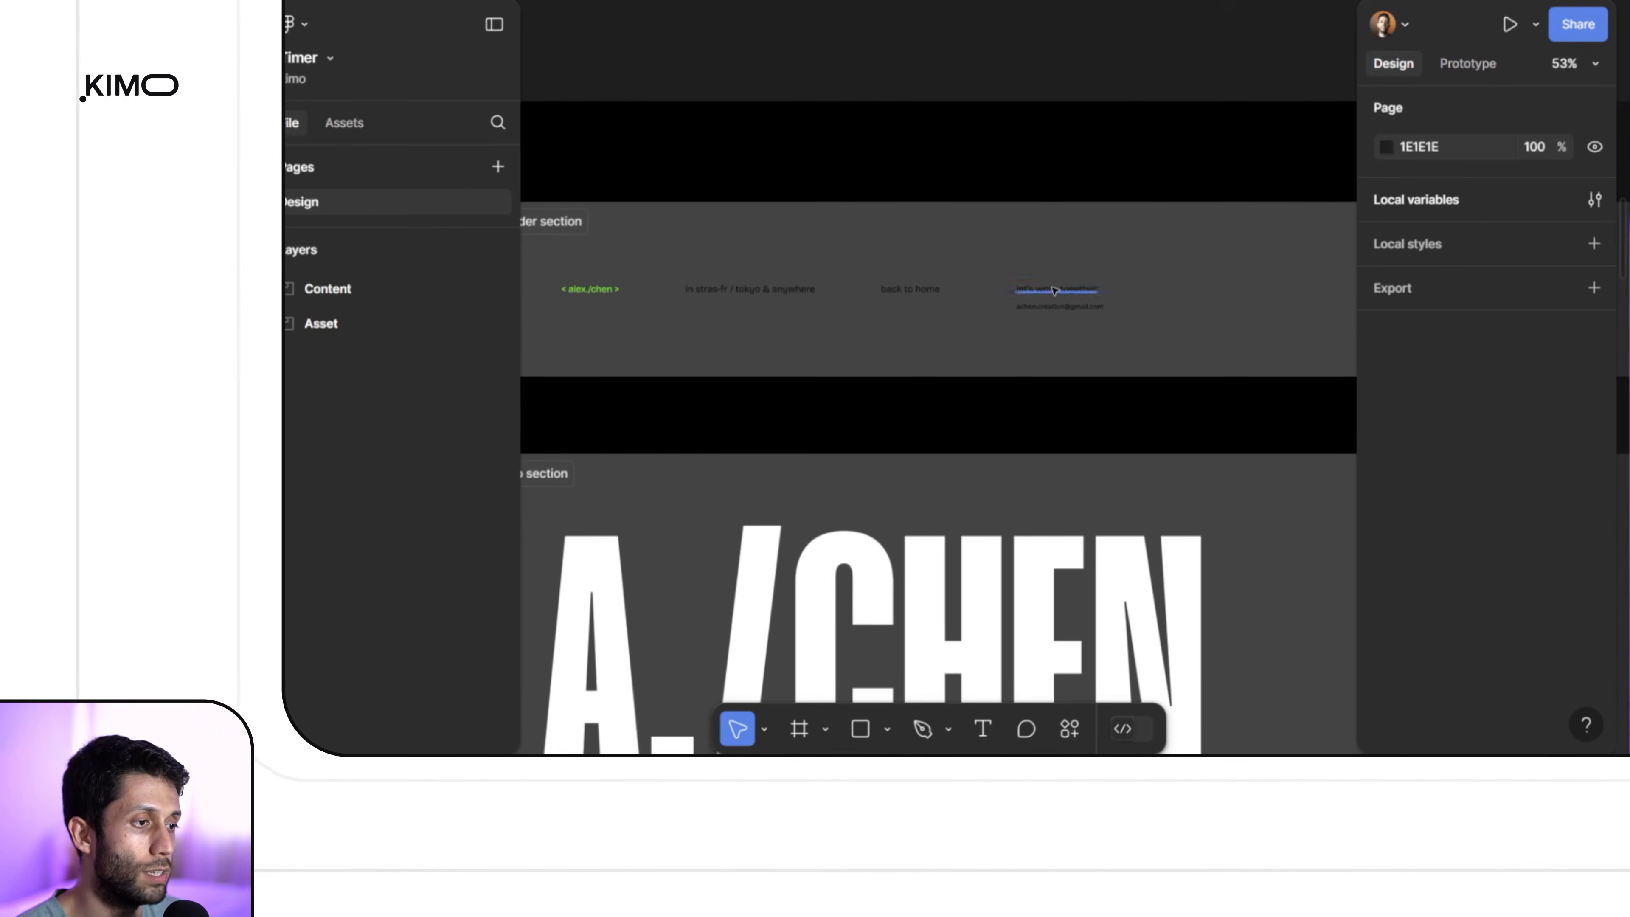
pyautogui.scroll(-5, 1053, 289)
pyautogui.scroll(3, 1092, 281)
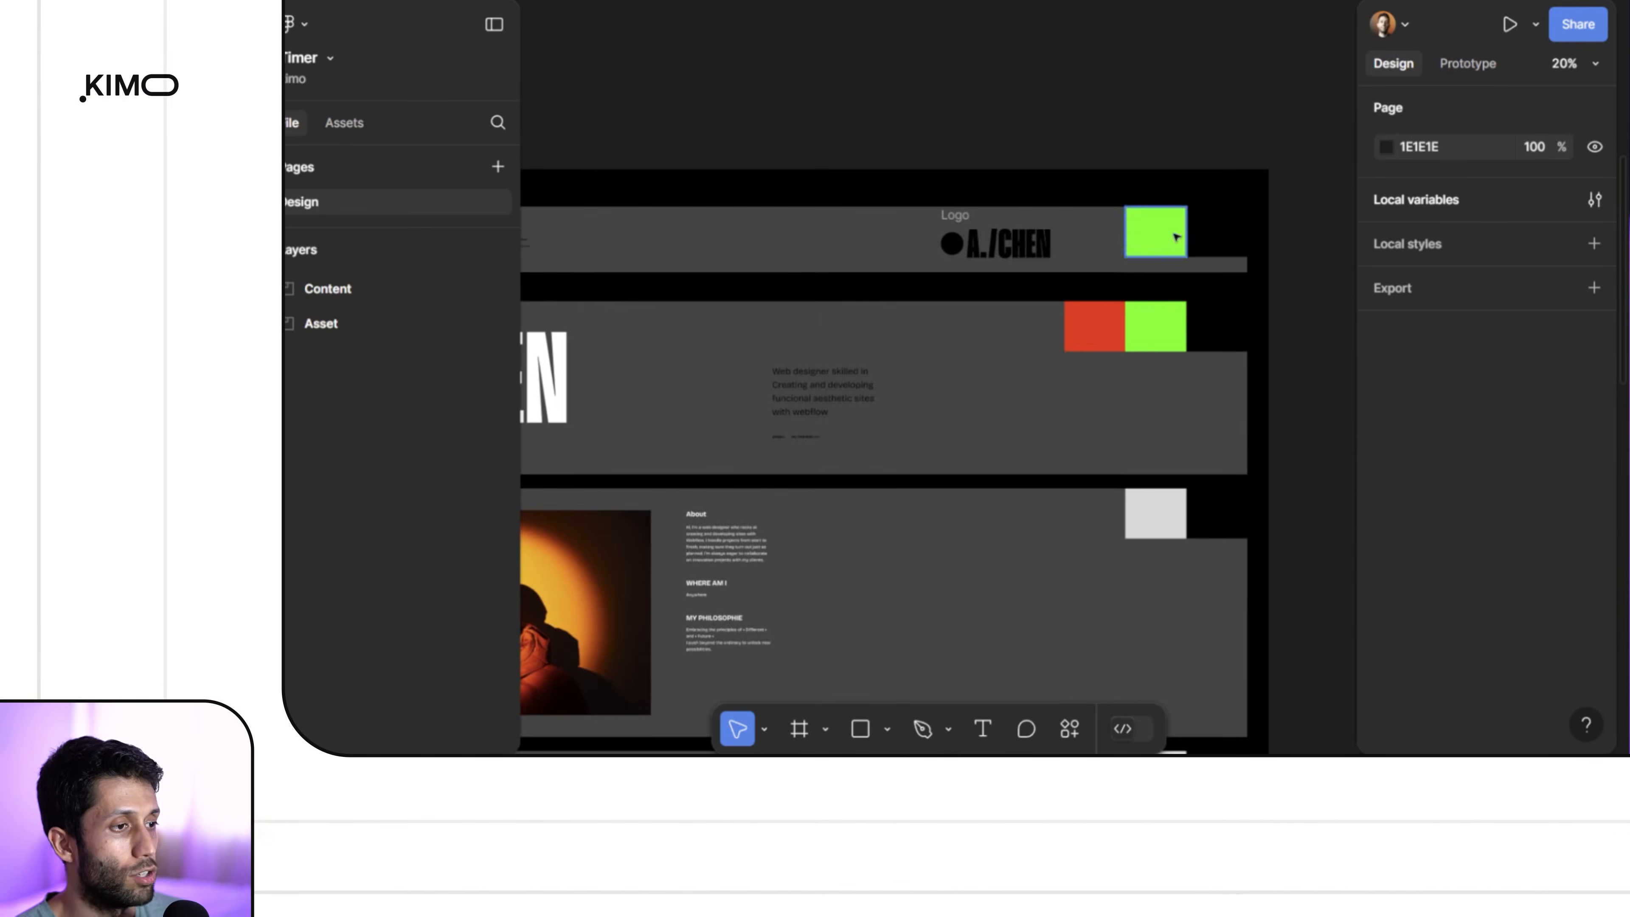
pyautogui.scroll(3, 1178, 235)
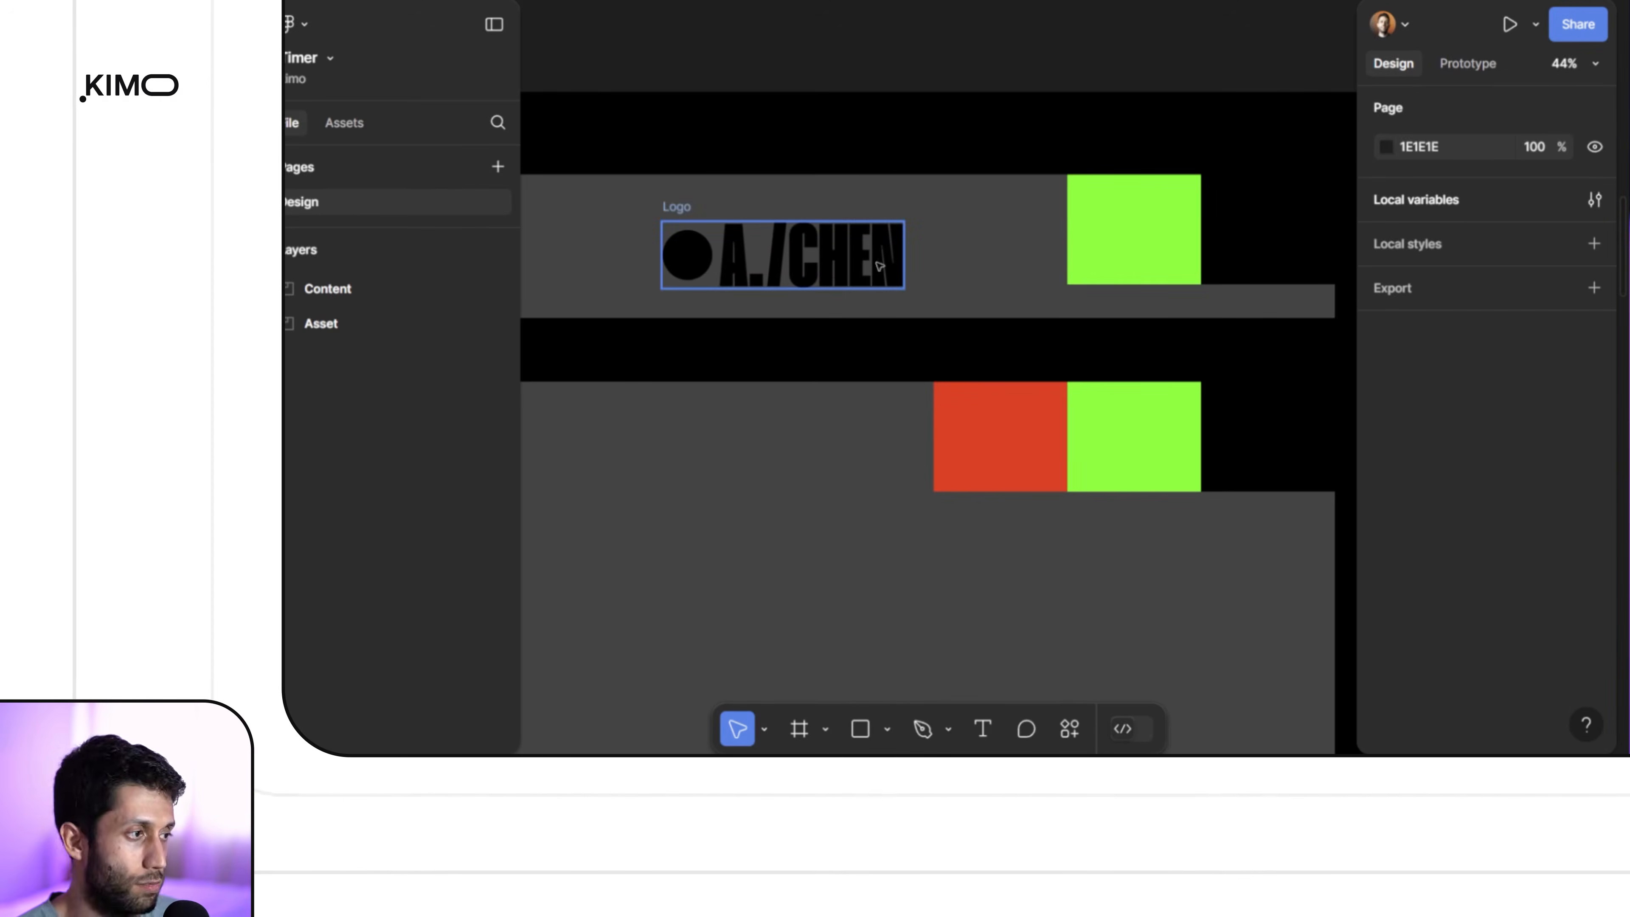
pyautogui.scroll(-5, 806, 254)
pyautogui.scroll(2, 872, 158)
pyautogui.scroll(-6, 872, 158)
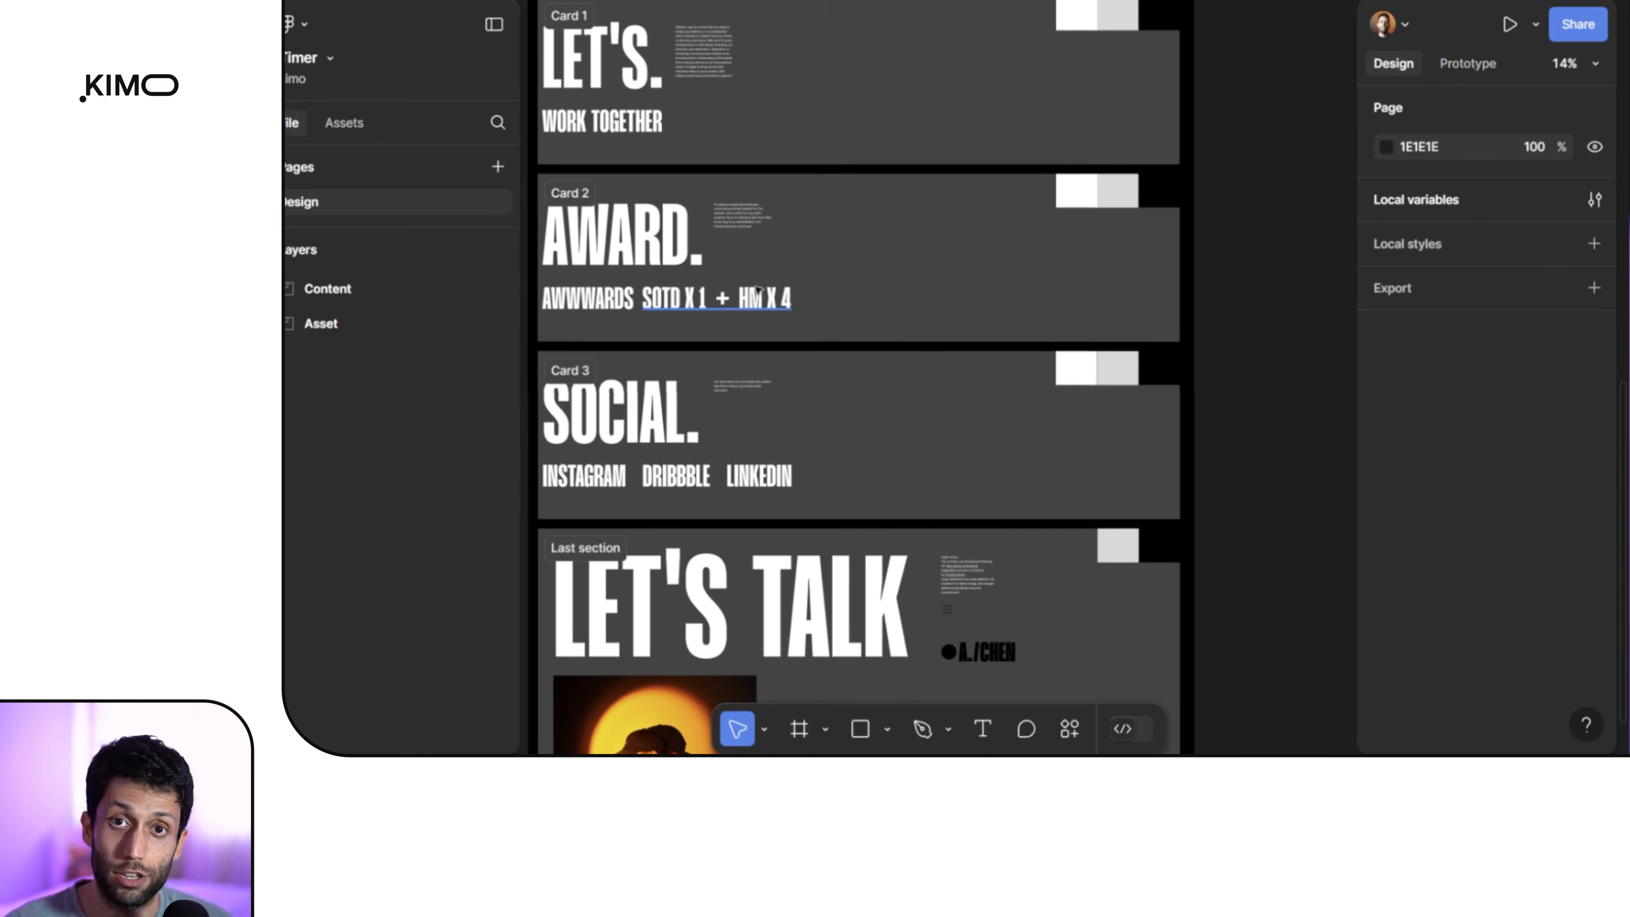
pyautogui.scroll(-3, 759, 291)
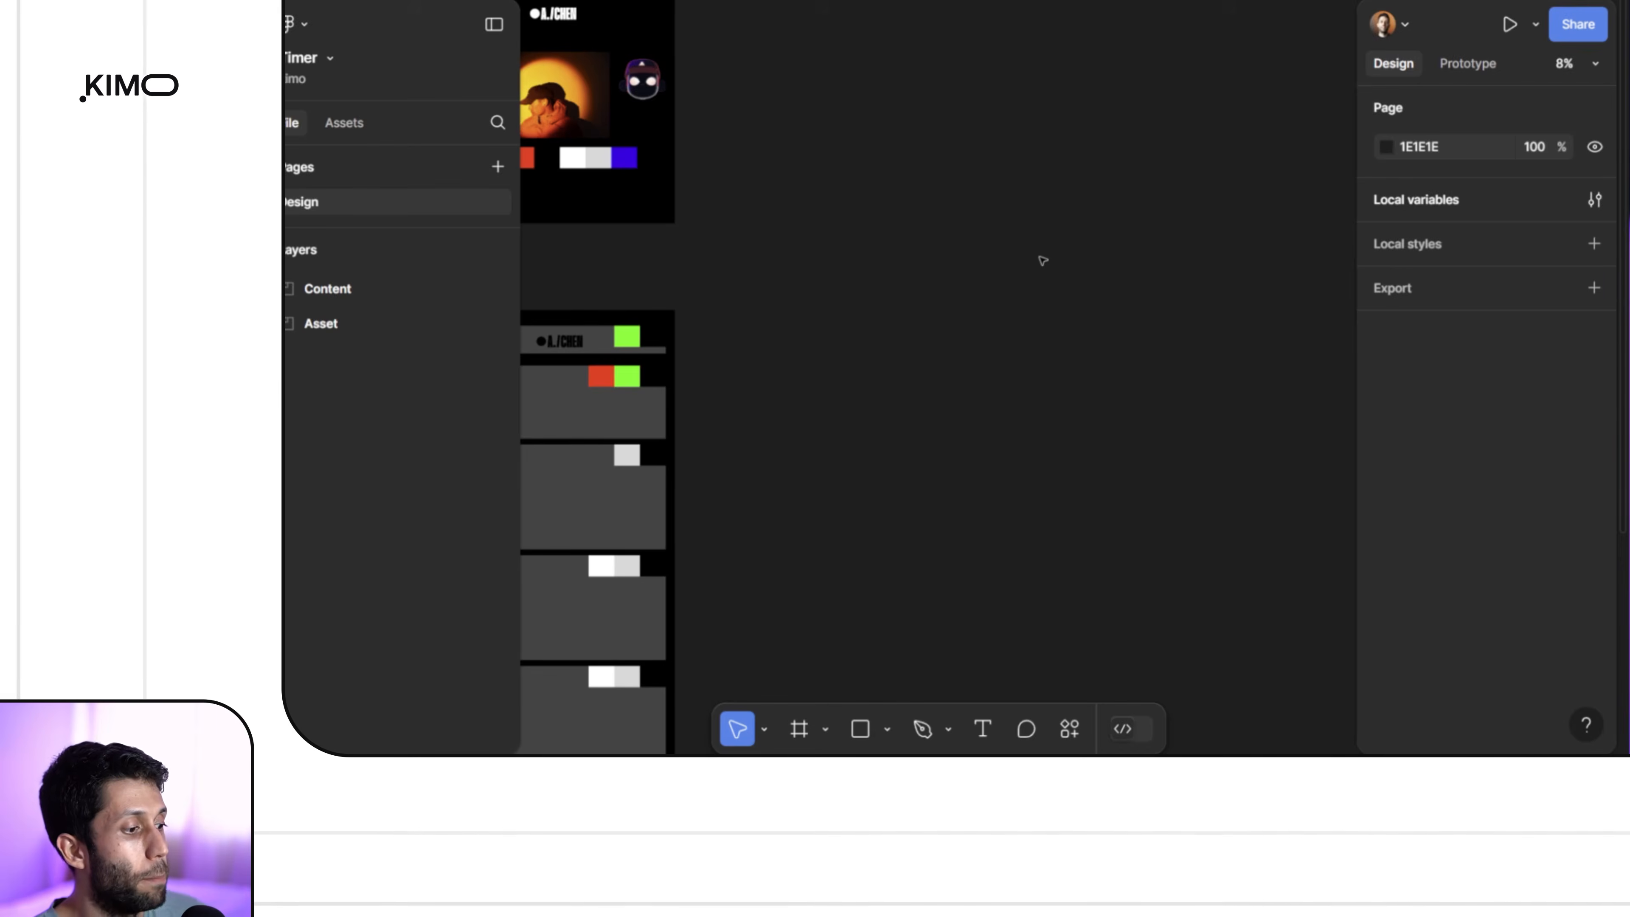
# Step: Create a Slide 16:9 frame of 1920 × 1080 beside the Content board and name it Section 1
pyautogui.click(796, 732)
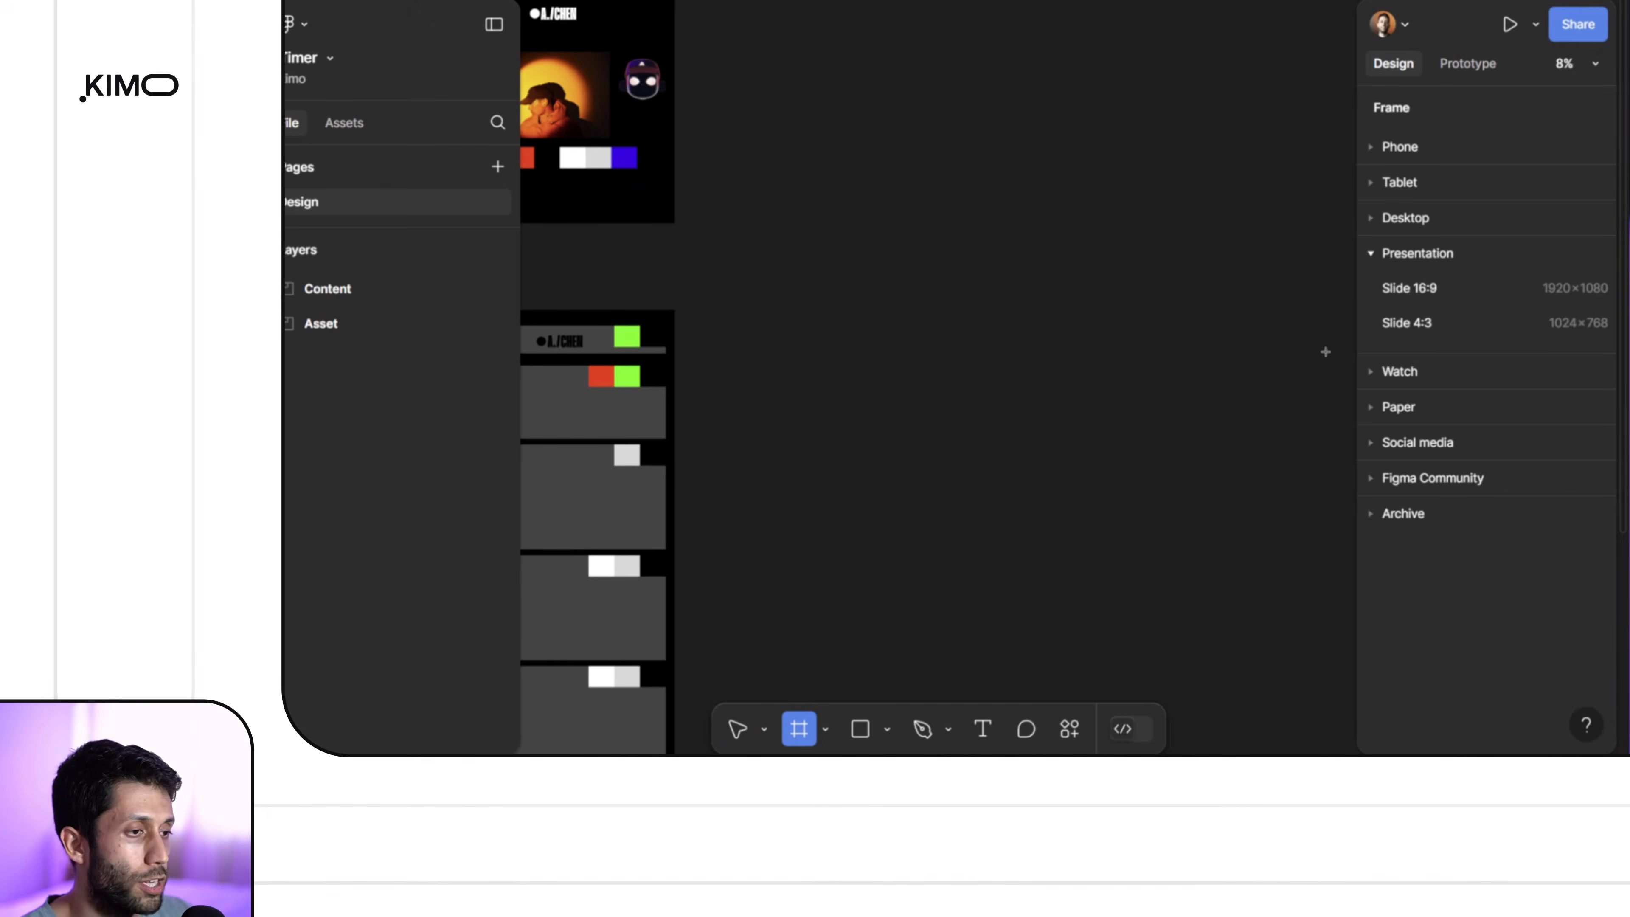
pyautogui.click(1410, 296)
pyautogui.scroll(5, 905, 402)
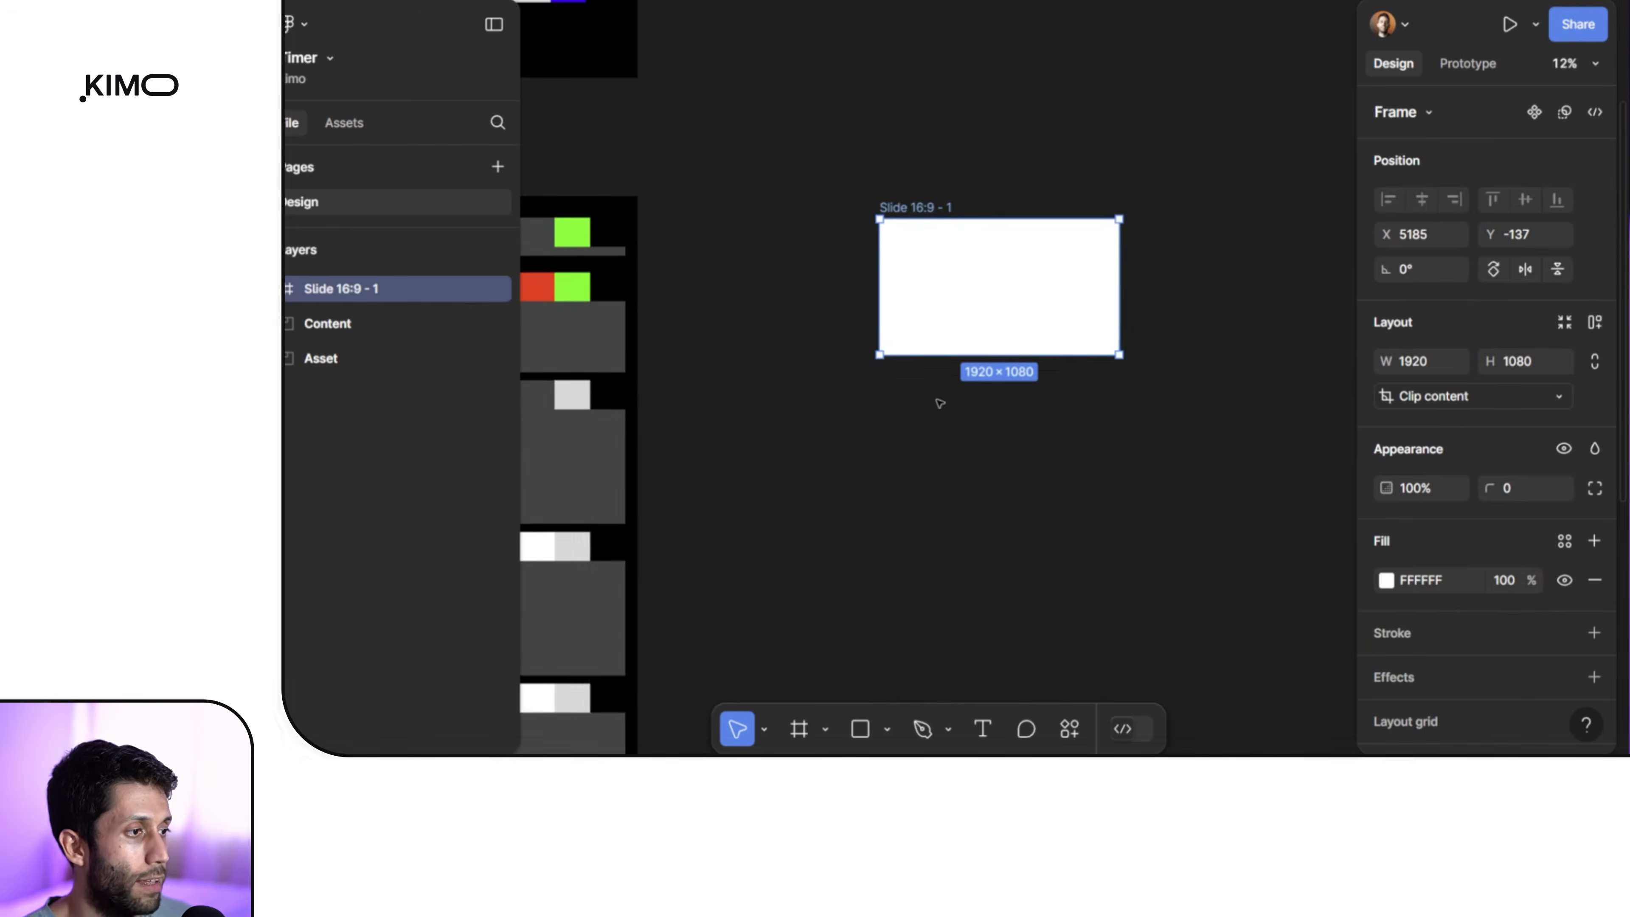
pyautogui.click(918, 209)
pyautogui.write('Section')
pyautogui.write('1')
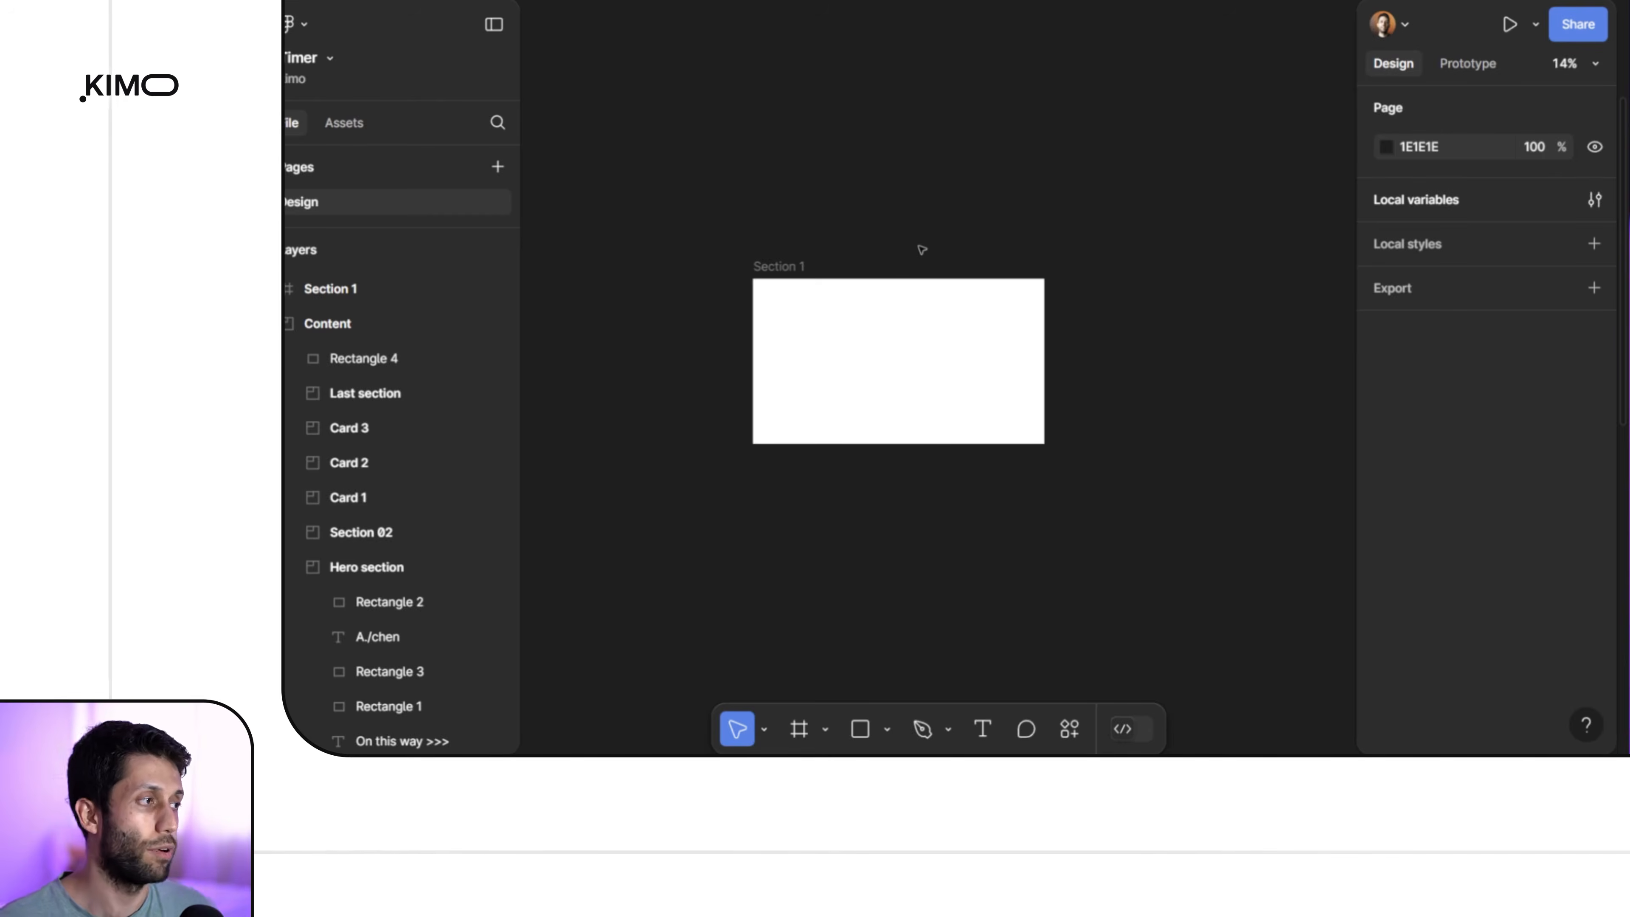
pyautogui.moveTo(926, 195); pyautogui.dragTo(1121, 141)
pyautogui.scroll(-1, 1123, 142)
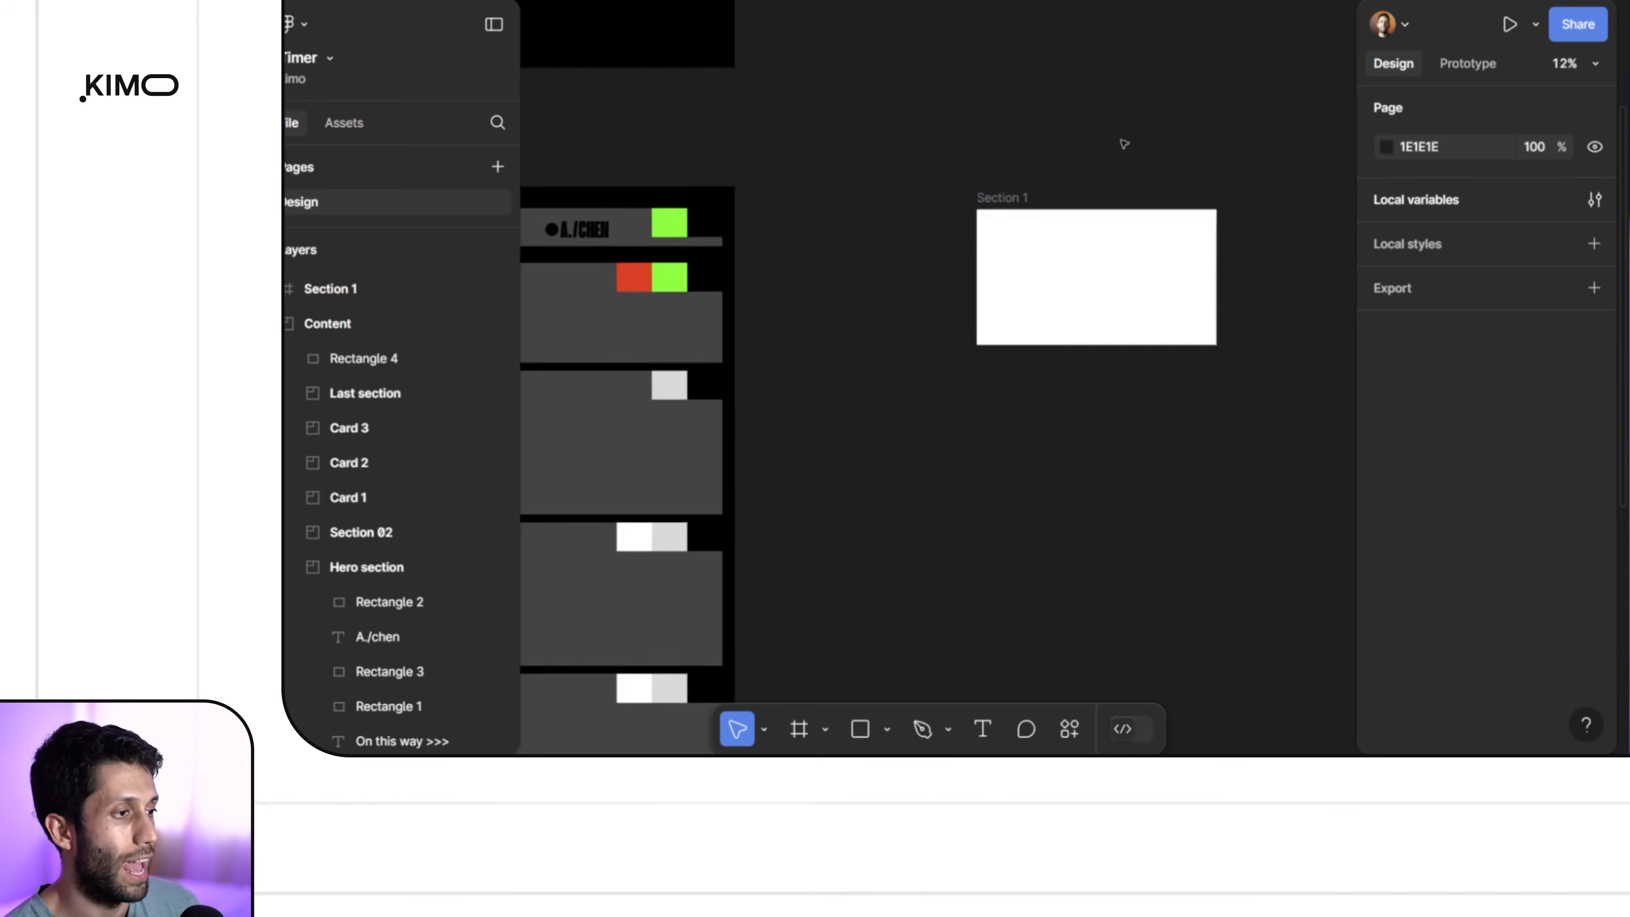
# Step: Fill the Section 1 frame with the red FF3400 sampled from the Hero section's colour swatch
pyautogui.click(1003, 200)
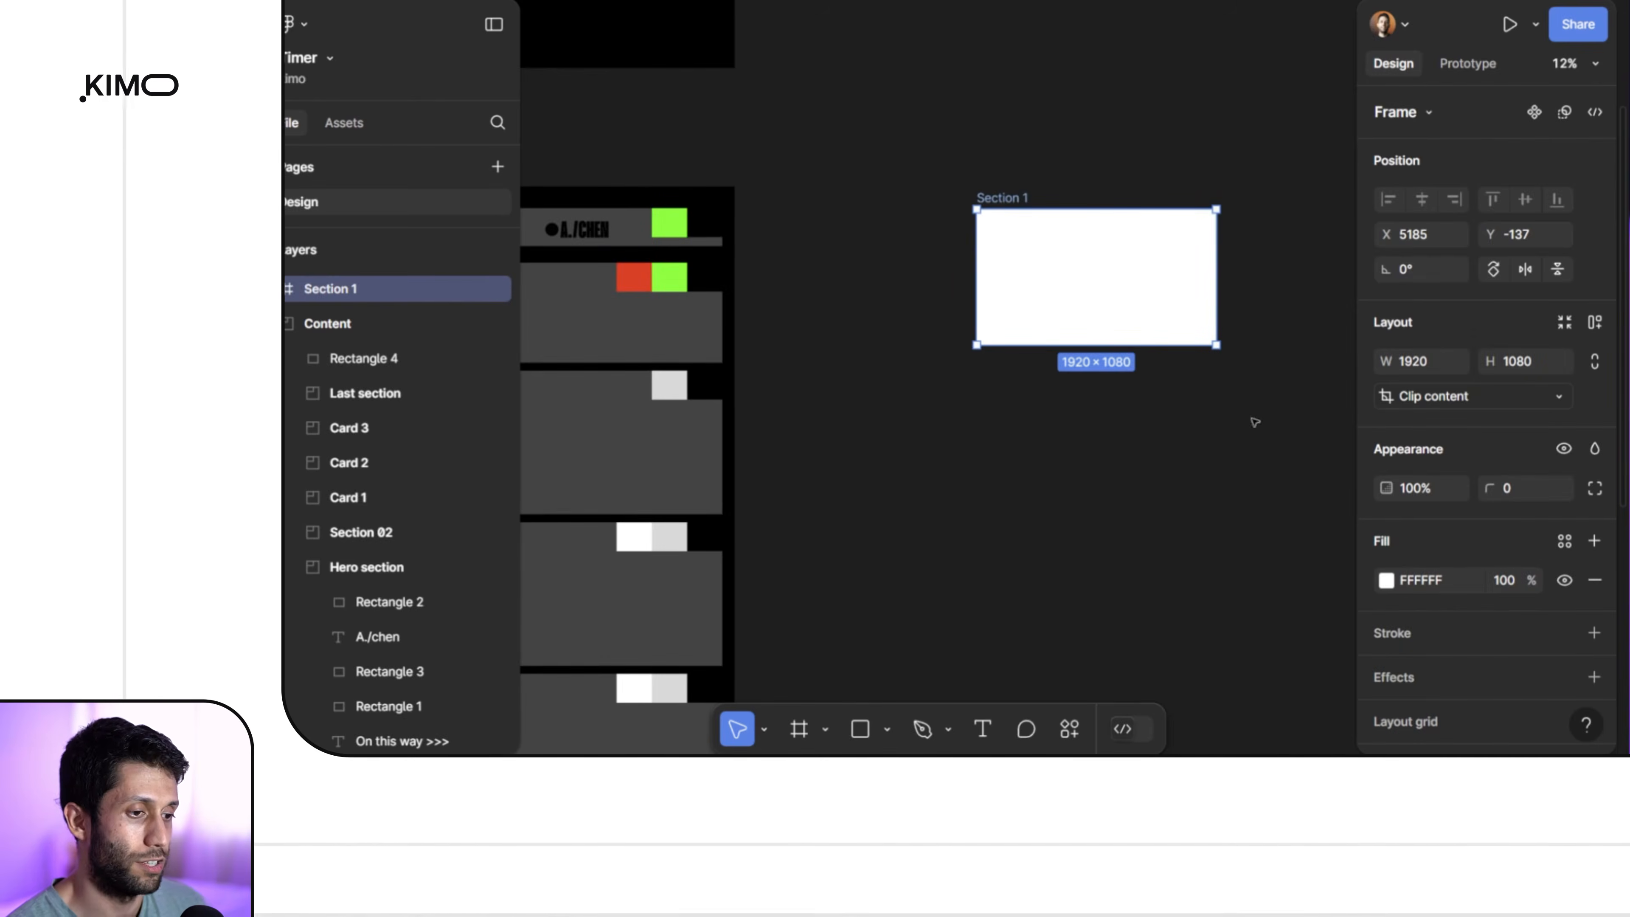
pyautogui.click(1387, 581)
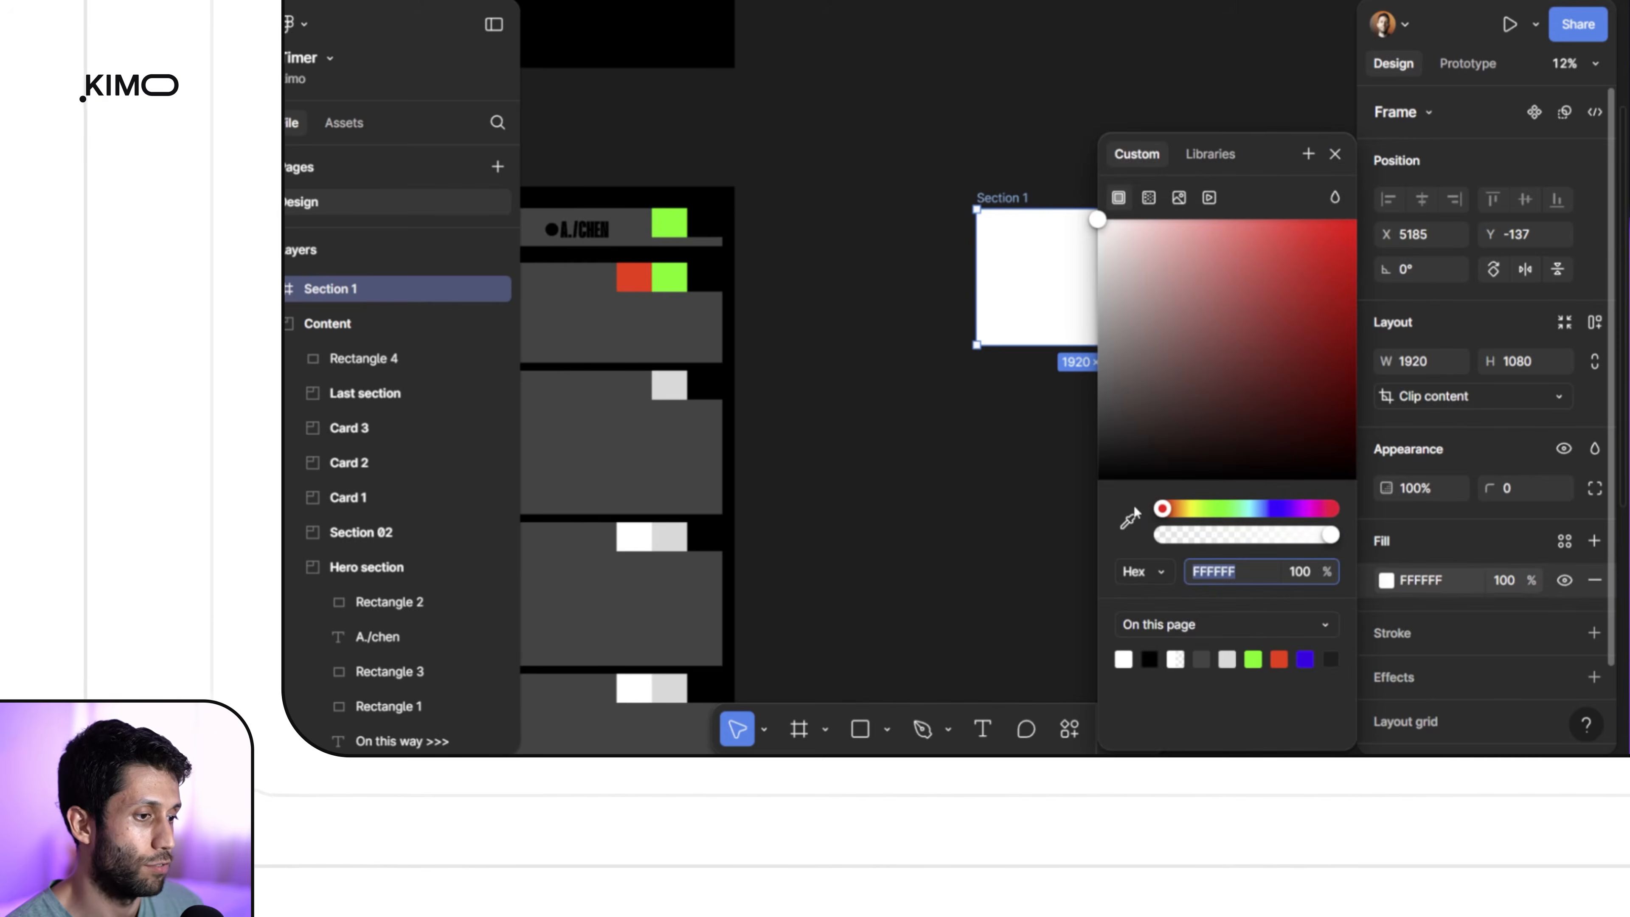
pyautogui.click(1128, 522)
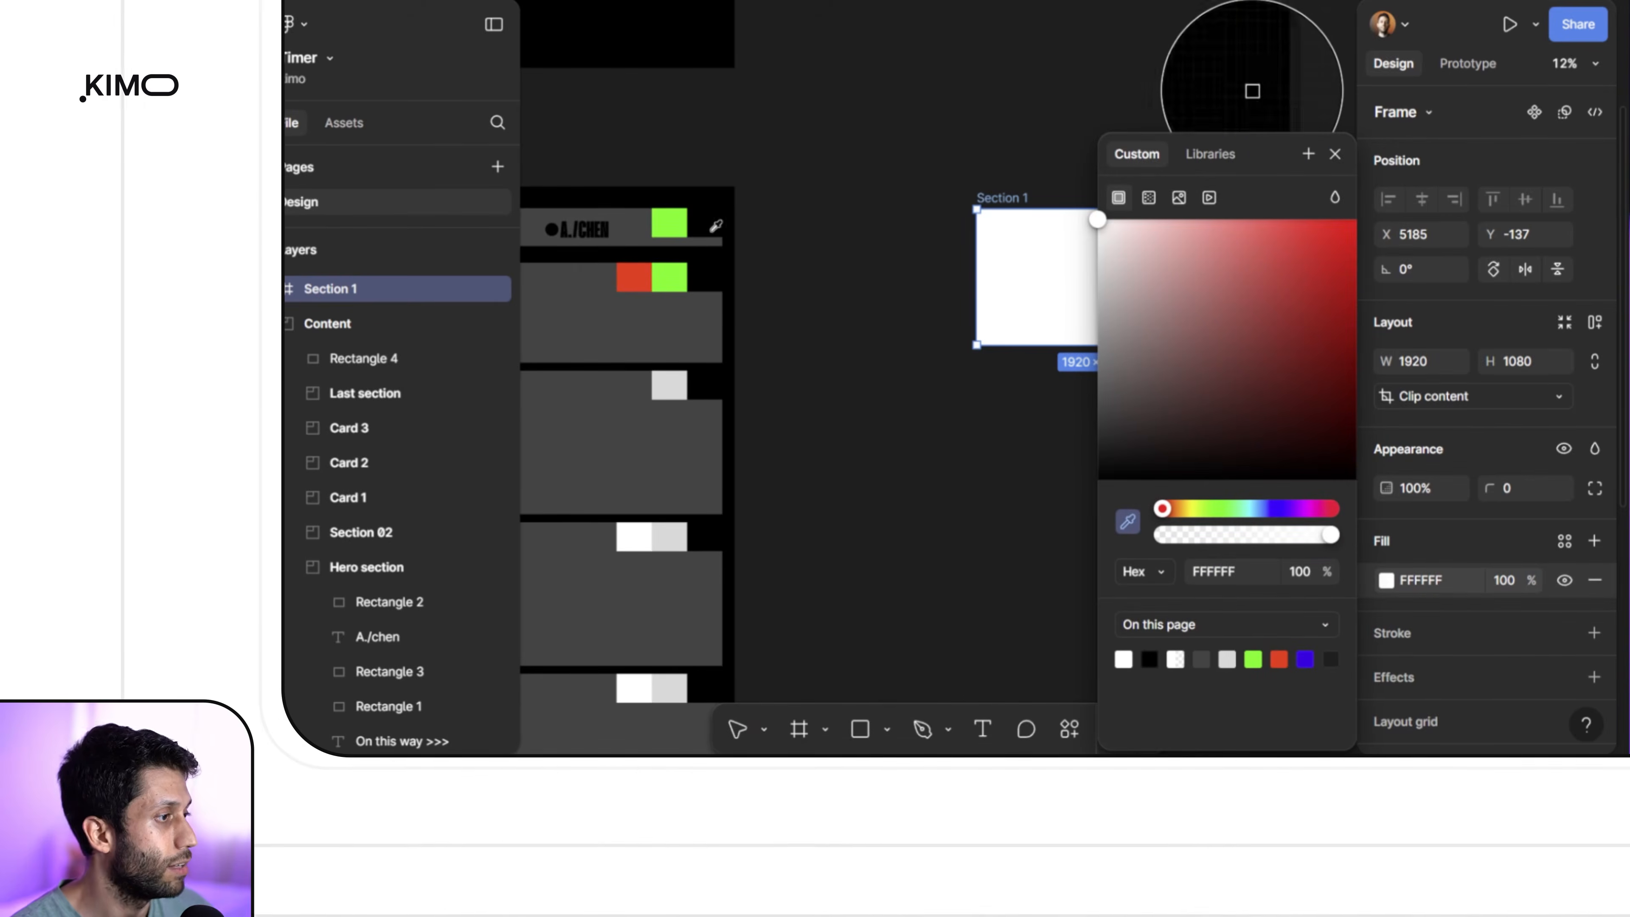
pyautogui.click(637, 270)
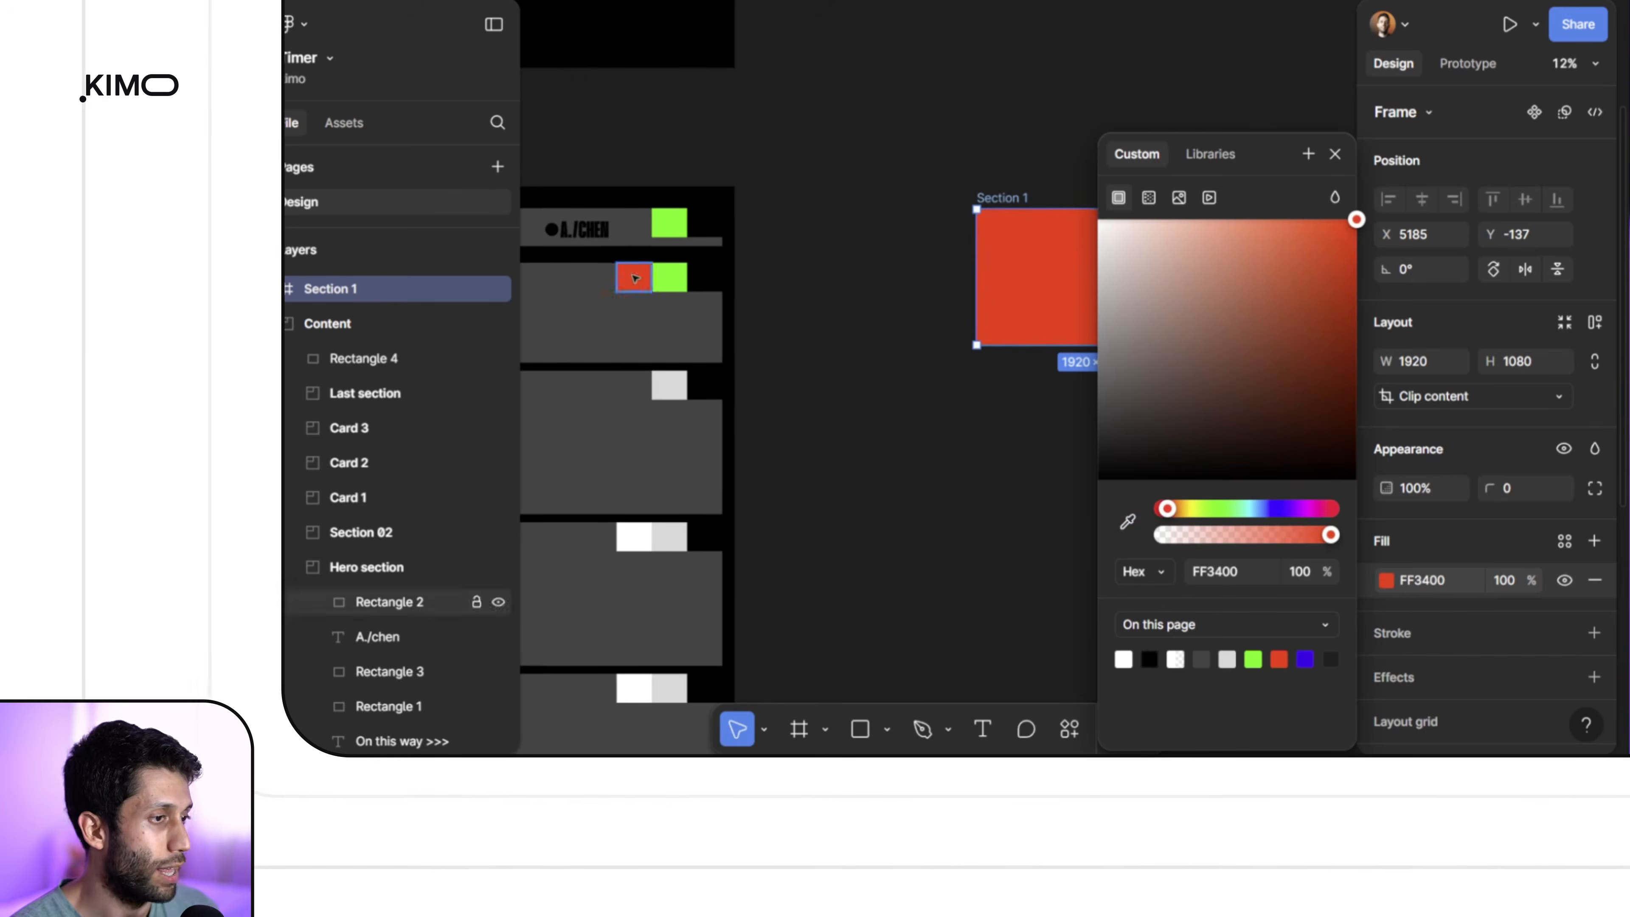
pyautogui.click(1335, 154)
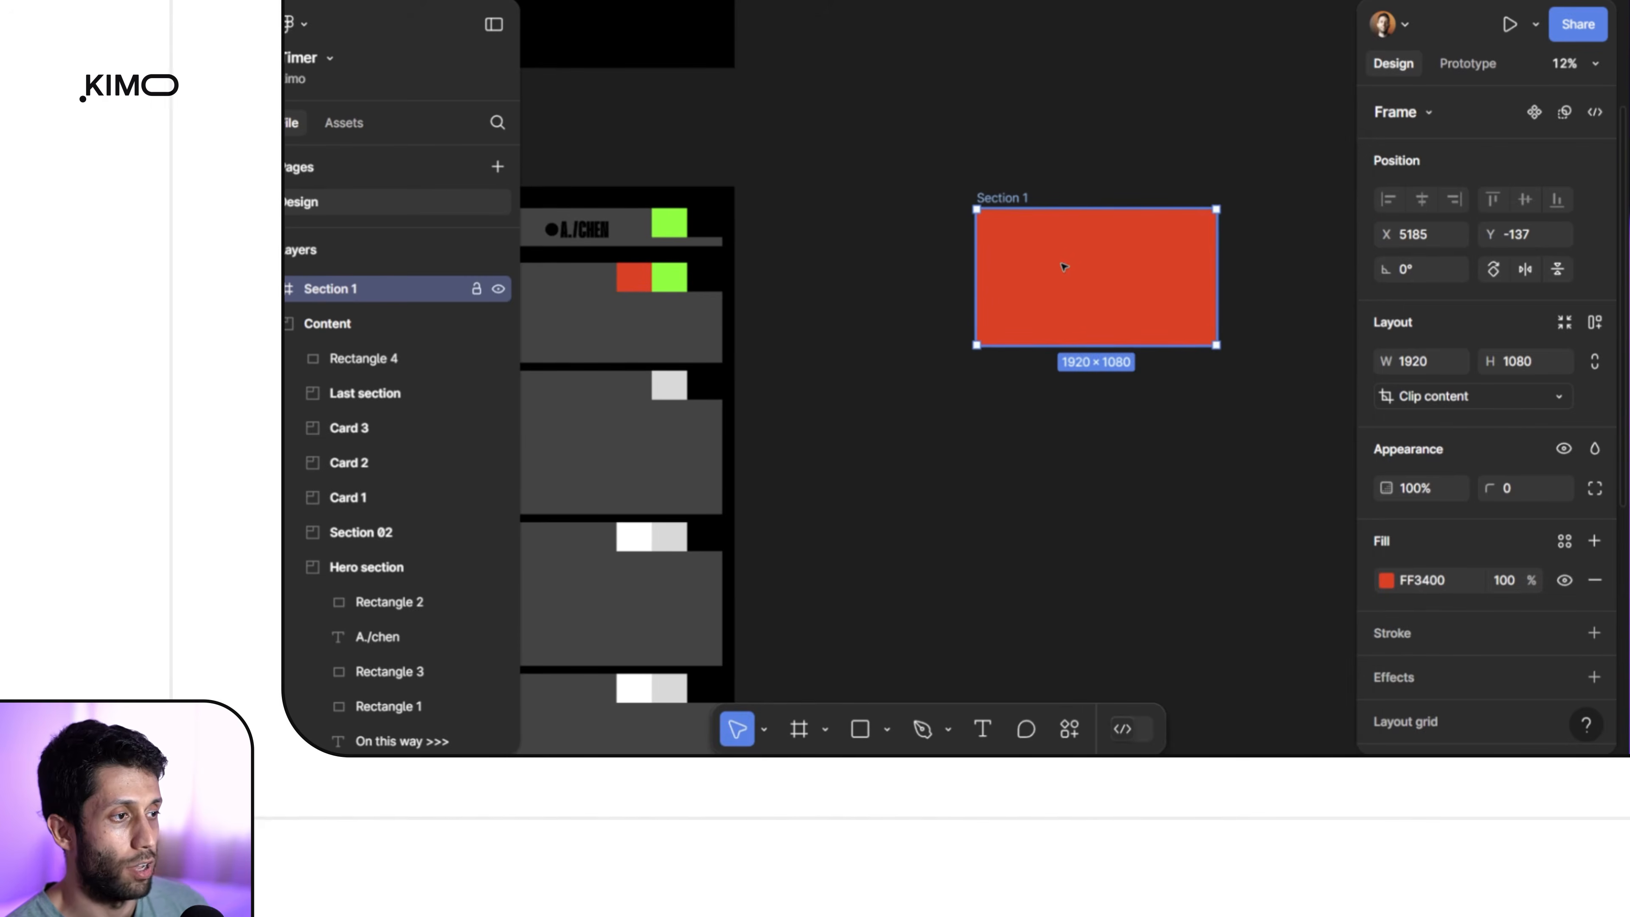
# Step: Copy the large title text from the Content board's Hero section and paste it into the Section 1 frame
pyautogui.scroll(3, 1065, 277)
pyautogui.hscroll(2, 968, 130)
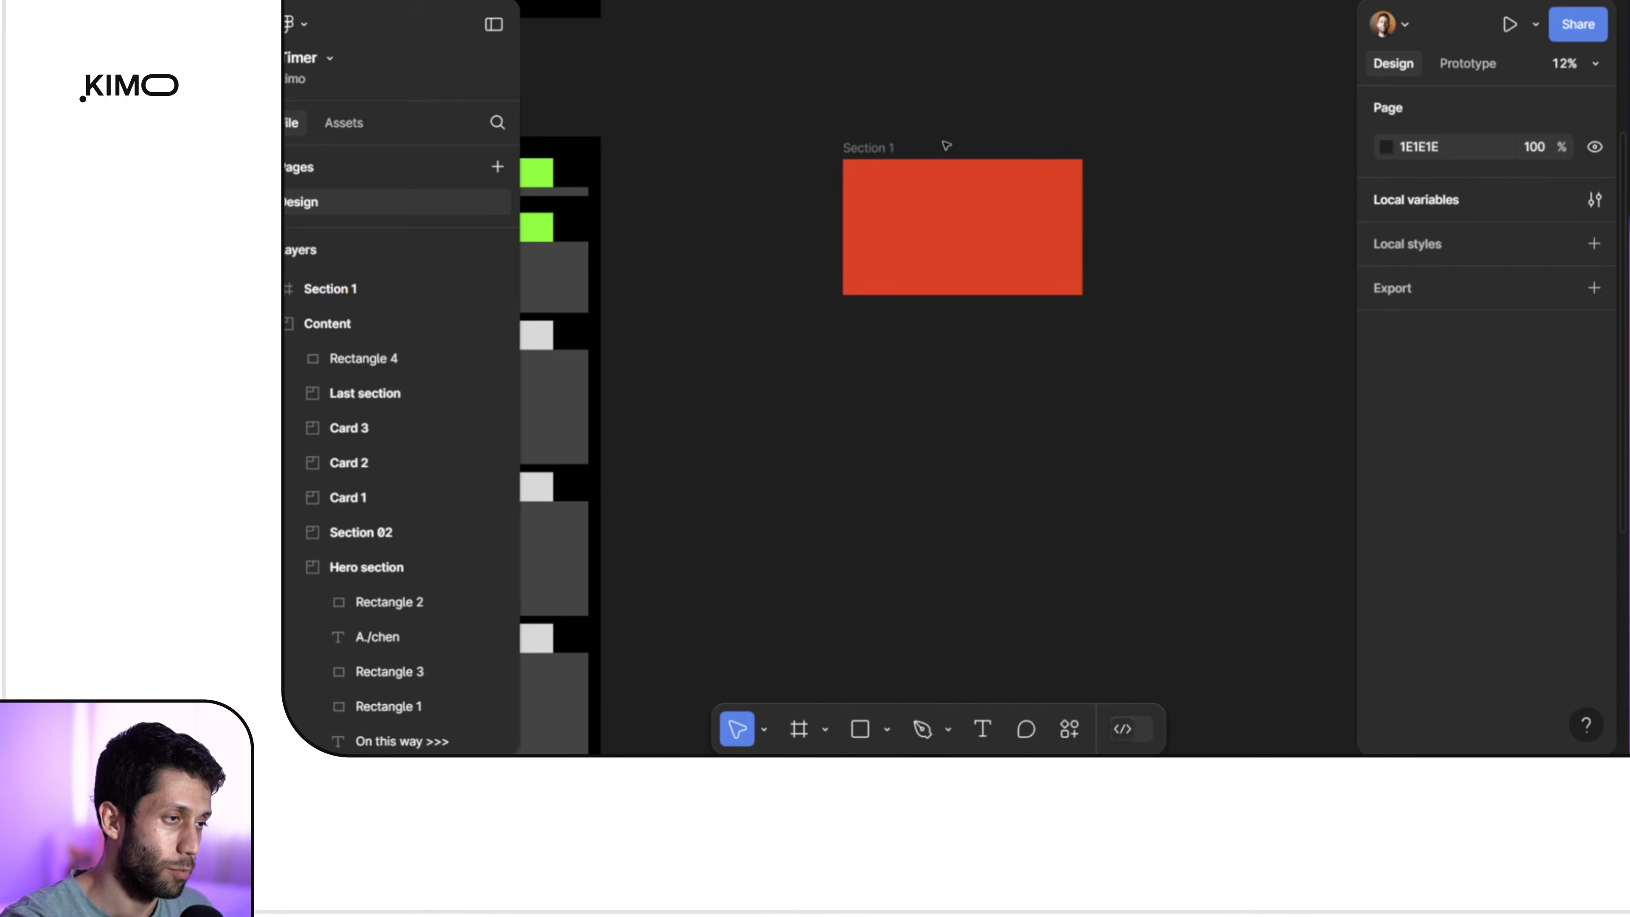
pyautogui.hscroll(-3, 961, 138)
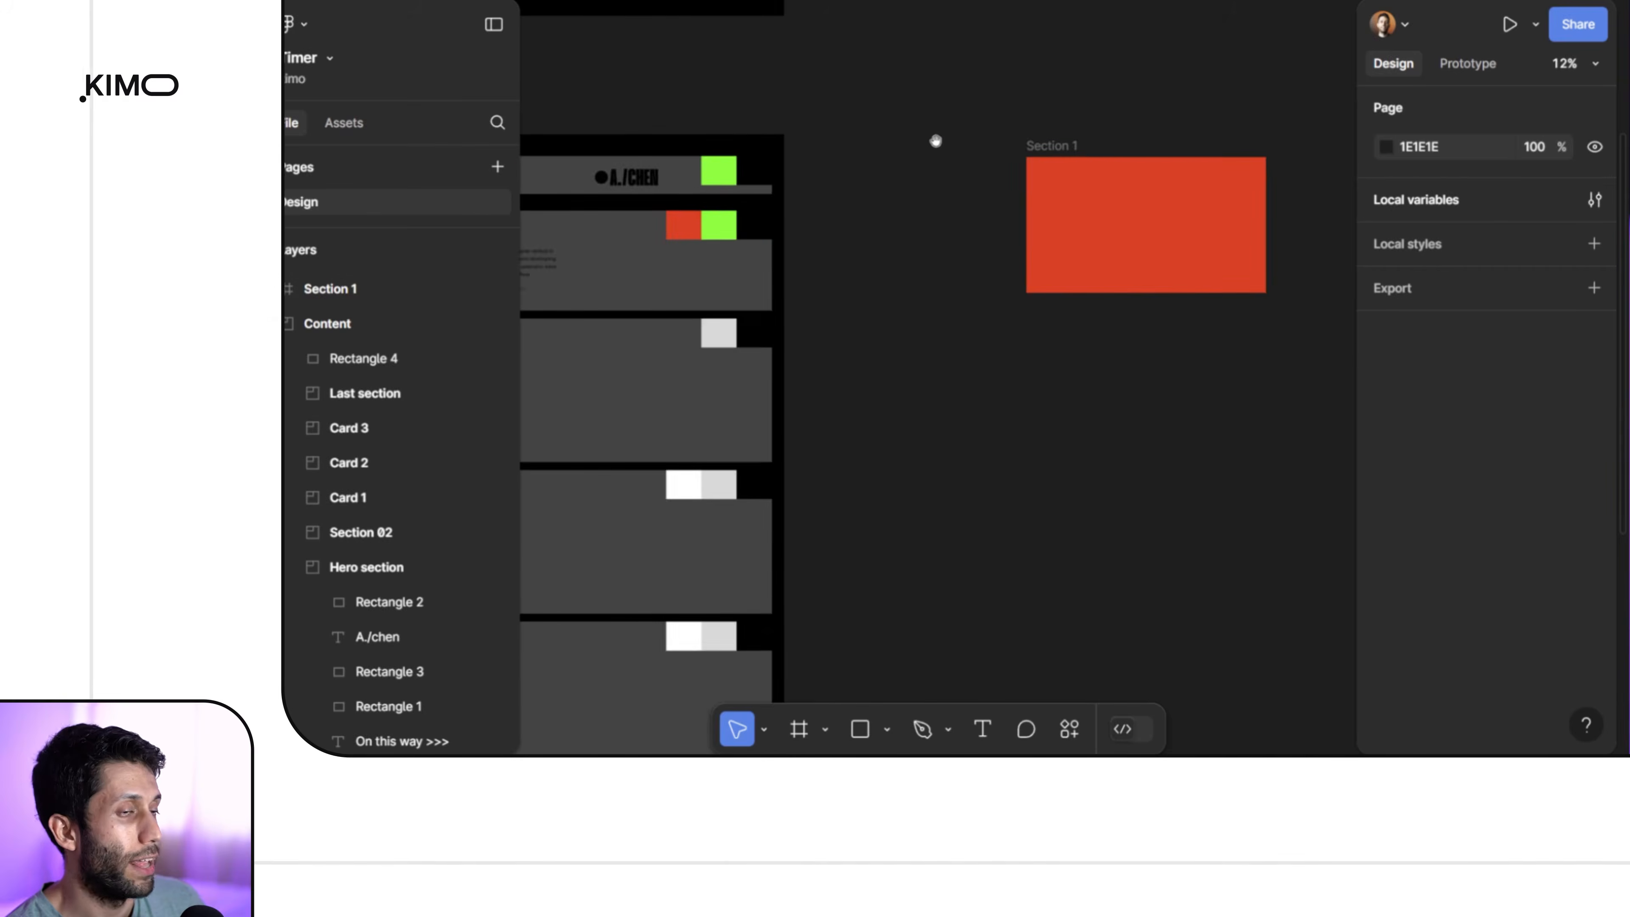
pyautogui.hscroll(-7, 950, 142)
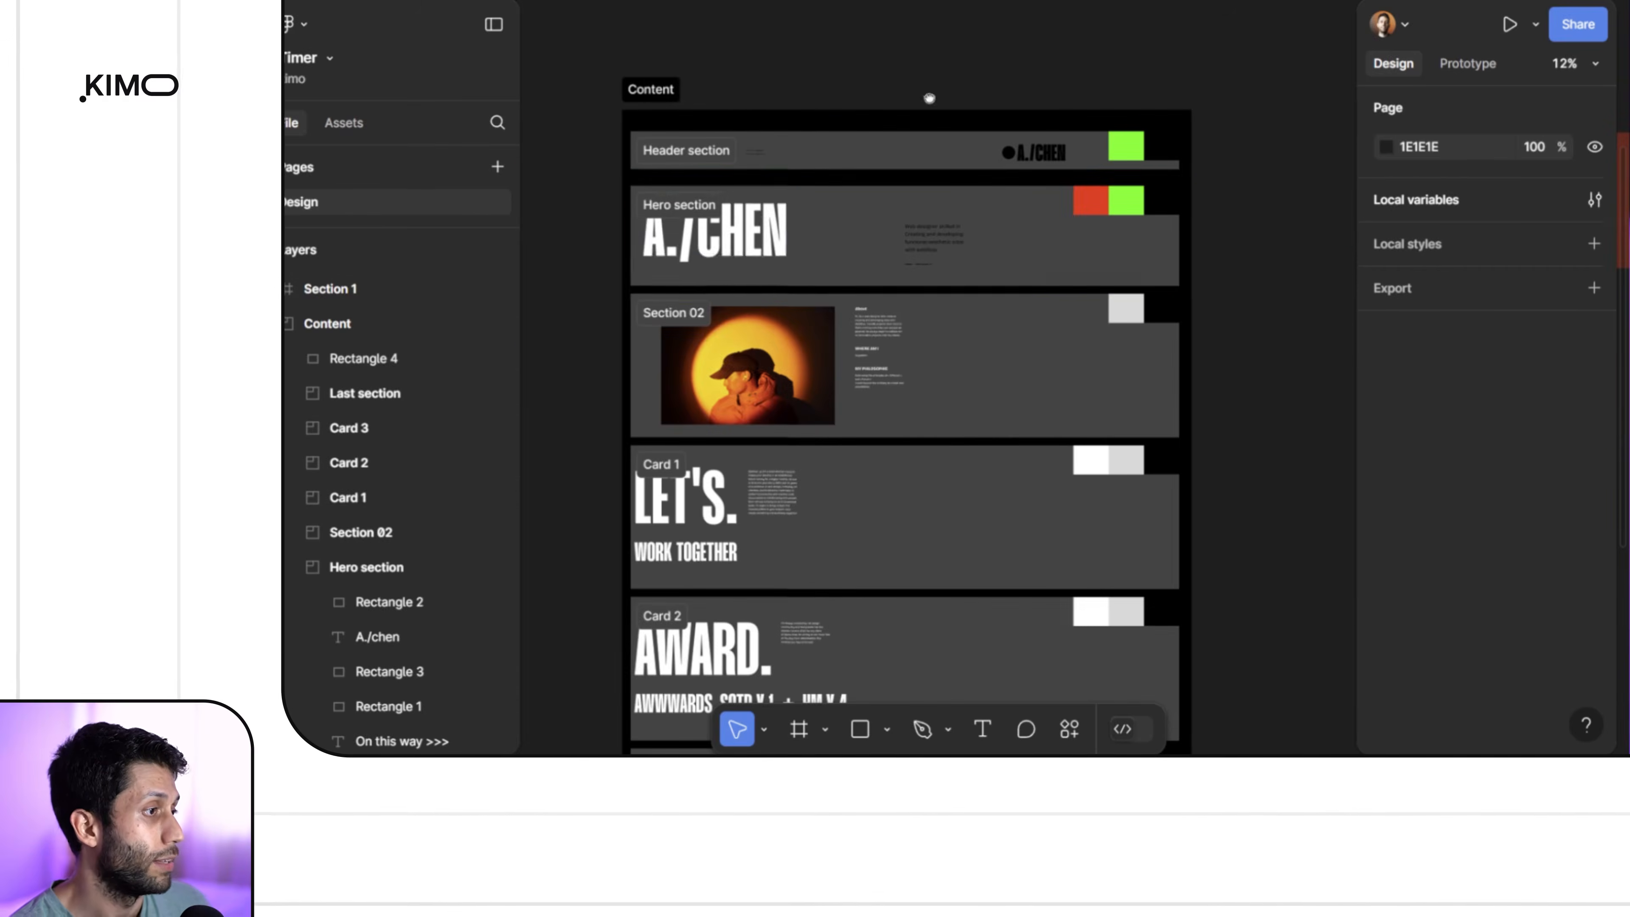
pyautogui.click(674, 238)
pyautogui.scroll(3, 666, 251)
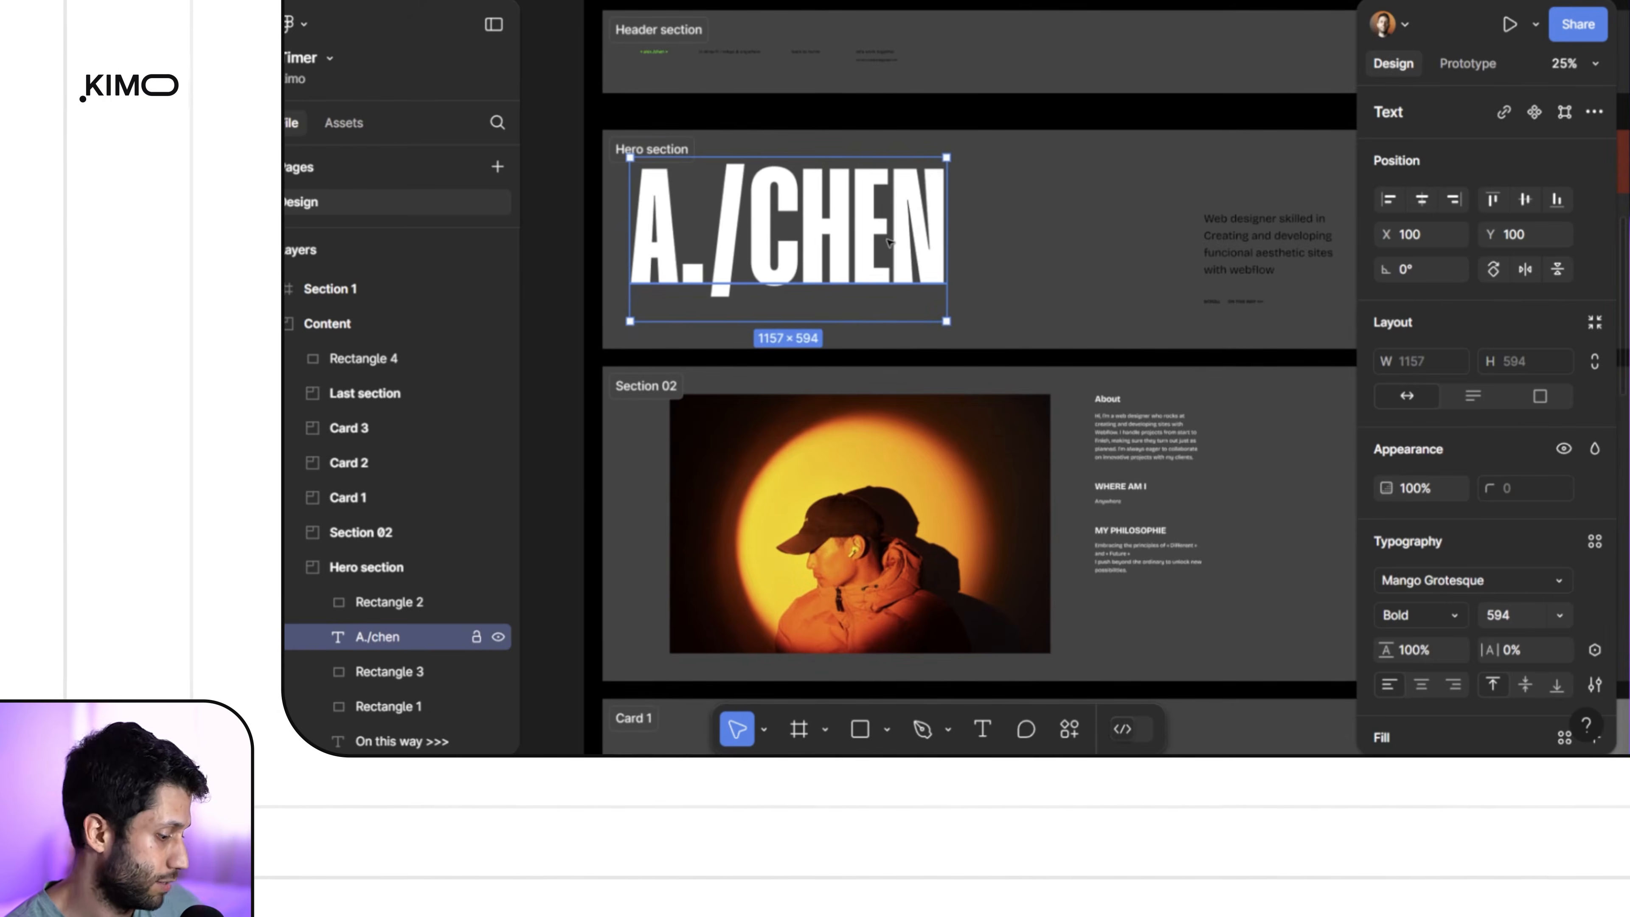
pyautogui.scroll(-6, 889, 240)
pyautogui.hscroll(5, 906, 129)
pyautogui.hscroll(2, 924, 167)
pyautogui.scroll(3, 949, 209)
pyautogui.click(948, 210)
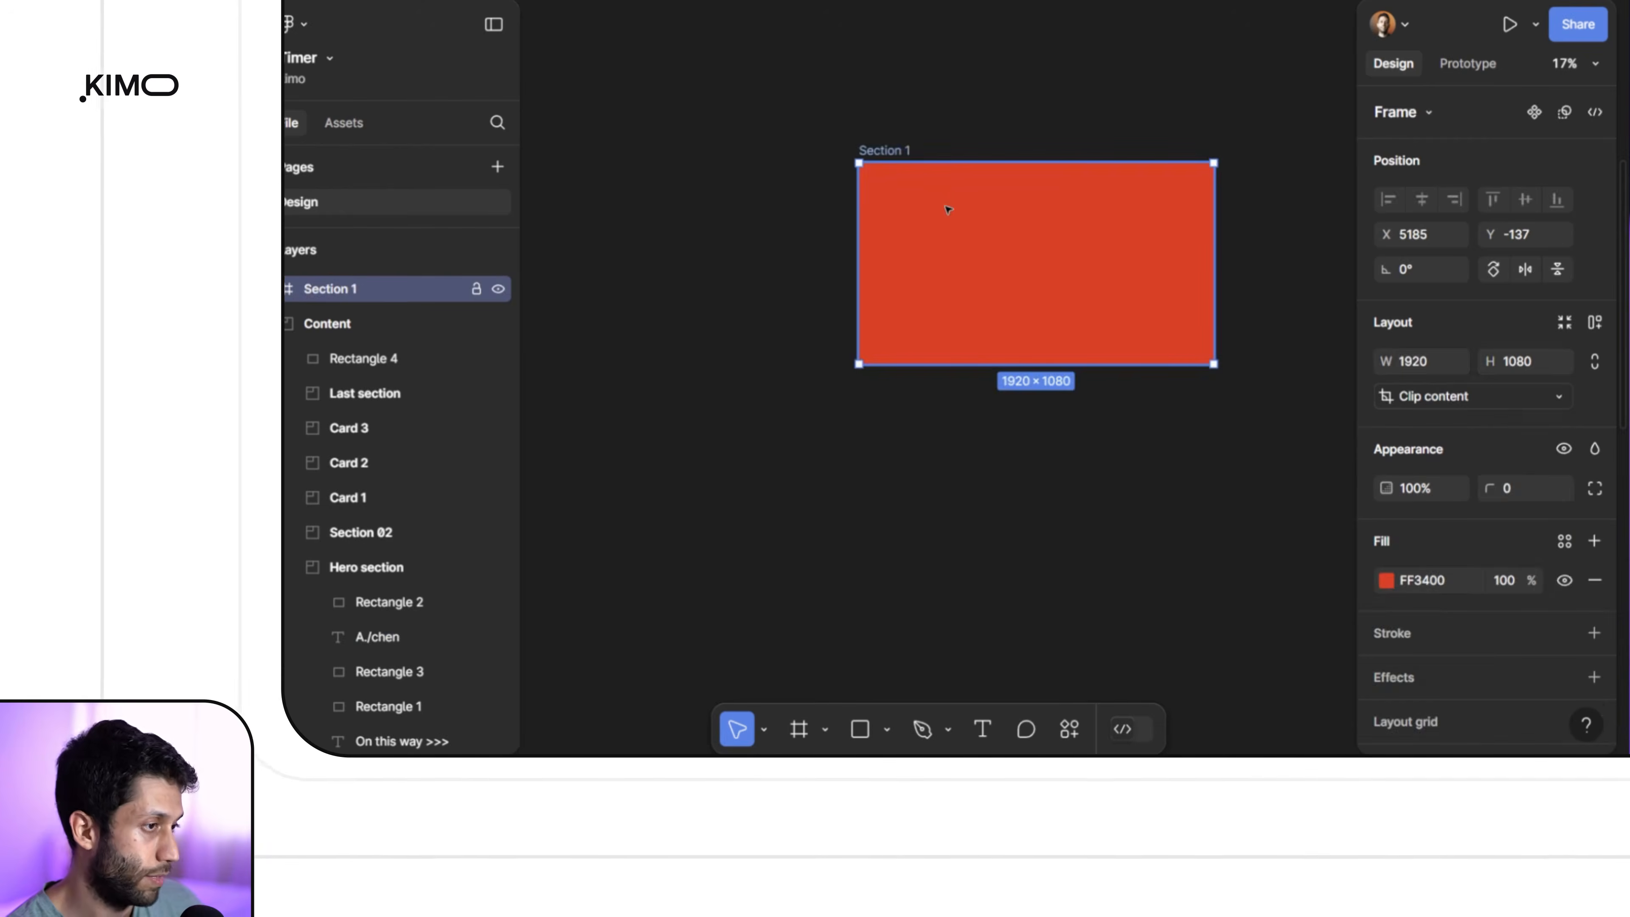
pyautogui.hotkey('ctrl', 'v')
pyautogui.scroll(-5, 999, 260)
pyautogui.scroll(4, 837, 290)
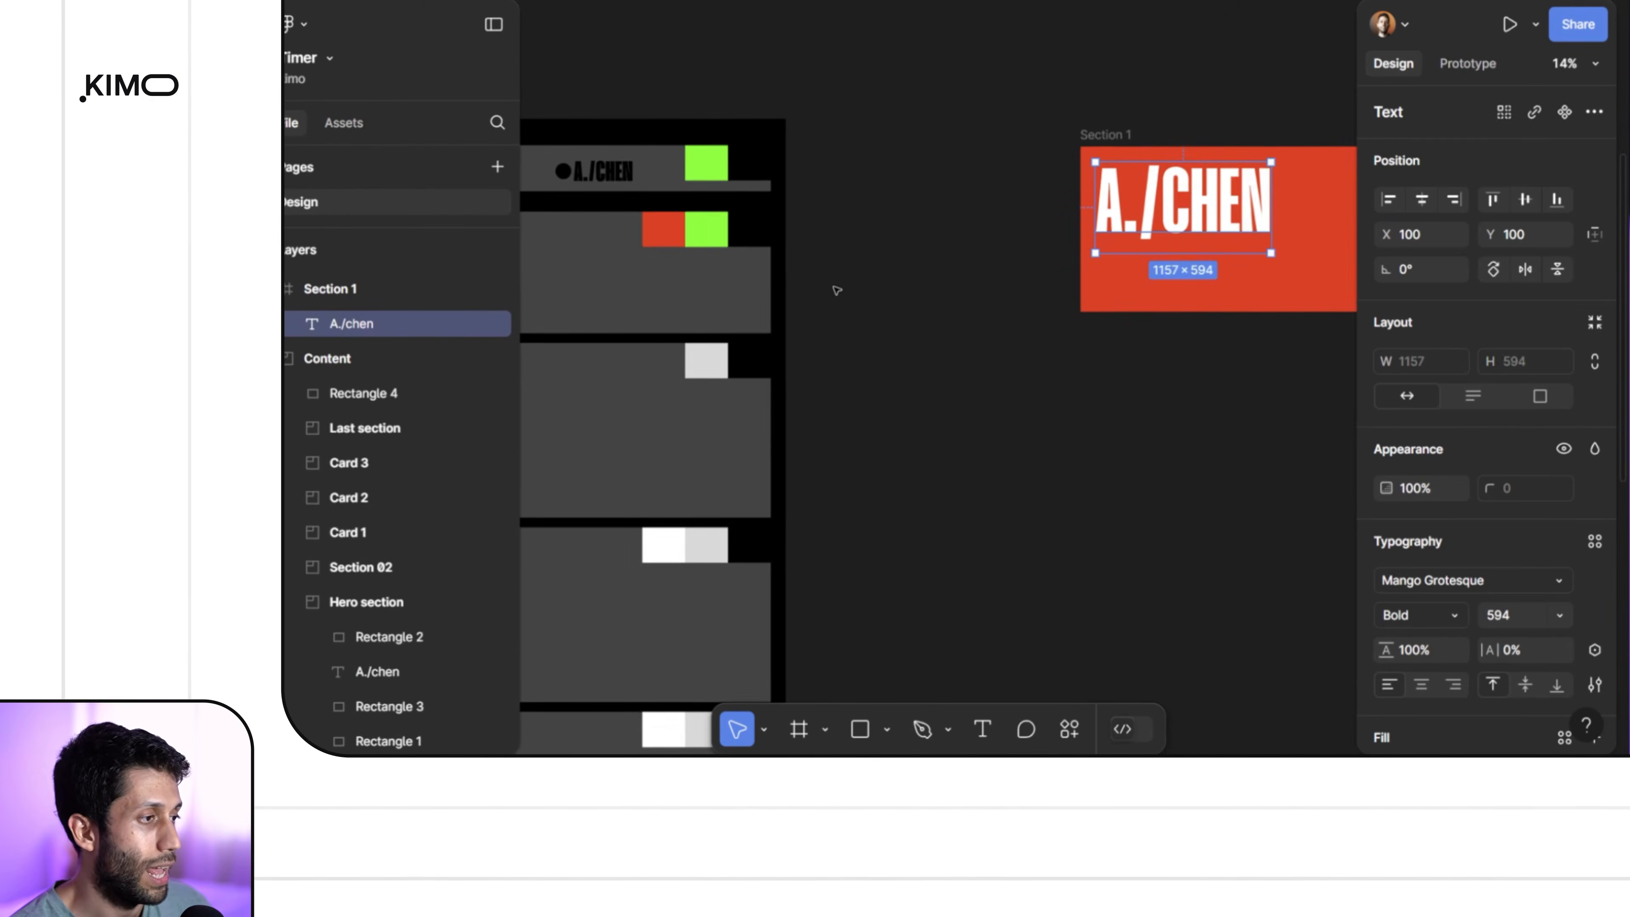
# Step: Recolour the pasted title in Section 1 with the green 18FF13 sampled from the Hero section's swatch
pyautogui.scroll(-4, 1447, 584)
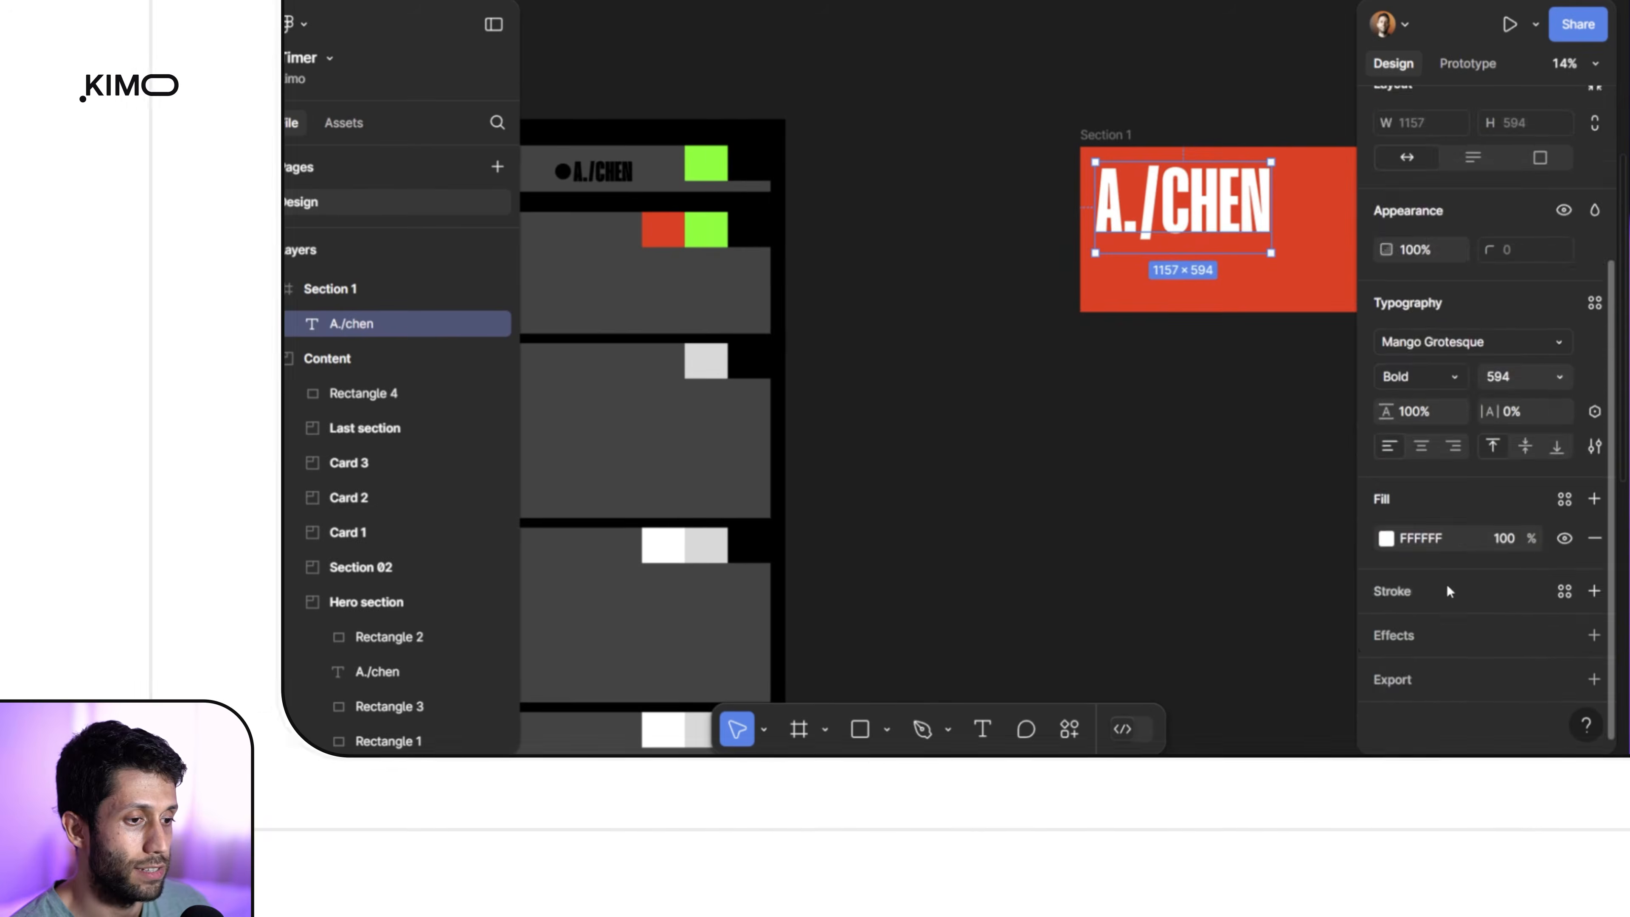
pyautogui.click(1386, 539)
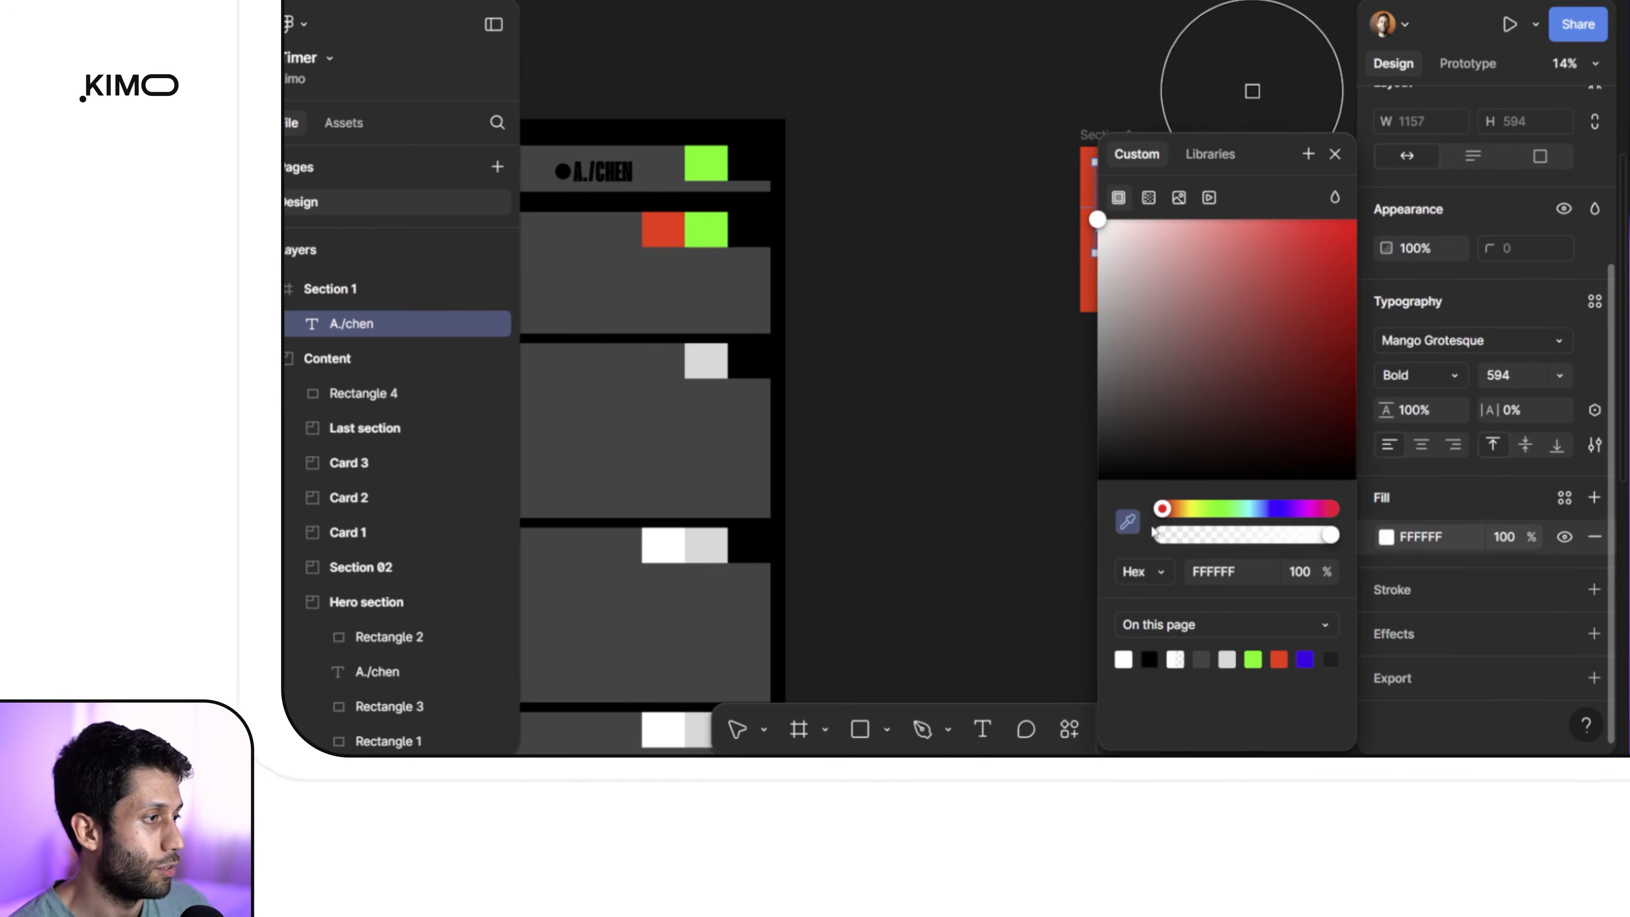
pyautogui.click(714, 221)
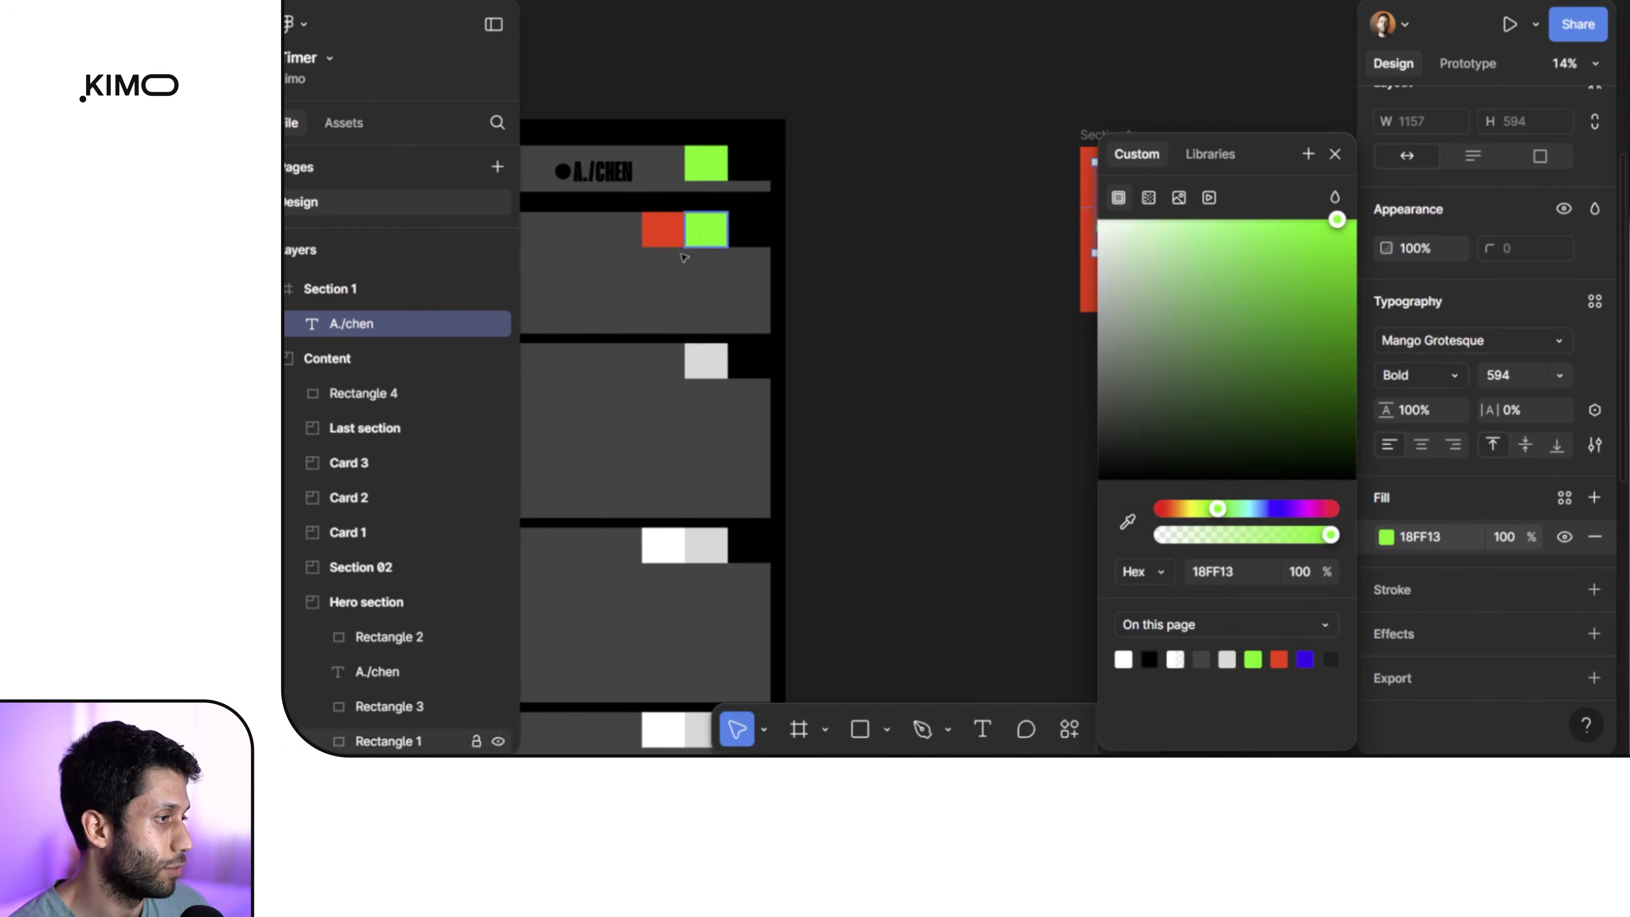
pyautogui.click(850, 275)
pyautogui.moveTo(950, 270); pyautogui.dragTo(722, 276)
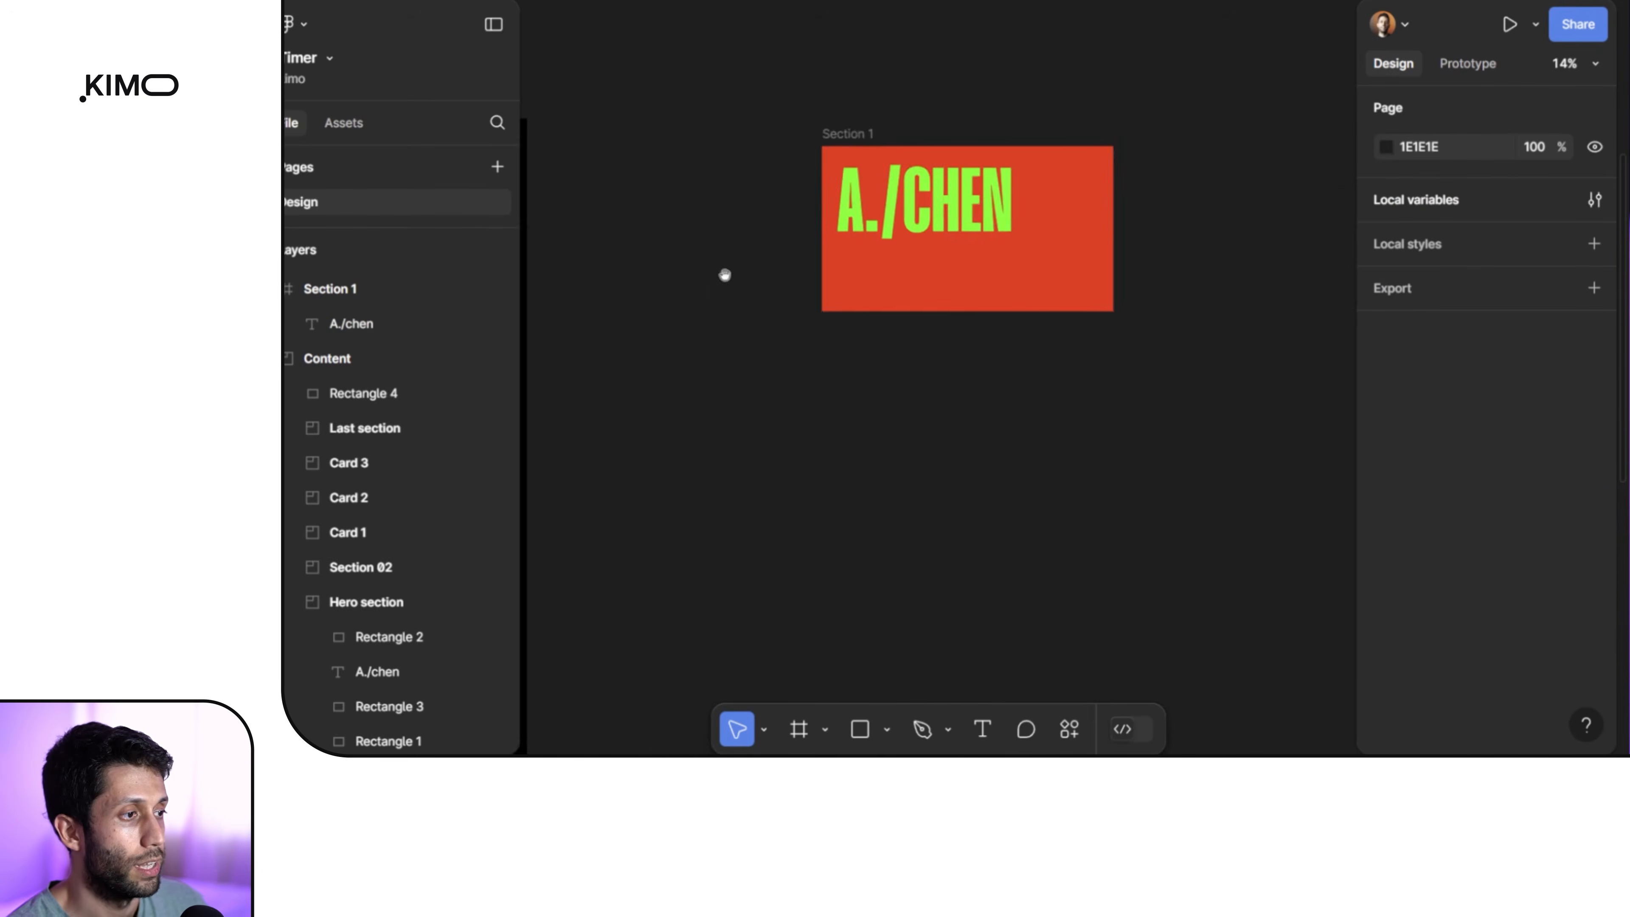
pyautogui.scroll(4, 937, 209)
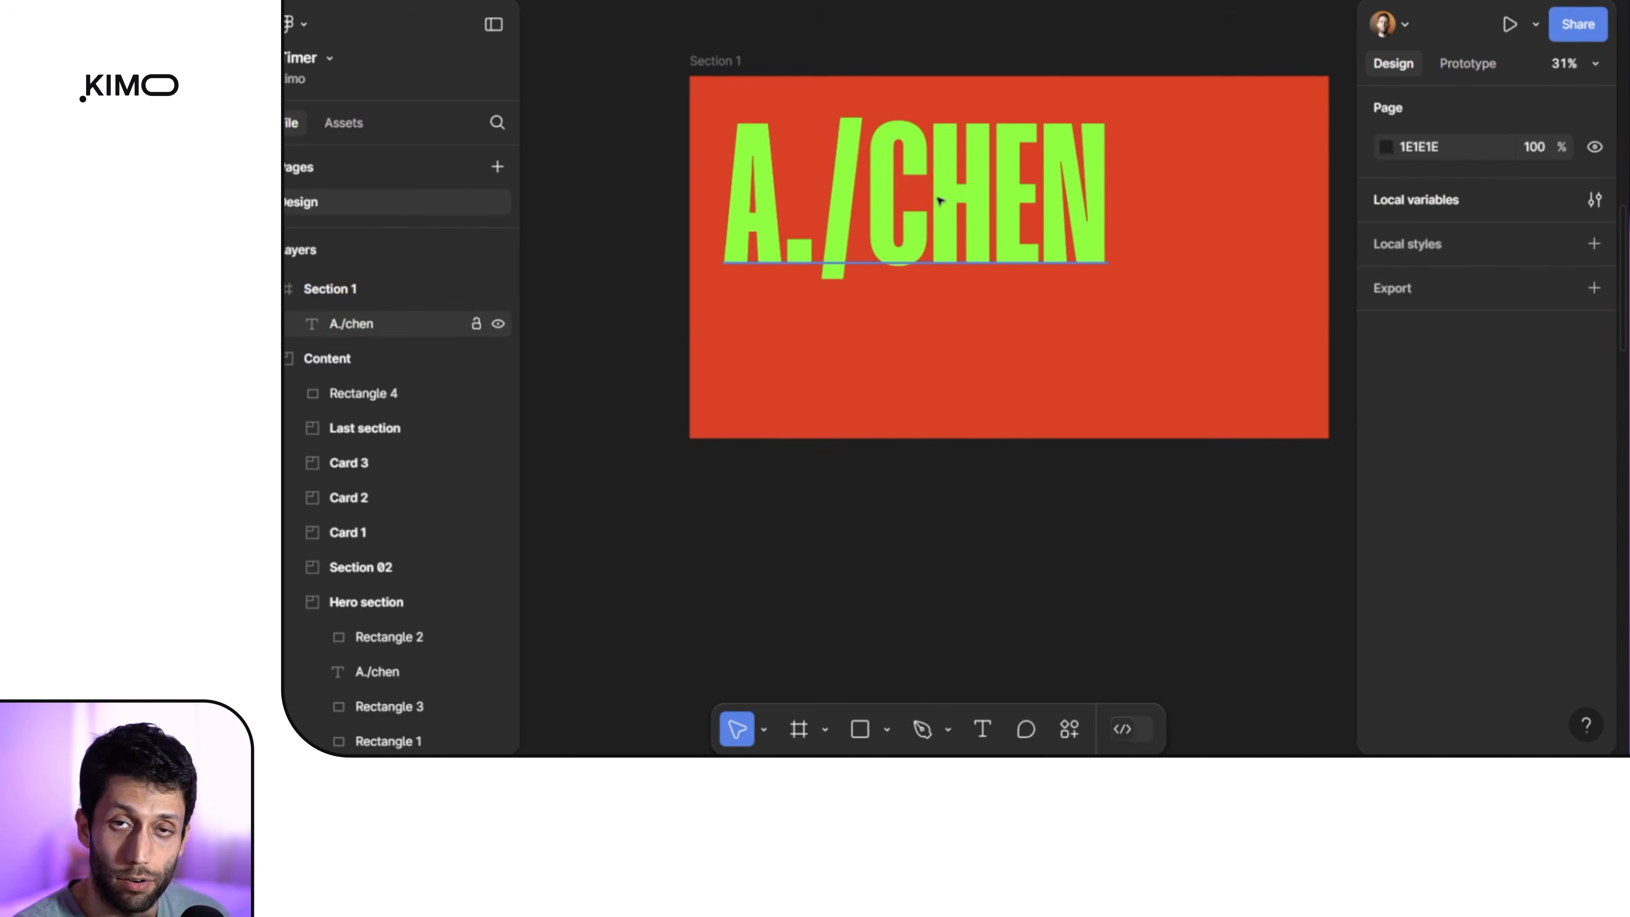
# Step: Scale the green title down proportionally from its upper-left corner to about 755 × 388
pyautogui.click(763, 203)
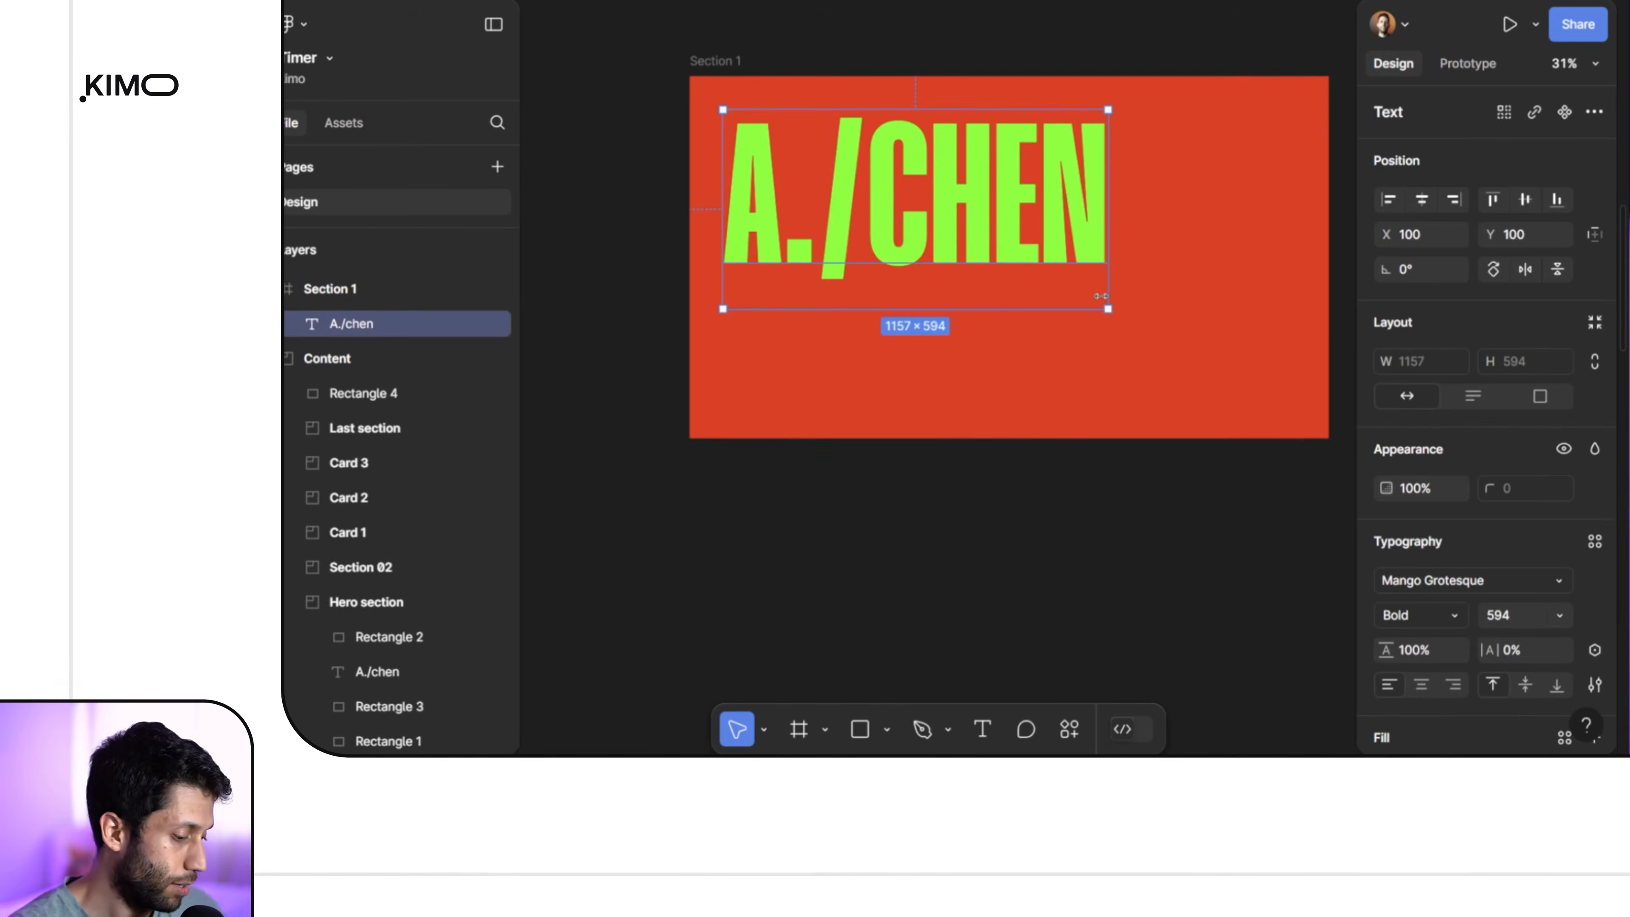
pyautogui.press('k')
pyautogui.moveTo(1119, 320); pyautogui.dragTo(985, 250)
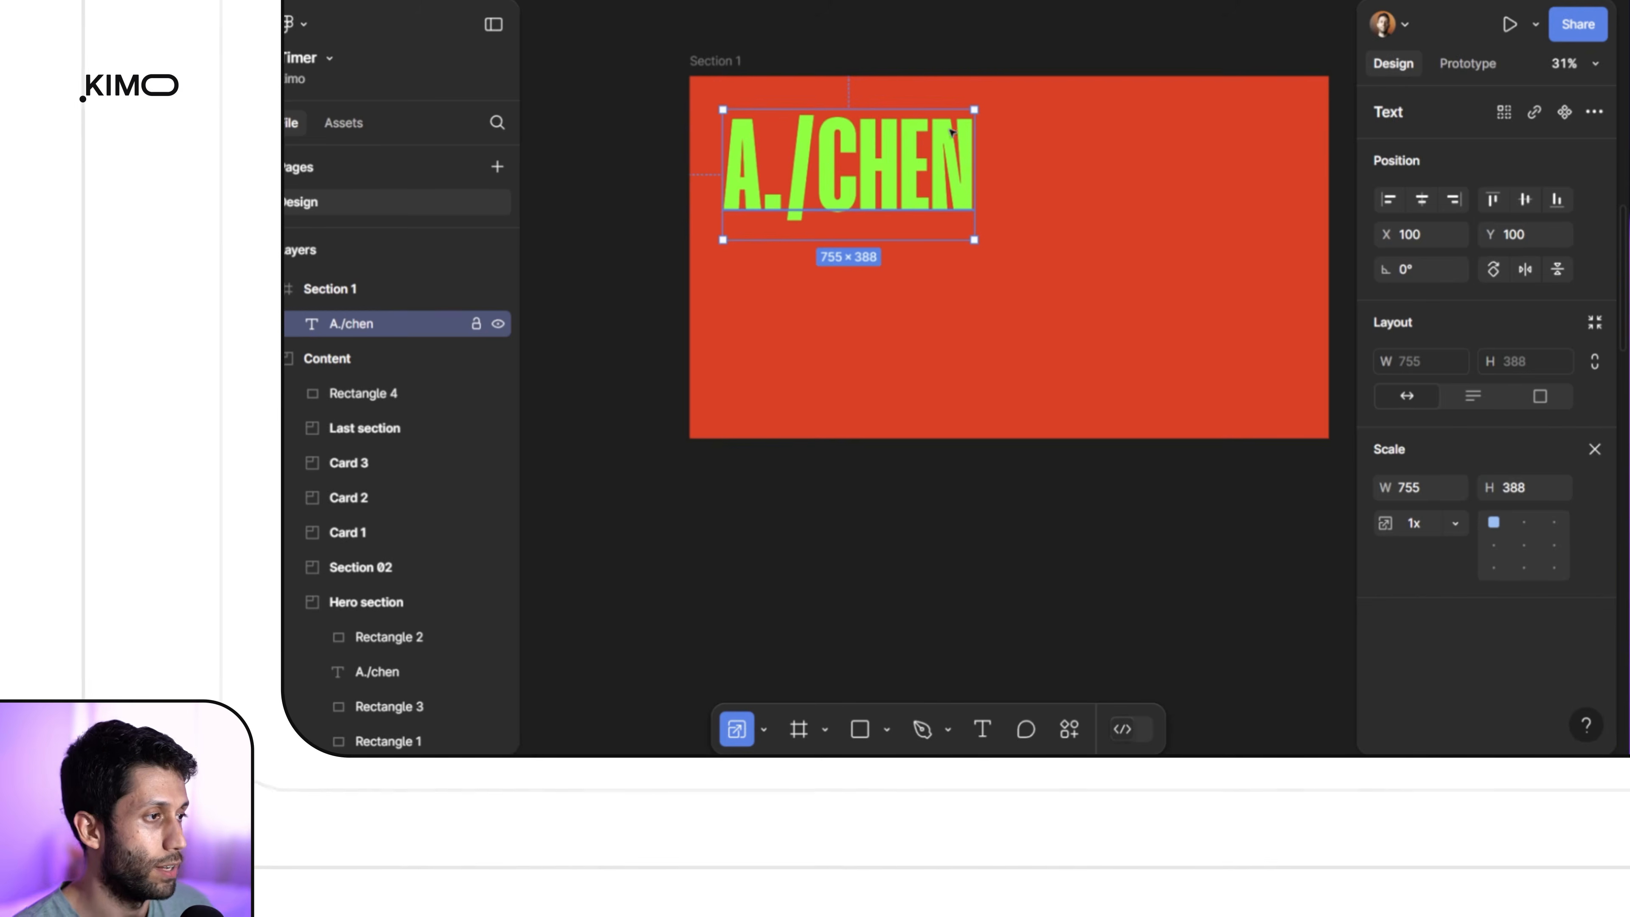
pyautogui.click(623, 195)
# Step: Duplicate the green title twice straight down, stacking three left-aligned lines with the lowest copy at about Y 698
pyautogui.press('v')
pyautogui.moveTo(878, 175); pyautogui.dragTo(903, 345)
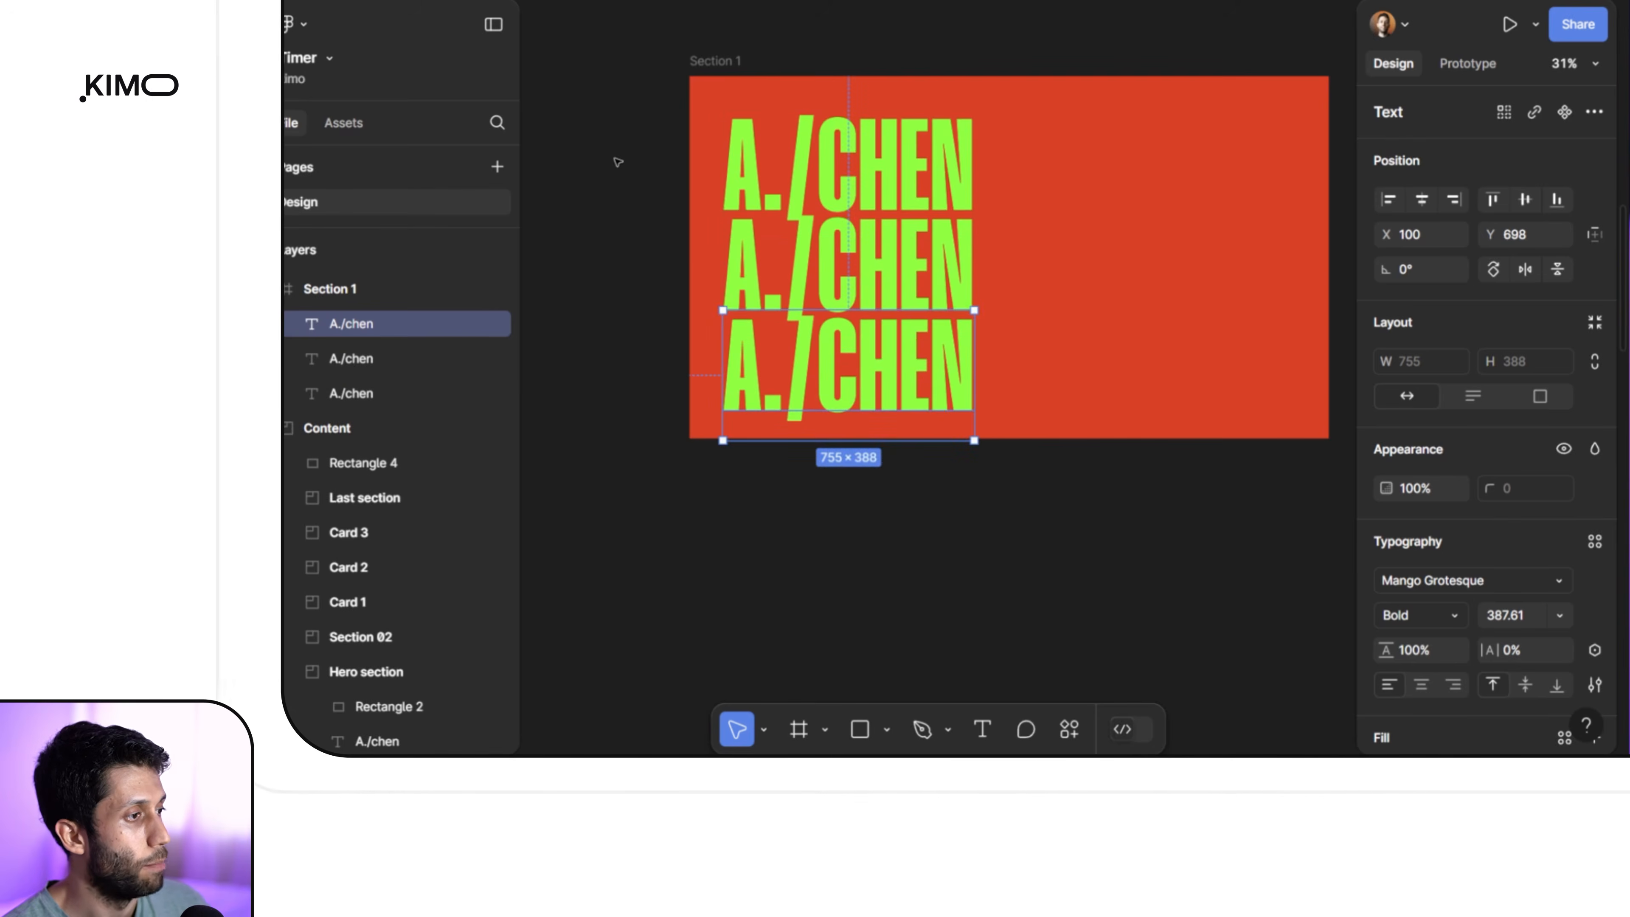
pyautogui.click(632, 163)
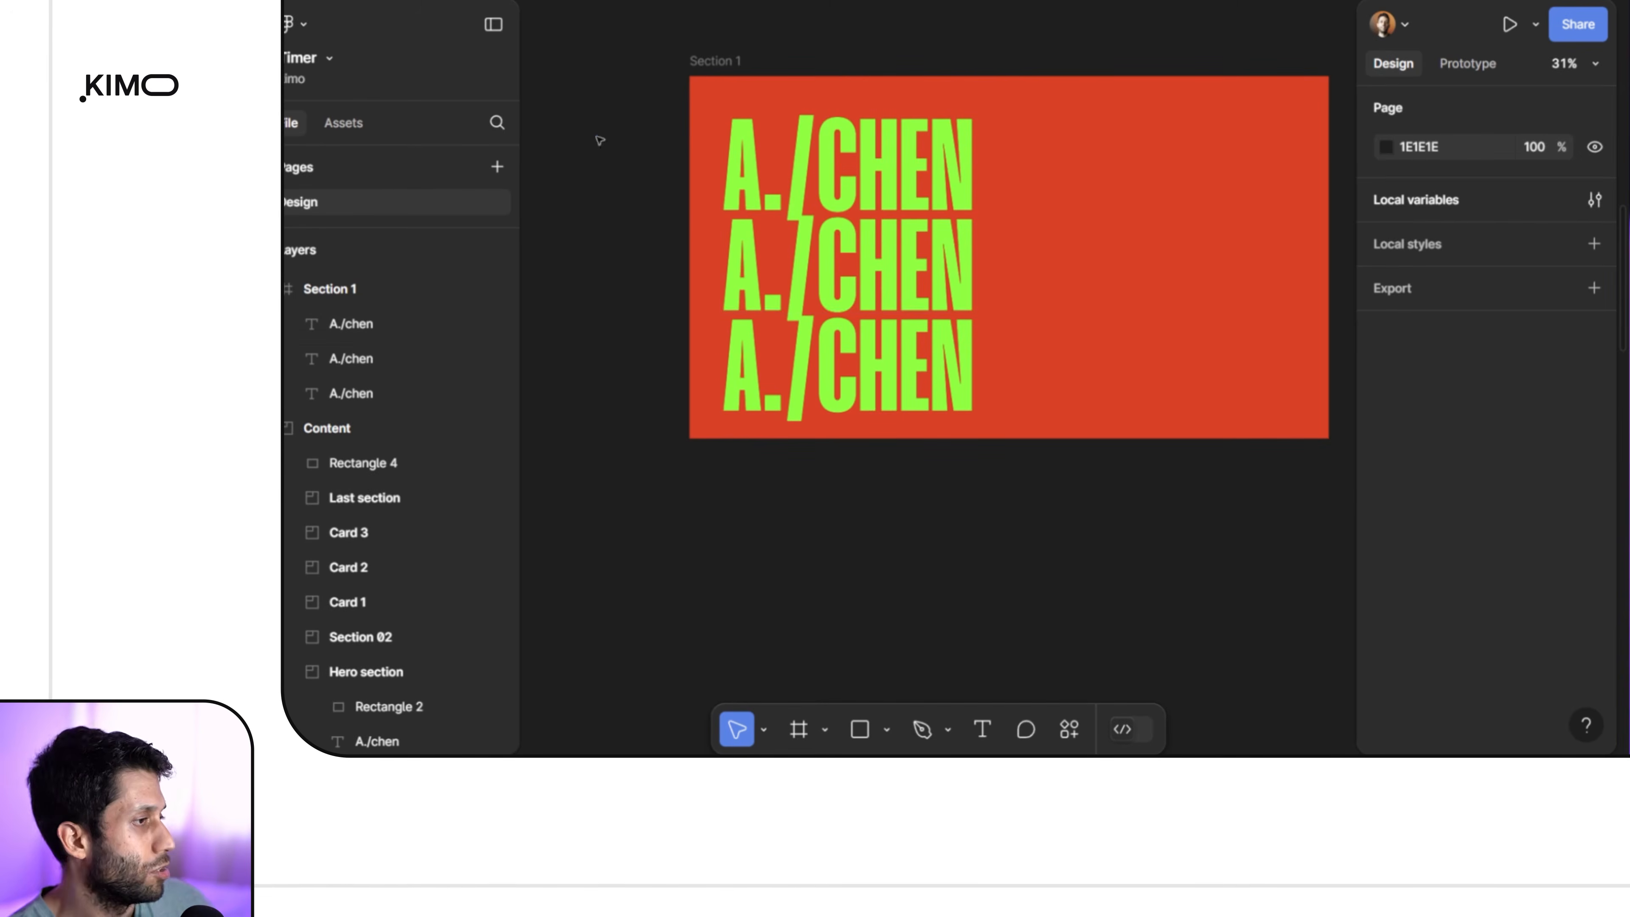
# Step: Wrap the three stacked green titles in a vertical auto layout frame and move it up to Section 1's top edge
pyautogui.moveTo(738, 246); pyautogui.dragTo(940, 375)
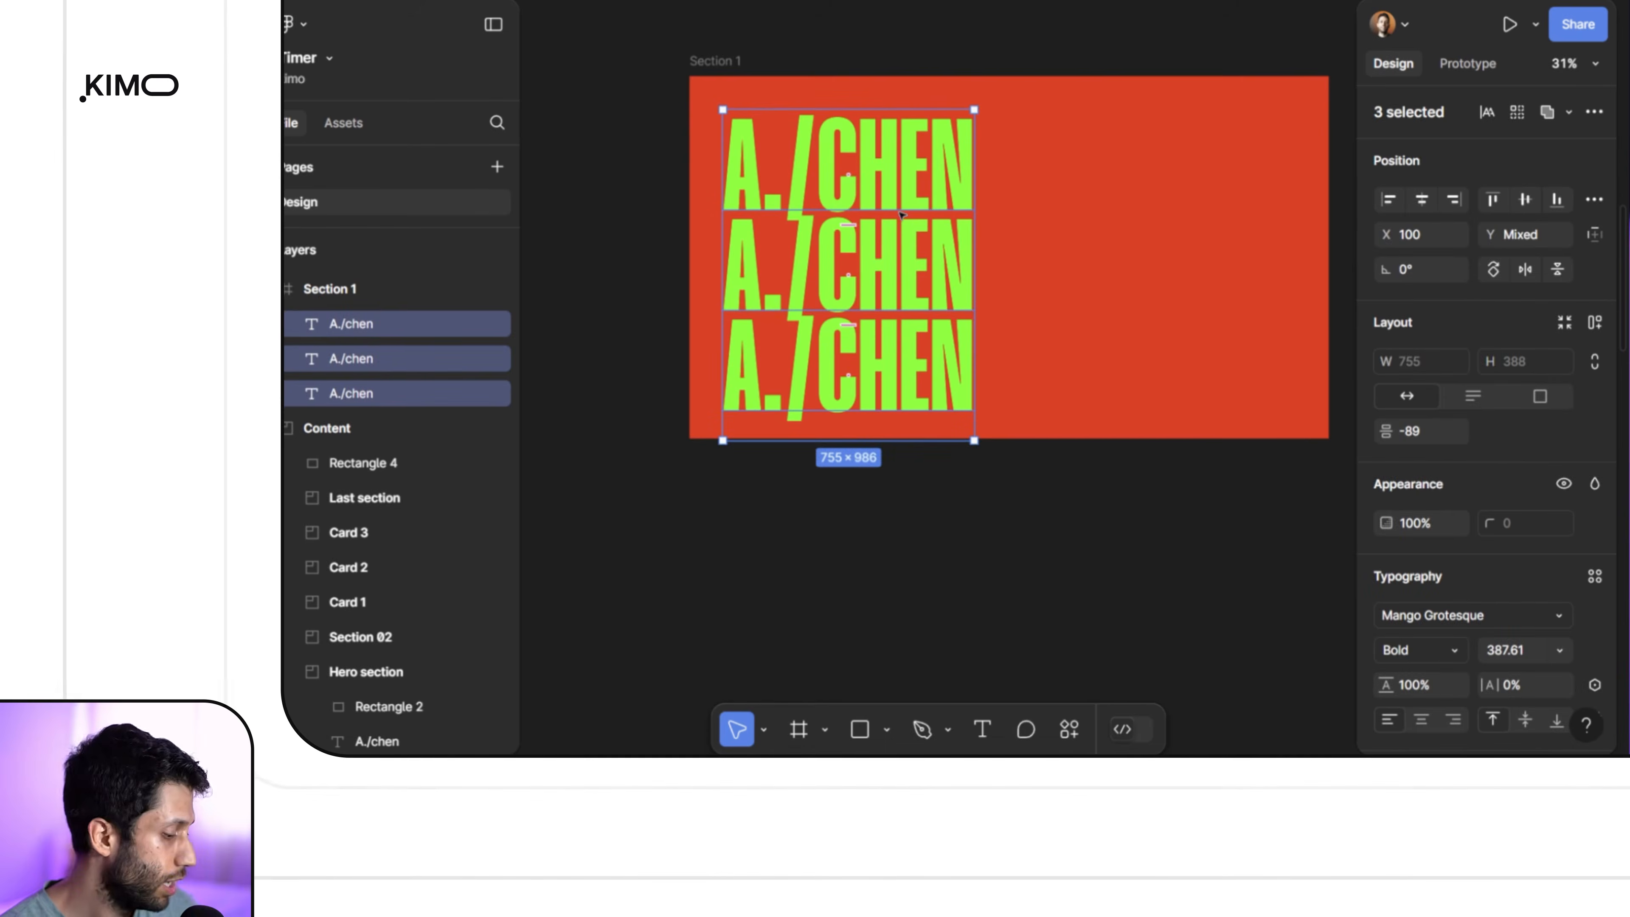
pyautogui.hotkey('shift', 'a')
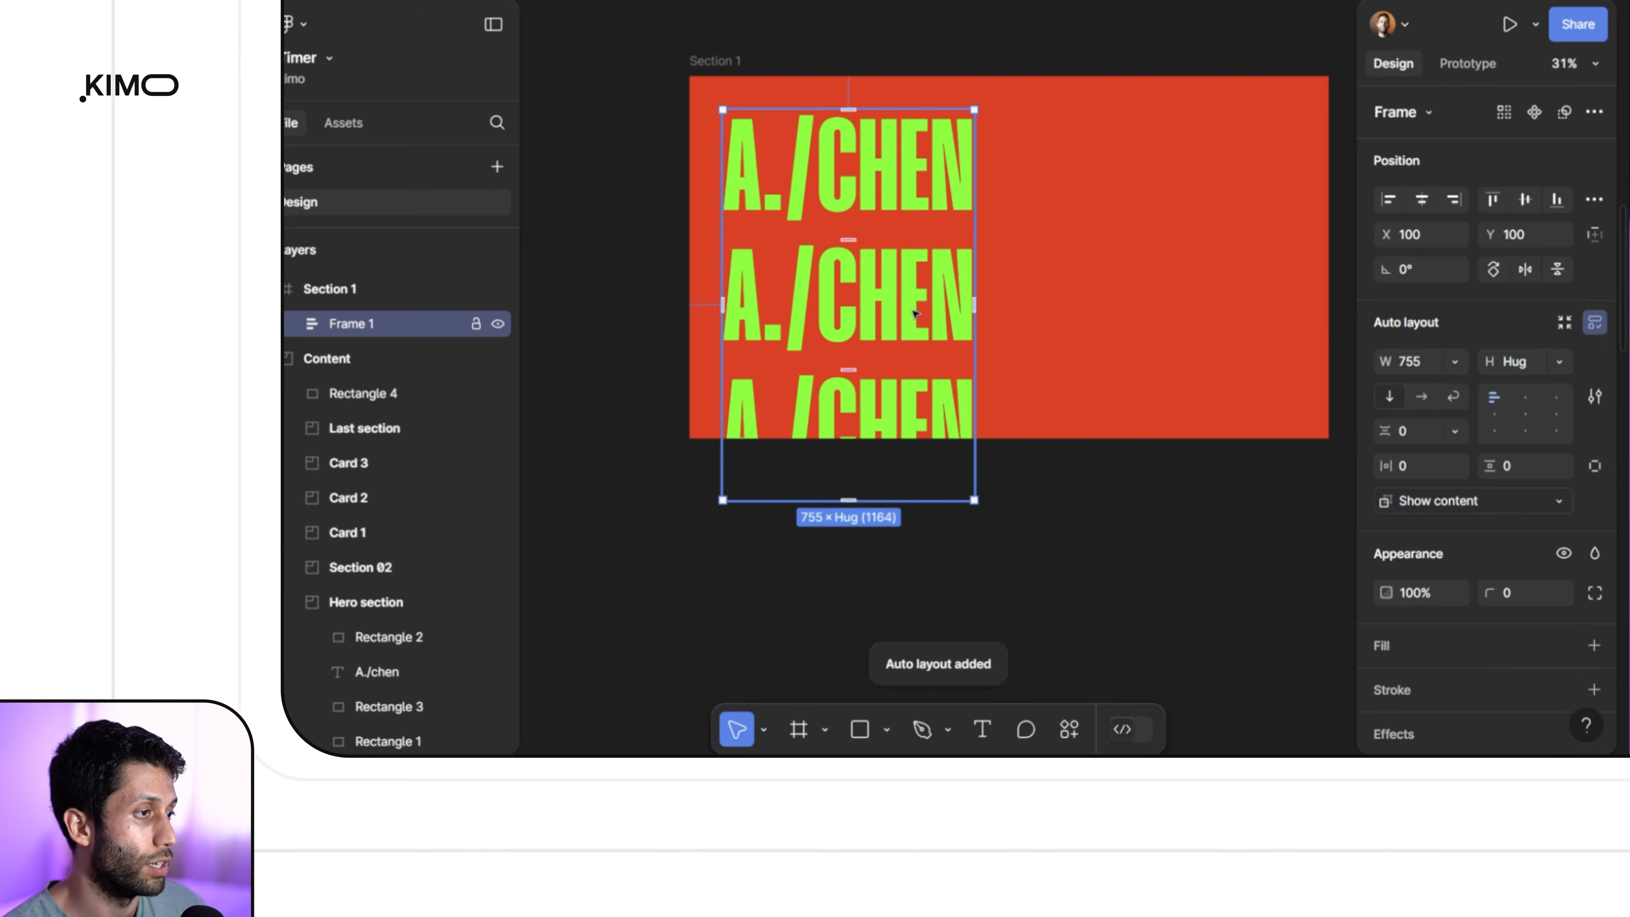
pyautogui.moveTo(915, 311); pyautogui.dragTo(911, 280)
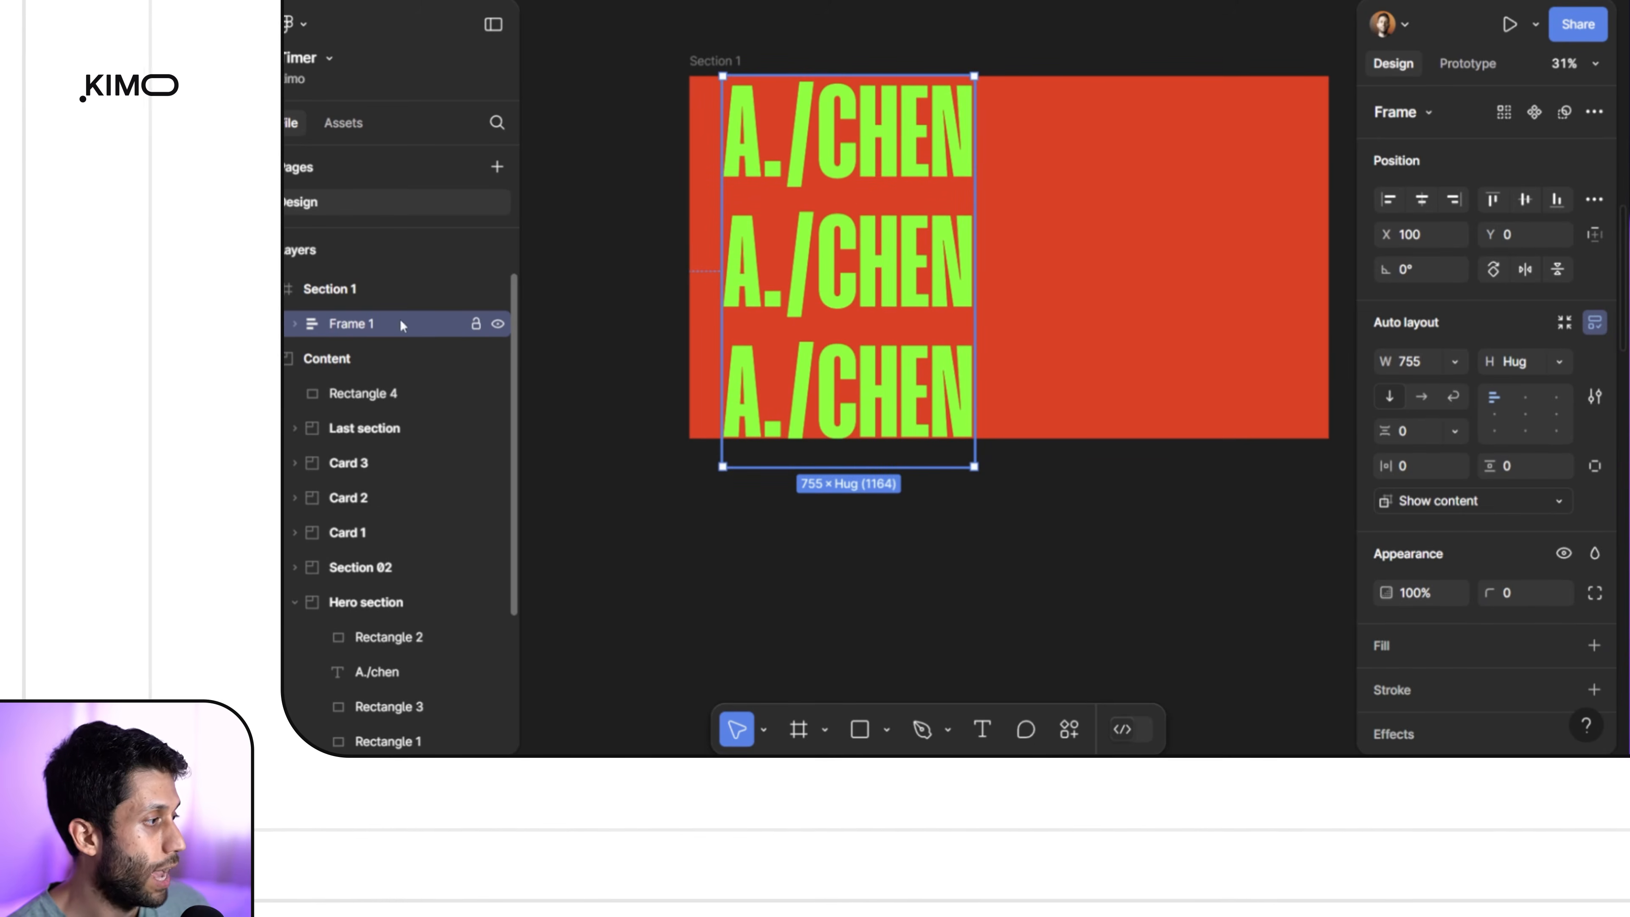
# Step: Rename the auto layout frame as "text" and tighten its vertical gap to -76
pyautogui.doubleClick(311, 326)
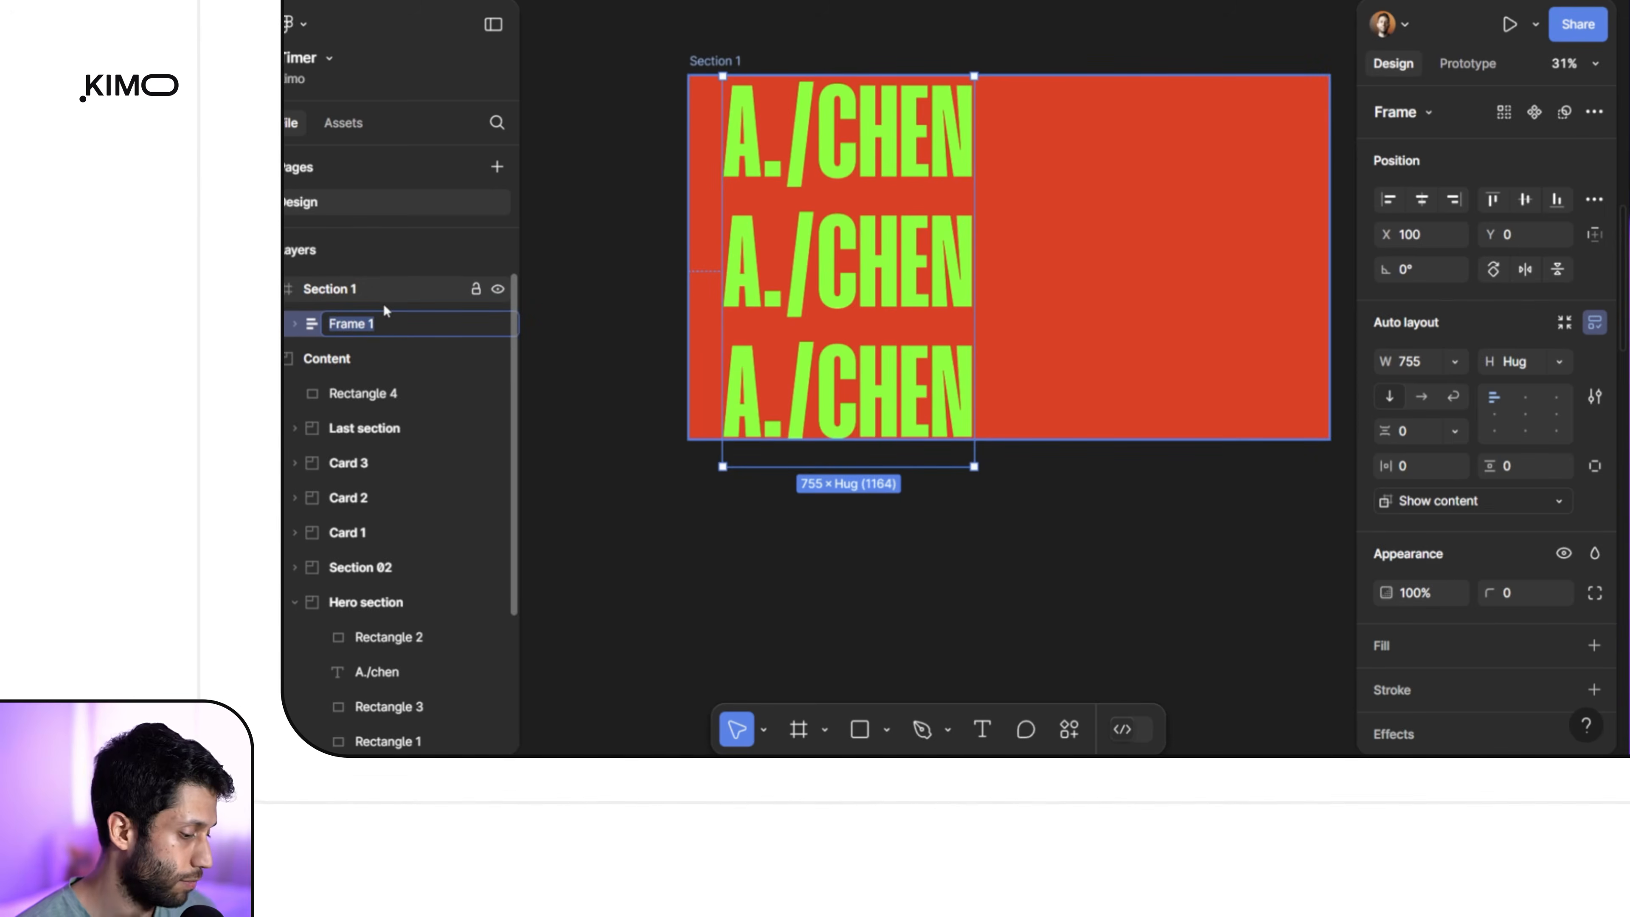
pyautogui.write('Yext')
pyautogui.press('Return')
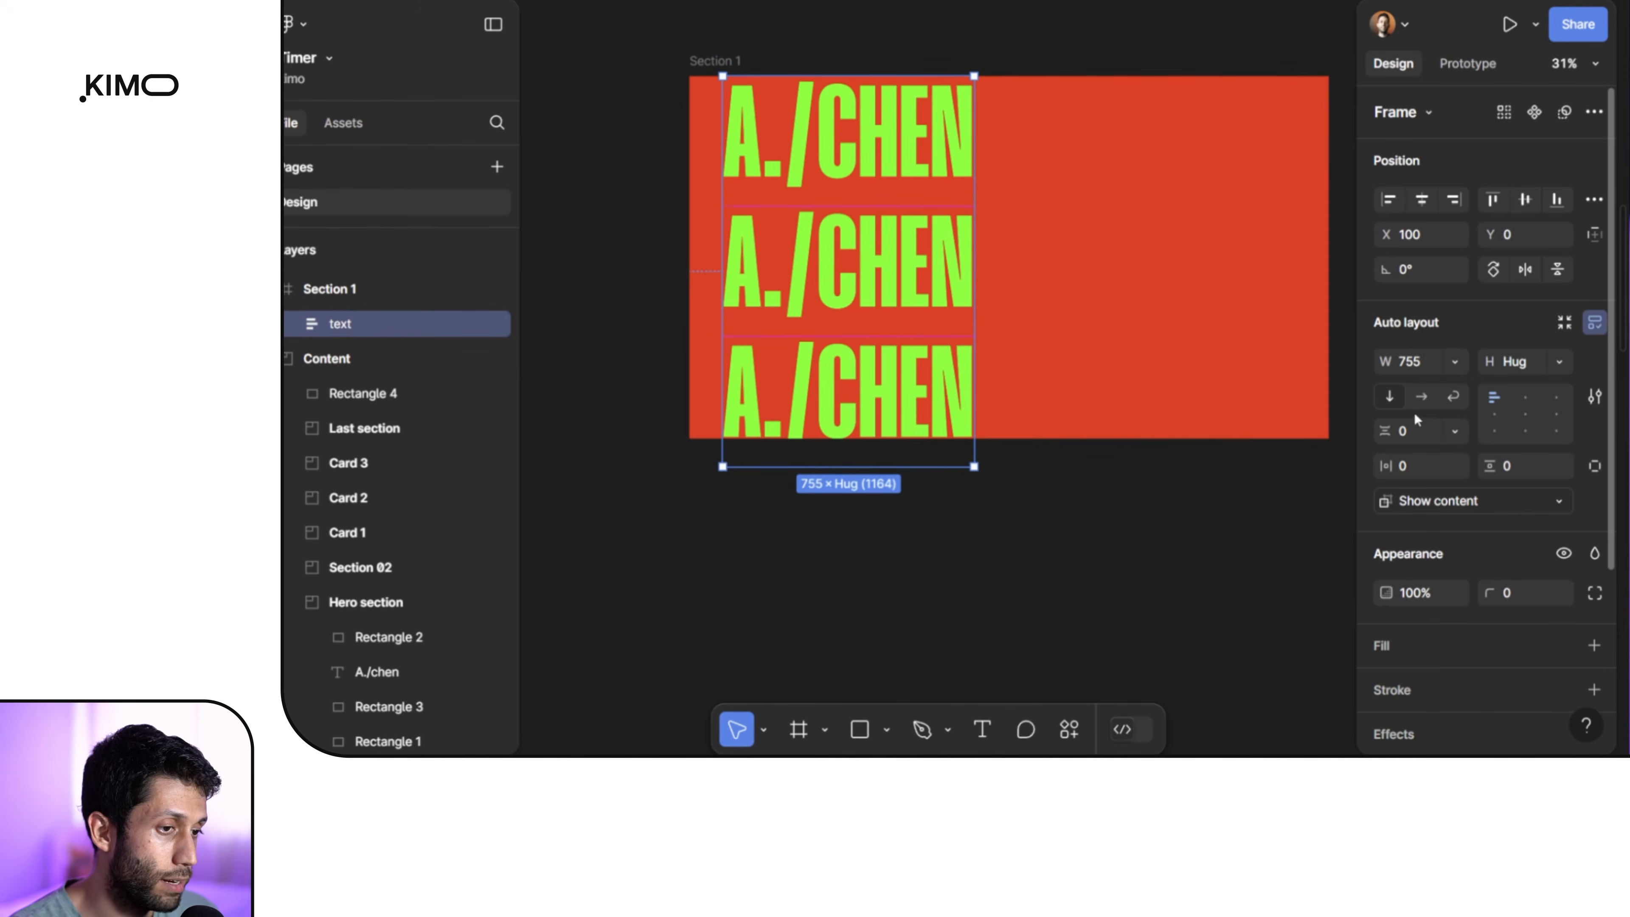
pyautogui.moveTo(1384, 431); pyautogui.dragTo(1213, 399)
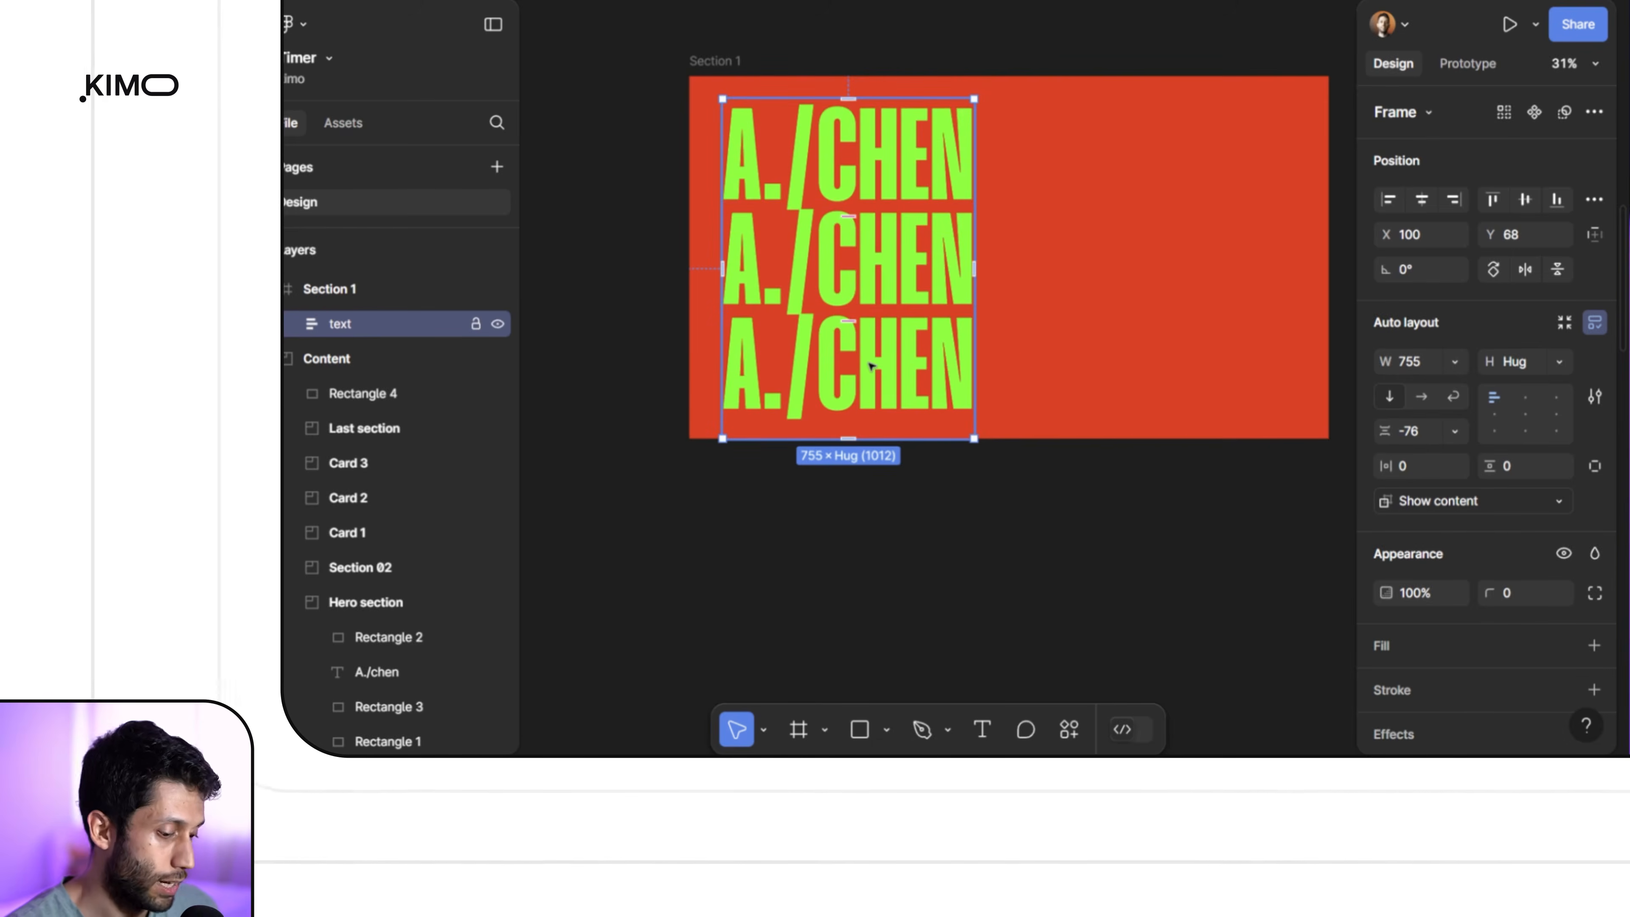
# Step: Set the three titles' vertical trim to cap height to baseline and widen the text frame's gap until the lines stop overlapping
pyautogui.press('Return')
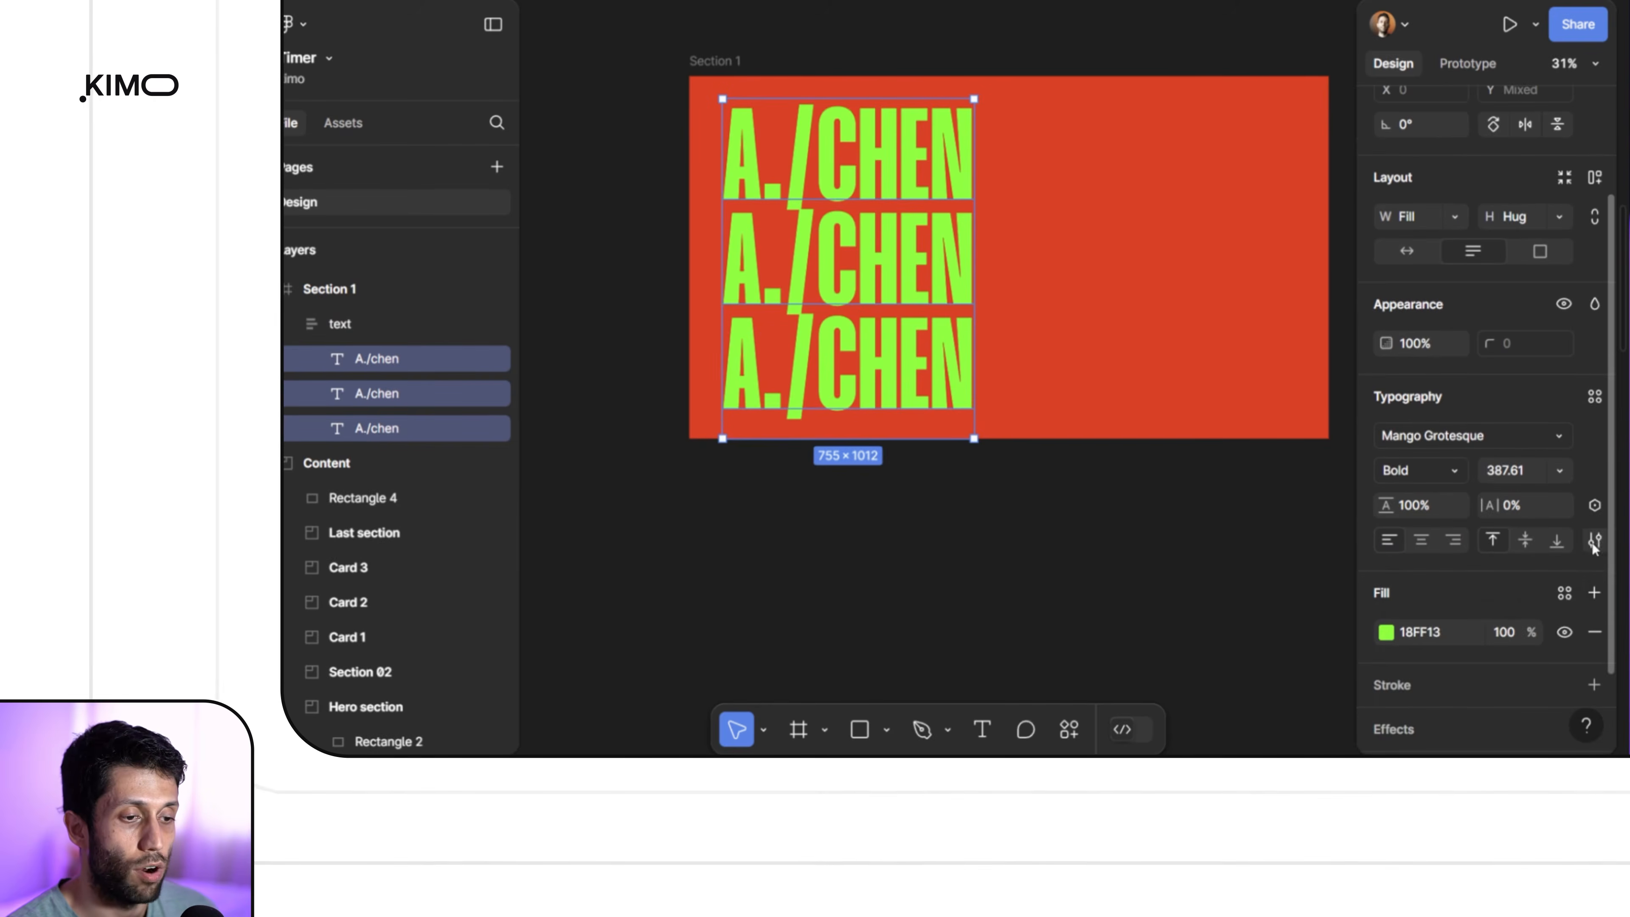
pyautogui.click(1595, 540)
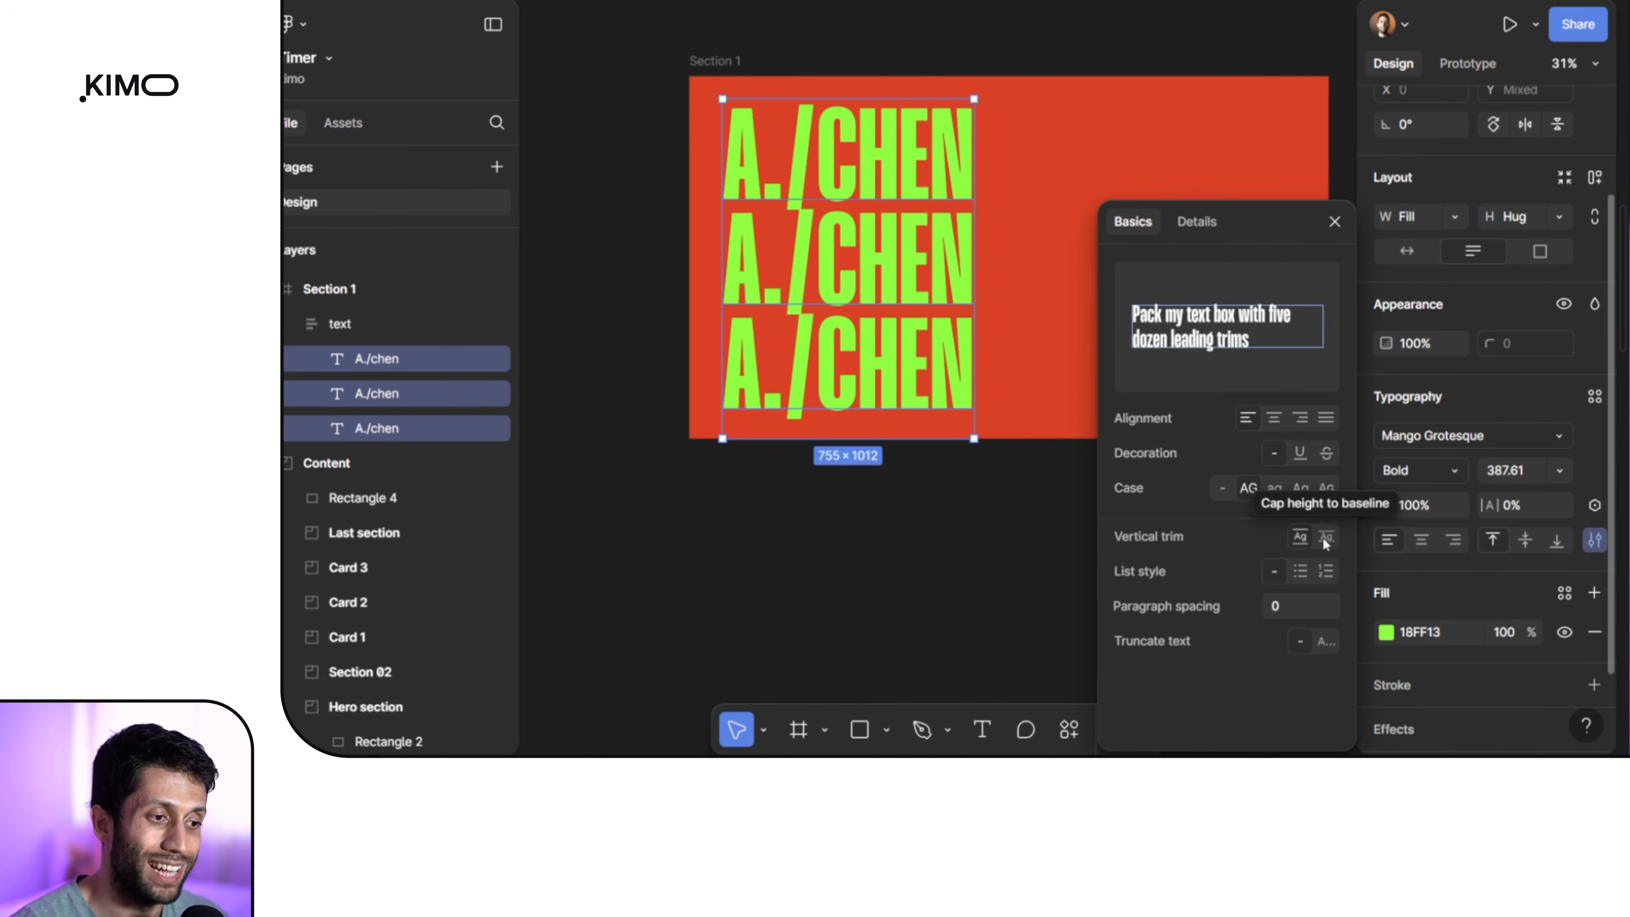
pyautogui.click(1326, 540)
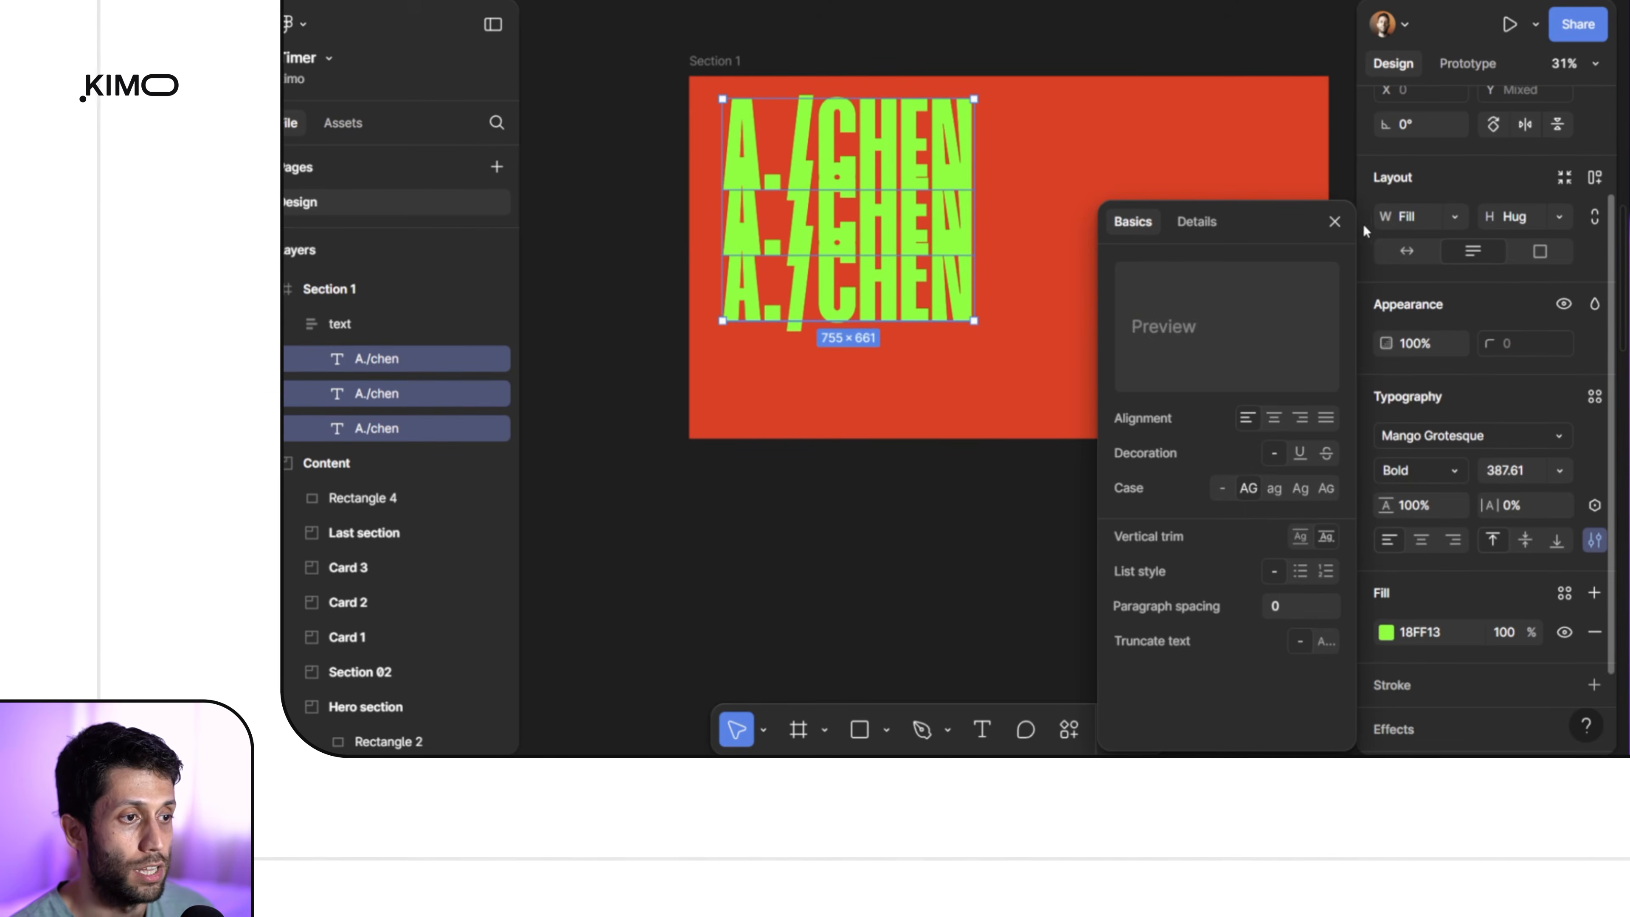
pyautogui.click(1335, 222)
pyautogui.hotkey('shift', 'Return')
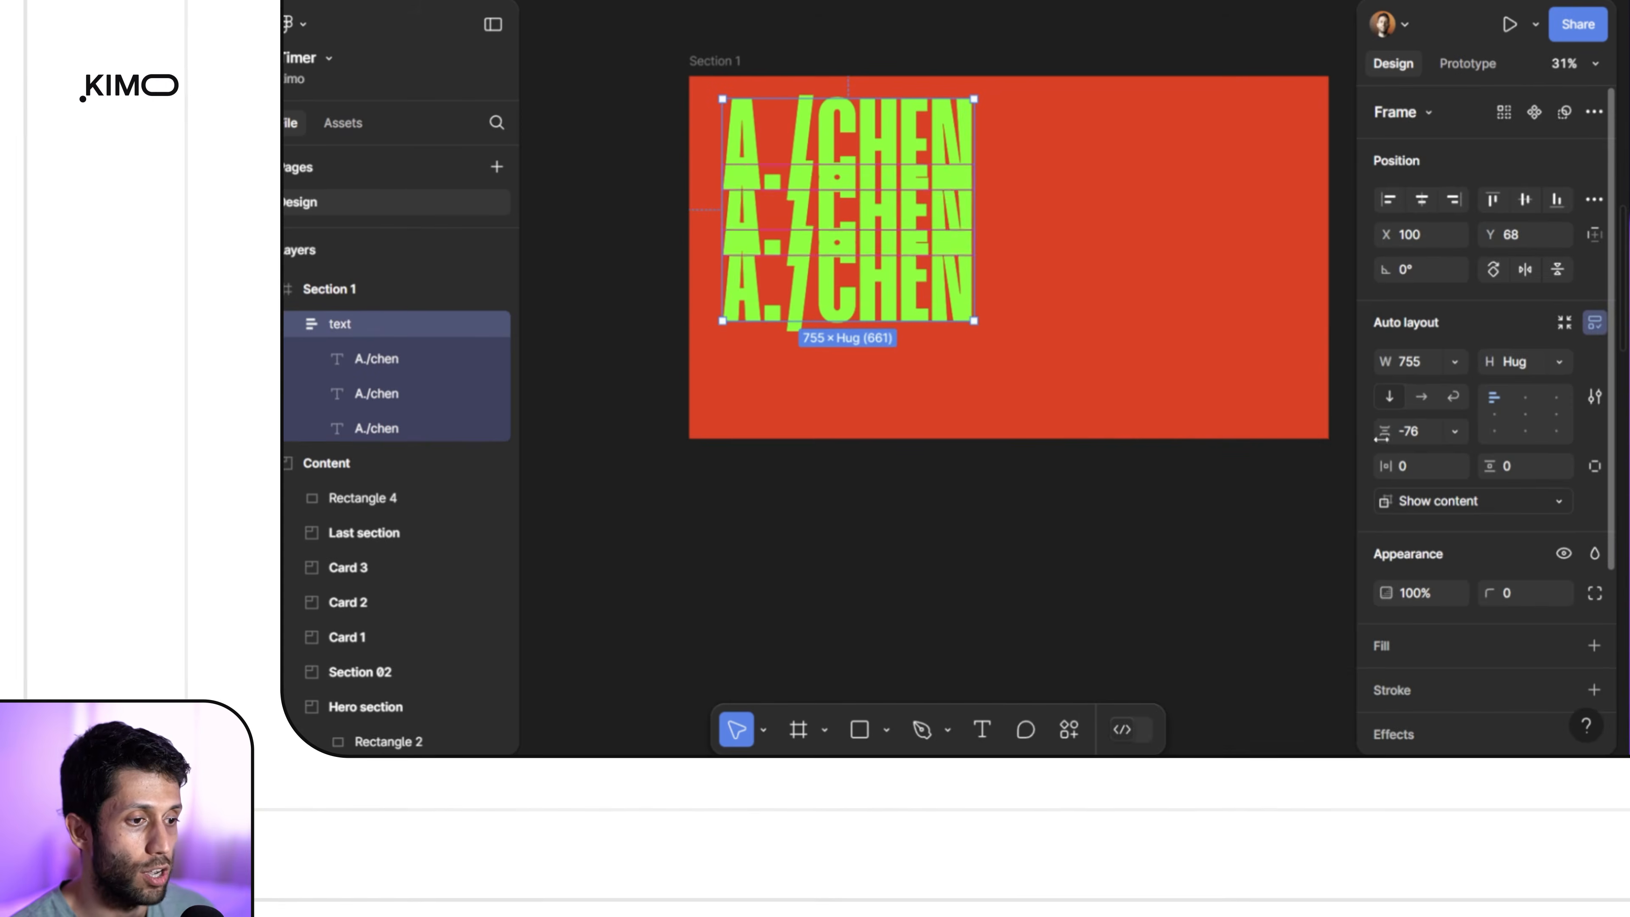
pyautogui.moveTo(1387, 431); pyautogui.dragTo(1629, 468)
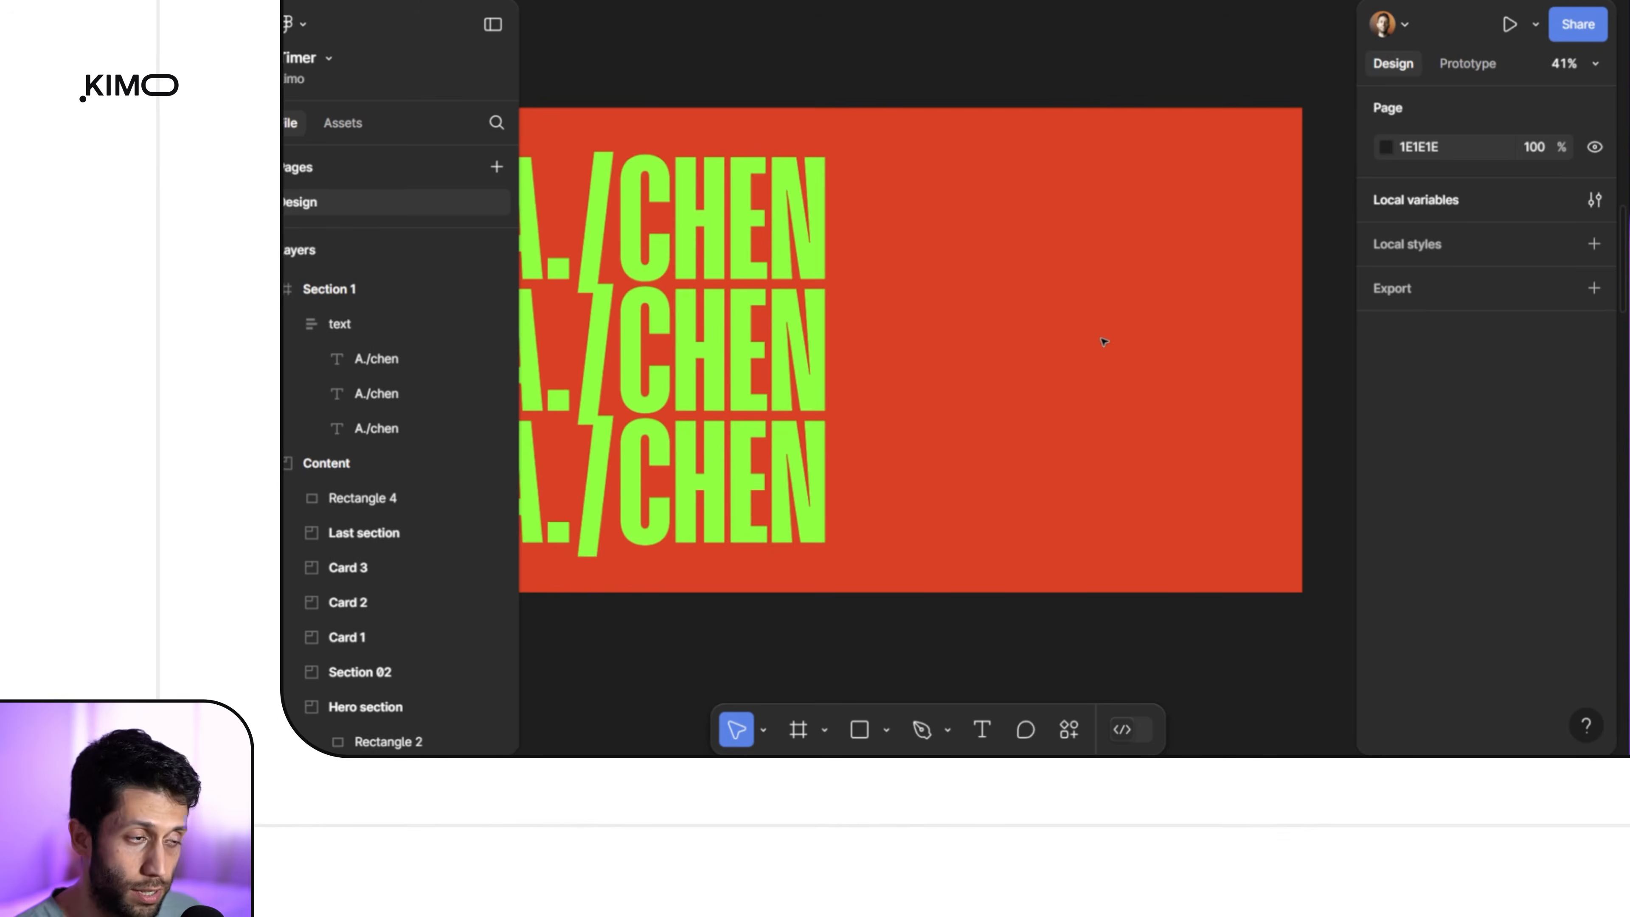
# Step: Copy the "Web designer skilled in…" paragraph from the Content board's Hero section into Section 1, beside the titles at about X 1229, Y 357
pyautogui.scroll(-6, 1102, 410)
pyautogui.moveTo(603, 340); pyautogui.dragTo(966, 257)
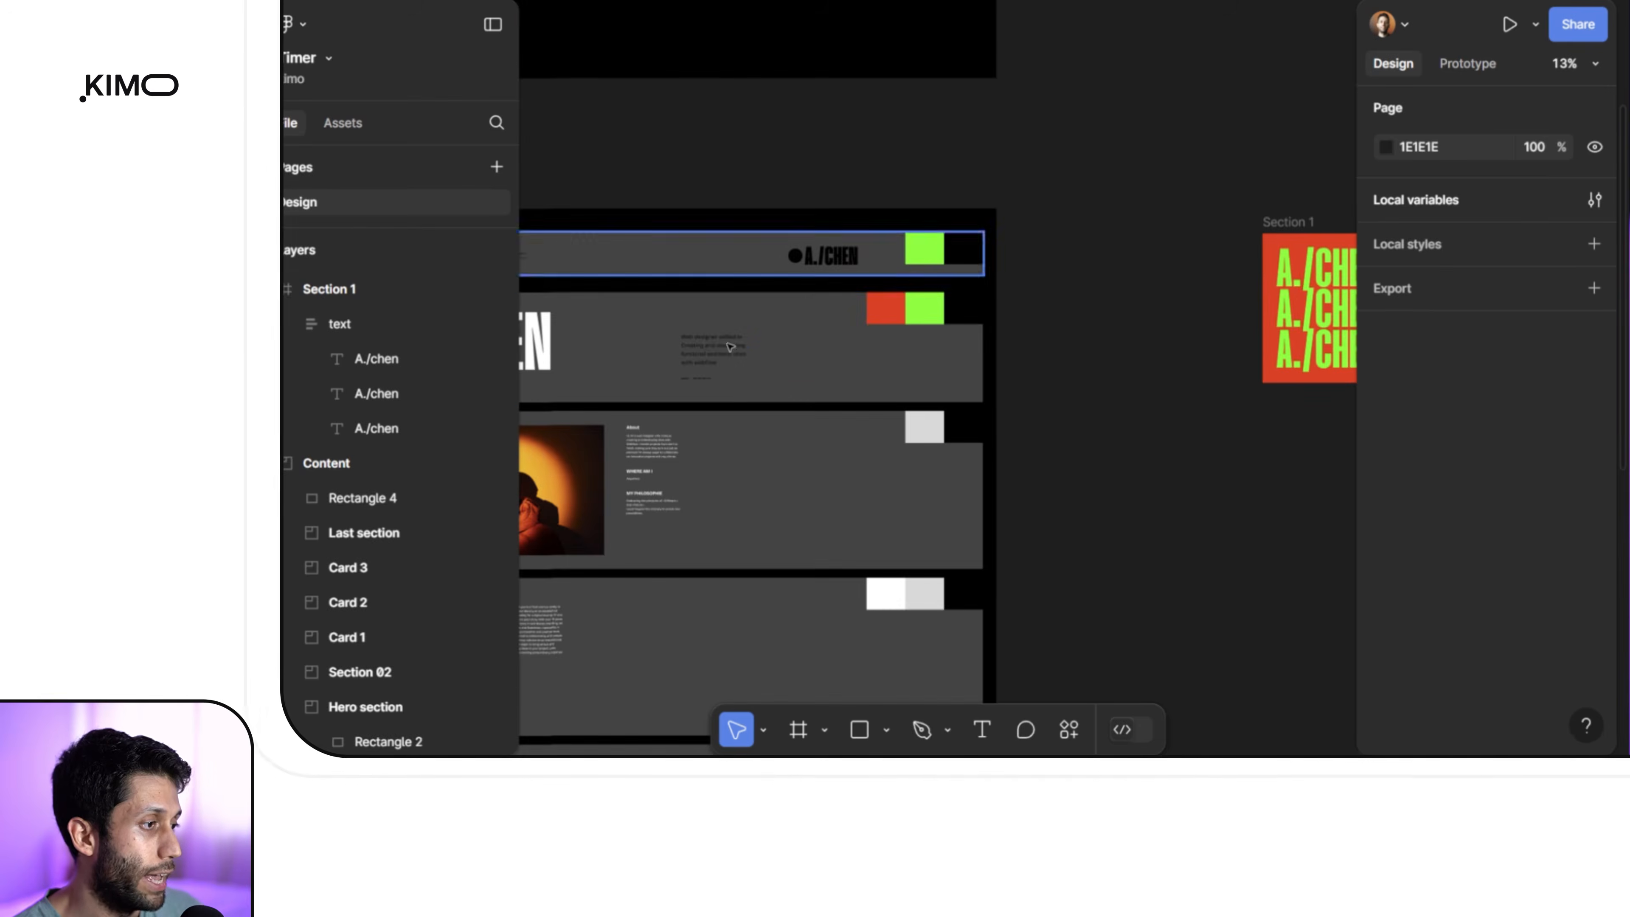
pyautogui.keyDown('super'); pyautogui.click(716, 350); pyautogui.keyUp('super')
pyautogui.moveTo(1159, 340); pyautogui.dragTo(1012, 297)
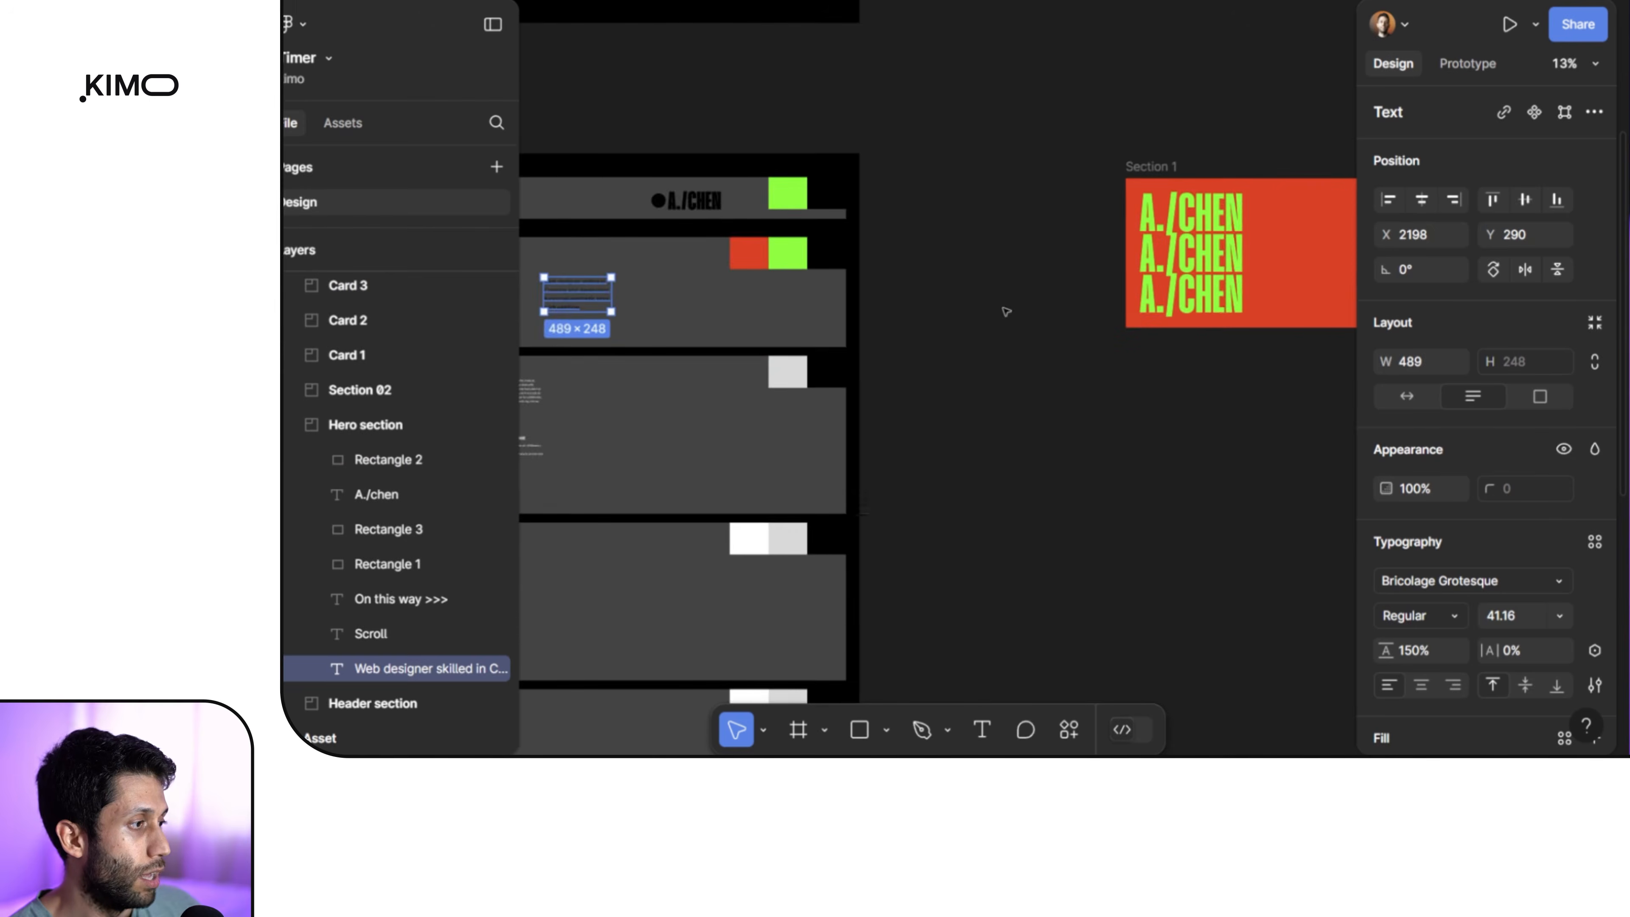
pyautogui.scroll(-3, 1006, 312)
pyautogui.moveTo(757, 307); pyautogui.dragTo(1222, 267)
pyautogui.moveTo(1194, 376); pyautogui.dragTo(1059, 444)
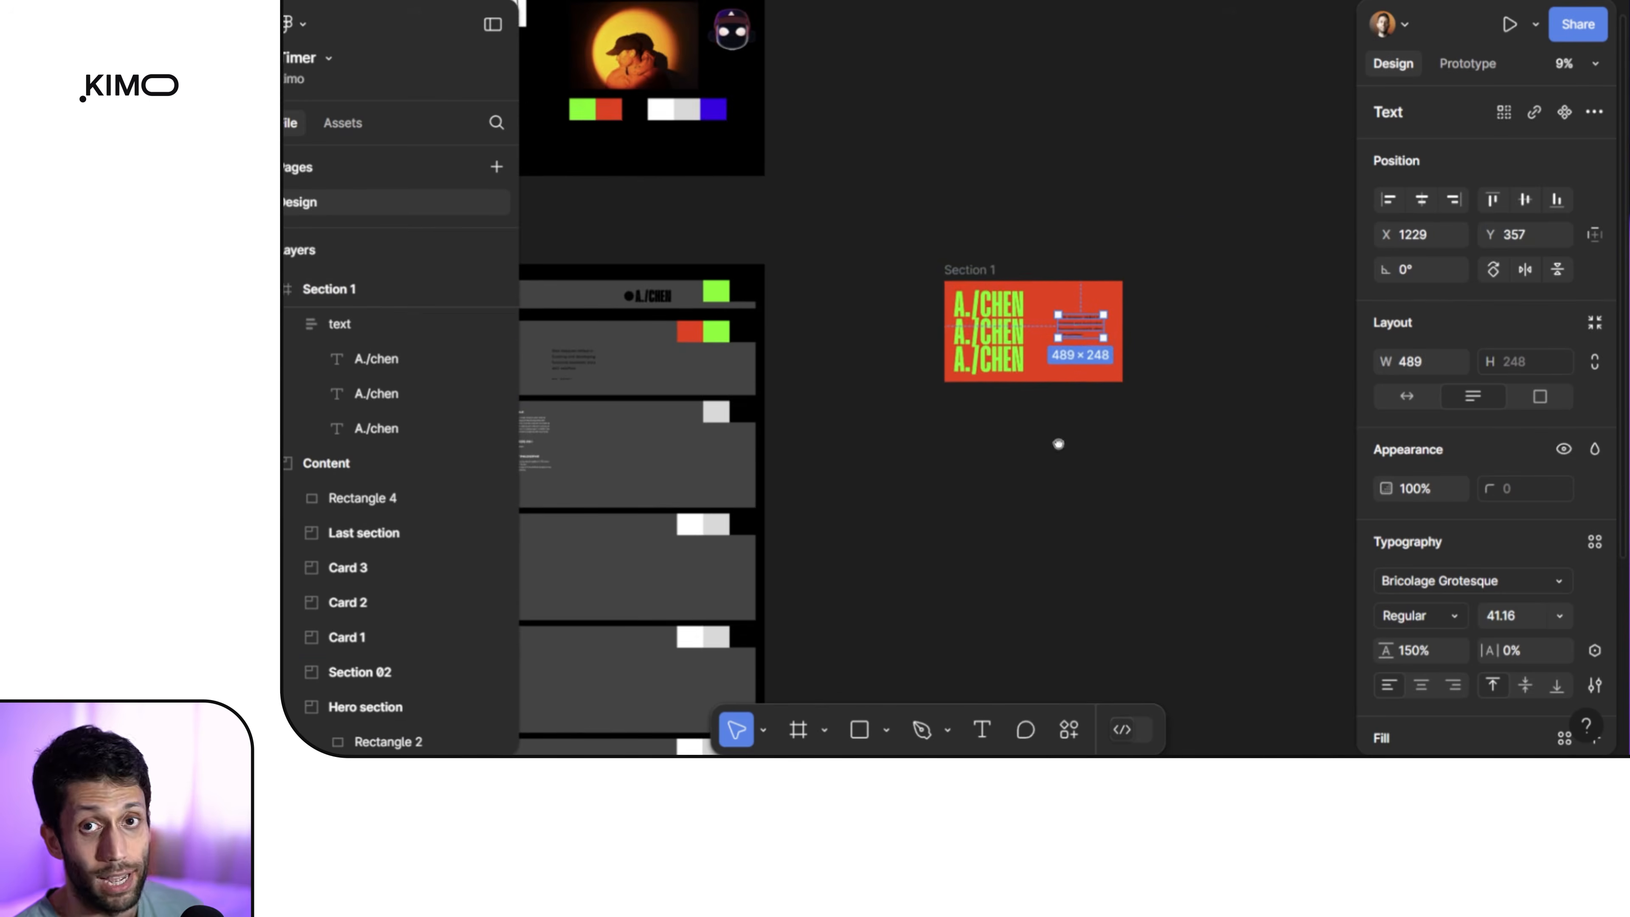
pyautogui.scroll(10, 1081, 323)
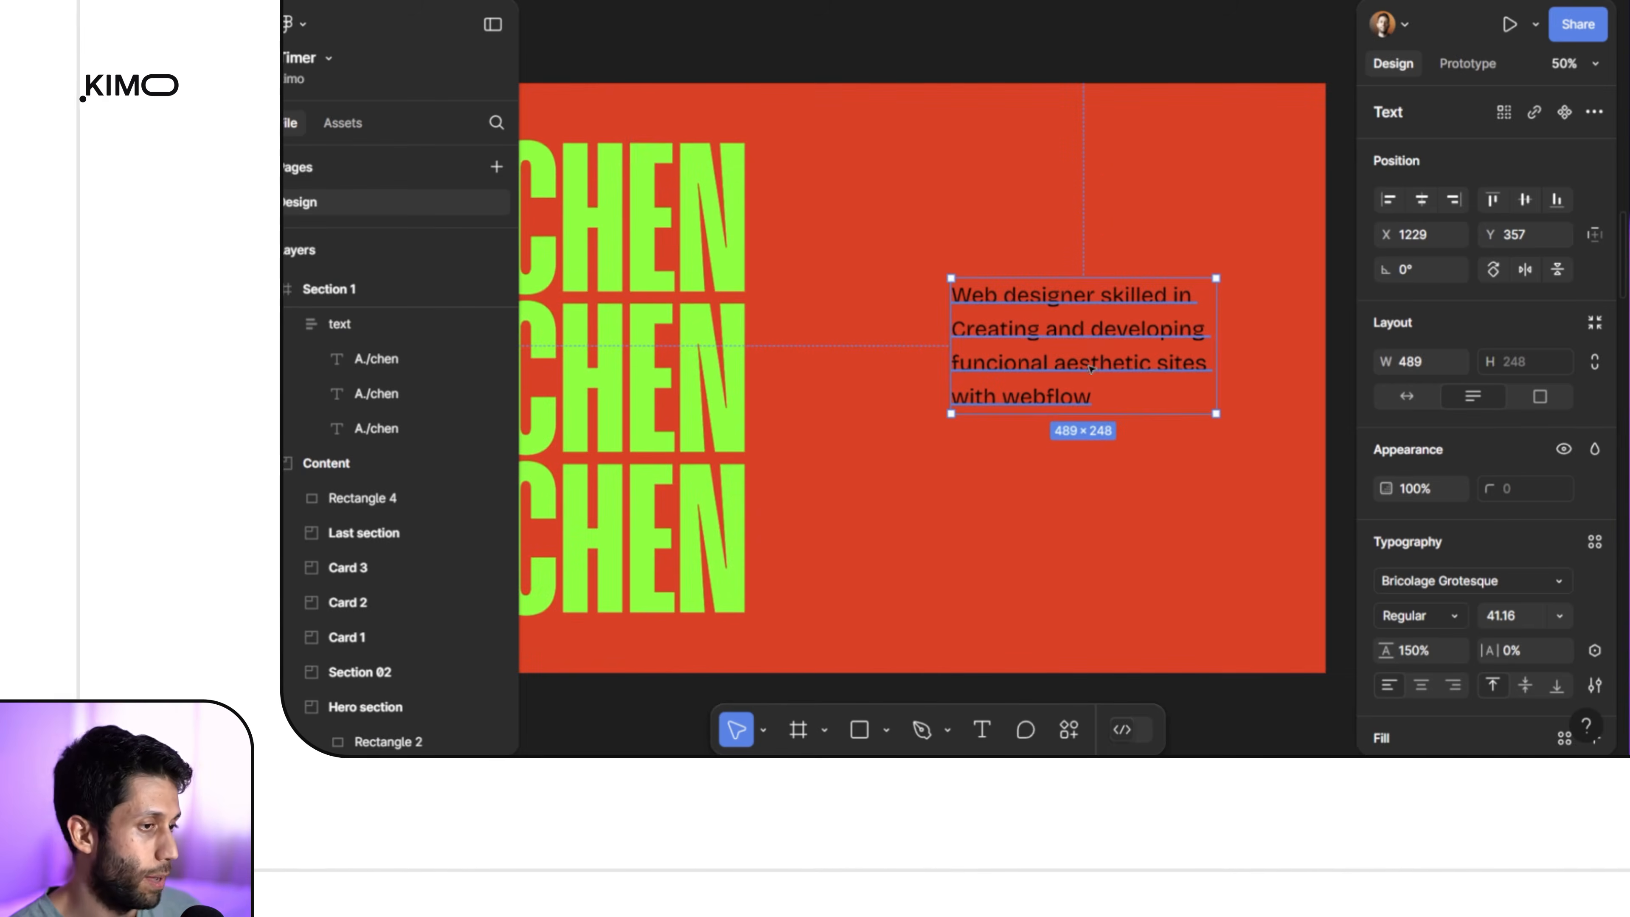
# Step: Move the paragraph up to about Y 190 and duplicate it twice straight down, at about Y 461 and Y 731
pyautogui.press('Escape')
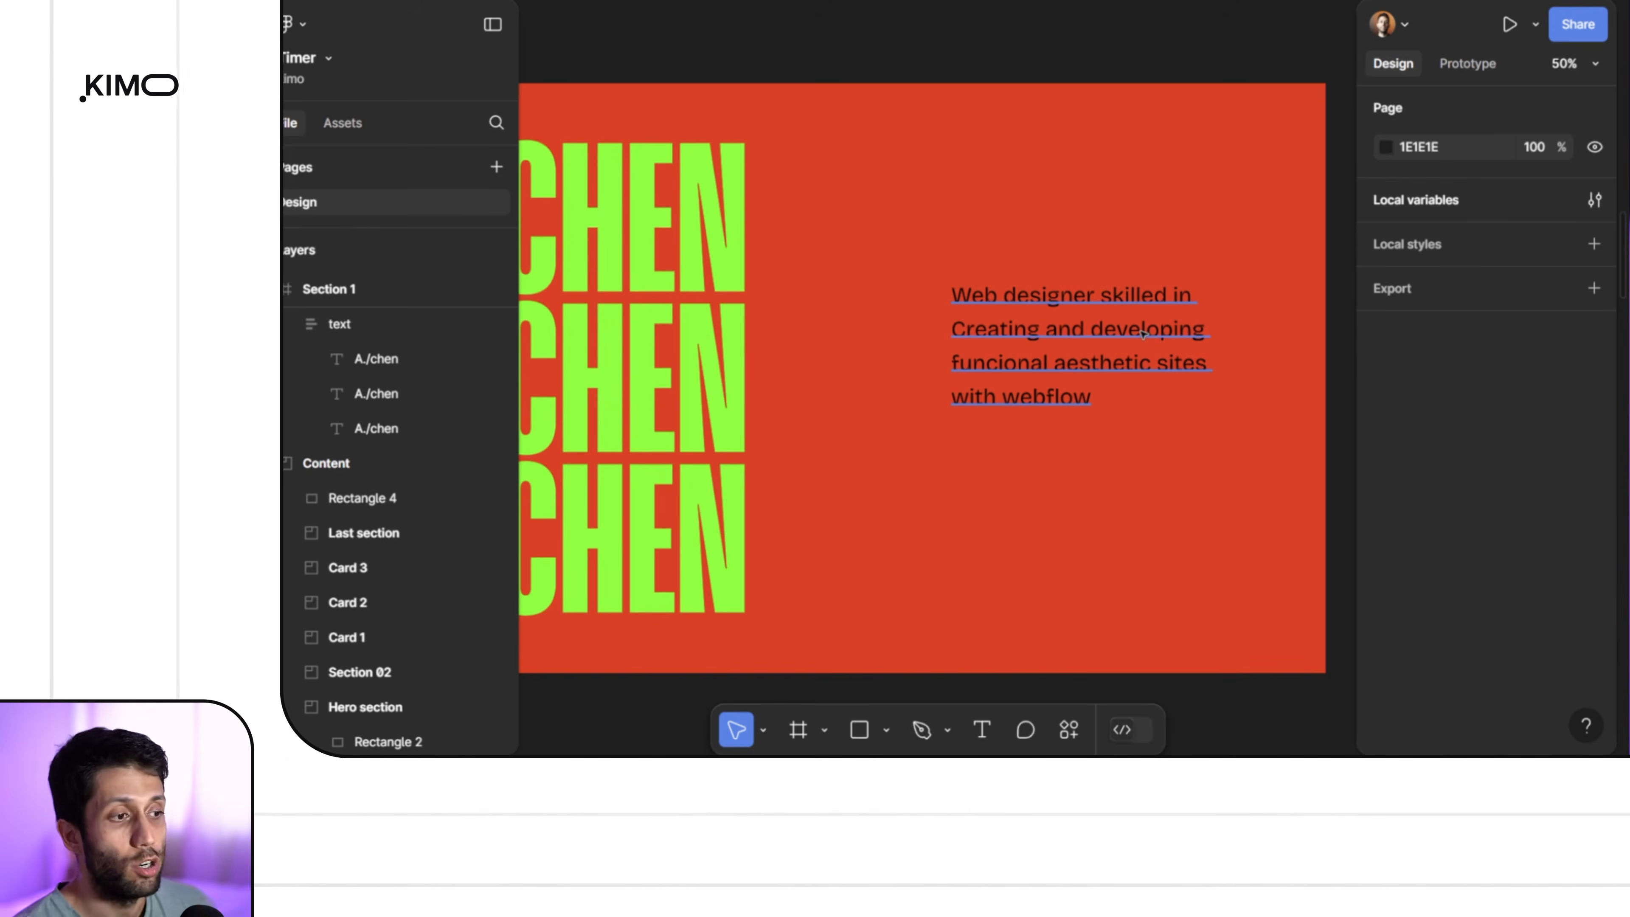
pyautogui.moveTo(1171, 339); pyautogui.dragTo(1149, 284)
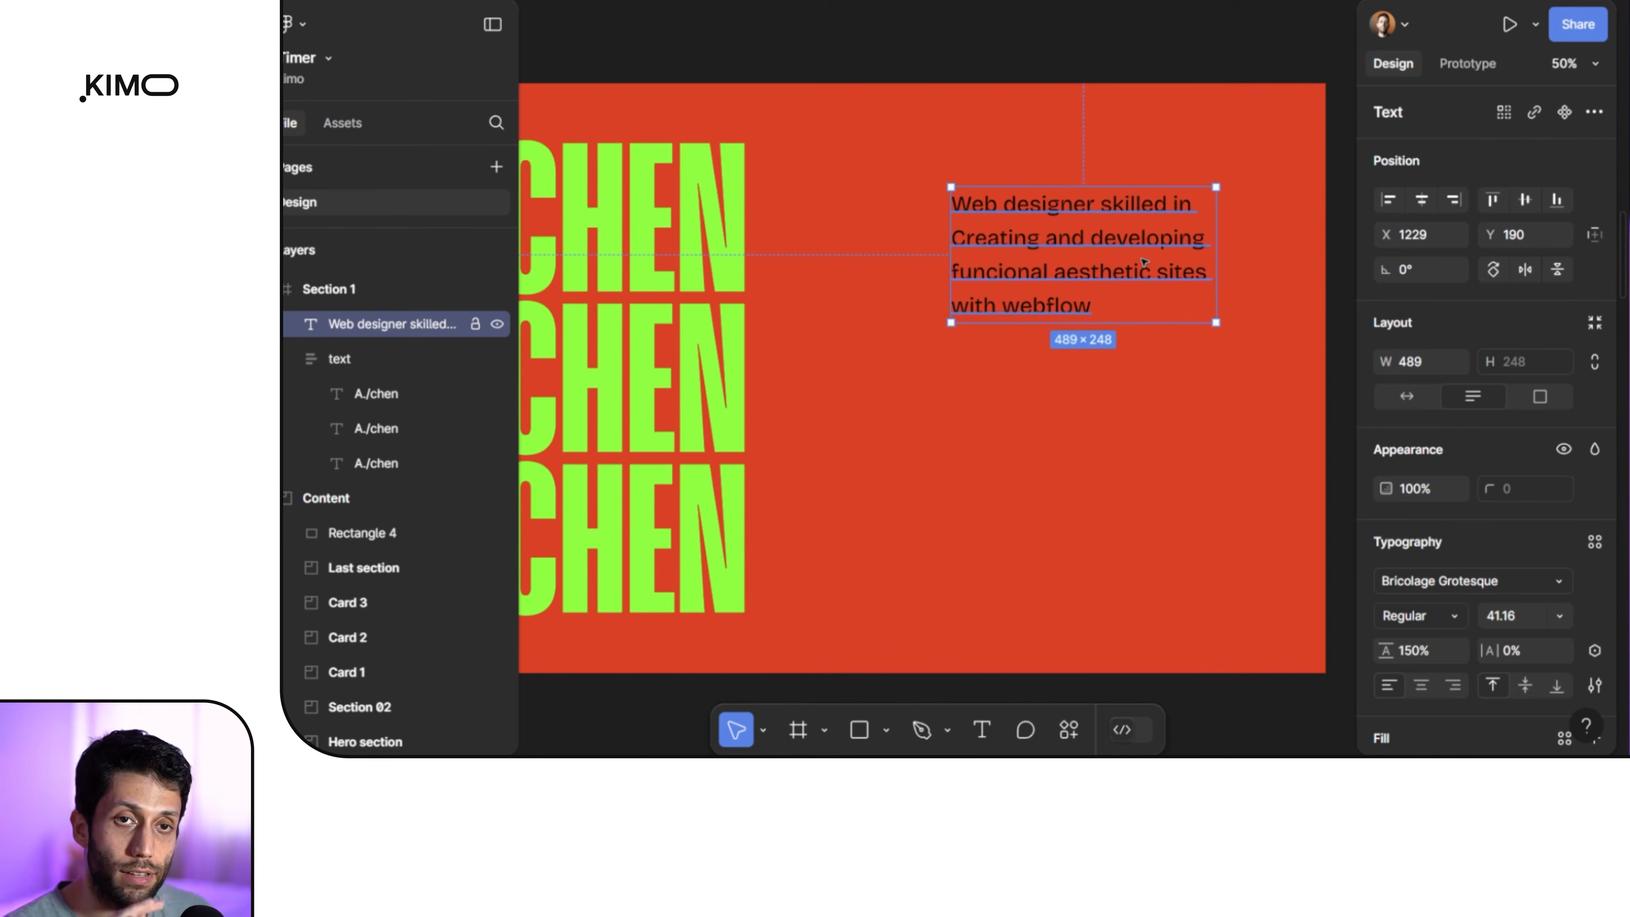
pyautogui.moveTo(1114, 240); pyautogui.dragTo(1109, 421)
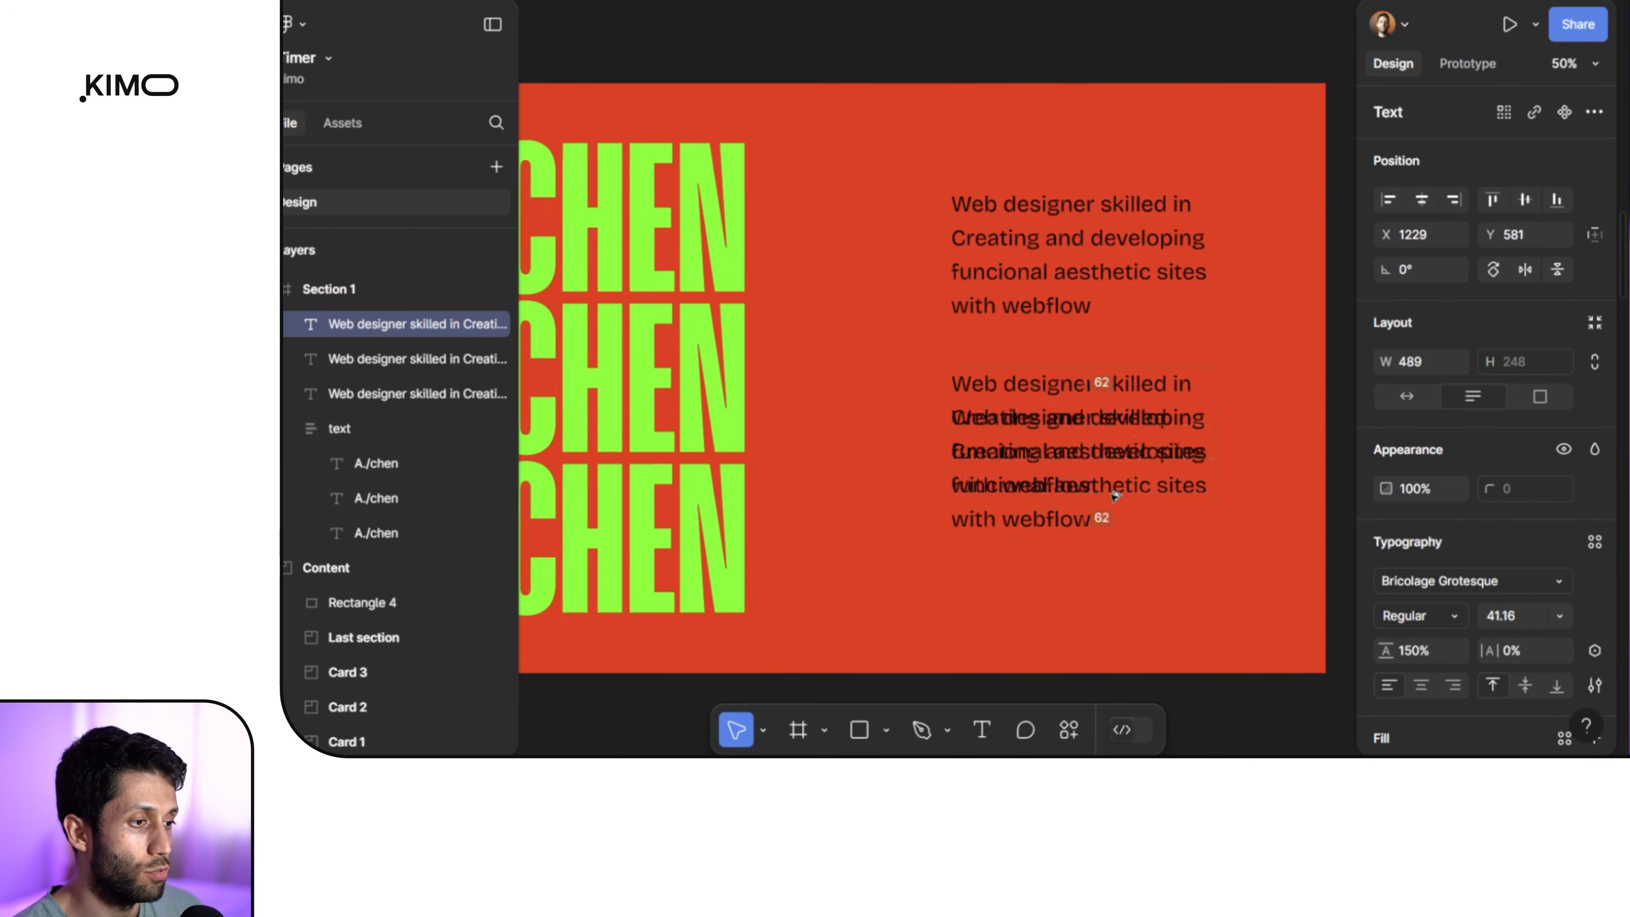
pyautogui.moveTo(1132, 583); pyautogui.dragTo(1131, 590)
pyautogui.keyDown('shift'); pyautogui.click(1099, 487); pyautogui.keyUp('shift')
pyautogui.moveTo(1099, 487); pyautogui.dragTo(1100, 455)
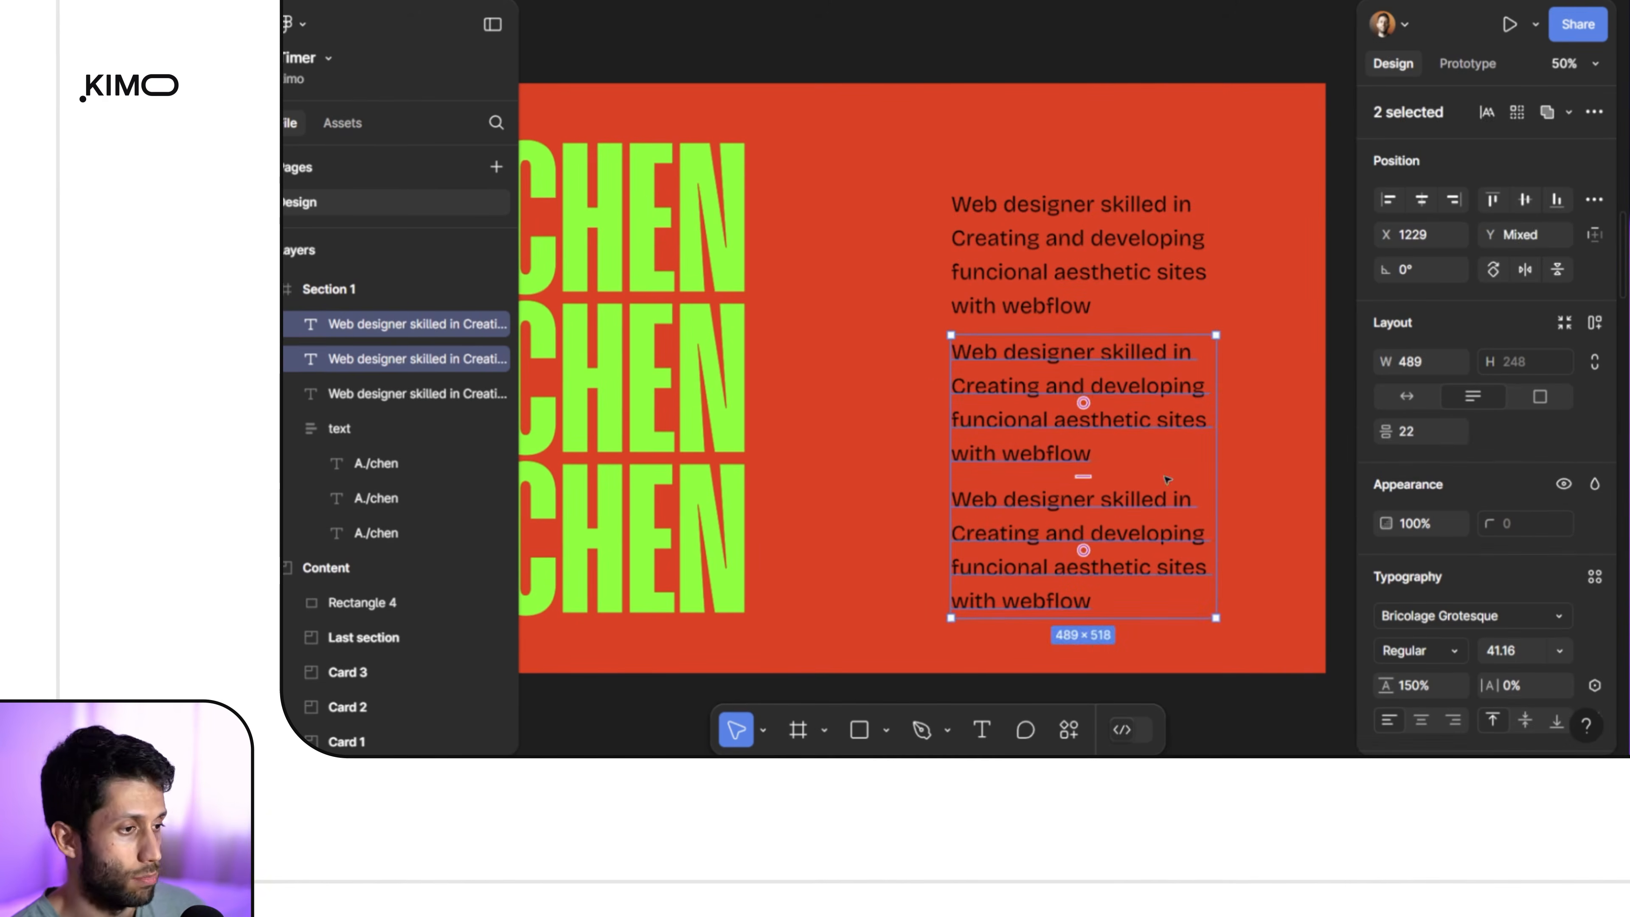
pyautogui.click(1248, 423)
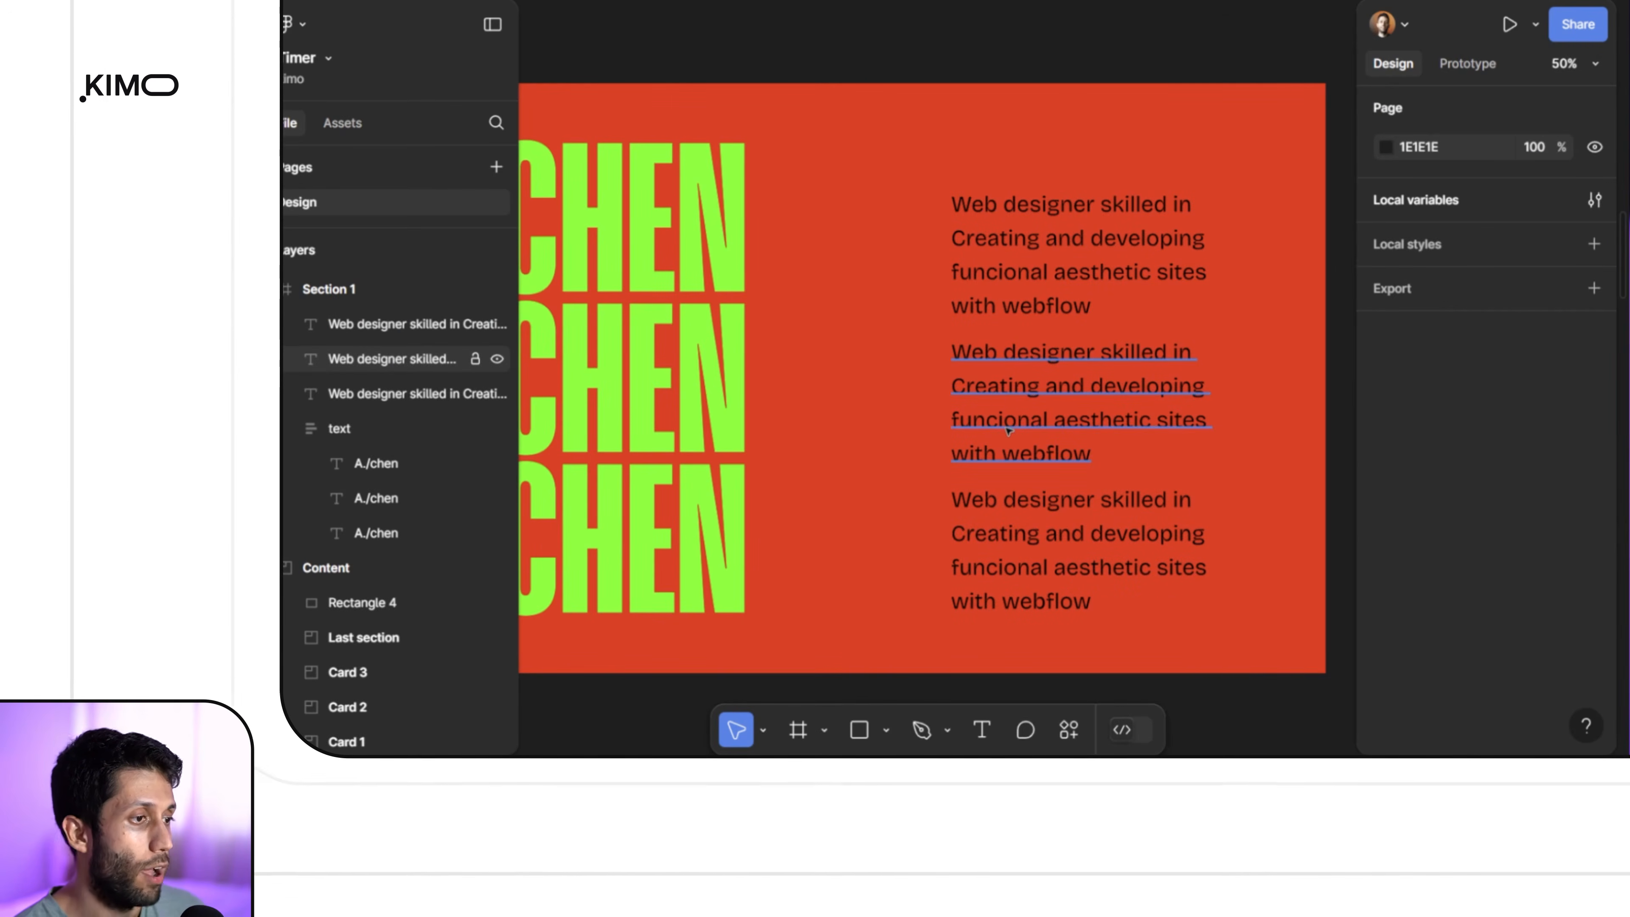
# Step: Cut the upper paragraph down to "Web designer skilled in" and the middle copy to "Creating and developing"
pyautogui.click(1062, 267)
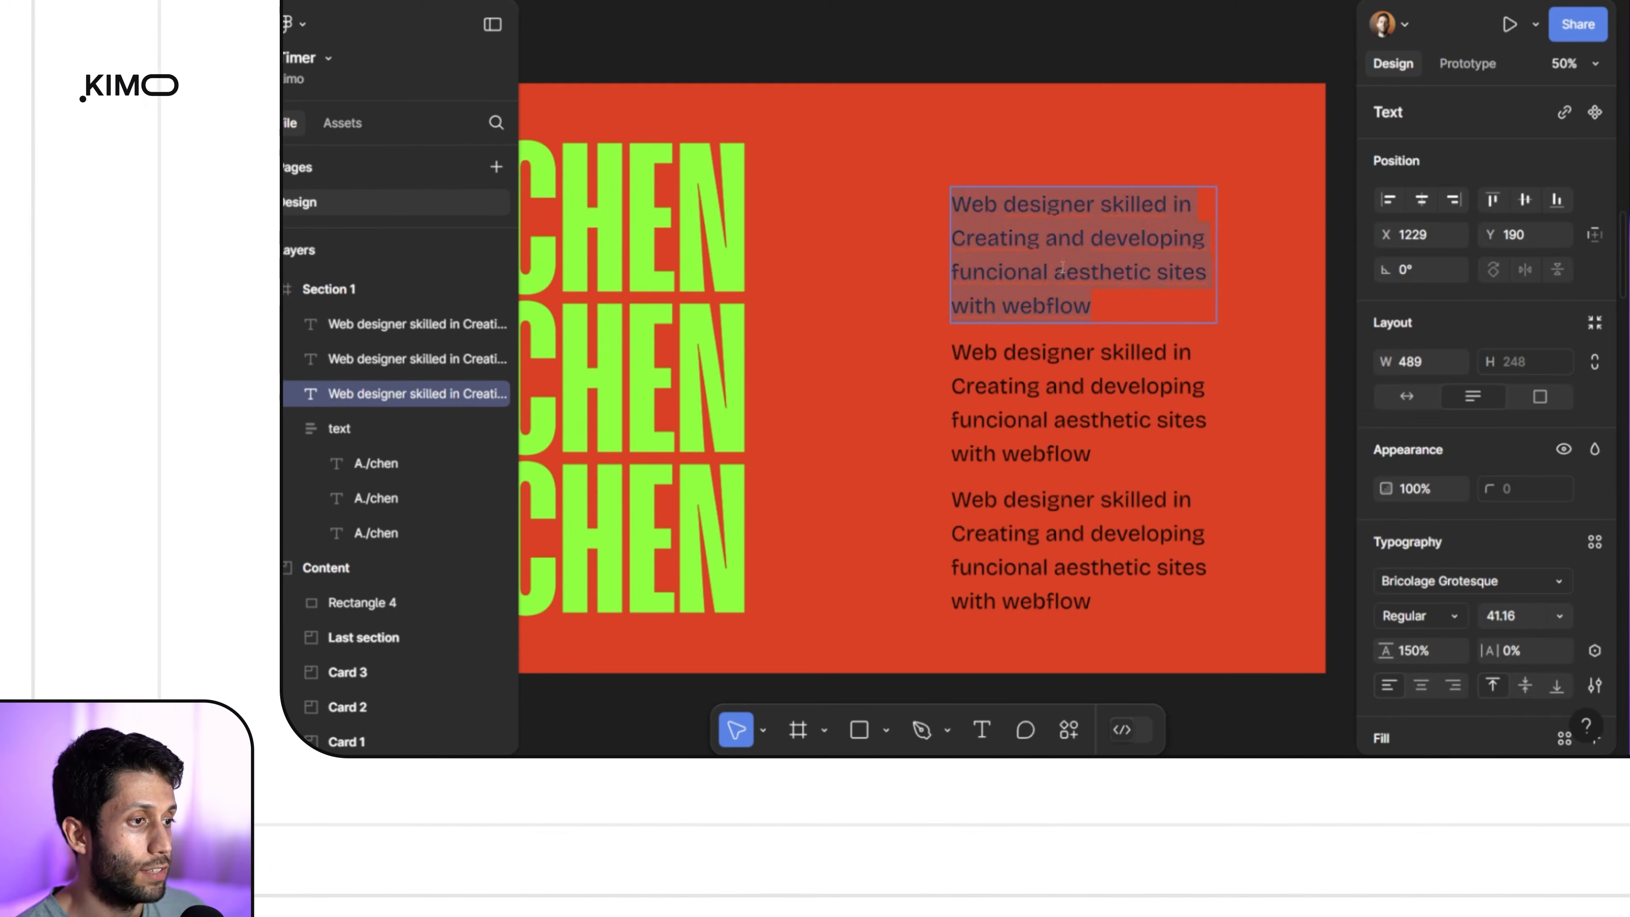
pyautogui.moveTo(1091, 306); pyautogui.dragTo(956, 239)
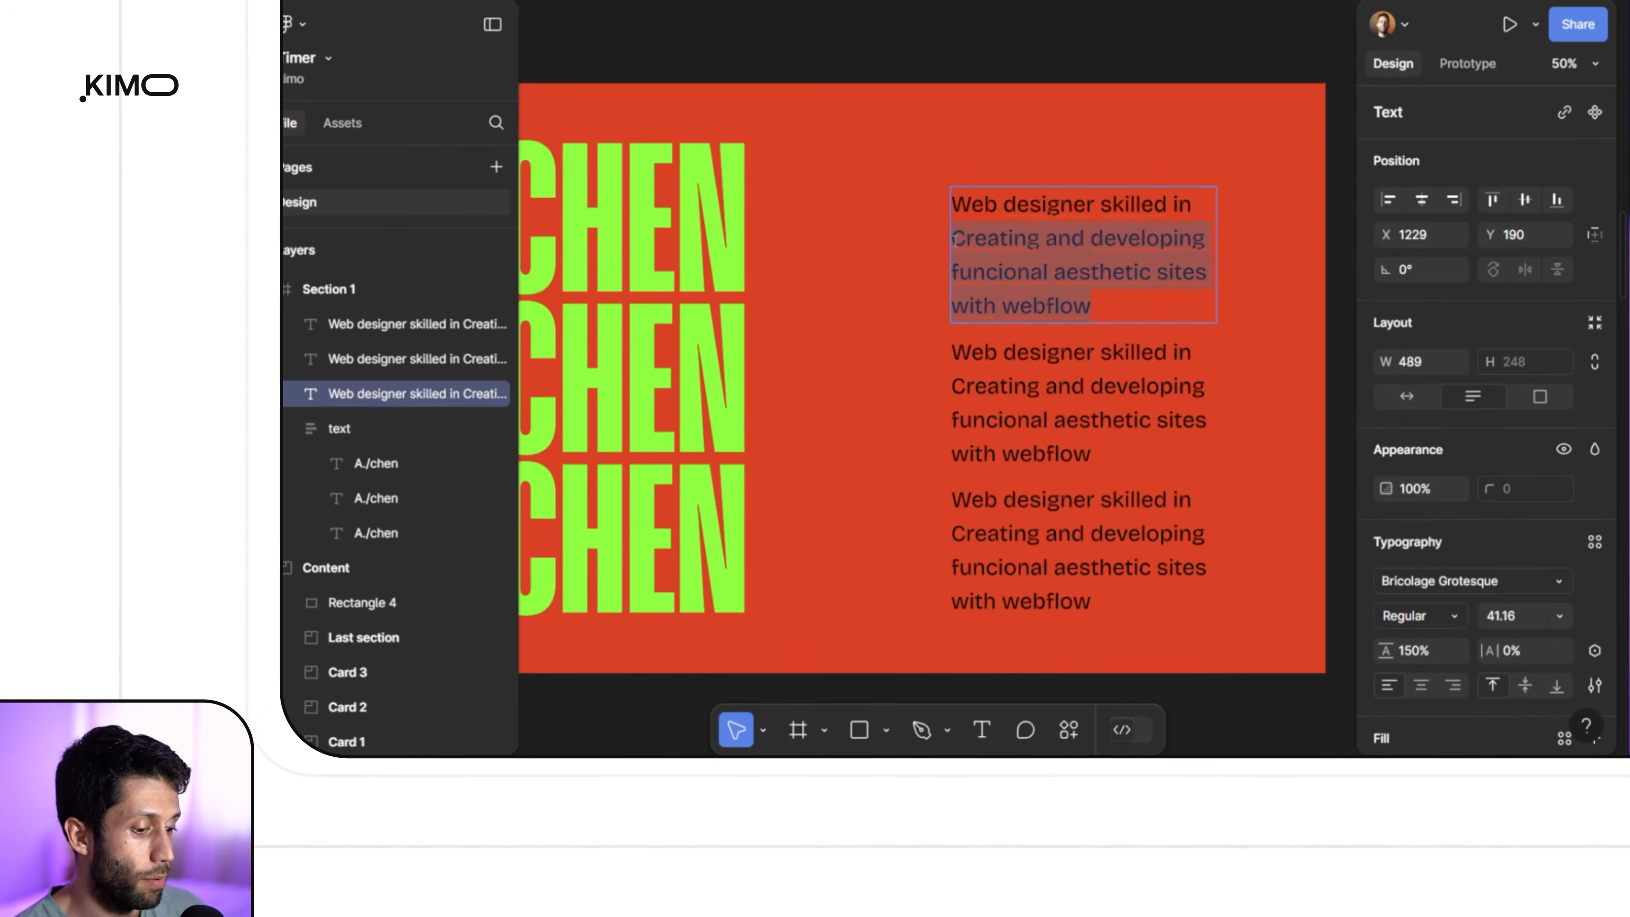
pyautogui.press('BackSpace')
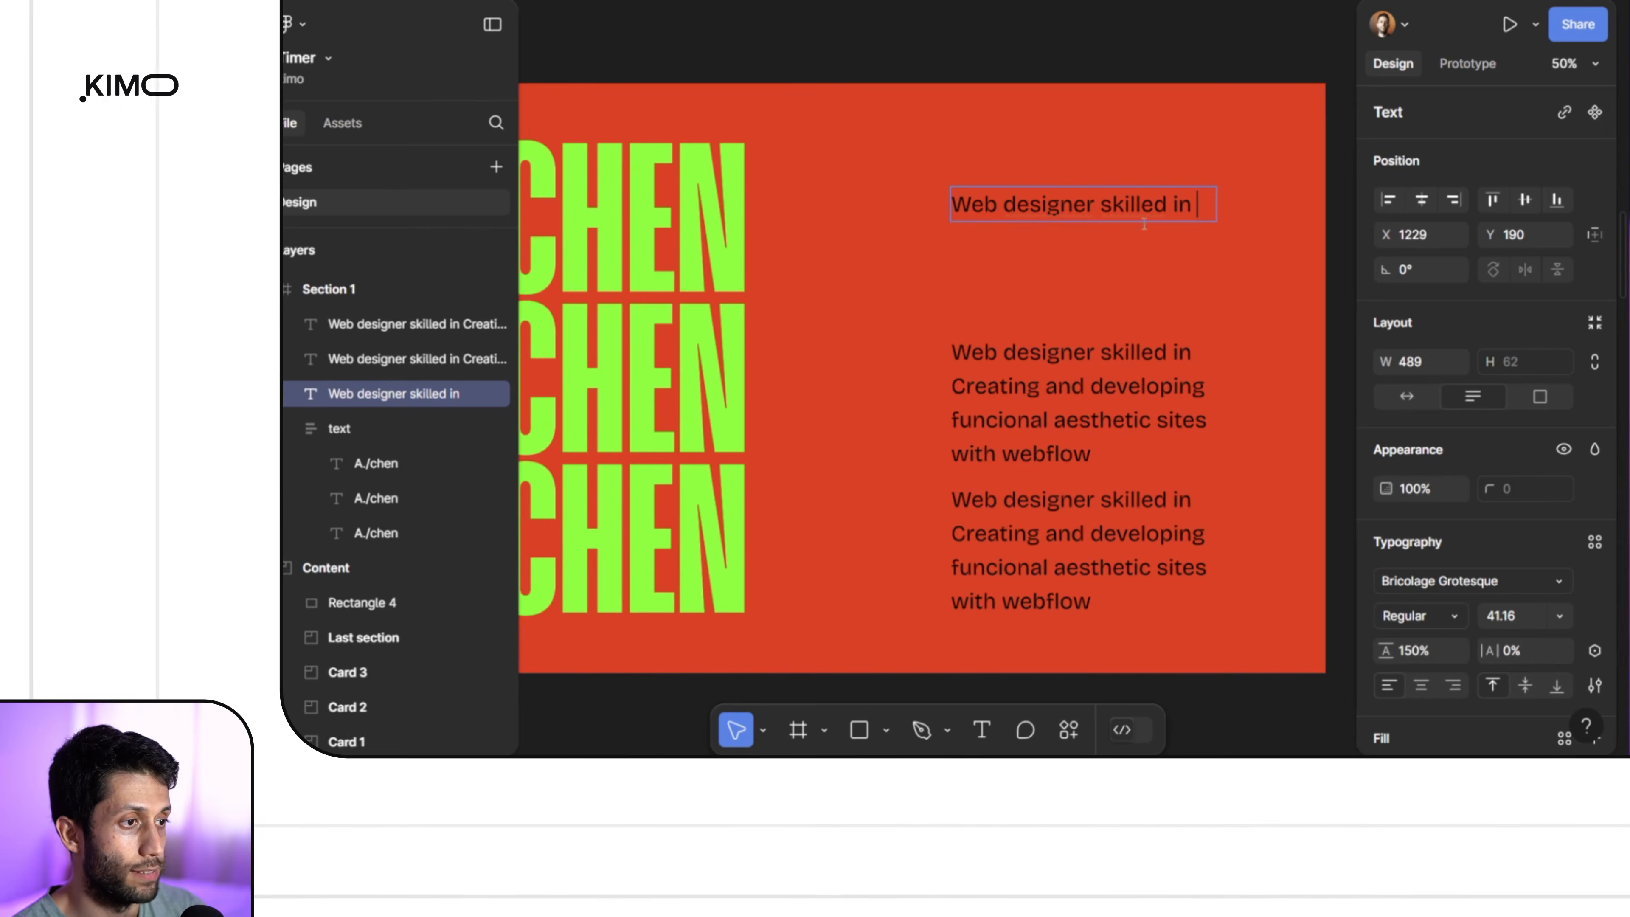
pyautogui.click(953, 352)
pyautogui.moveTo(952, 352); pyautogui.dragTo(1153, 352)
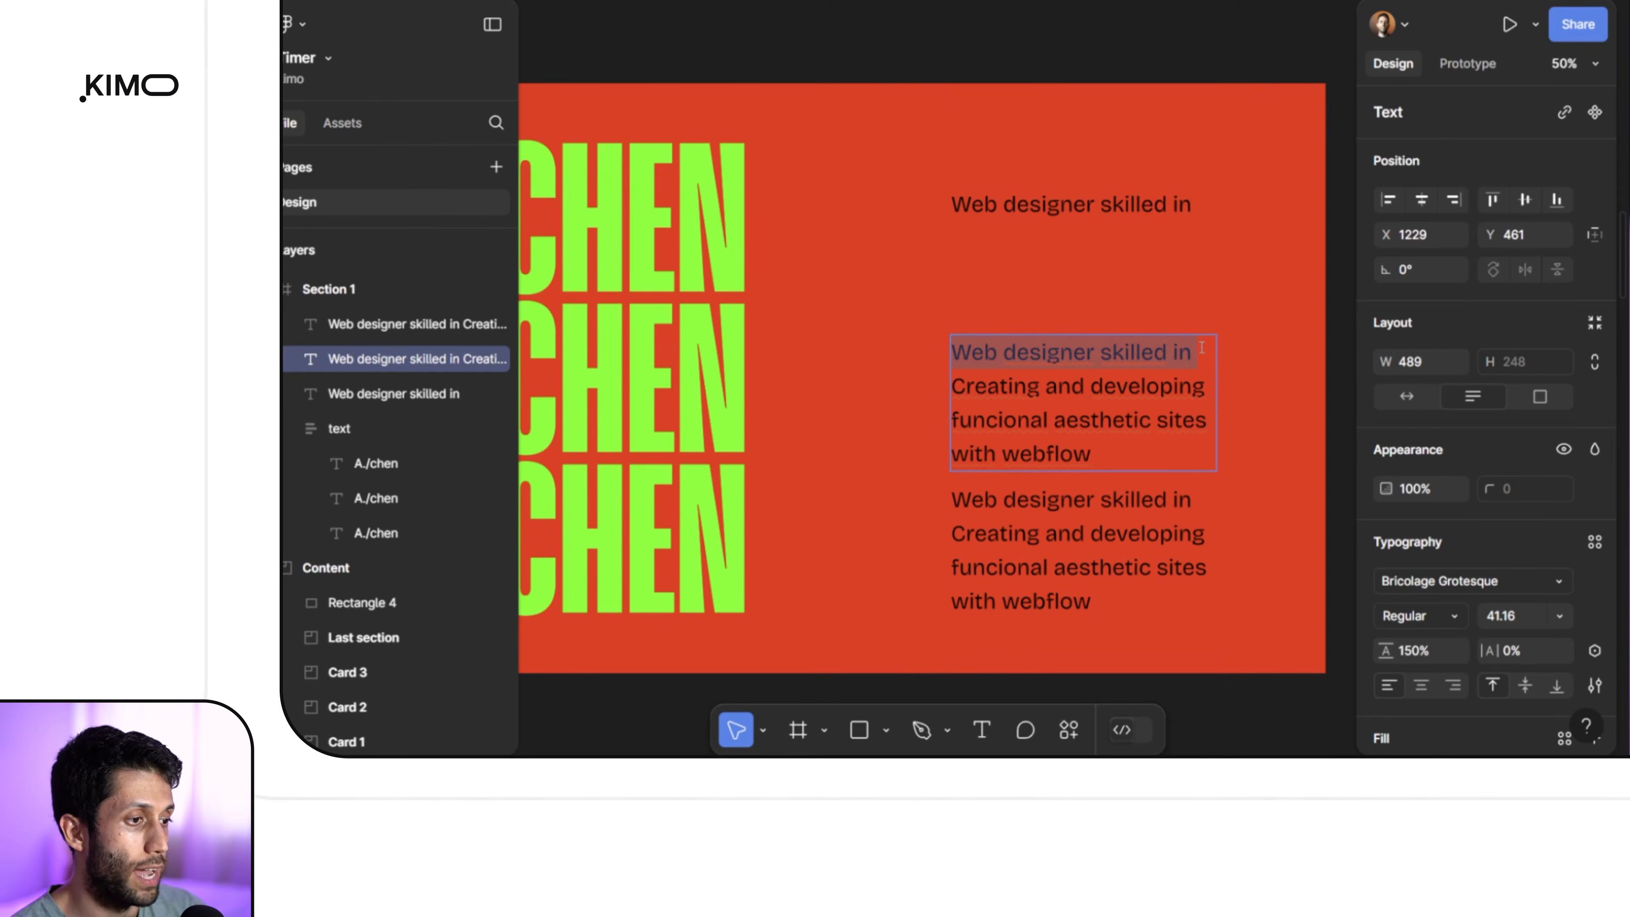
pyautogui.press('BackSpace')
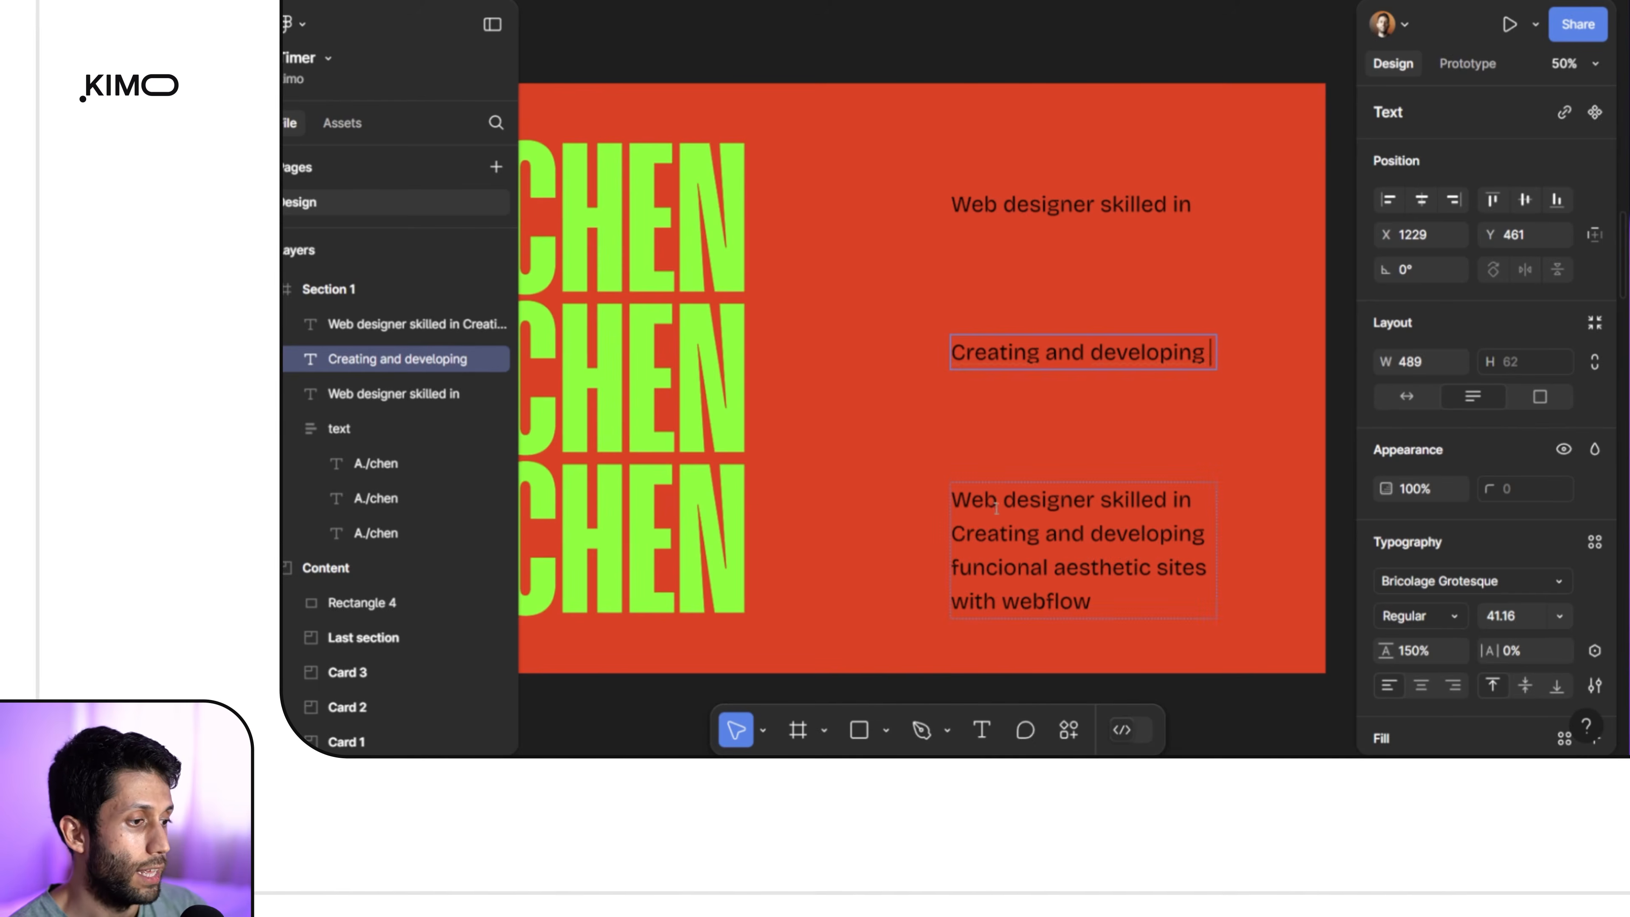
# Step: Cut the lowest paragraph down to "funcional aesthetic sites with webflow" and move it up beneath the "Creating and developing" line
pyautogui.click(952, 499)
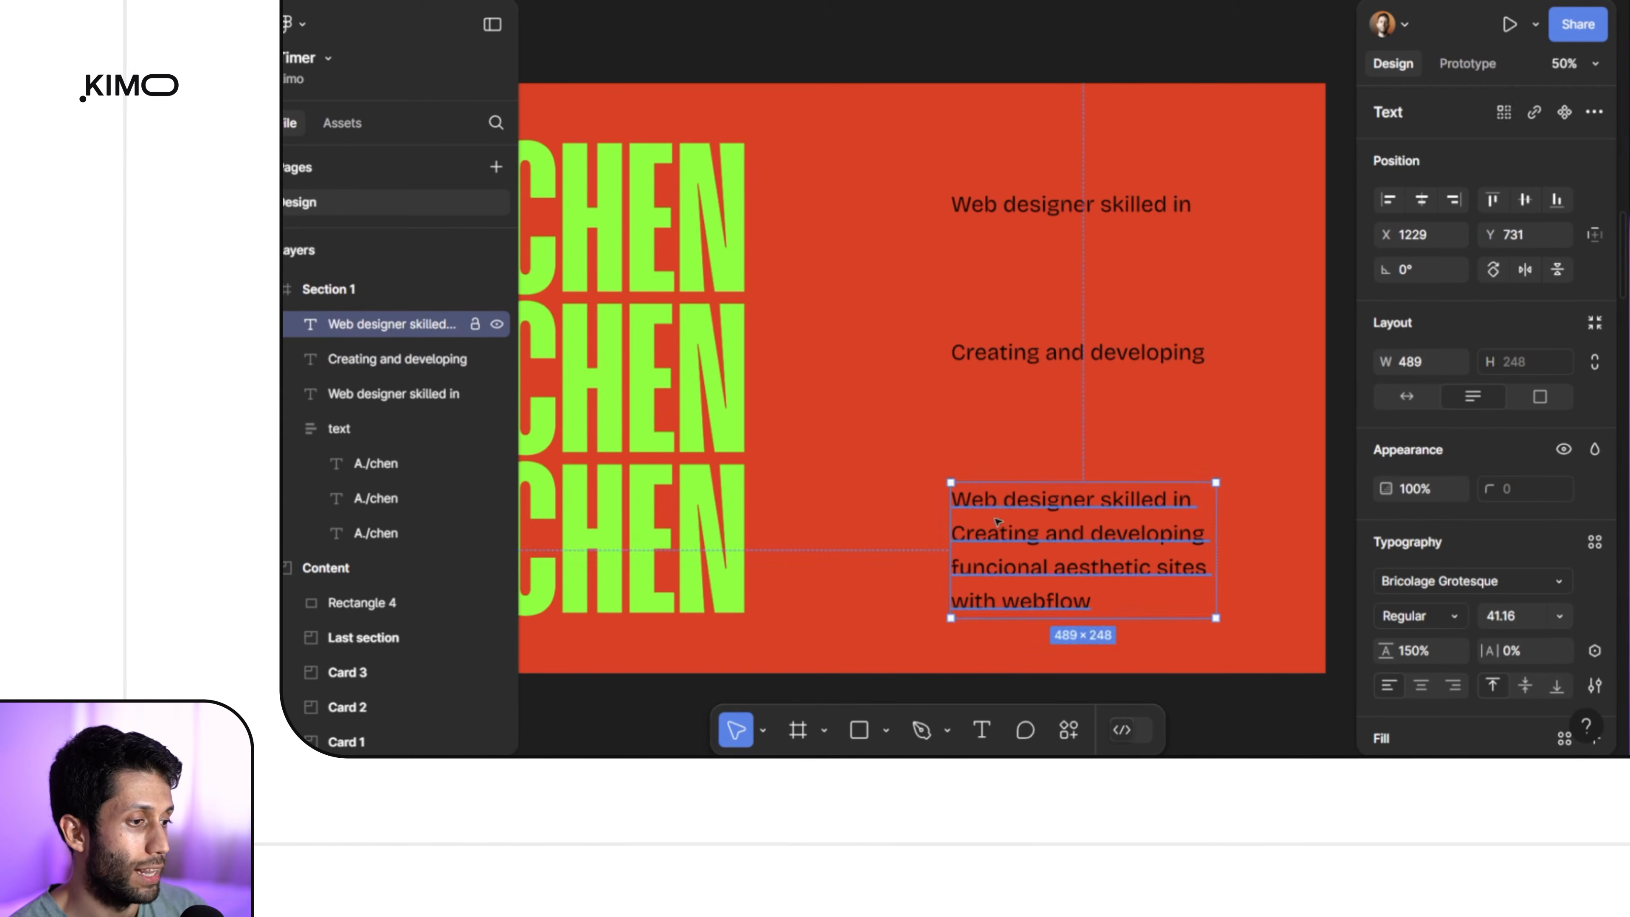
pyautogui.doubleClick(998, 522)
pyautogui.moveTo(1209, 533); pyautogui.dragTo(1027, 481)
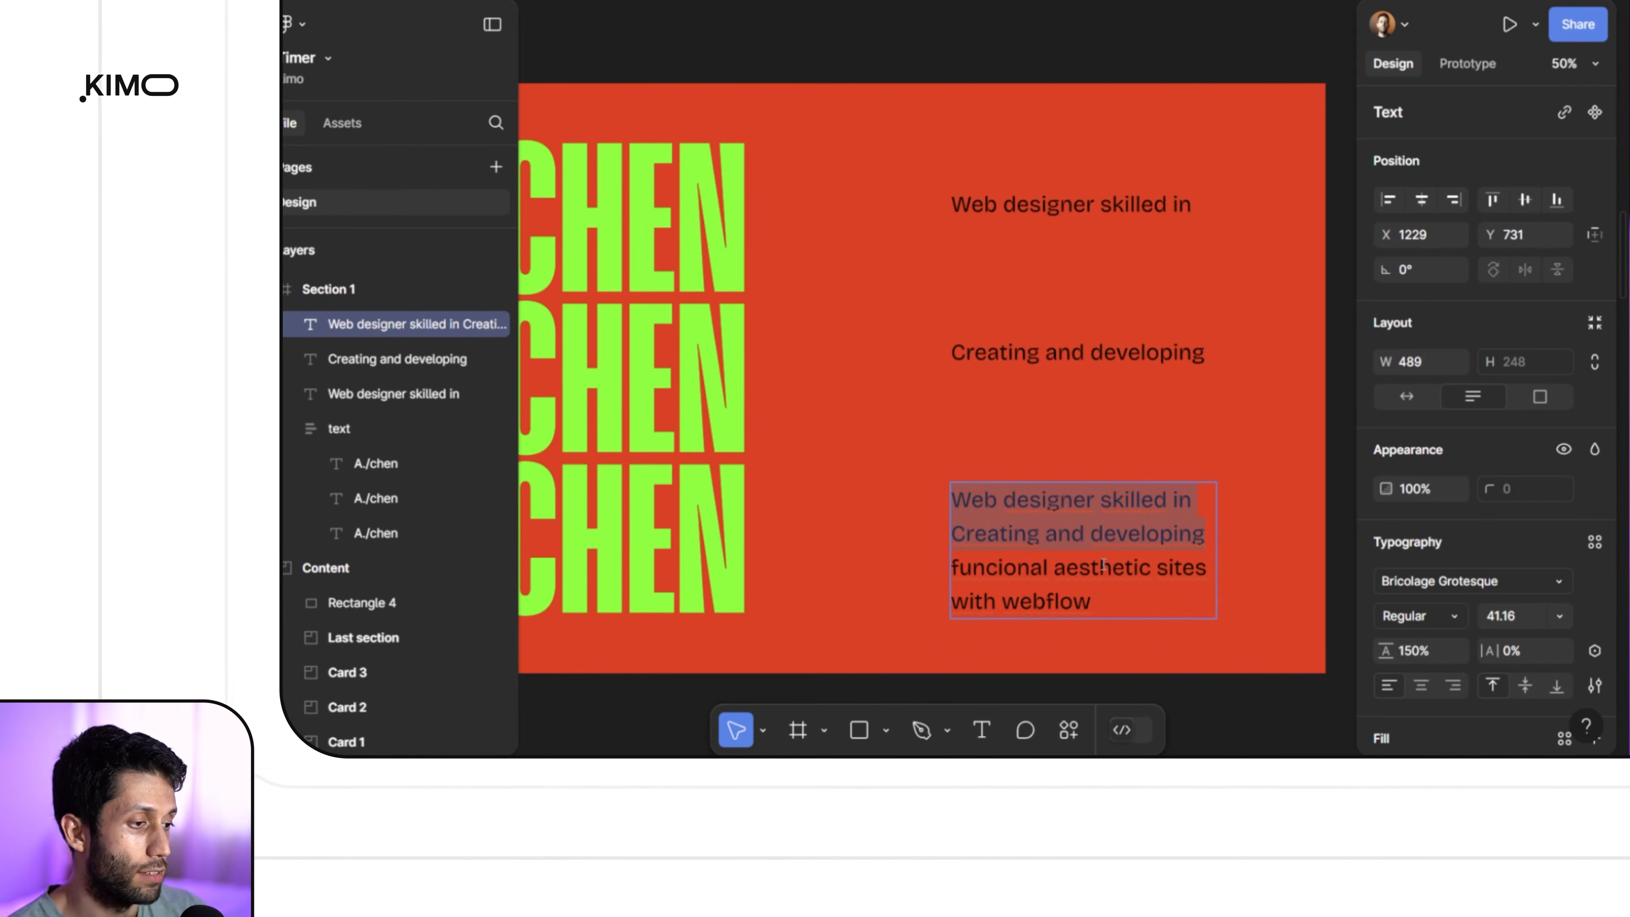
pyautogui.press('BackSpace')
pyautogui.press('Escape')
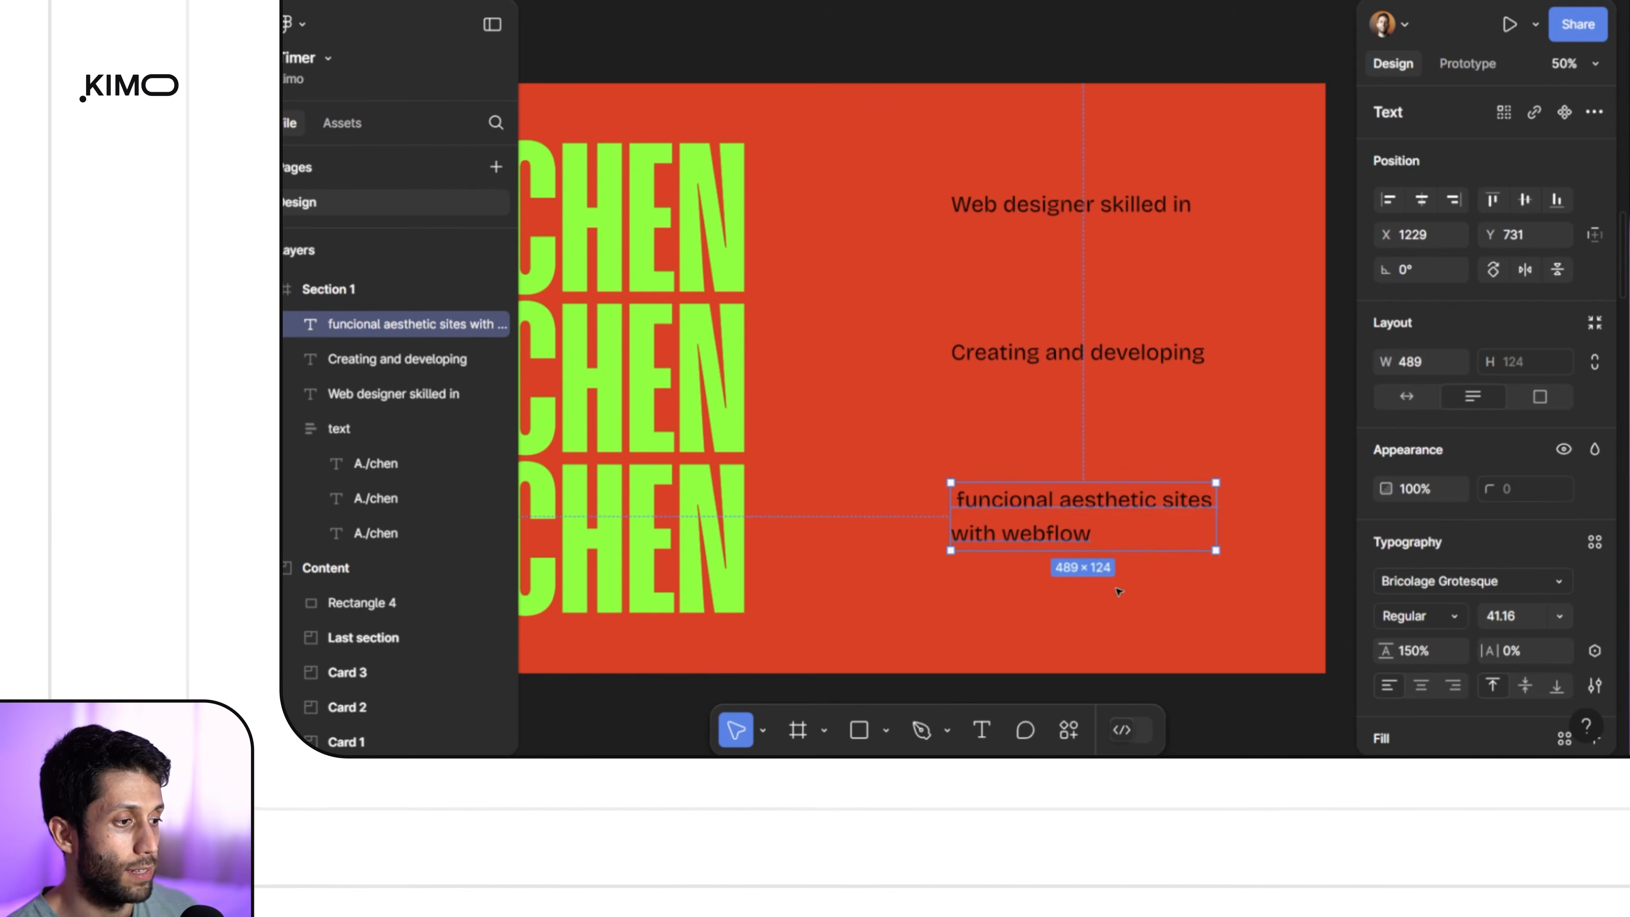
pyautogui.moveTo(1011, 504); pyautogui.dragTo(1010, 440)
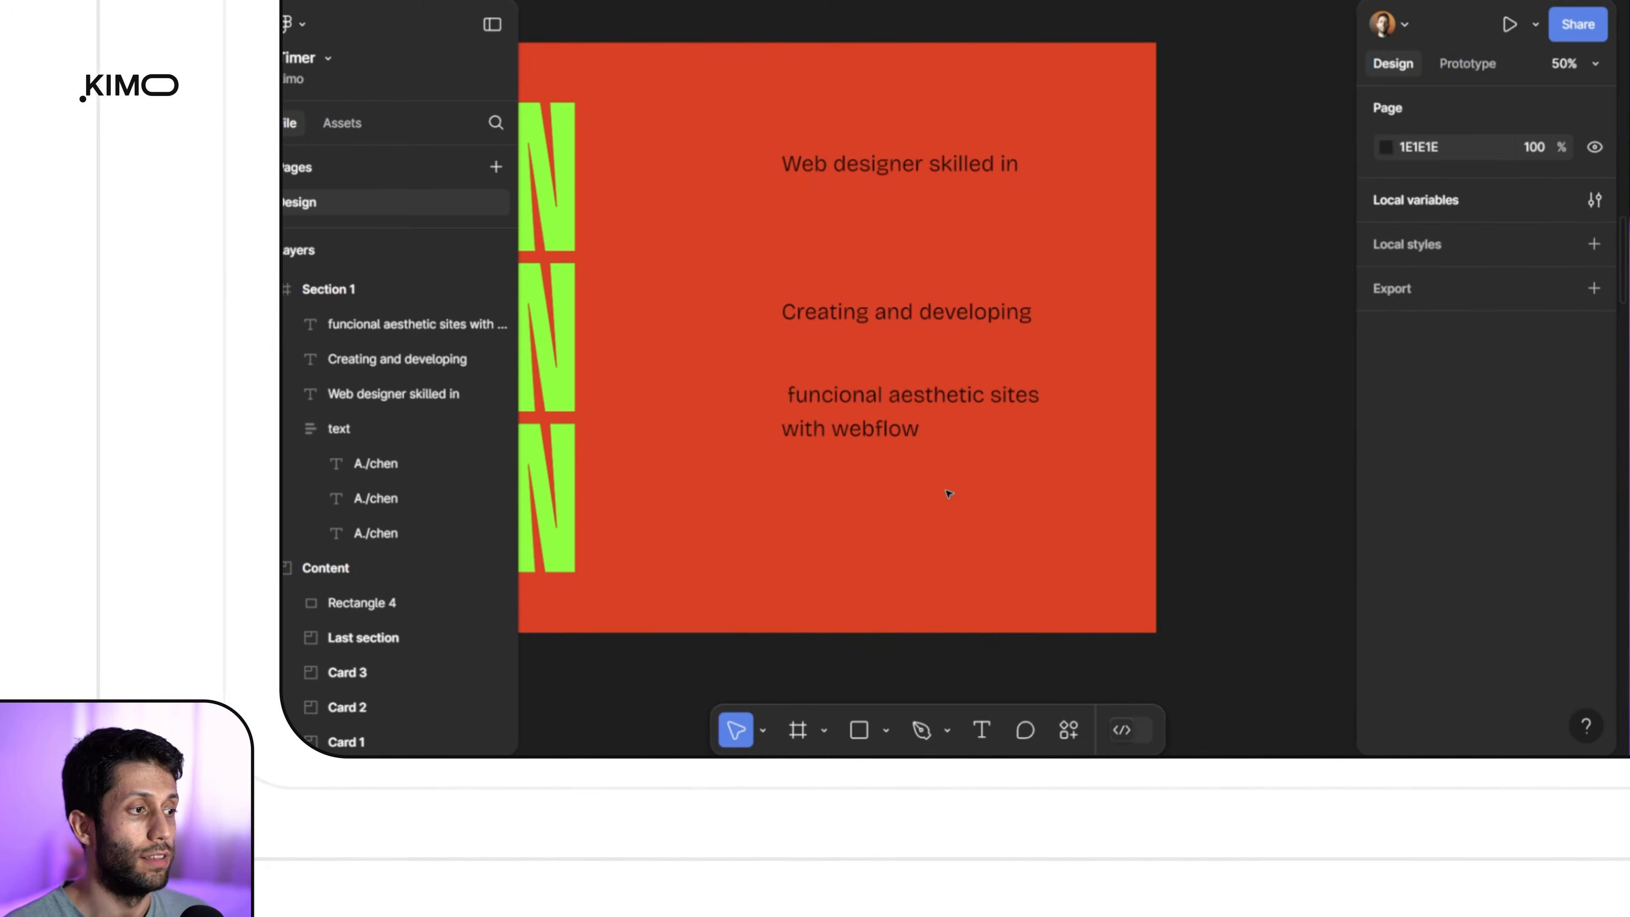
# Step: Duplicate the "Creating and developing" line and trim the two lines to "Creating and" above and "developing" below
pyautogui.click(934, 319)
pyautogui.click(930, 379)
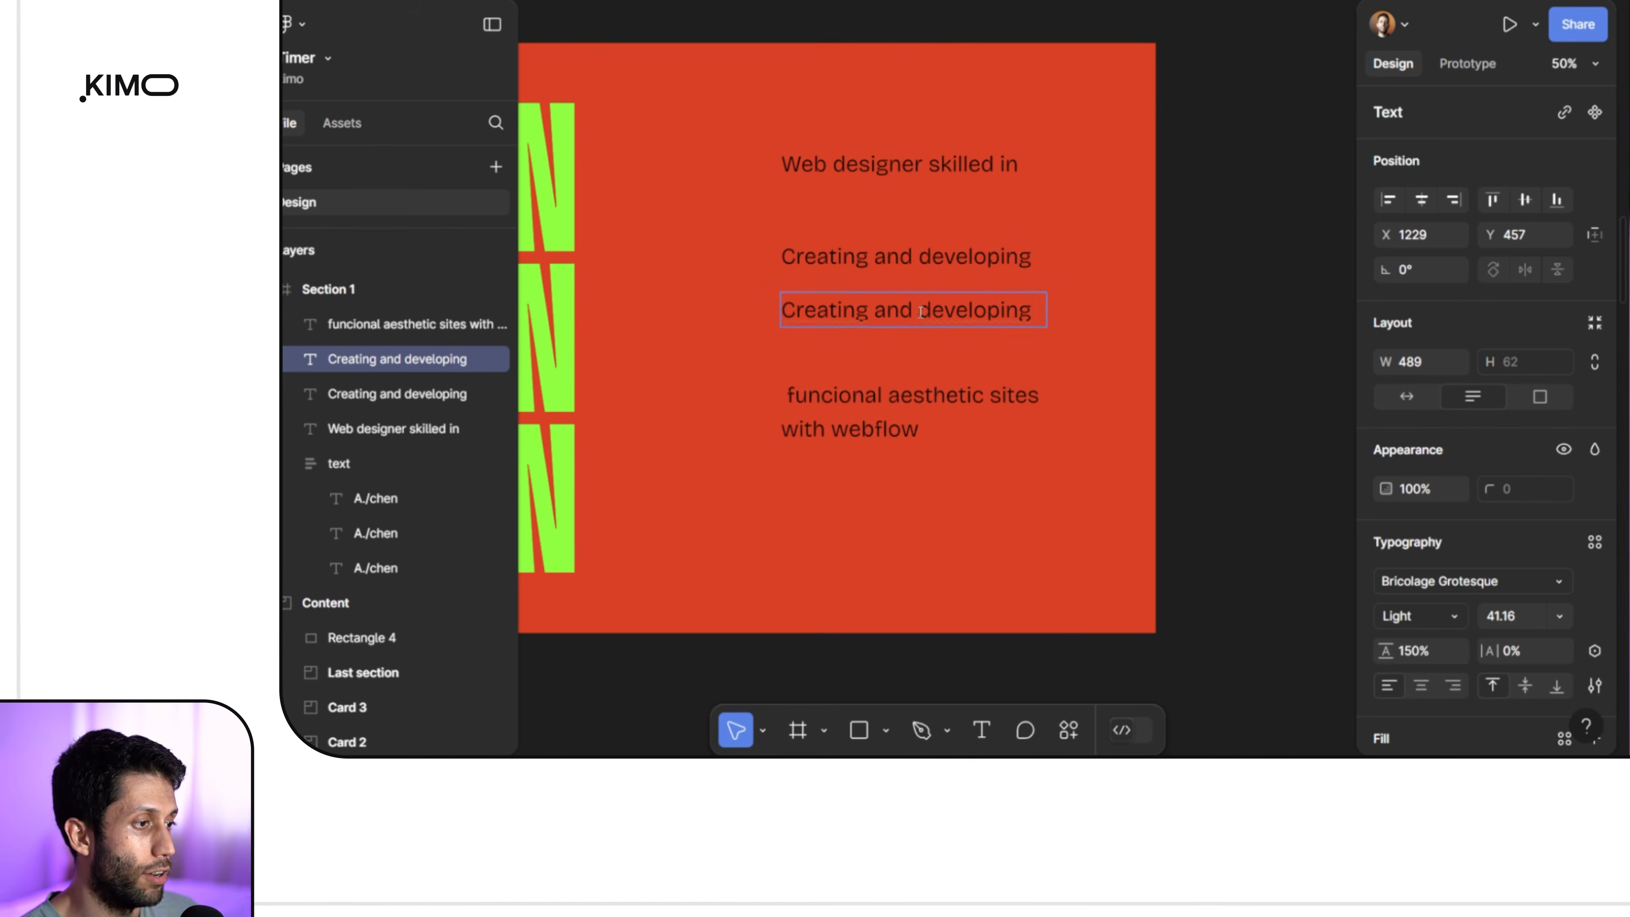
pyautogui.press('BackSpace')
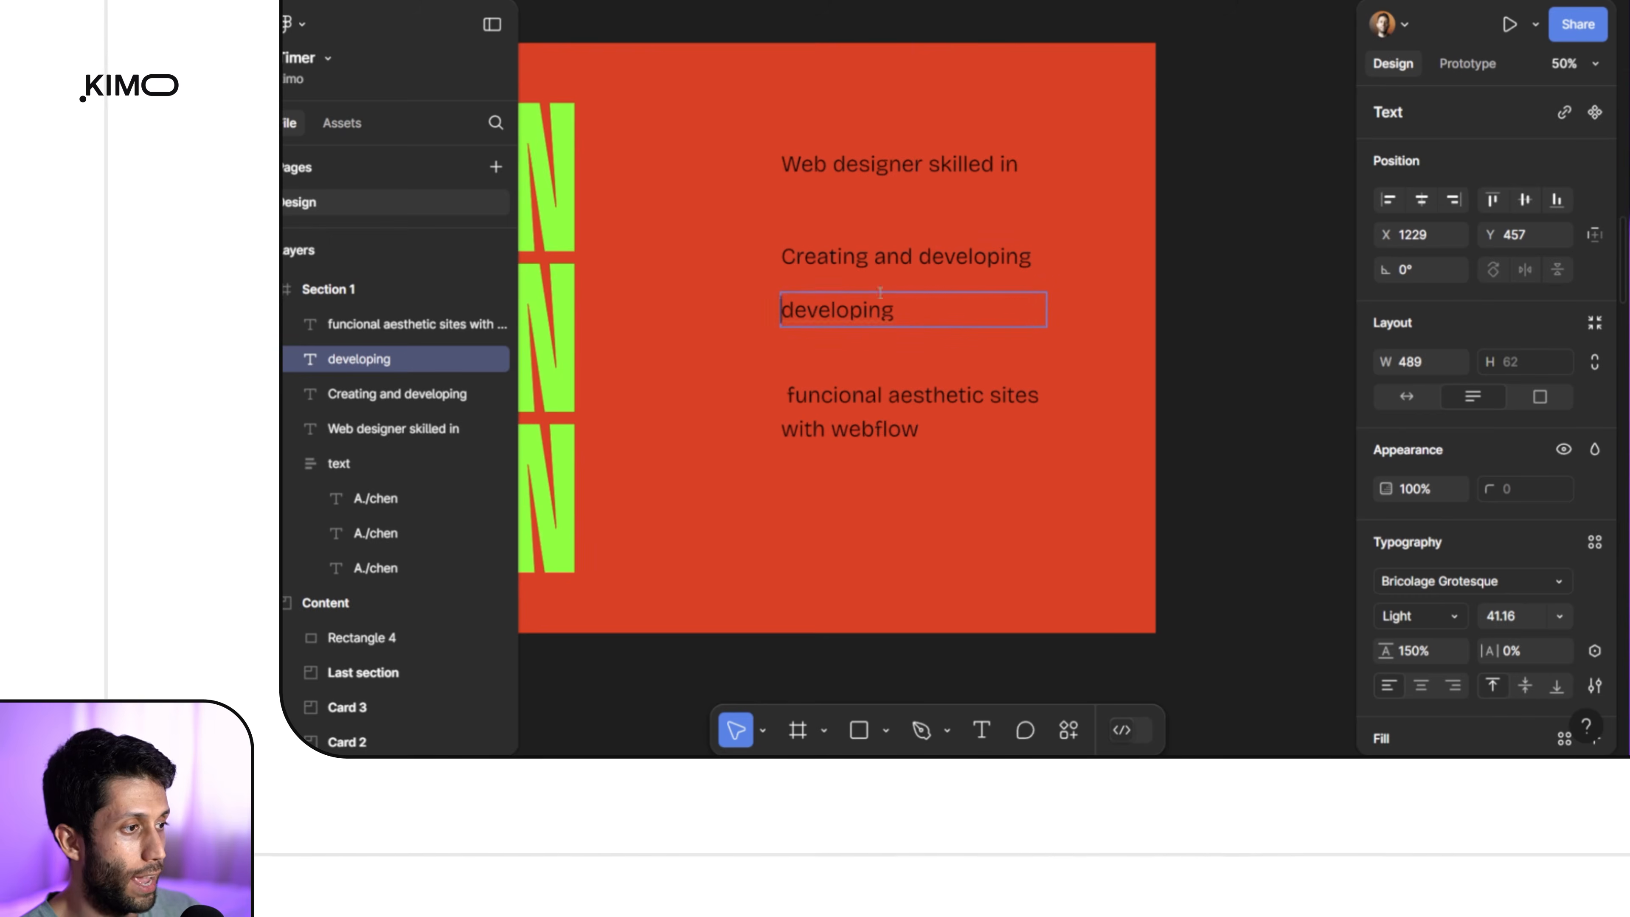
pyautogui.doubleClick(922, 257)
pyautogui.moveTo(921, 257); pyautogui.dragTo(1037, 252)
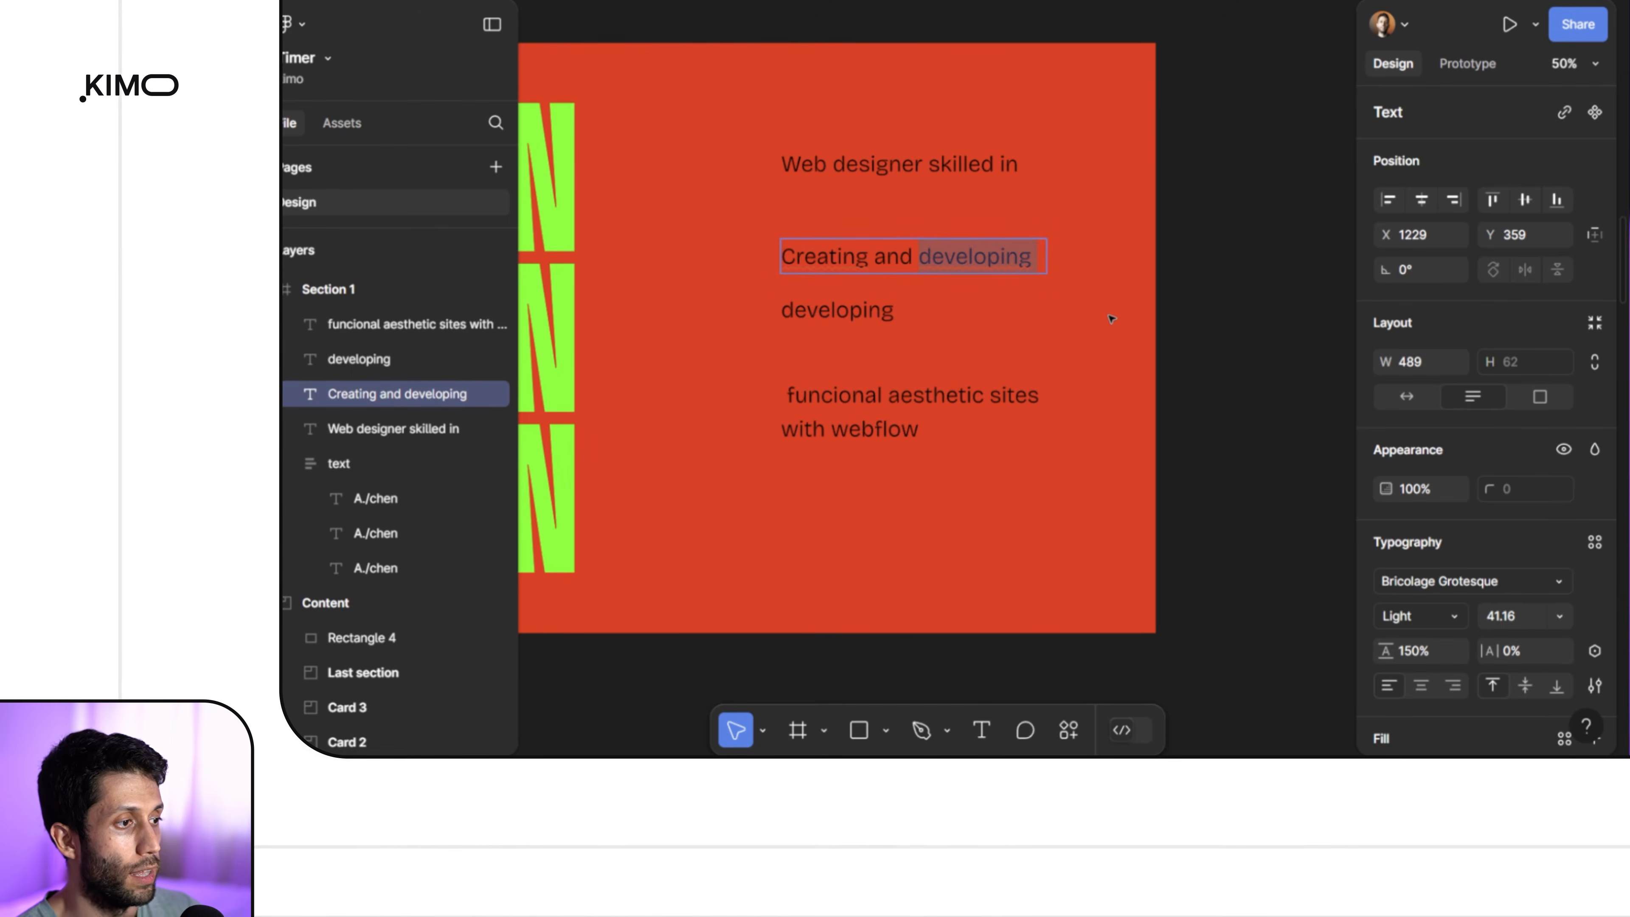
pyautogui.press('BackSpace')
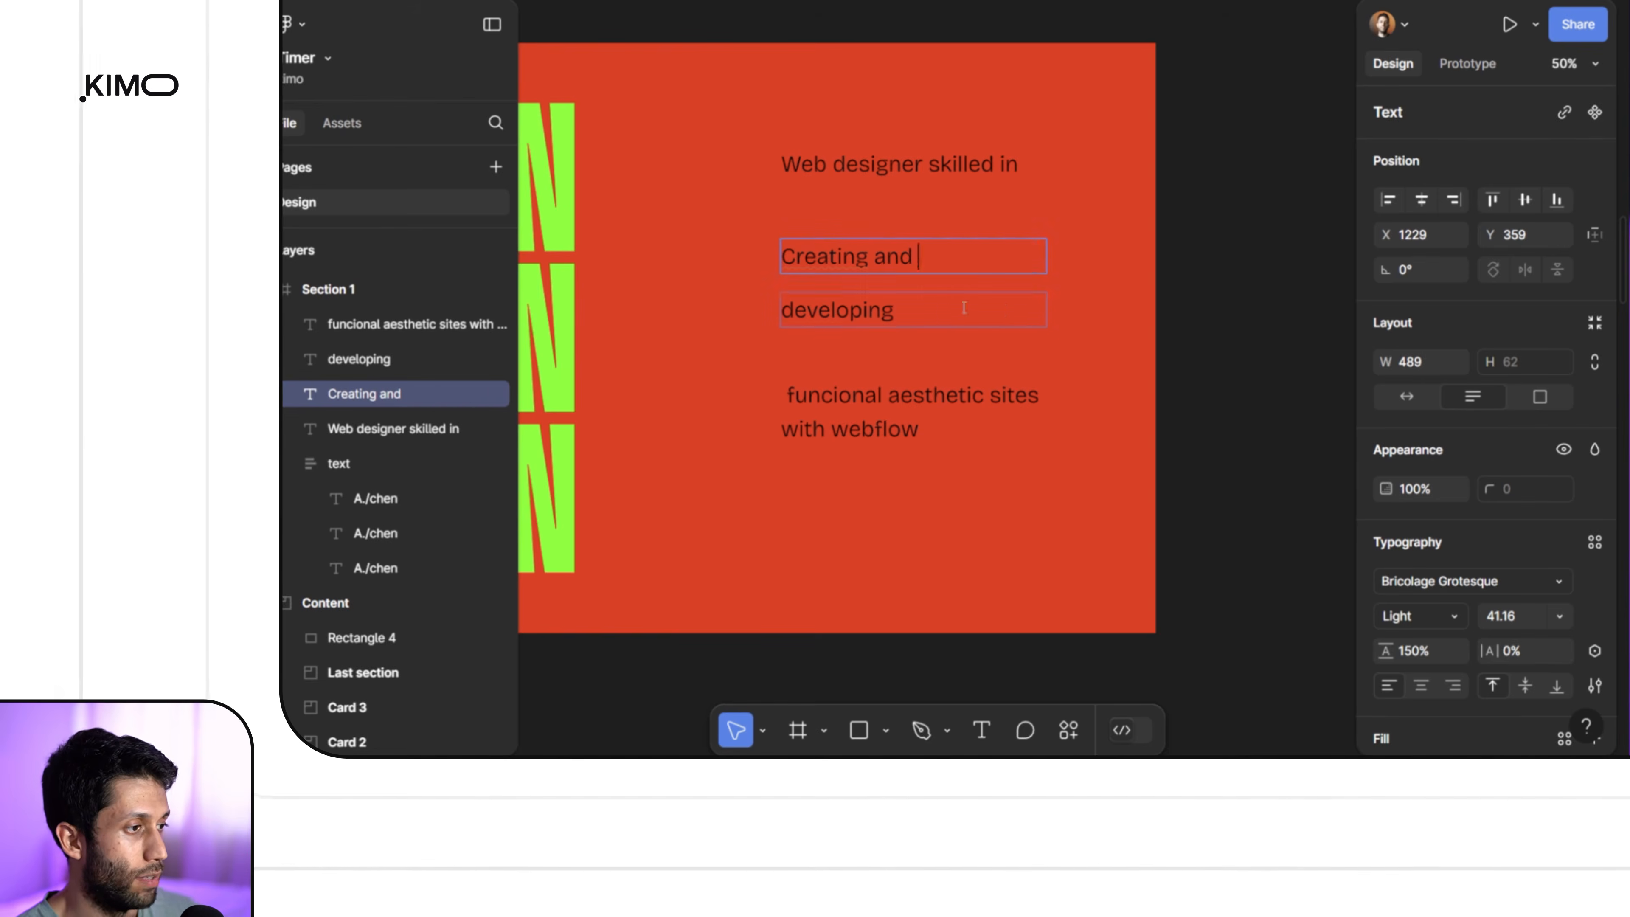
# Step: Trim the "Creating and" text box vertically from cap height to baseline and make its width fit the text automatically
pyautogui.click(873, 309)
pyautogui.click(870, 285)
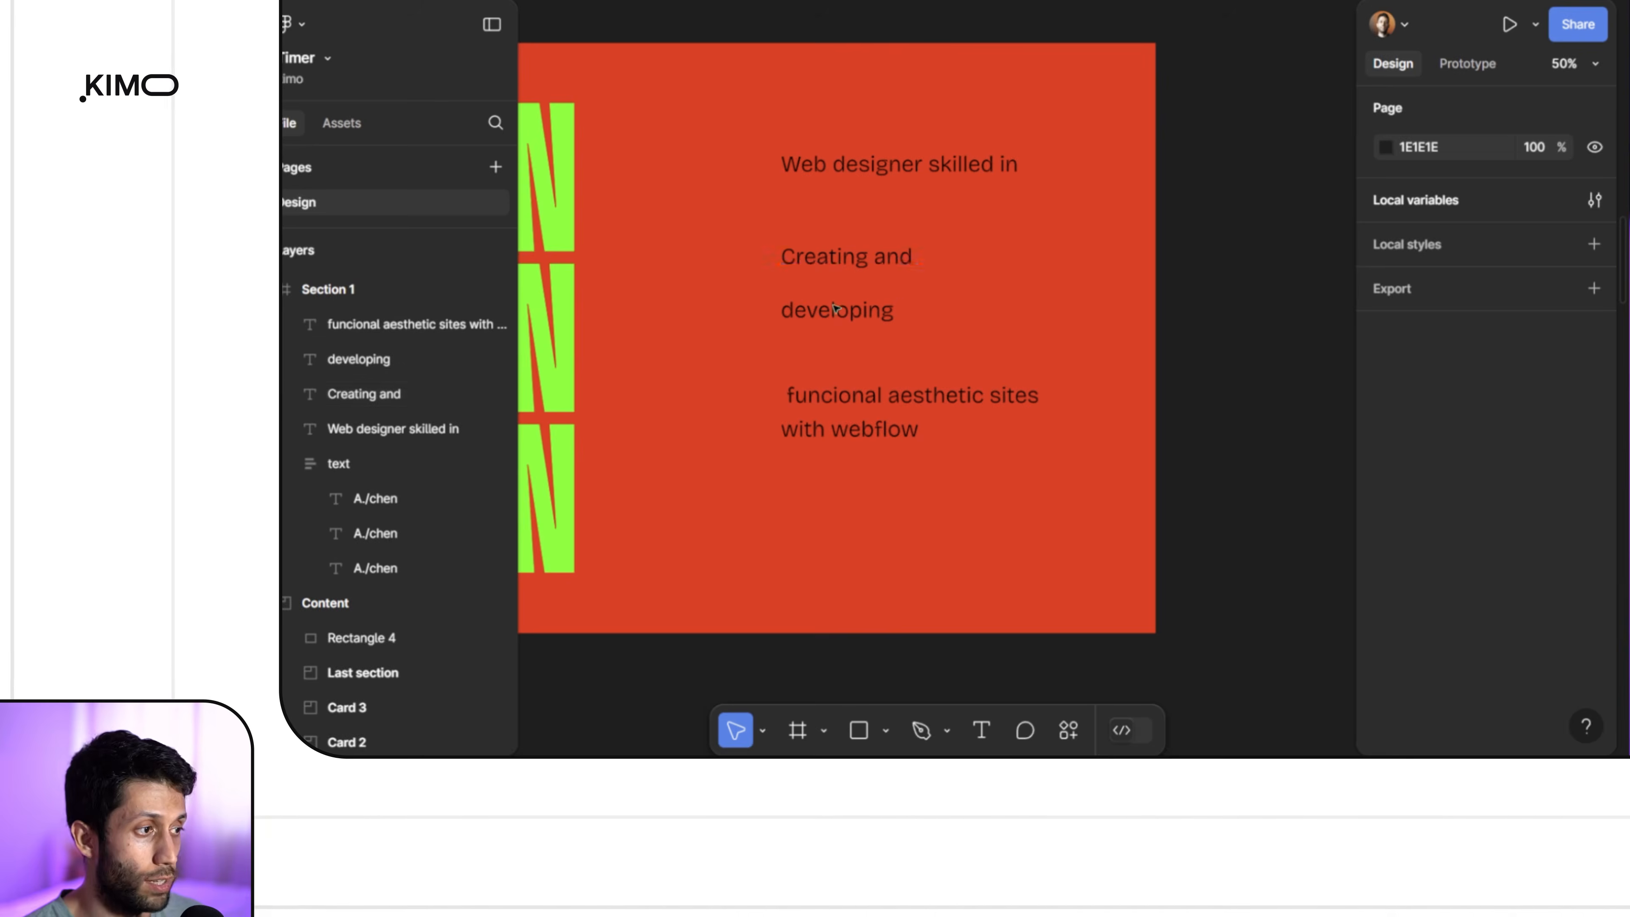
pyautogui.click(834, 265)
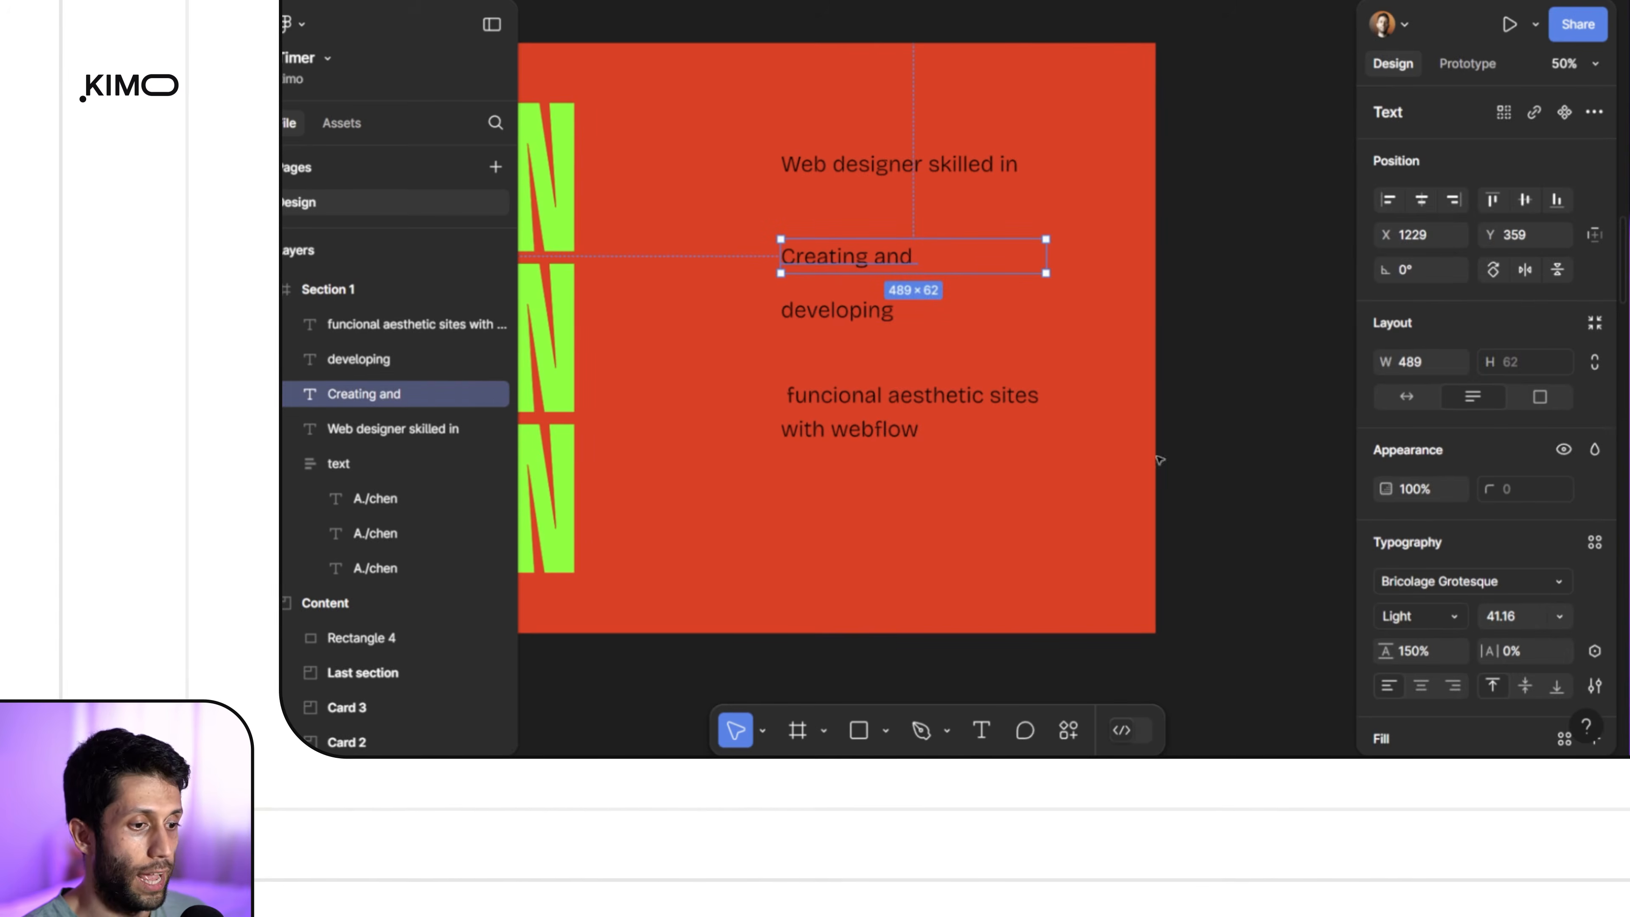
pyautogui.click(1595, 685)
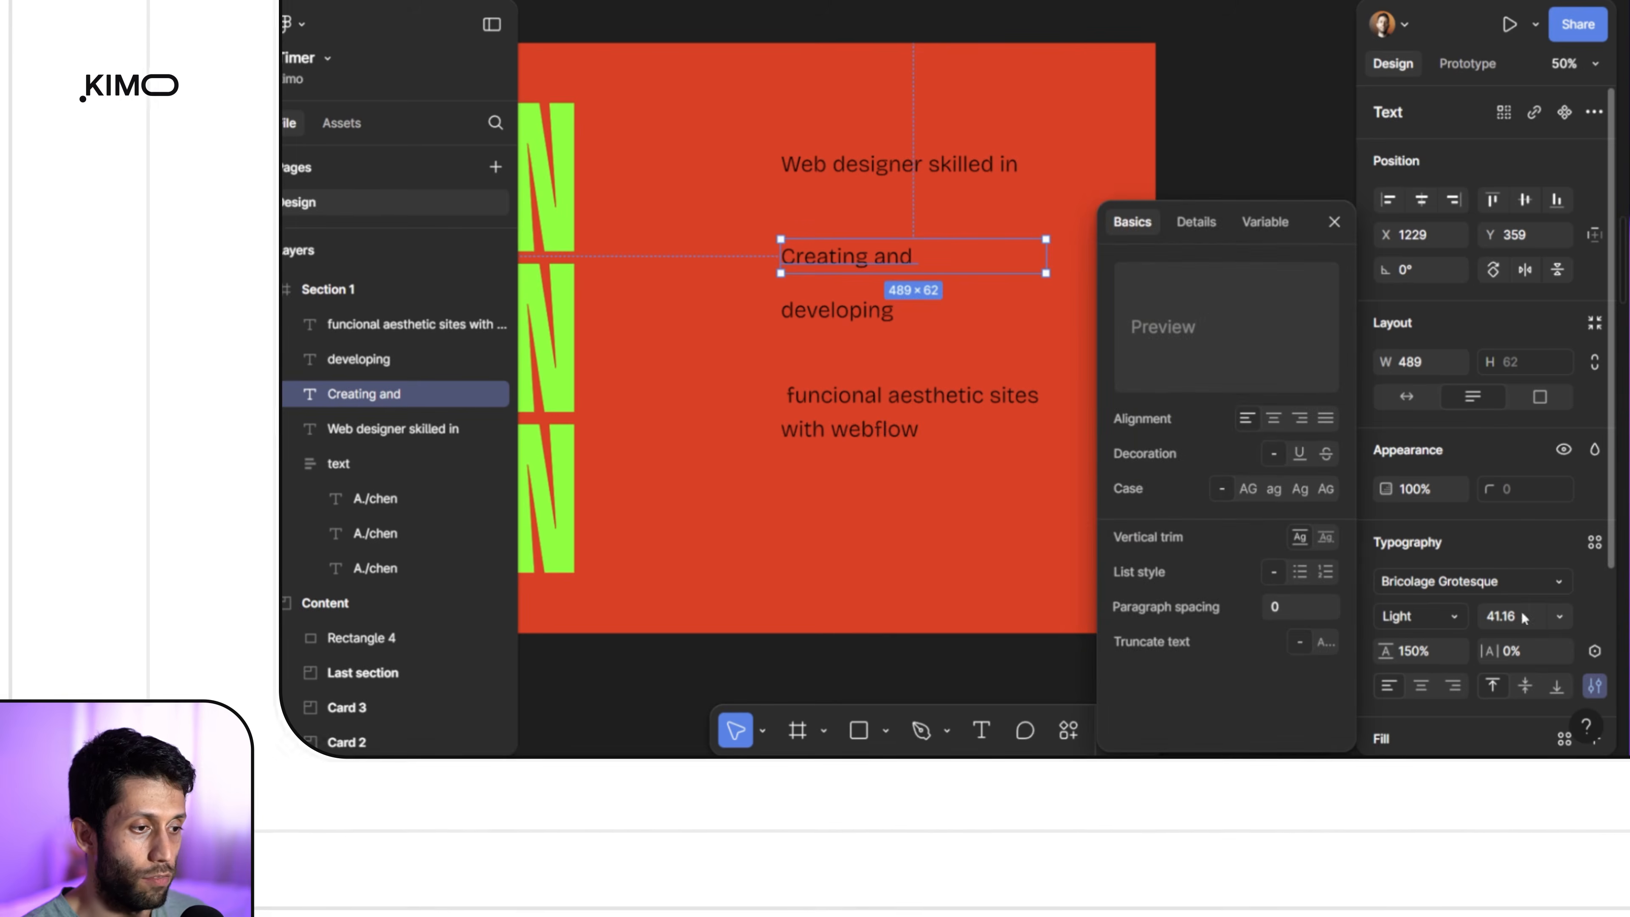
pyautogui.click(1322, 538)
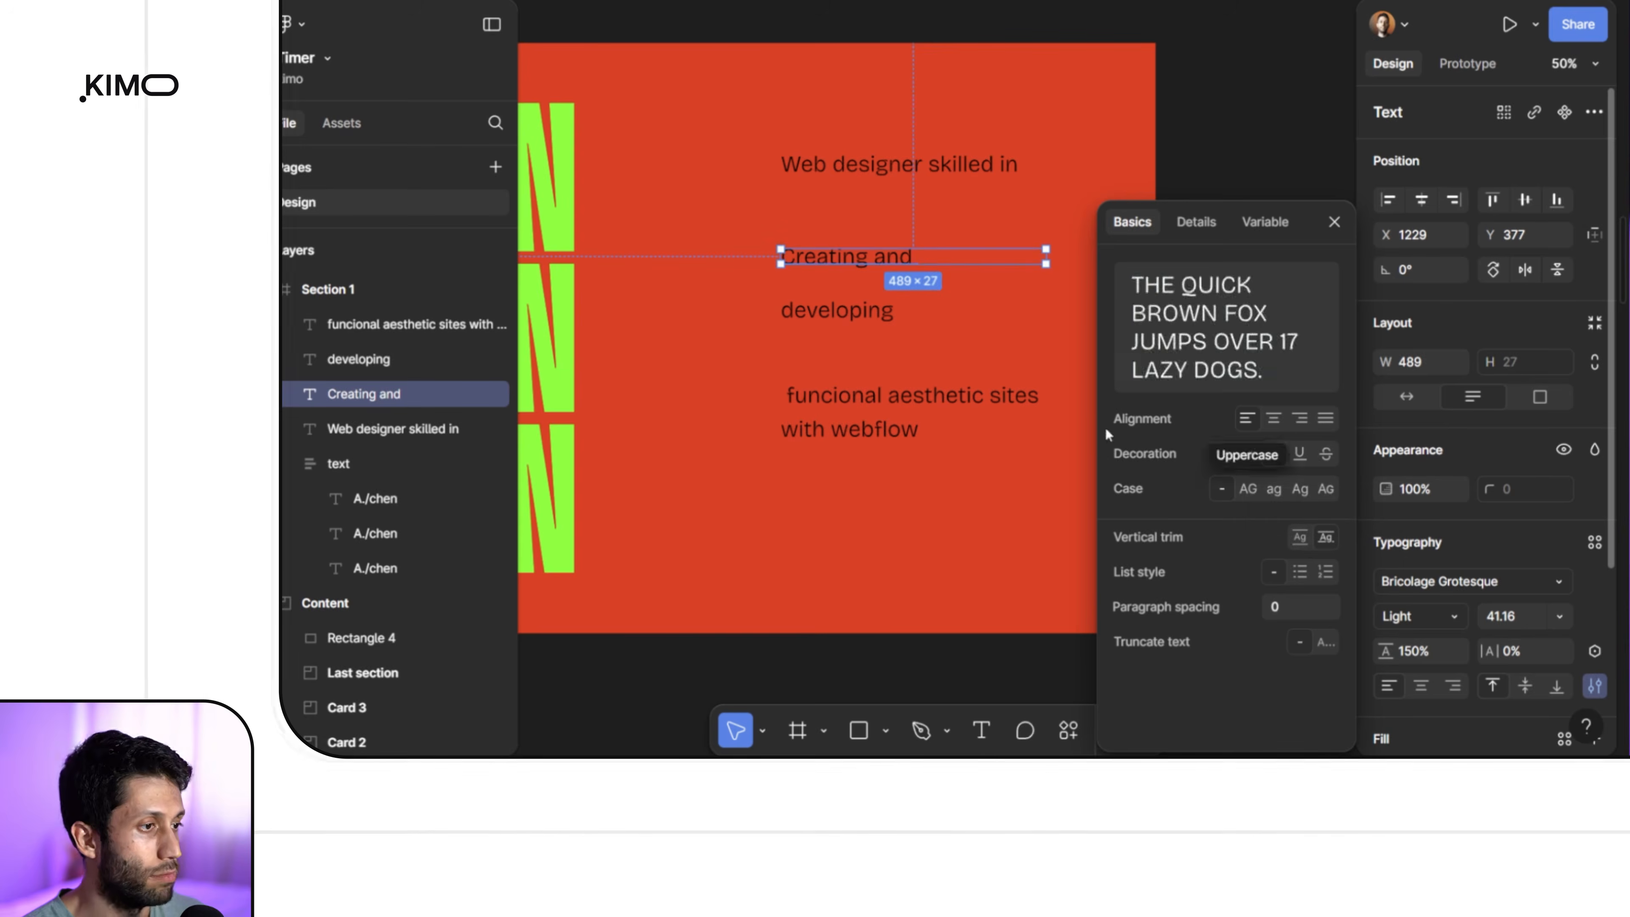
pyautogui.click(1416, 397)
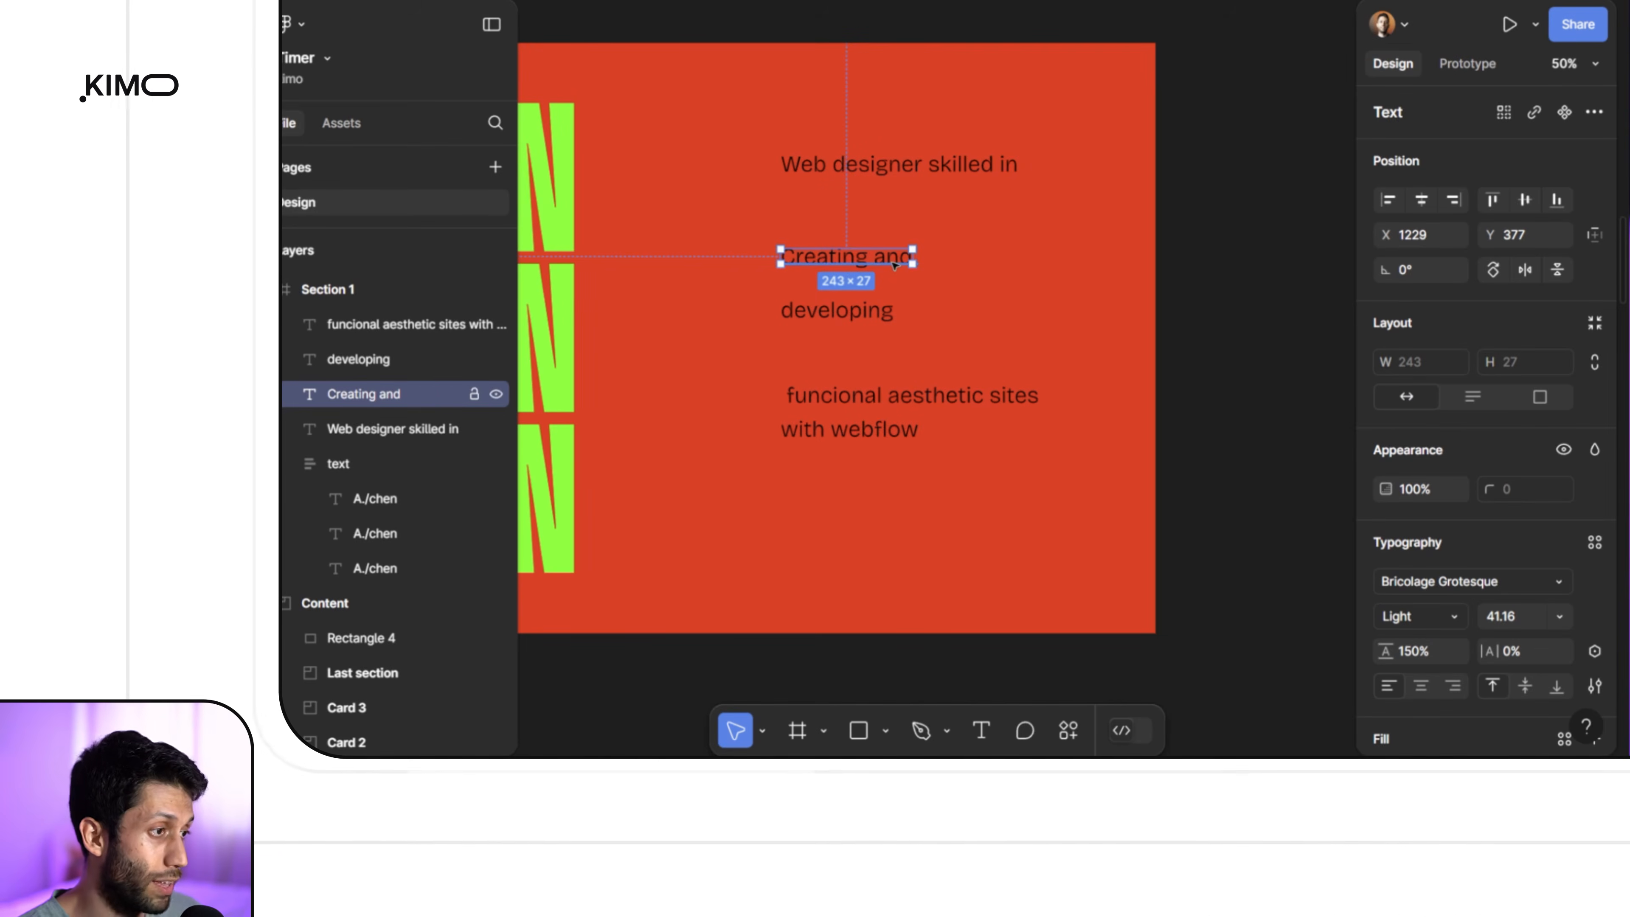
# Step: Wrap the "Creating and" text in an auto layout frame and name the frame "Hughlight"
pyautogui.hotkey('shift', 'a')
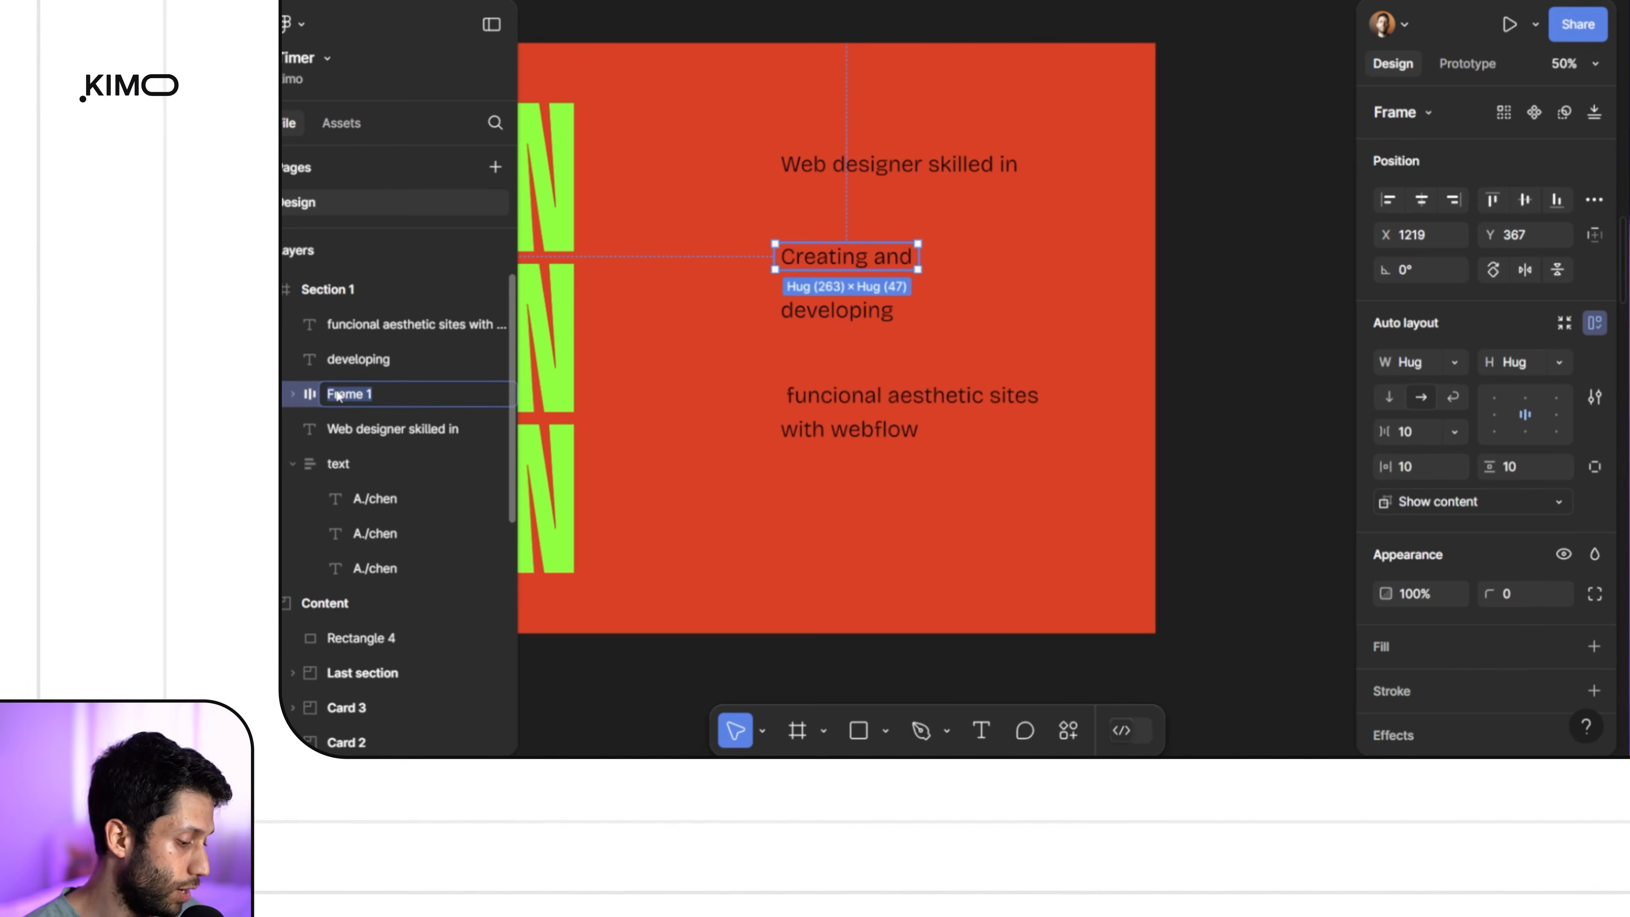
pyautogui.doubleClick(339, 394)
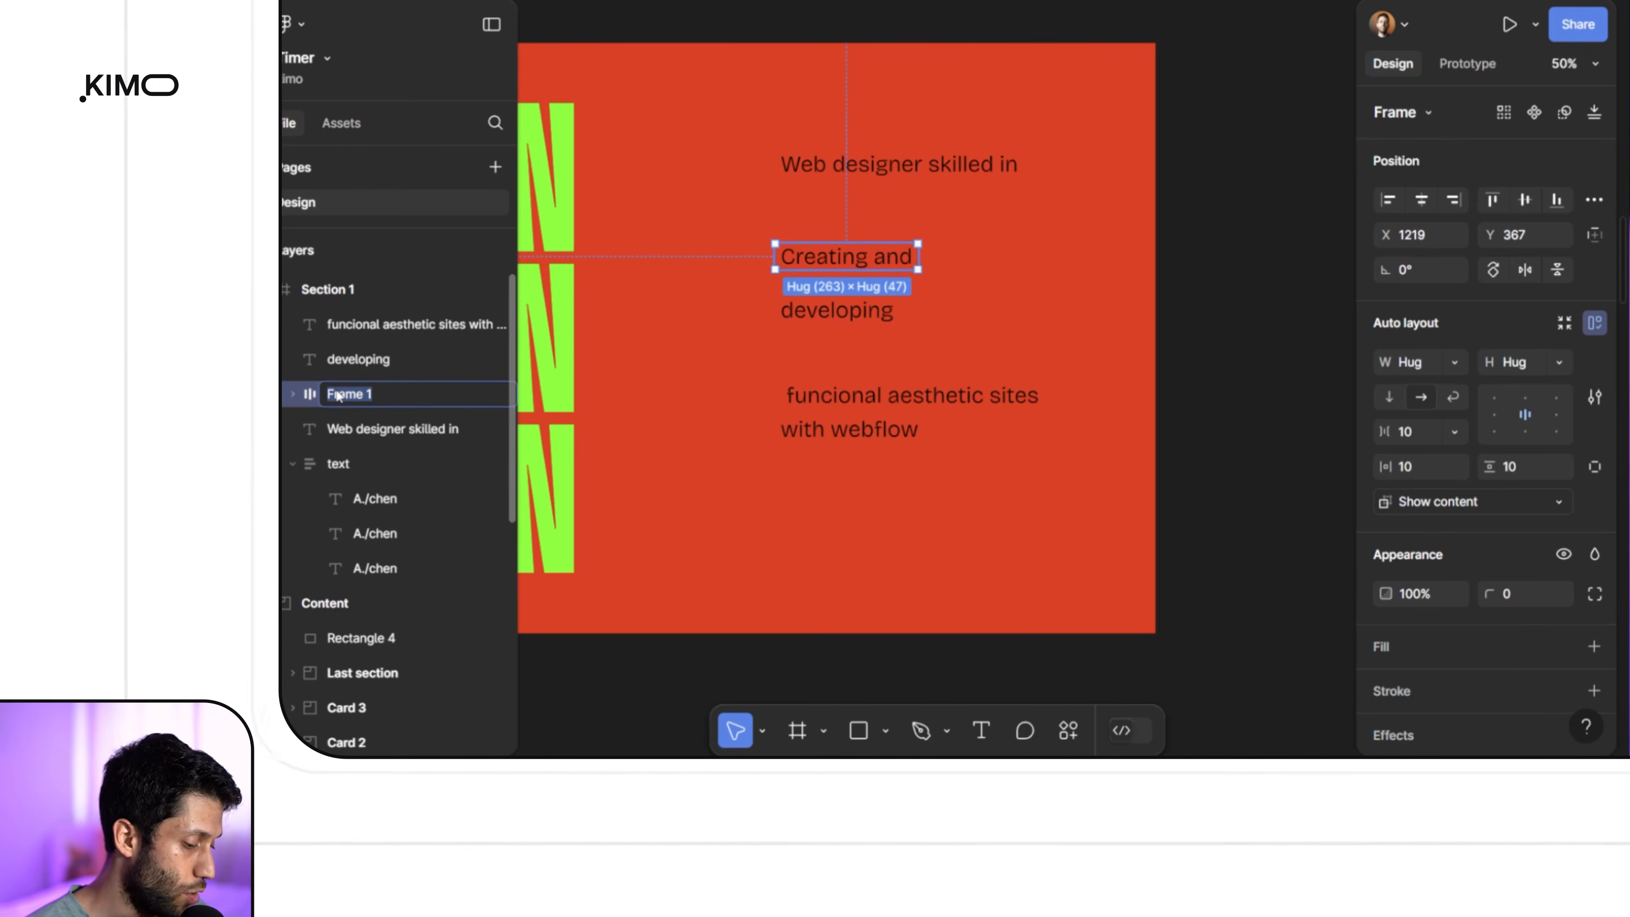
pyautogui.write('H')
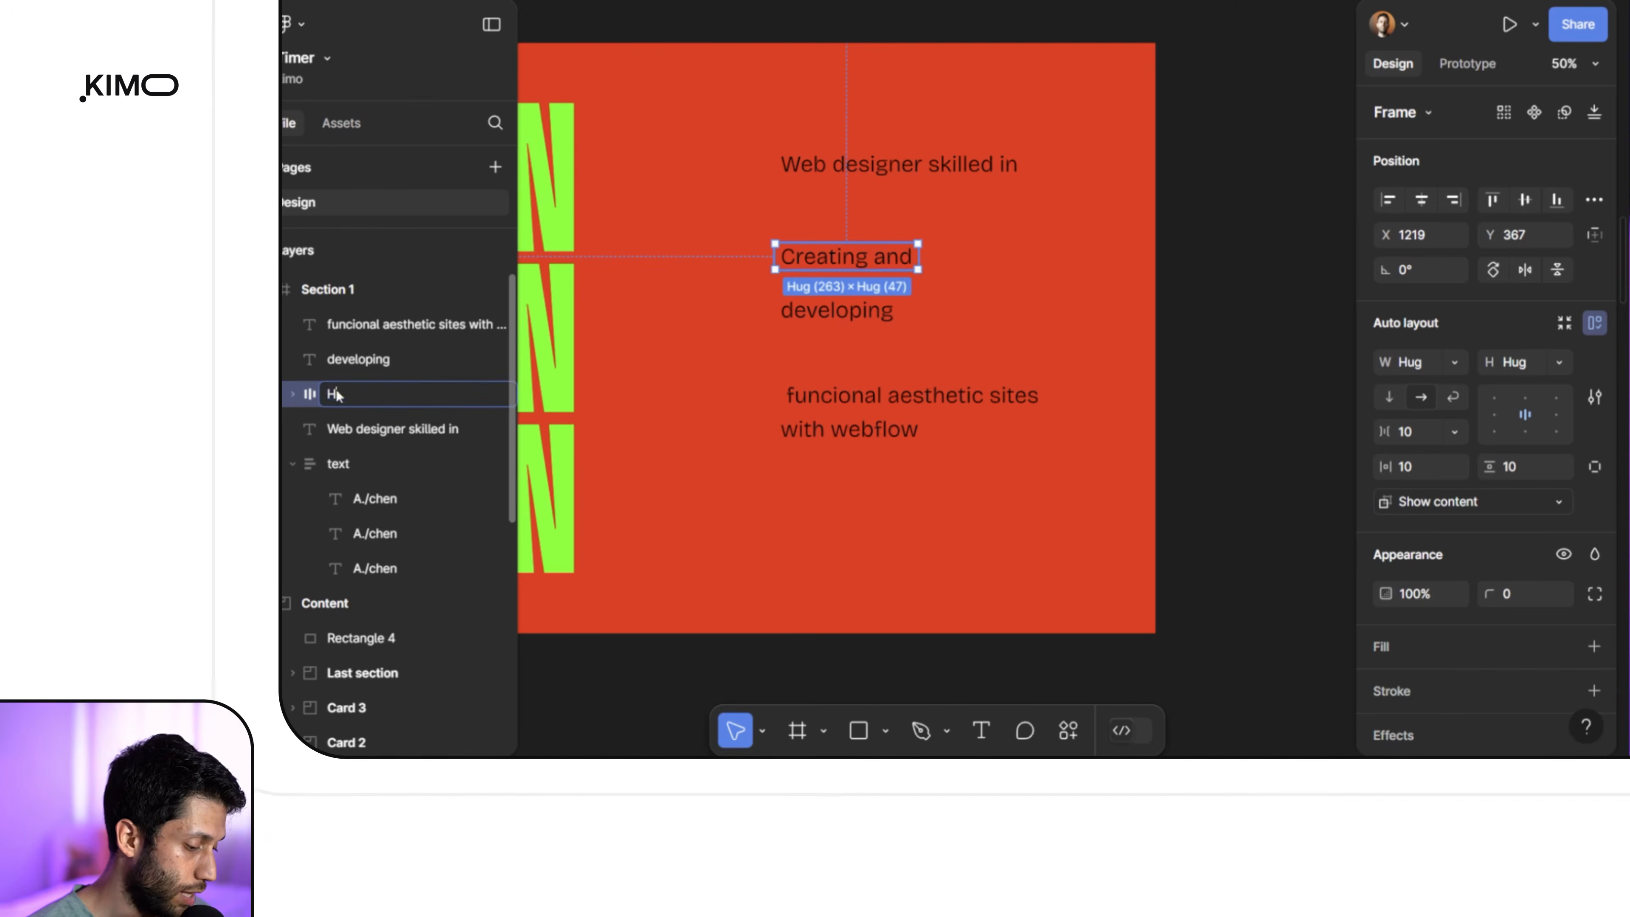
pyautogui.write('ughlight')
pyautogui.click(776, 324)
pyautogui.click(796, 258)
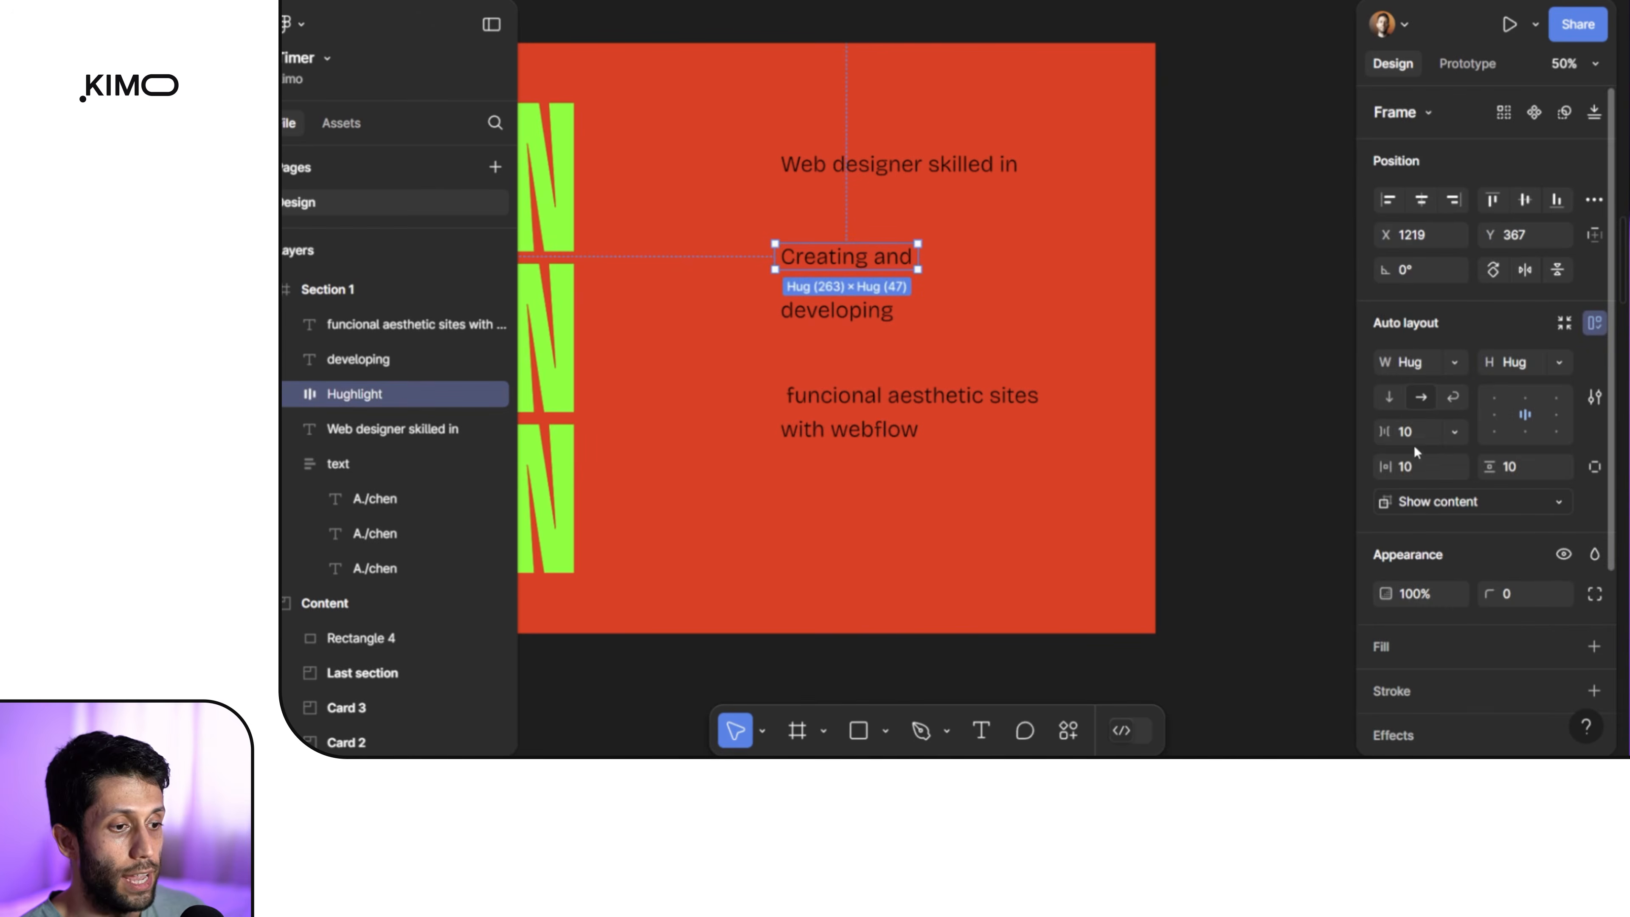
# Step: Give the frame around "Creating and" a vertical linear gradient fill, starting just below the frame and ending just above it
pyautogui.scroll(-2, 1444, 593)
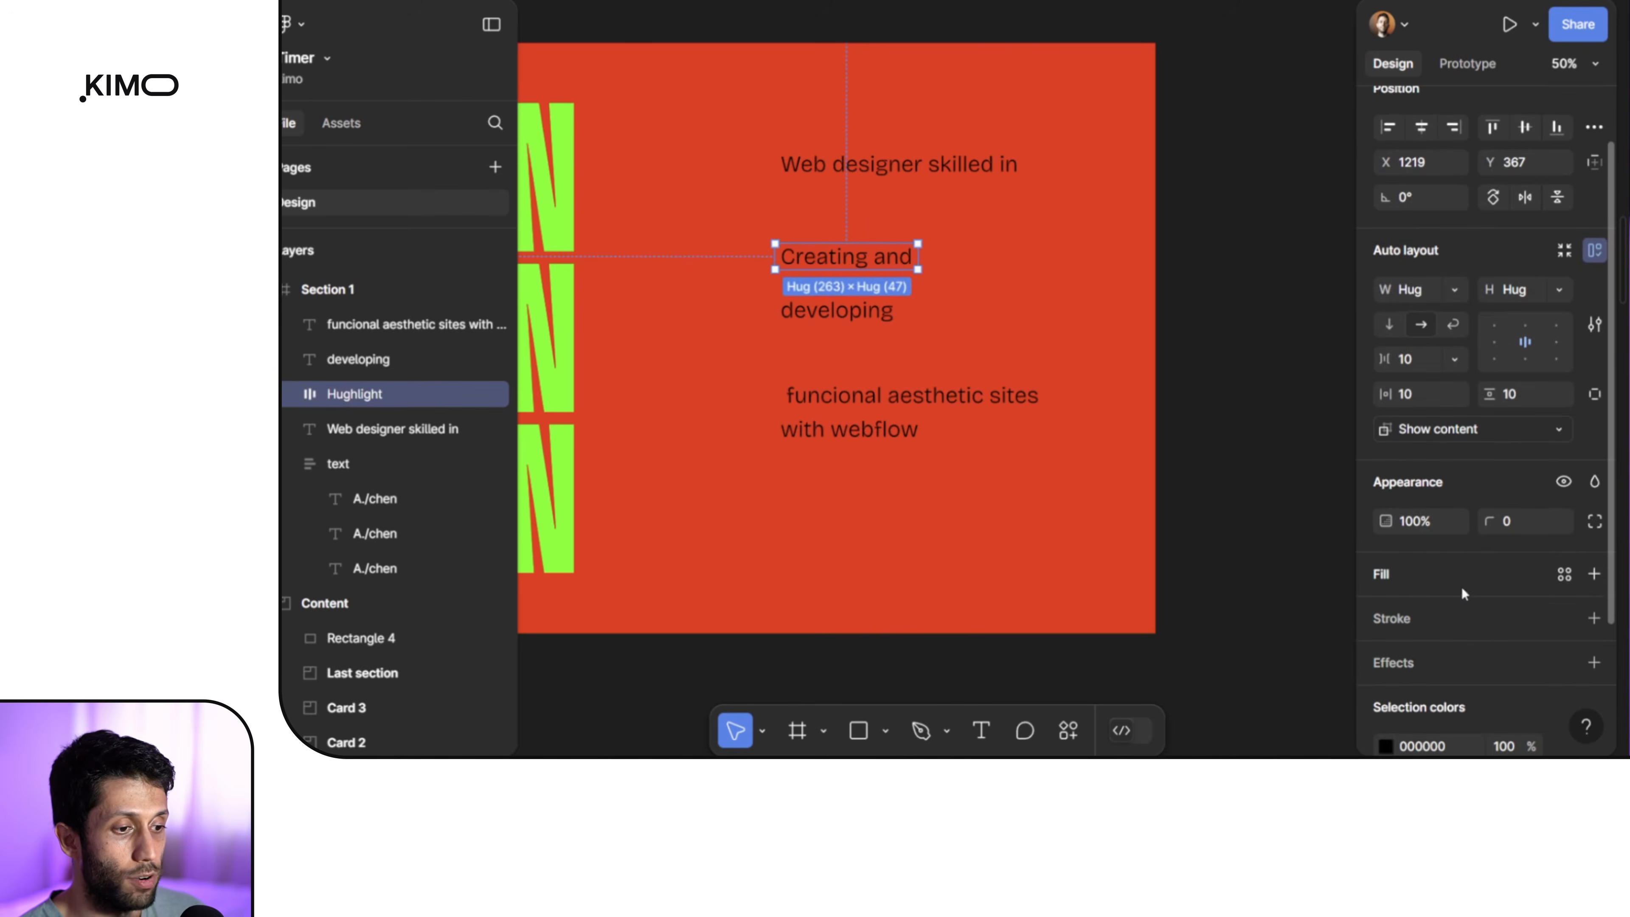
pyautogui.click(1590, 581)
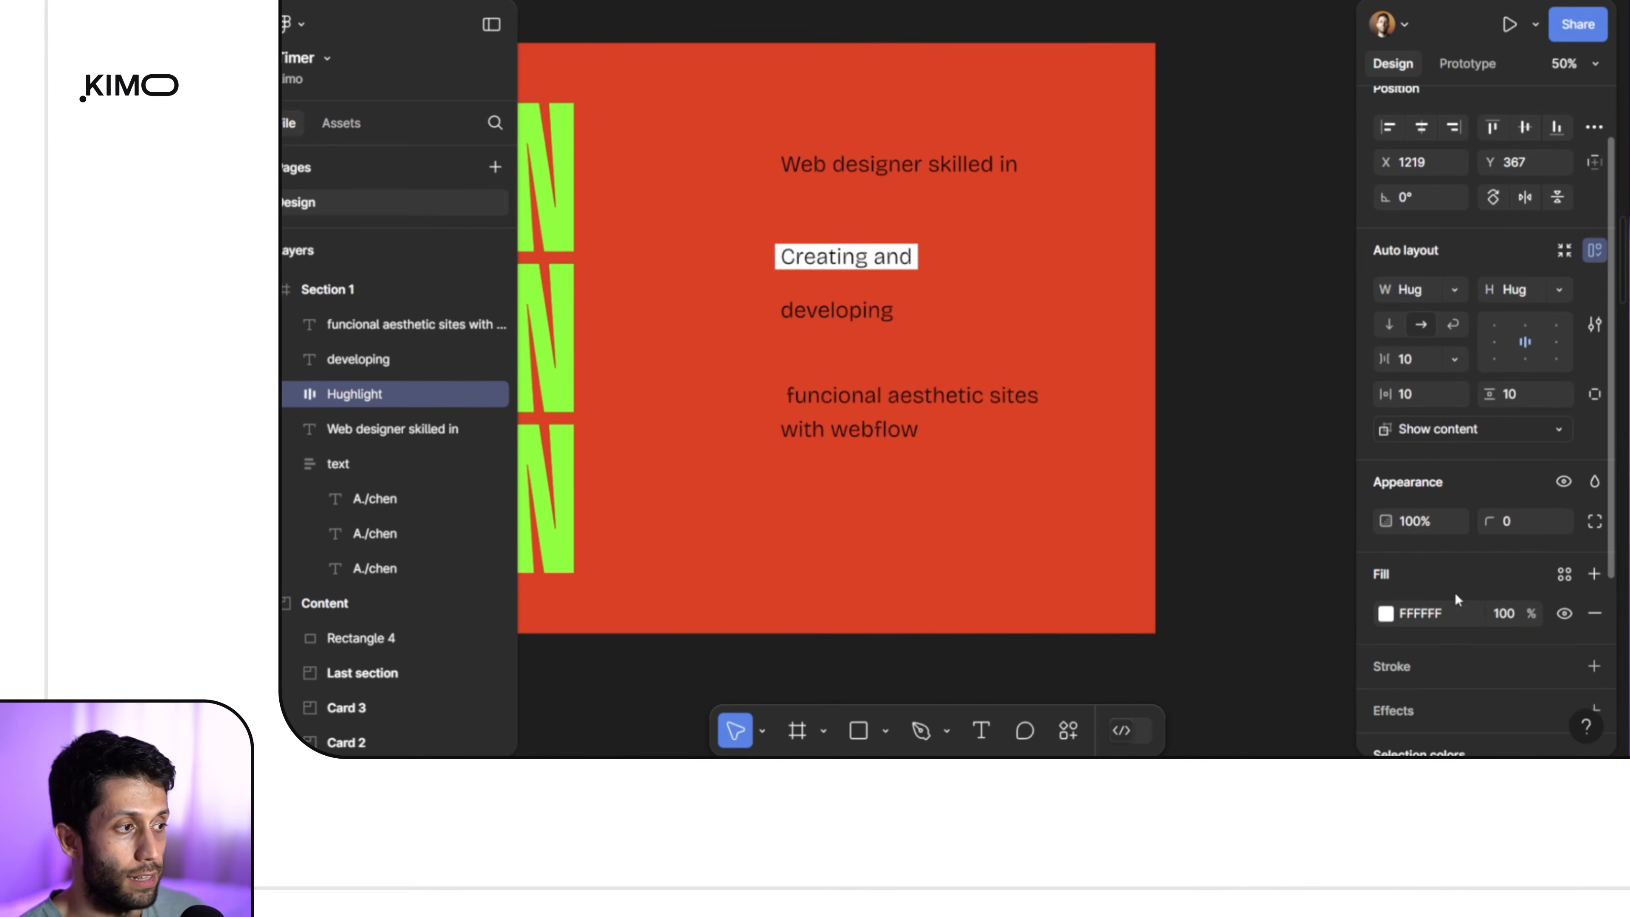
pyautogui.click(1386, 614)
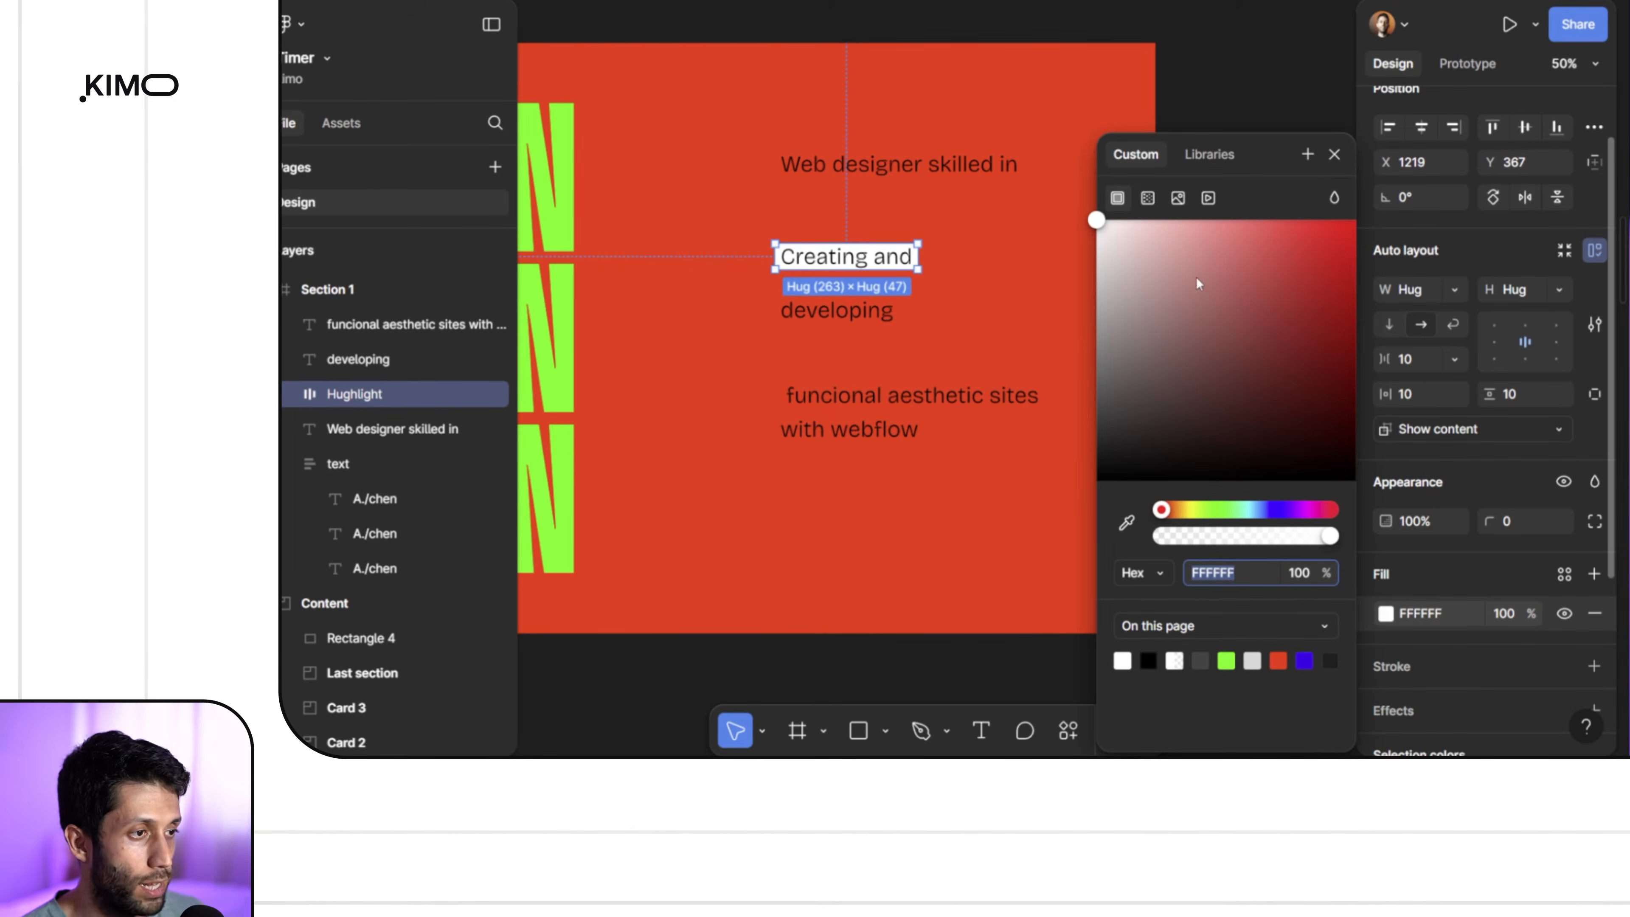
pyautogui.click(1146, 201)
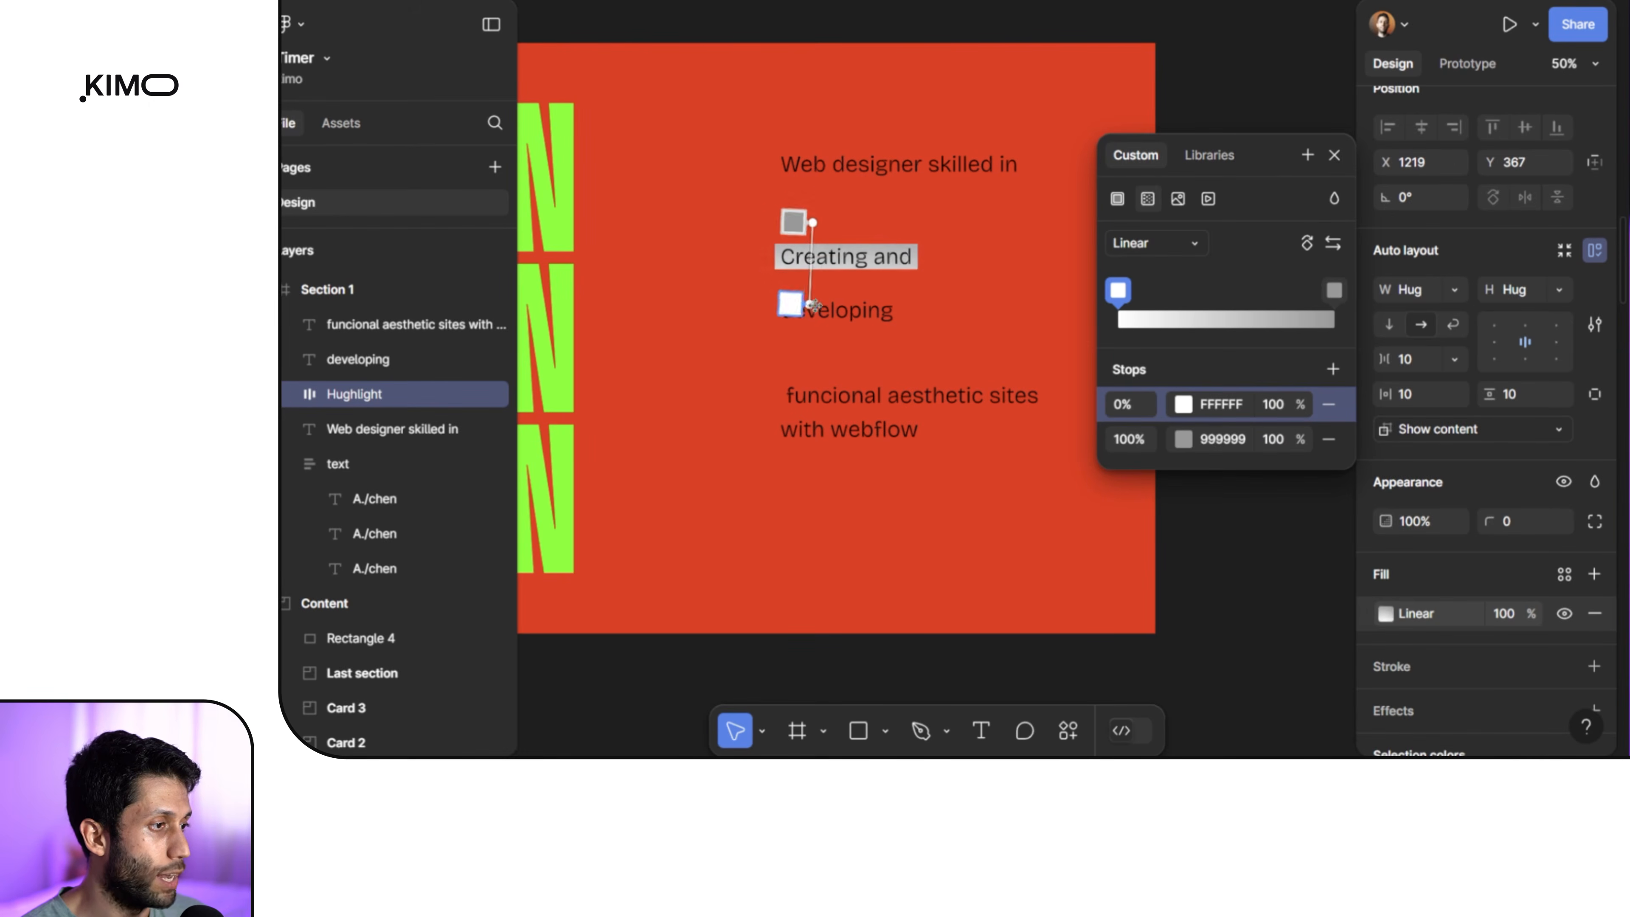
pyautogui.moveTo(812, 276); pyautogui.dragTo(813, 285)
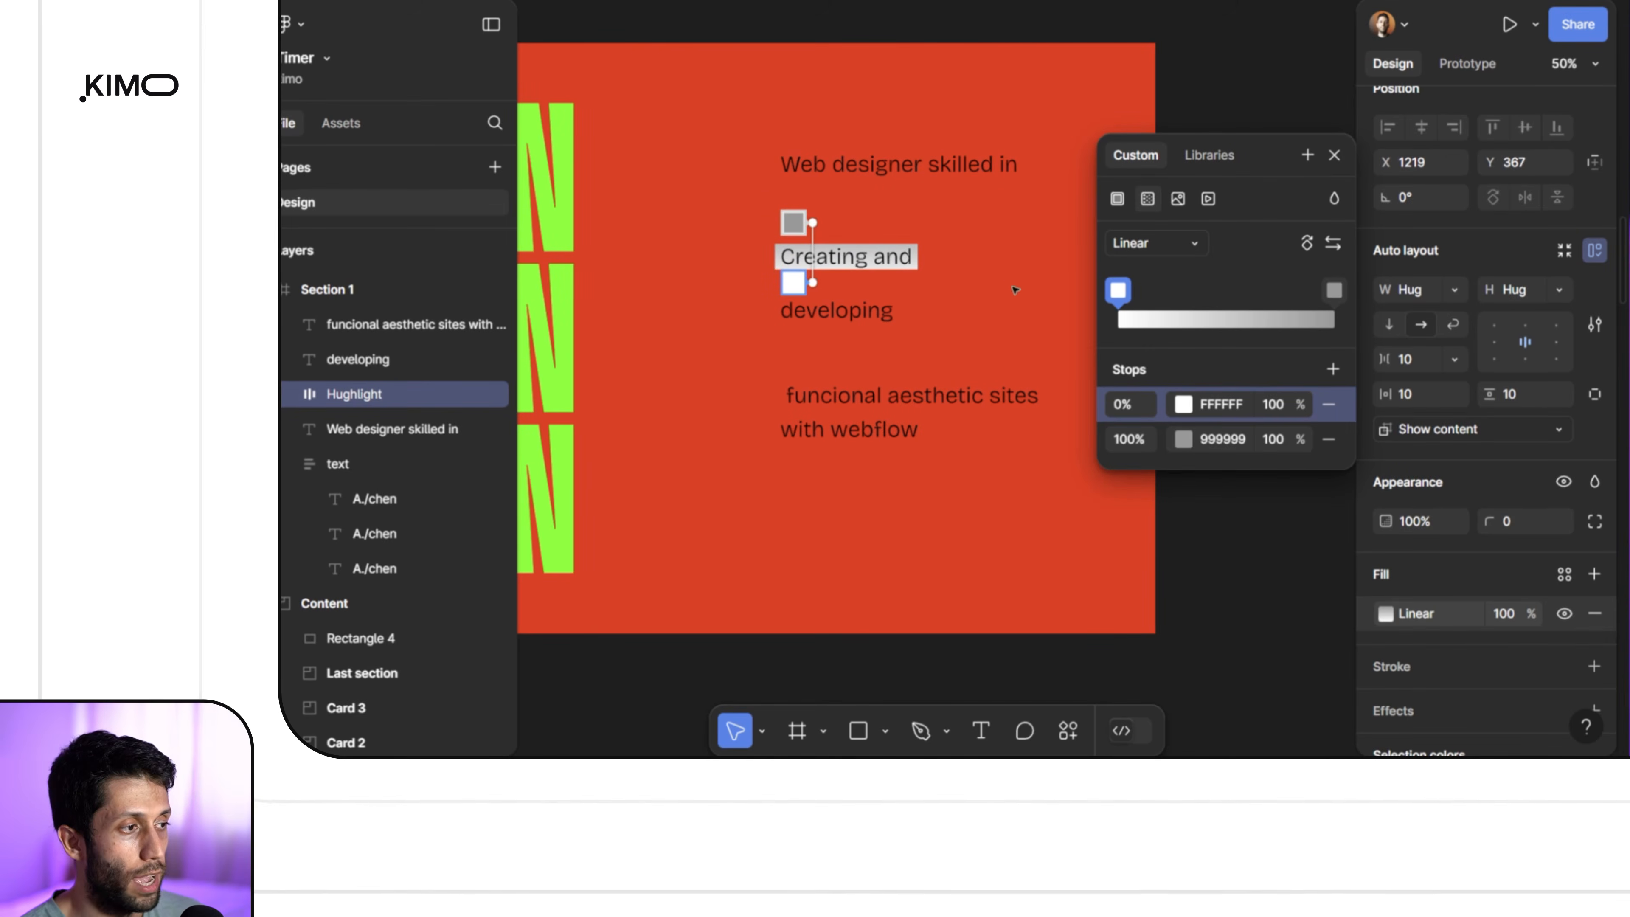
# Step: Set the gradient's 100% stop to the title's green, 18FF13, by sampling it from the large lettering
pyautogui.click(1334, 290)
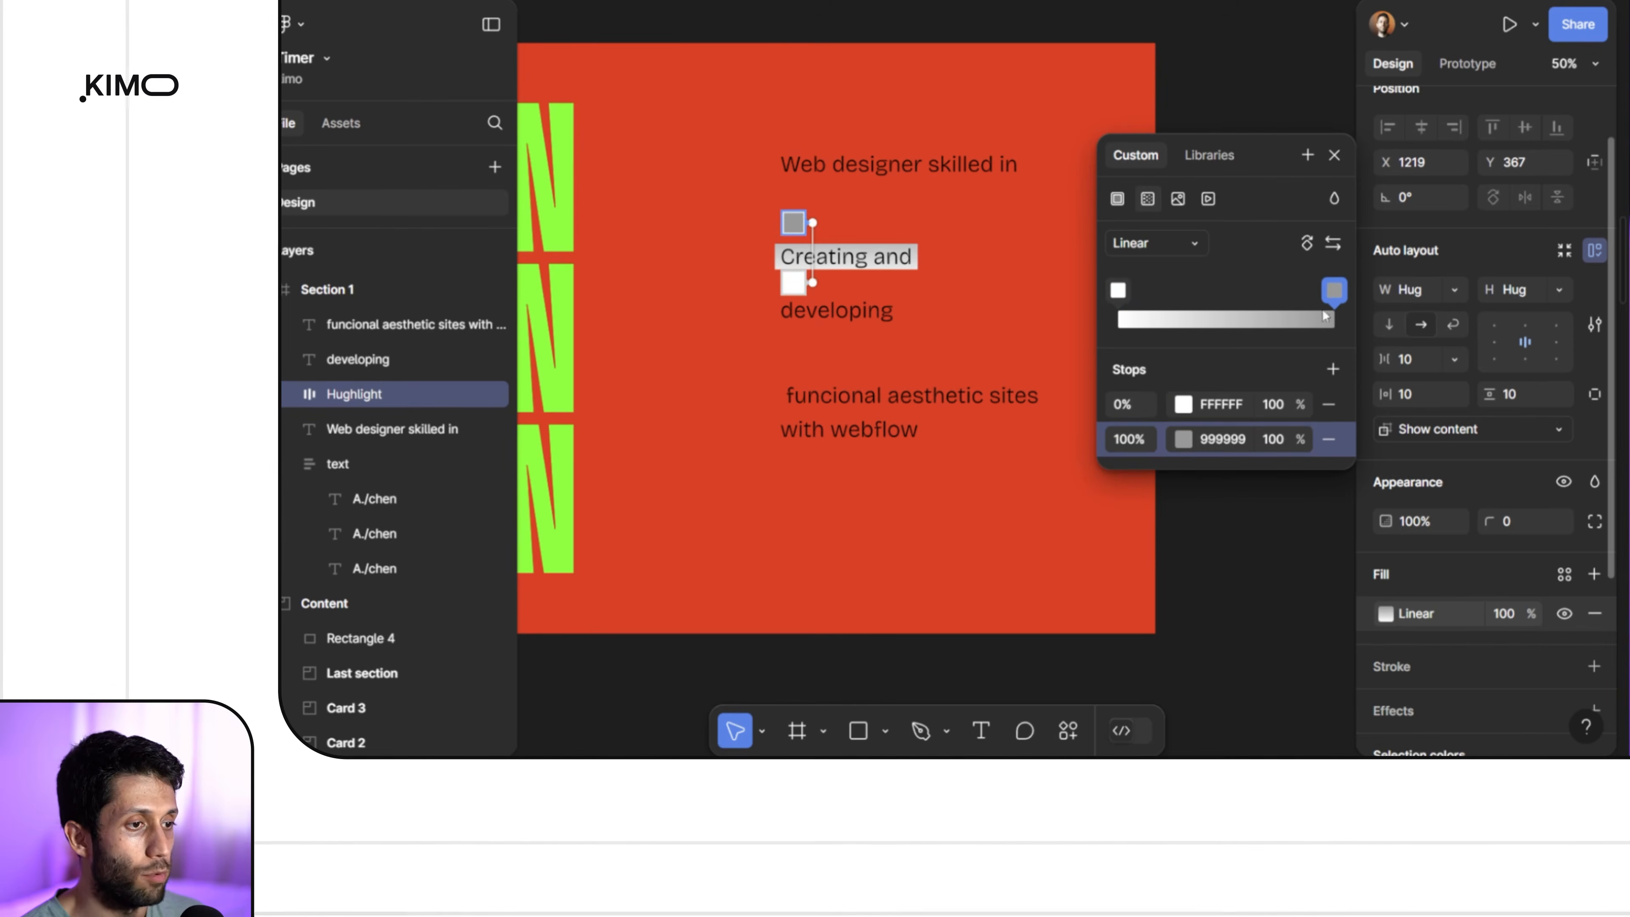
pyautogui.click(1333, 291)
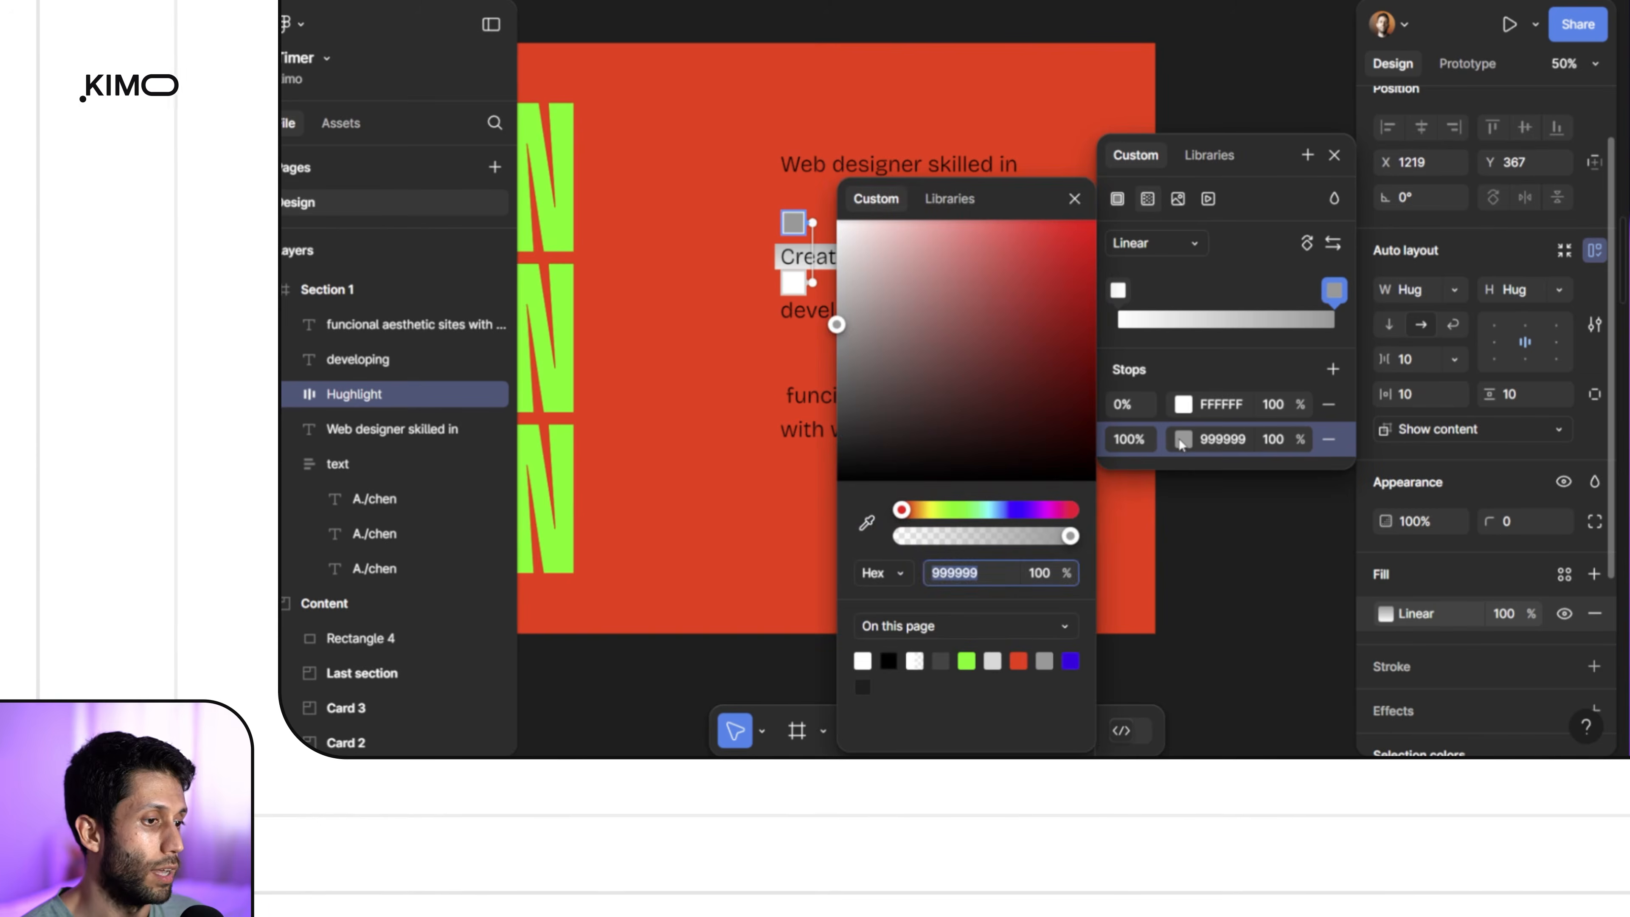
pyautogui.click(867, 522)
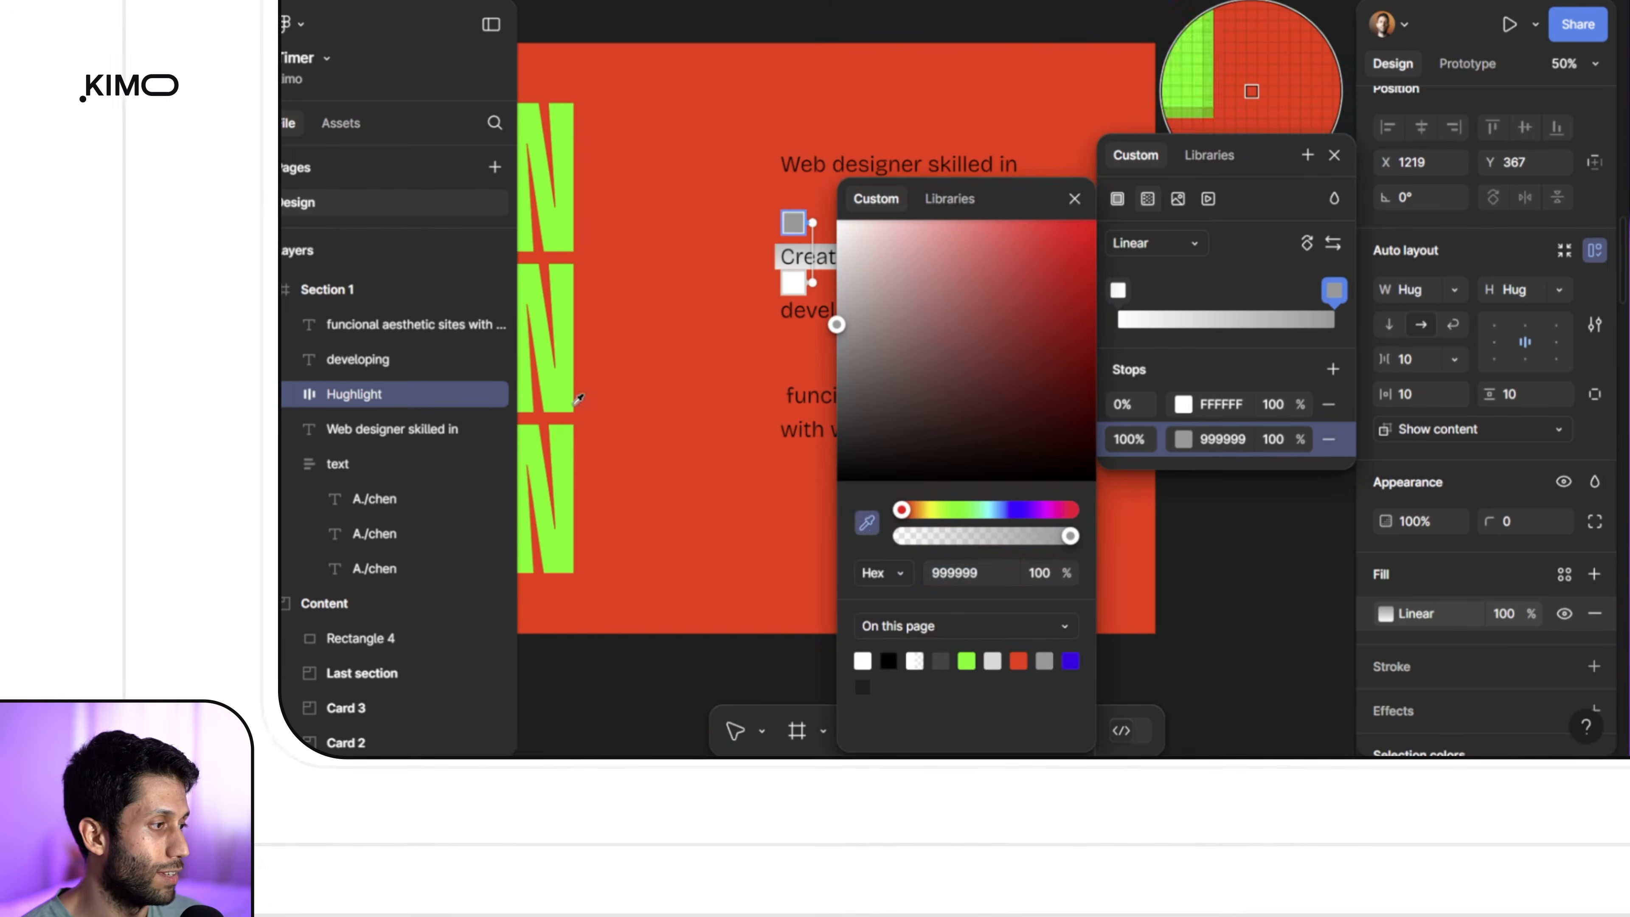
pyautogui.click(567, 393)
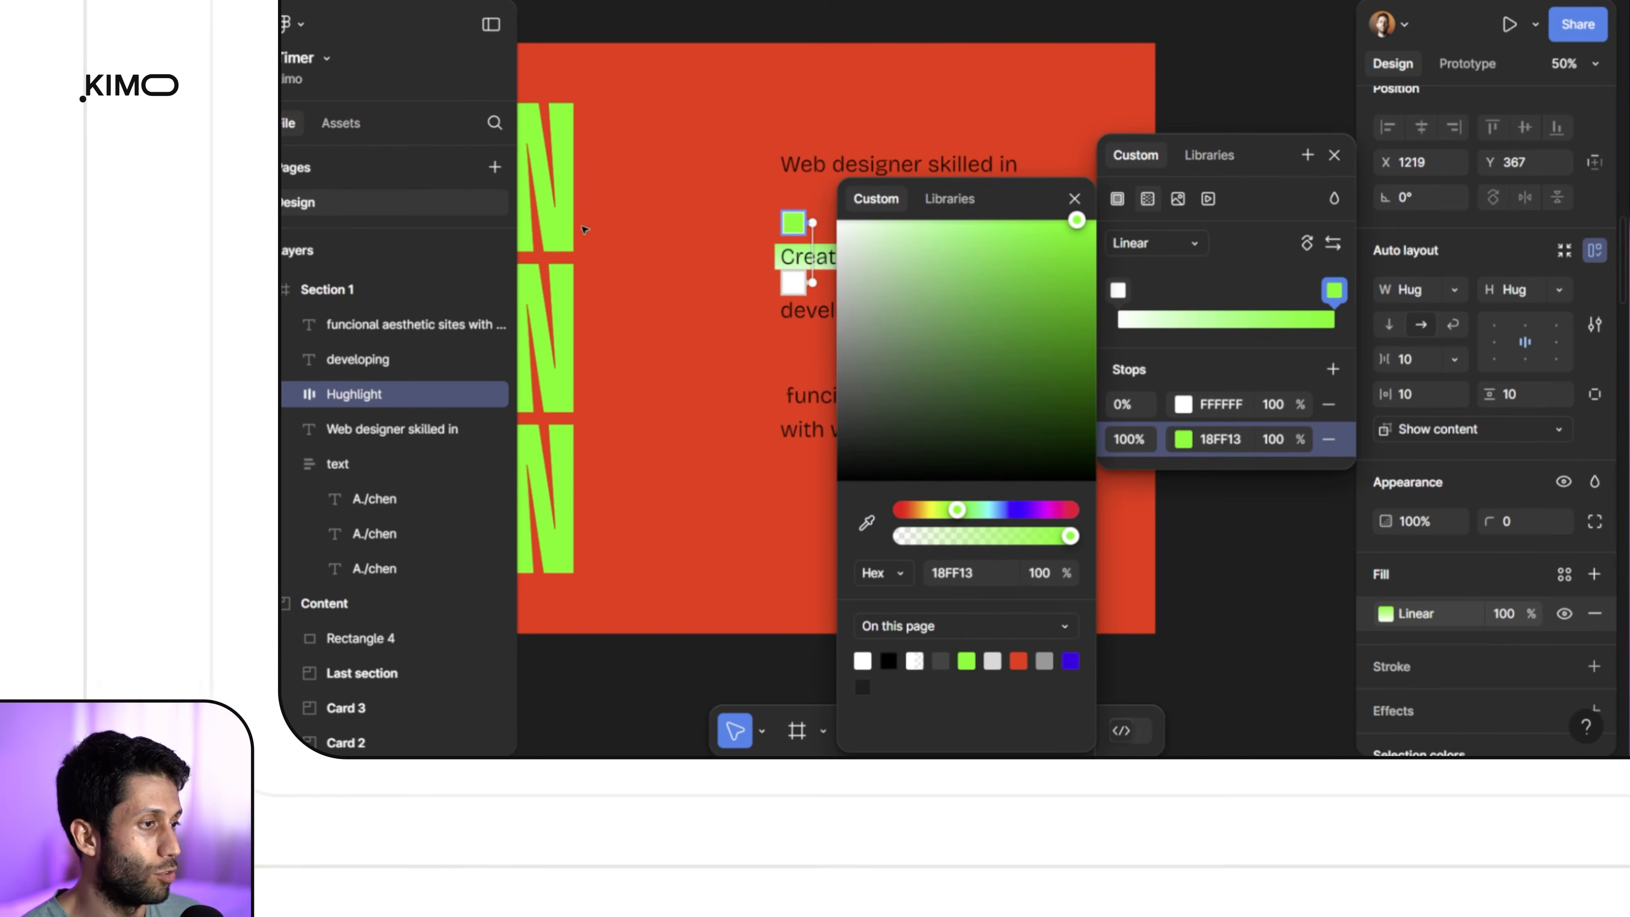
# Step: Sample the title's green for the gradient's 0% stop and mute it to the darker green 6DA16C
pyautogui.click(1118, 290)
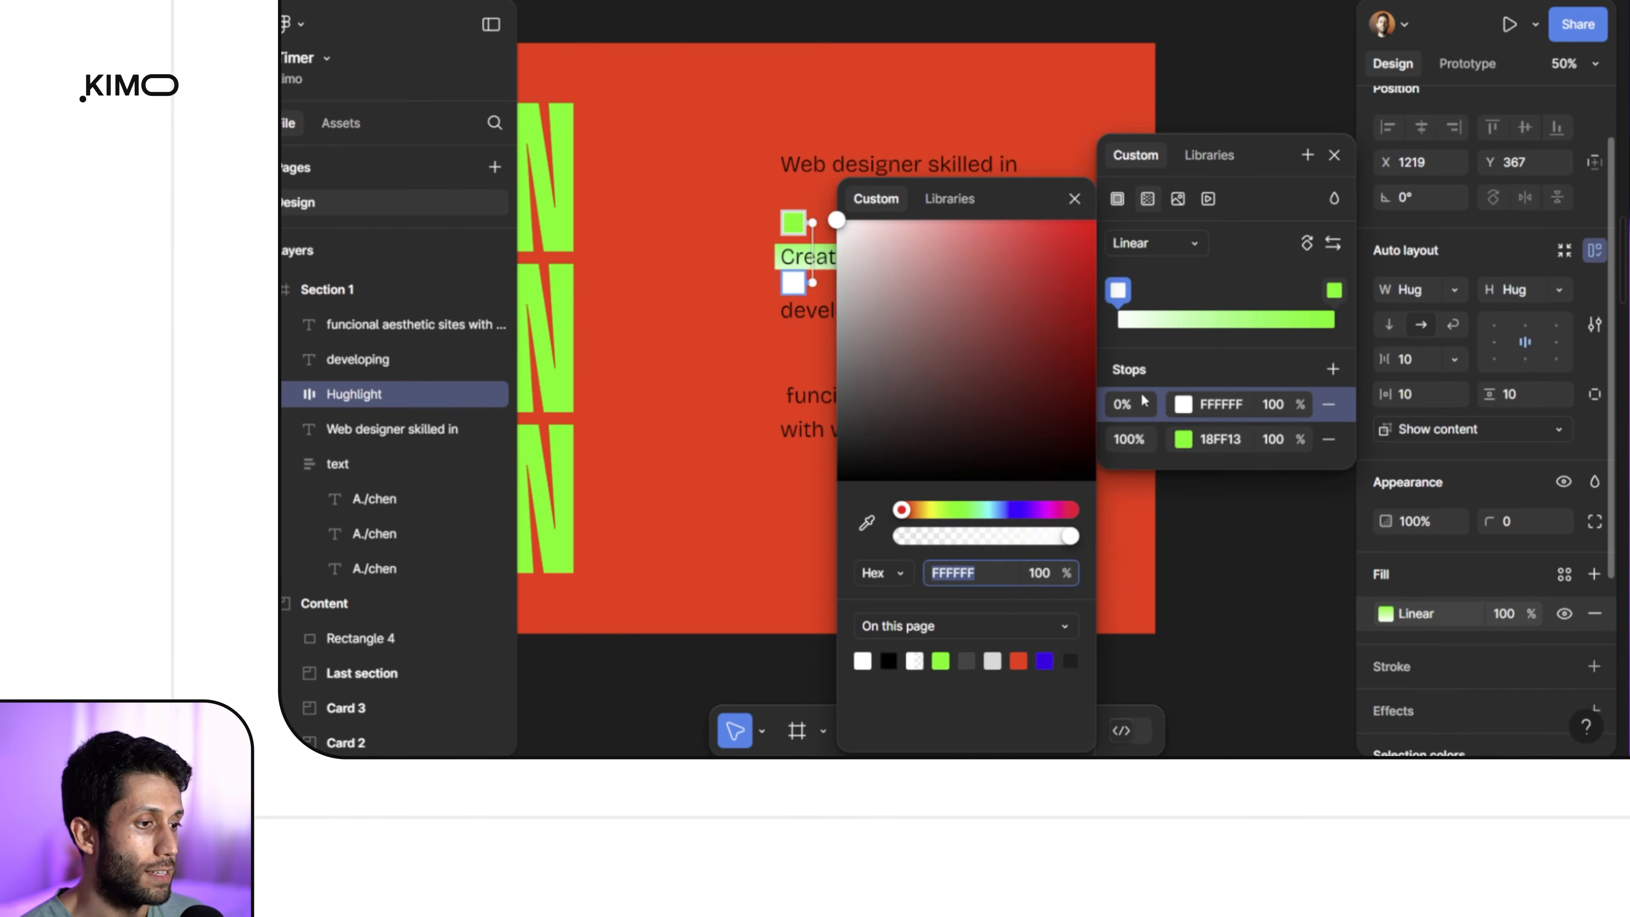
pyautogui.click(867, 522)
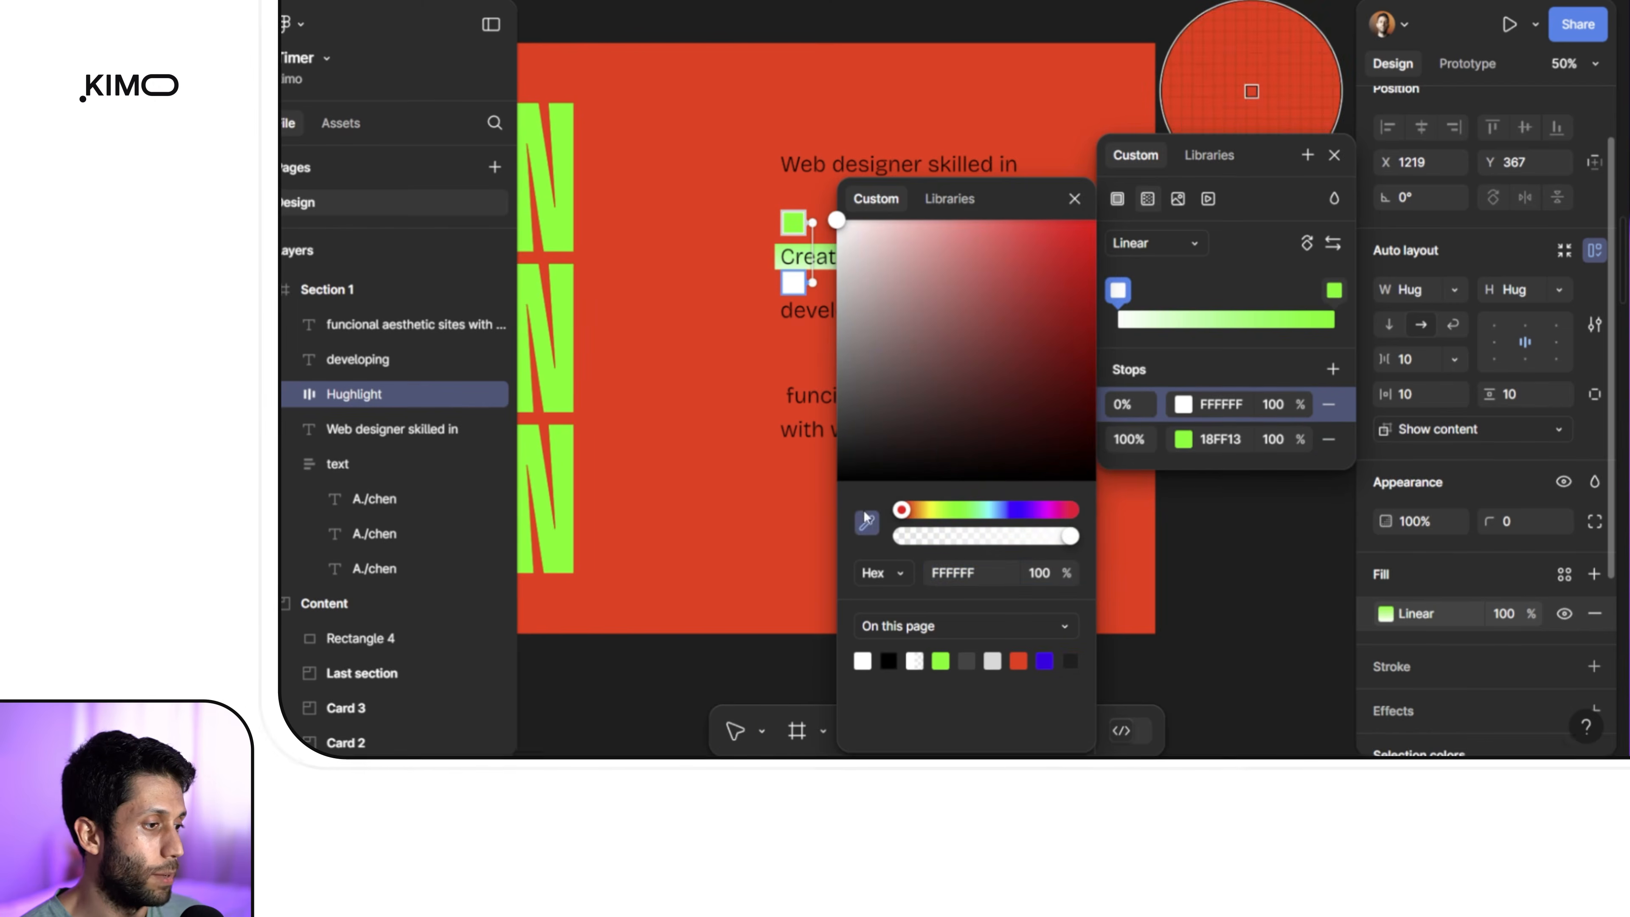
pyautogui.click(557, 444)
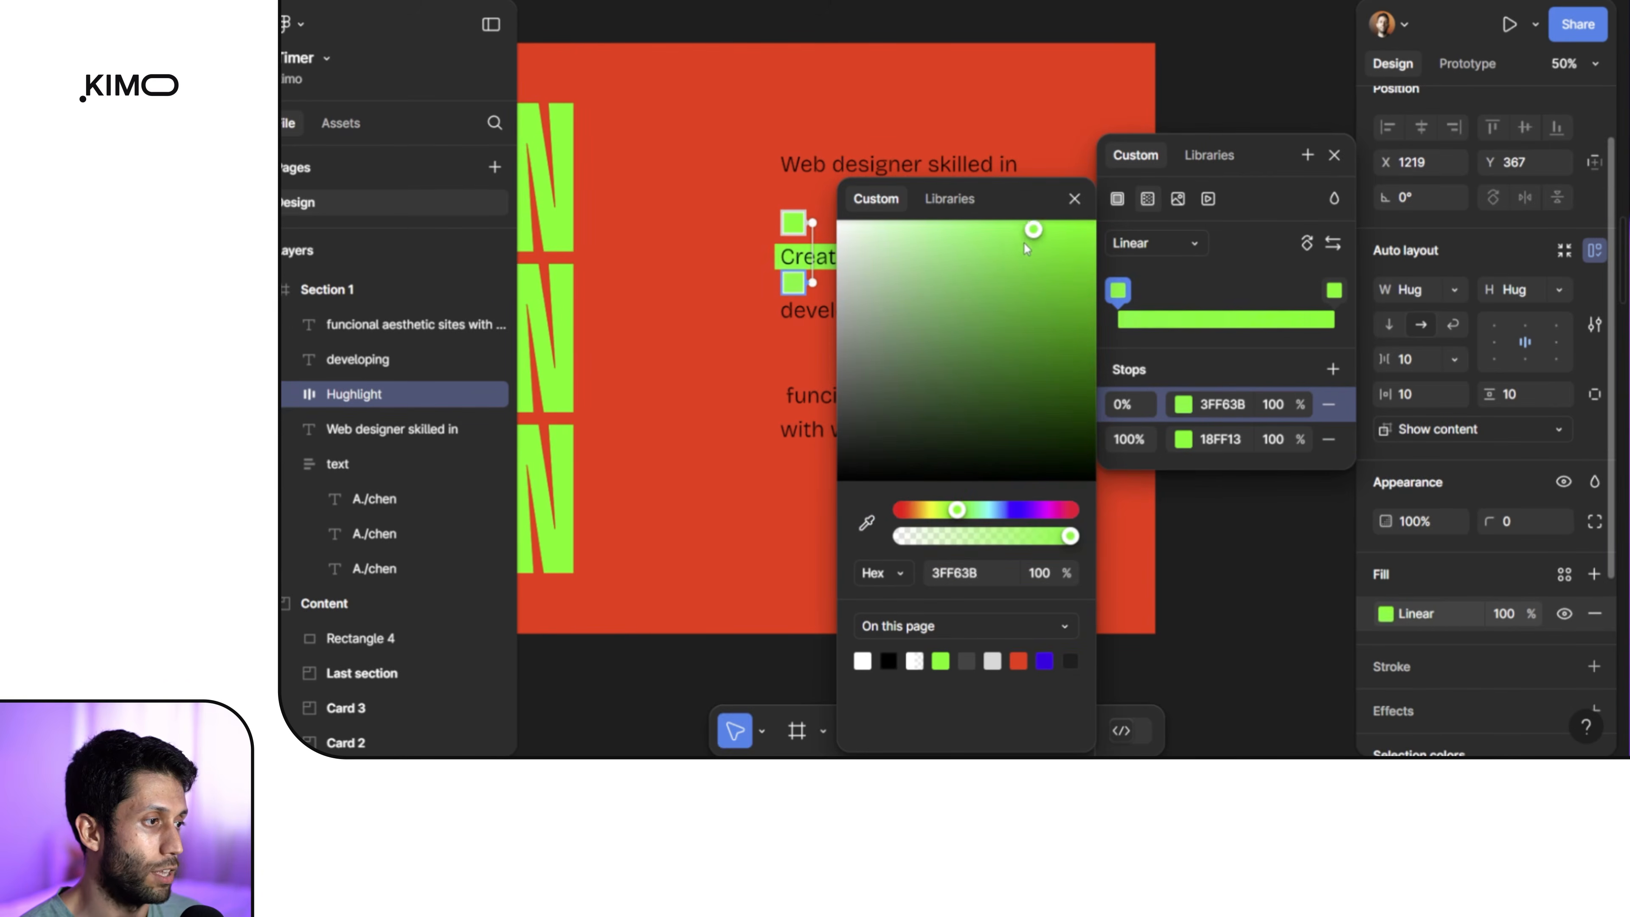
pyautogui.moveTo(979, 273); pyautogui.dragTo(922, 322)
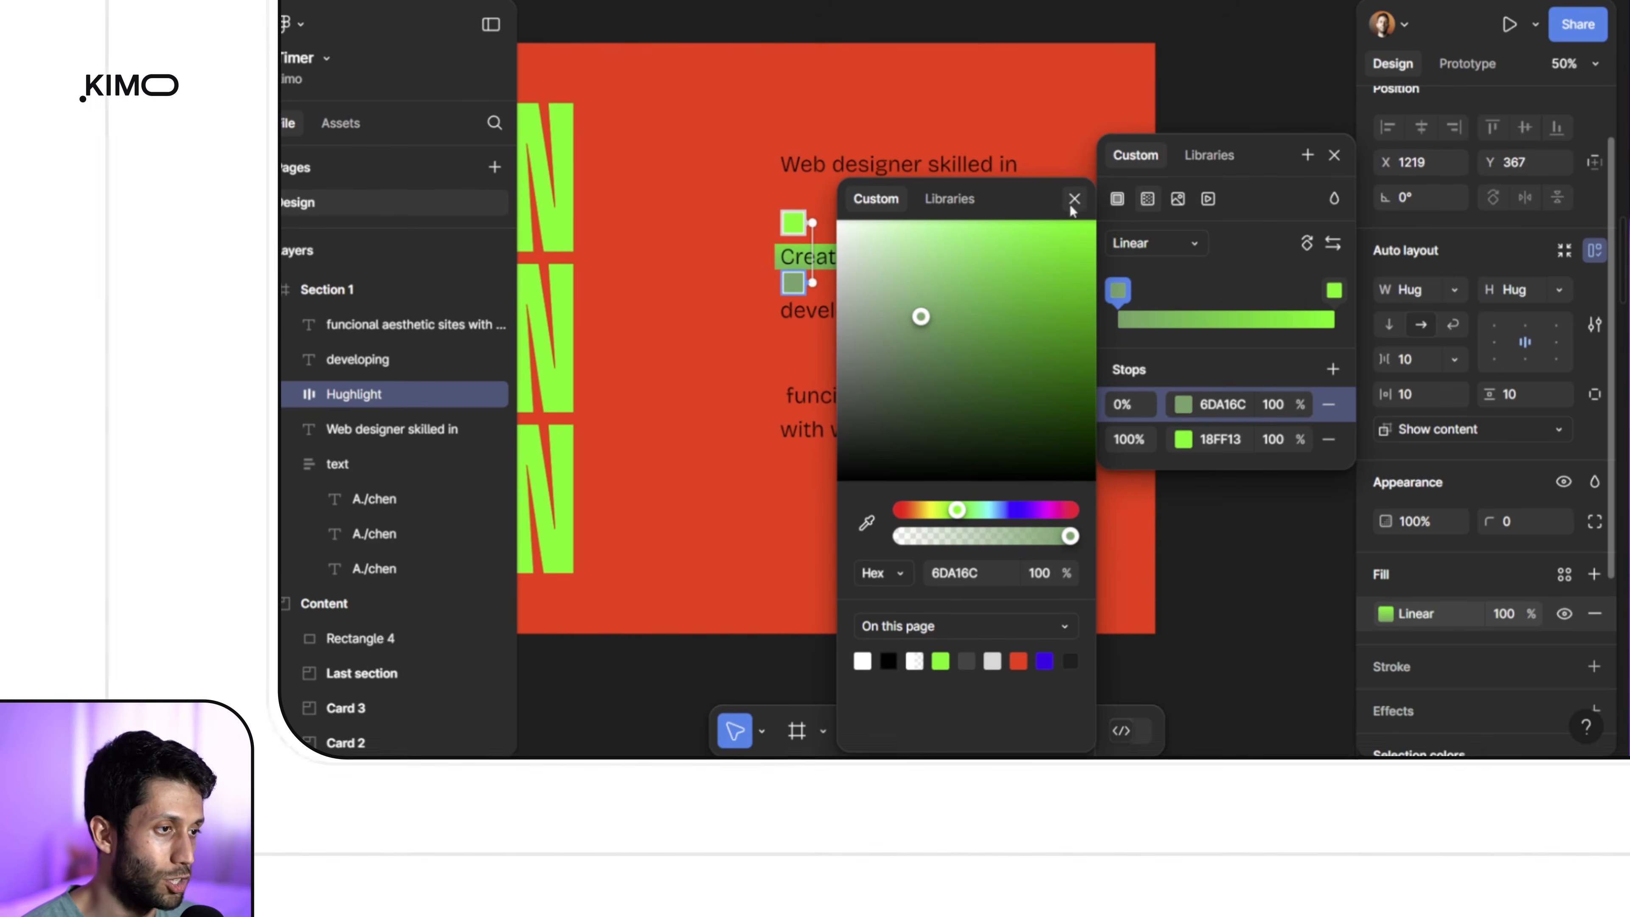
pyautogui.press('Escape')
pyautogui.press('Escape')
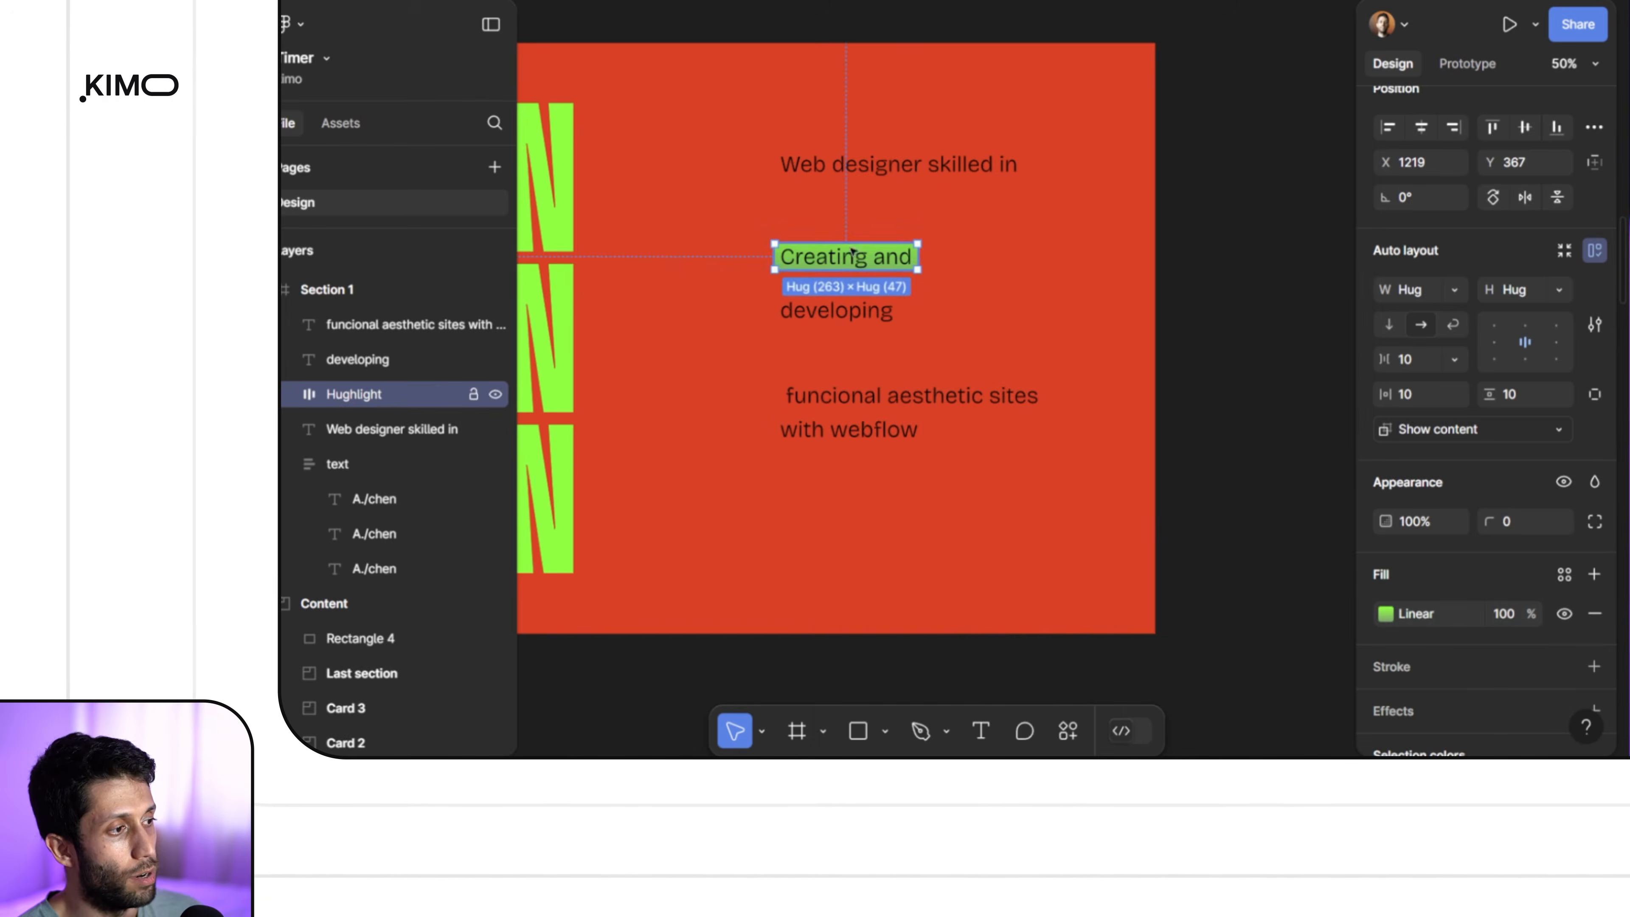
# Step: Change the font weight of the "Creating and" text inside the green frame to Bold
pyautogui.scroll(3, 834, 262)
pyautogui.scroll(2, 836, 263)
pyautogui.scroll(-4, 922, 291)
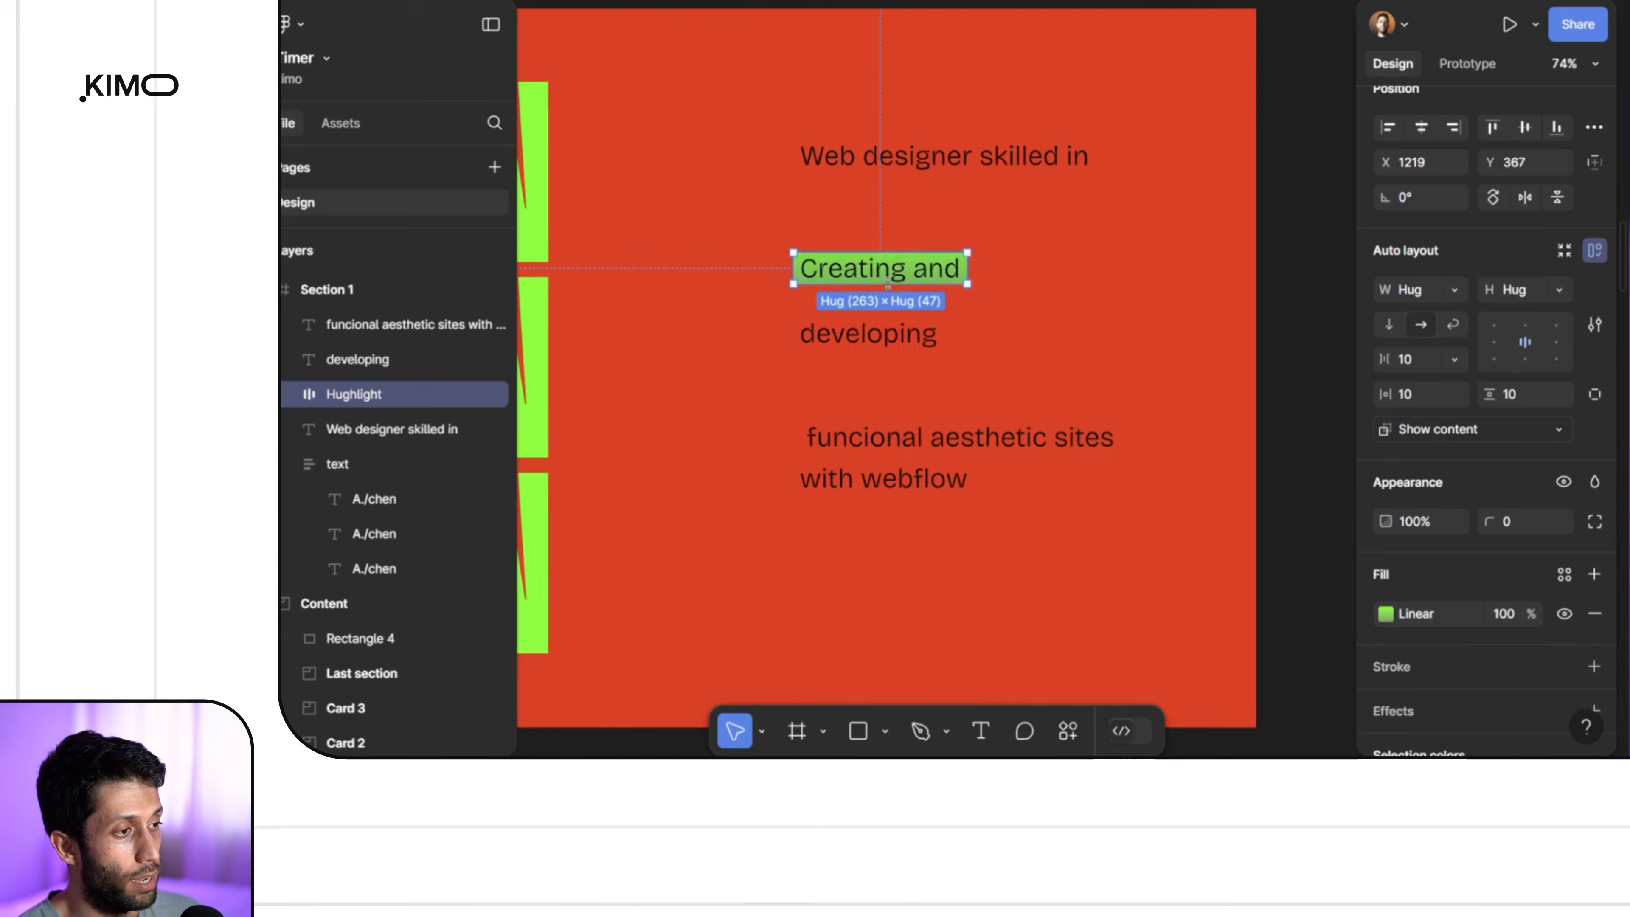
pyautogui.doubleClick(911, 273)
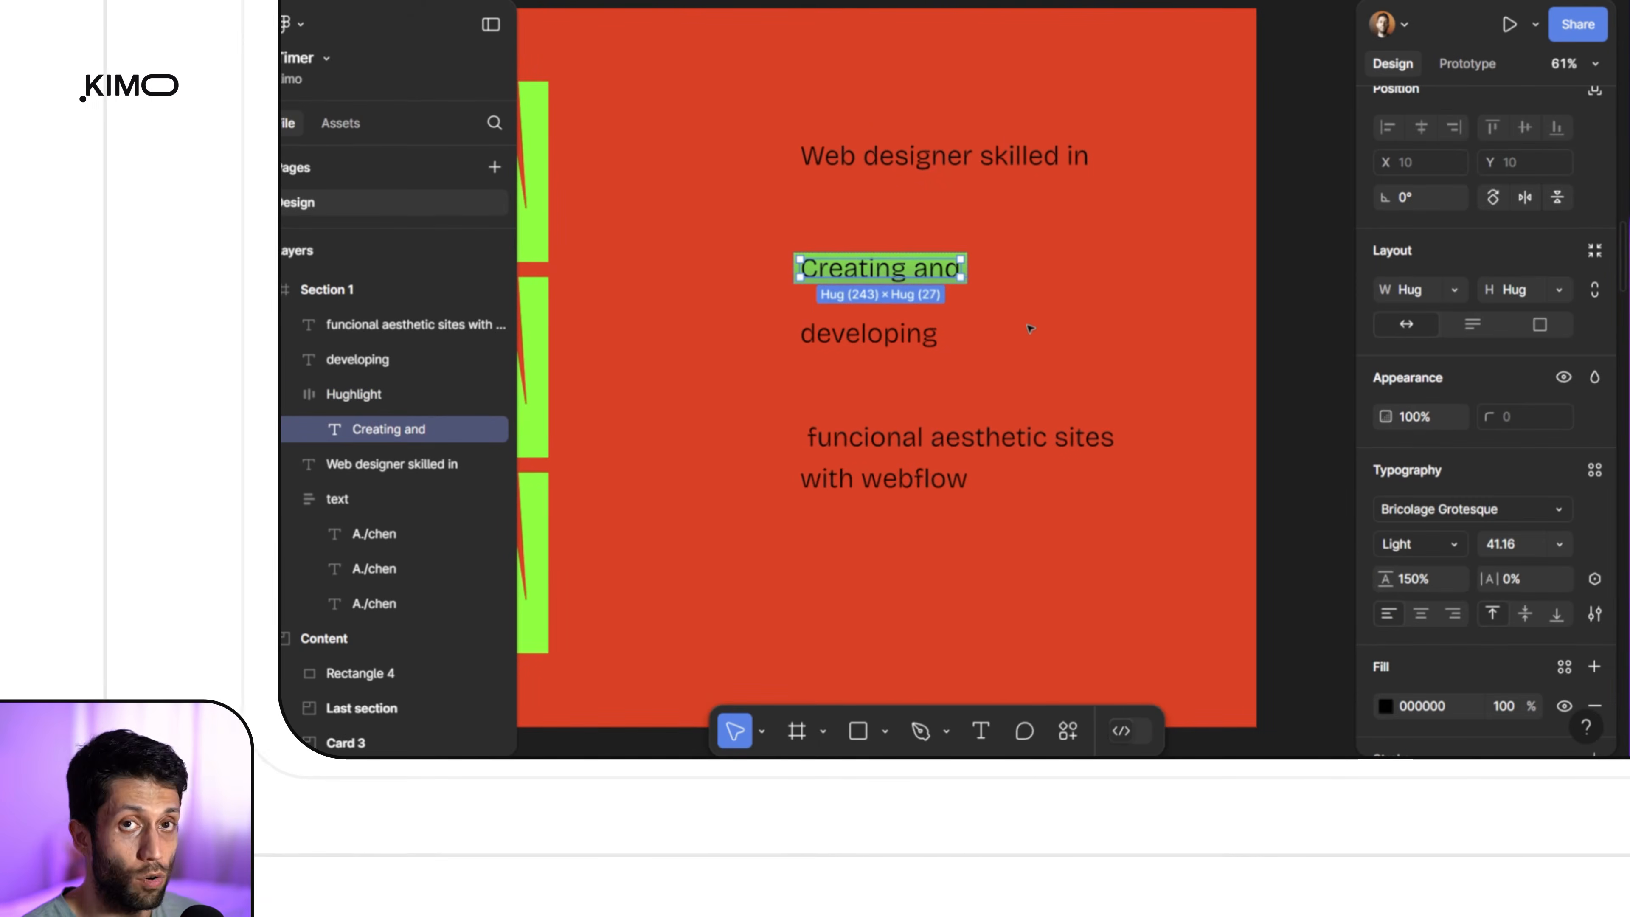
pyautogui.click(1455, 543)
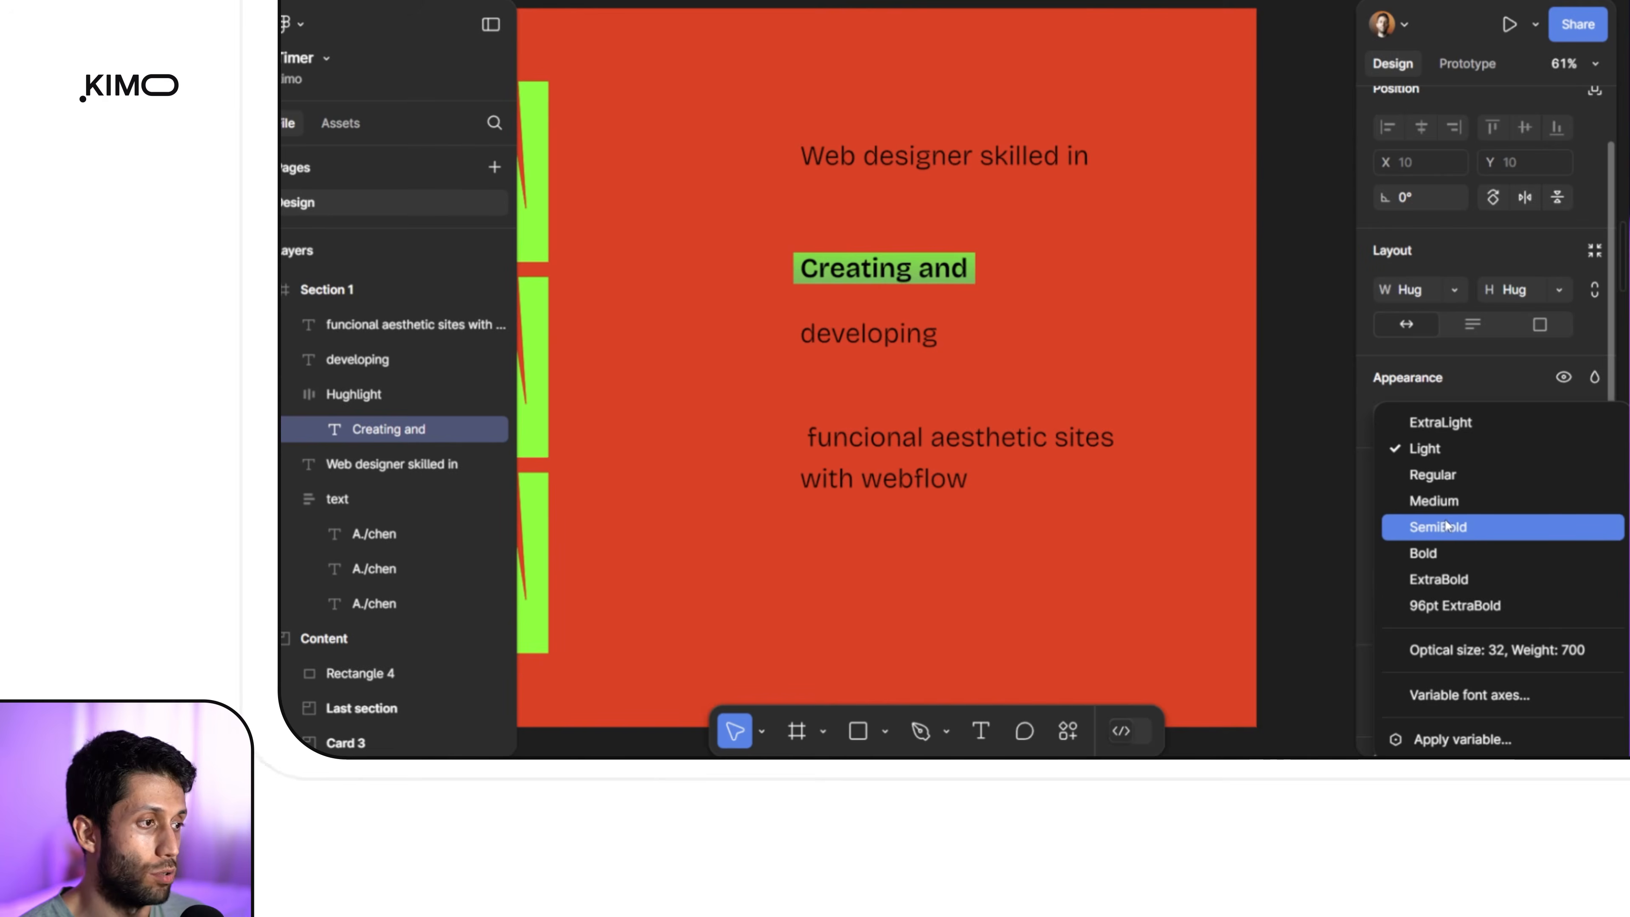
pyautogui.click(1449, 548)
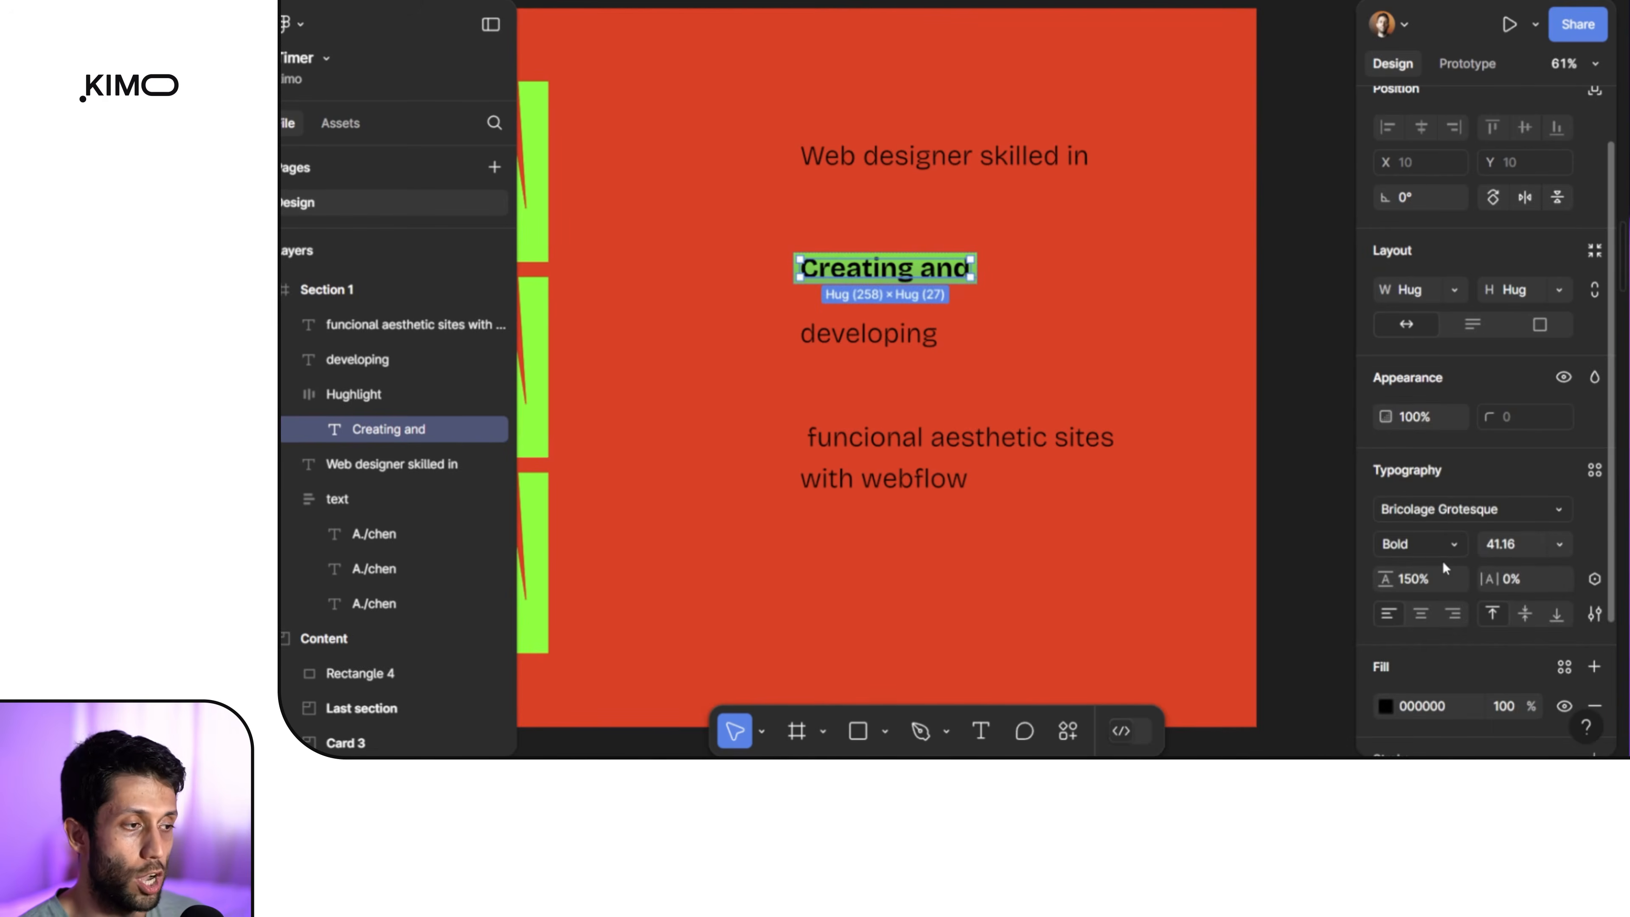
pyautogui.press('Escape')
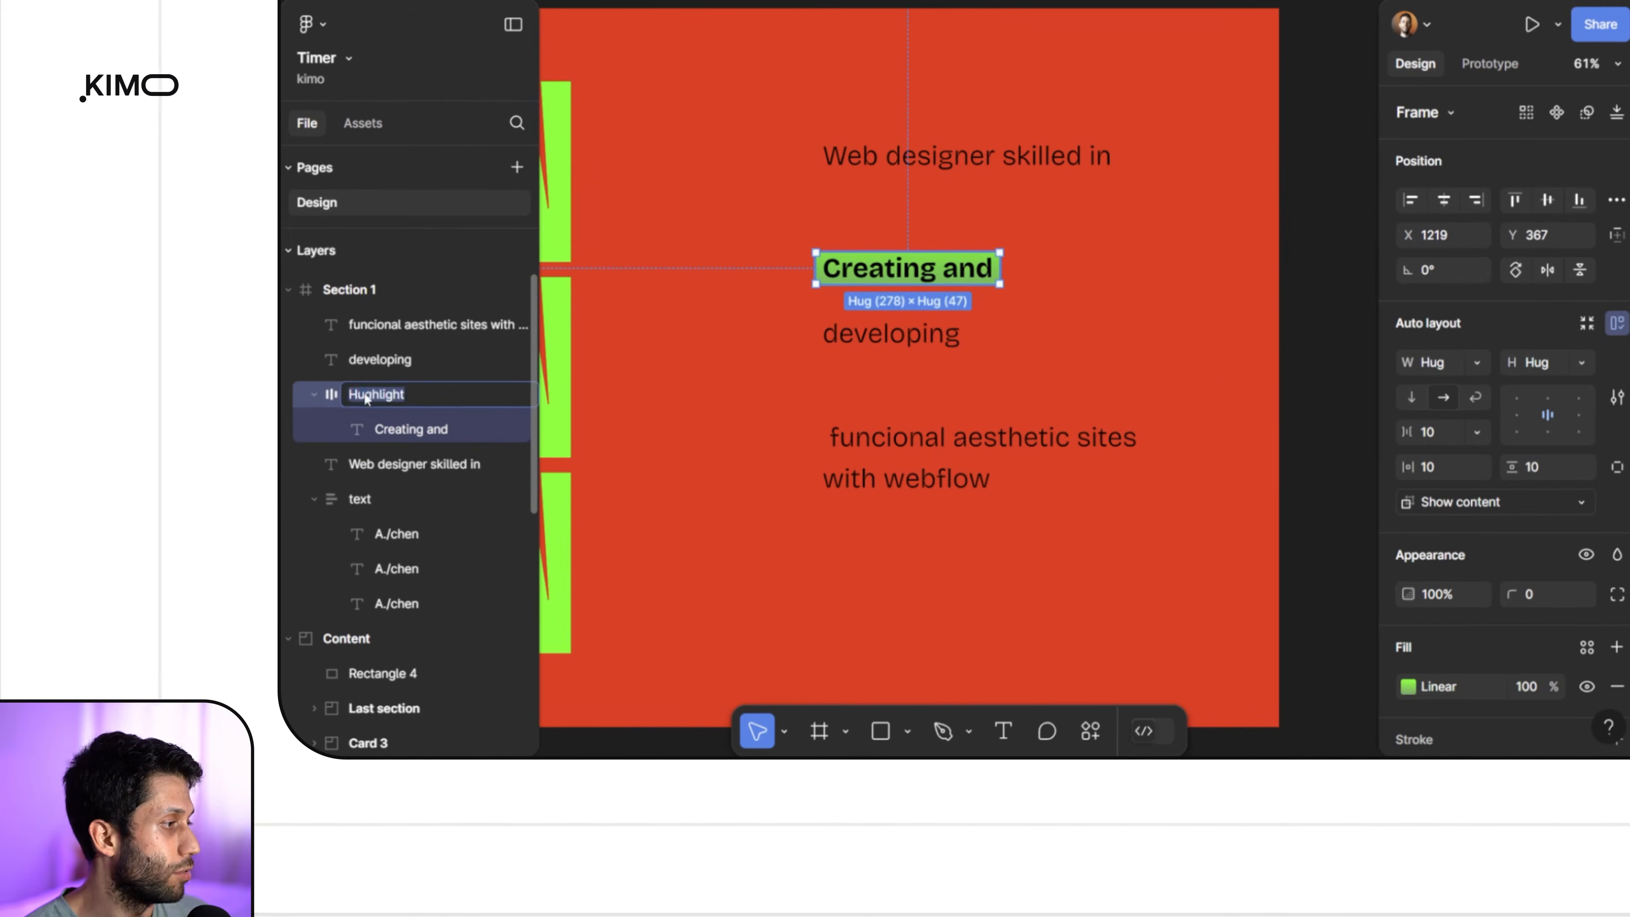
# Step: Correct the frame's name to "Highlight" and set its horizontal and vertical padding to 16
pyautogui.moveTo(1513, 467); pyautogui.dragTo(1524, 465)
pyautogui.click(1437, 467)
pyautogui.write('16')
pyautogui.press('Return')
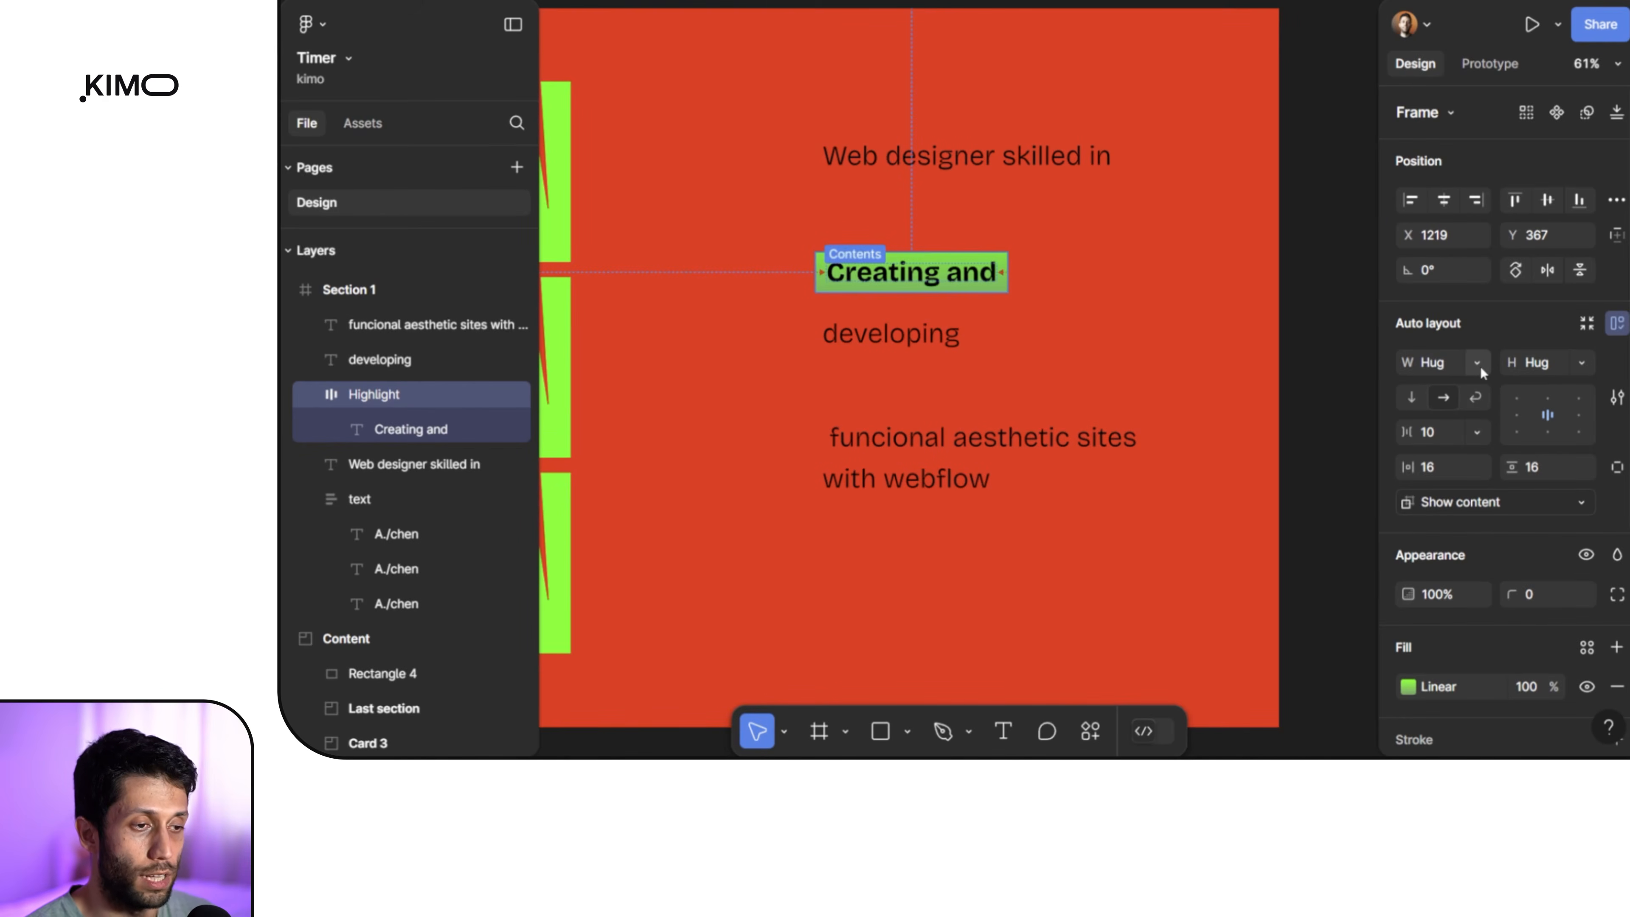
# Step: Test how the highlight frame hugs its text by entering "sdfsdfsdfsdfsdf", and undo the text change
pyautogui.doubleClick(942, 277)
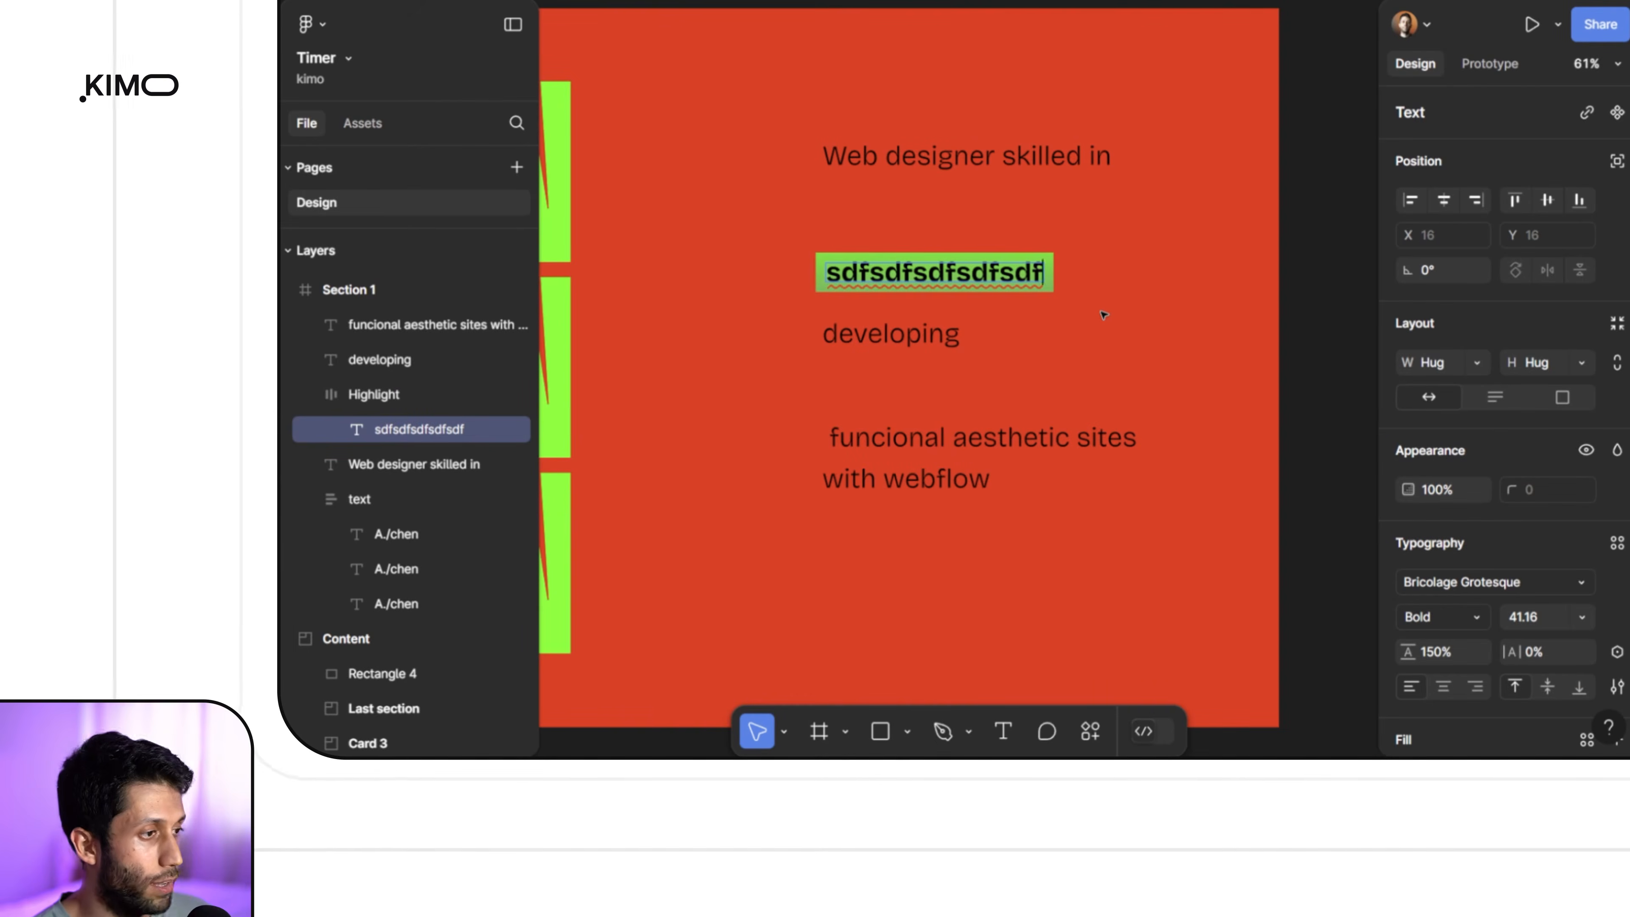
pyautogui.hotkey('ctrl', 'z')
pyautogui.hotkey('ctrl', 'z')
# Step: Round the corners of the highlight frame with a radius of 16
pyautogui.click(1002, 268)
pyautogui.moveTo(1513, 592); pyautogui.dragTo(571, 542)
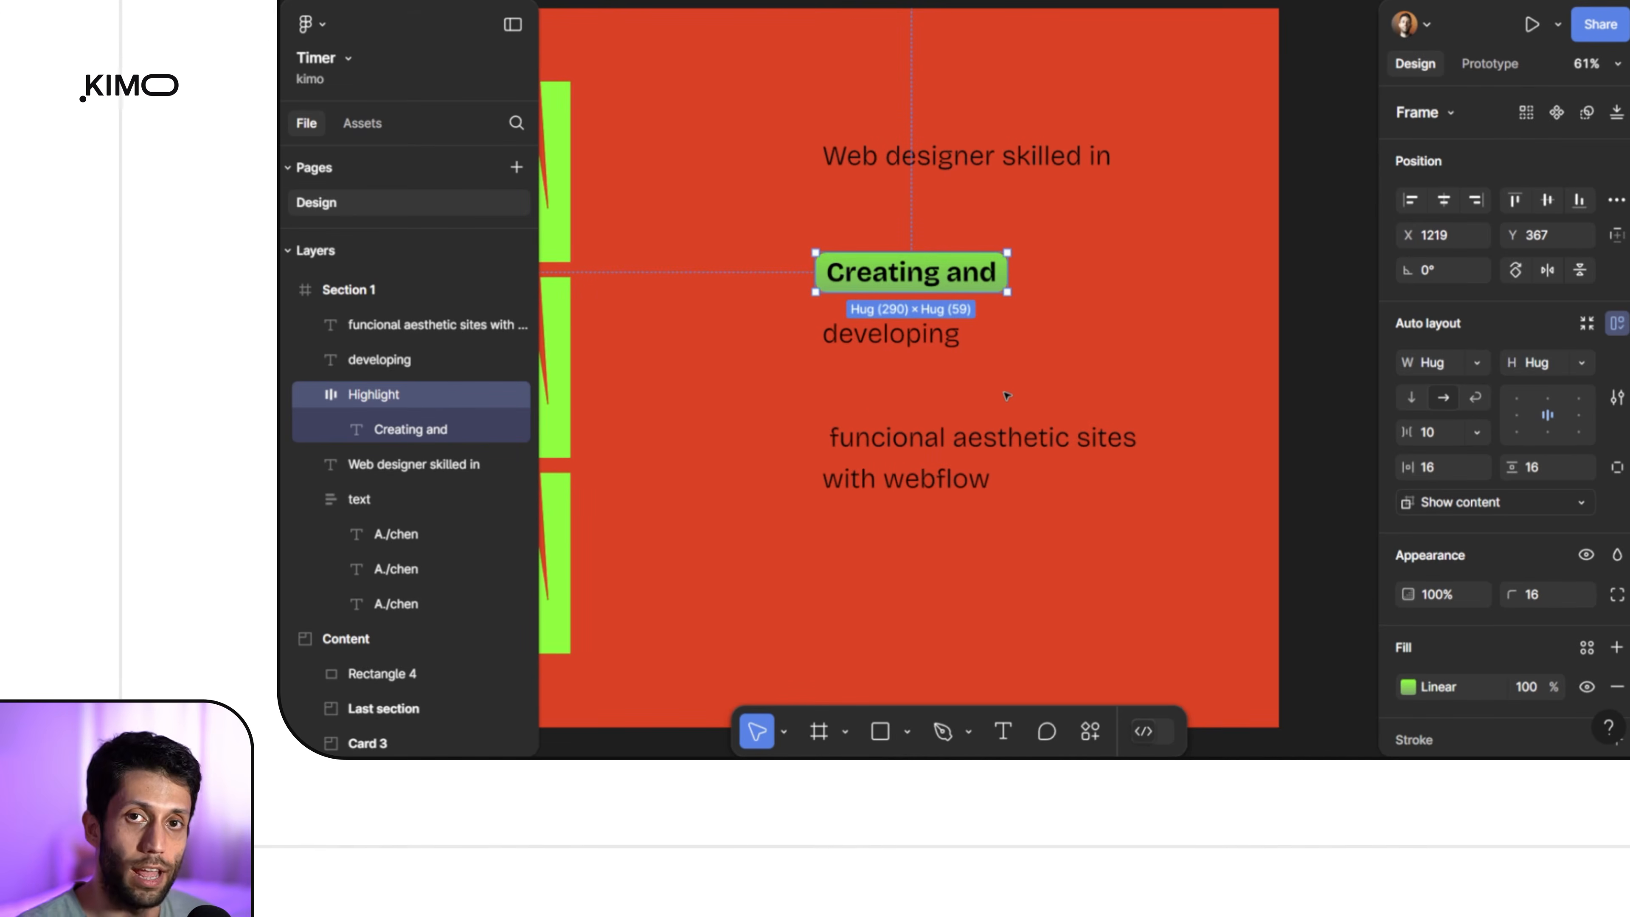
pyautogui.click(1021, 353)
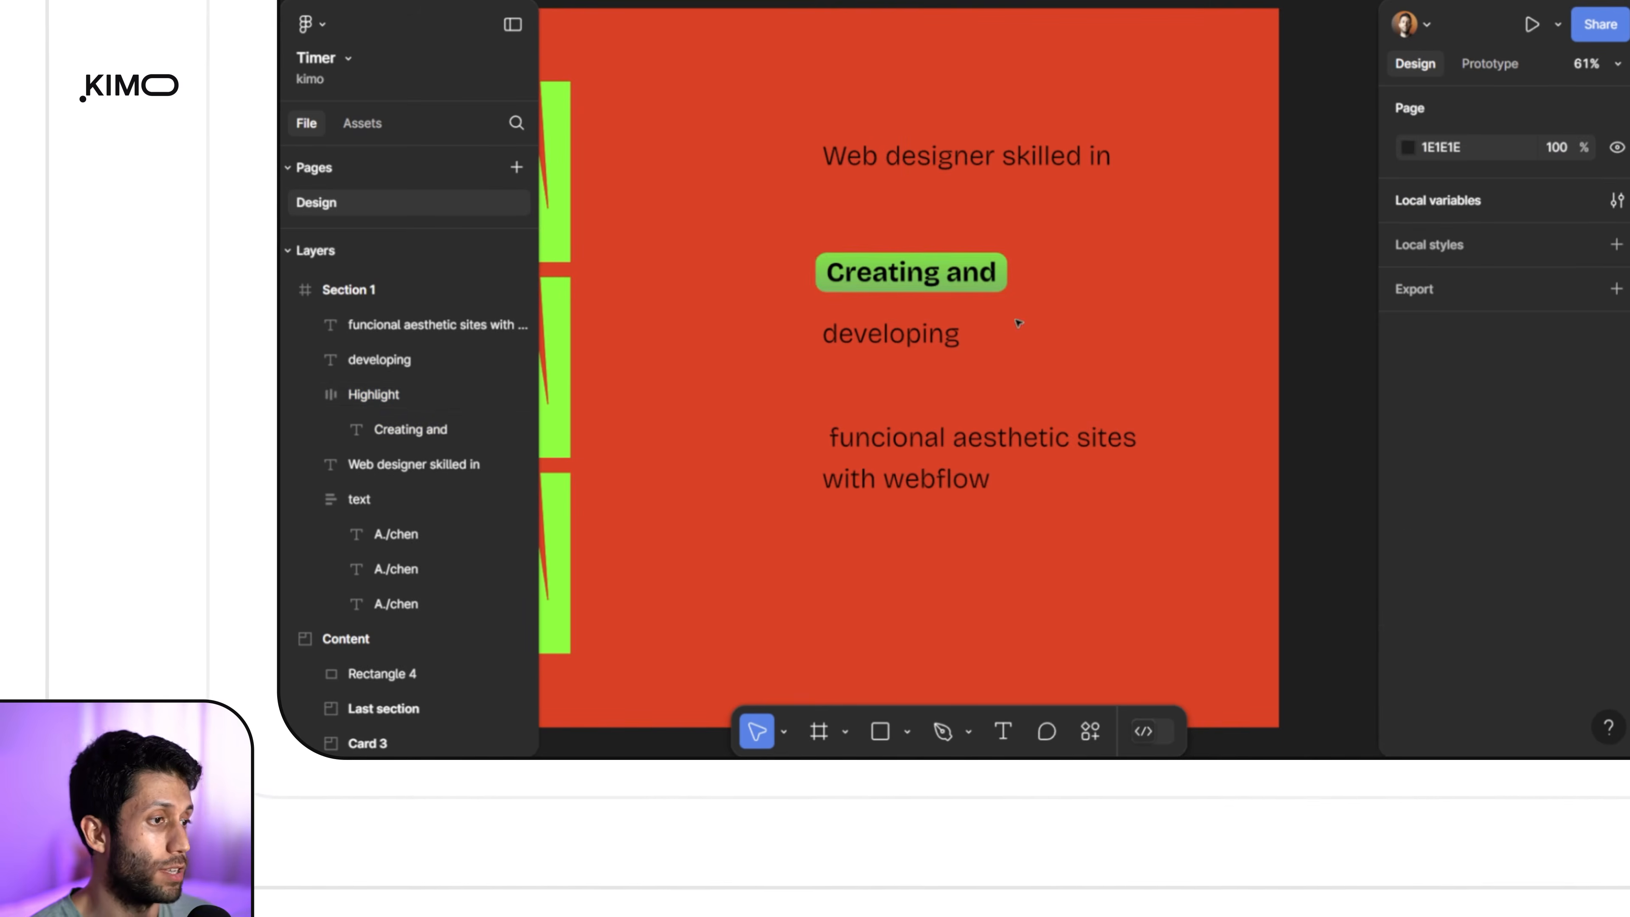
# Step: Tighten the letter spacing of the highlighted "Creating and" text to -4% and reselect its surrounding frame
pyautogui.click(912, 274)
pyautogui.doubleClick(912, 275)
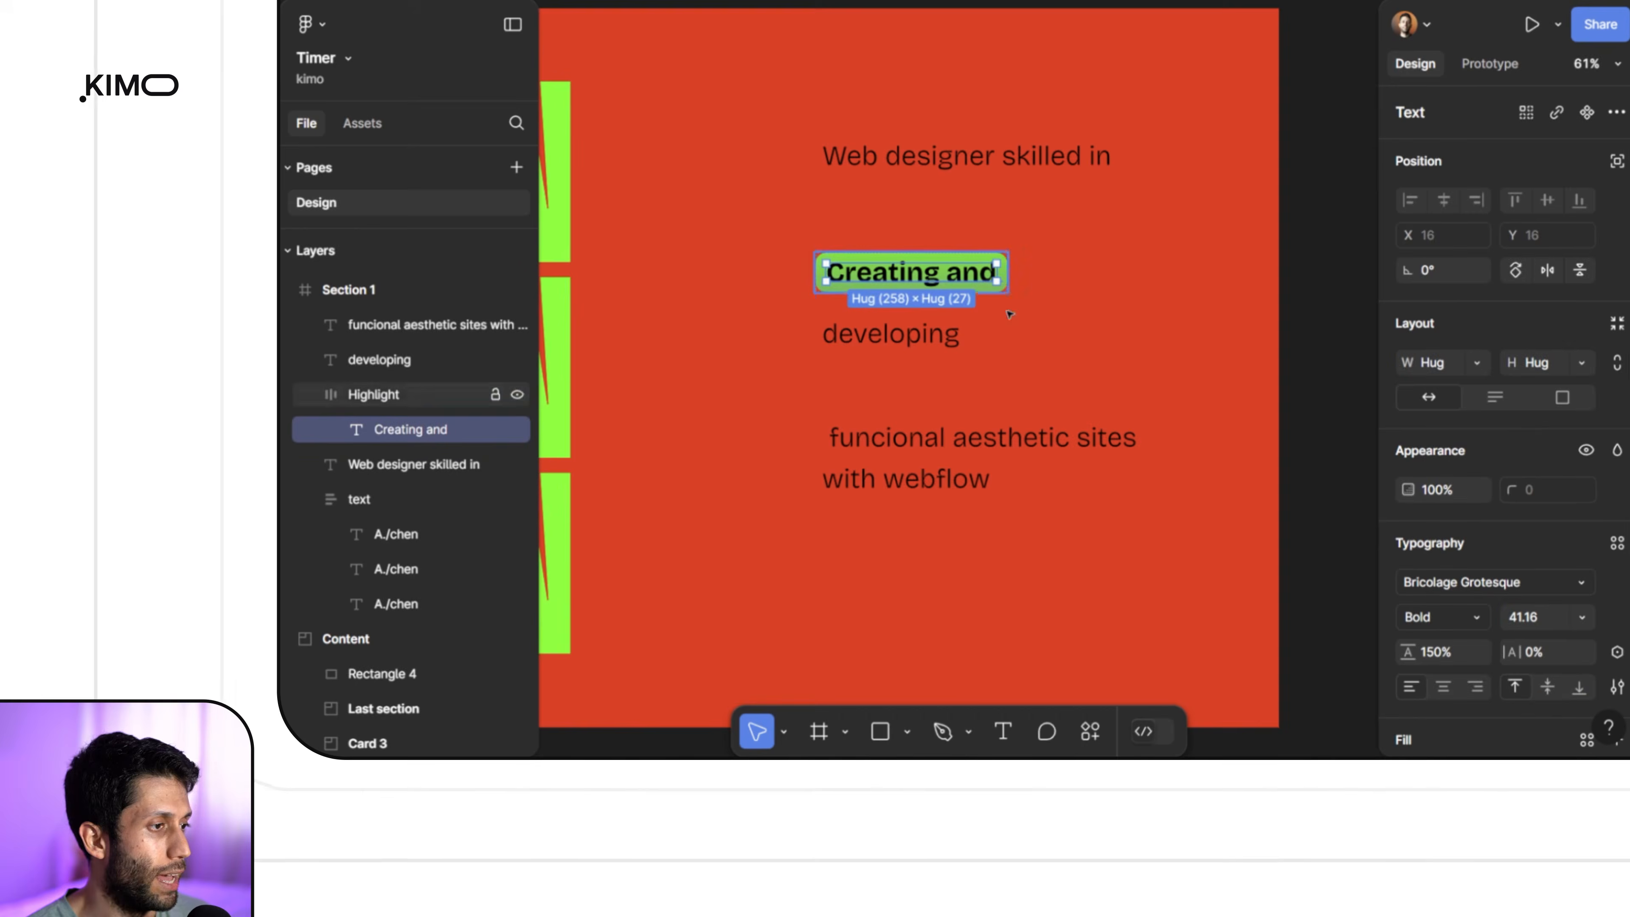
pyautogui.moveTo(1520, 653); pyautogui.dragTo(1510, 656)
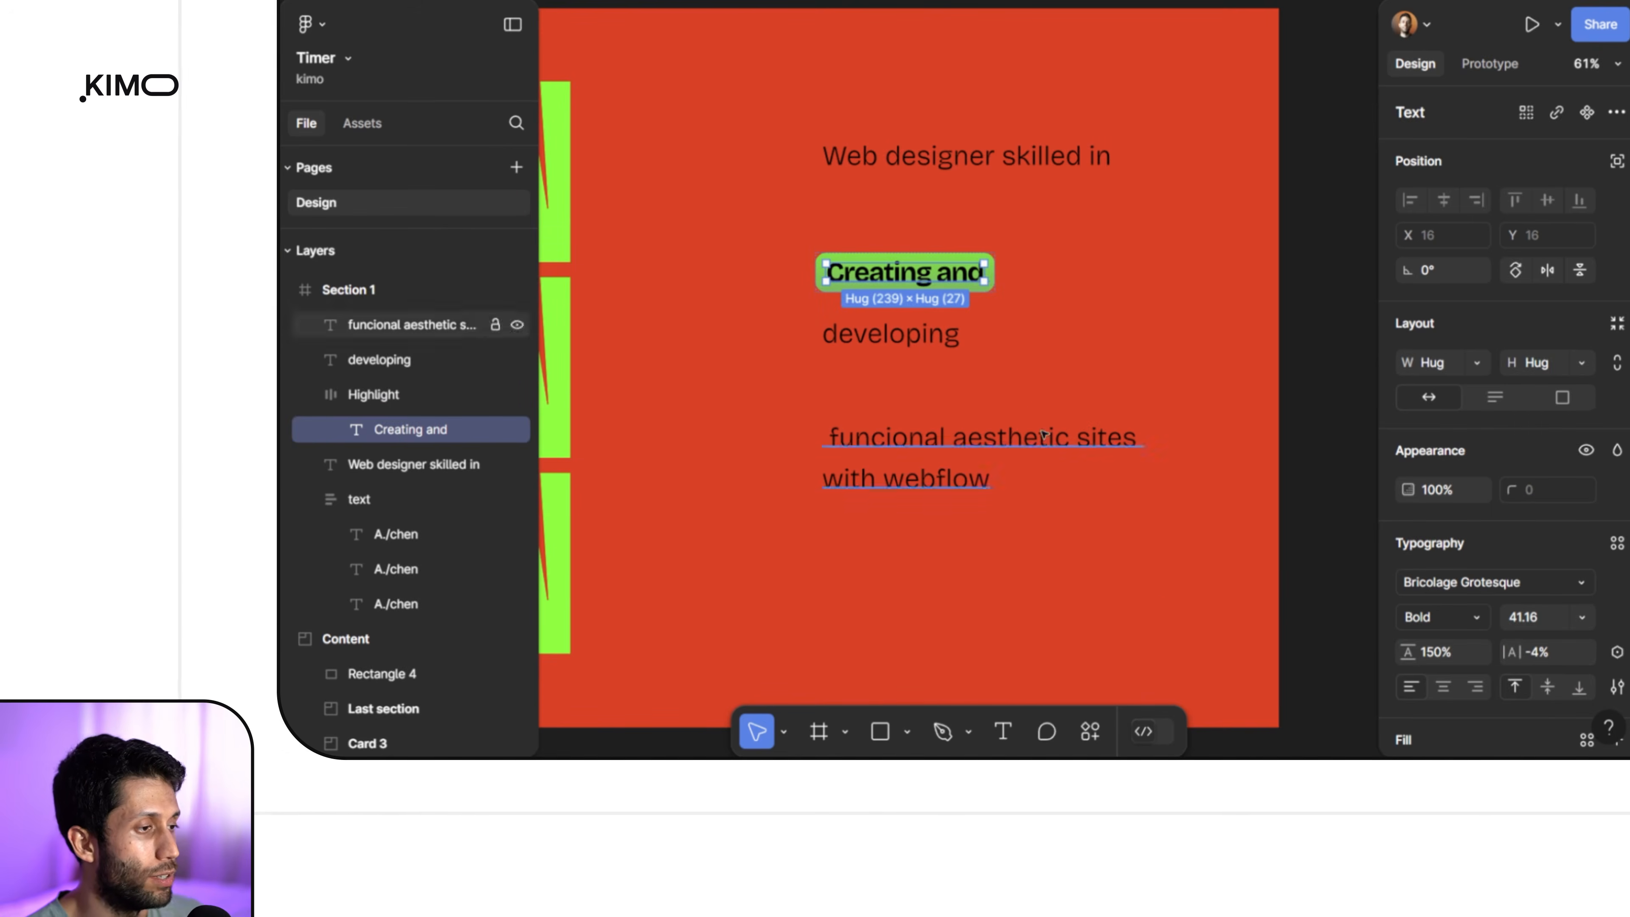
pyautogui.press('Escape')
pyautogui.click(926, 283)
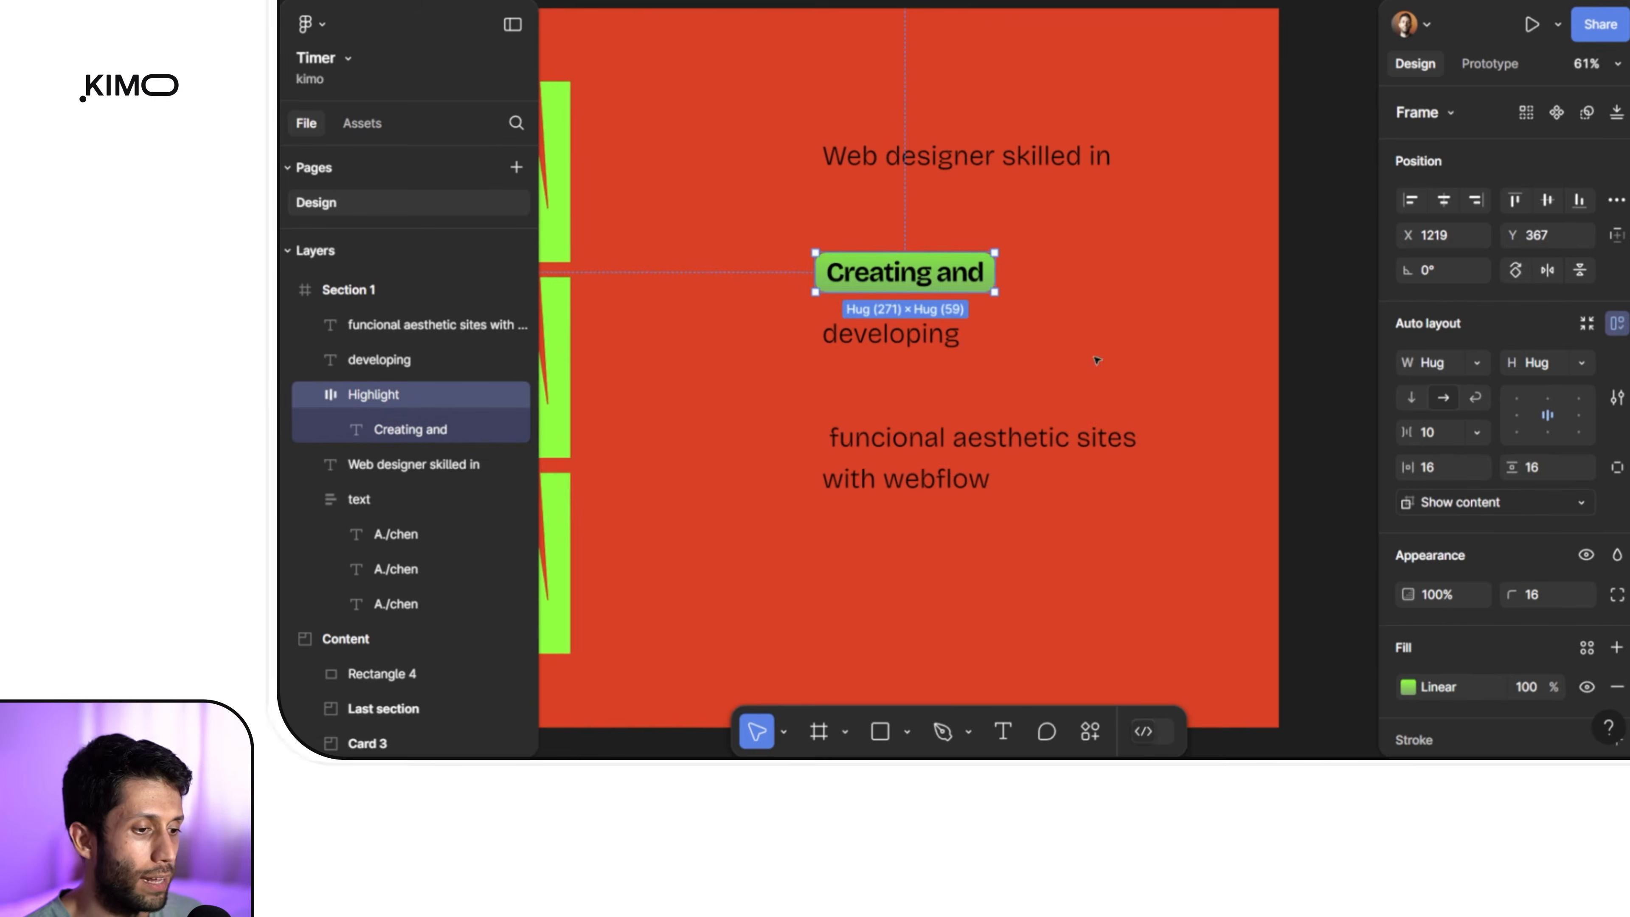
# Step: Soften the highlight frame's drop shadow with a blur of 22.2, 10% opacity and a vertical offset of 0
pyautogui.scroll(-3, 1406, 582)
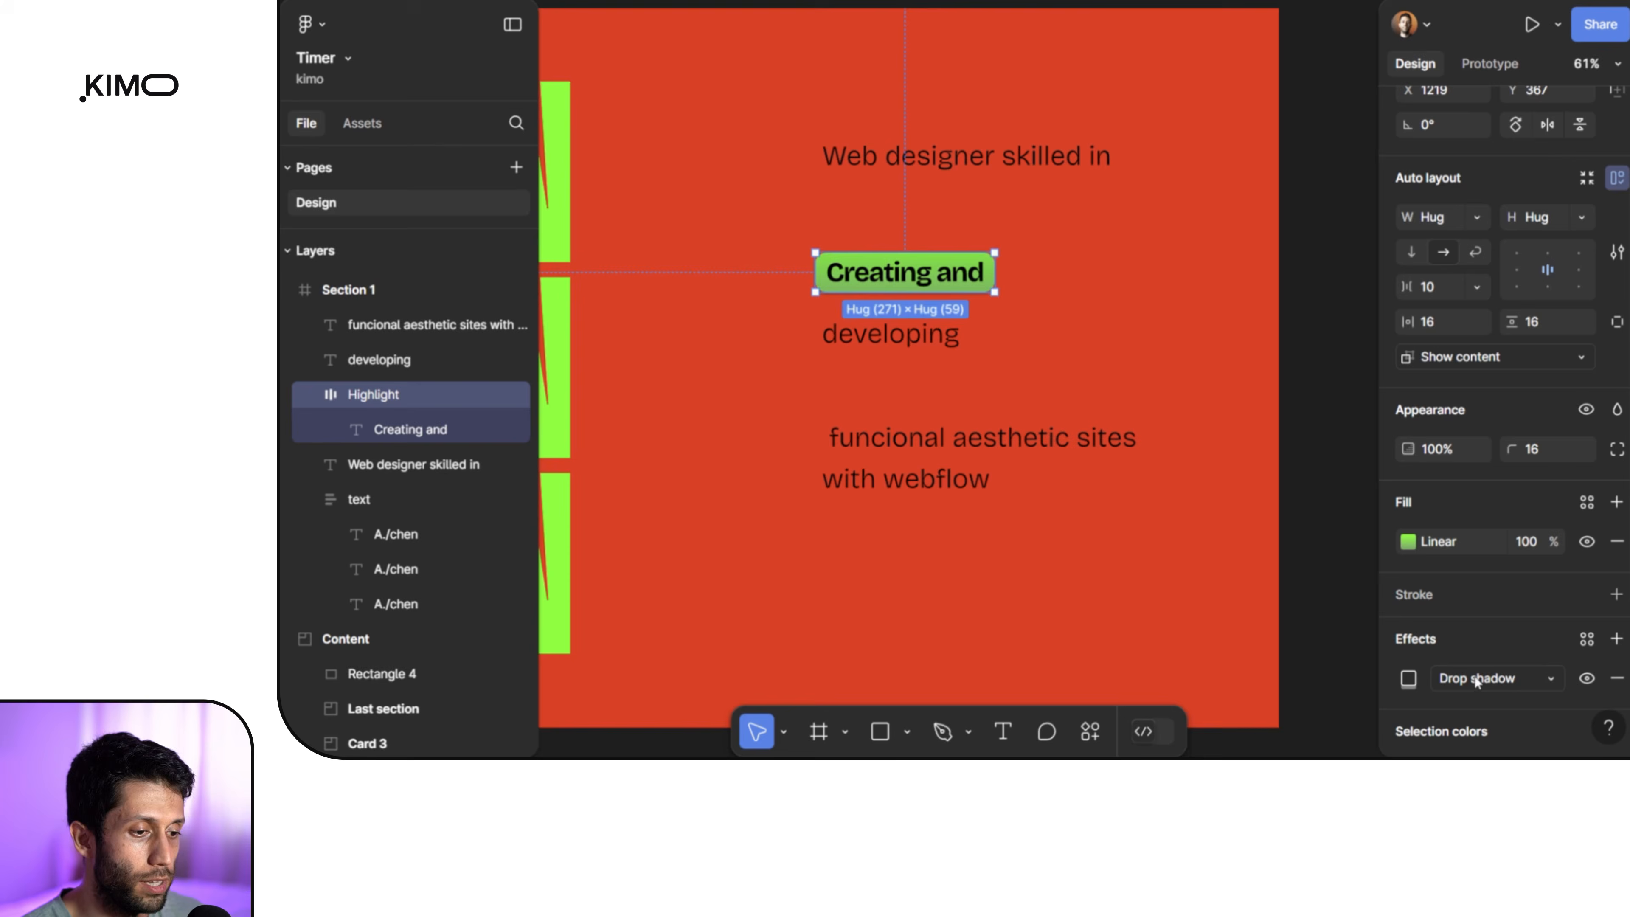
pyautogui.click(1408, 678)
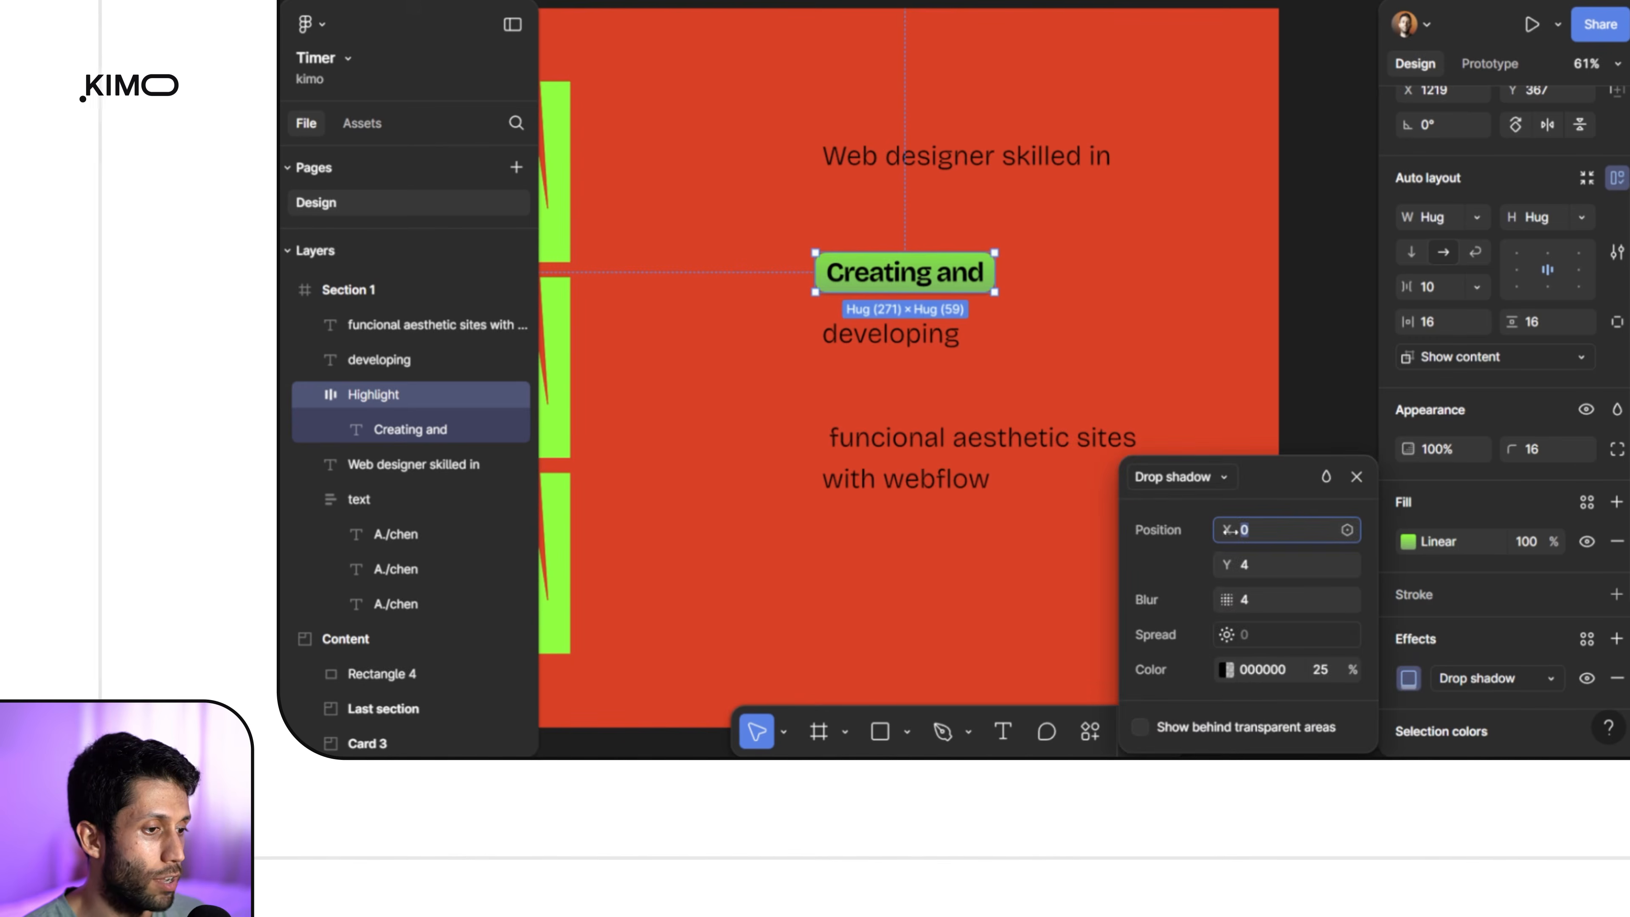
pyautogui.moveTo(1221, 602); pyautogui.dragTo(1618, 604)
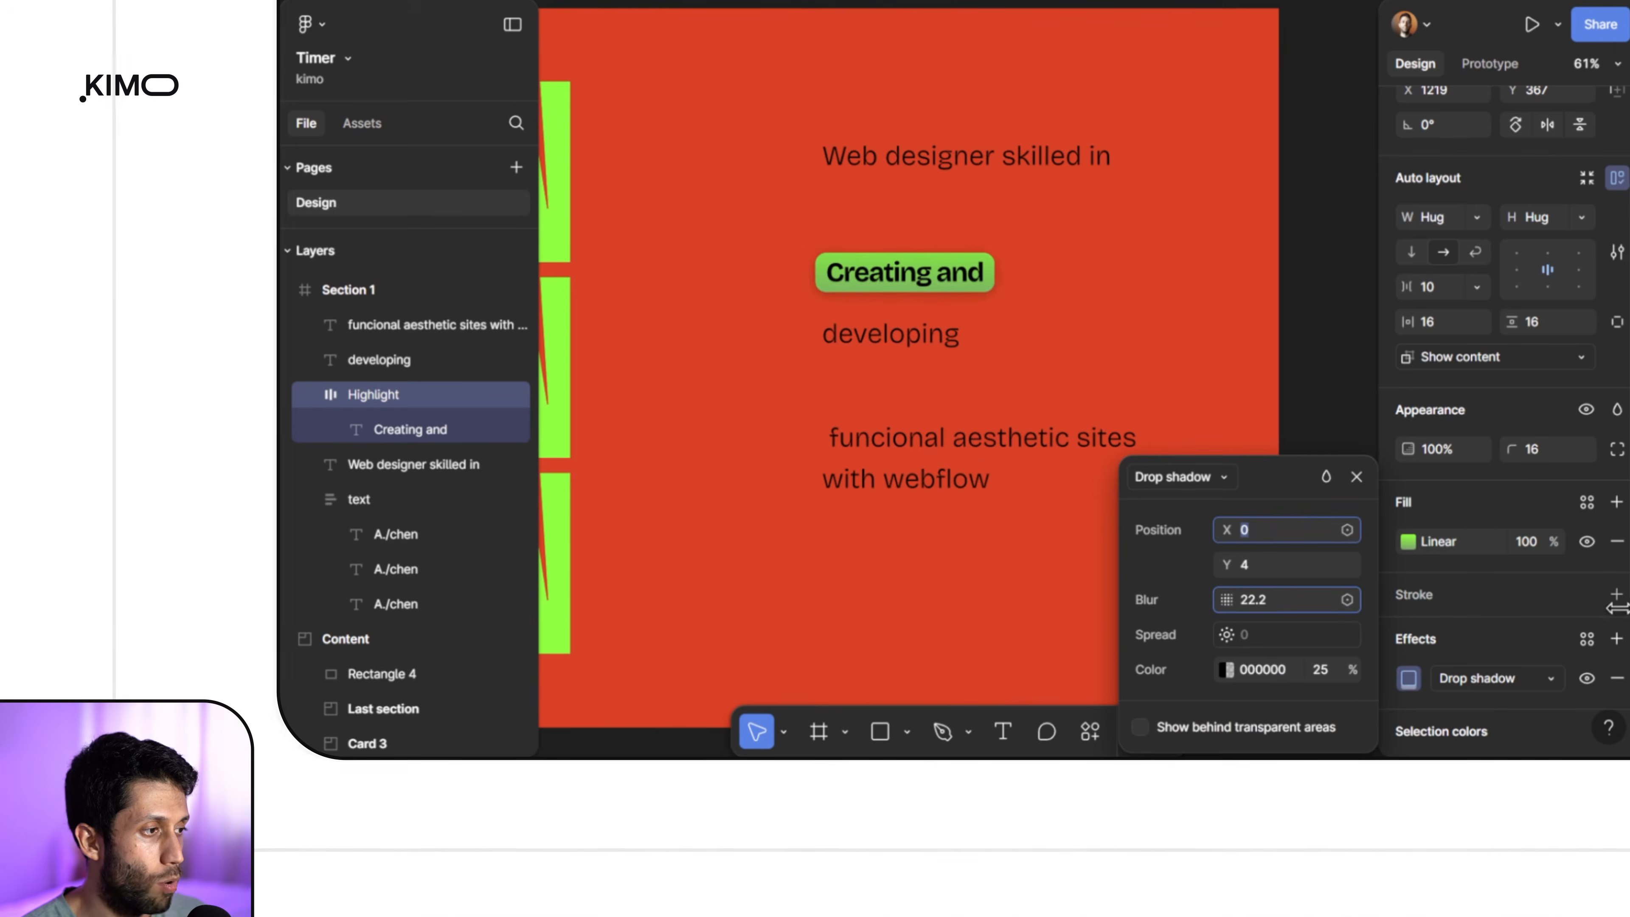
pyautogui.click(1317, 671)
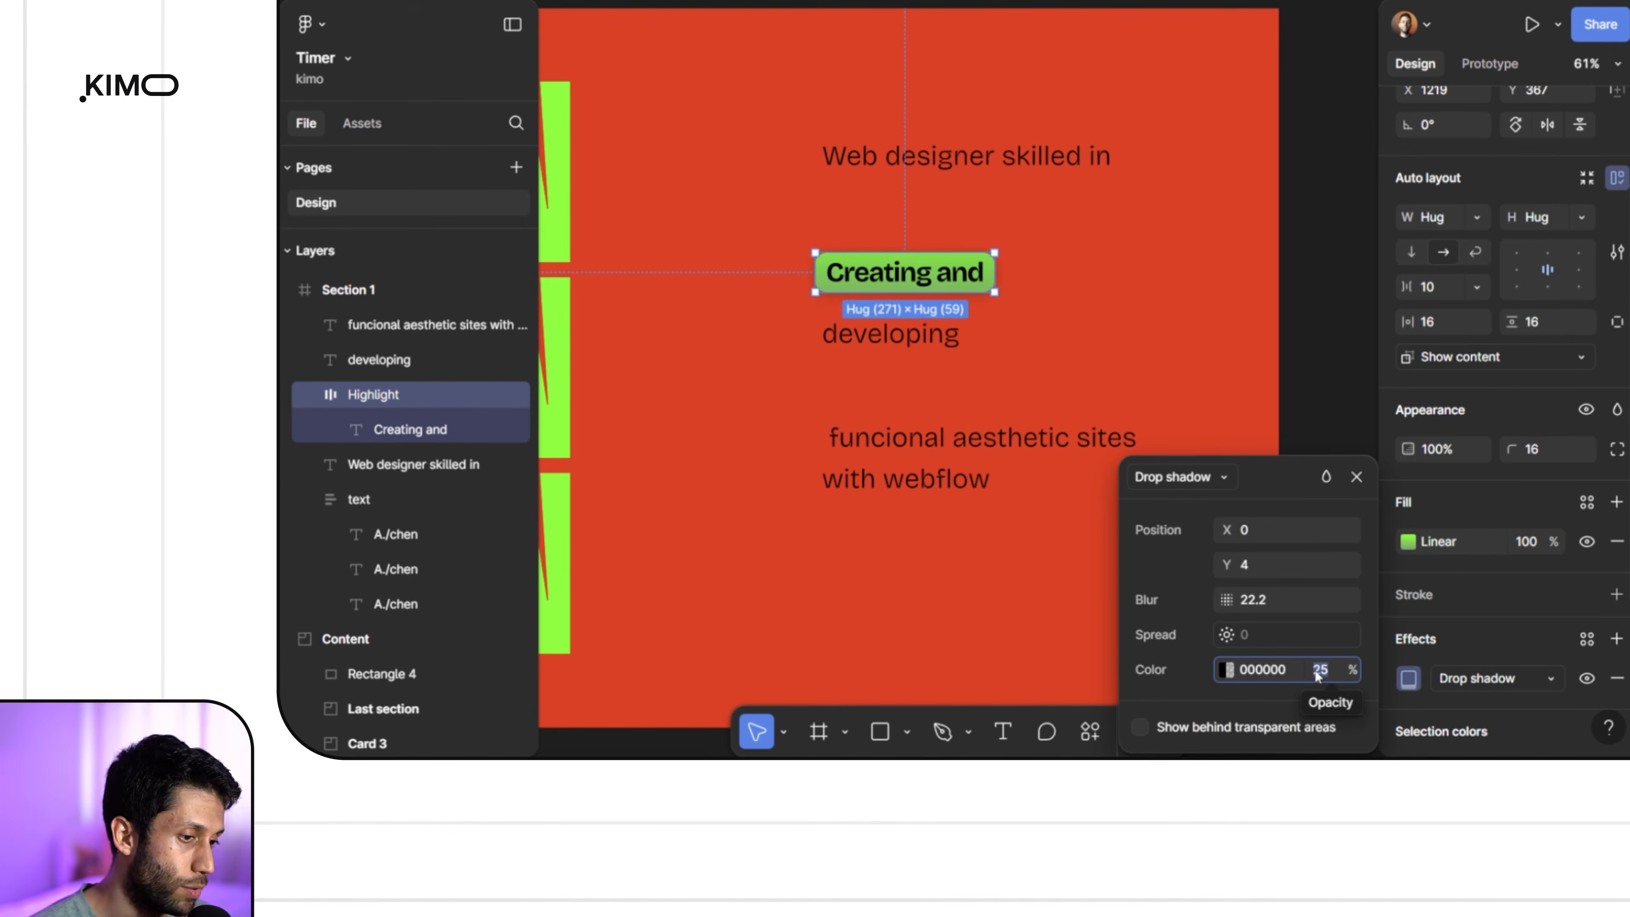
pyautogui.write('10')
pyautogui.press('Return')
pyautogui.click(1259, 572)
pyautogui.write('0')
pyautogui.press('Return')
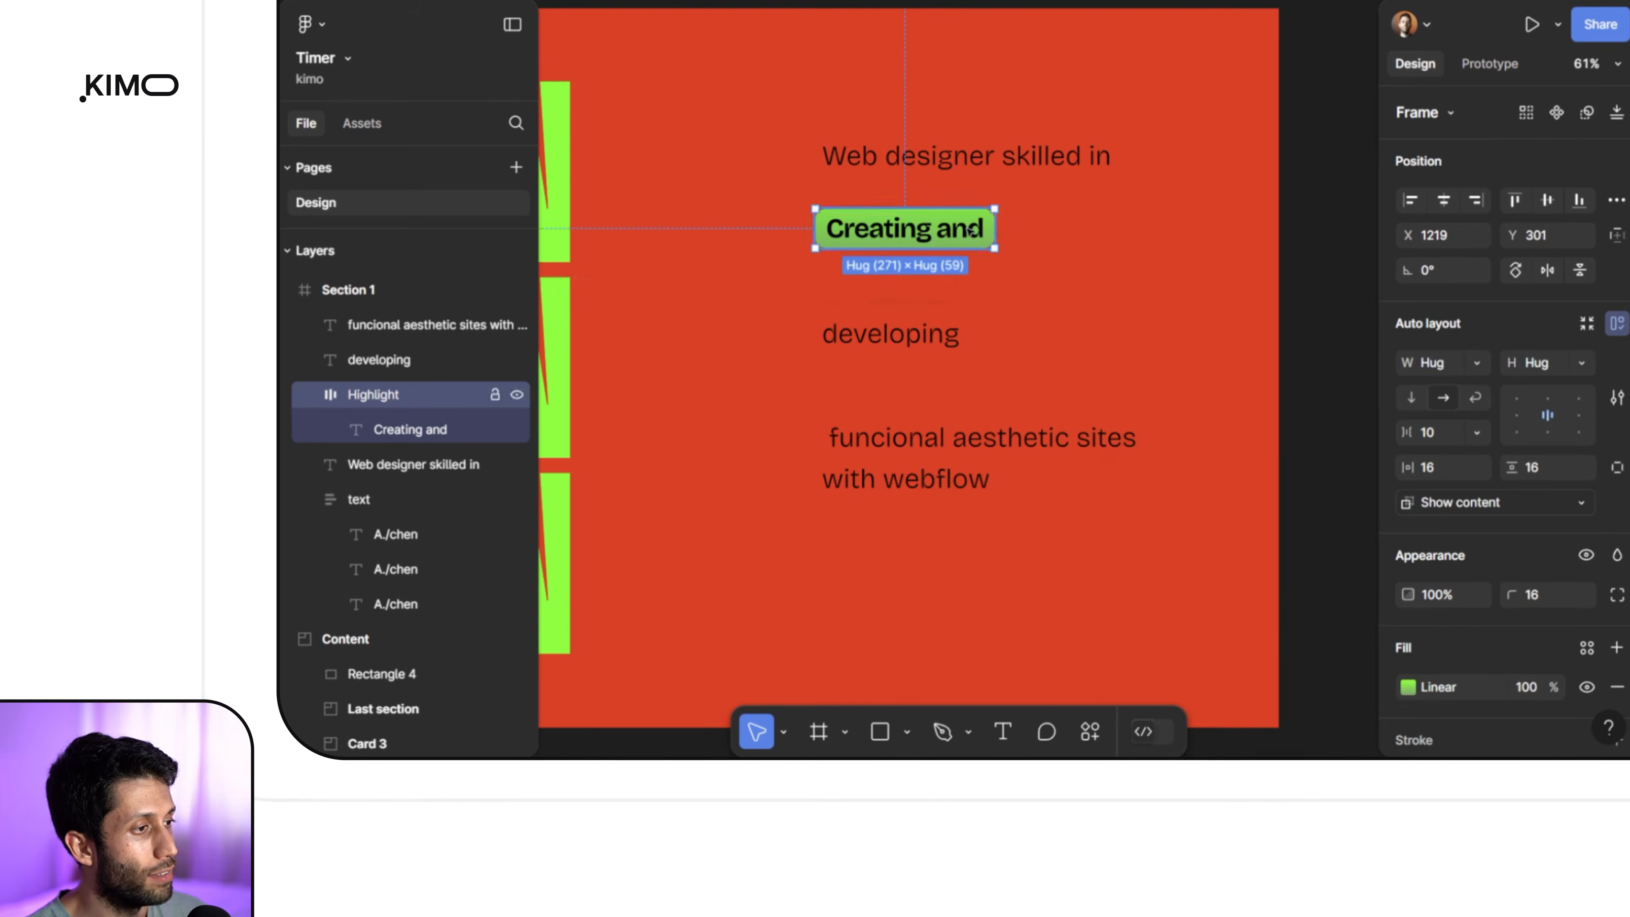
# Step: Duplicate the highlight frame directly below the first and use it for "developing" in bold, replacing the plain text
pyautogui.moveTo(965, 234); pyautogui.dragTo(965, 273)
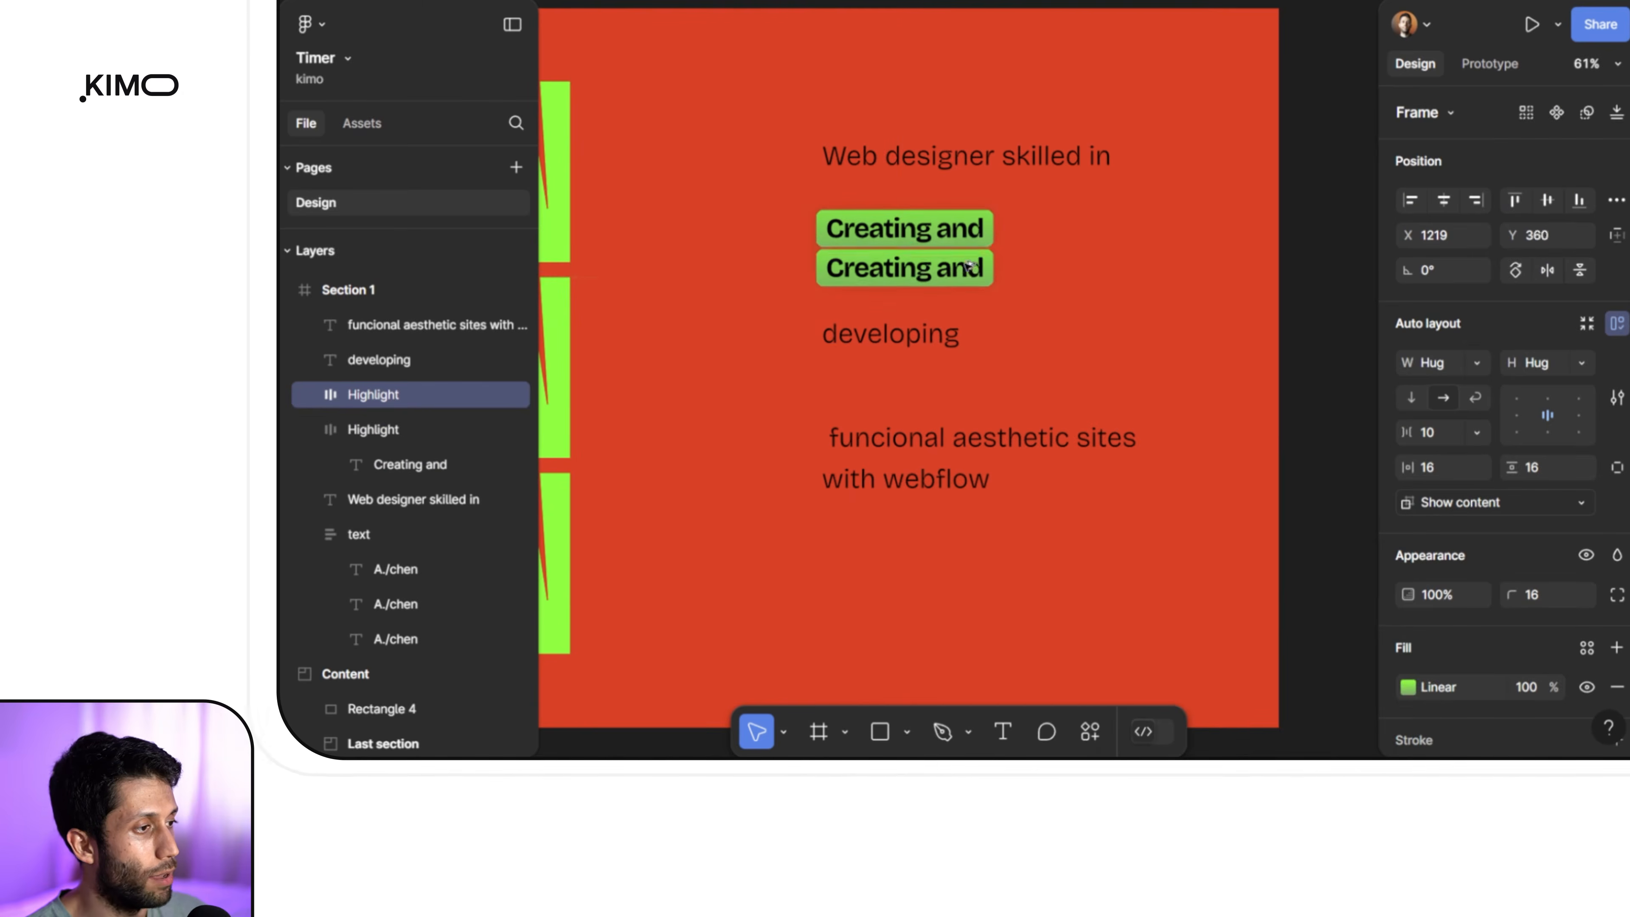
pyautogui.click(937, 337)
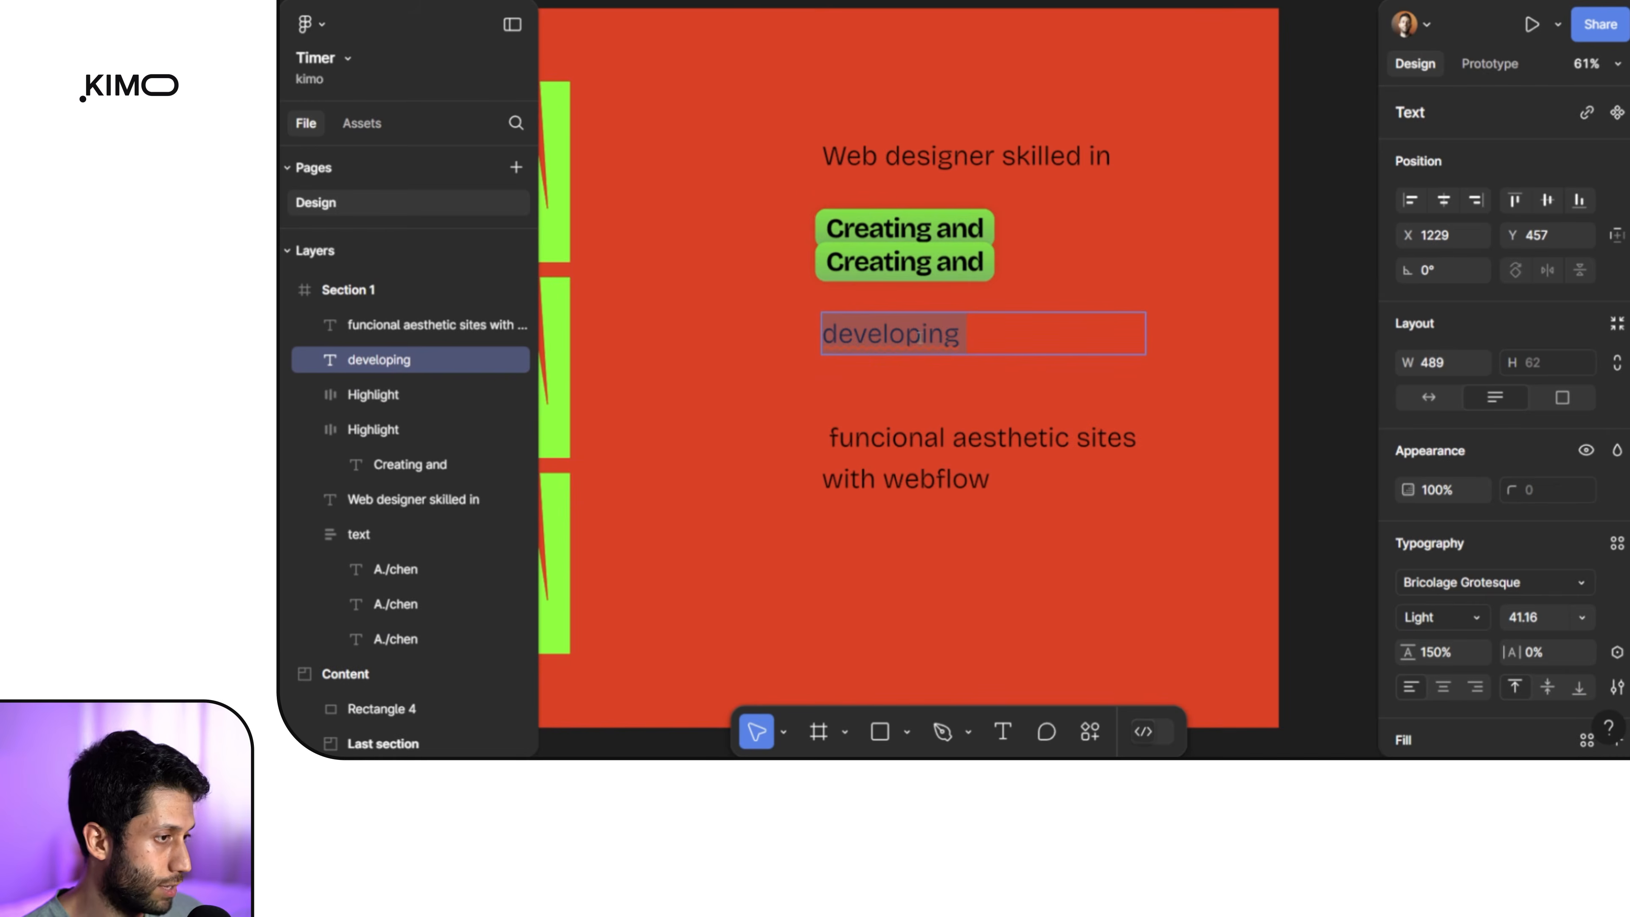
pyautogui.doubleClick(872, 270)
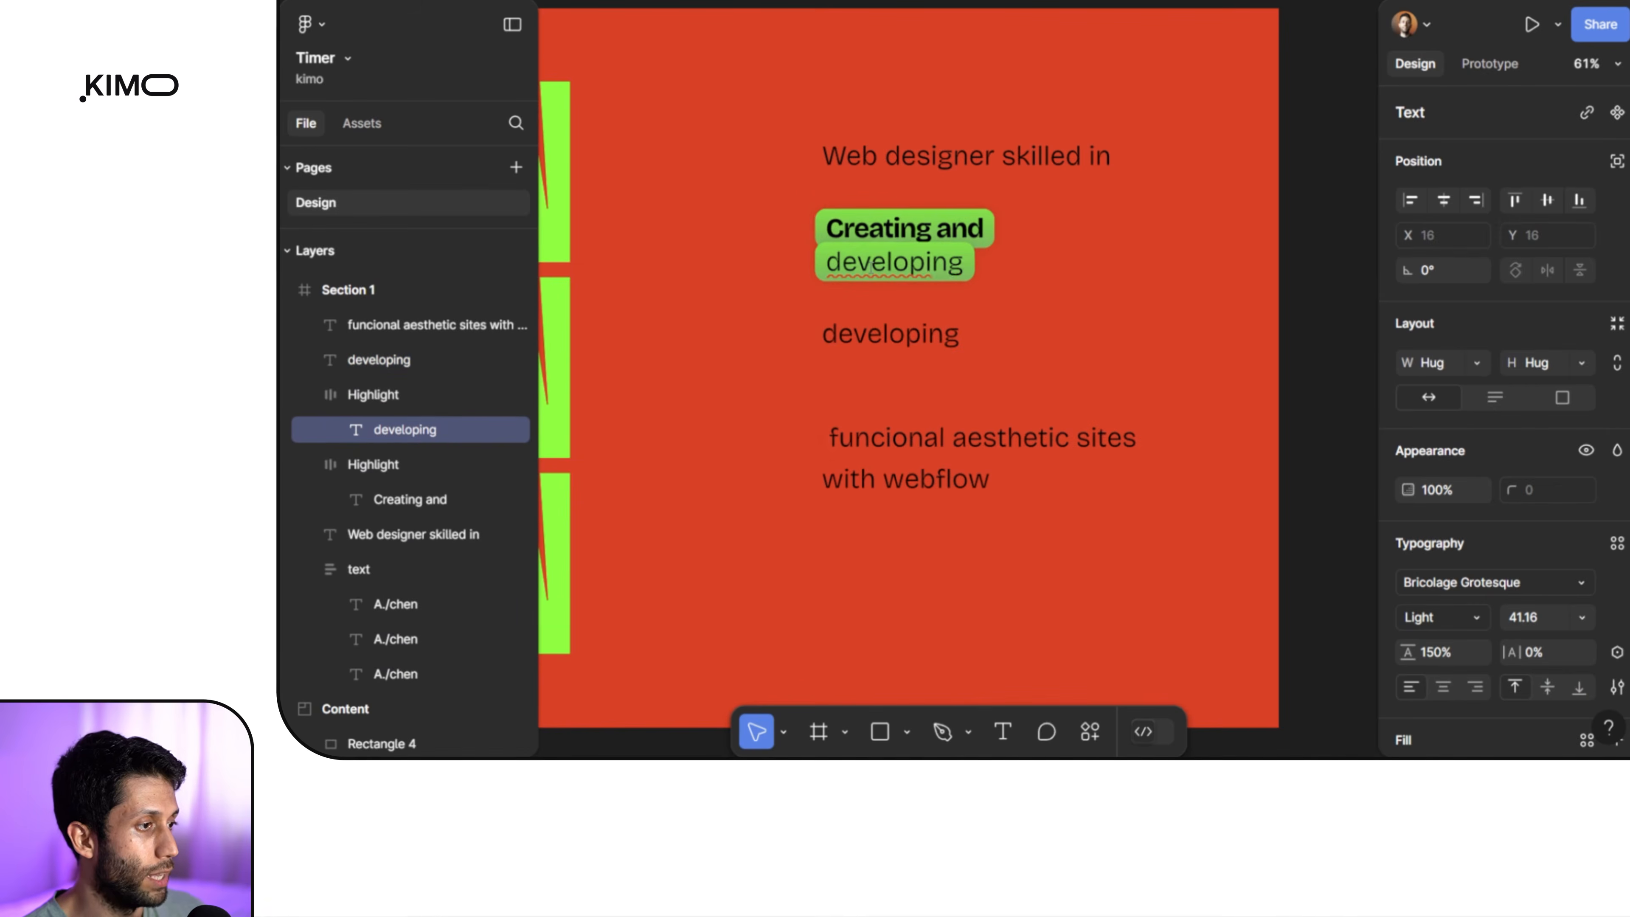
pyautogui.hotkey('ctrl', 'z')
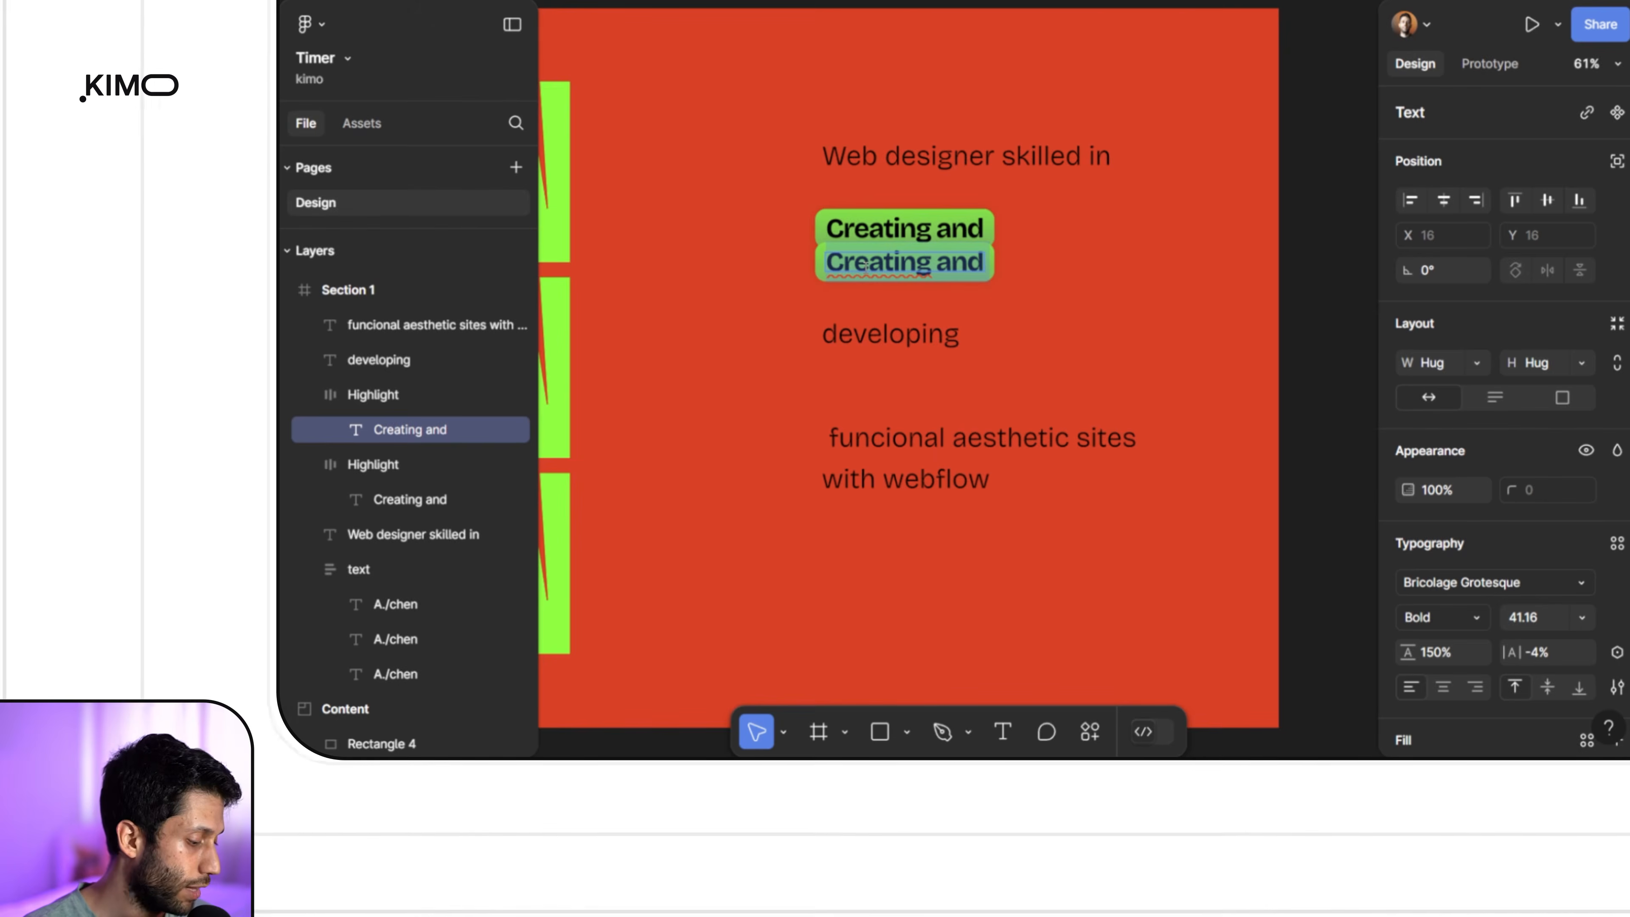
pyautogui.write('developing')
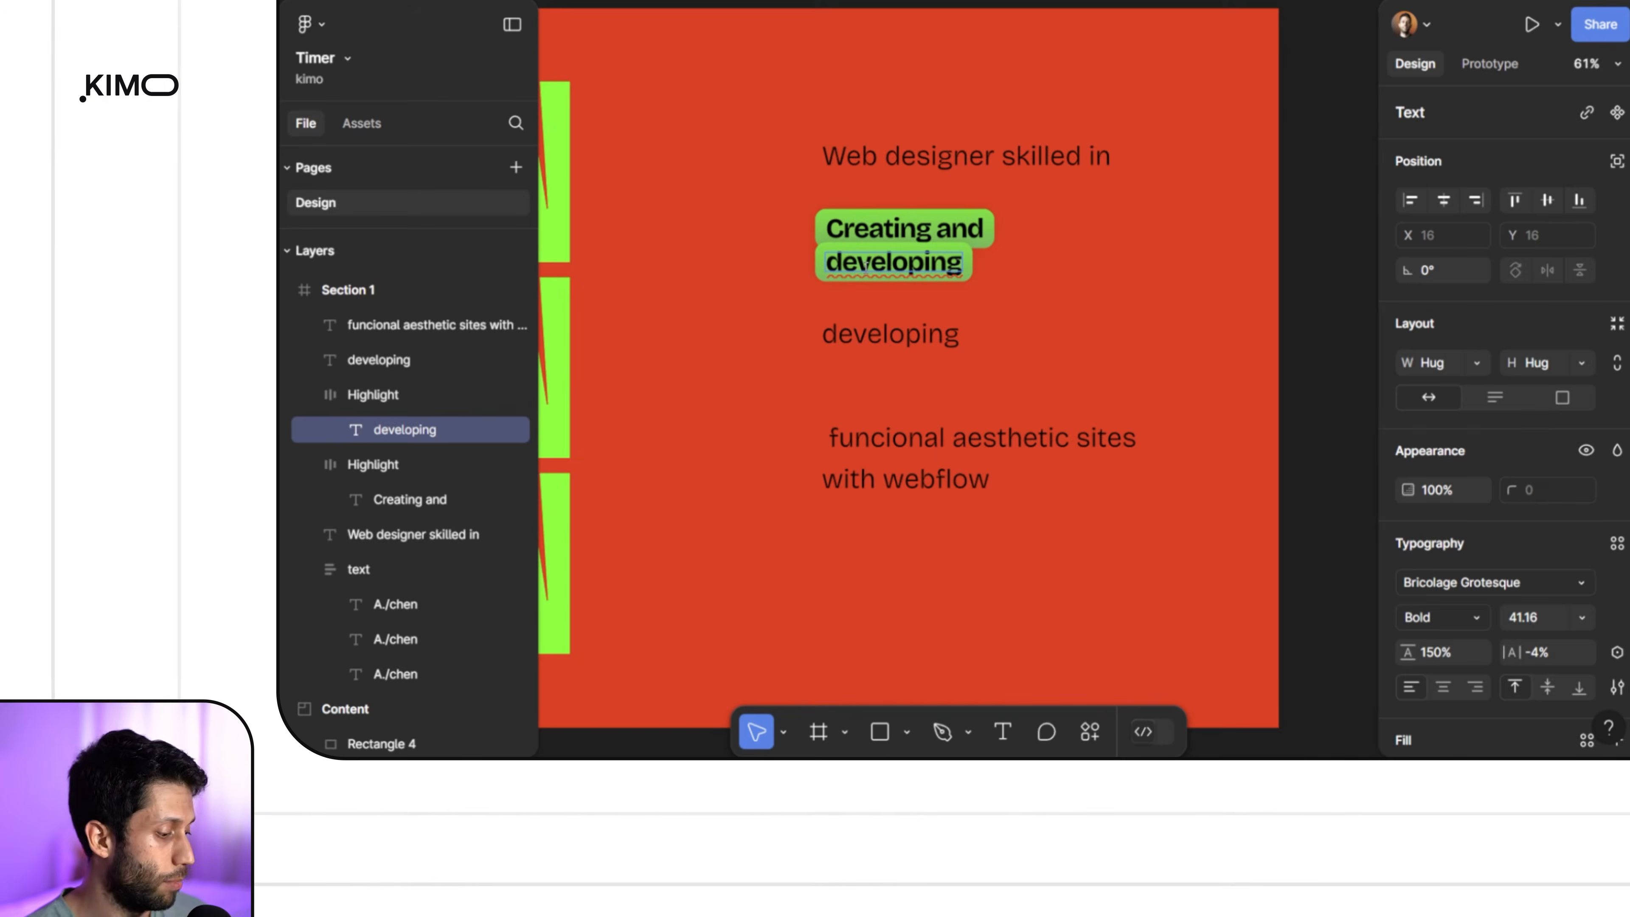
# Step: Remove the leading space before "funcional" and stack all four description pieces in a vertical auto layout with a gap of 16
pyautogui.scroll(2, 867, 269)
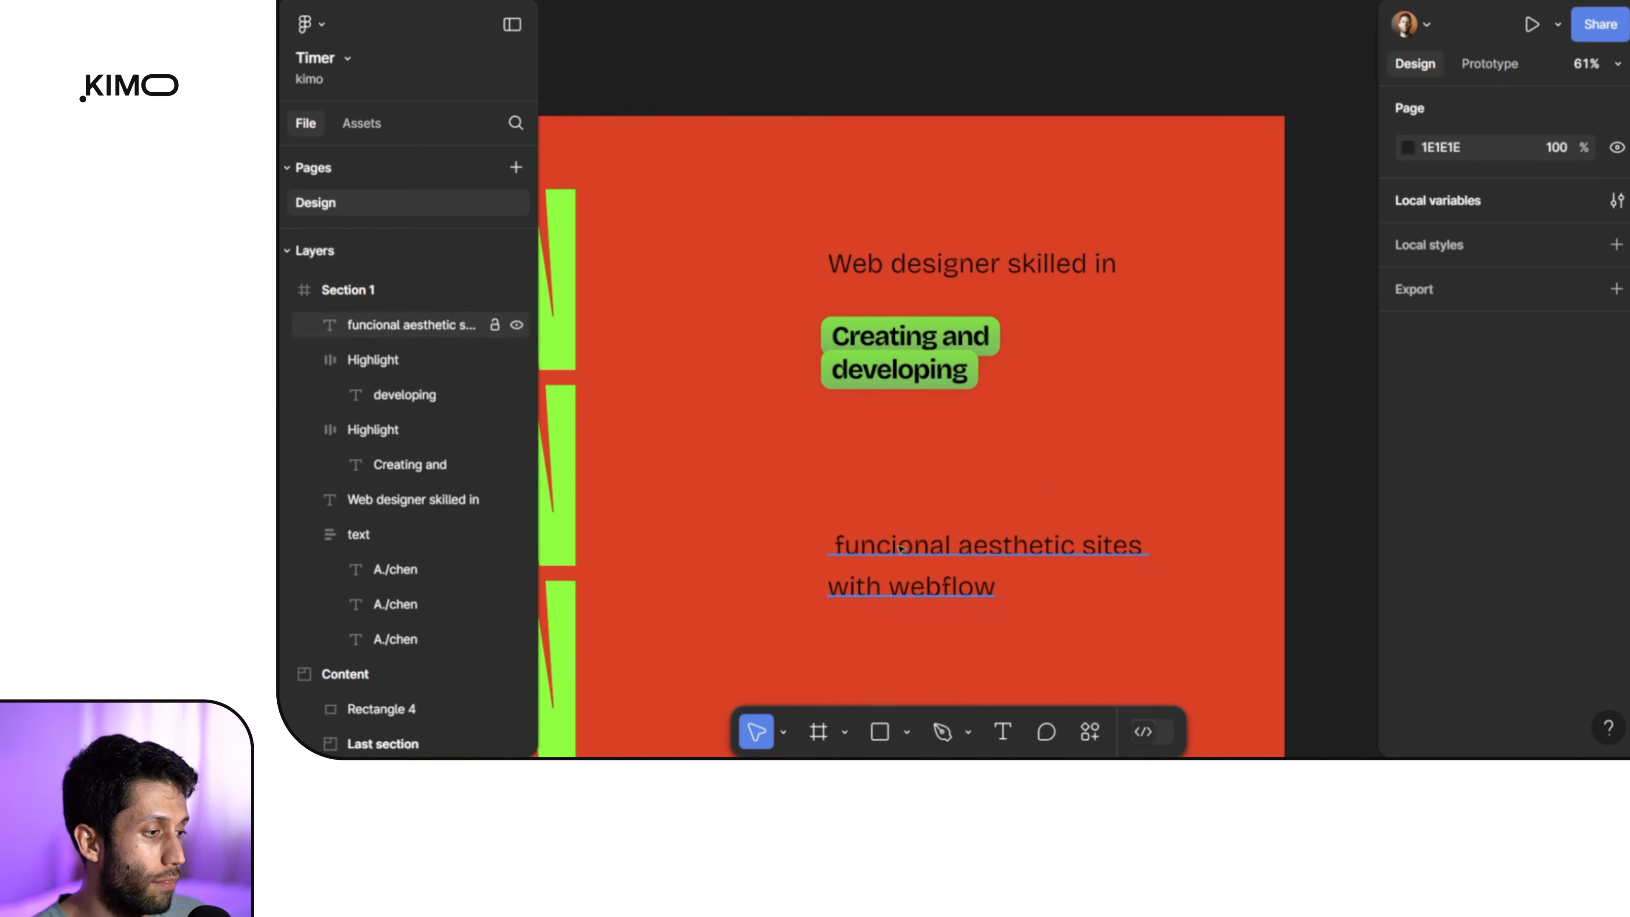
pyautogui.doubleClick(872, 542)
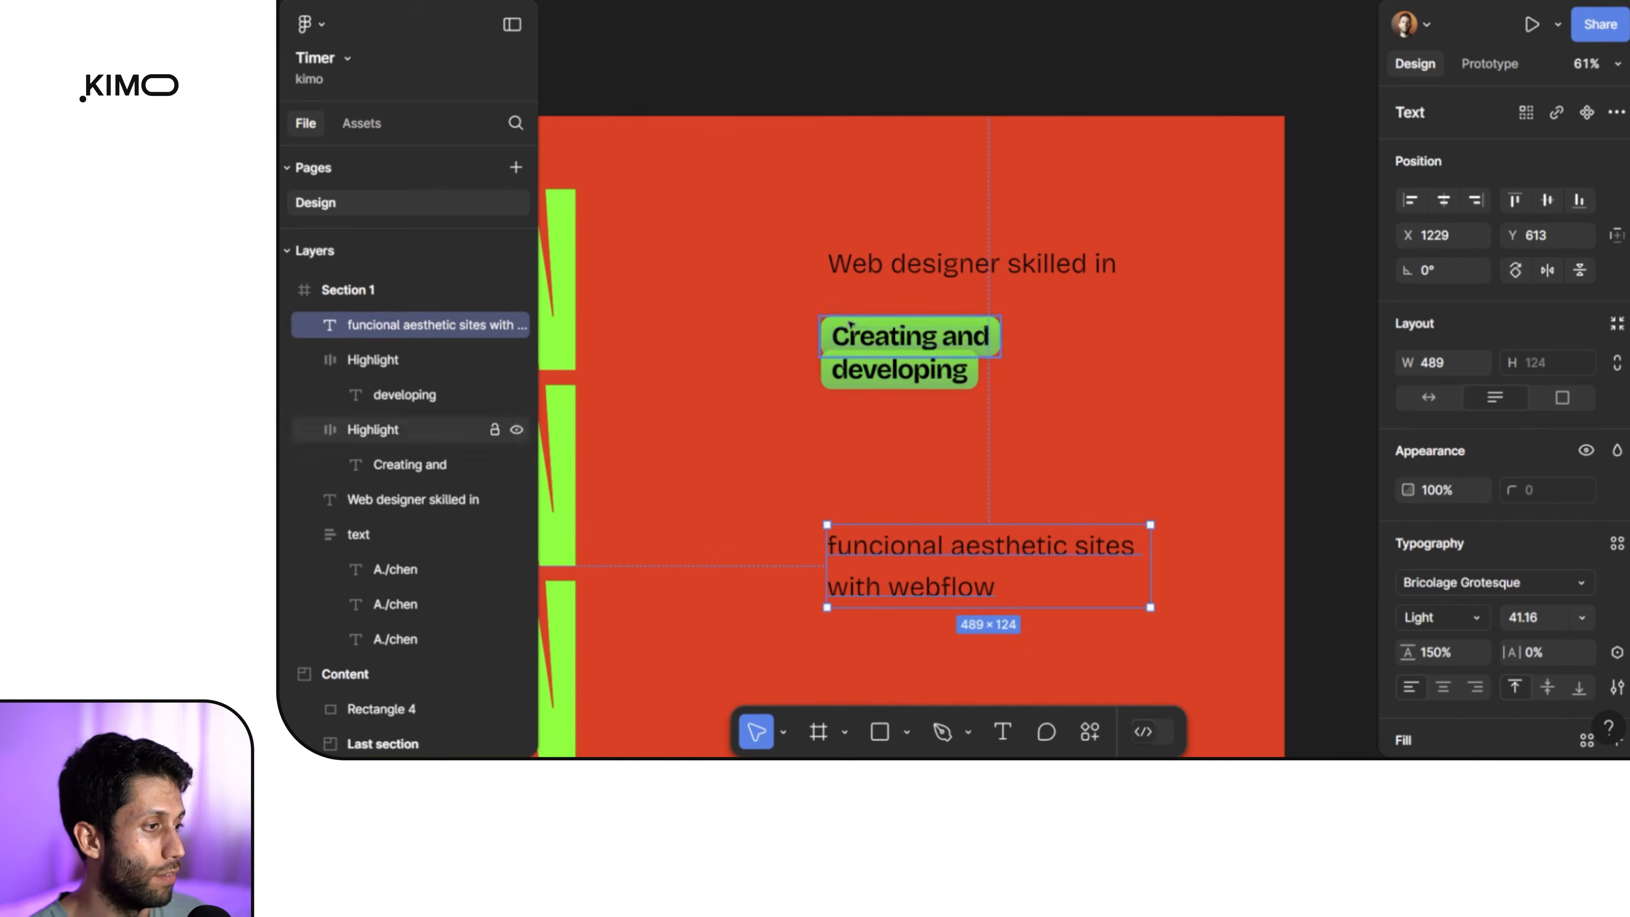
pyautogui.moveTo(752, 198); pyautogui.dragTo(1117, 640)
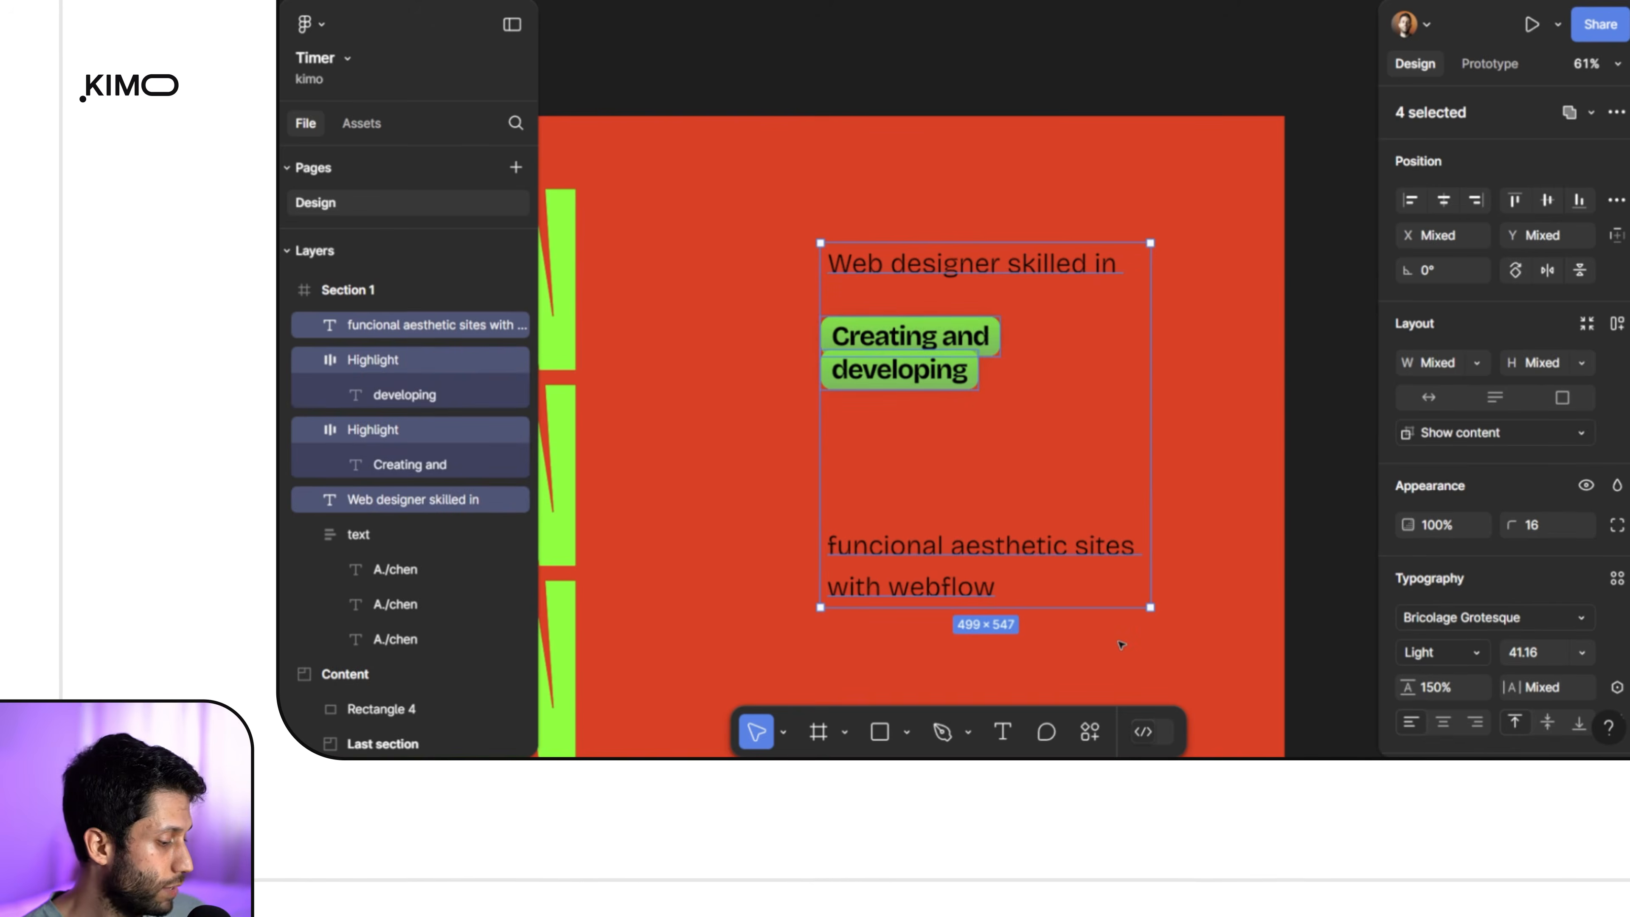
pyautogui.hotkey('shift', 'a')
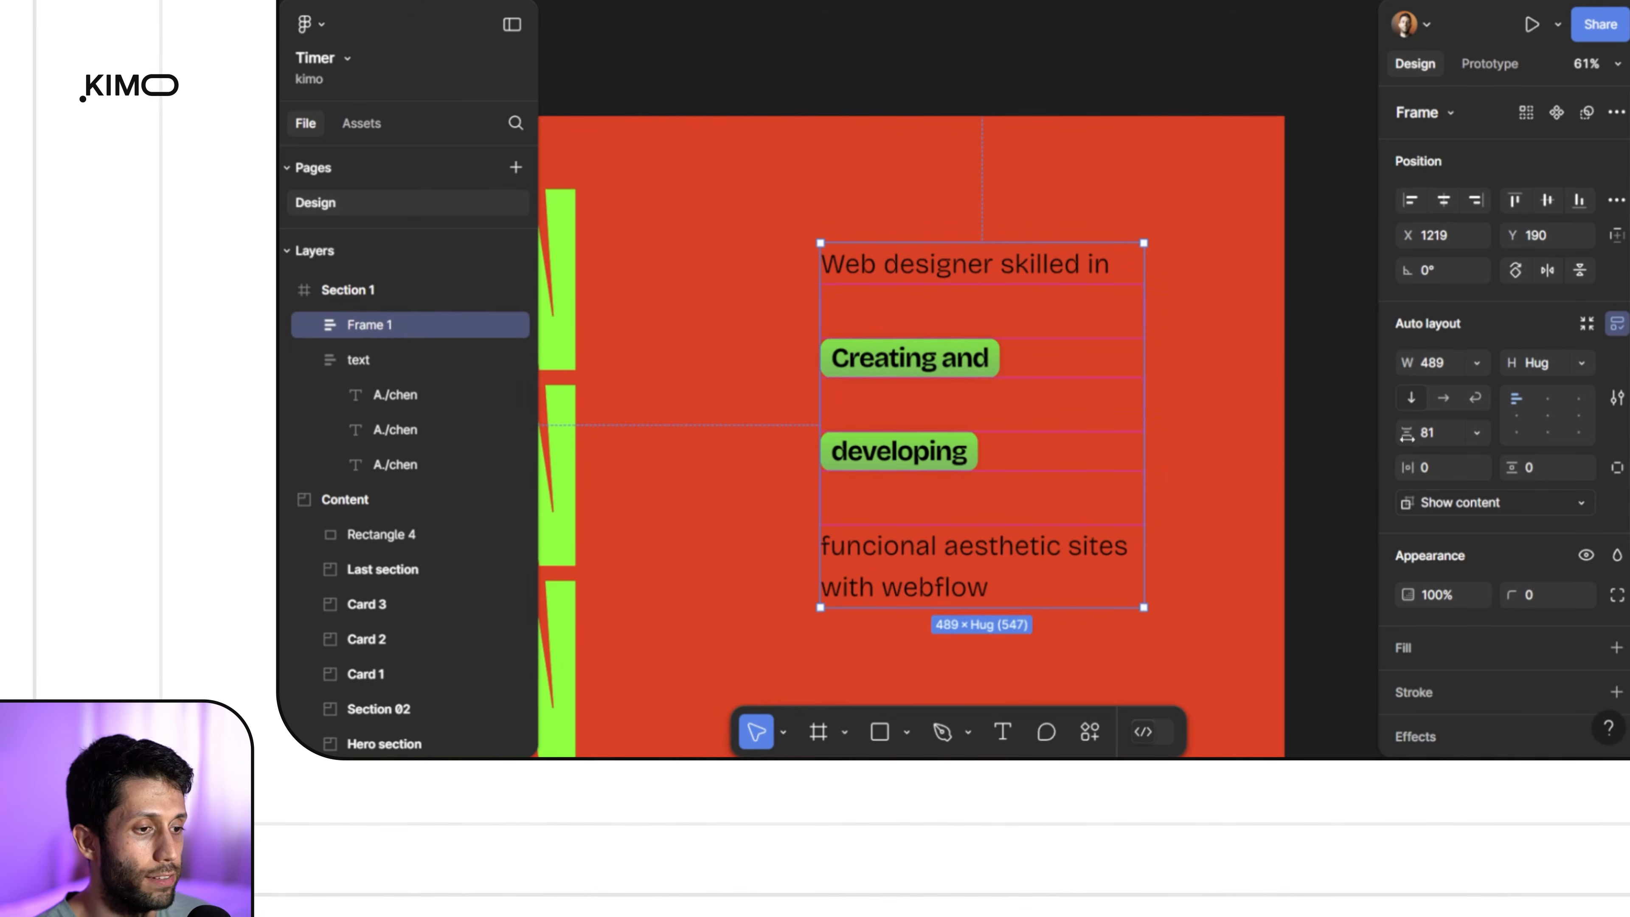
pyautogui.moveTo(1407, 434); pyautogui.dragTo(1267, 375)
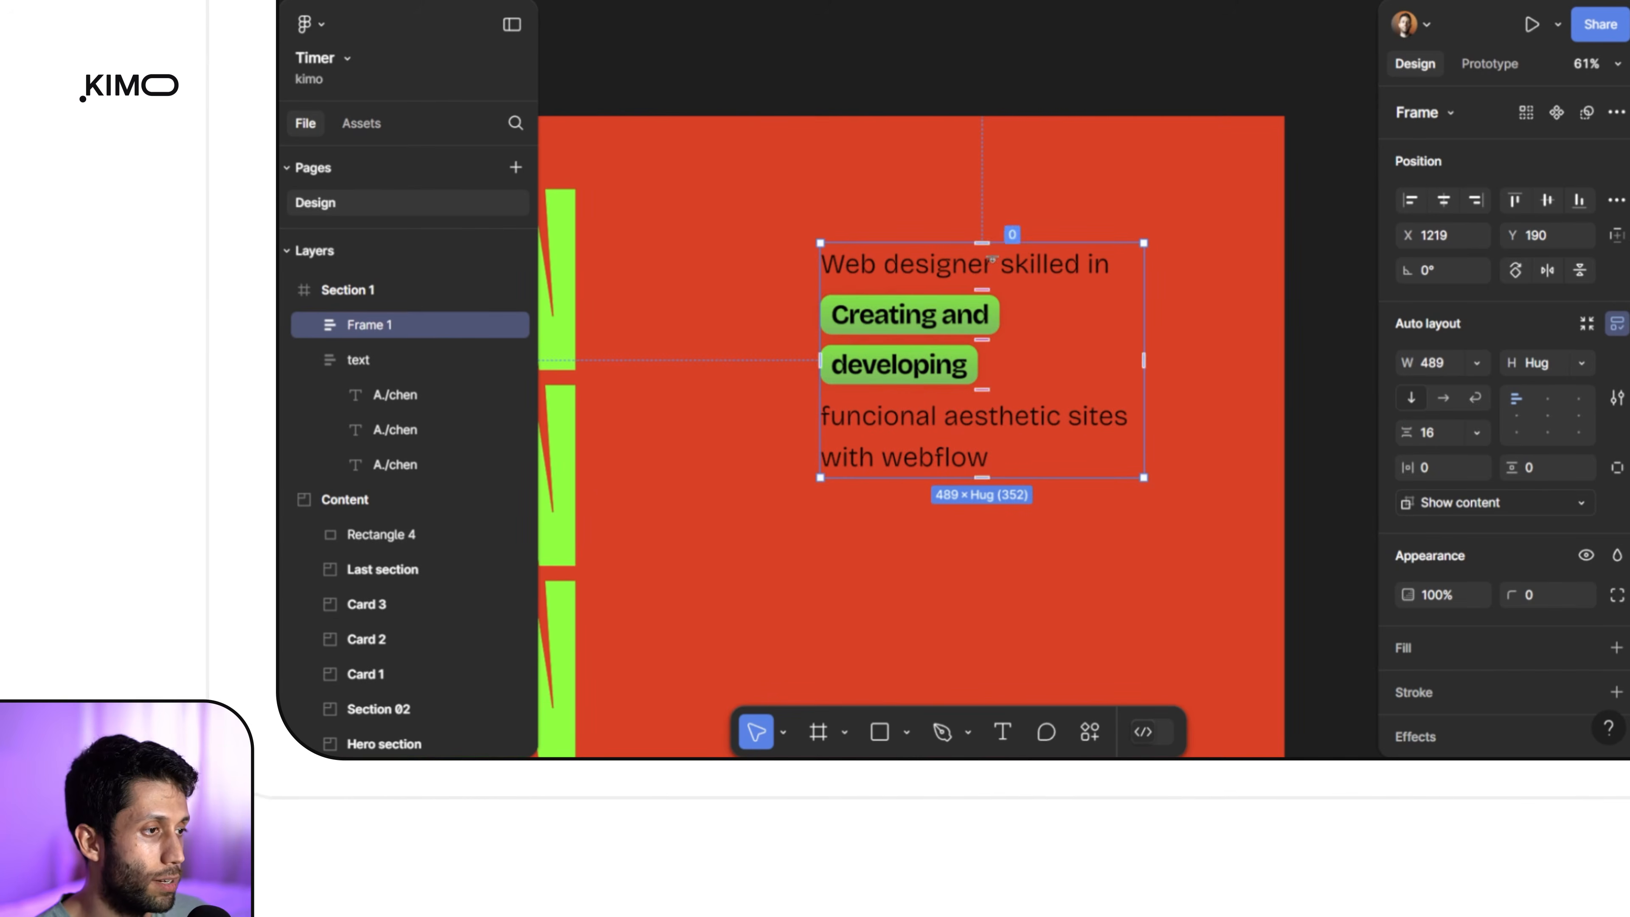
# Step: Make the two plain texts fill the description frame's width, and narrow the frame to 317
pyautogui.click(1041, 274)
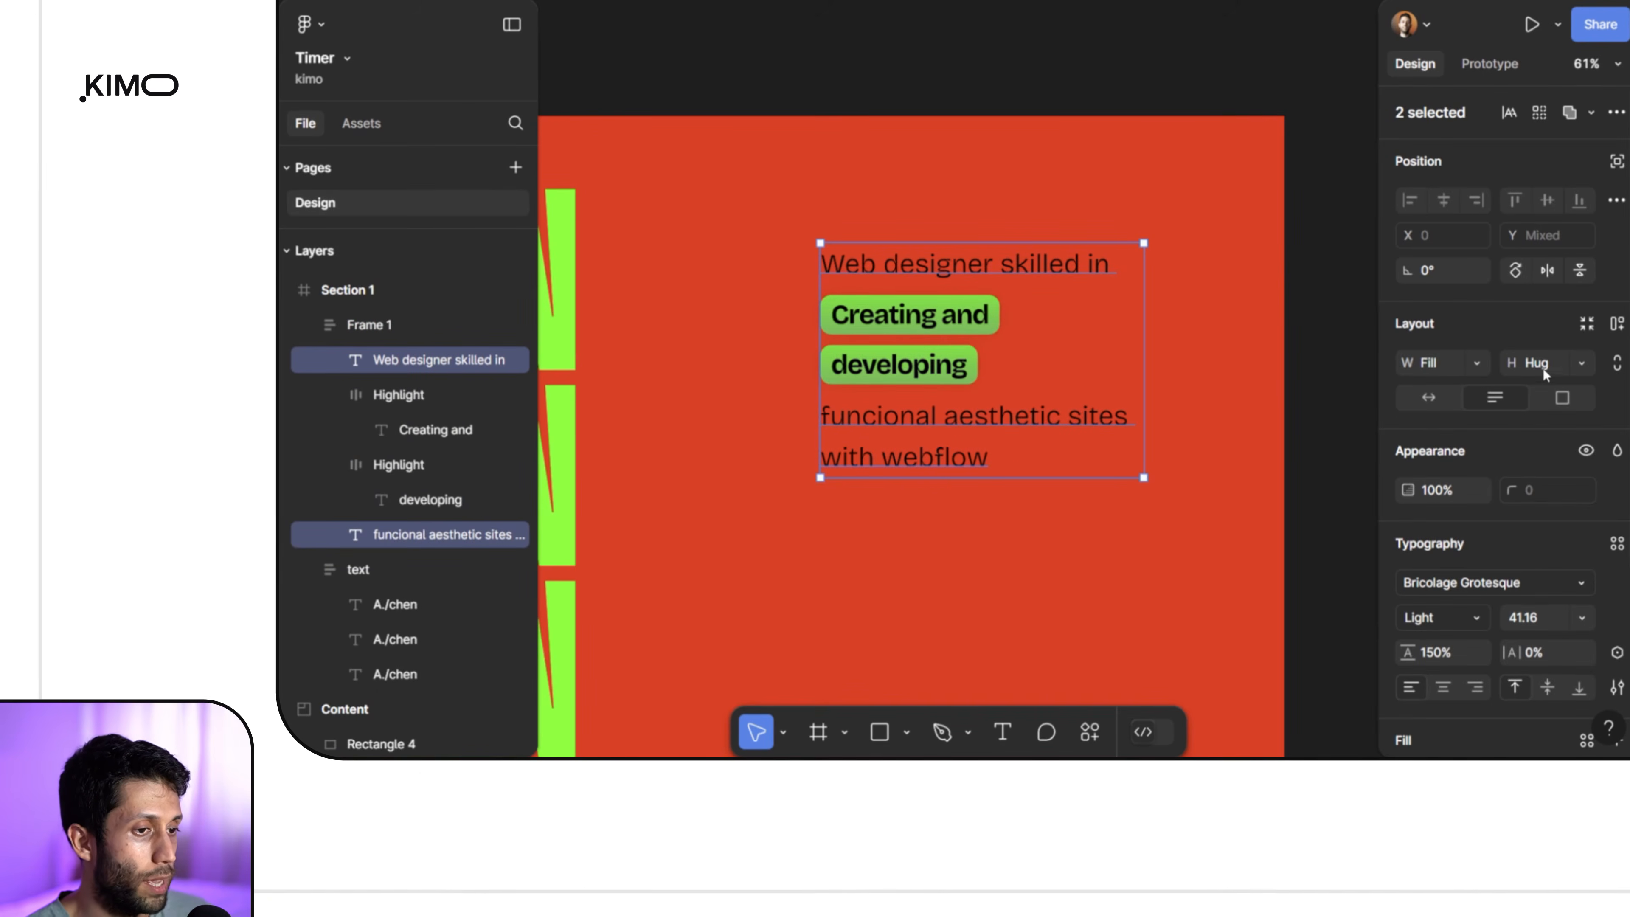
pyautogui.click(1207, 305)
pyautogui.click(1057, 265)
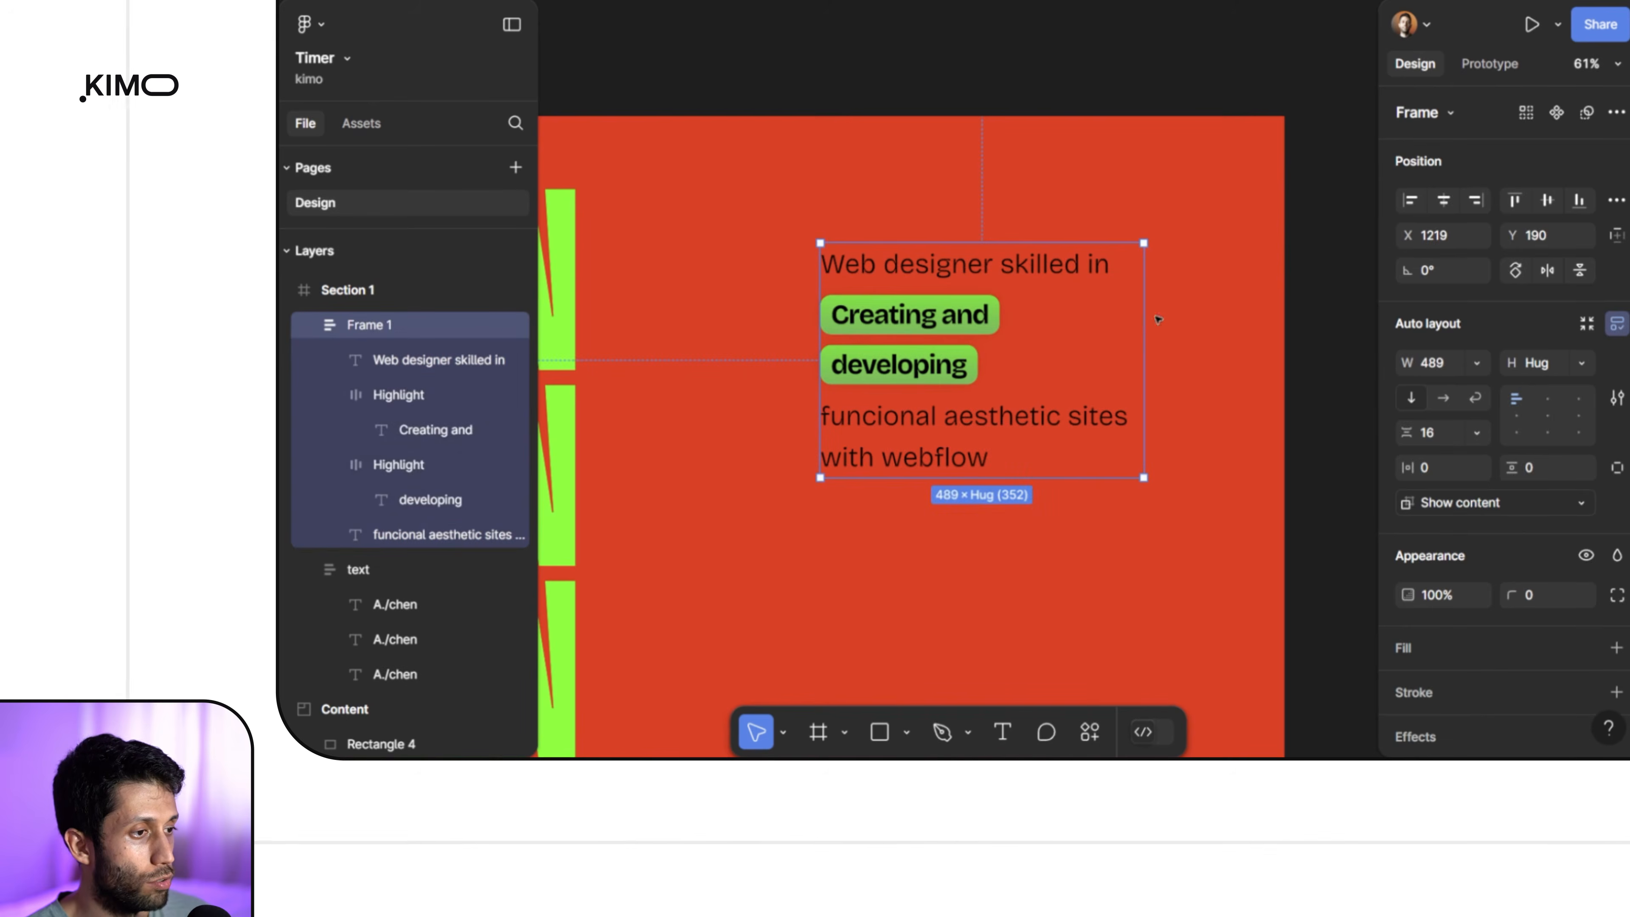
pyautogui.moveTo(1145, 316); pyautogui.dragTo(1027, 317)
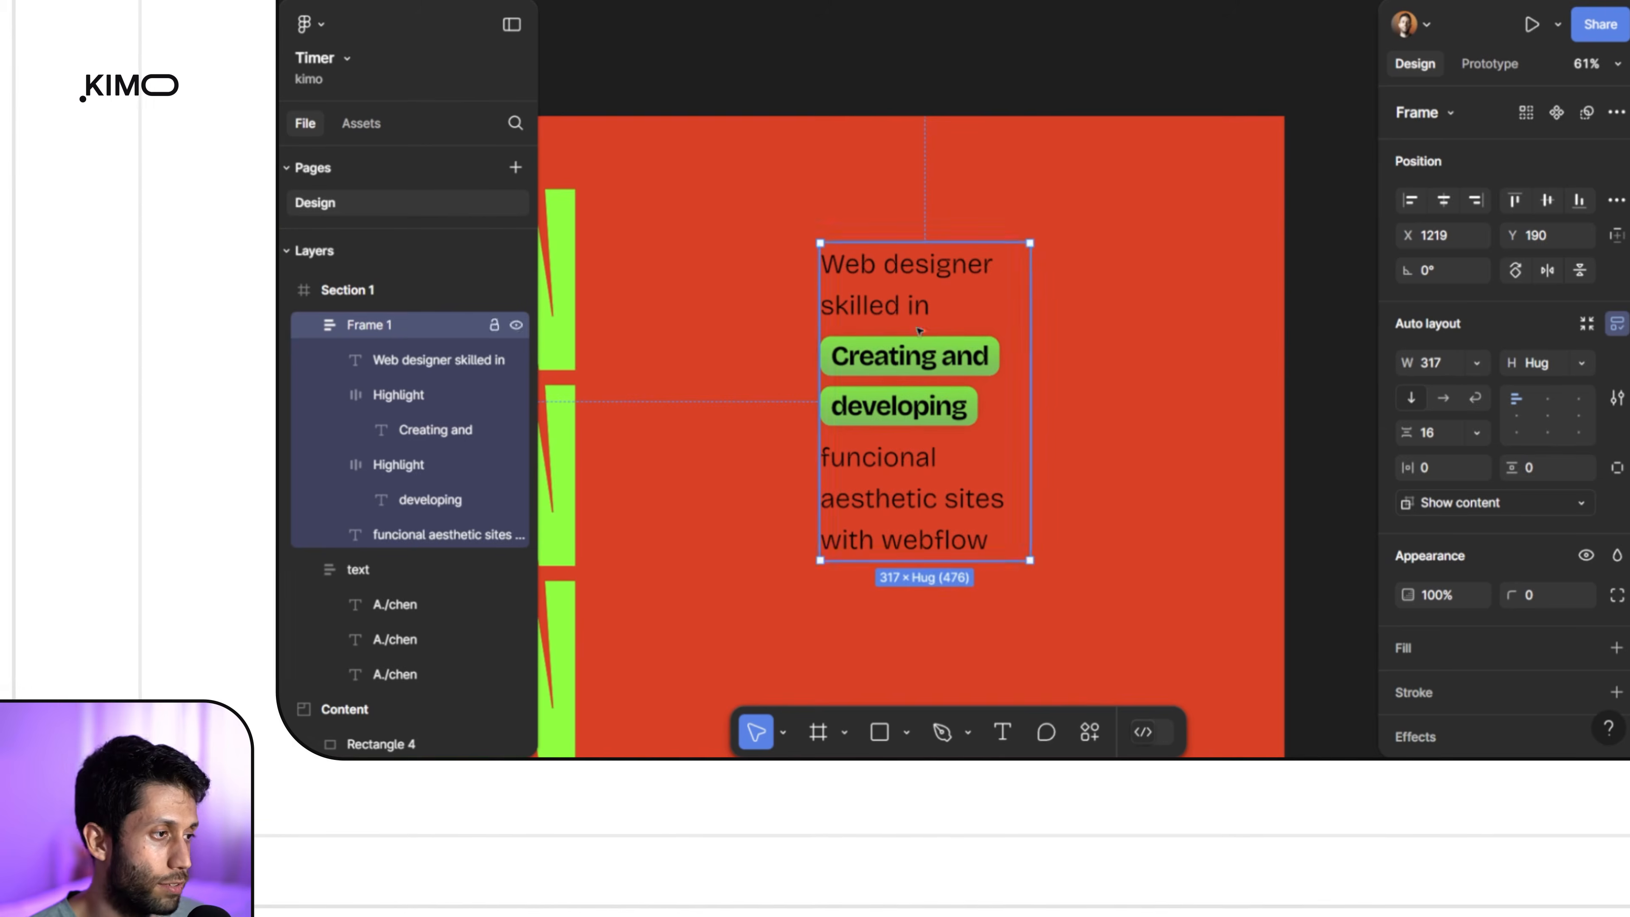
# Step: Wrap the two highlight frames in their own vertical auto layout and tighten the gap between them
pyautogui.click(927, 371)
pyautogui.keyDown('shift'); pyautogui.click(925, 408); pyautogui.keyUp('shift')
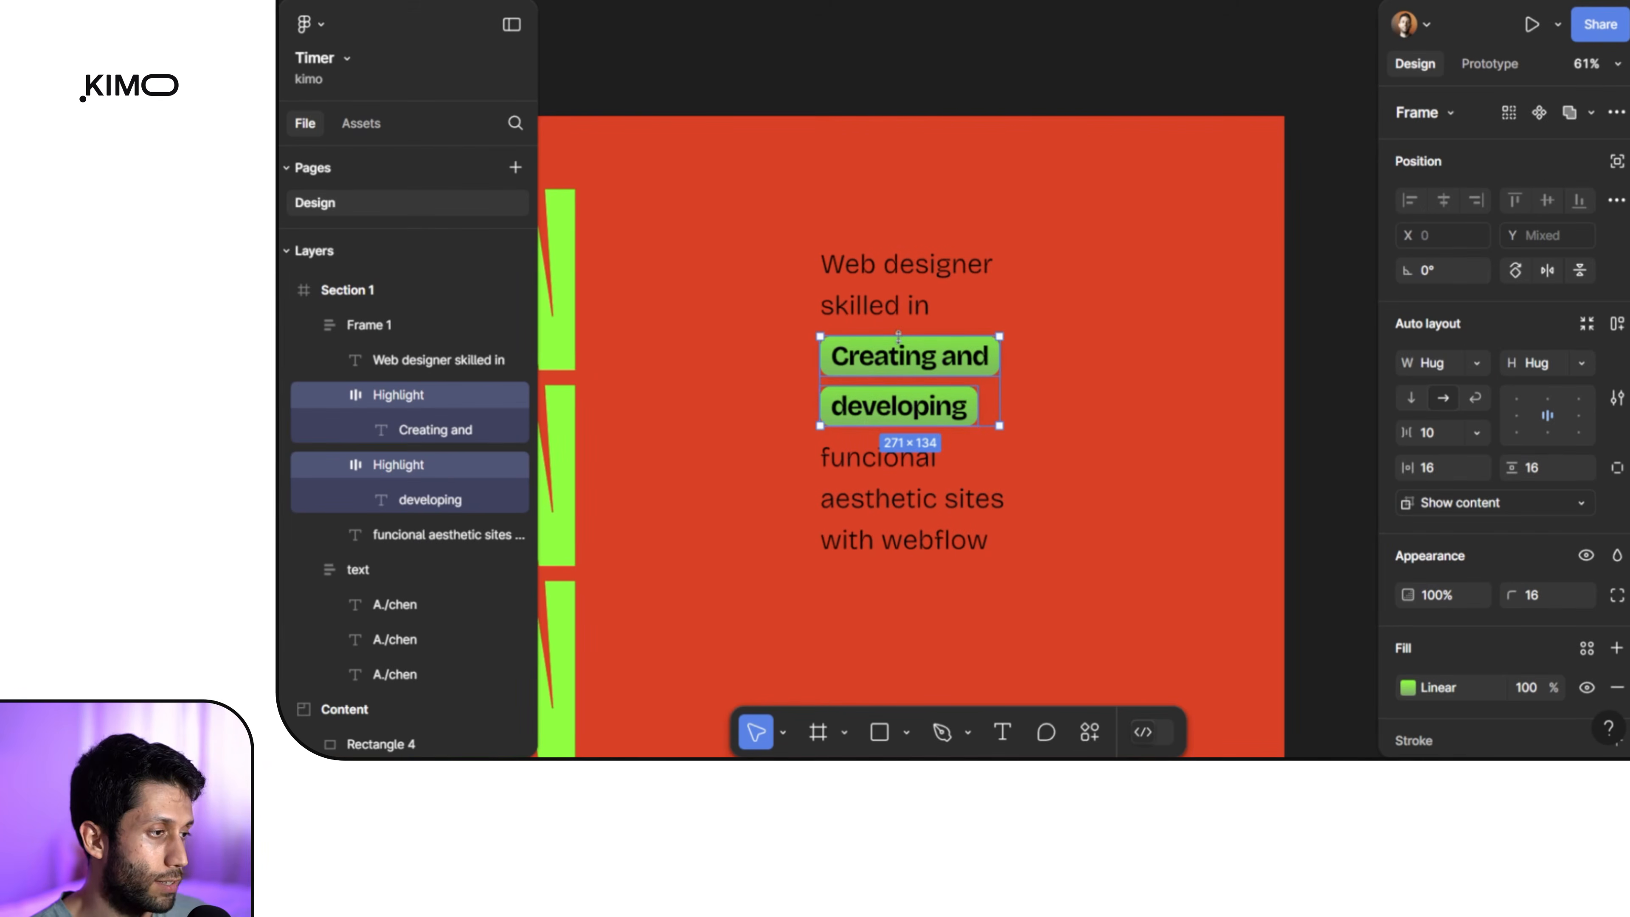
pyautogui.hotkey('shift', 'a')
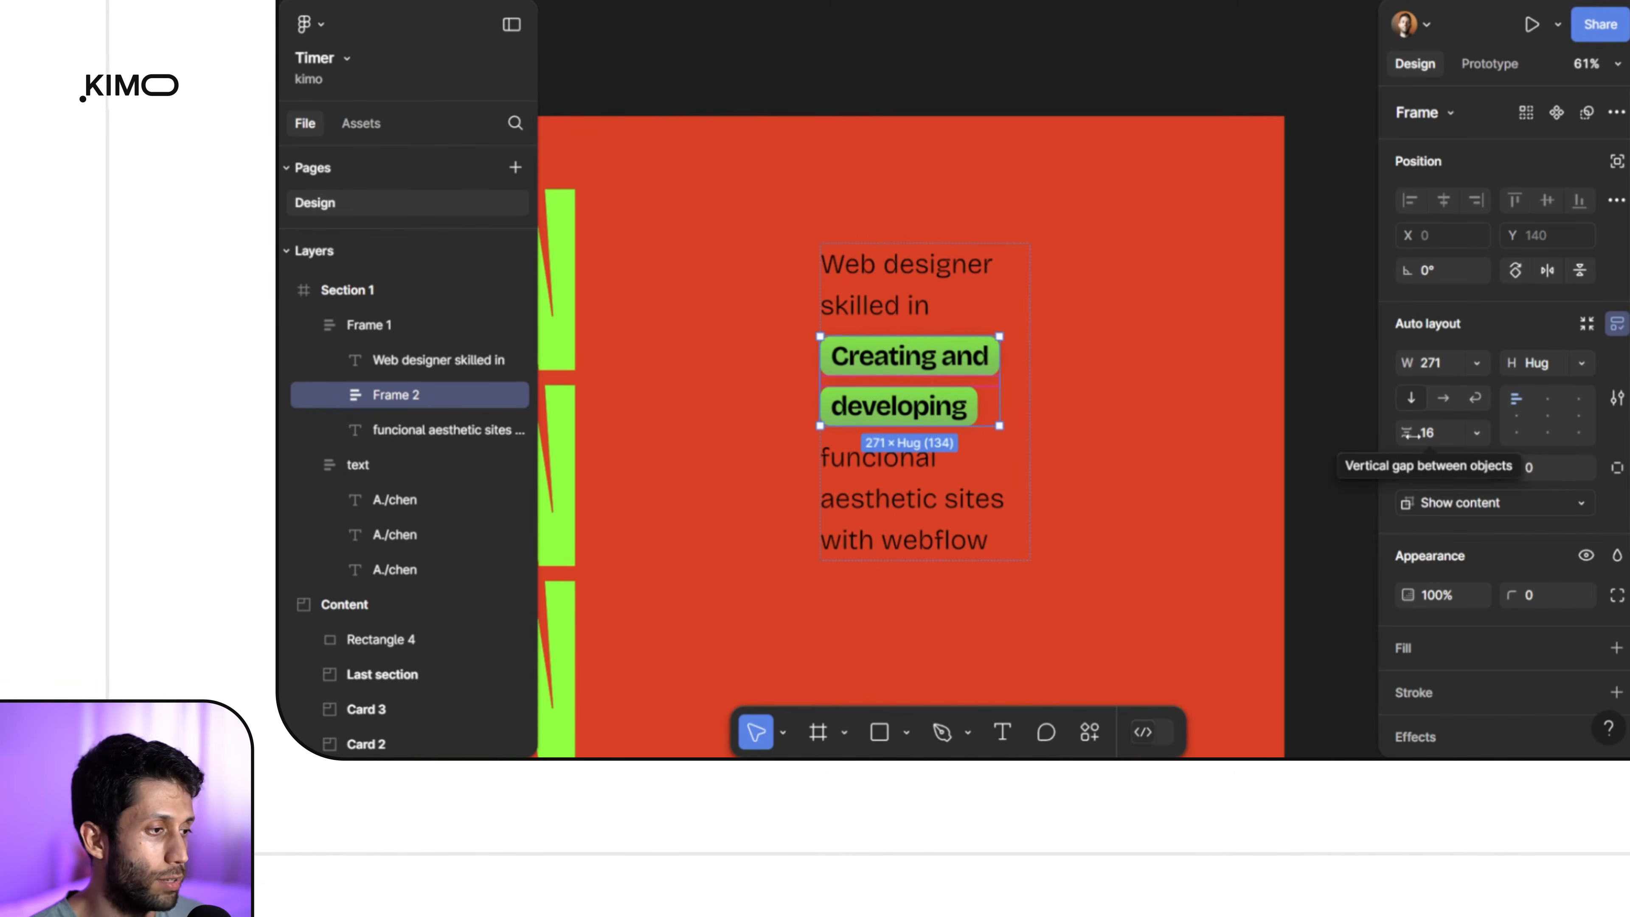
pyautogui.moveTo(1406, 433); pyautogui.dragTo(1358, 437)
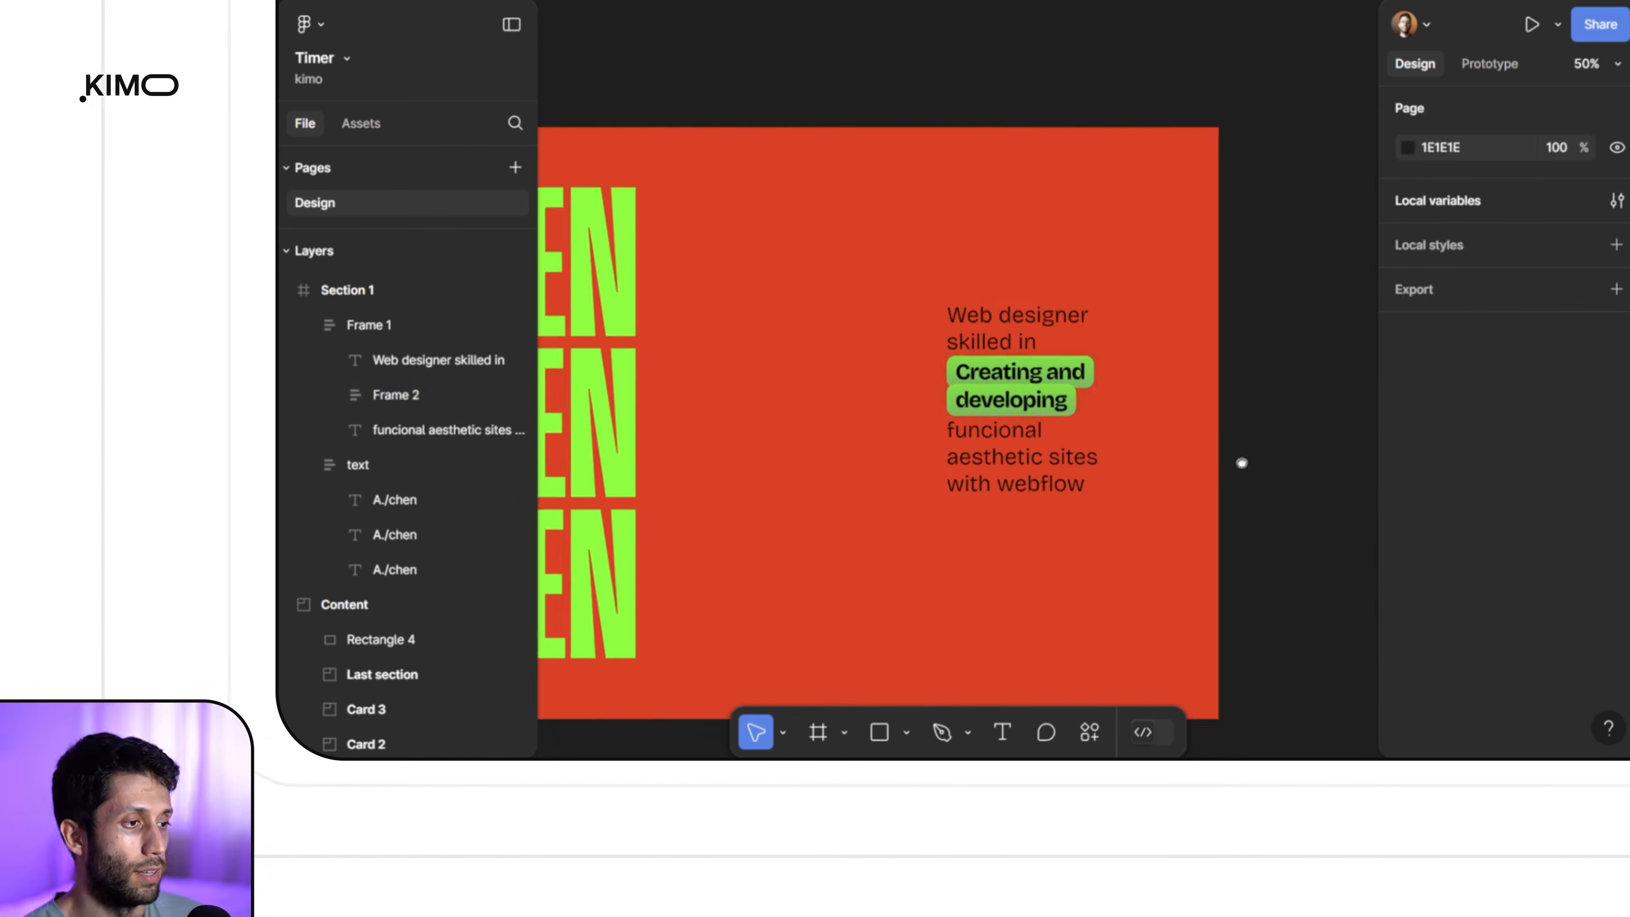
pyautogui.moveTo(1242, 462); pyautogui.dragTo(1216, 470)
# Step: Add a black stroke to the description frame, leaving the frame without a fill
pyautogui.click(1048, 376)
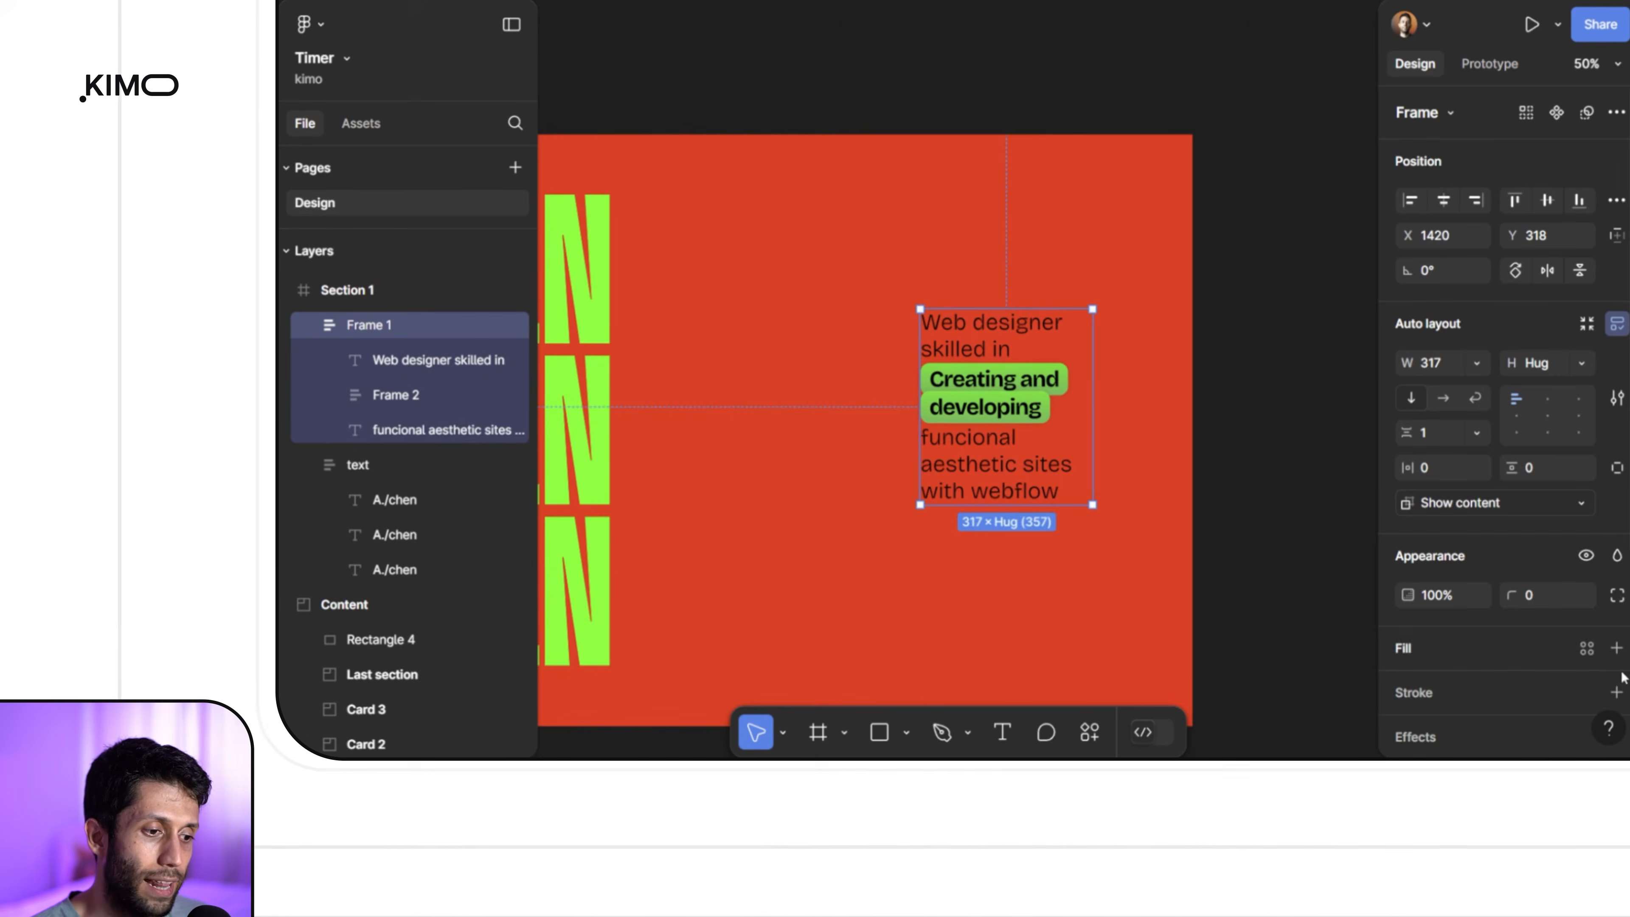
pyautogui.click(1528, 660)
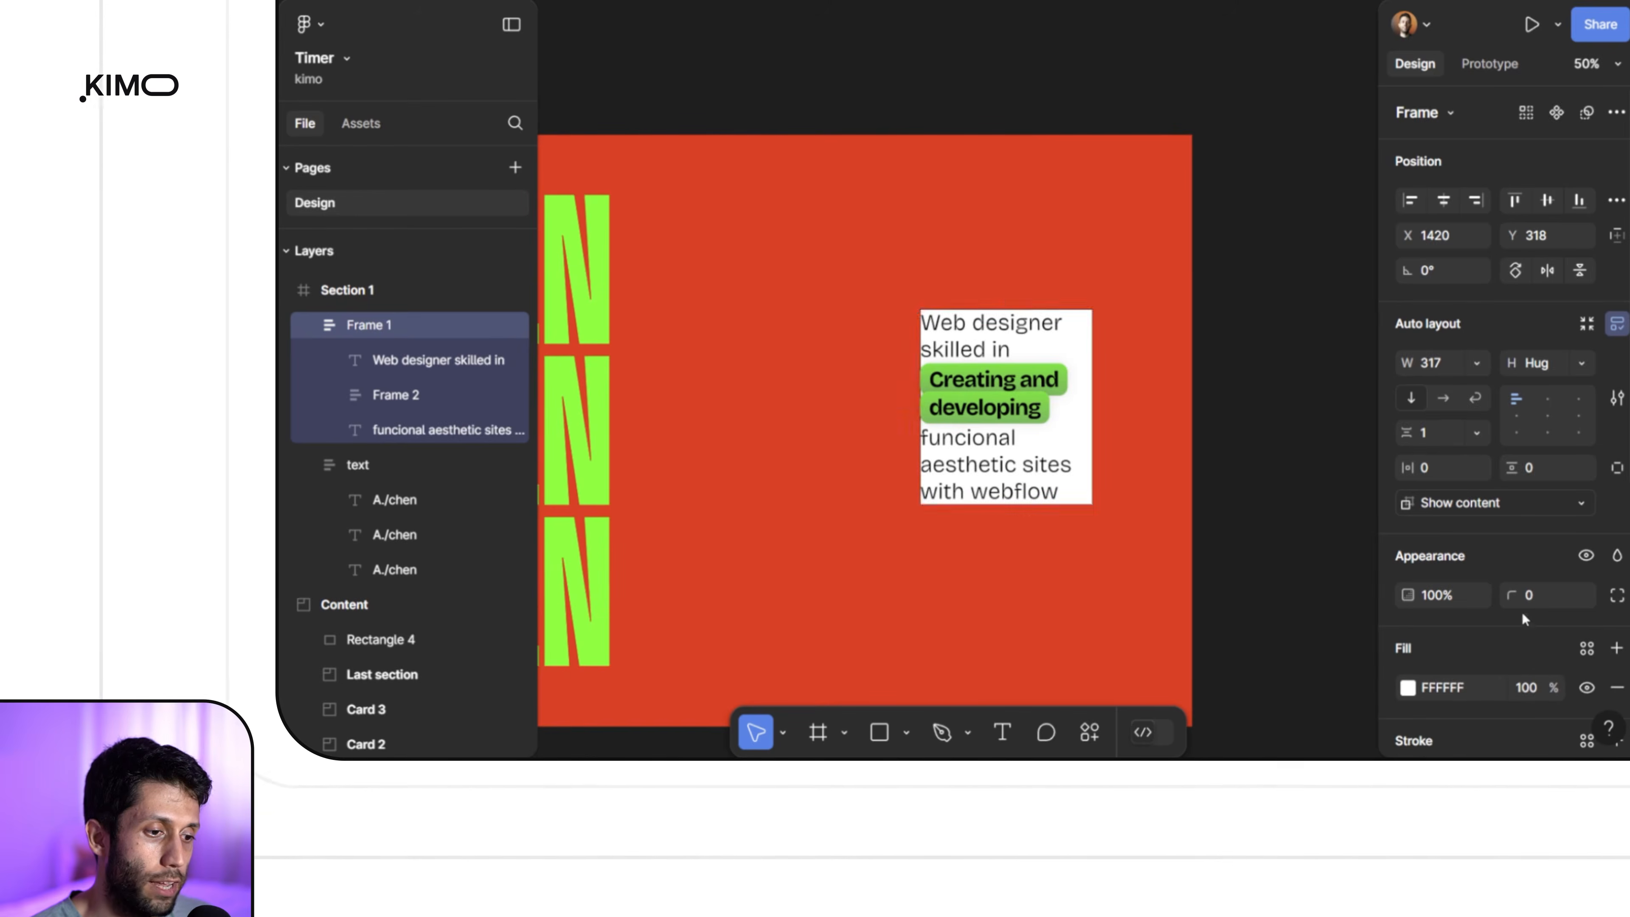
pyautogui.click(1618, 688)
pyautogui.click(1482, 683)
pyautogui.scroll(-3, 1482, 636)
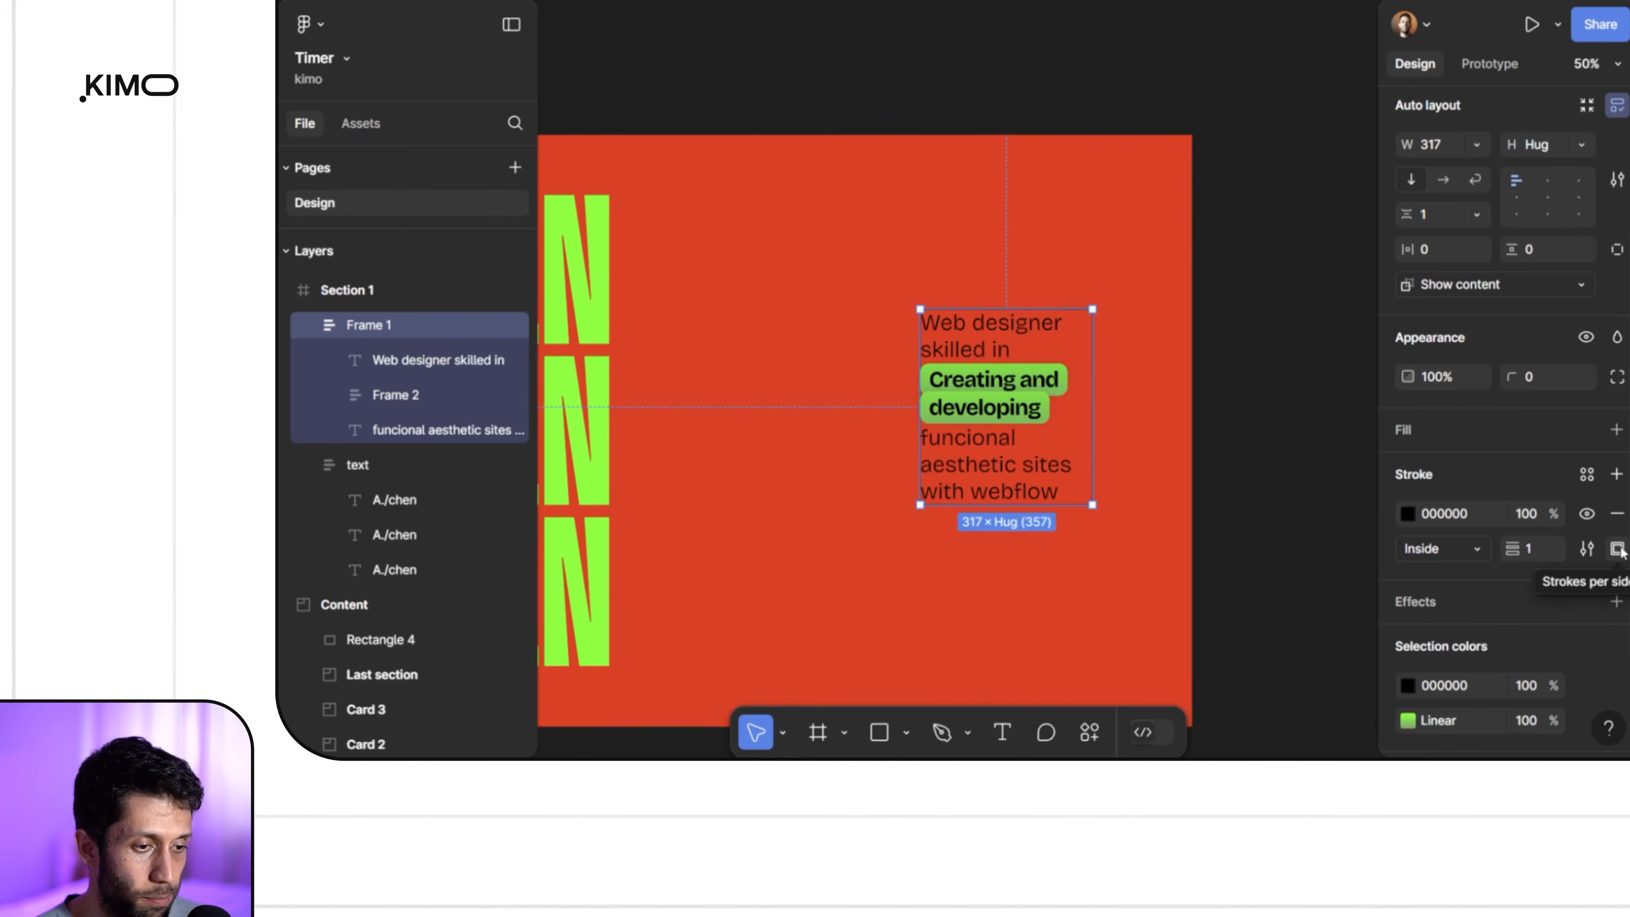
# Step: Limit the description frame's stroke to its top side and set the stroke weight to 3
pyautogui.click(1618, 550)
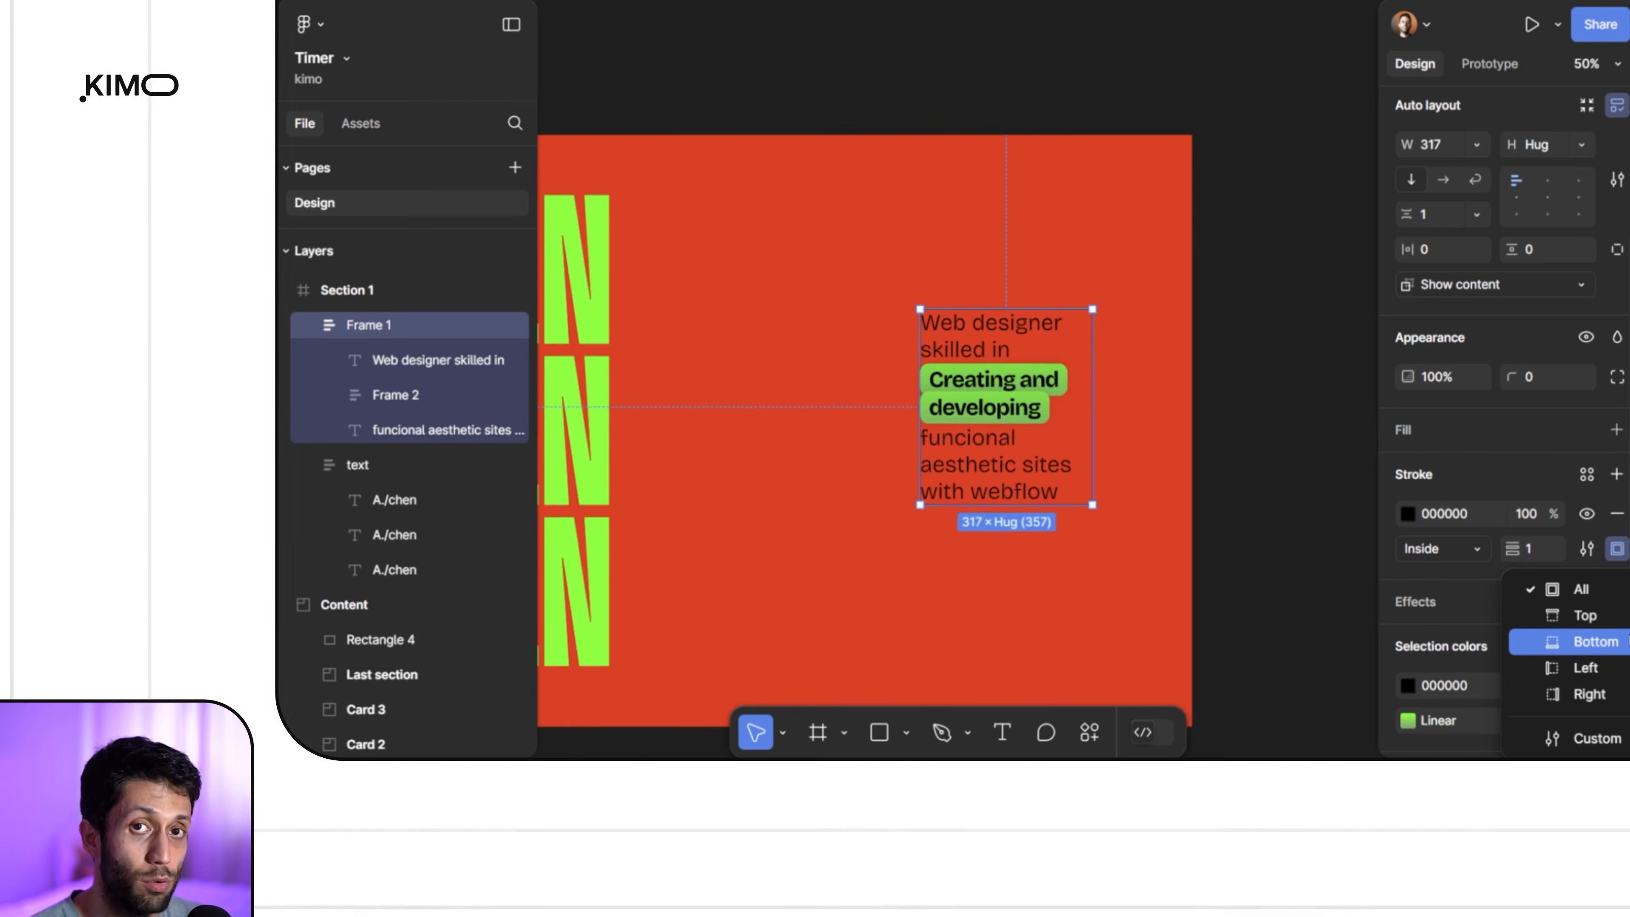
pyautogui.click(1598, 642)
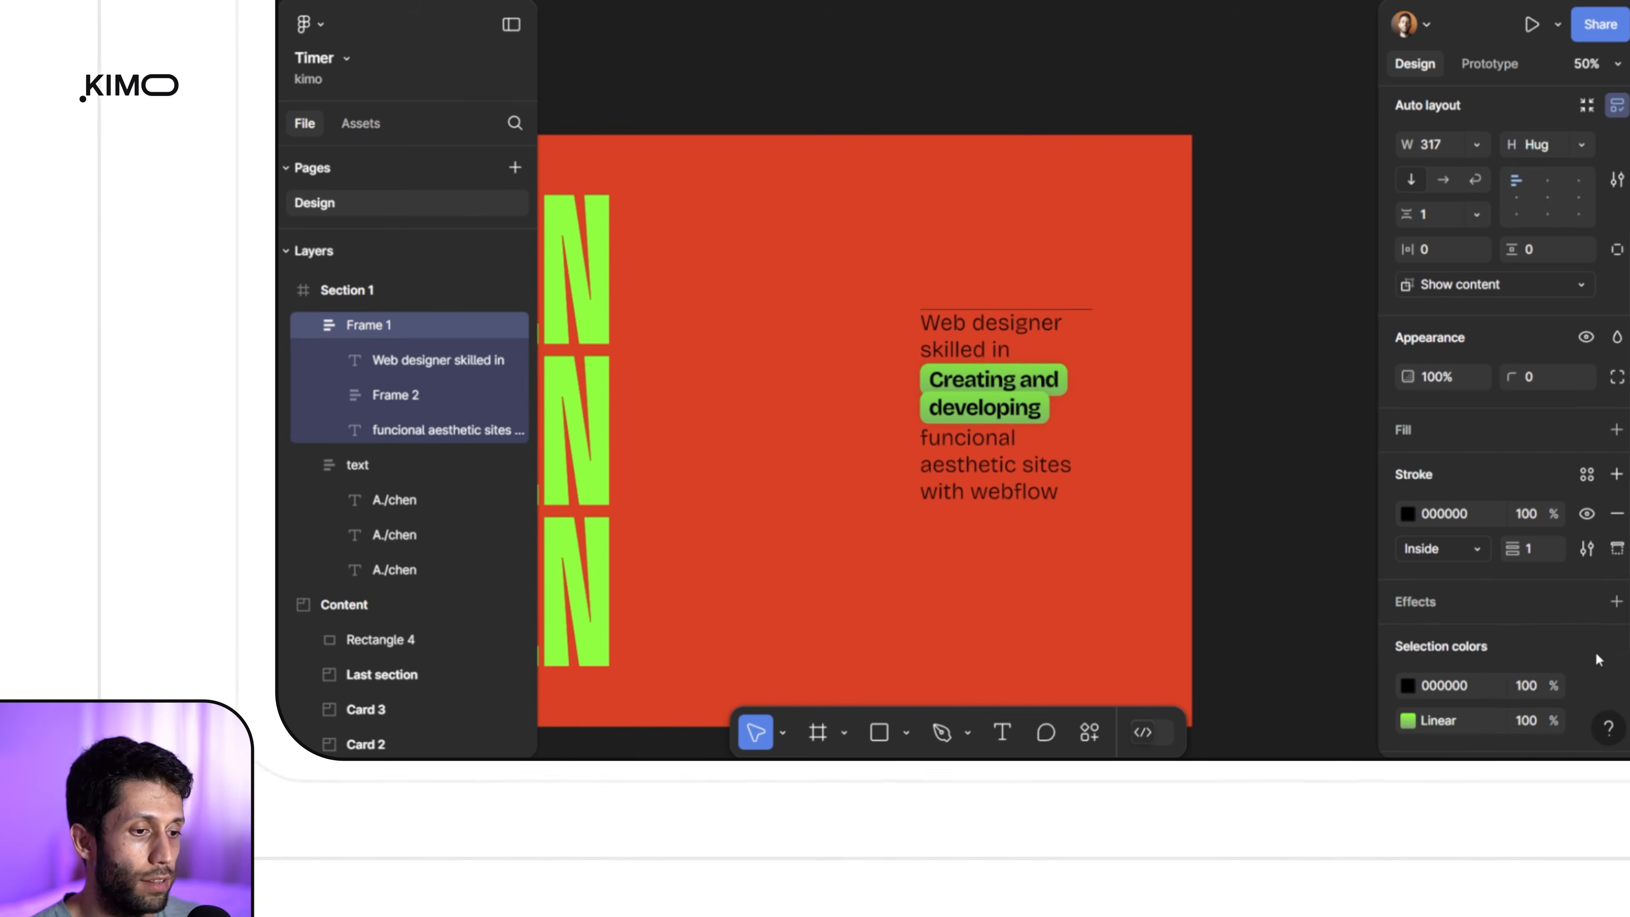
pyautogui.click(1541, 552)
pyautogui.write('3')
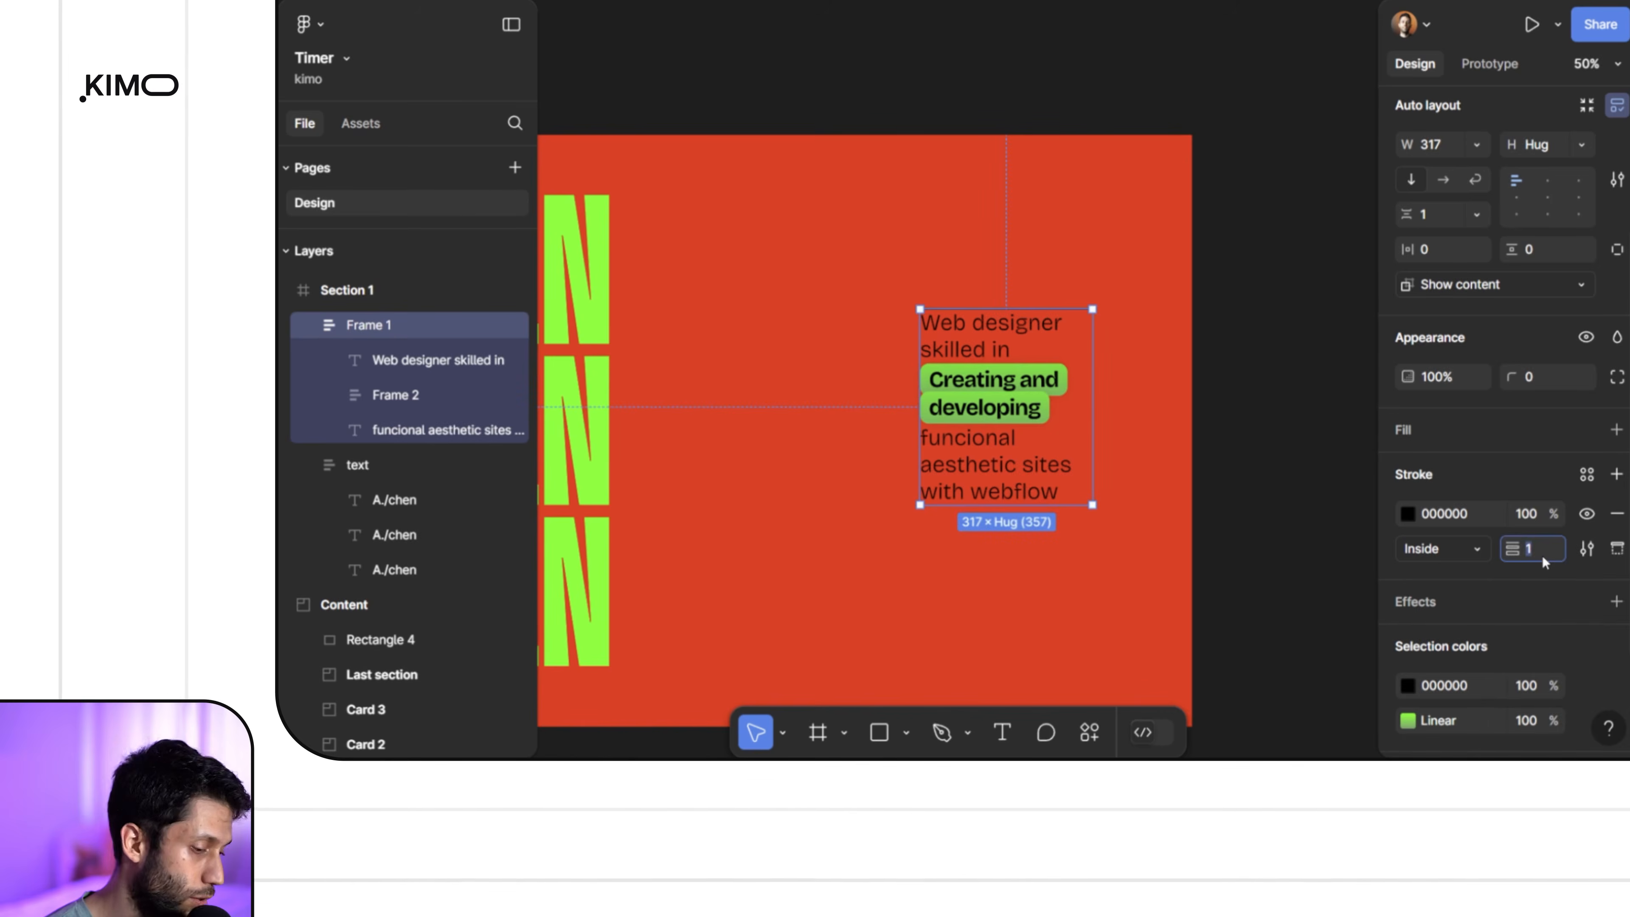
pyautogui.press('Return')
pyautogui.press('Return')
pyautogui.press('Escape')
# Step: Give the description frame individual paddings of 16 at the top and 16 at the bottom
pyautogui.click(1024, 357)
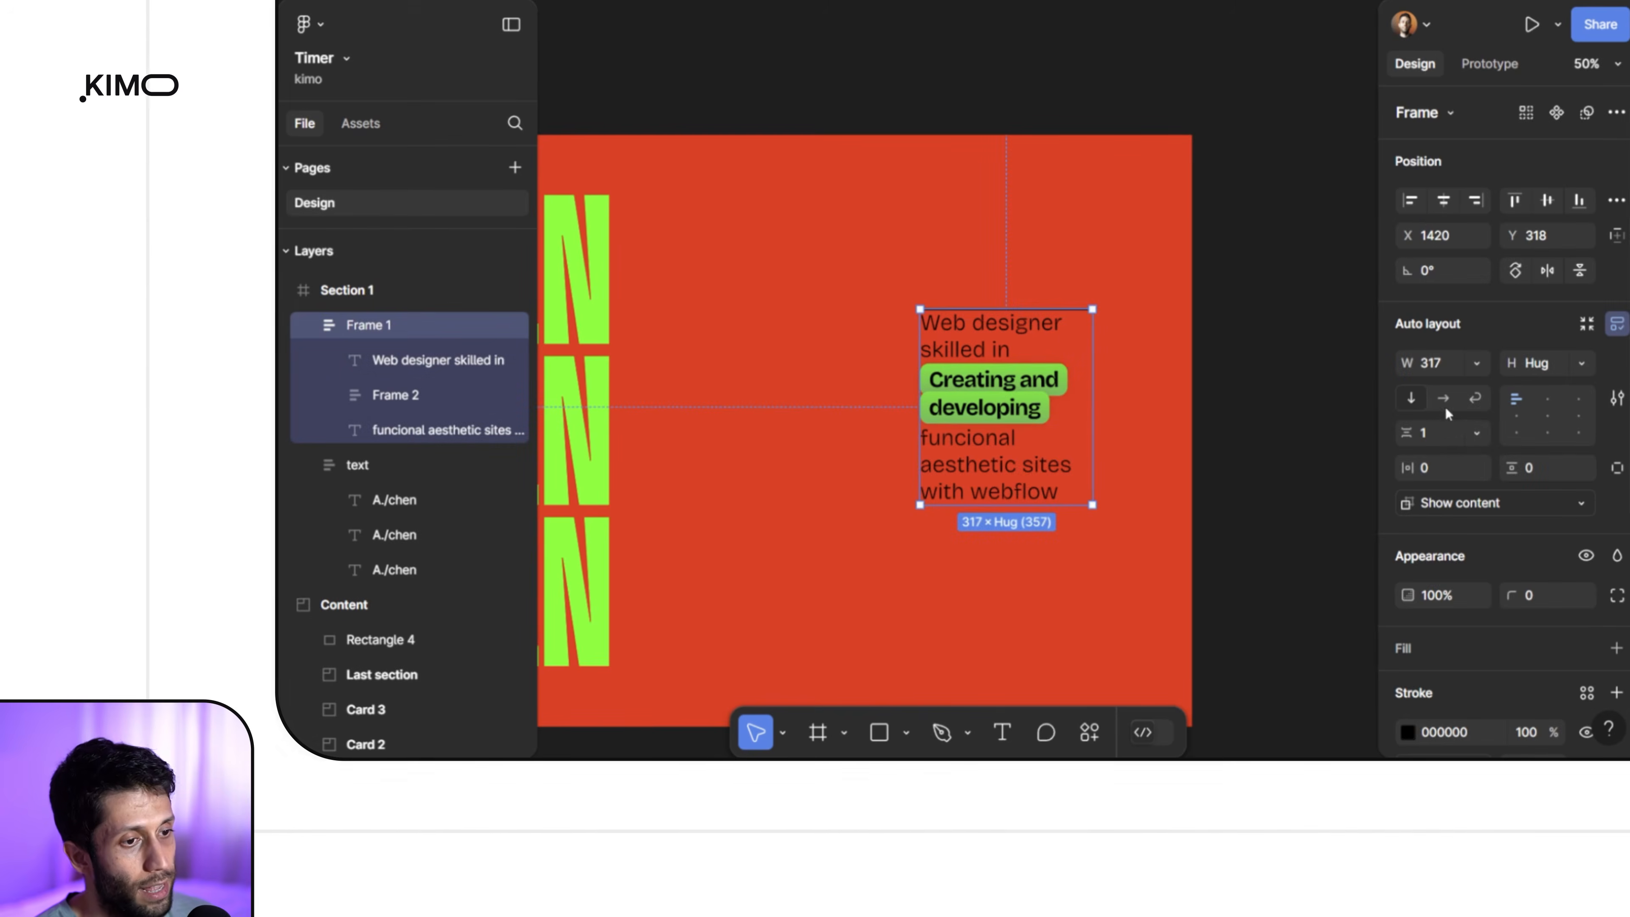
pyautogui.click(1615, 468)
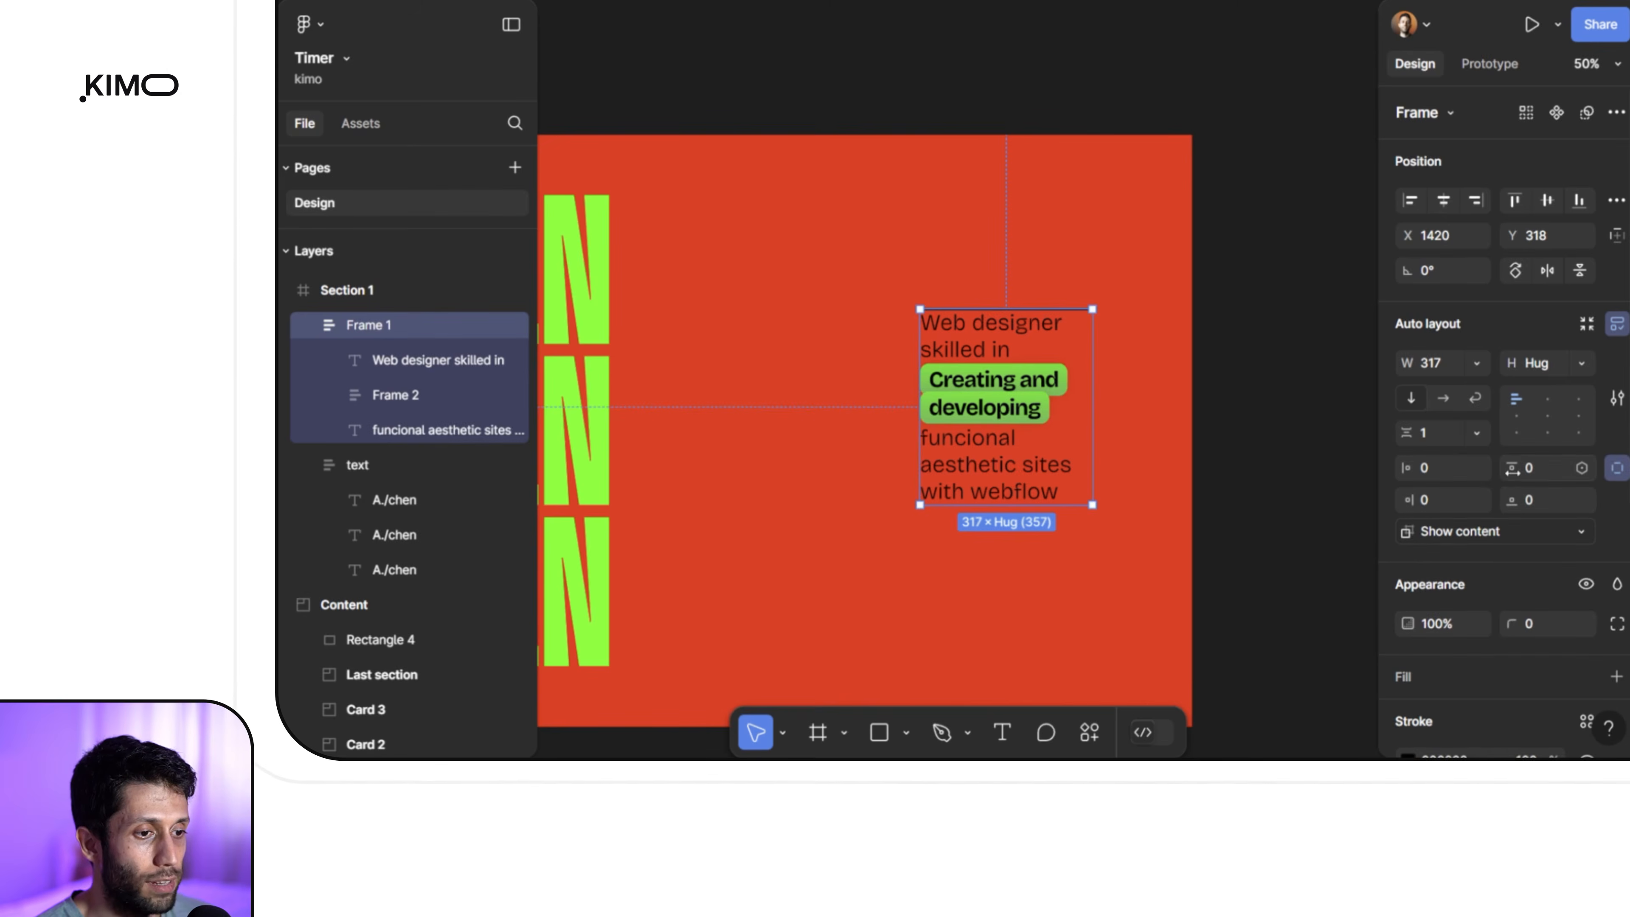
pyautogui.click(1542, 469)
pyautogui.write('16')
pyautogui.click(1532, 505)
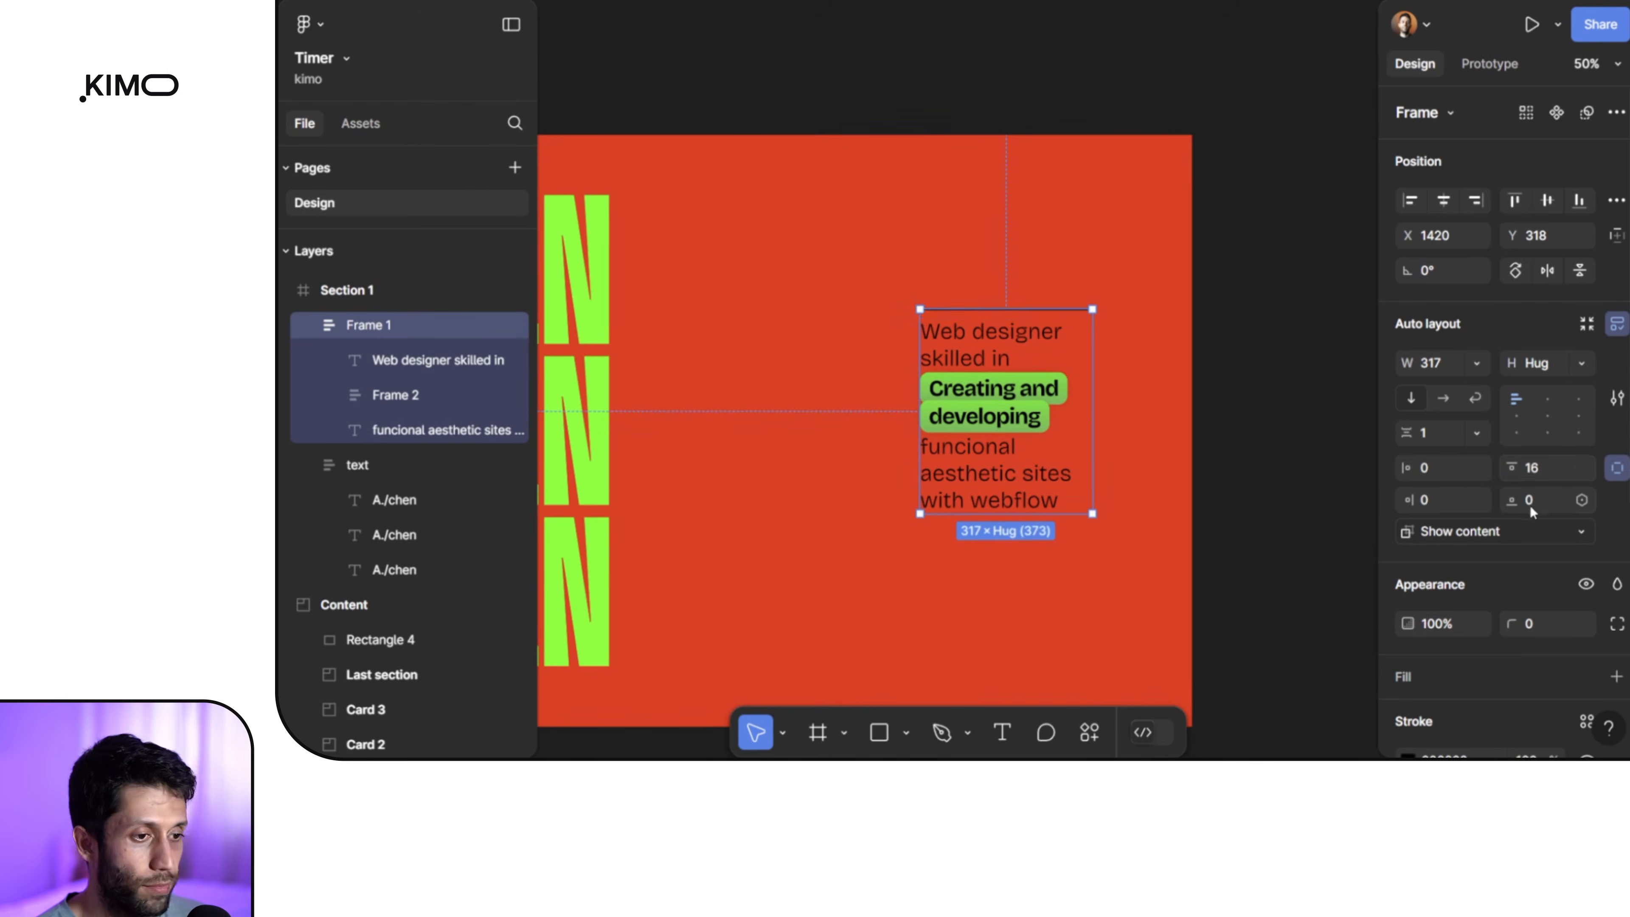
pyautogui.write('16')
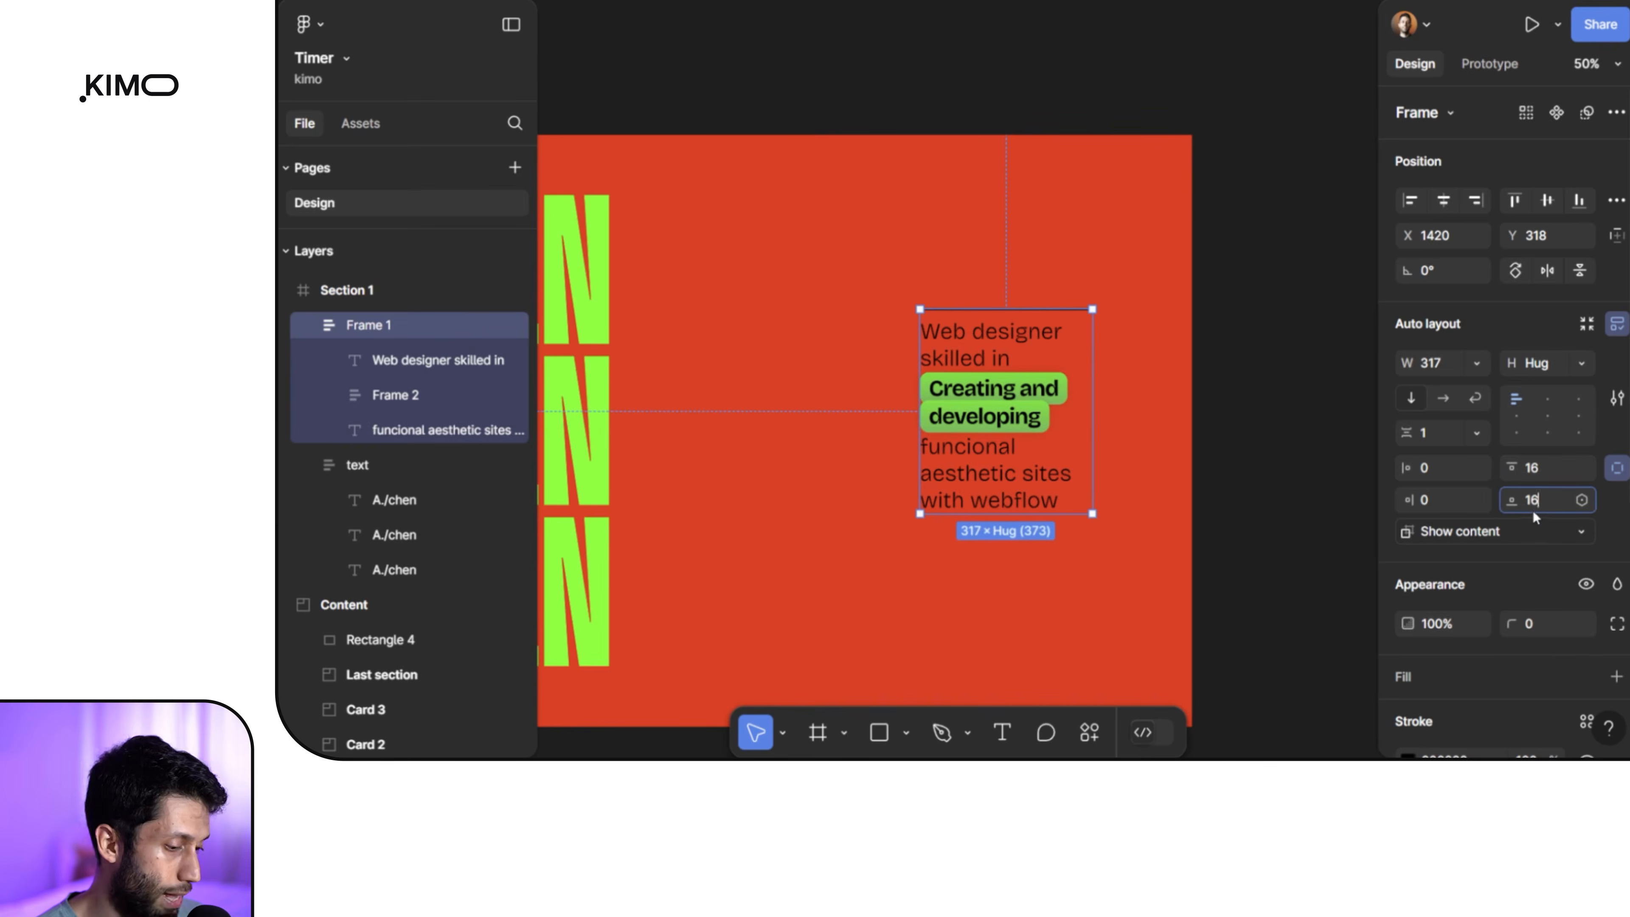
pyautogui.press('Return')
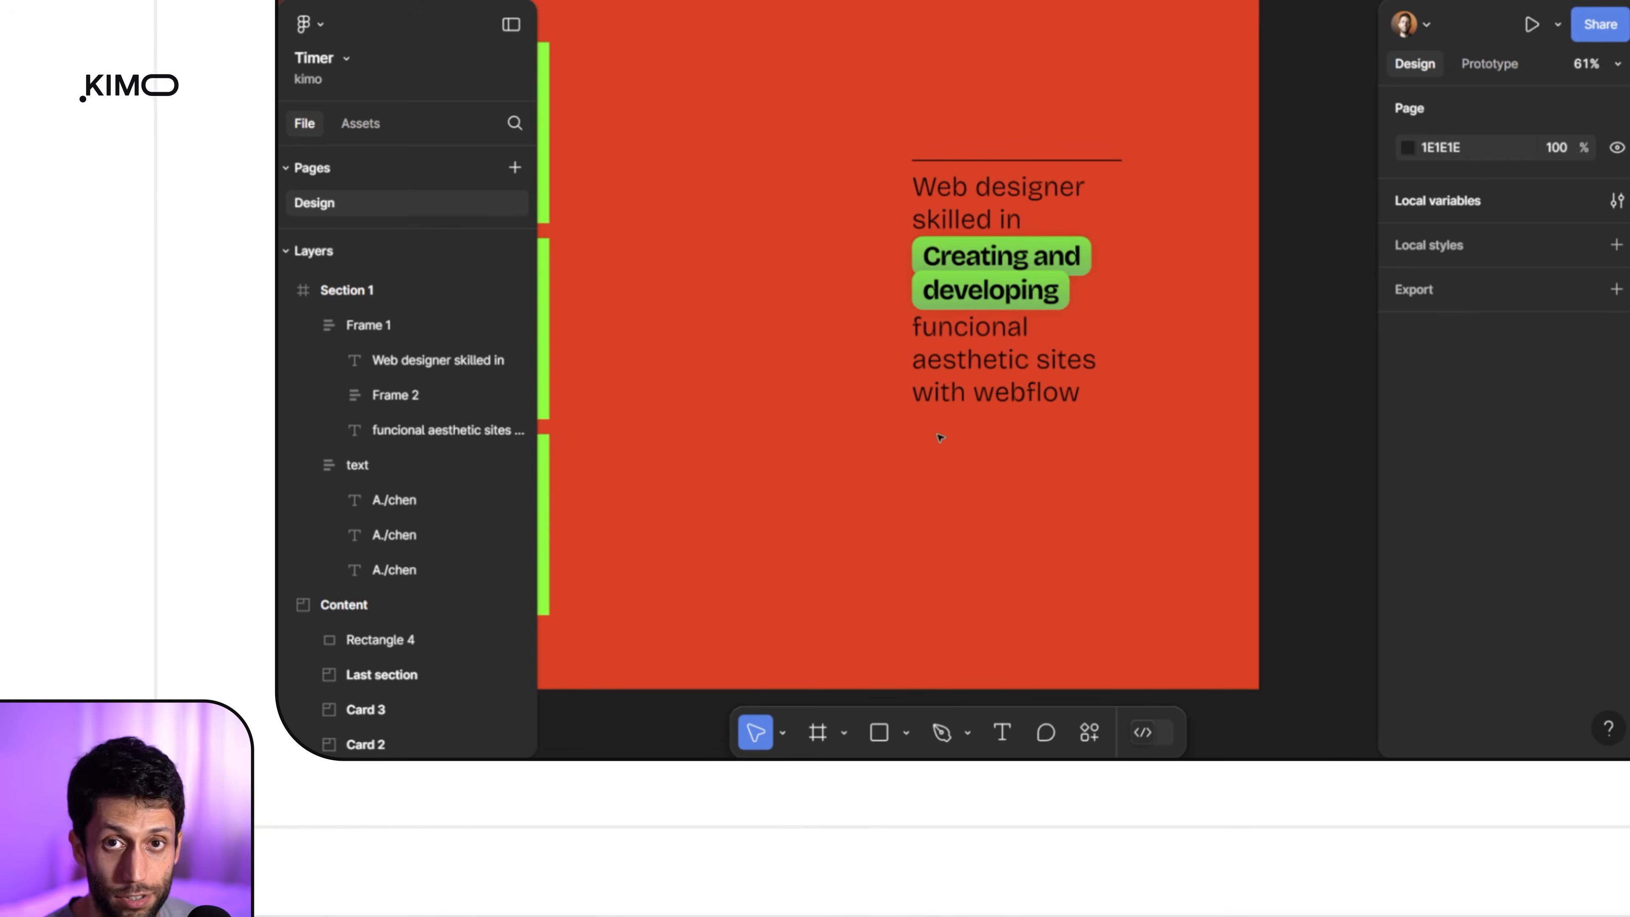
# Step: Copy the "Scroll" and "On this way >>>" texts from the content wireframe's hero section and paste them into Section 1
pyautogui.scroll(-5, 1080, 507)
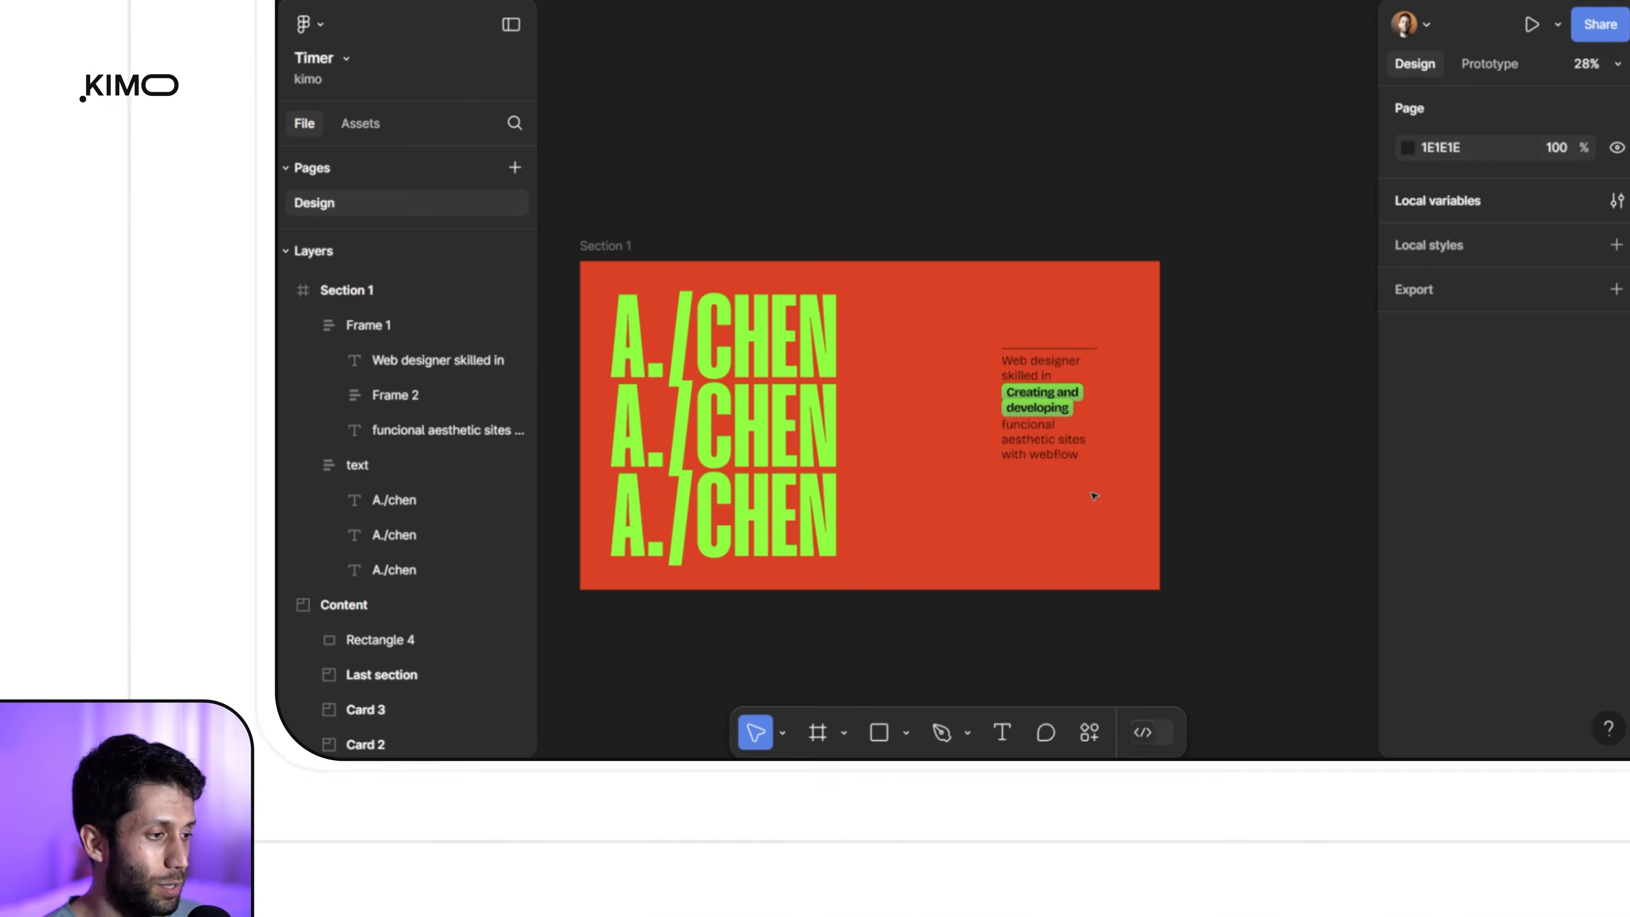
pyautogui.scroll(-5, 1095, 496)
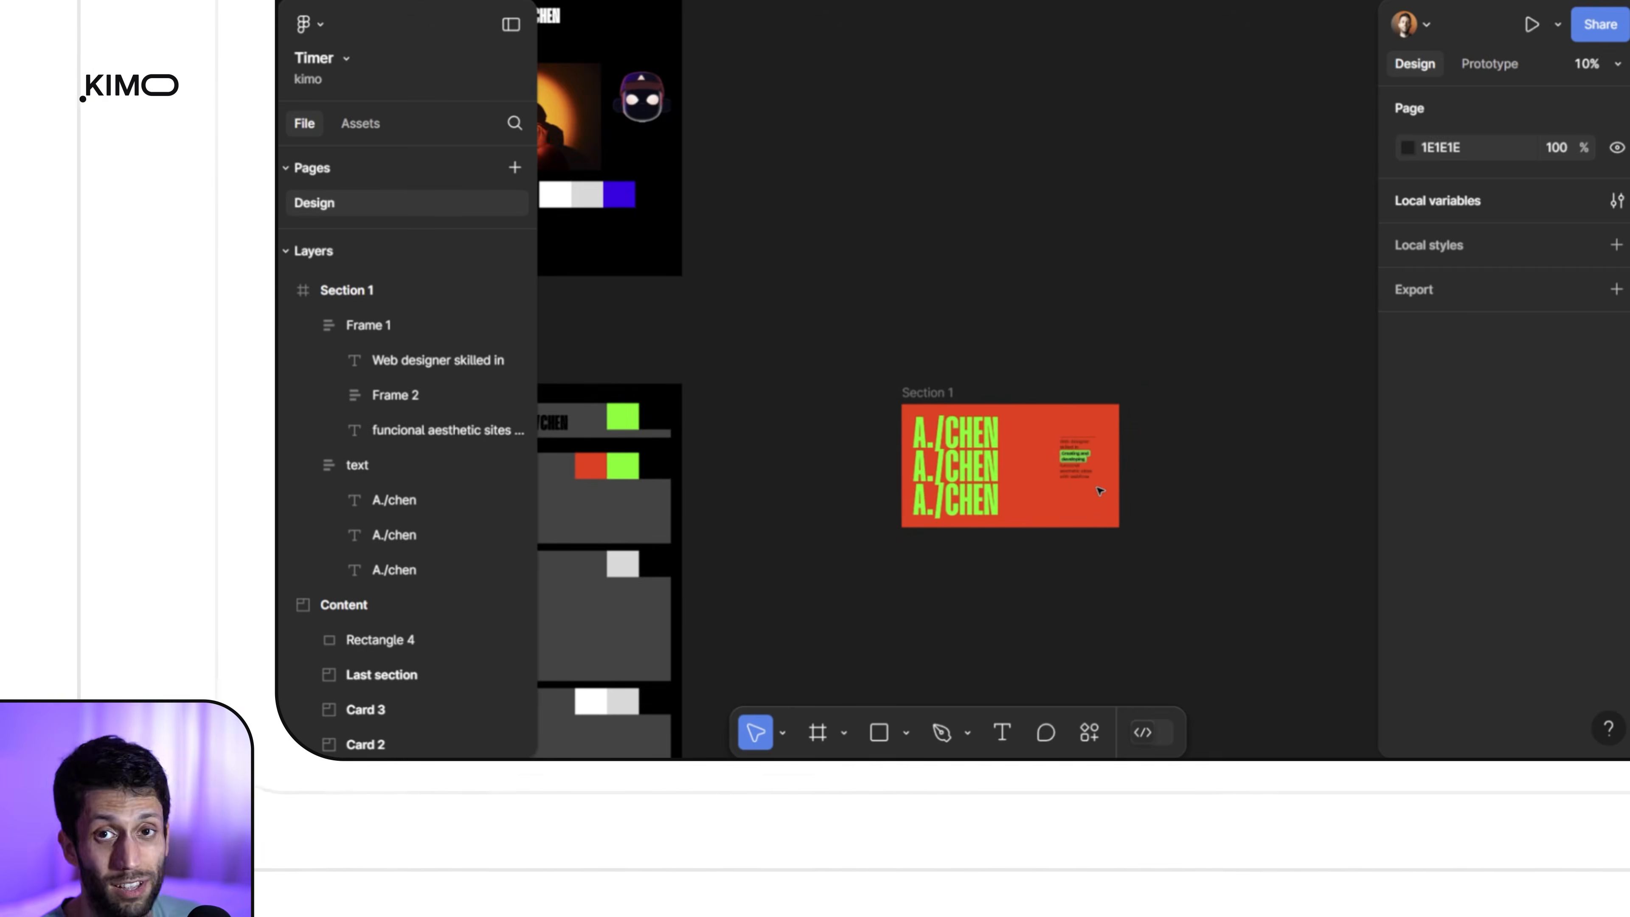
pyautogui.moveTo(1056, 570); pyautogui.dragTo(1263, 455)
pyautogui.moveTo(665, 383); pyautogui.dragTo(842, 435)
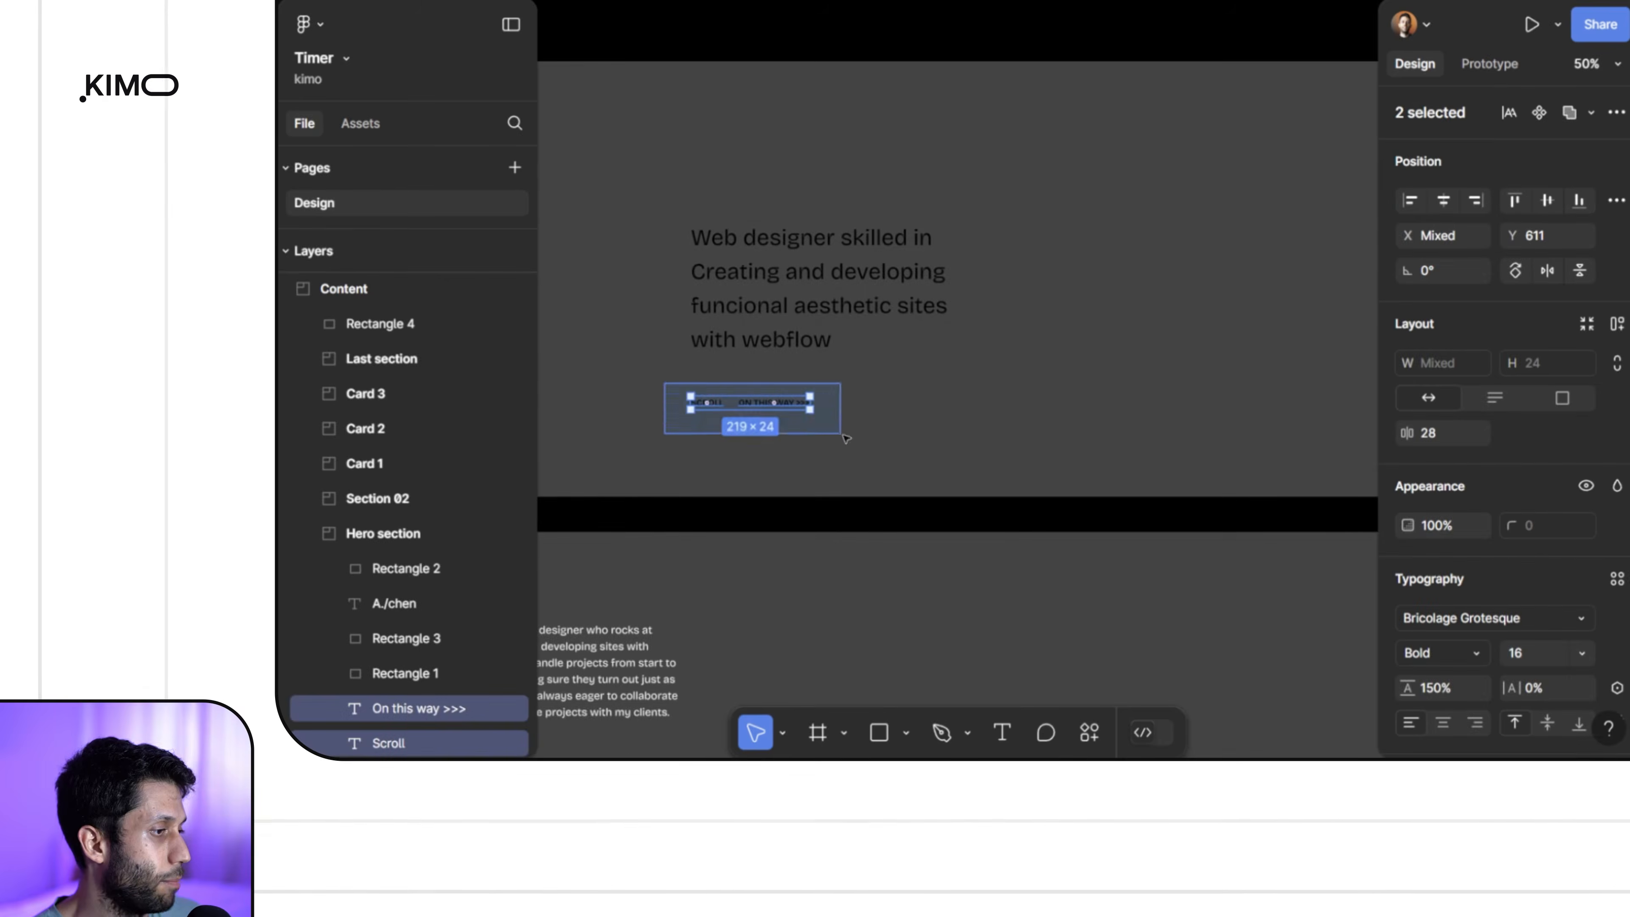
pyautogui.scroll(5, 713, 412)
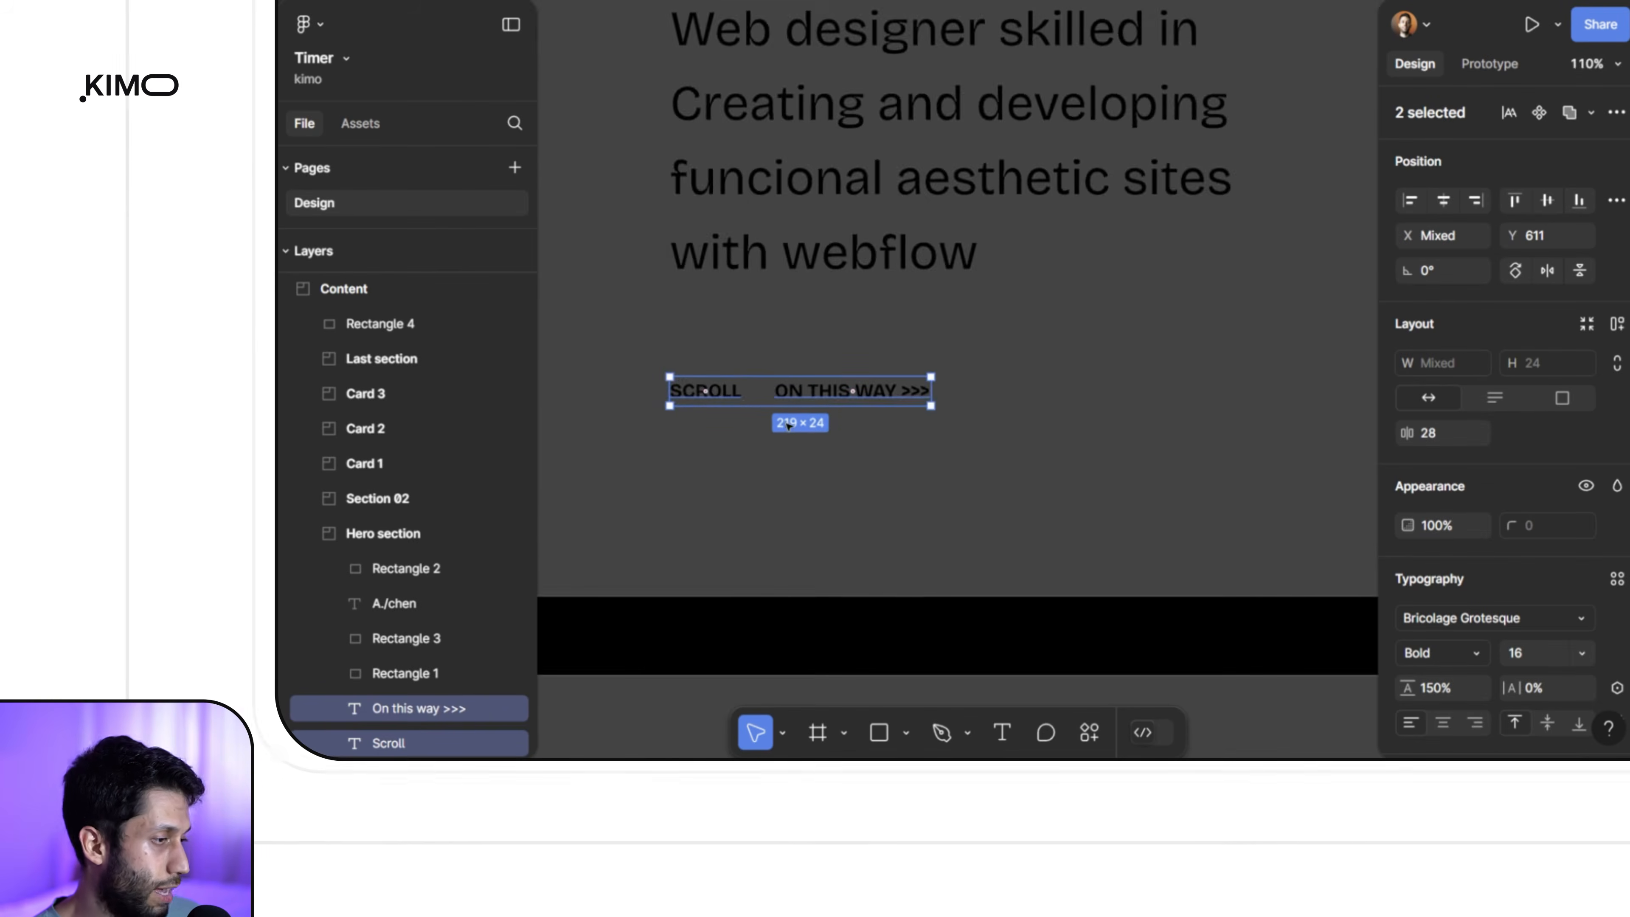
pyautogui.scroll(-10, 789, 425)
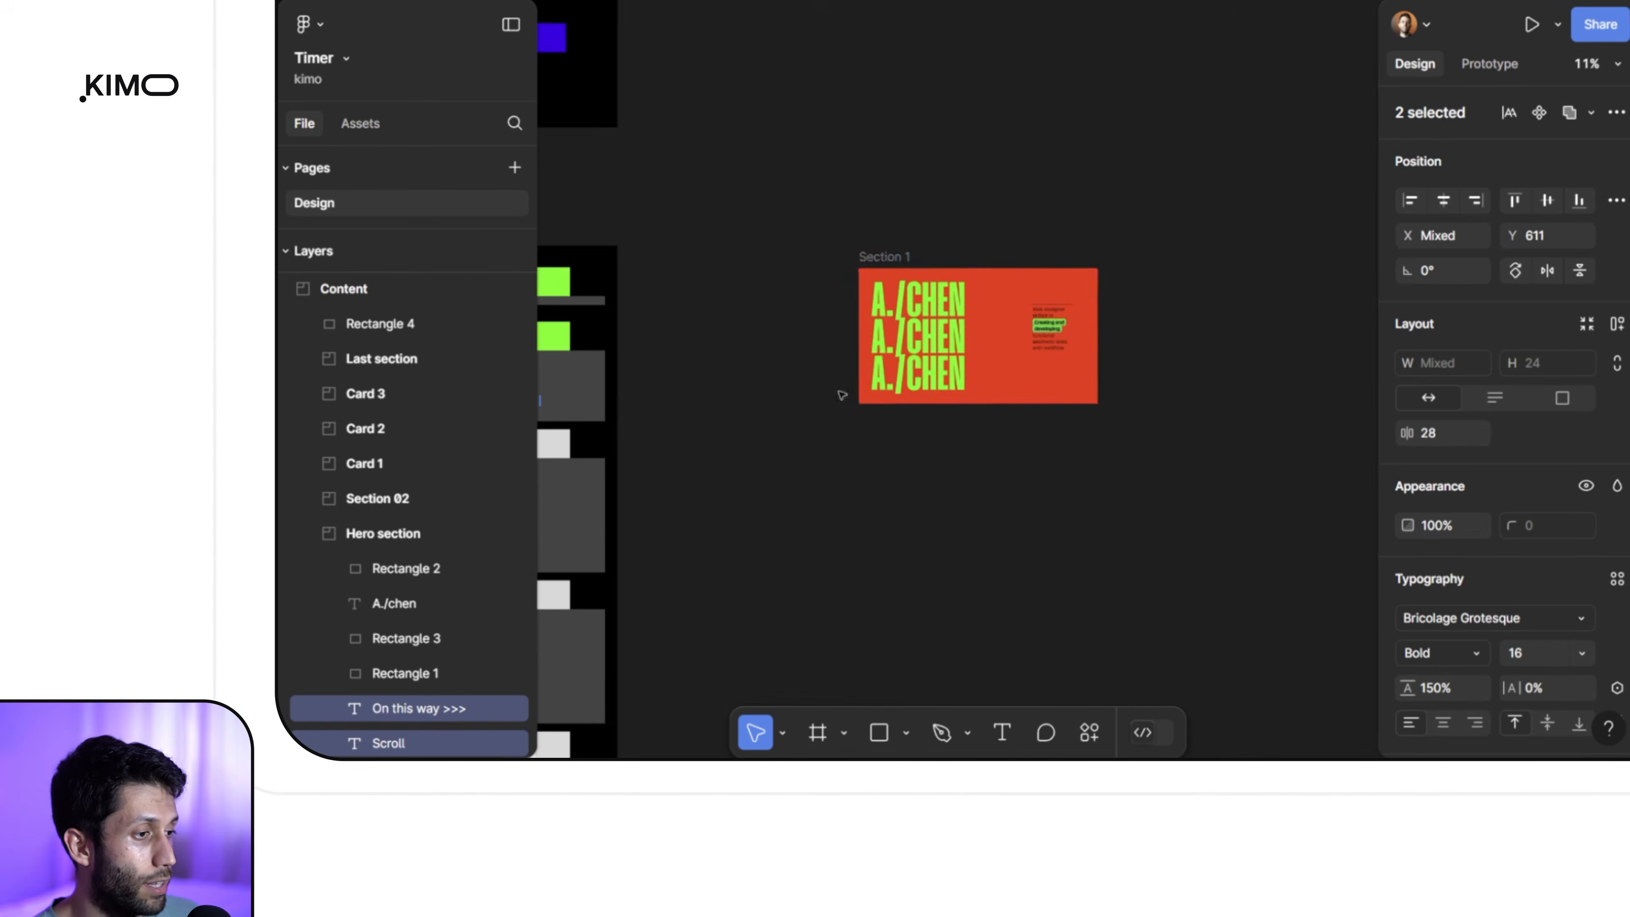
pyautogui.scroll(5, 1043, 383)
pyautogui.click(1101, 339)
pyautogui.hotkey('ctrl', 'v')
# Step: Move the two pasted texts below the description and shift "On this way >>>" away from "Scroll" to leave a gap
pyautogui.scroll(3, 895, 309)
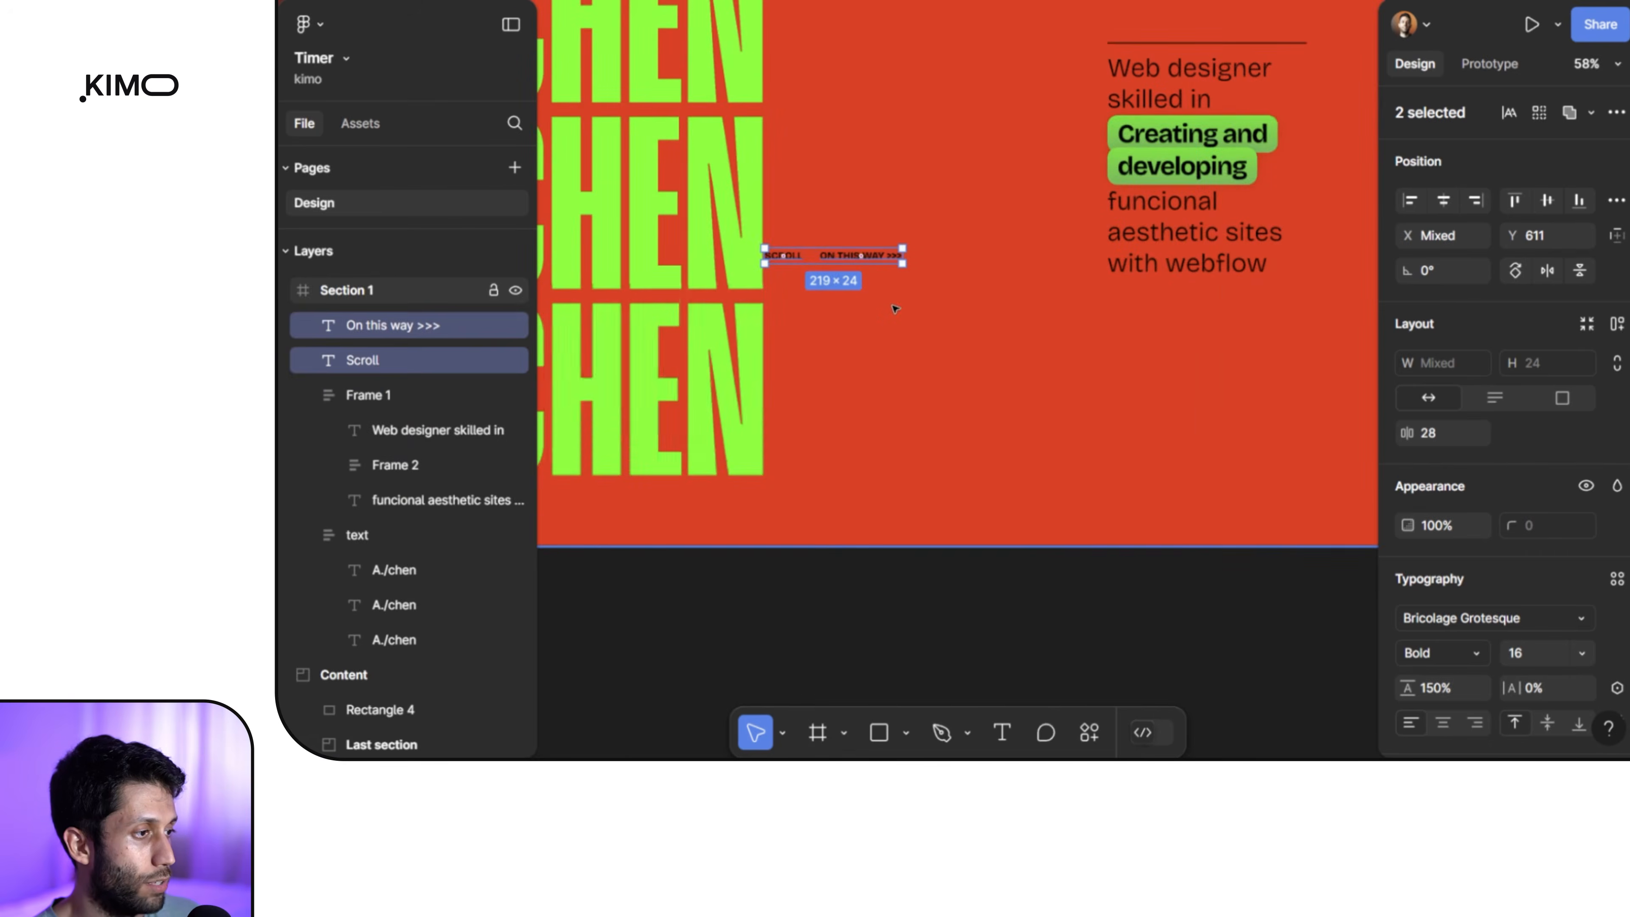
pyautogui.click(1189, 353)
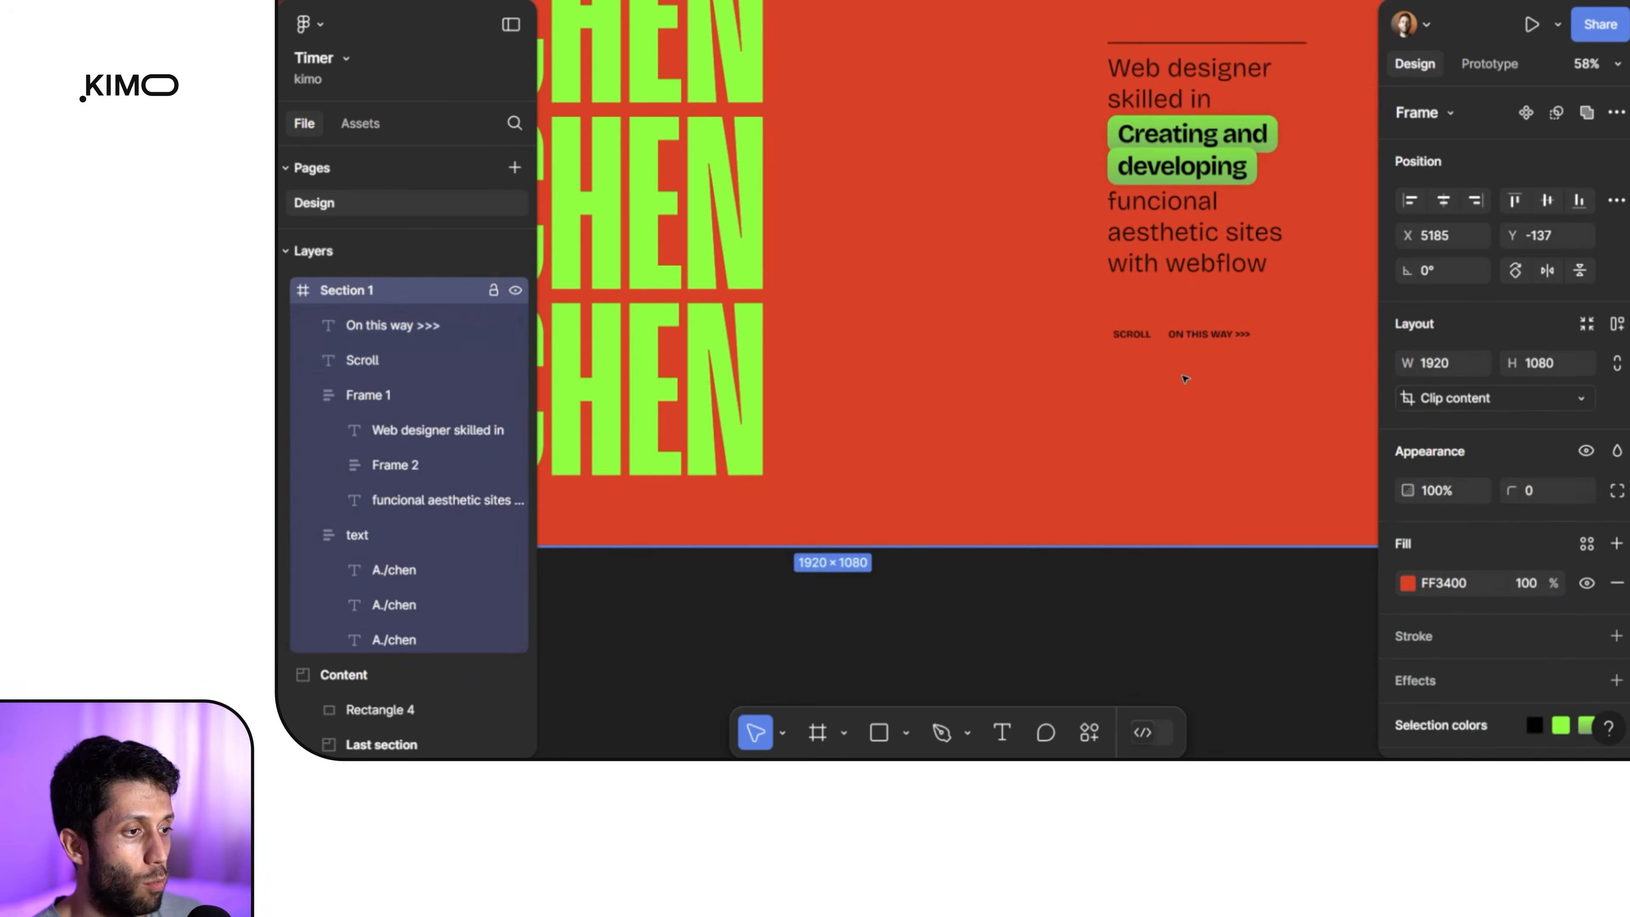
pyautogui.scroll(4, 1189, 353)
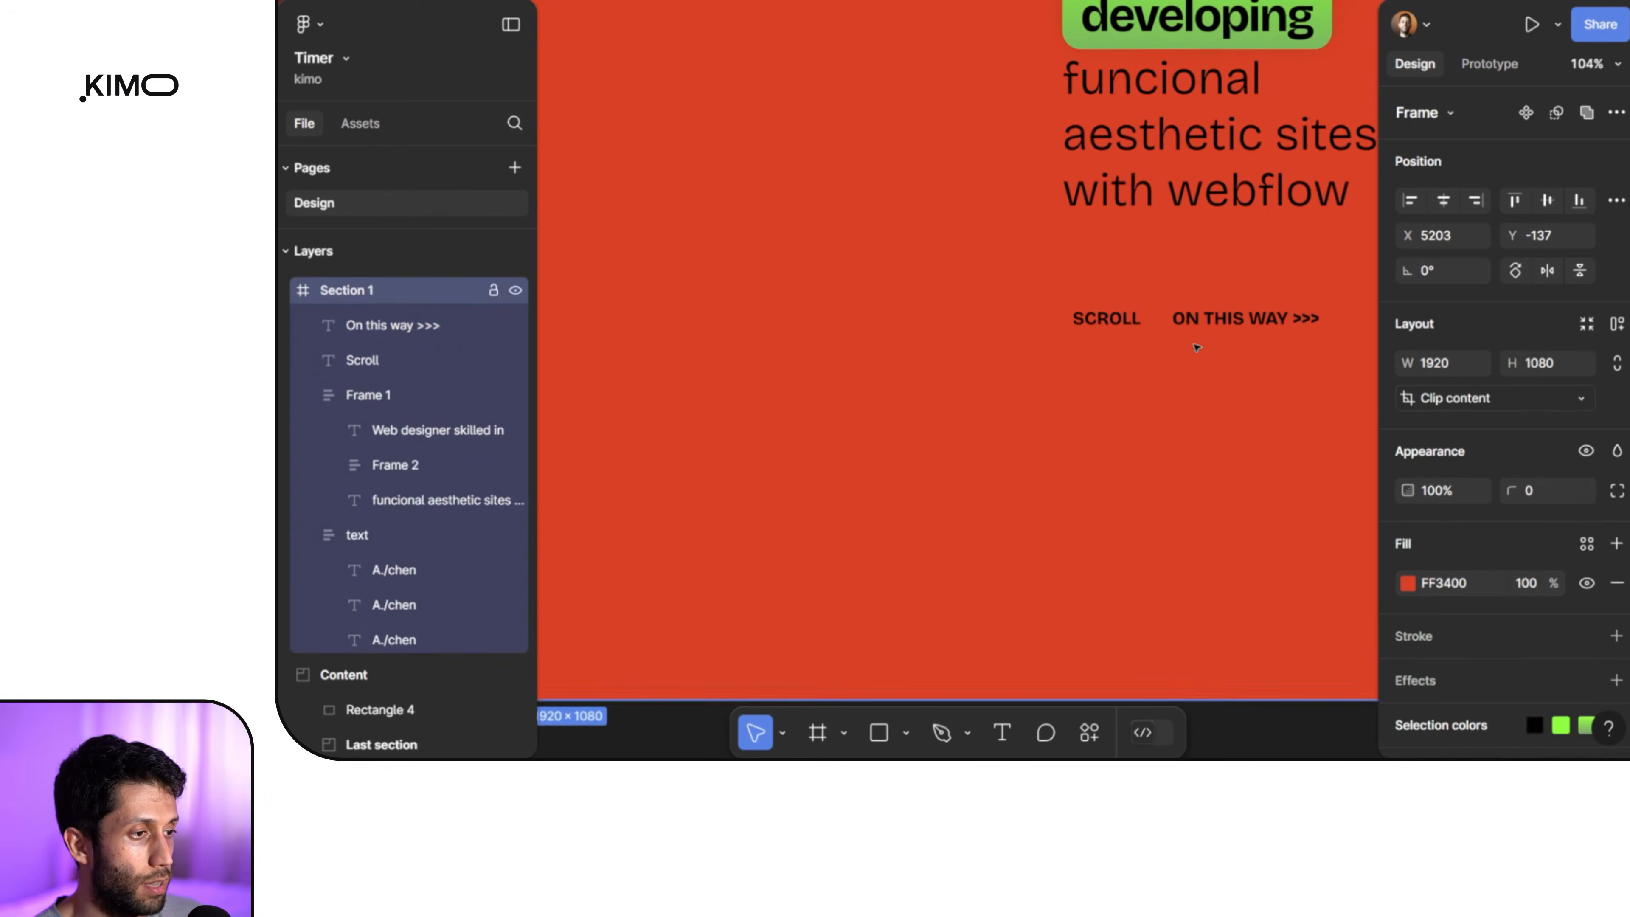
pyautogui.click(1187, 352)
pyautogui.click(1170, 323)
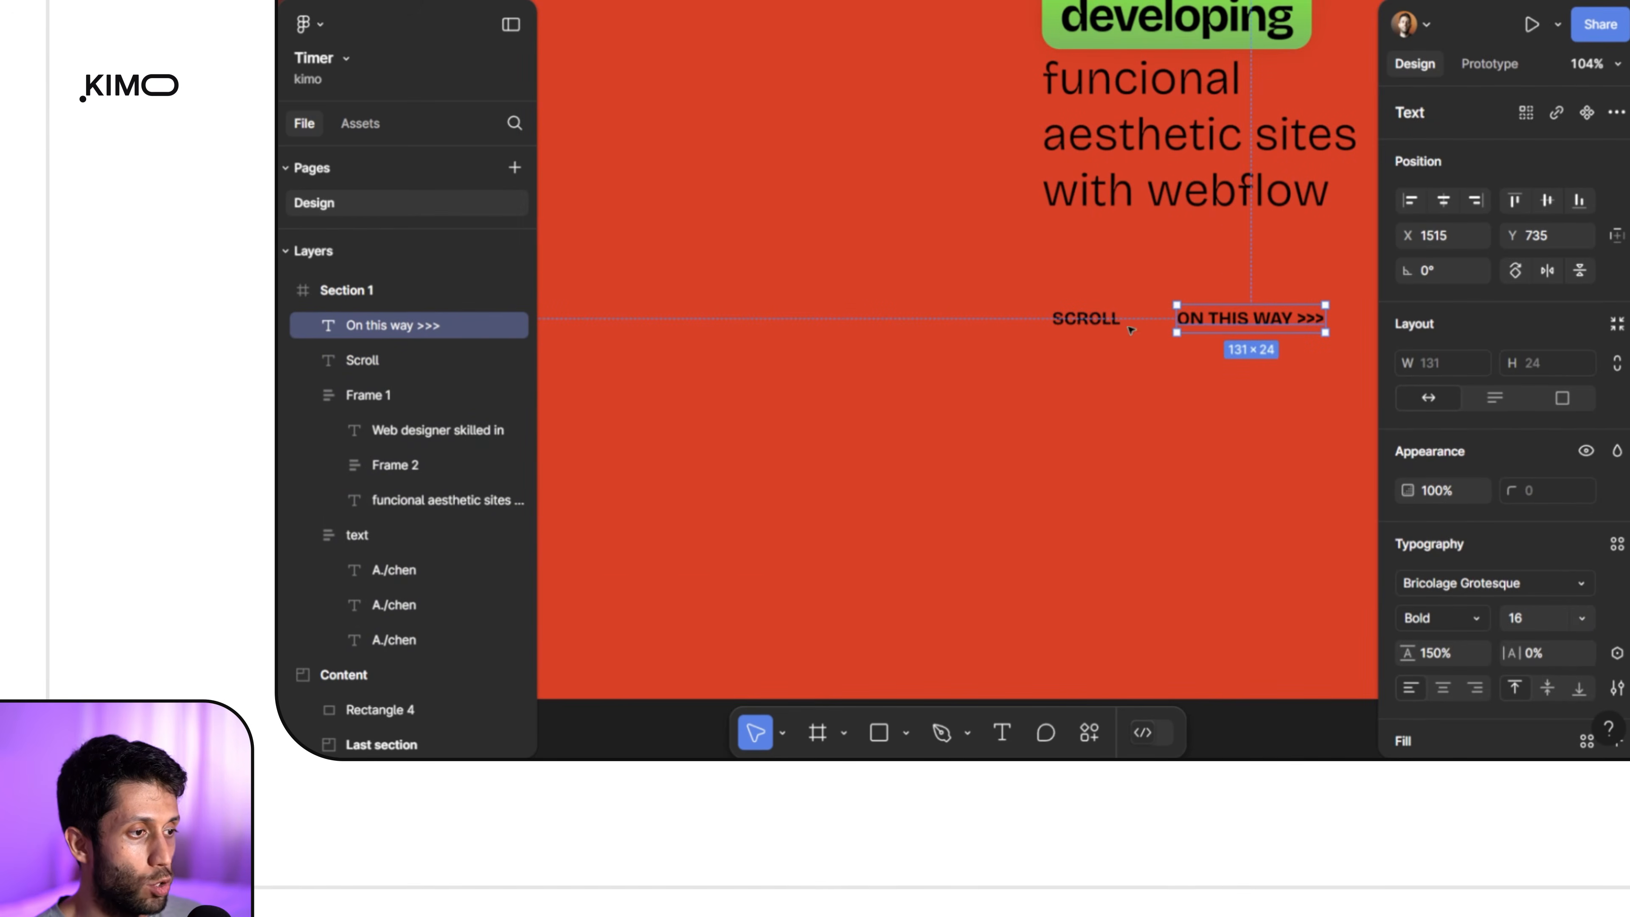
pyautogui.hscroll(4, 1187, 331)
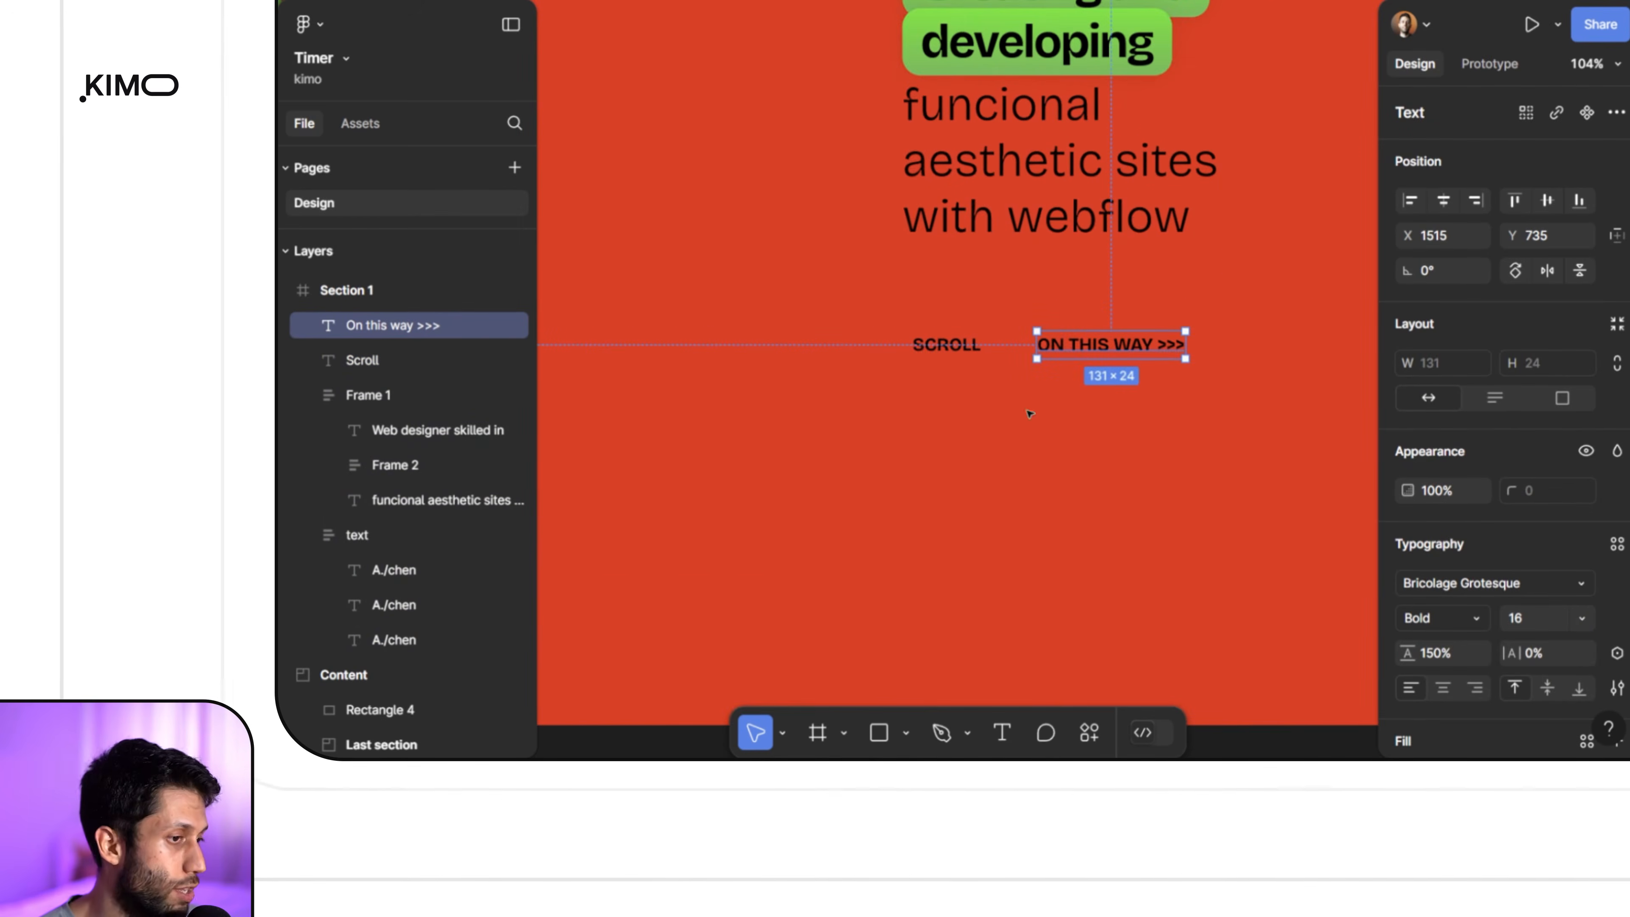
# Step: Draw a thin rectangle of about 39 × 2 in the gap between "Scroll" and "On this way >>>" and fill it black (000000)
pyautogui.click(882, 734)
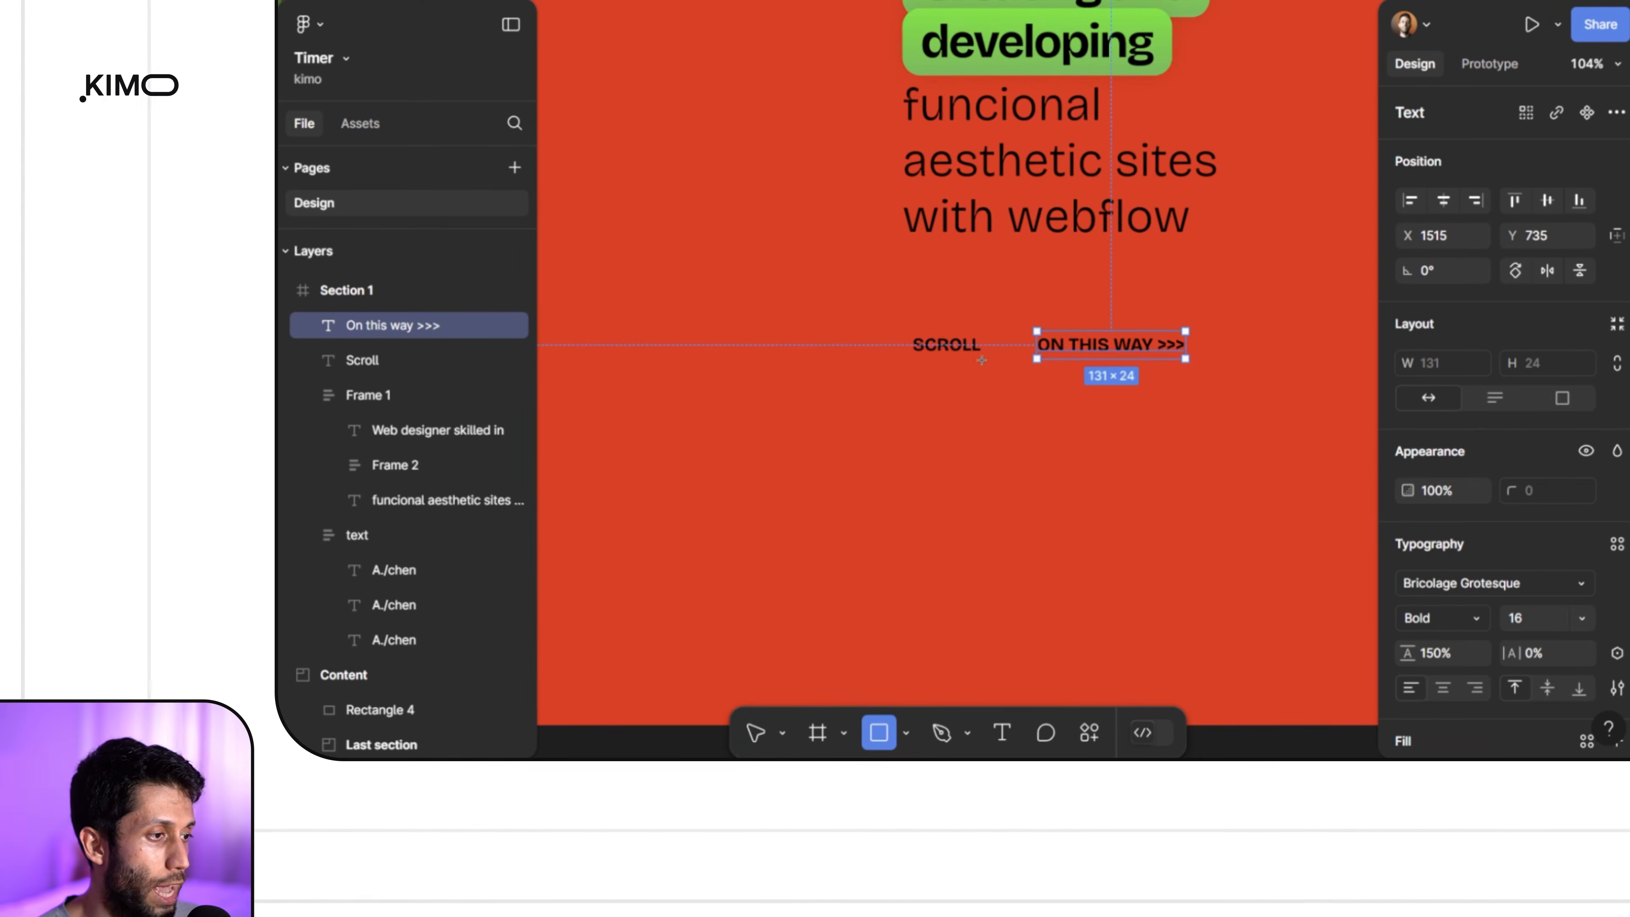
pyautogui.scroll(5, 988, 345)
pyautogui.moveTo(987, 344); pyautogui.dragTo(1079, 347)
pyautogui.scroll(5, 1047, 357)
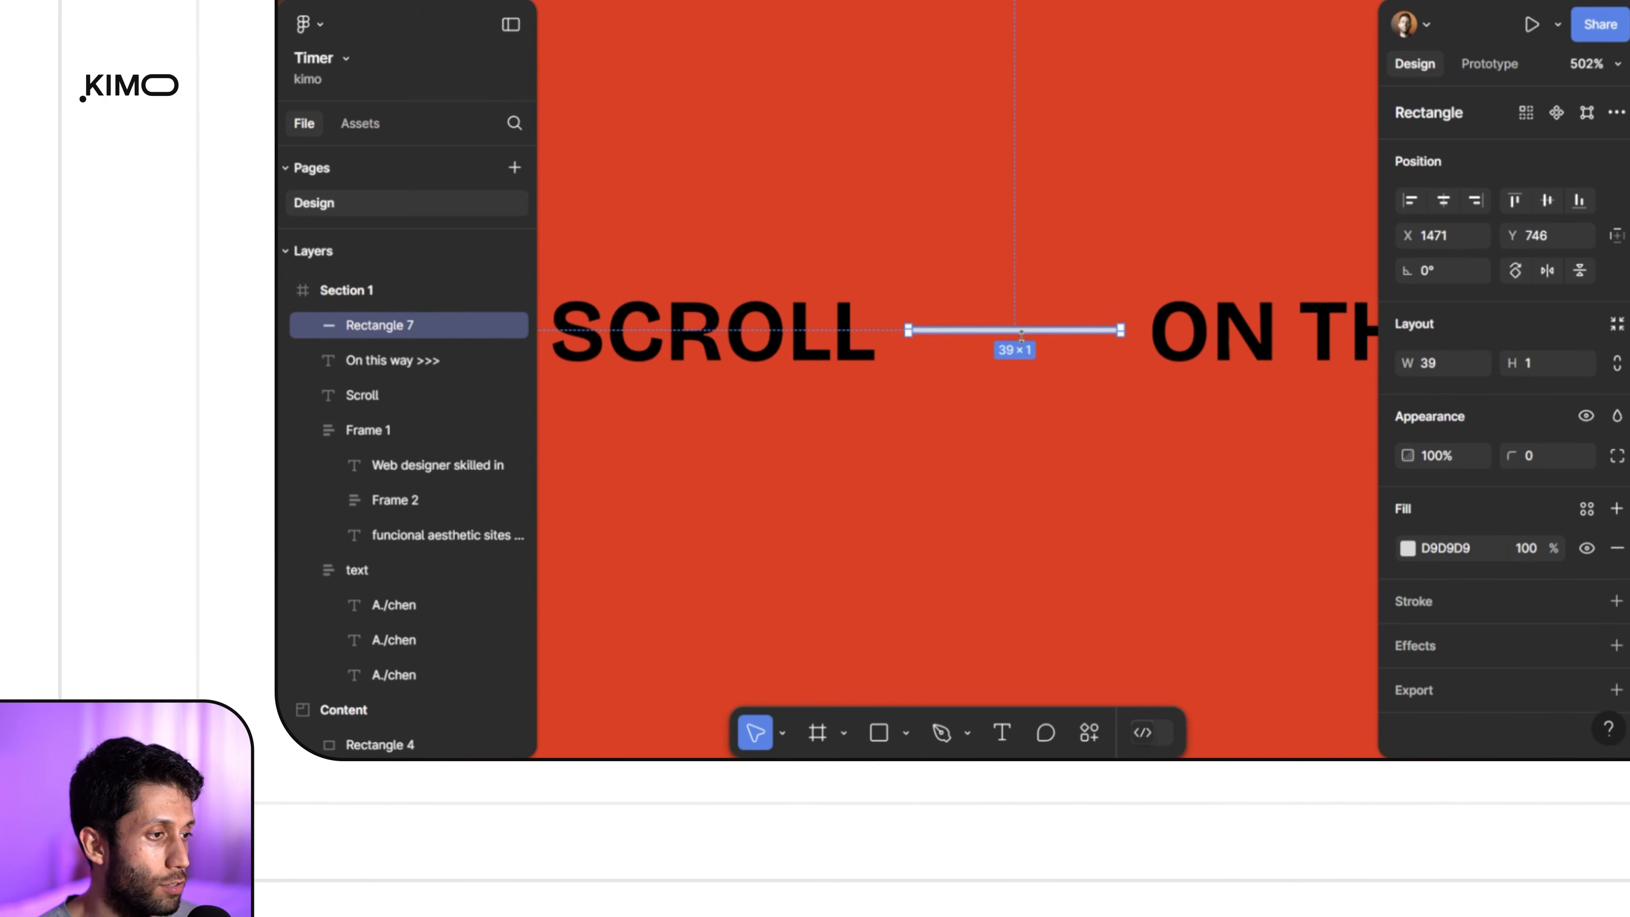
pyautogui.click(1408, 548)
pyautogui.moveTo(1188, 443); pyautogui.dragTo(1046, 504)
pyautogui.click(1006, 478)
pyautogui.scroll(-6, 1008, 476)
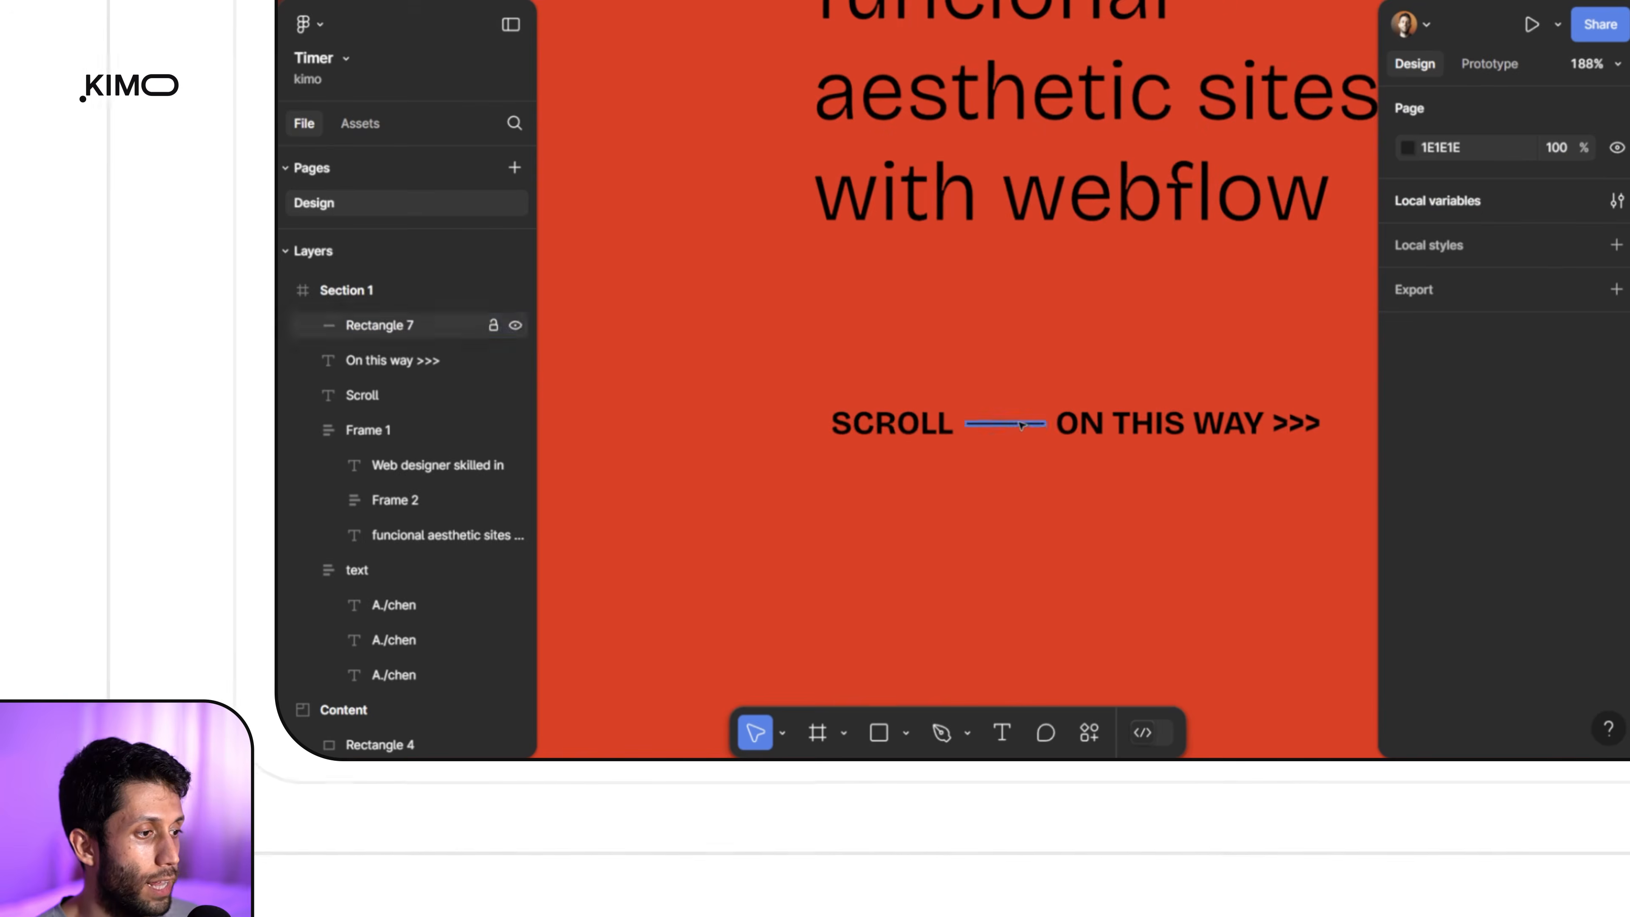
# Step: Duplicate the black line and place the copy right after "On this way >>>" on the same baseline
pyautogui.click(1005, 424)
pyautogui.keyDown('alt'); pyautogui.moveTo(1005, 423); pyautogui.dragTo(1319, 423); pyautogui.keyUp('alt')
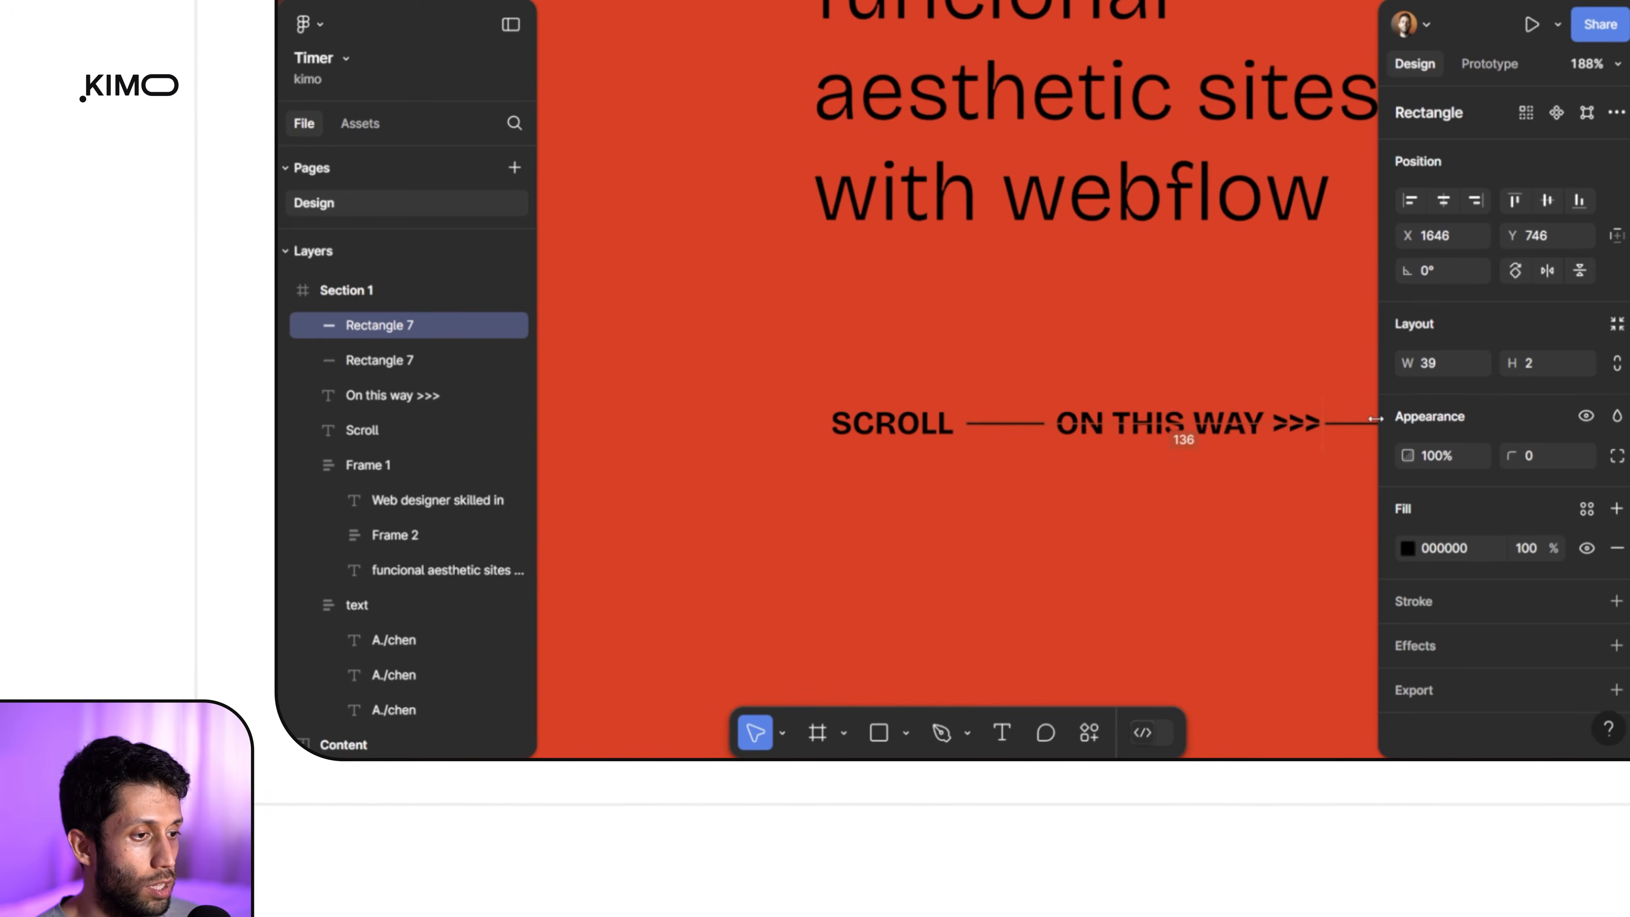
pyautogui.moveTo(1302, 496); pyautogui.dragTo(1183, 484)
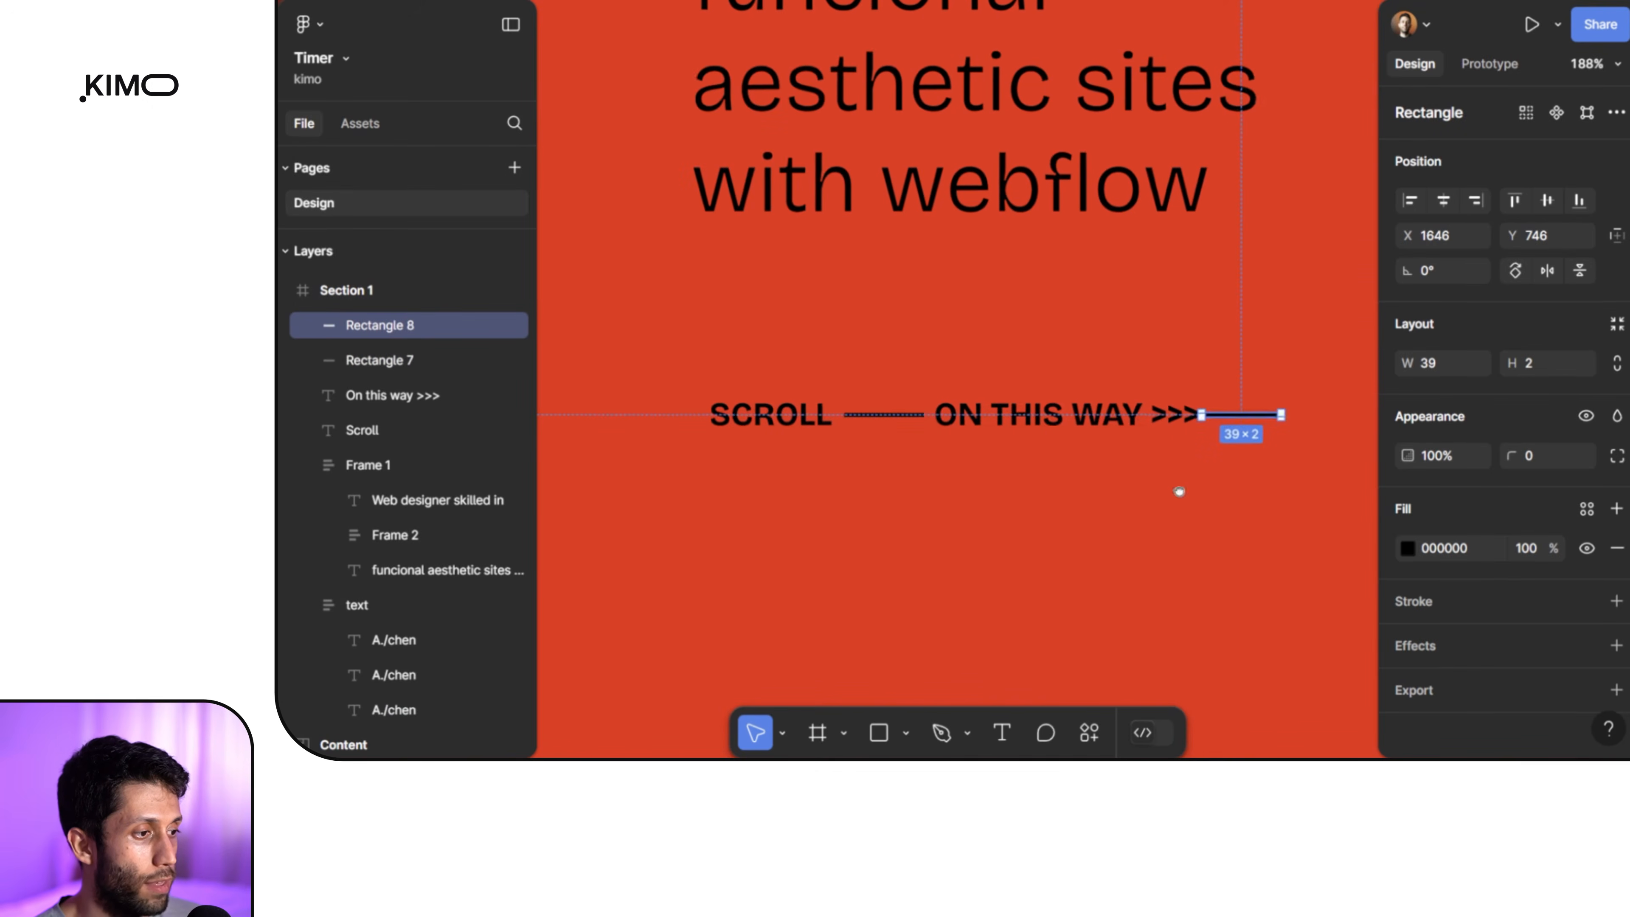
# Step: Wrap the two texts and both lines in a horizontal auto layout frame and rename it CTA
pyautogui.scroll(-4, 1183, 485)
pyautogui.moveTo(805, 420); pyautogui.dragTo(1245, 464)
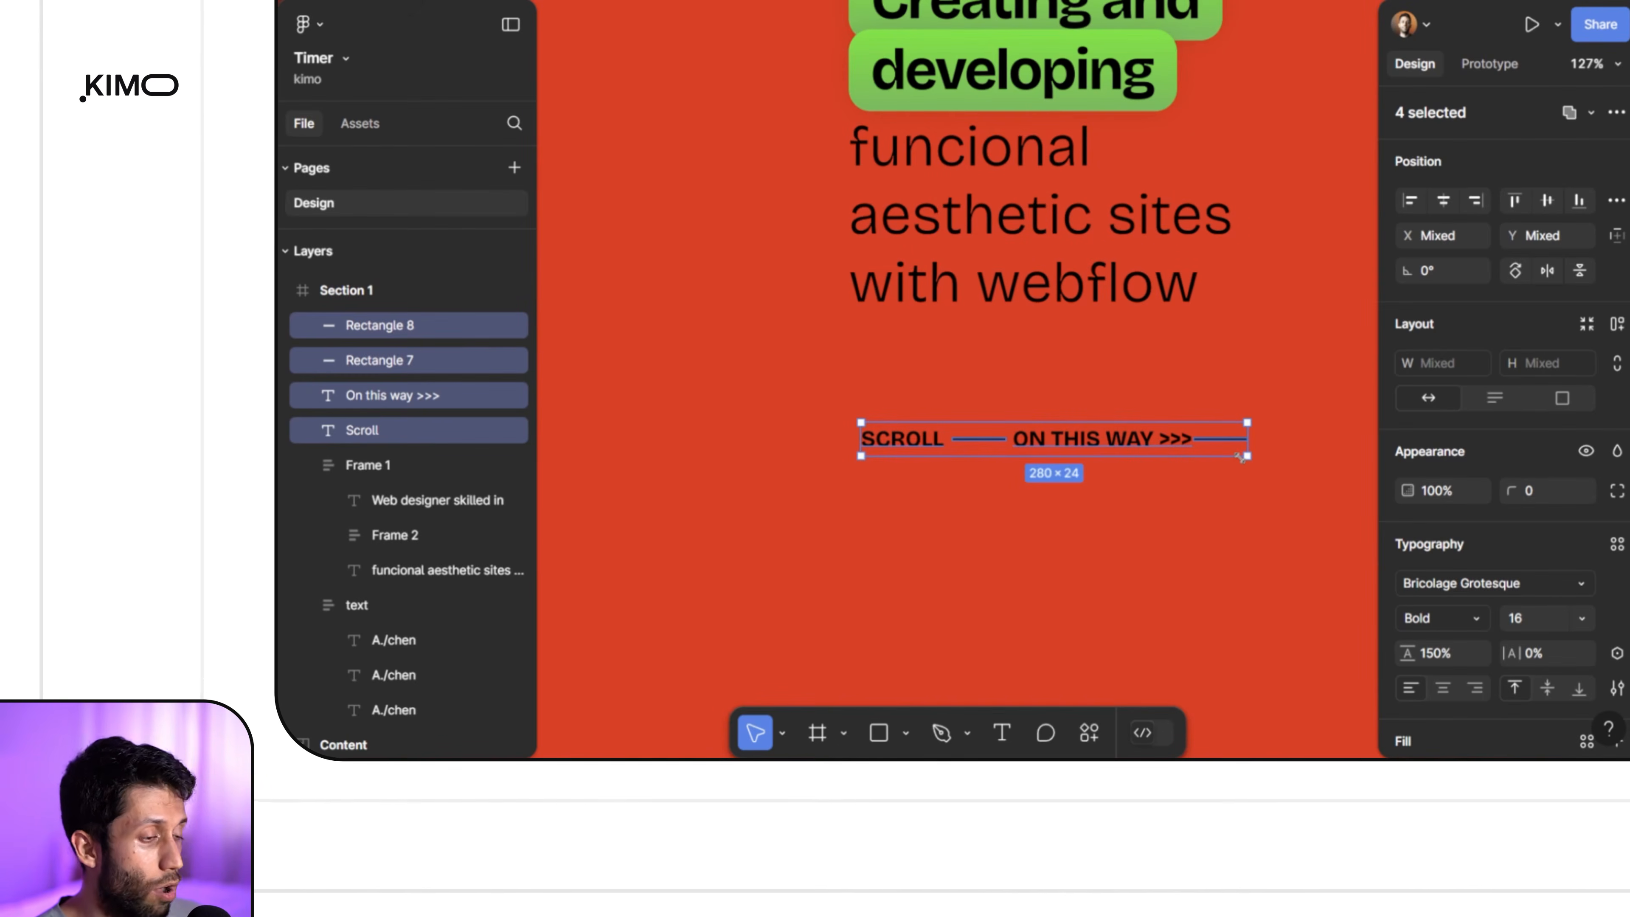
pyautogui.hotkey('shift', 'a')
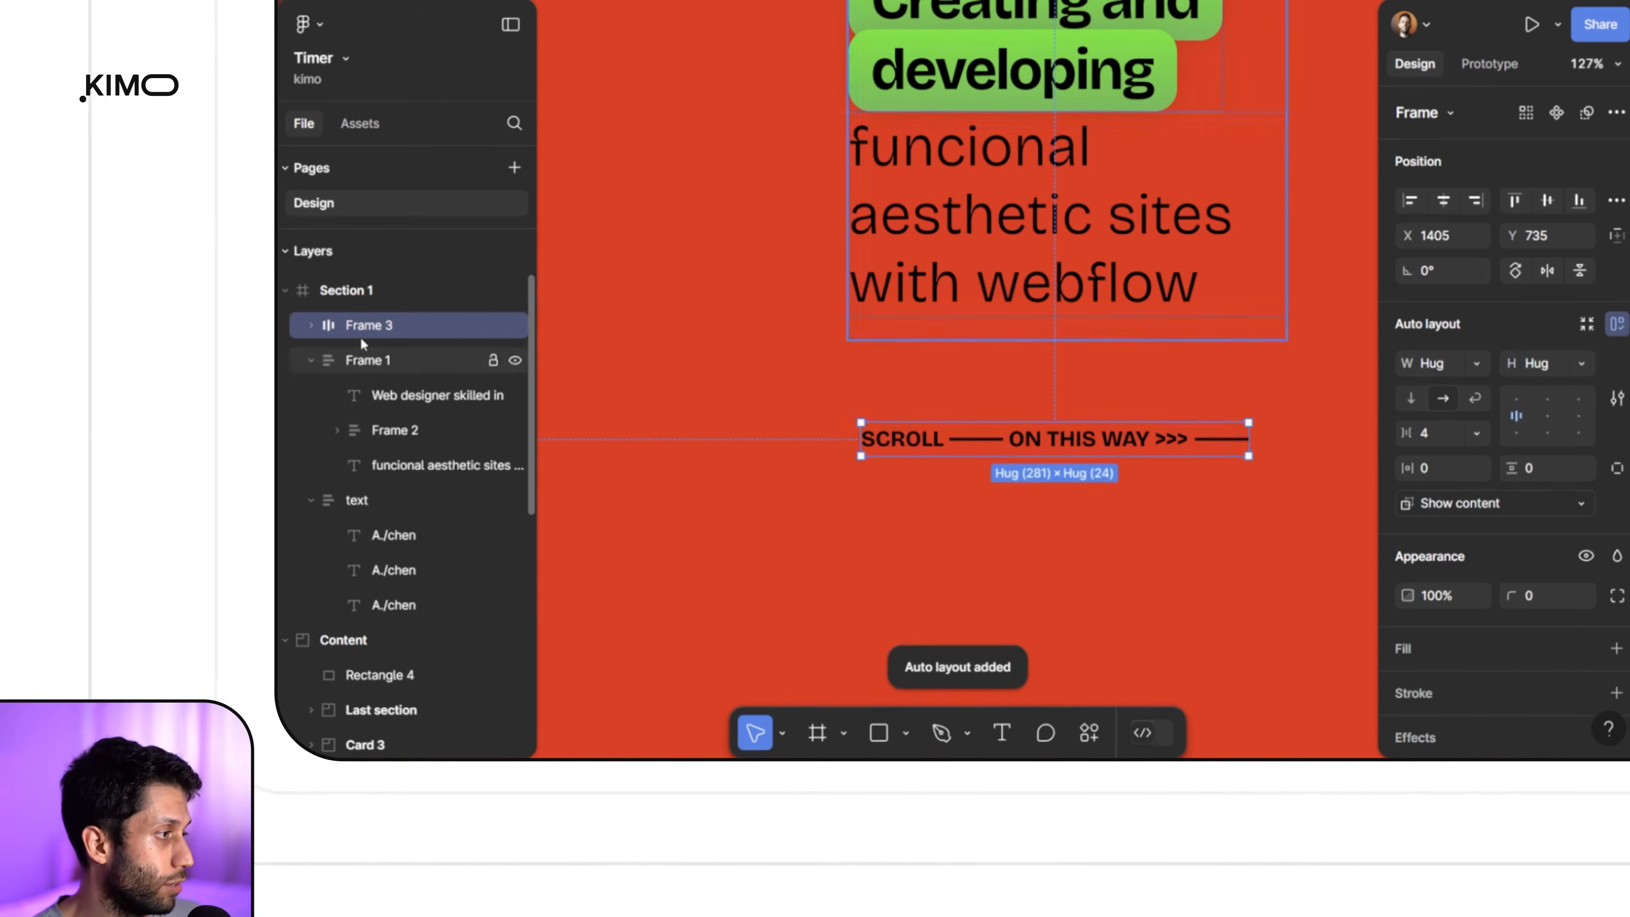
pyautogui.doubleClick(369, 325)
pyautogui.write('CTA')
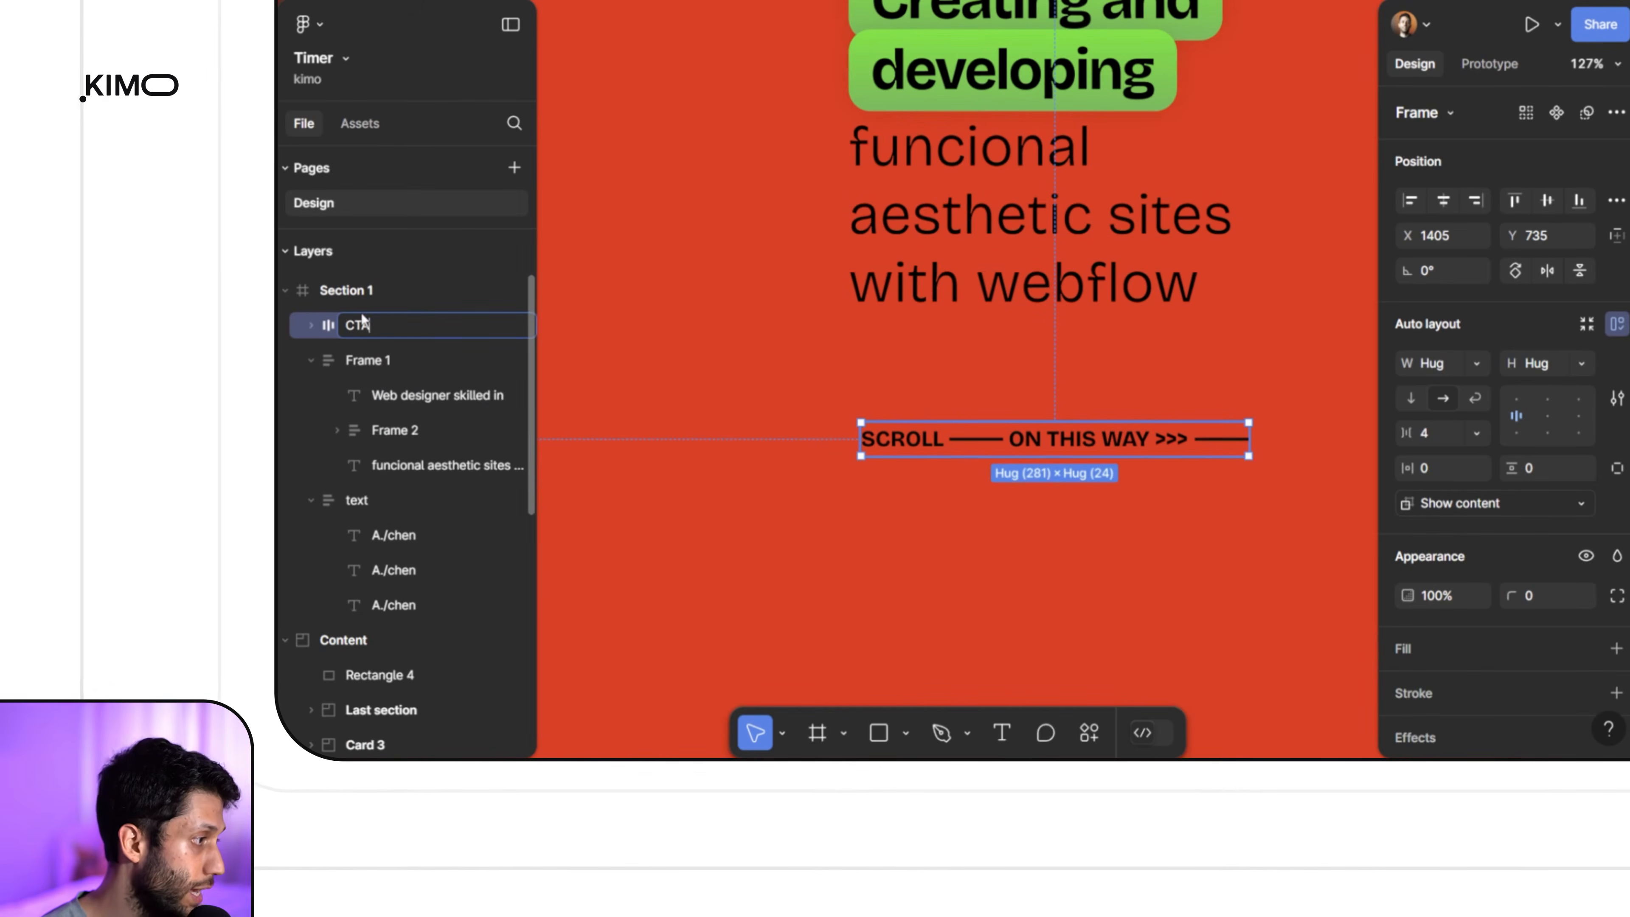
# Step: Rename the description frame to Text
pyautogui.click(392, 361)
pyautogui.doubleClick(431, 369)
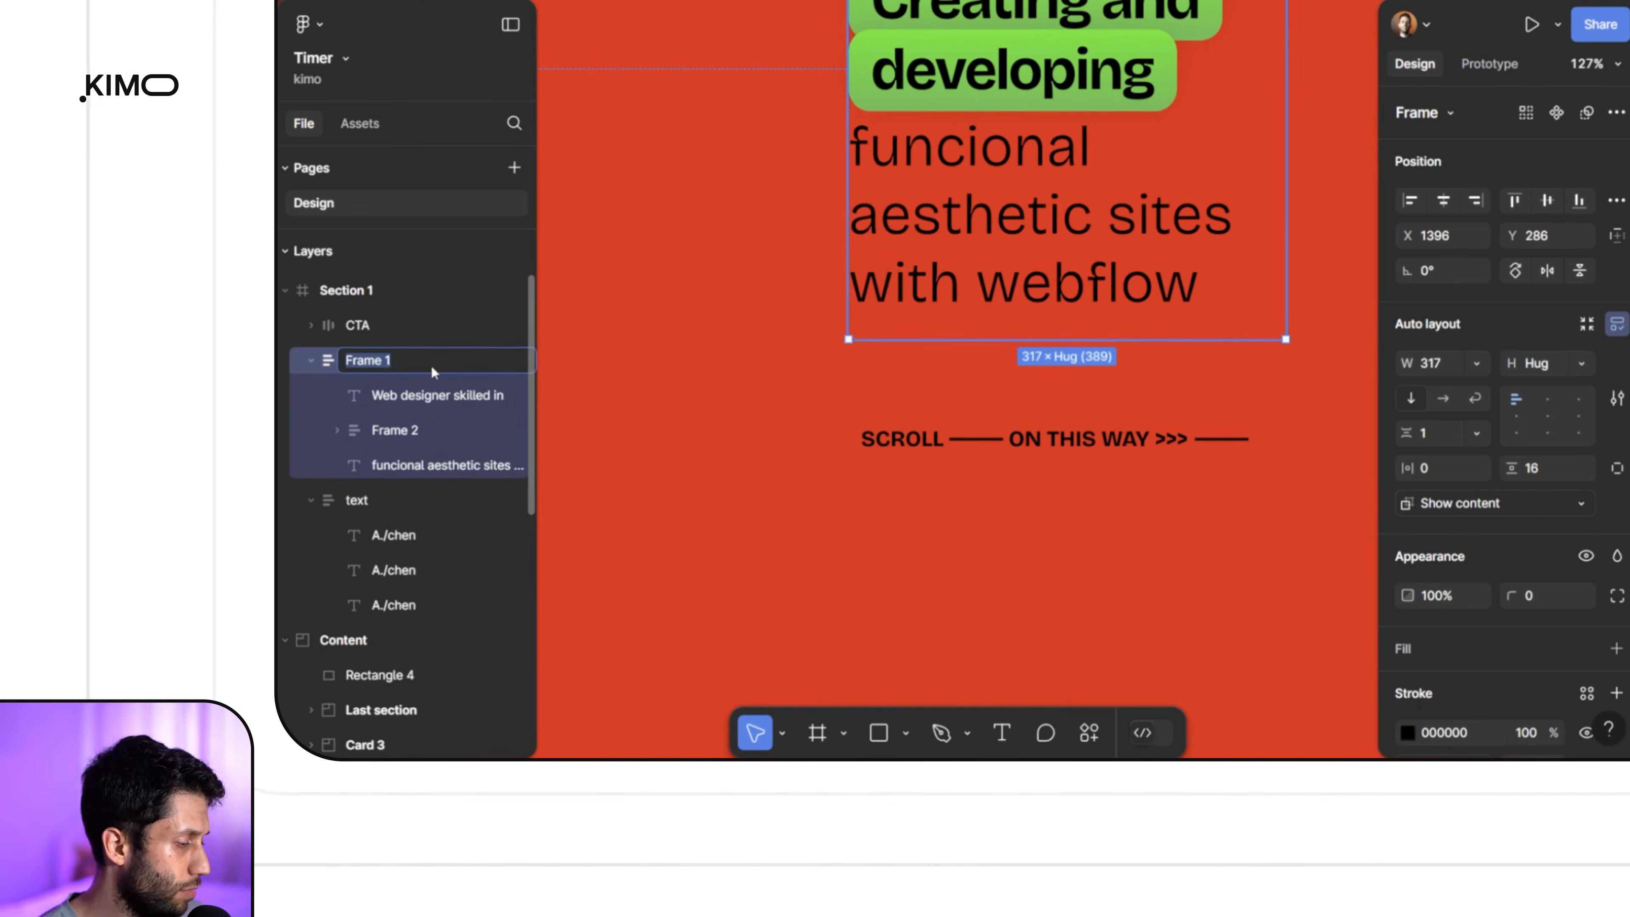
pyautogui.write('Text')
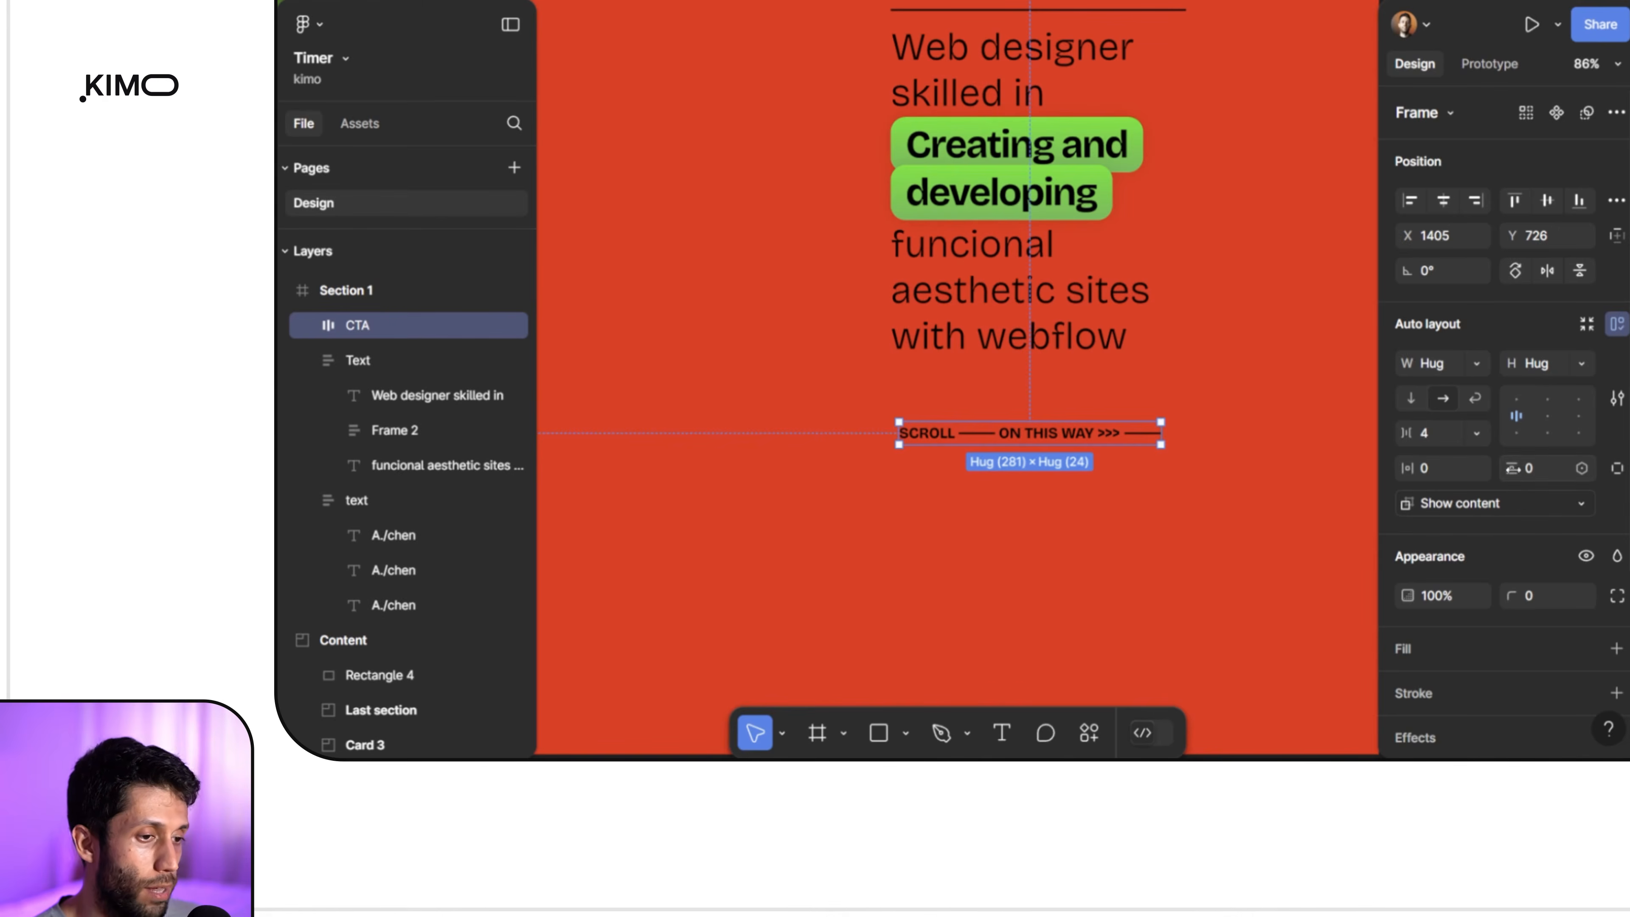
# Step: Set the CTA frame's vertical padding to 16
pyautogui.moveTo(1516, 468)
pyautogui.mouseDown()
pyautogui.moveTo(1537, 470)
pyautogui.moveTo(1514, 469)
pyautogui.mouseUp()
pyautogui.write('16')
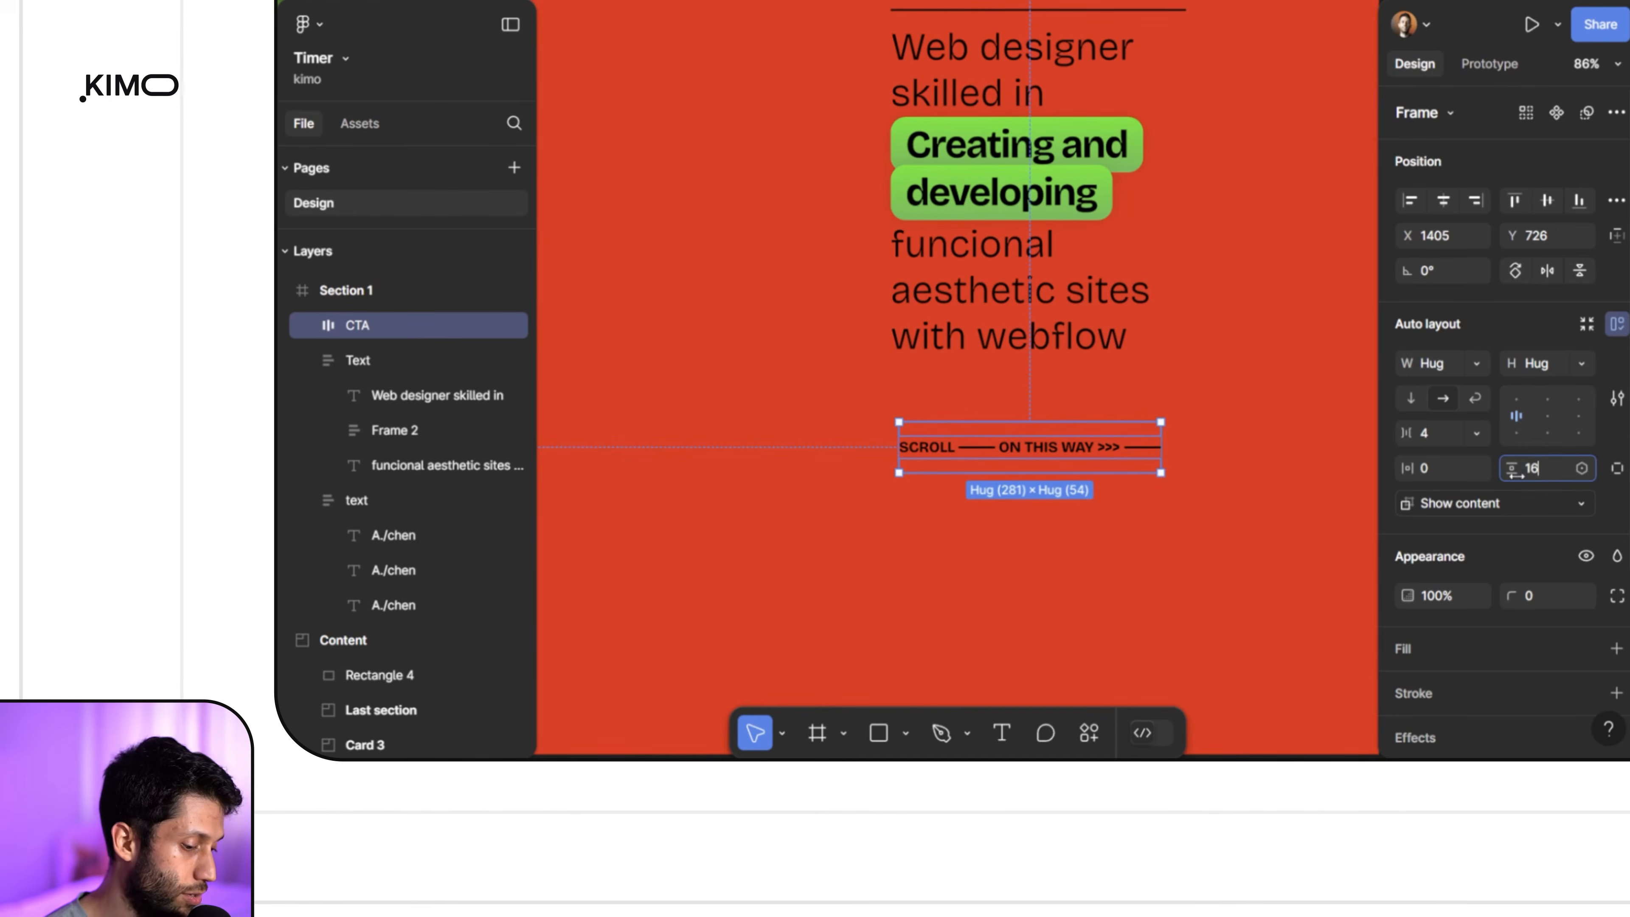
pyautogui.press('Return')
# Step: Add a black stroke of weight 2 to the CTA frame and limit it to the top side
pyautogui.scroll(-2, 1572, 613)
pyautogui.click(1617, 548)
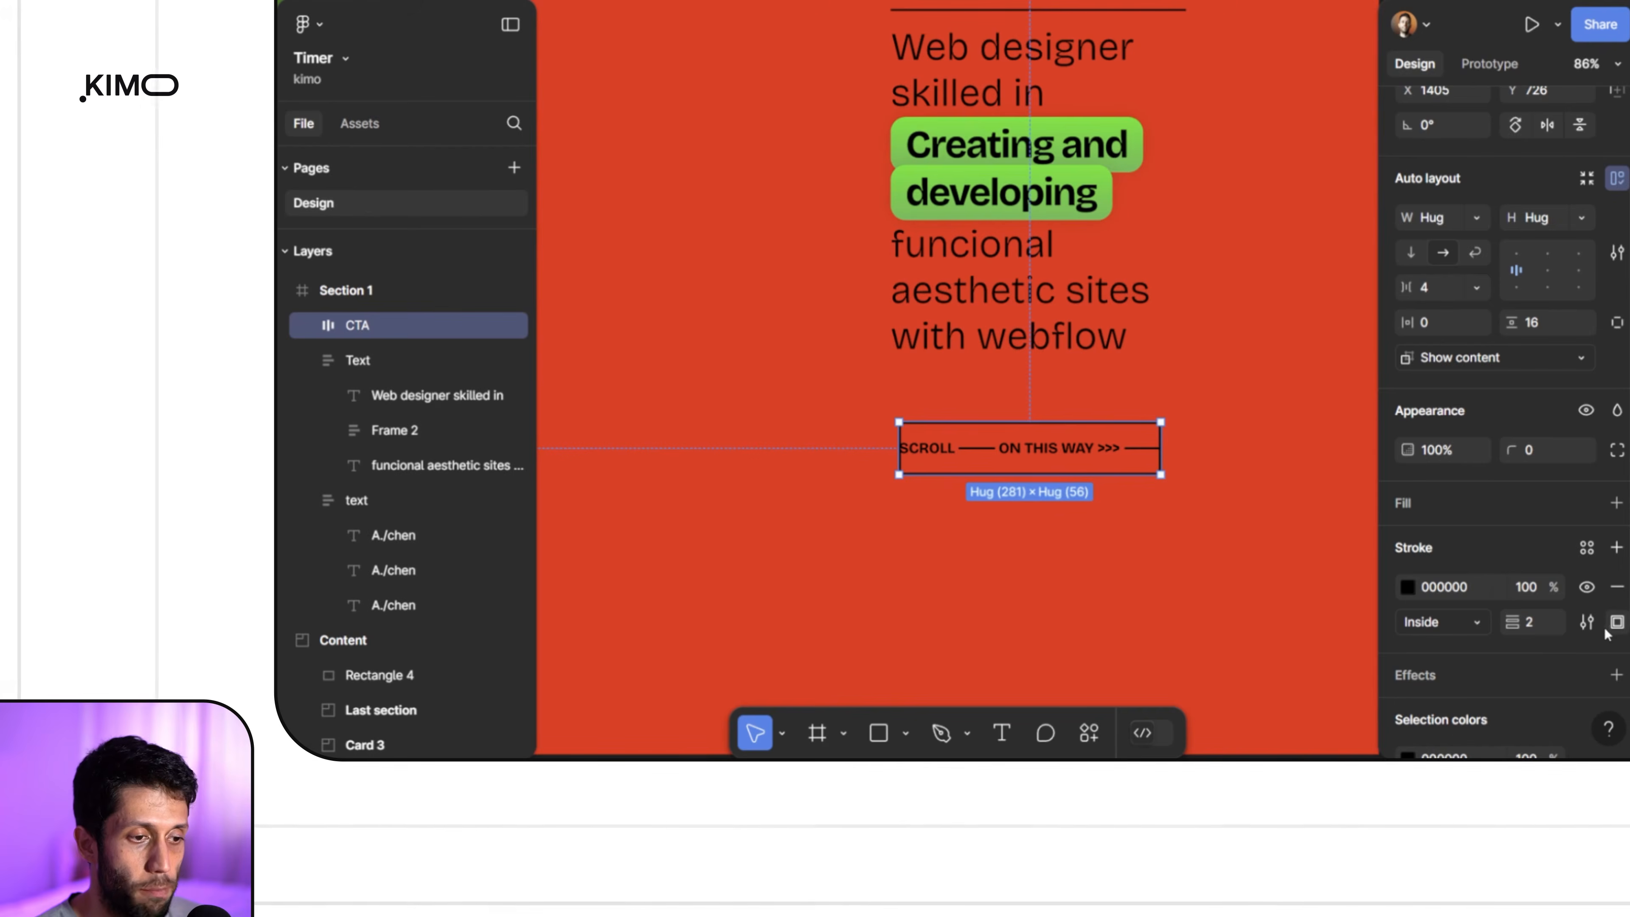
pyautogui.click(1615, 623)
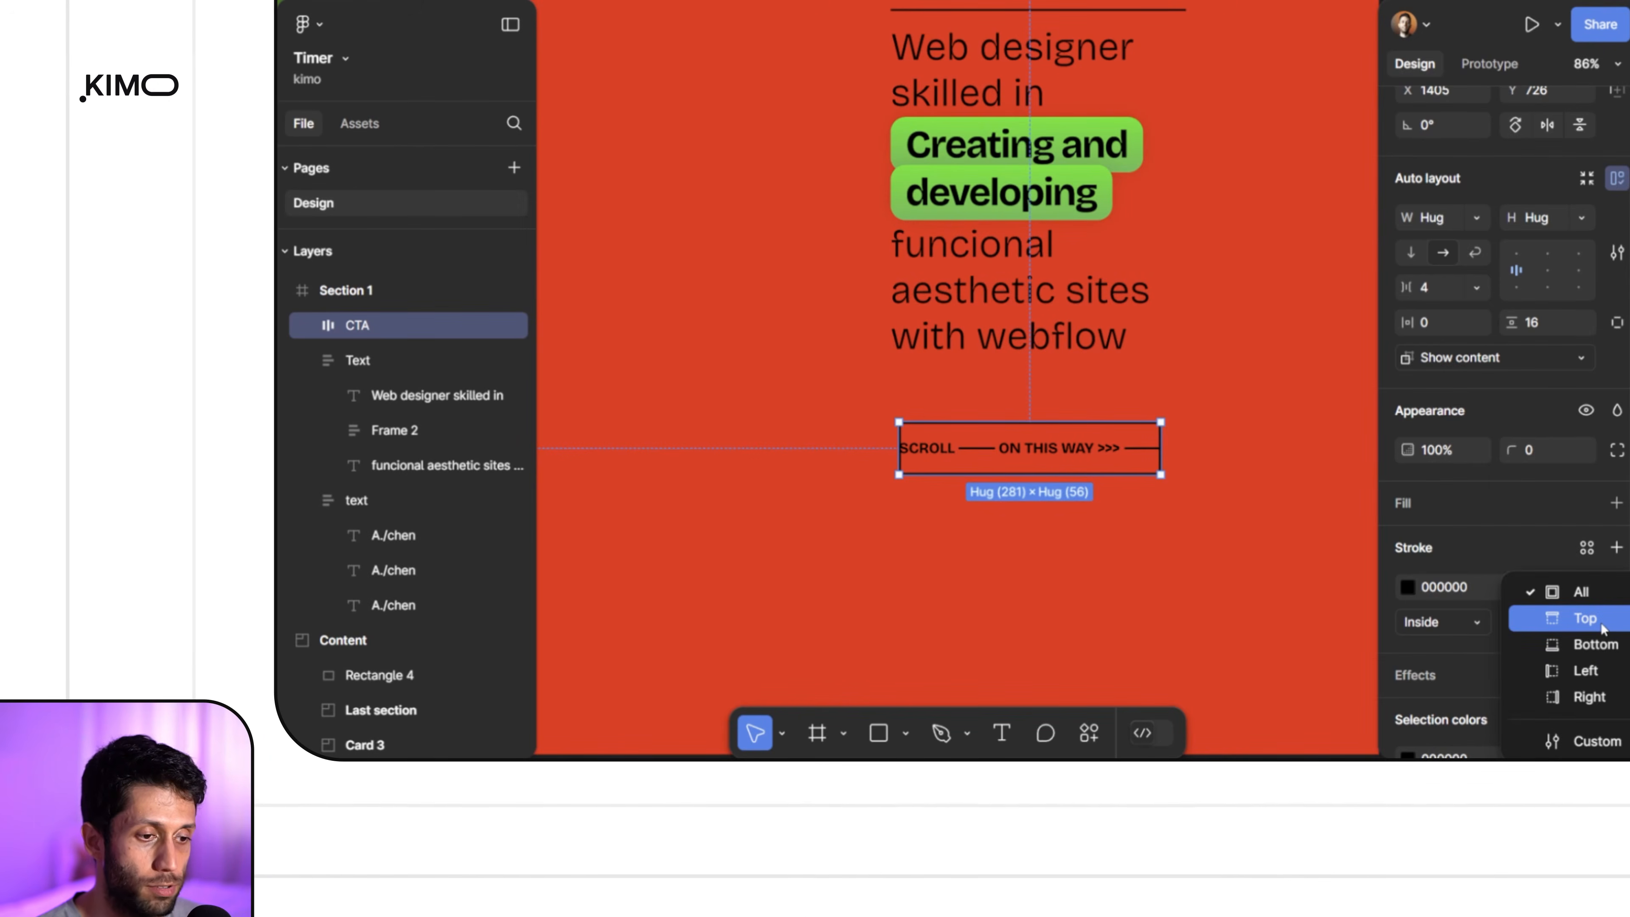
pyautogui.click(1602, 623)
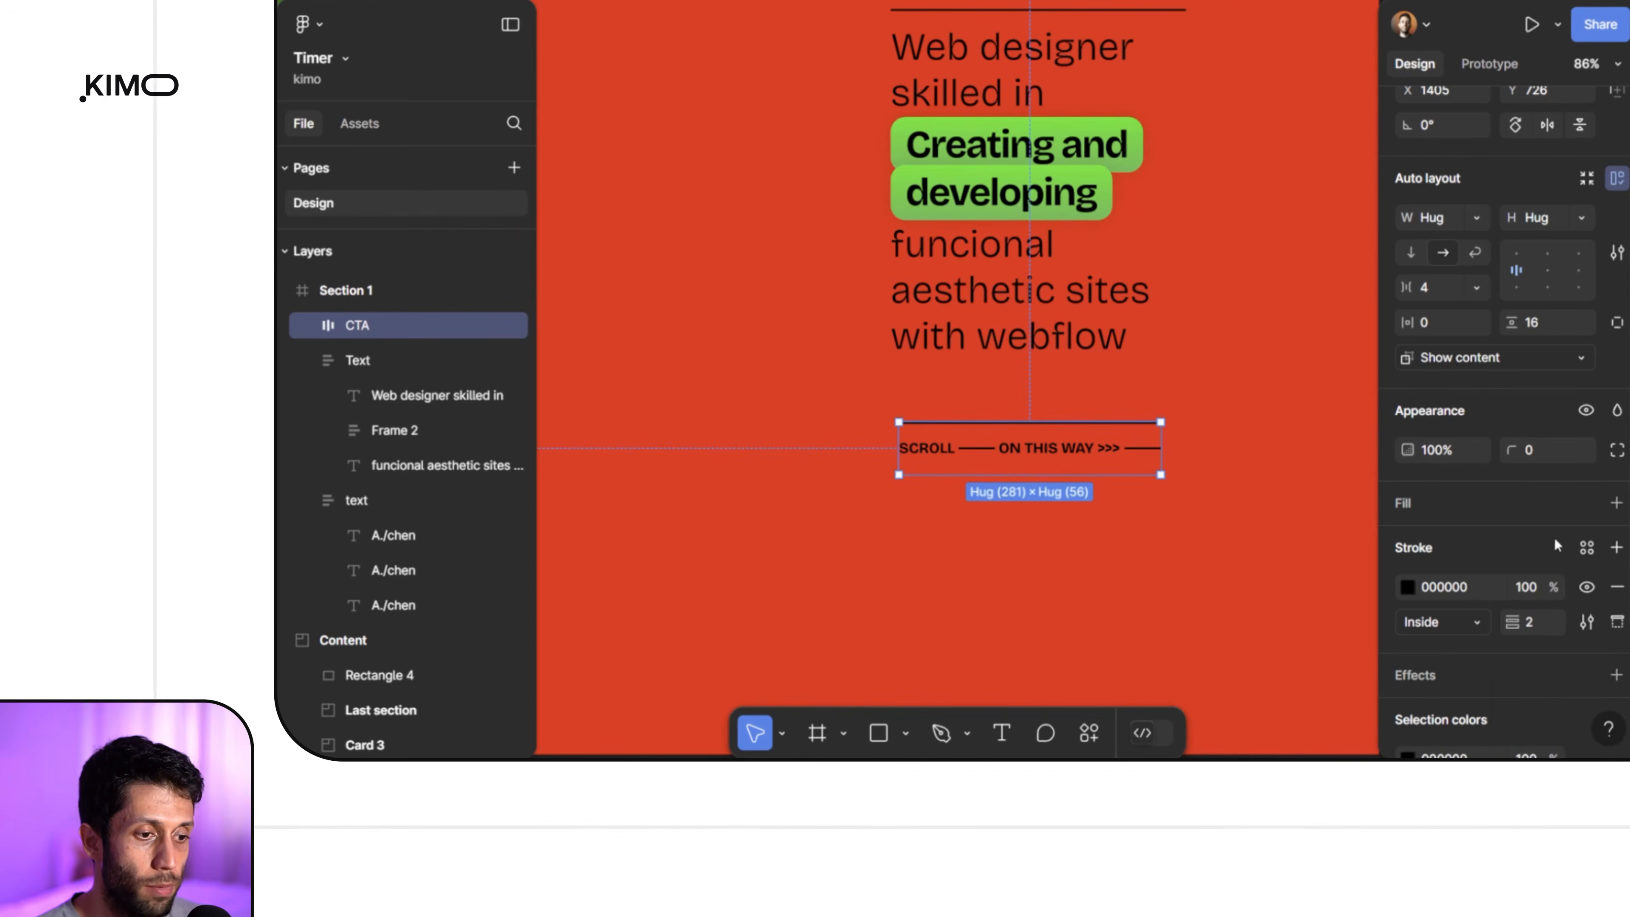
# Step: Switch the CTA frame's stroke to custom sides and set the bottom side to 2
pyautogui.click(1613, 623)
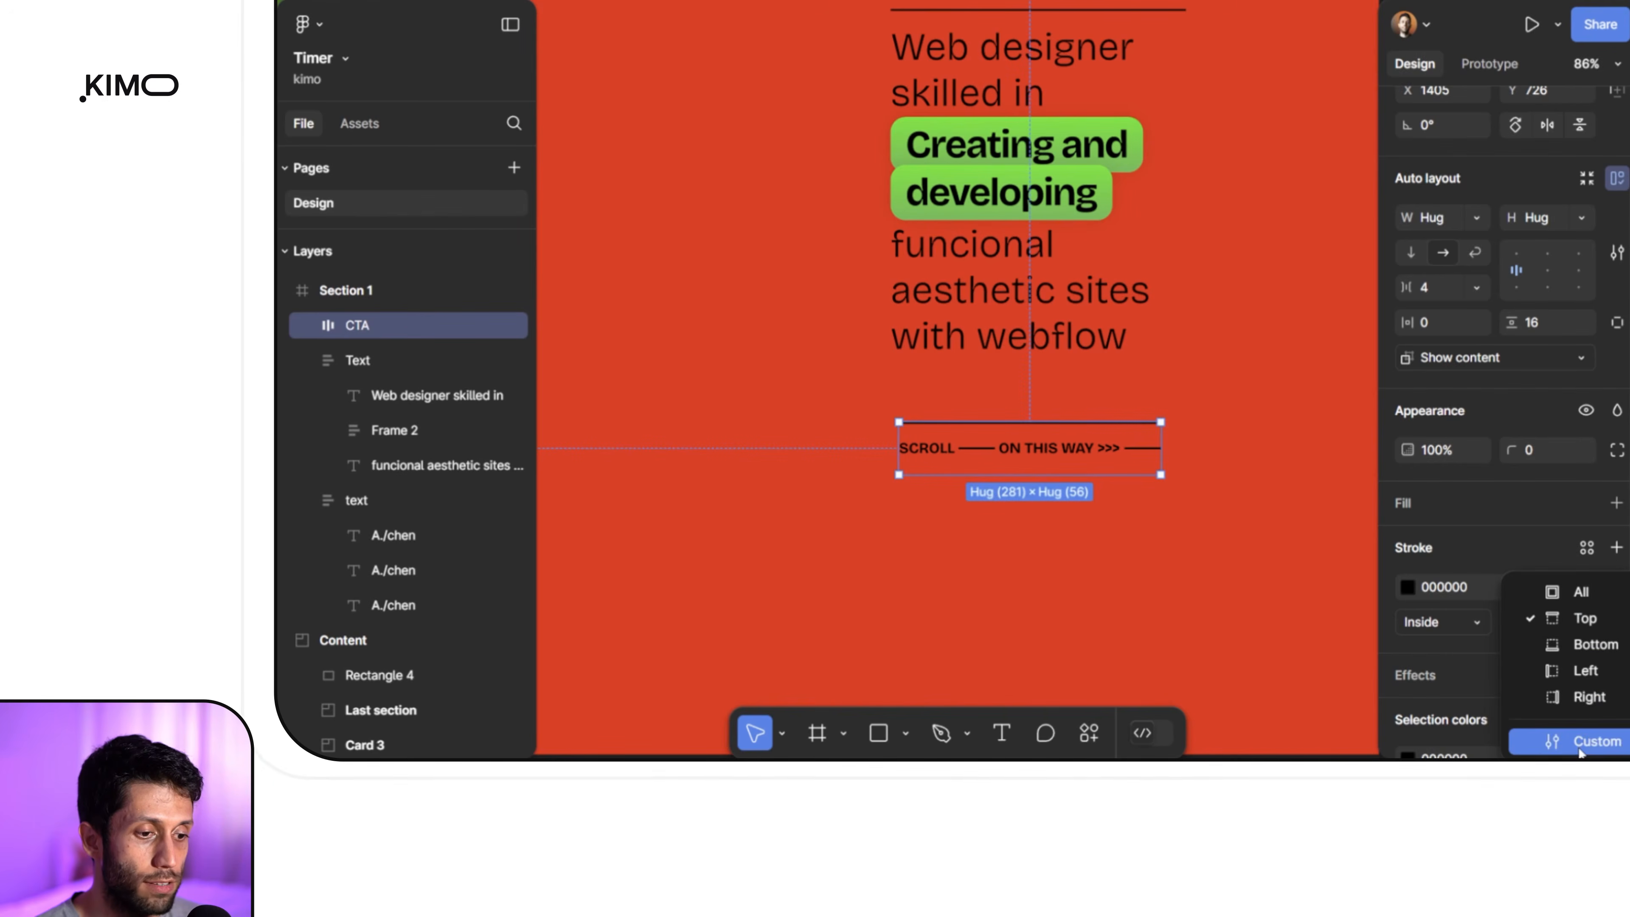
pyautogui.click(1591, 745)
pyautogui.scroll(-2, 1476, 578)
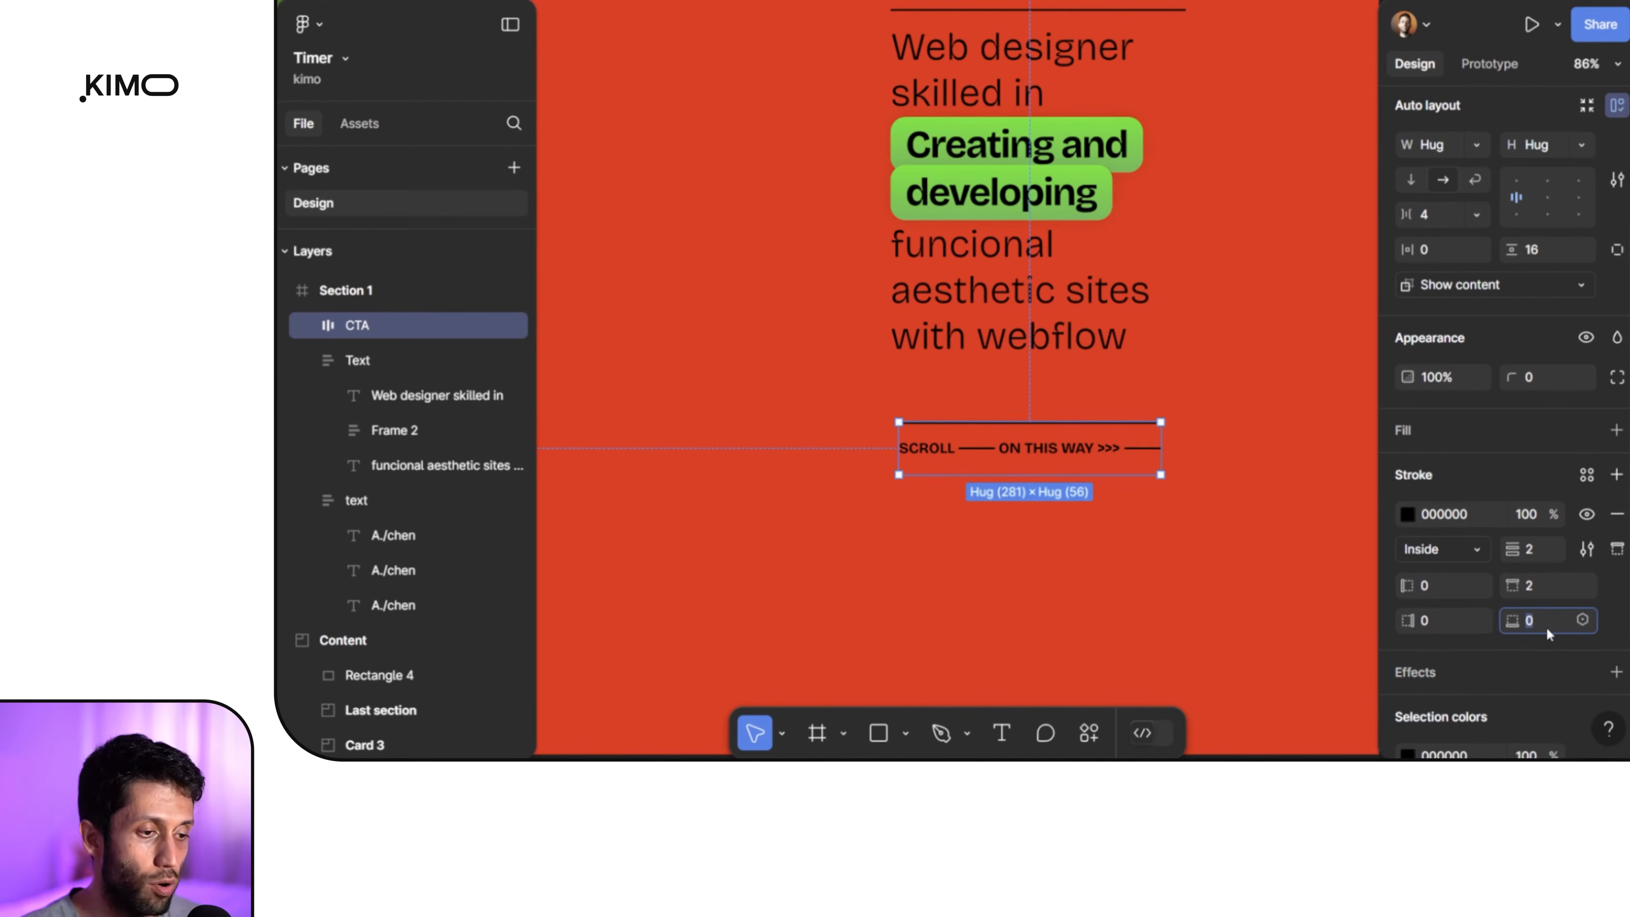
pyautogui.write('2')
pyautogui.press('Return')
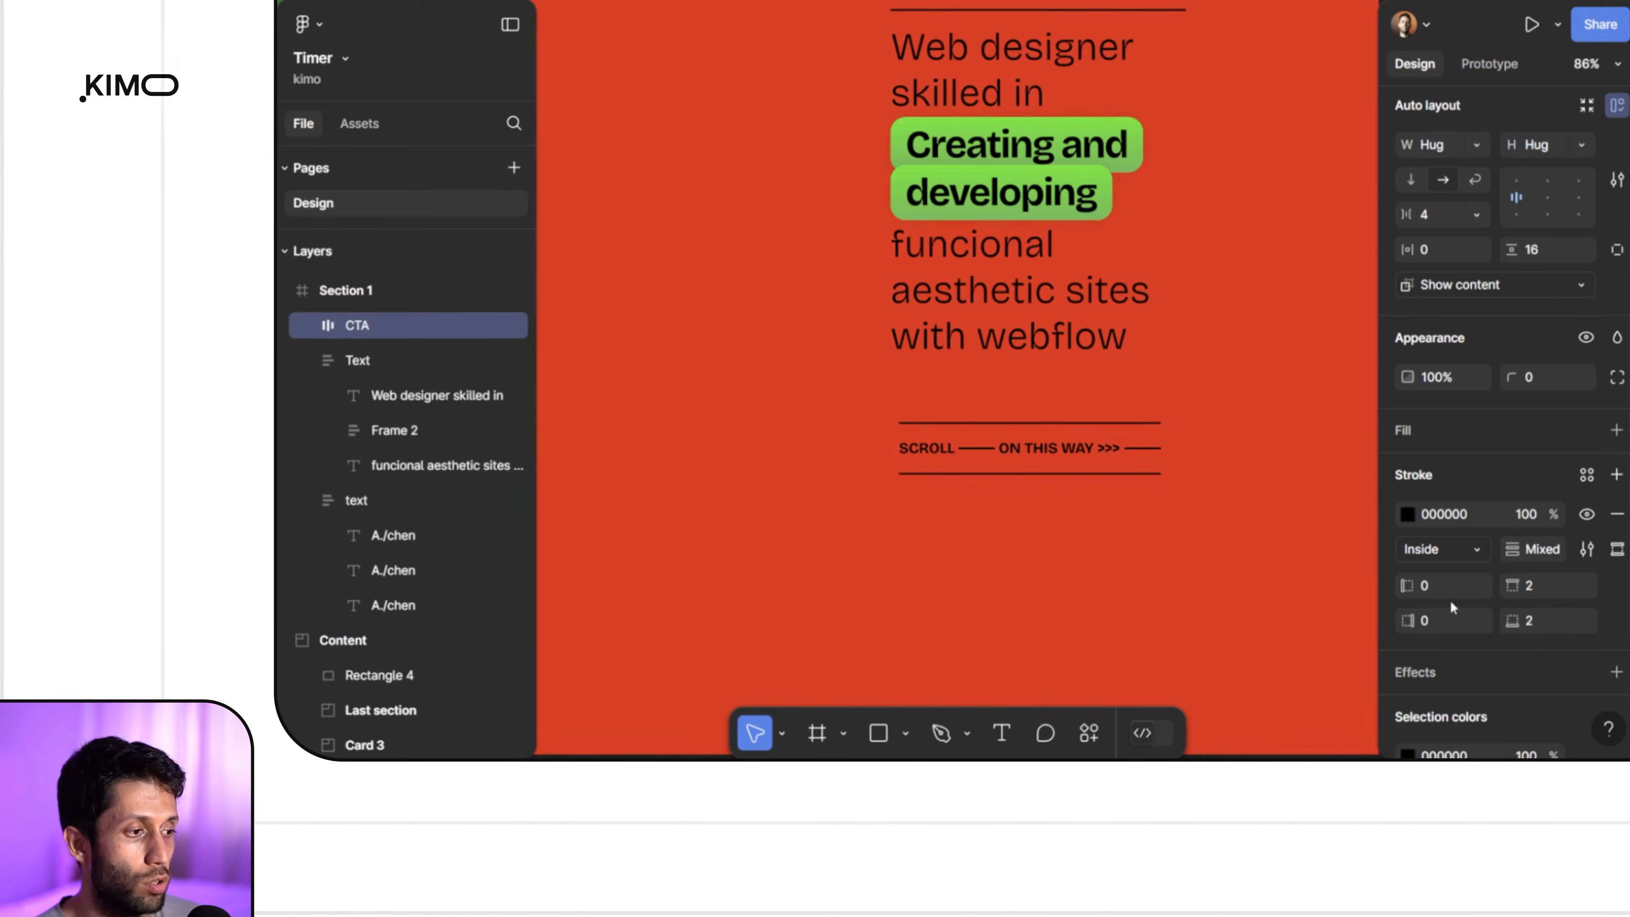
# Step: Widen the CTA frame to about 337 and set both of its black lines to fill the container width
pyautogui.scroll(-3, 1046, 533)
pyautogui.scroll(3, 1052, 495)
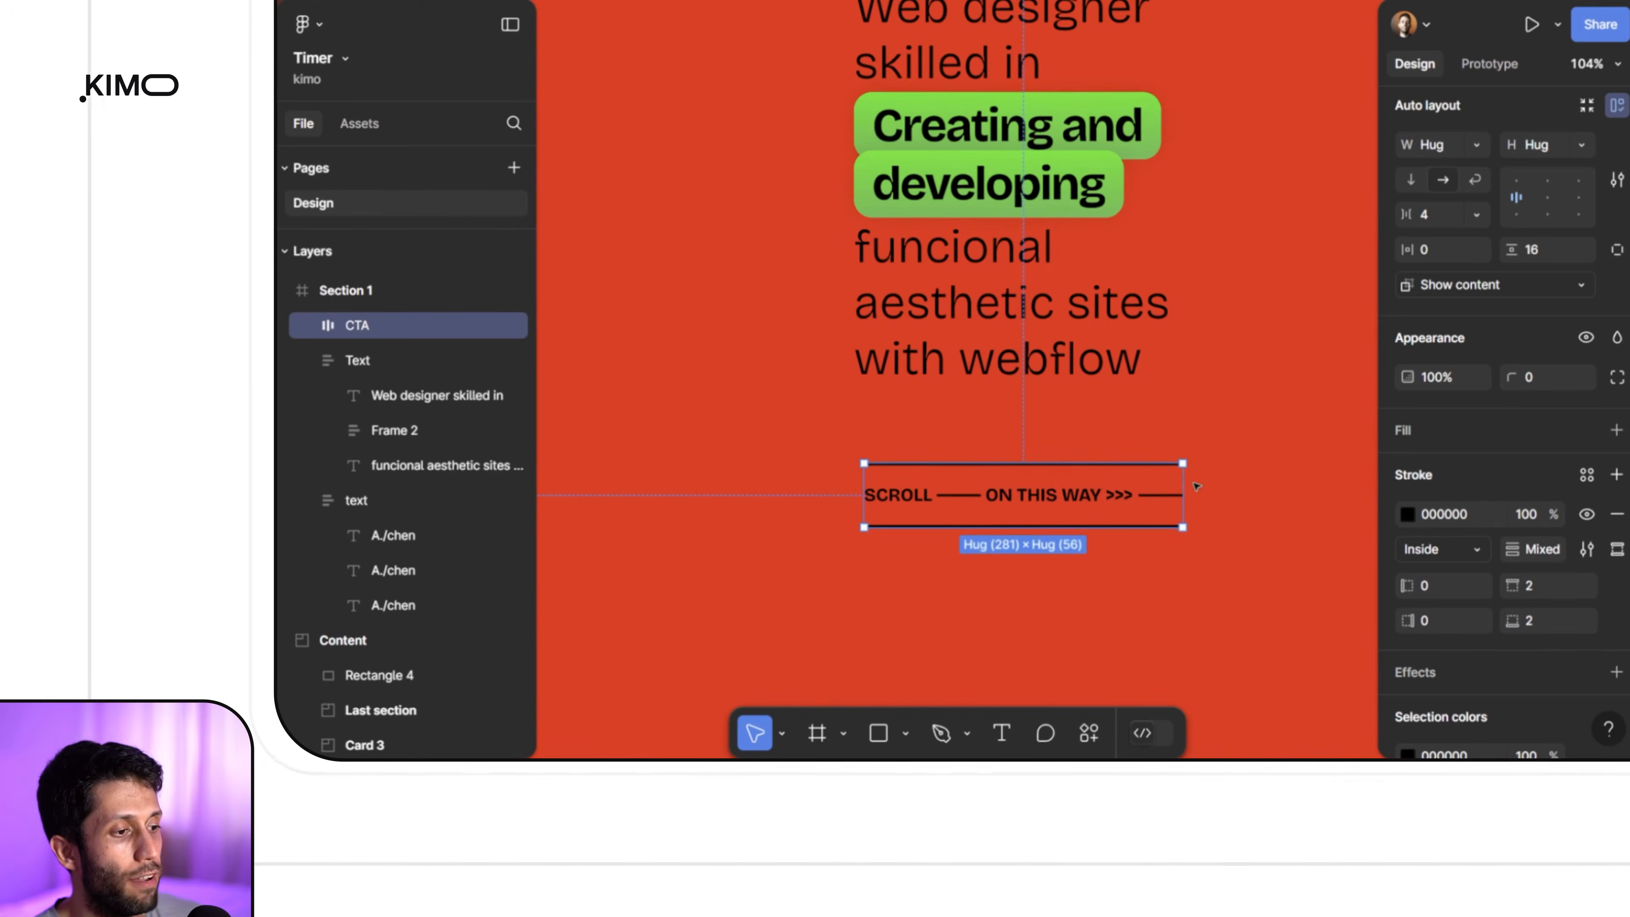
pyautogui.moveTo(1183, 492); pyautogui.dragTo(1246, 507)
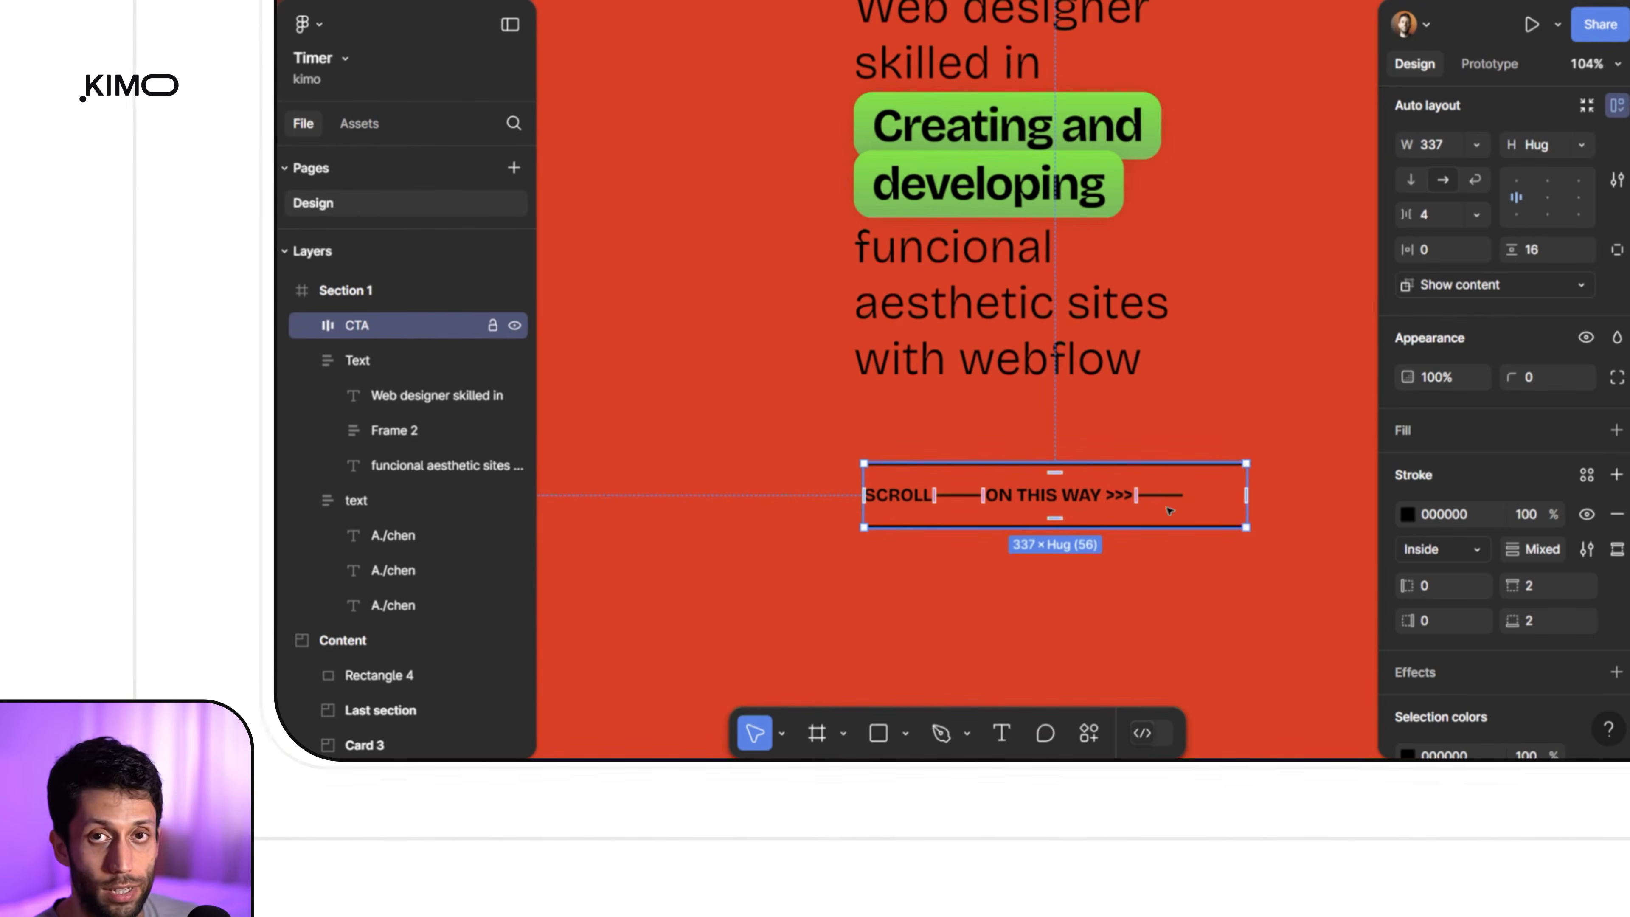
pyautogui.click(1172, 500)
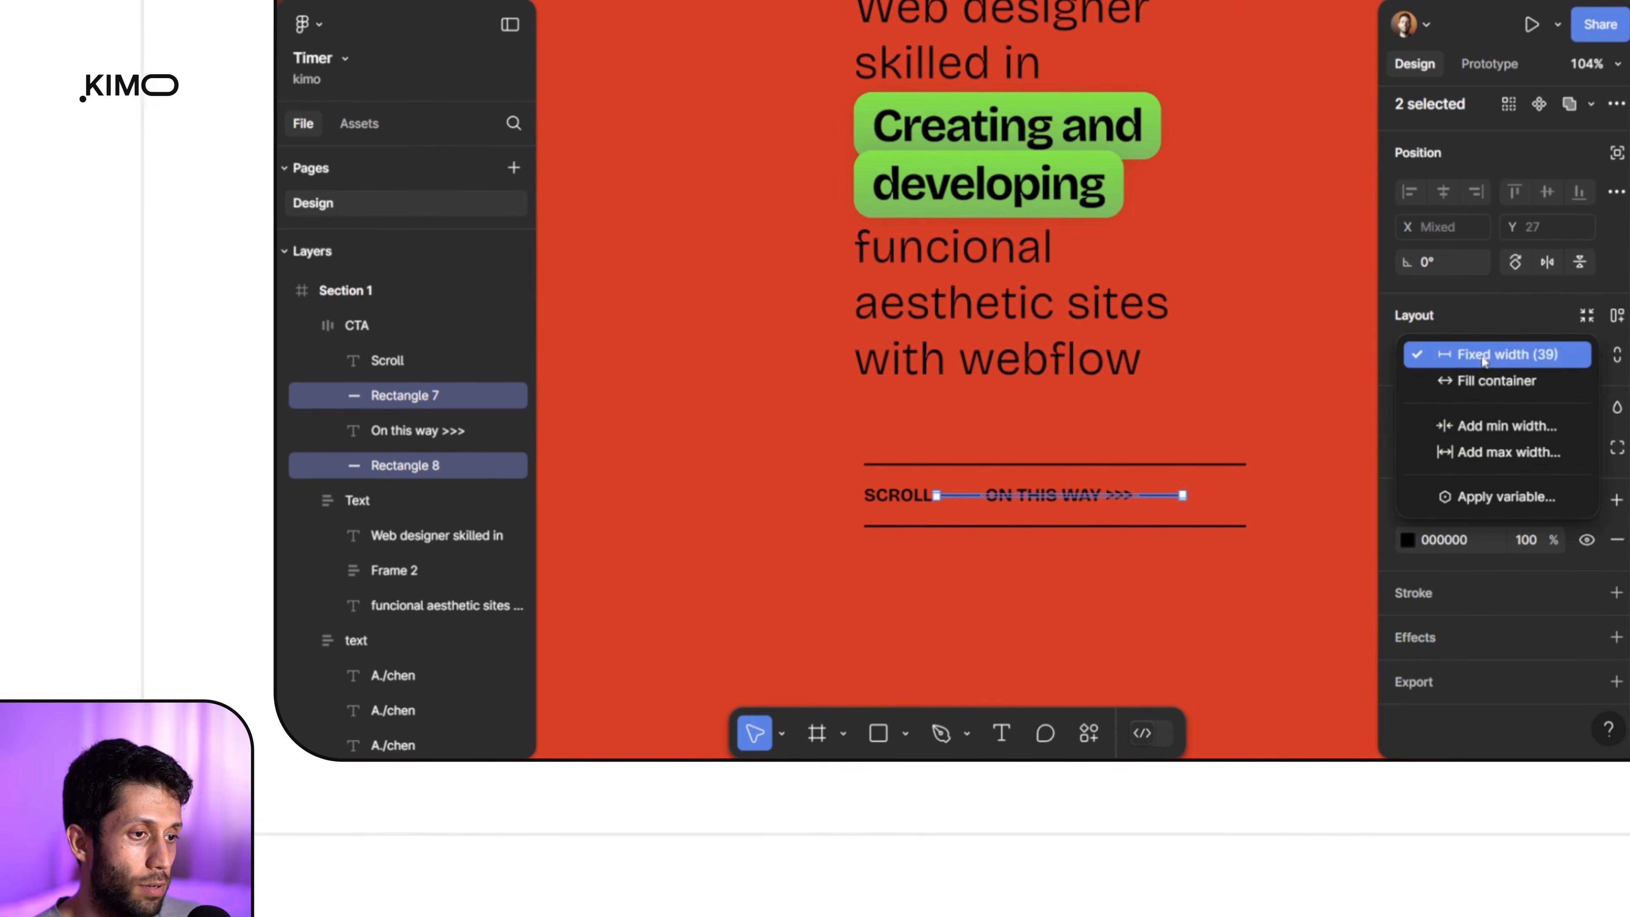
pyautogui.click(1501, 385)
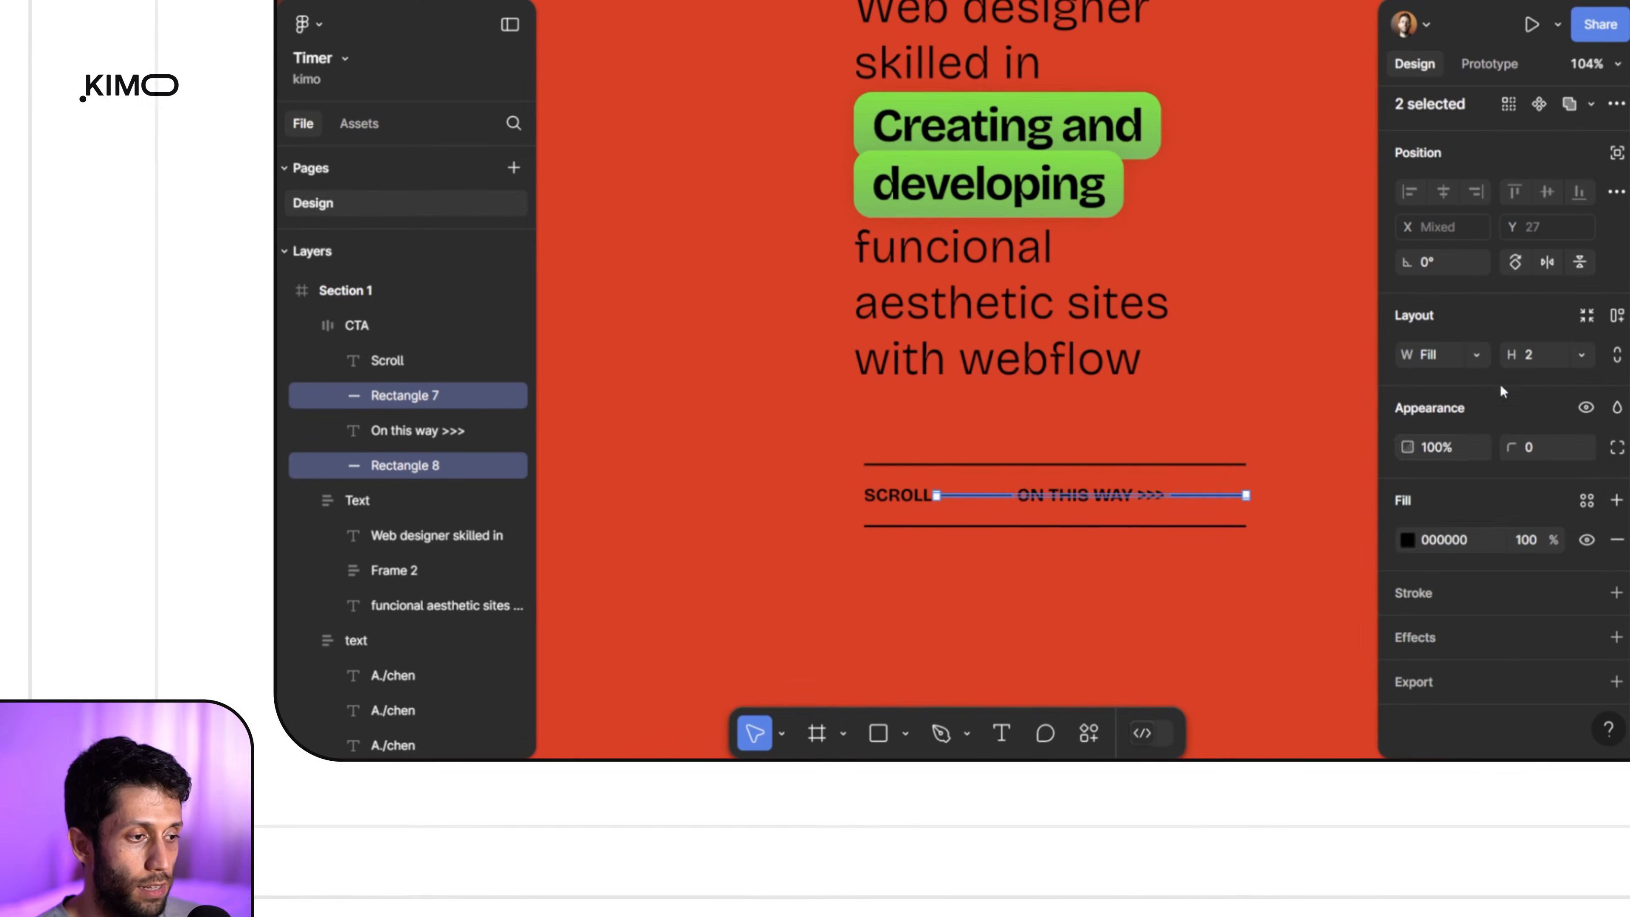
# Step: Narrow the CTA frame to a width of about 270
pyautogui.click(1310, 444)
pyautogui.click(1242, 491)
pyautogui.moveTo(1247, 482); pyautogui.dragTo(1158, 480)
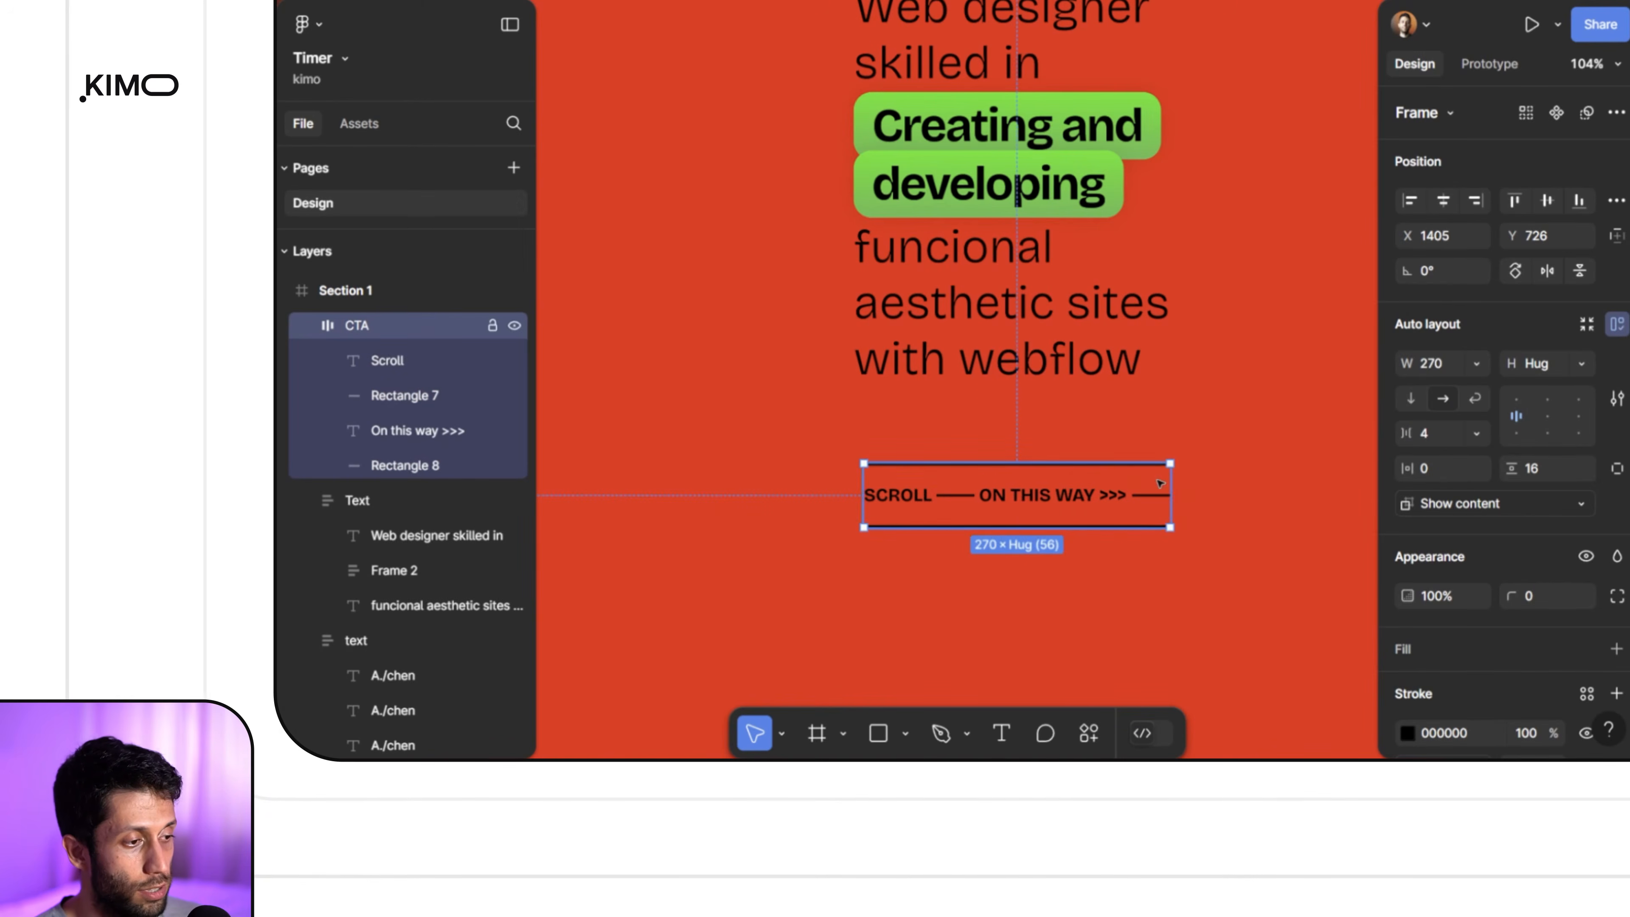
# Step: Try replacing the "On this way >>>" text with "asdsadsadas" to test the flexible lines, and undo the text change
pyautogui.doubleClick(1043, 495)
pyautogui.write('asdsadsad')
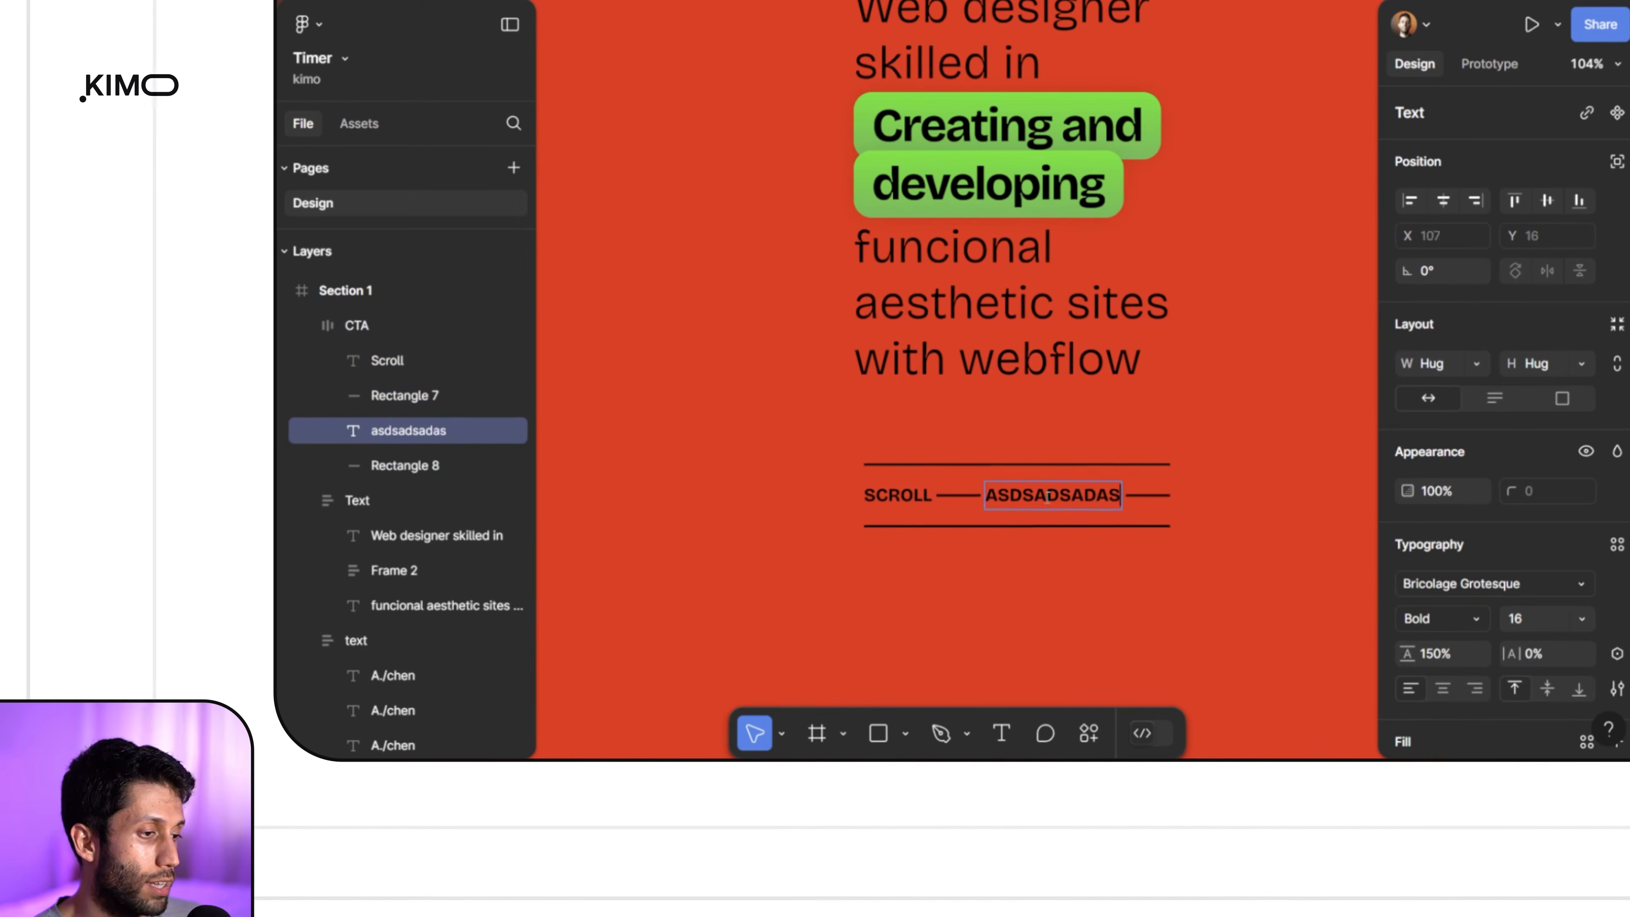
pyautogui.click(1090, 563)
pyautogui.hotkey('ctrl', 'z')
pyautogui.hotkey('ctrl', 'z')
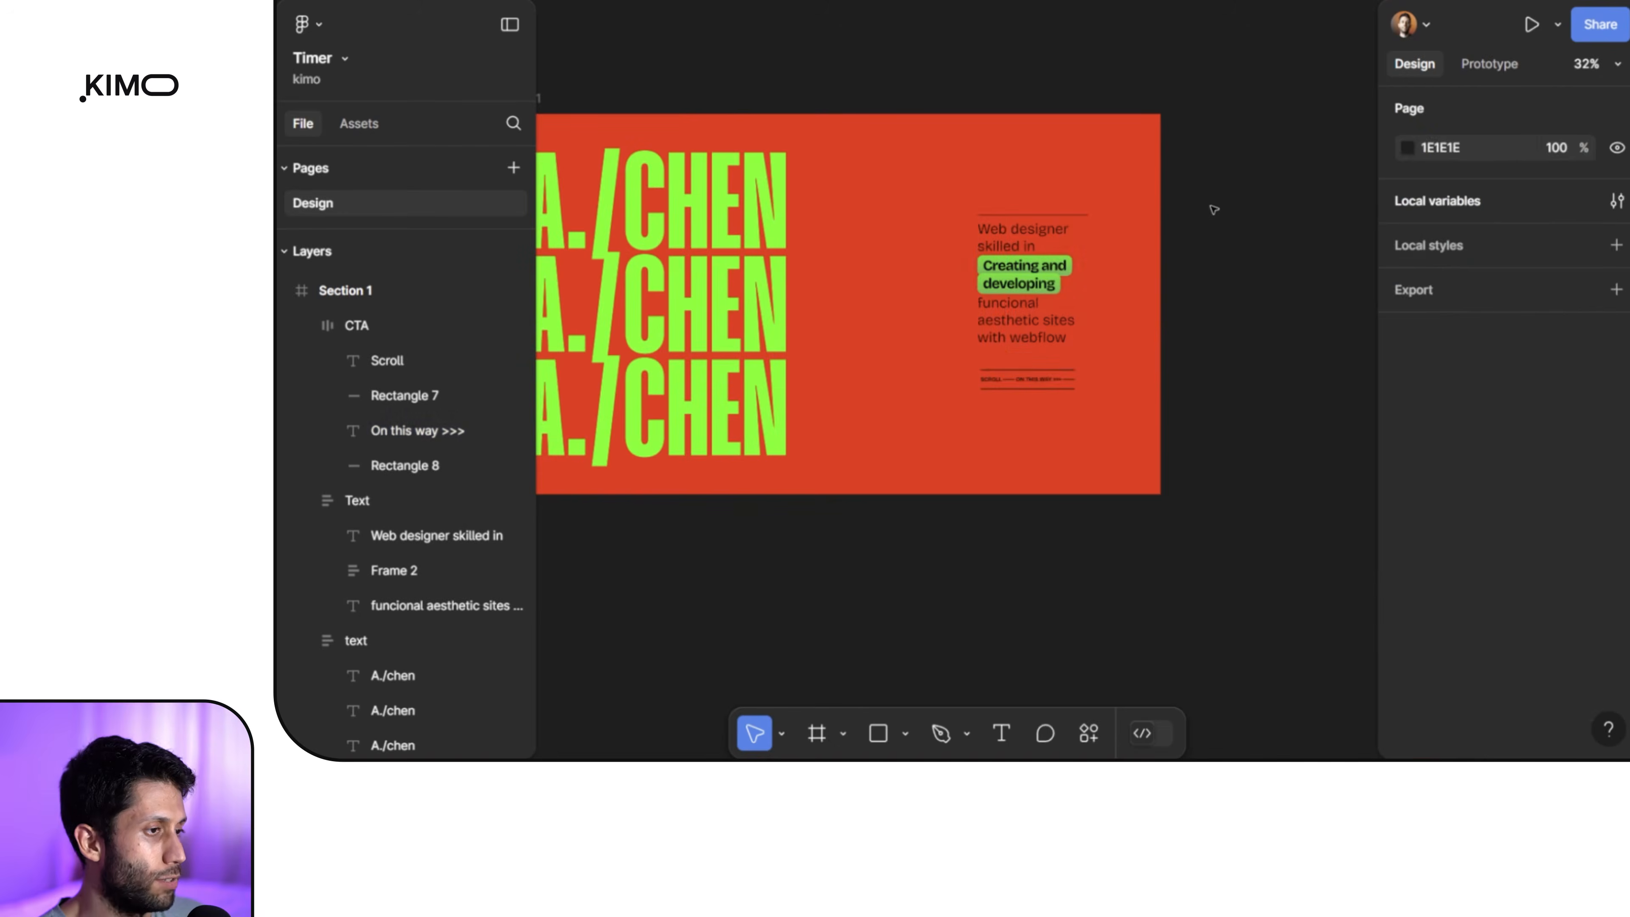
# Step: Group the description and the CTA into one vertical auto layout frame and align its contents to the top left
pyautogui.moveTo(1211, 202); pyautogui.dragTo(1004, 405)
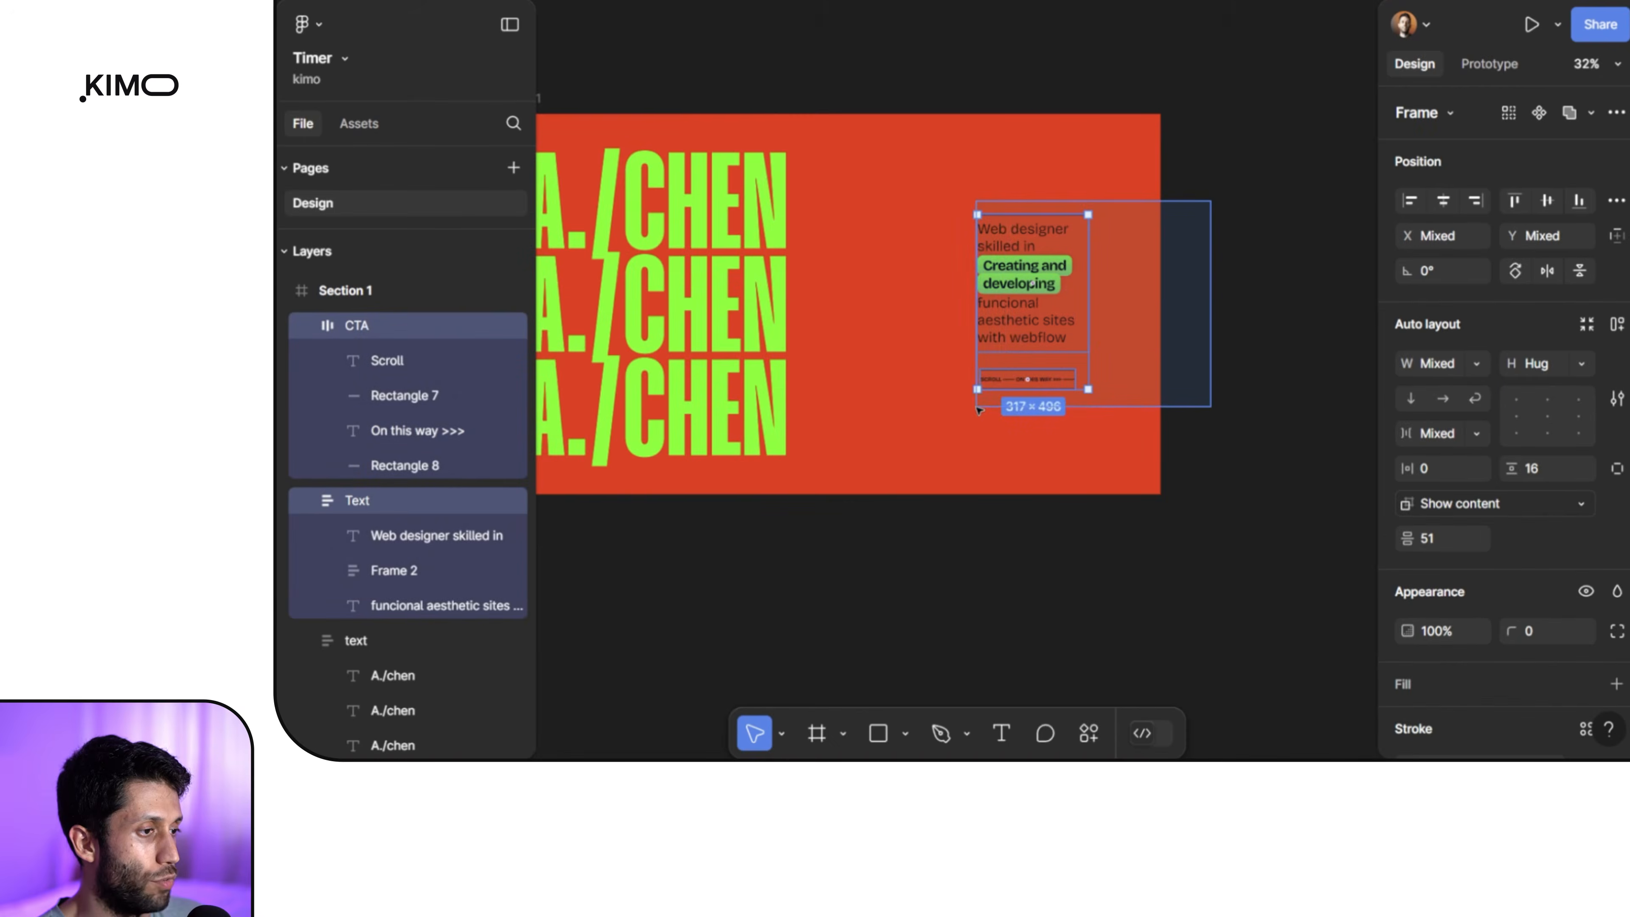
pyautogui.scroll(5, 1021, 358)
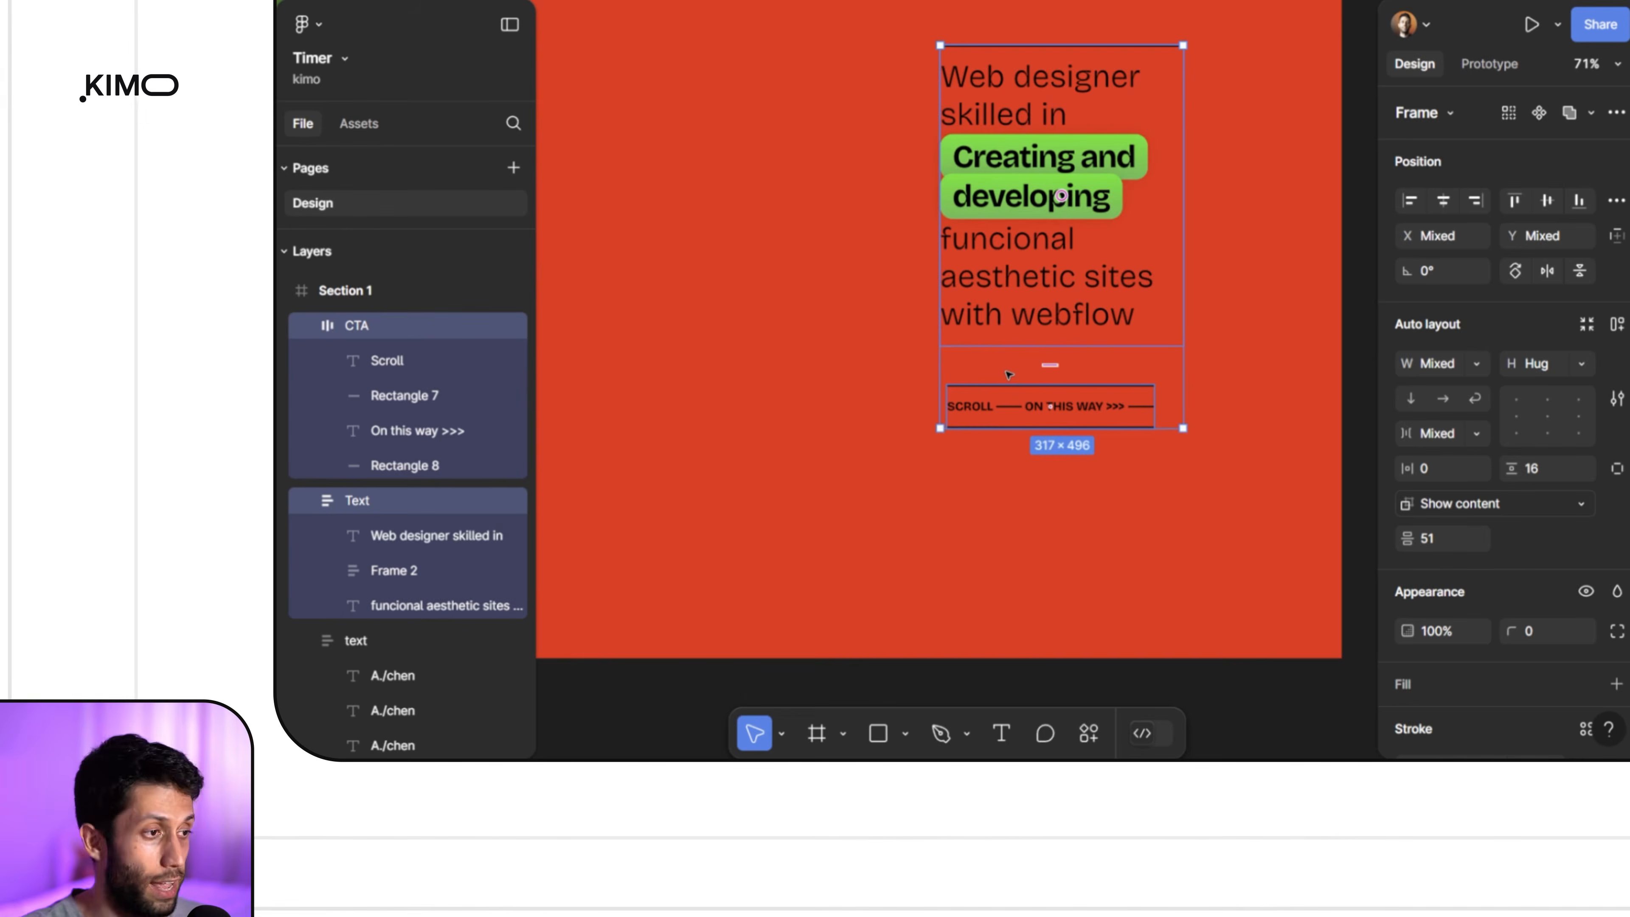
pyautogui.hotkey('shift', 'a')
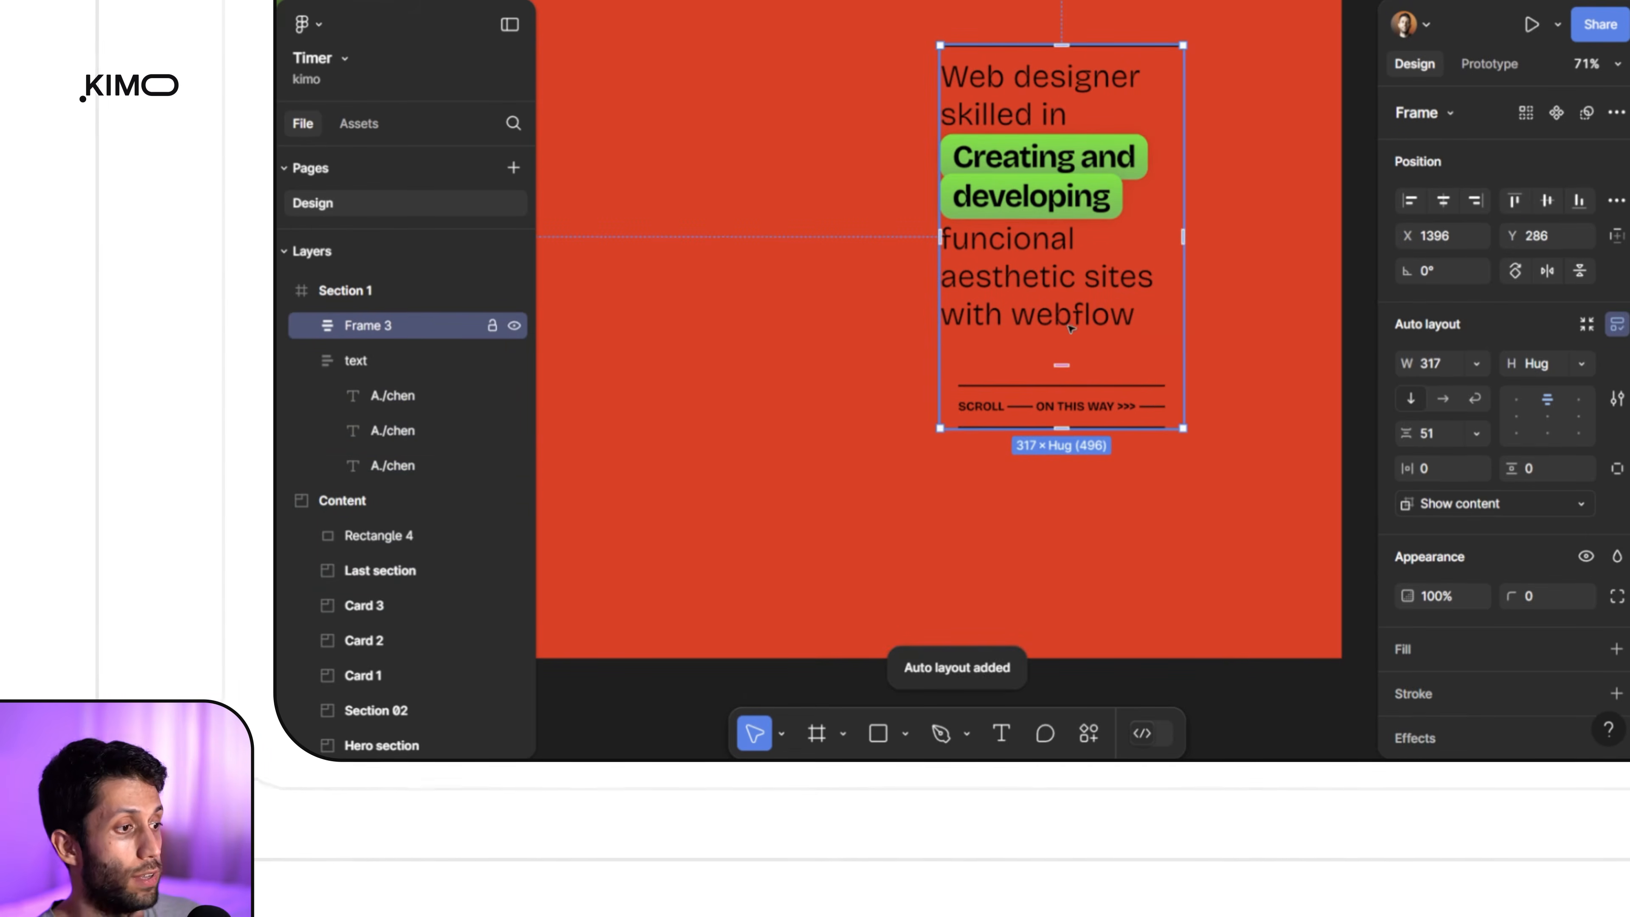
pyautogui.click(1517, 399)
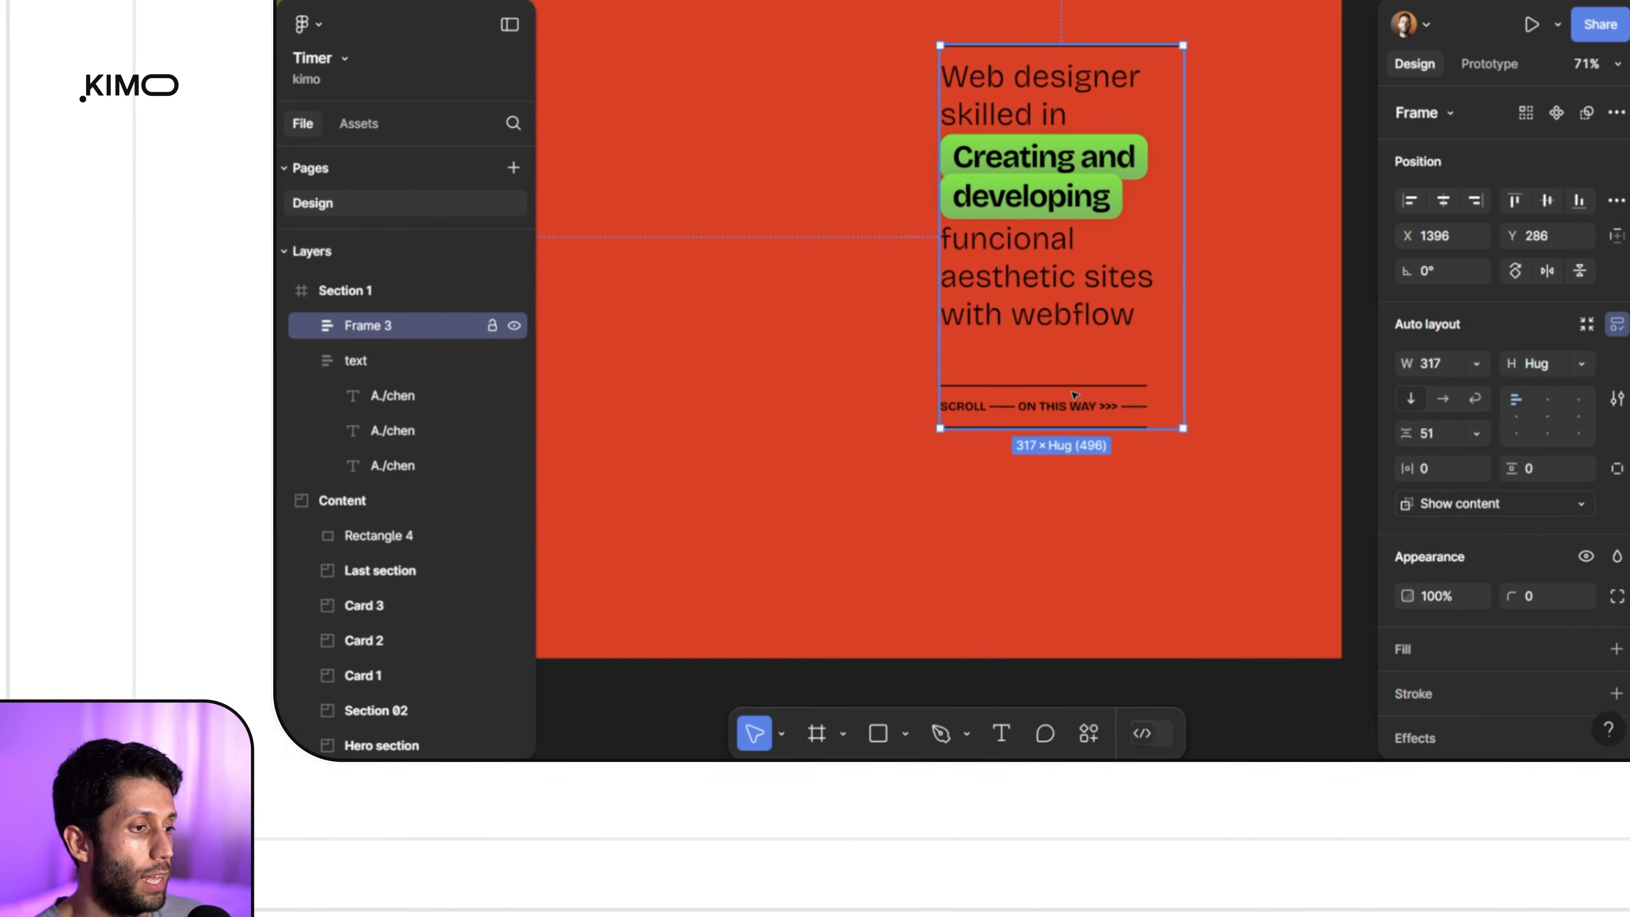
# Step: Make the CTA frame fill the container width and set the gap between the description and the CTA to 0
pyautogui.click(1075, 395)
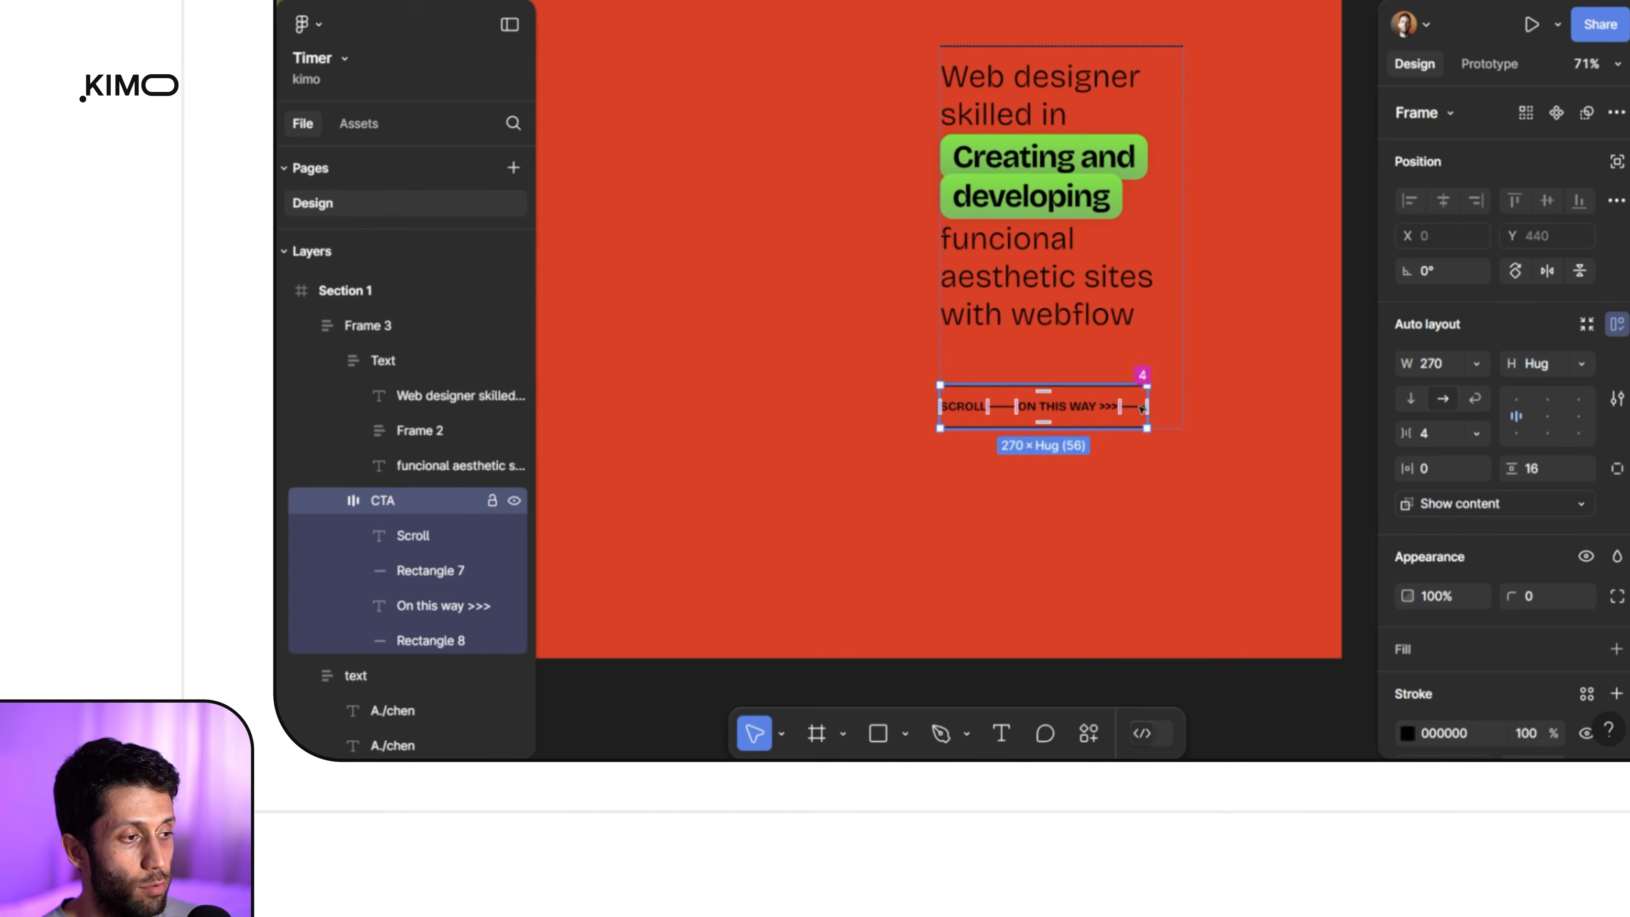
pyautogui.click(1479, 370)
pyautogui.click(1482, 418)
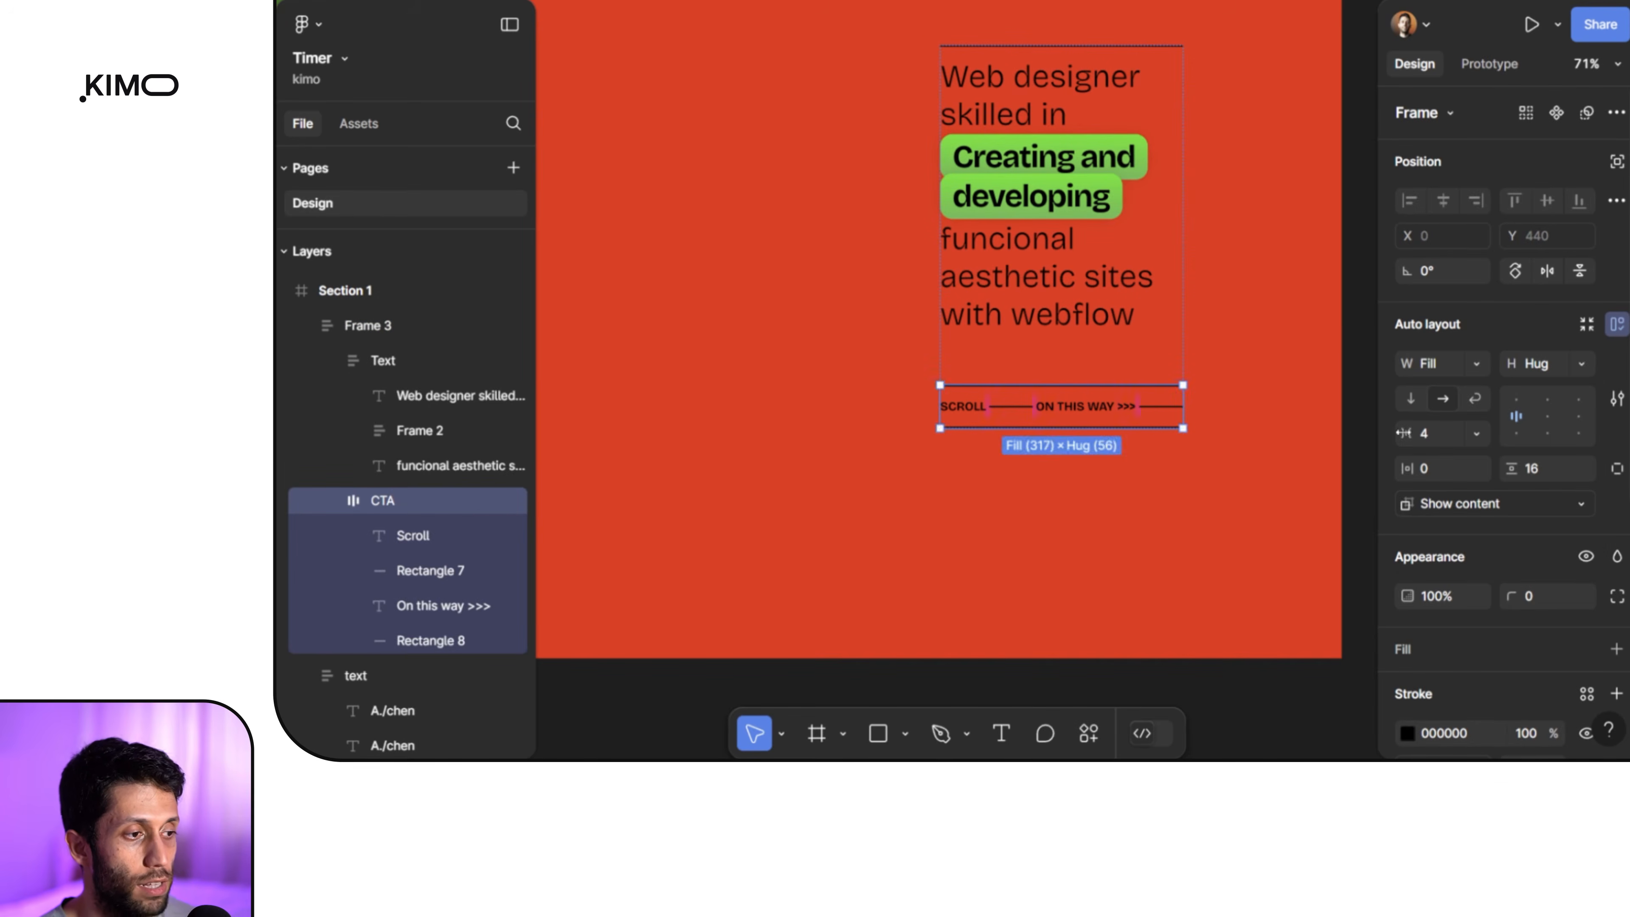
pyautogui.click(1257, 390)
pyautogui.scroll(-3, 1229, 430)
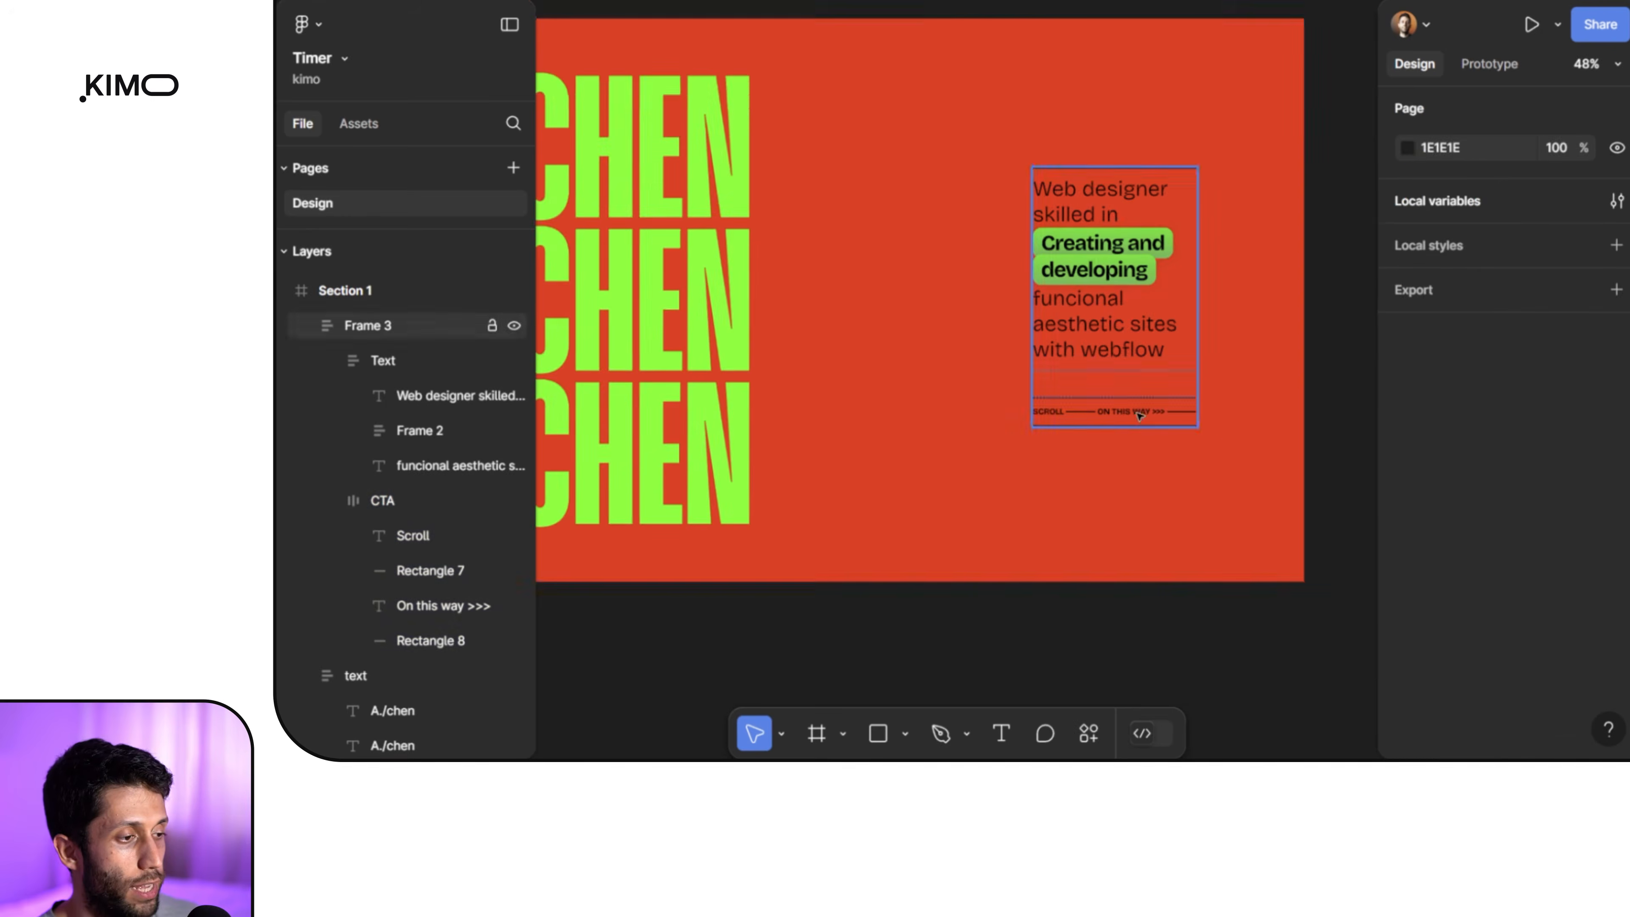
pyautogui.scroll(5, 1128, 417)
pyautogui.scroll(5, 1174, 625)
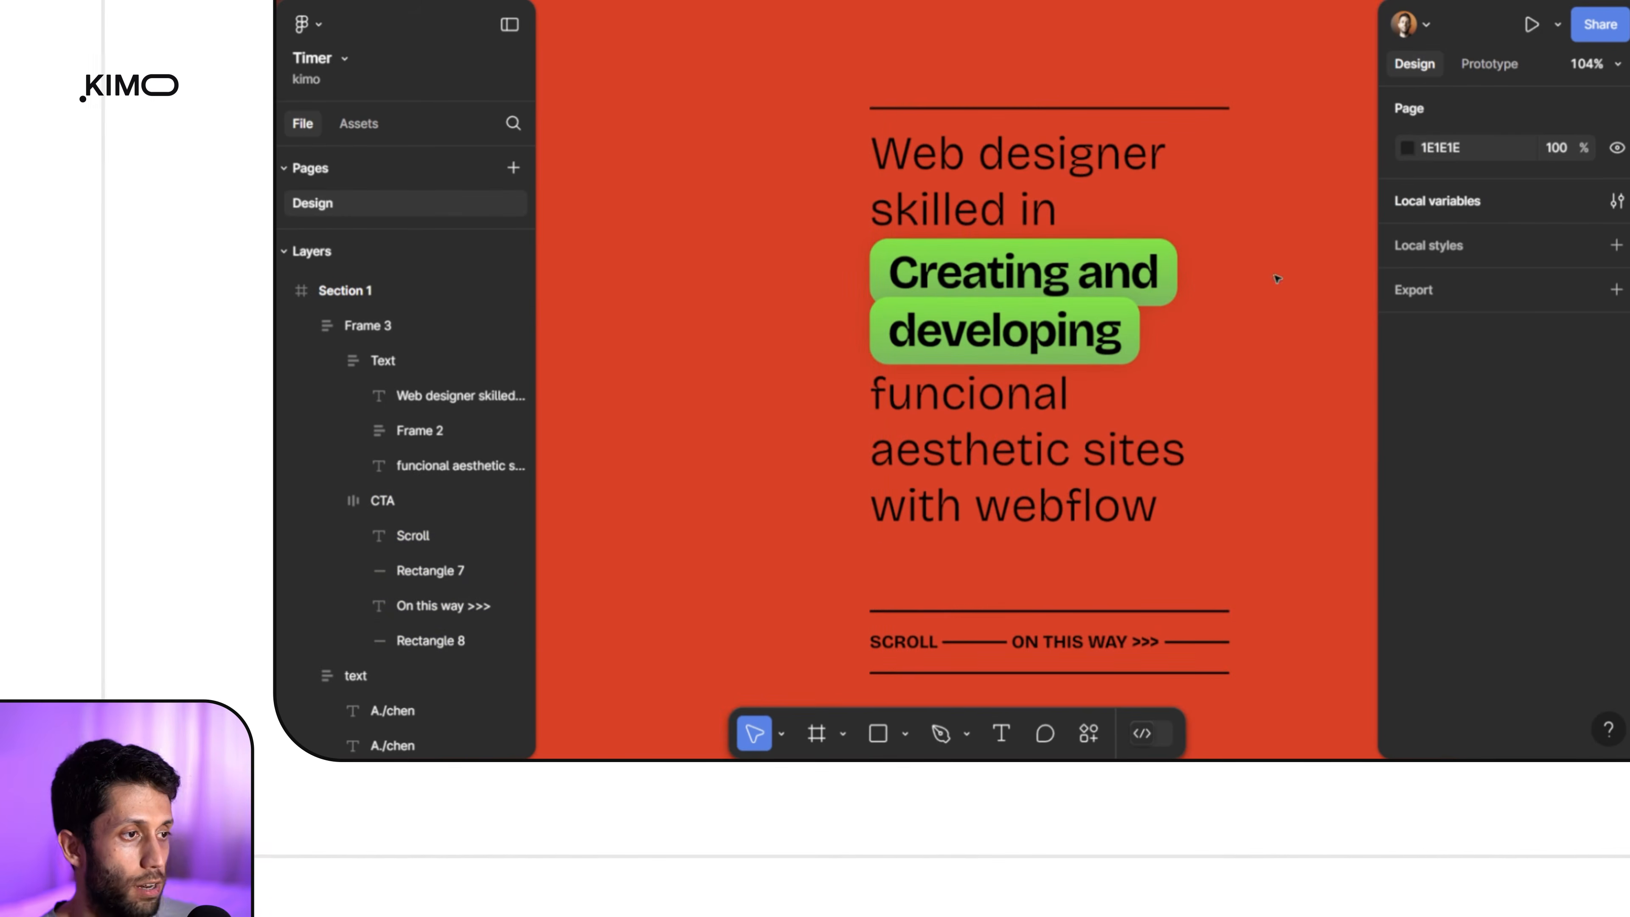
pyautogui.scroll(-8, 1219, 276)
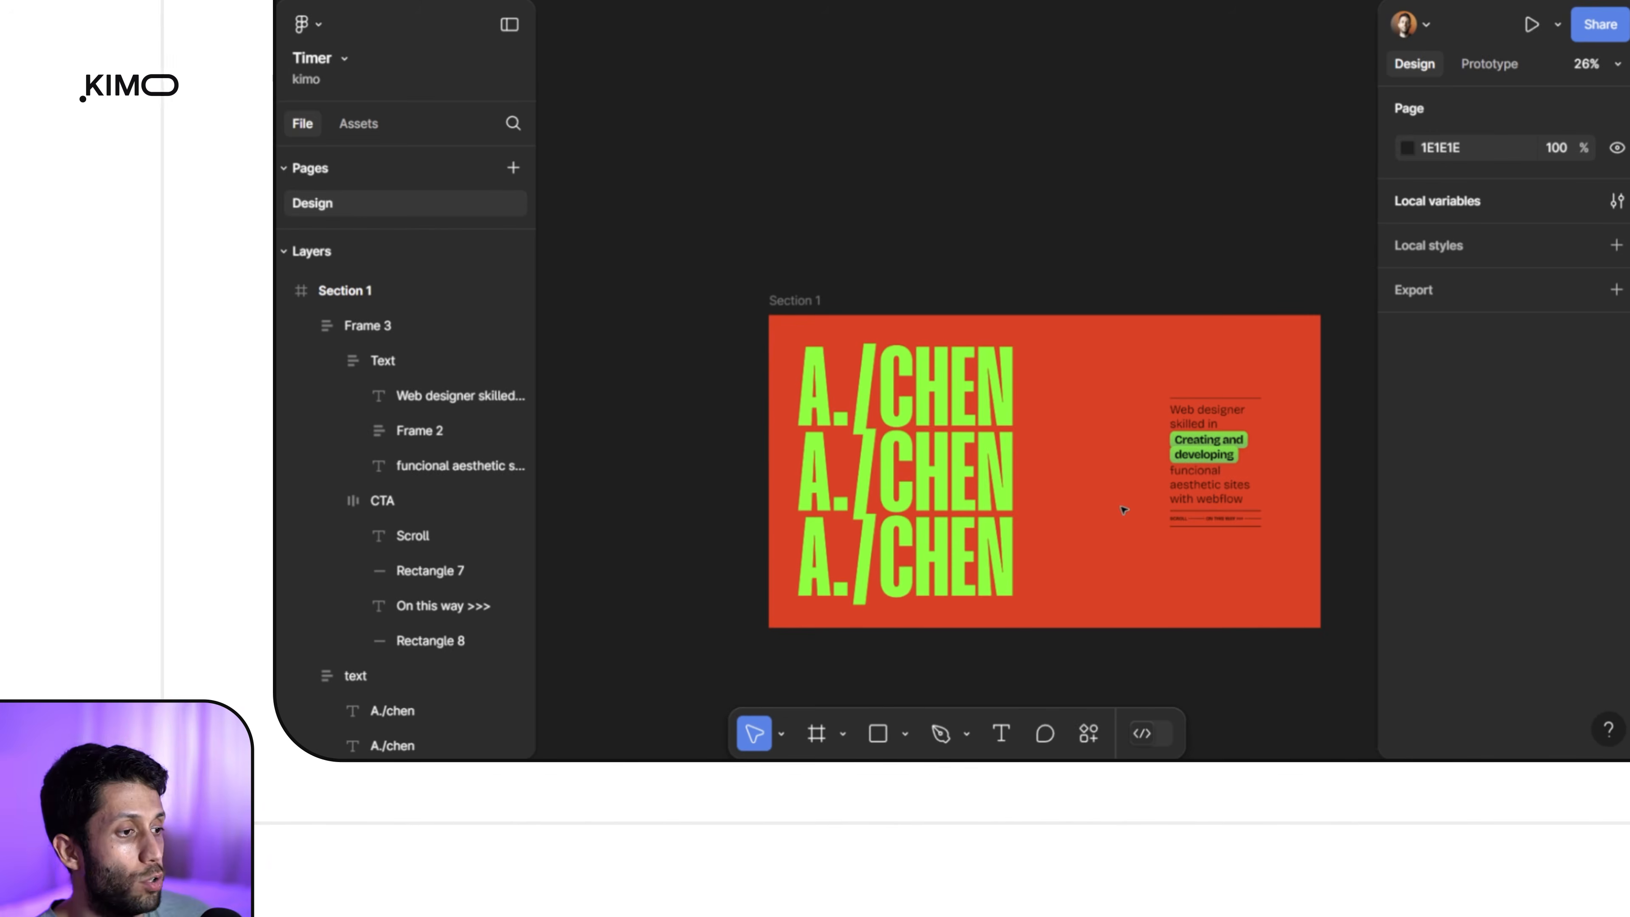
# Step: Rename the frame that holds the description and the CTA as "Content"
pyautogui.click(1198, 411)
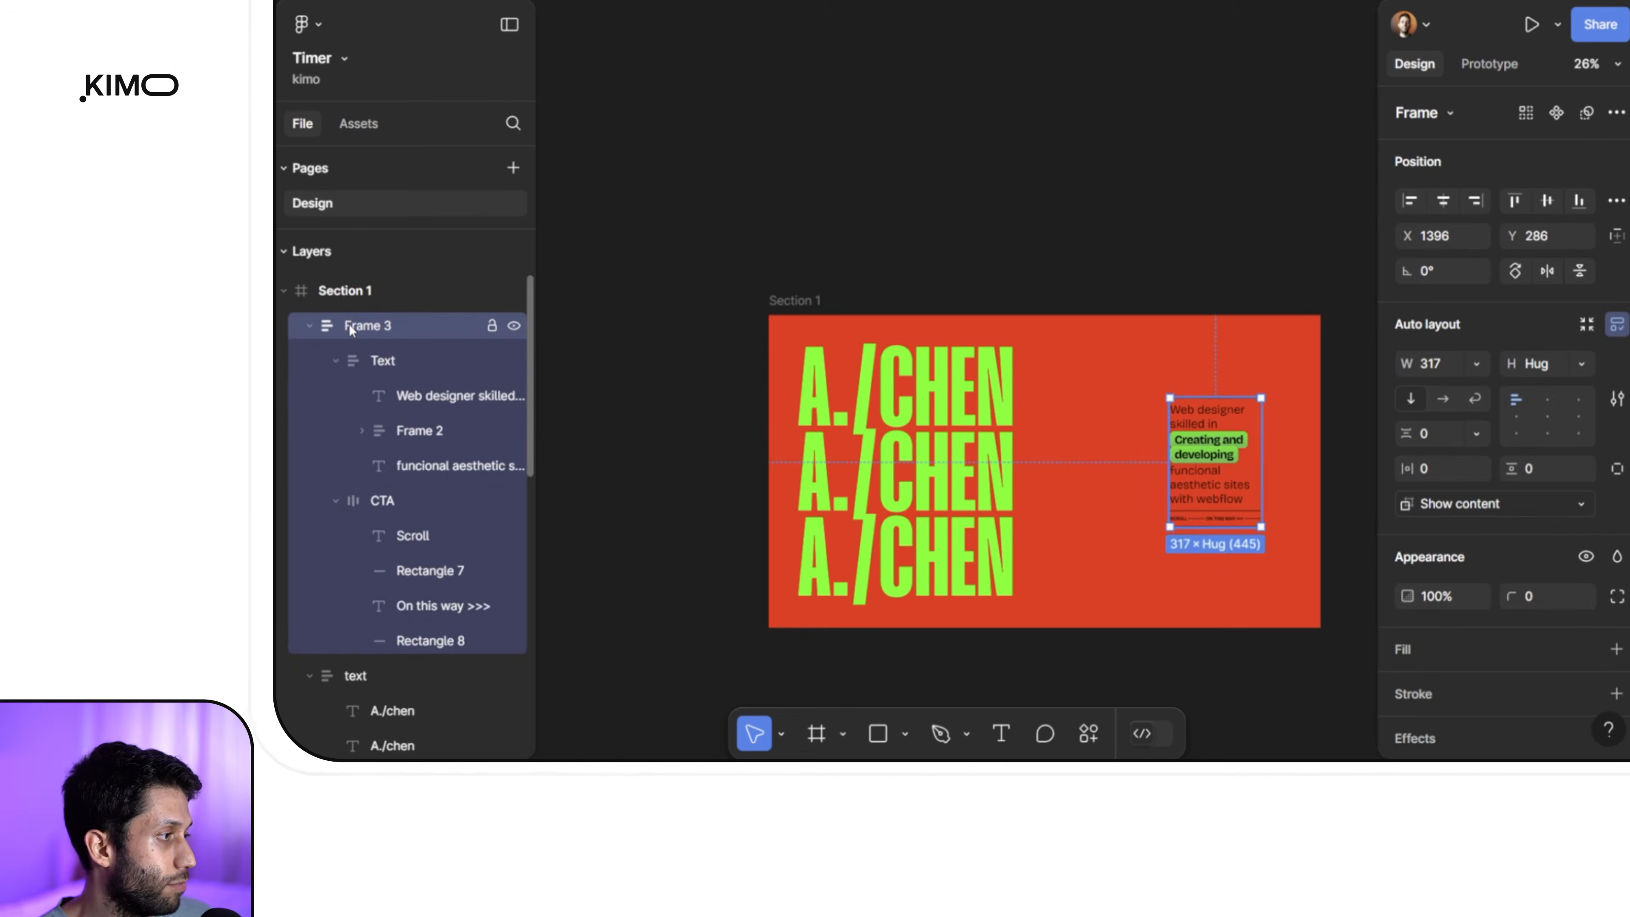
pyautogui.click(375, 331)
pyautogui.write('Conte')
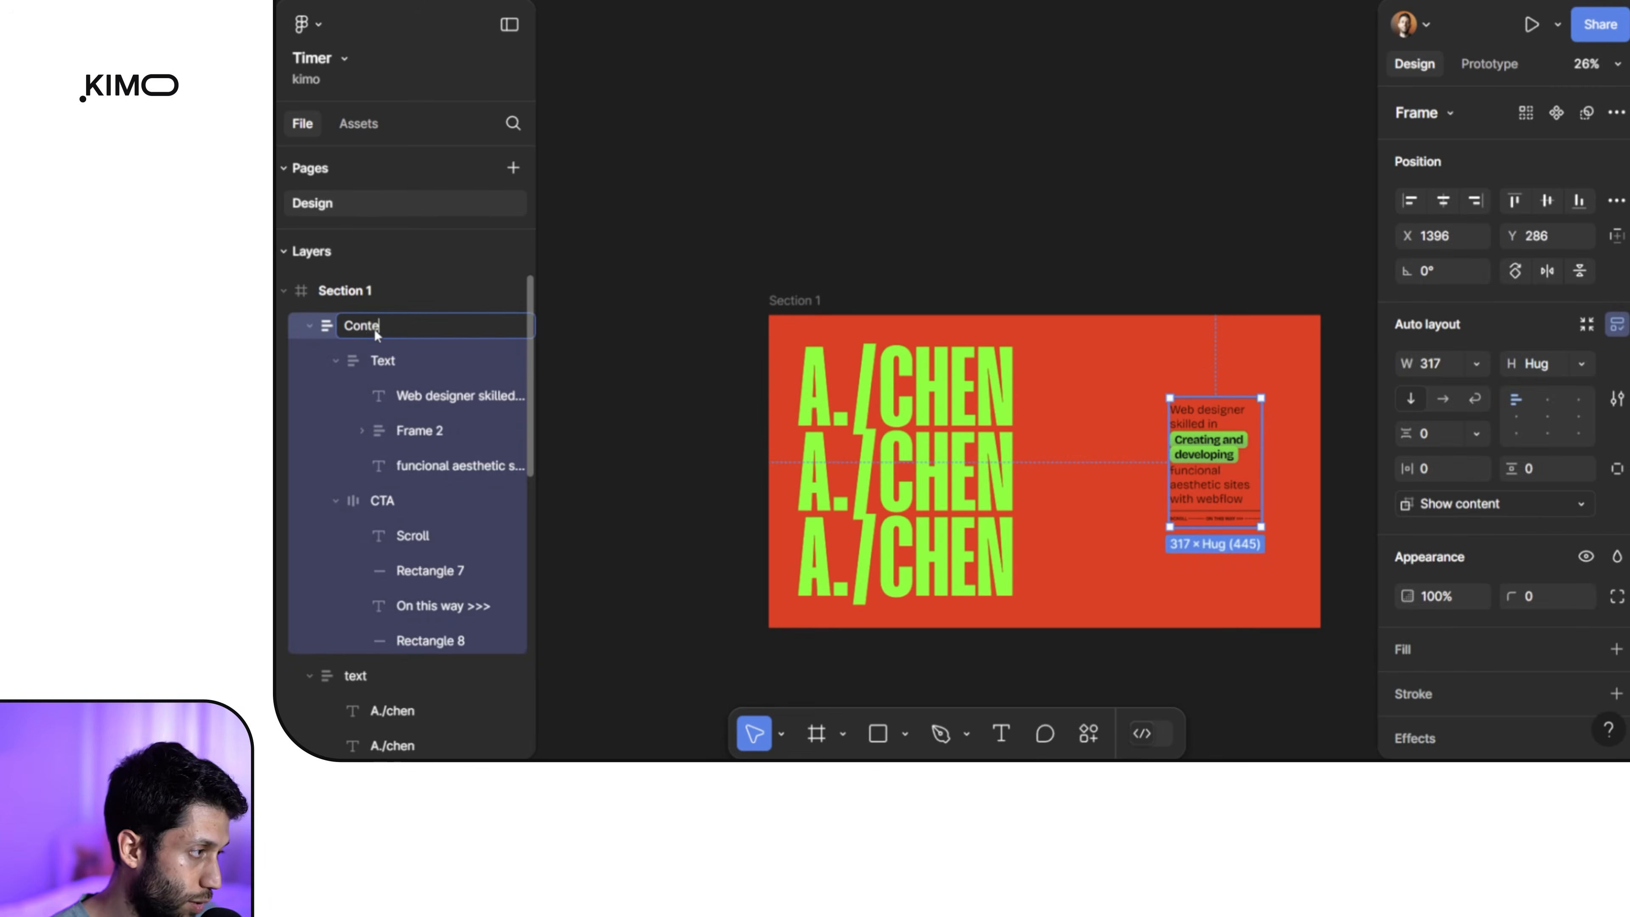
pyautogui.write('nt')
pyautogui.click(1132, 420)
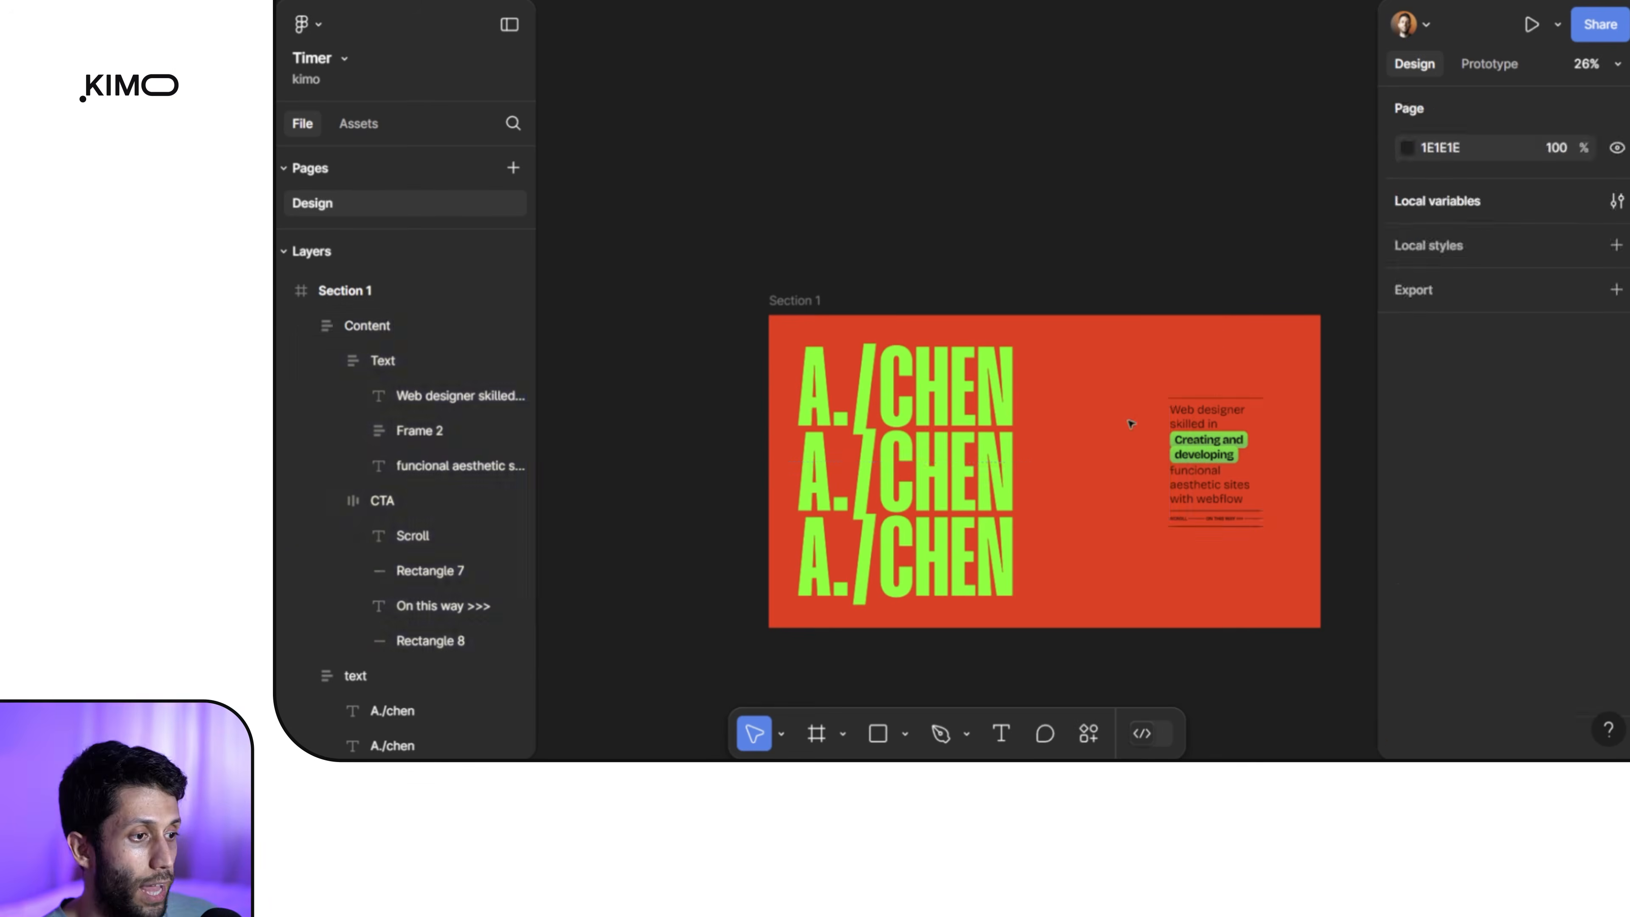
# Step: Wrap the Content frame in a new auto layout frame, enlarge it to about 1015 × 680, and center its contents
pyautogui.click(1204, 421)
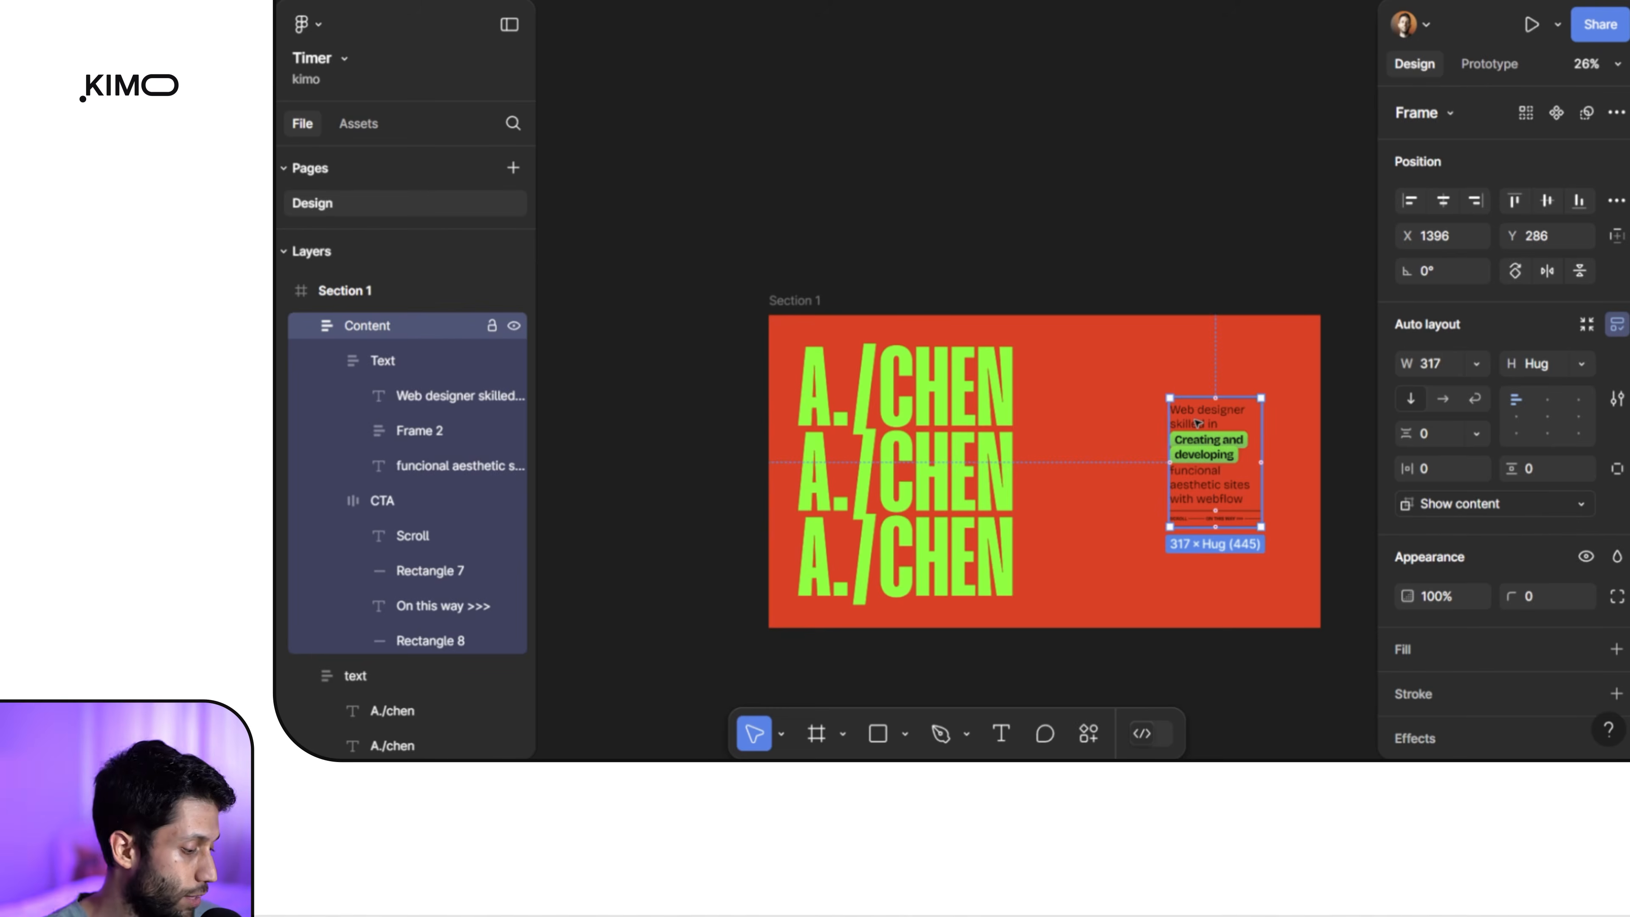
pyautogui.hotkey('shift', 'a')
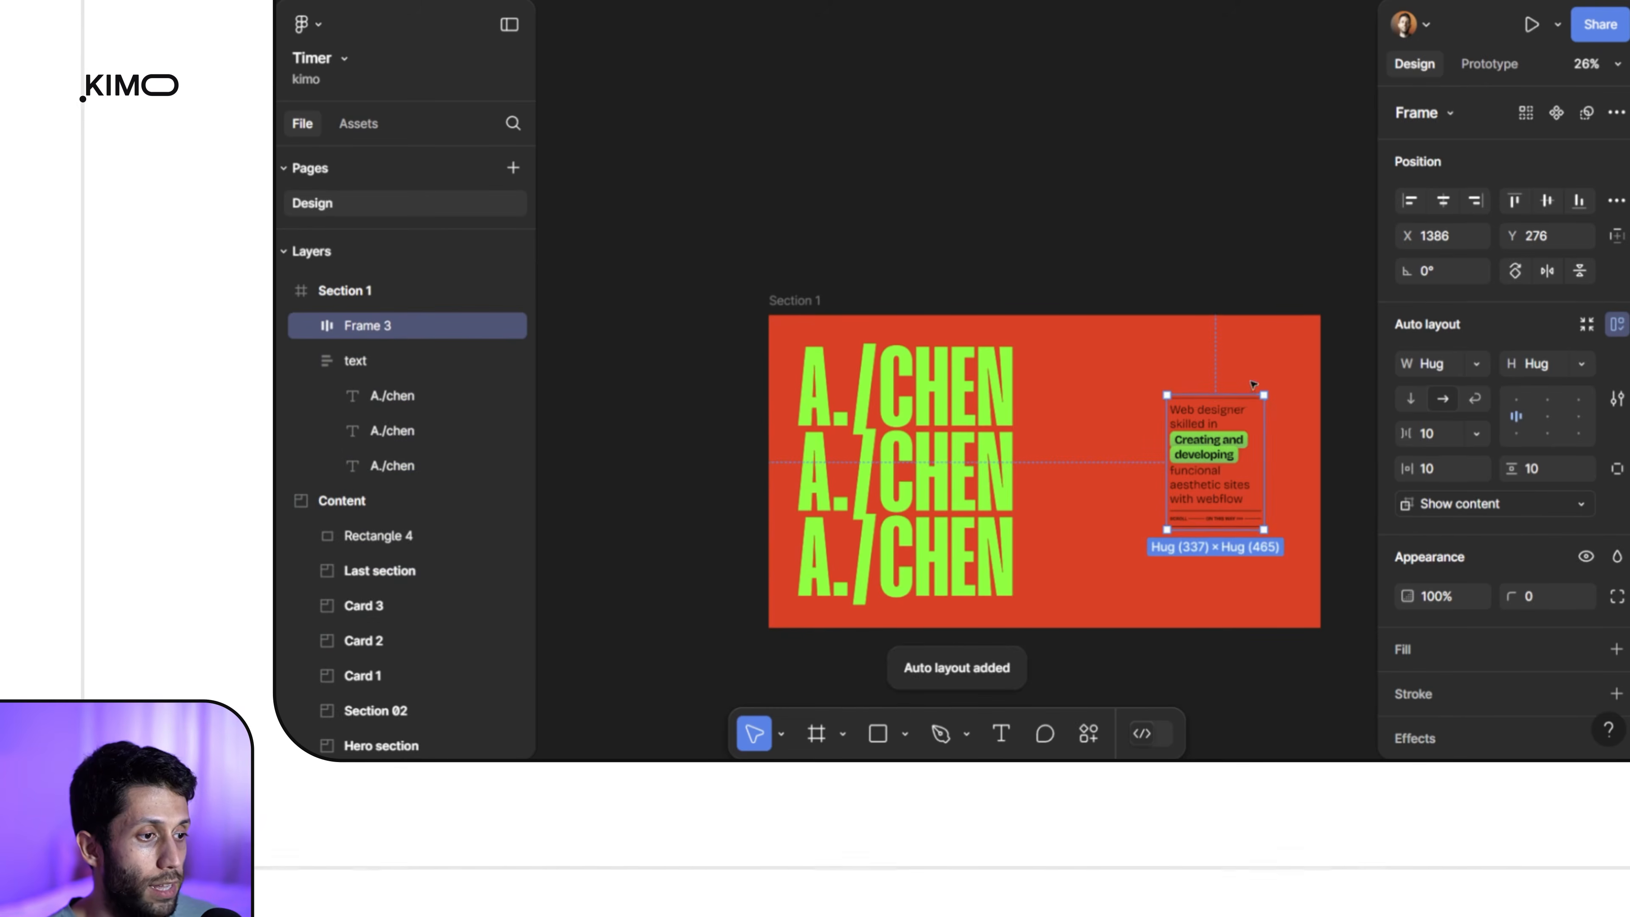
pyautogui.moveTo(1265, 394); pyautogui.dragTo(1321, 332)
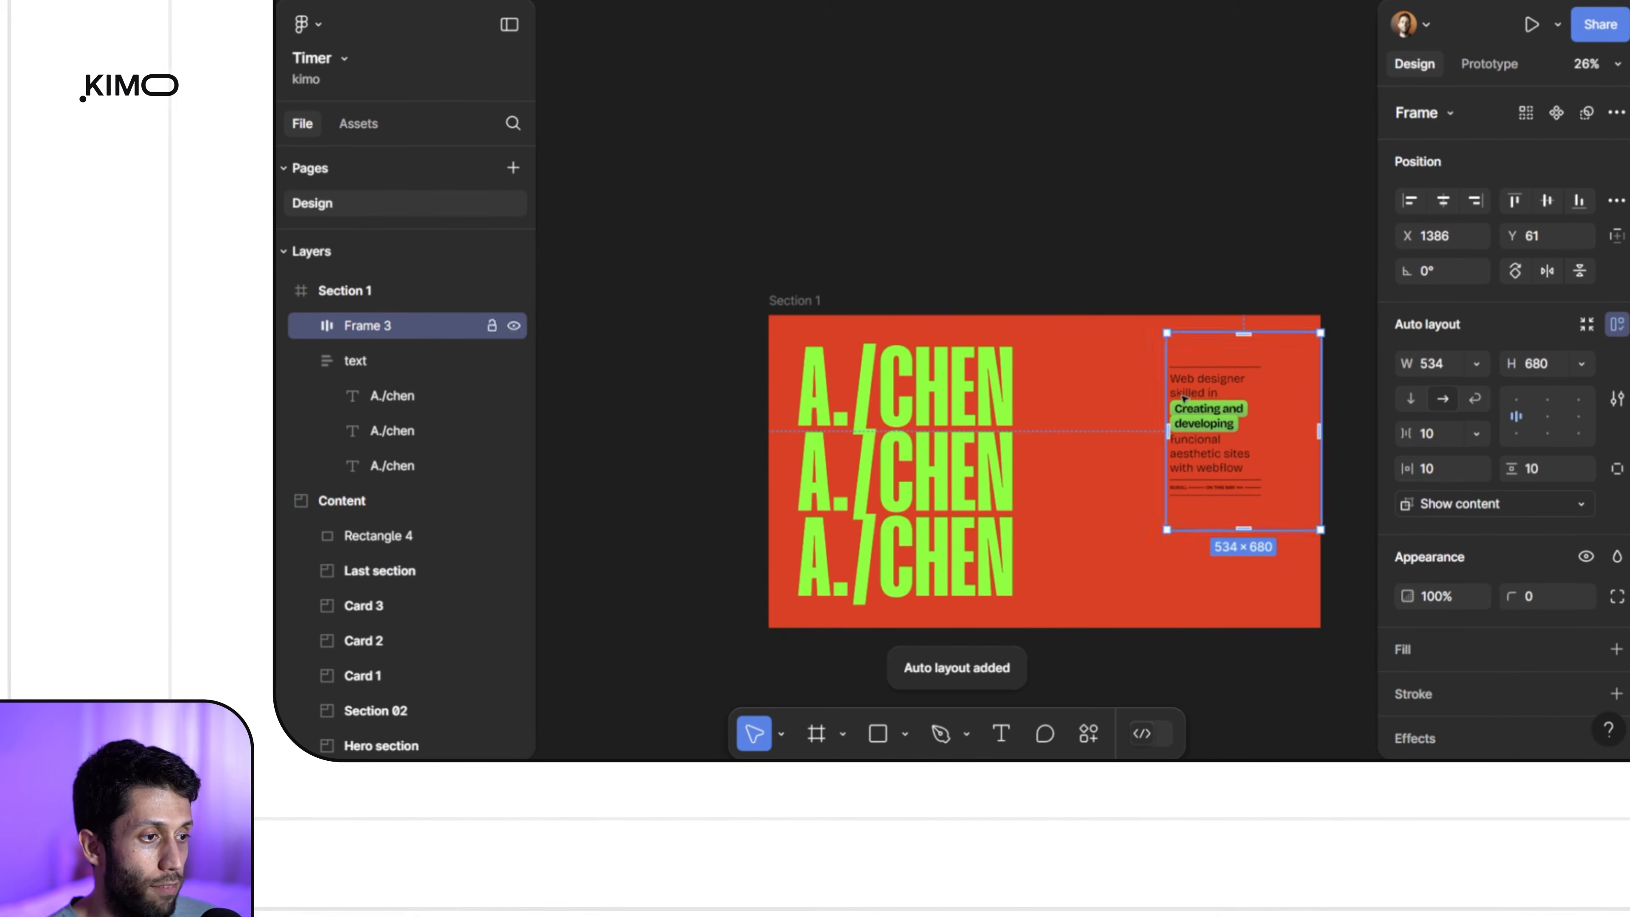
pyautogui.moveTo(1162, 396); pyautogui.dragTo(1029, 396)
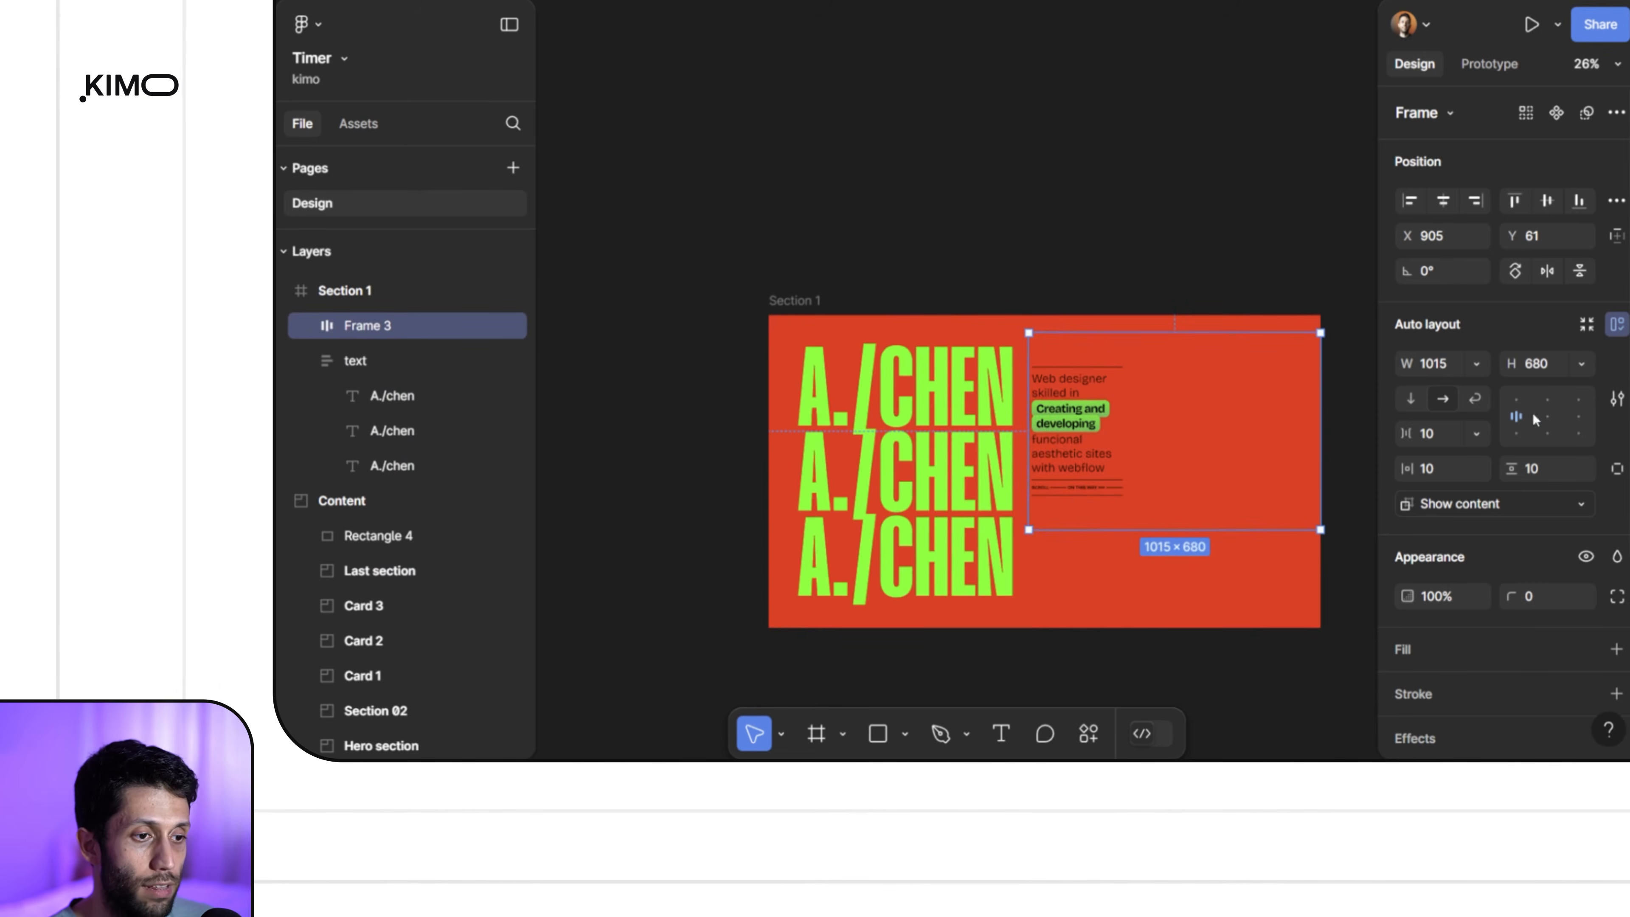
pyautogui.click(1547, 416)
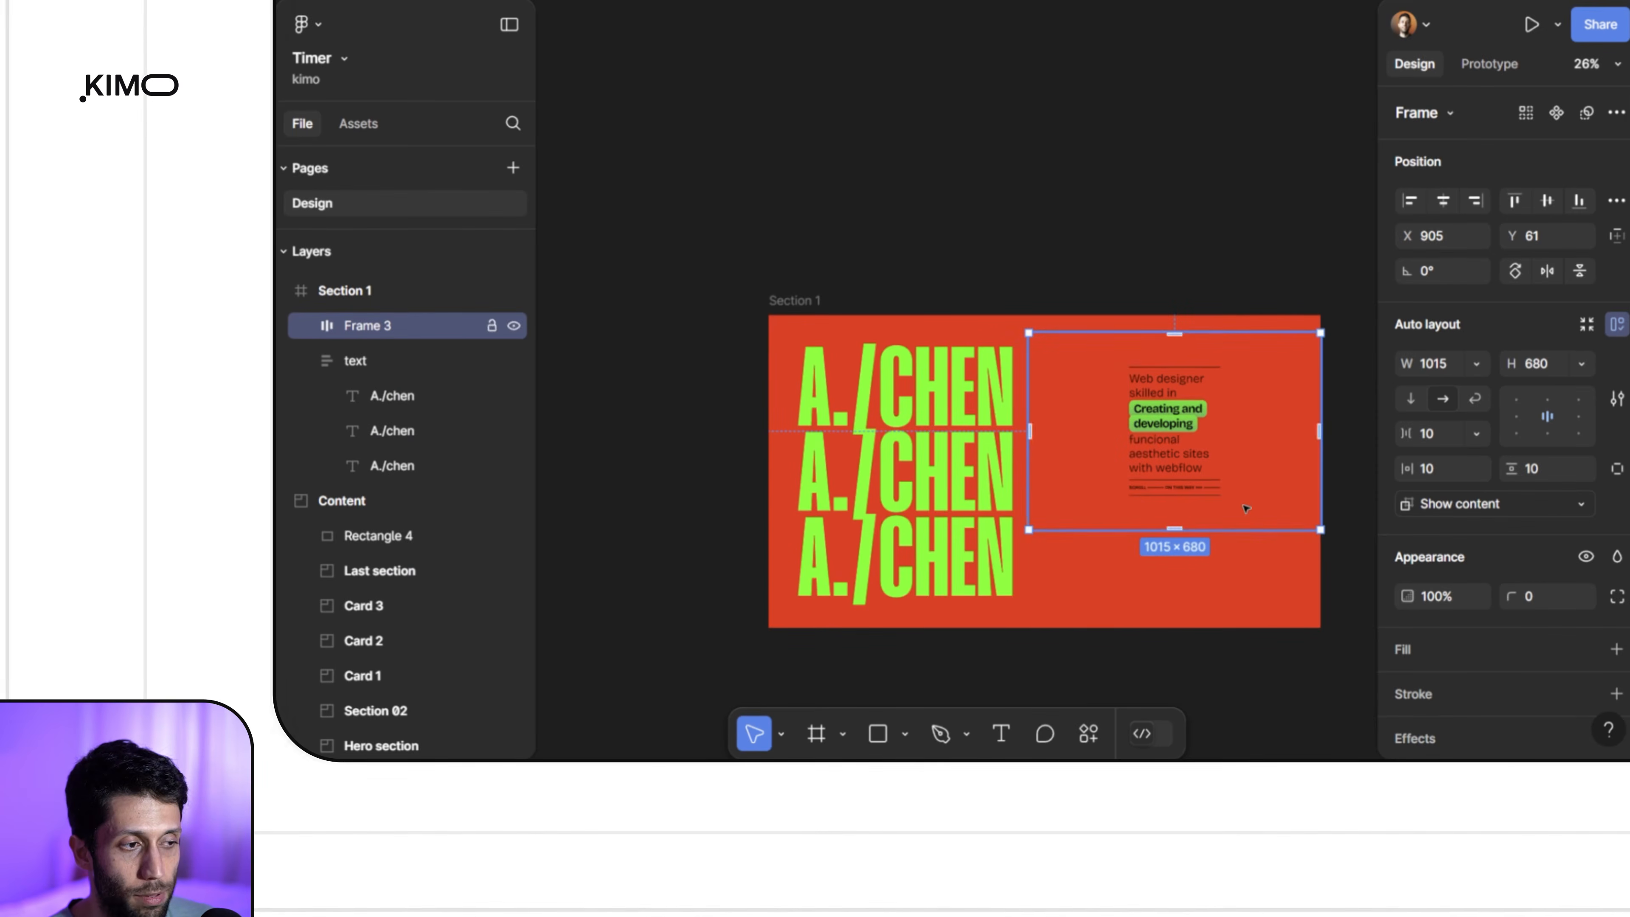
# Step: Resize the new wrapper to 728 × 1080 along the red section's right edge and rename it "right section"
pyautogui.moveTo(1256, 530); pyautogui.dragTo(1256, 628)
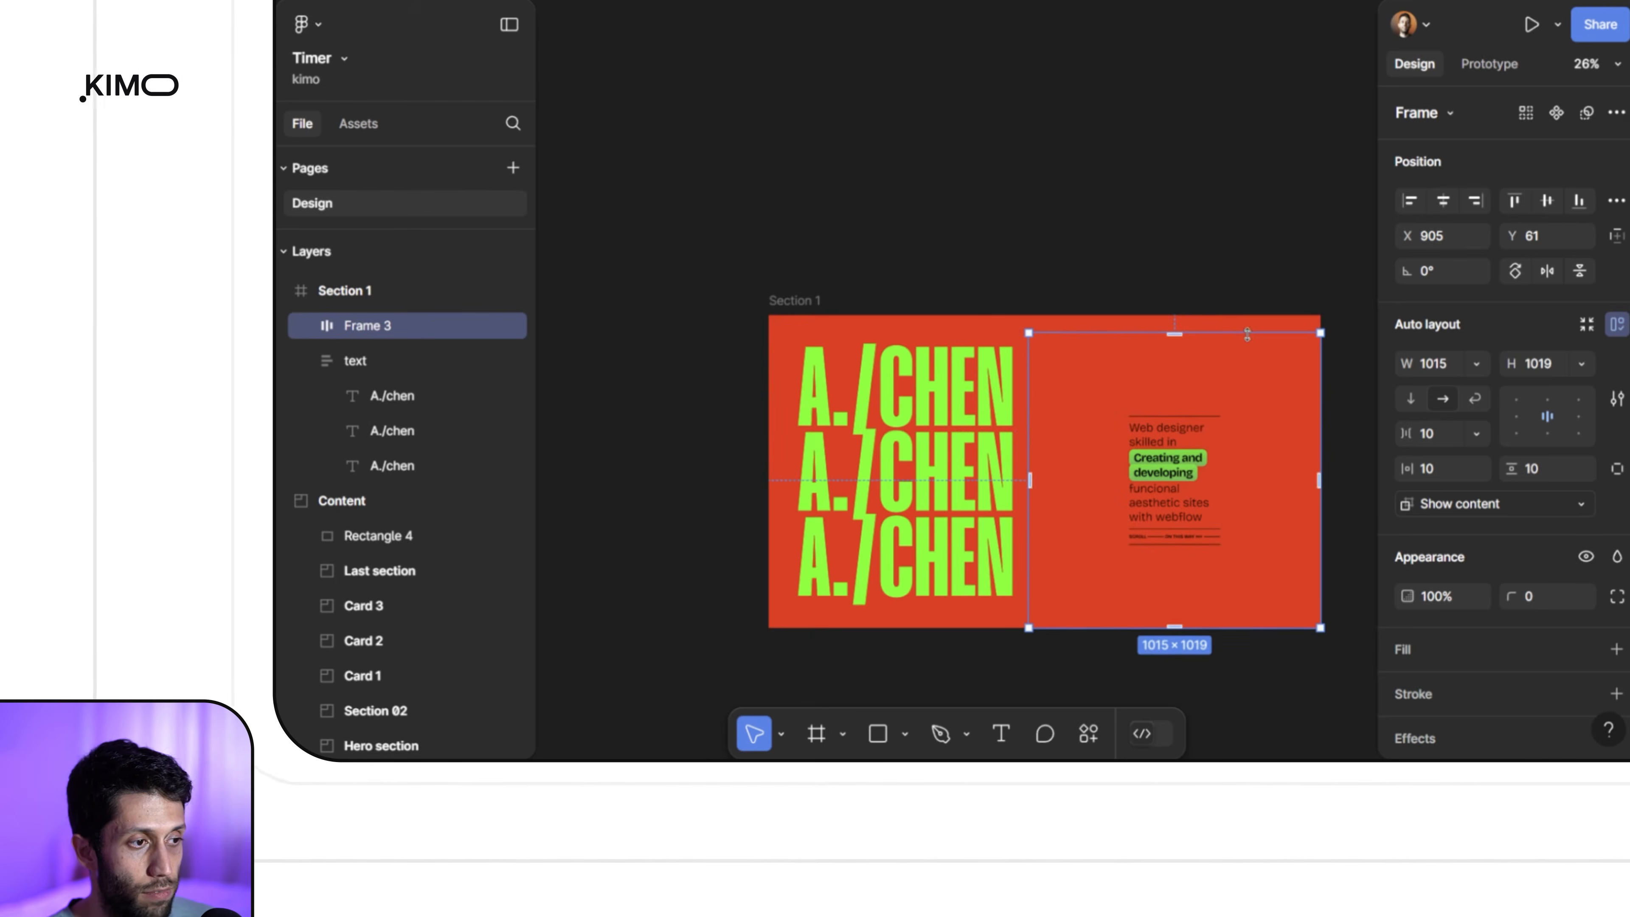
pyautogui.moveTo(1247, 333); pyautogui.dragTo(1247, 315)
pyautogui.moveTo(1028, 375); pyautogui.dragTo(1102, 381)
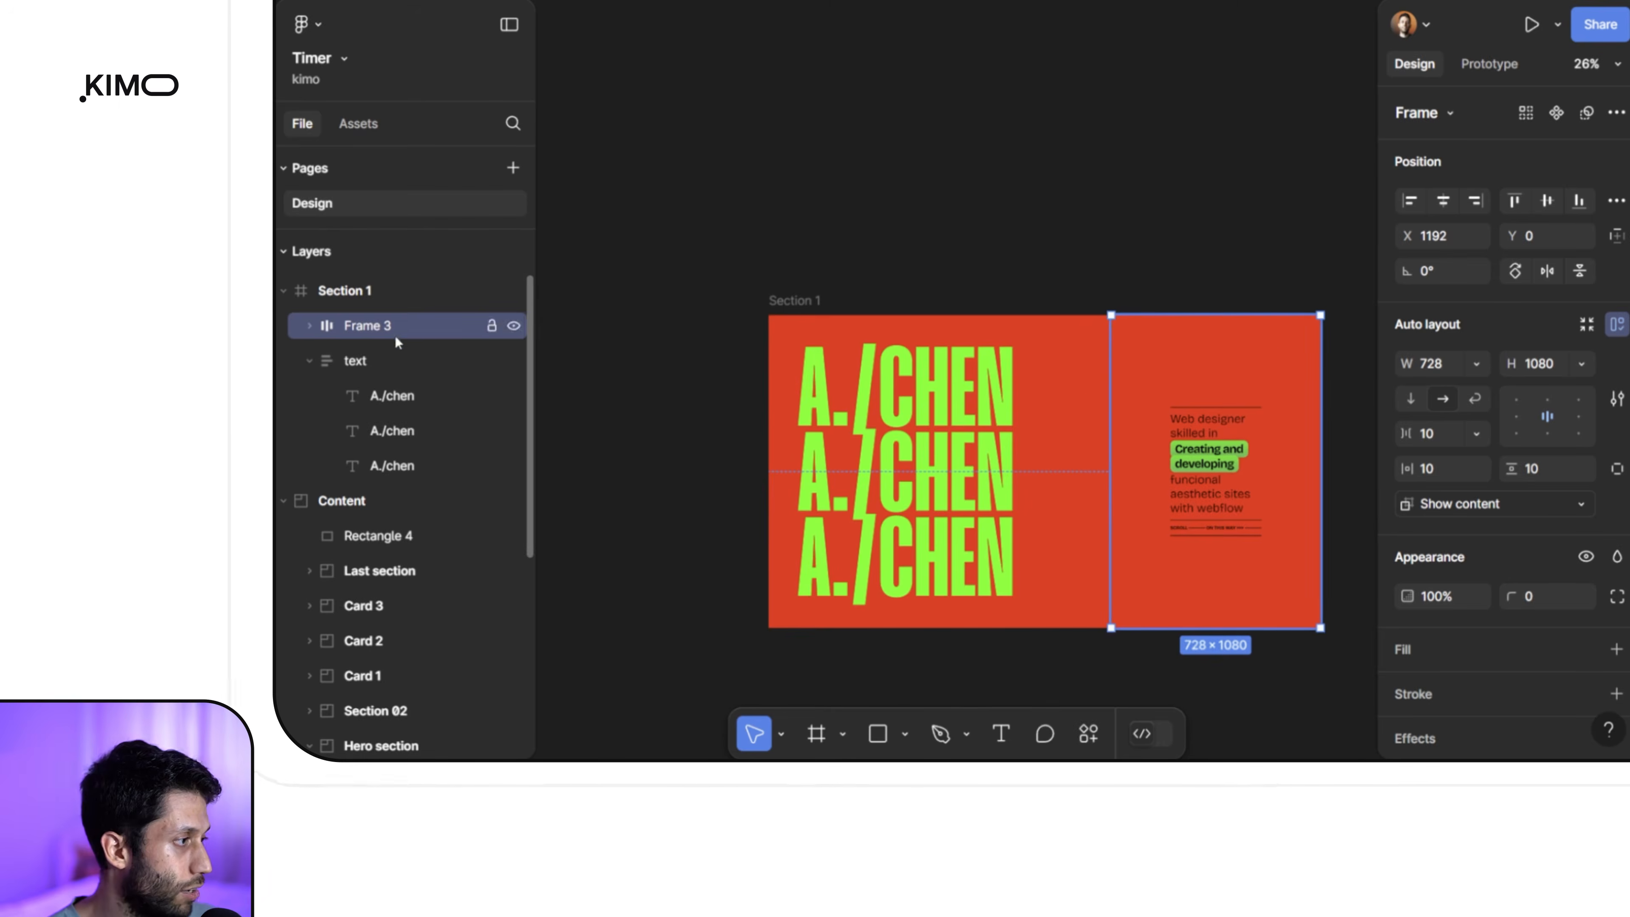
pyautogui.write('ction')
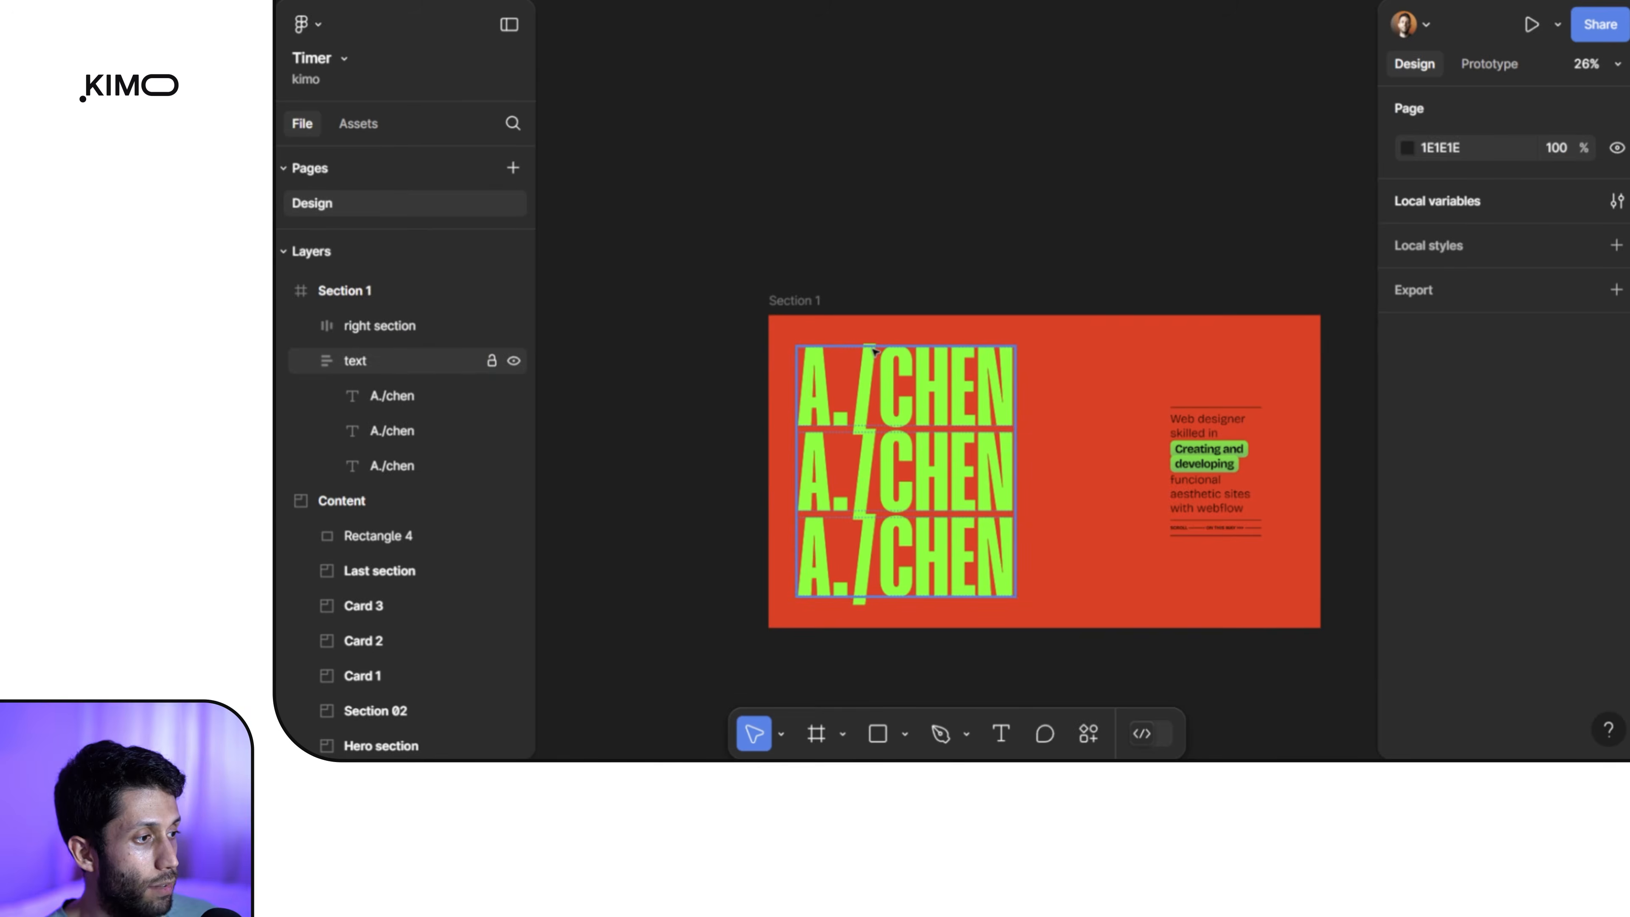
# Step: Wrap the green title stack in an auto layout frame named "Leftside" and enlarge it to about 1264 × 1080
pyautogui.click(896, 385)
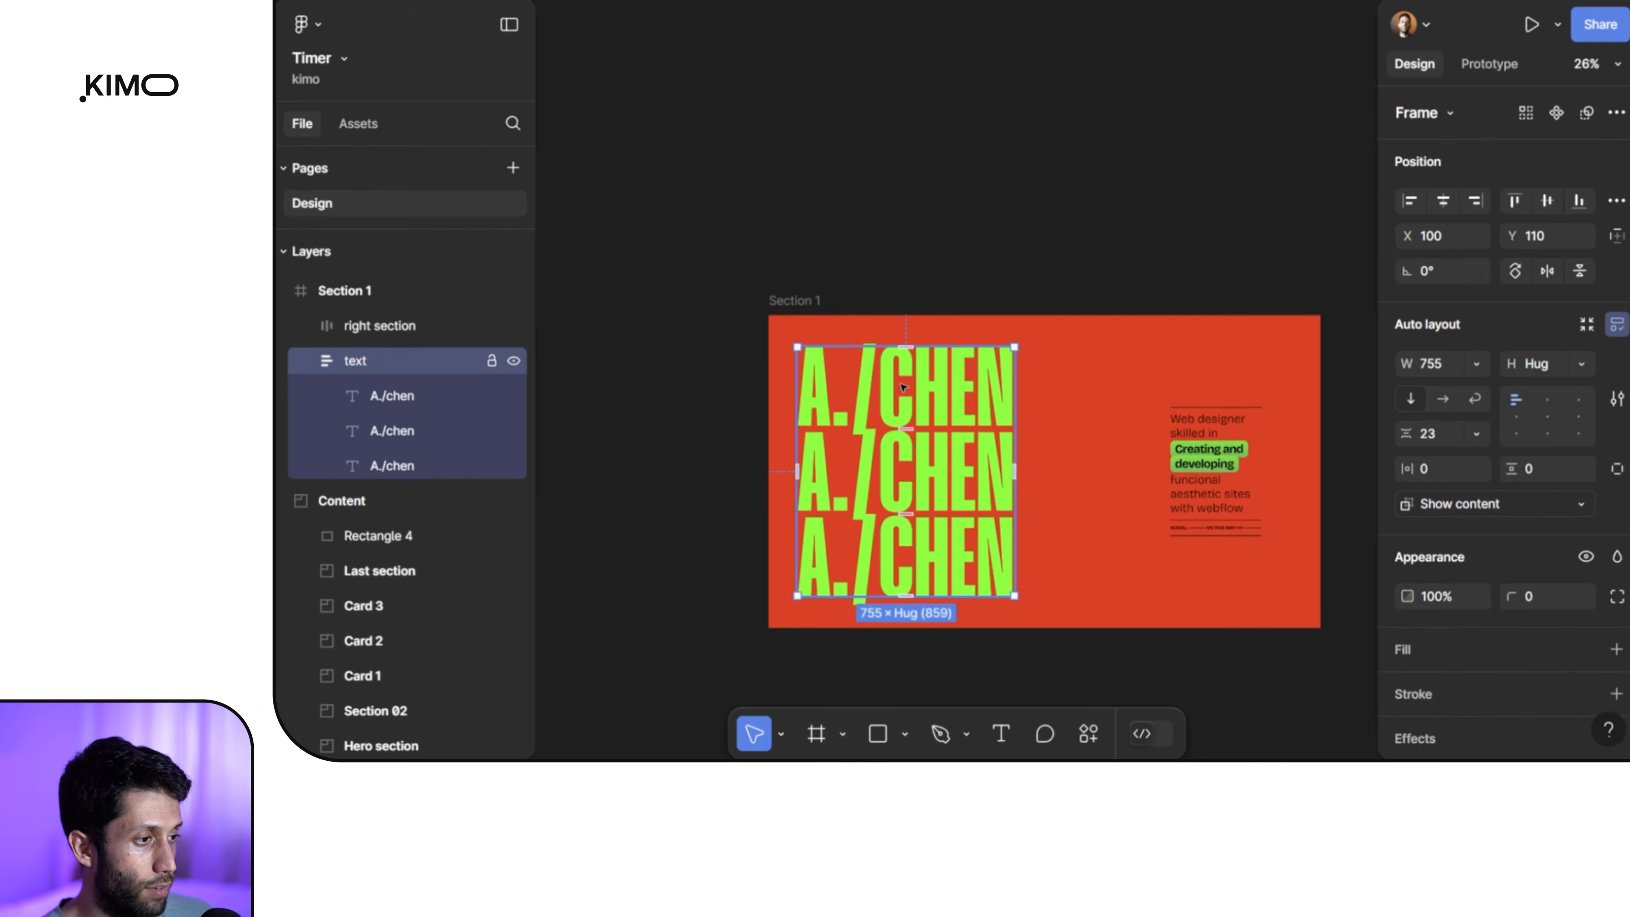
pyautogui.hotkey('shift', 'a')
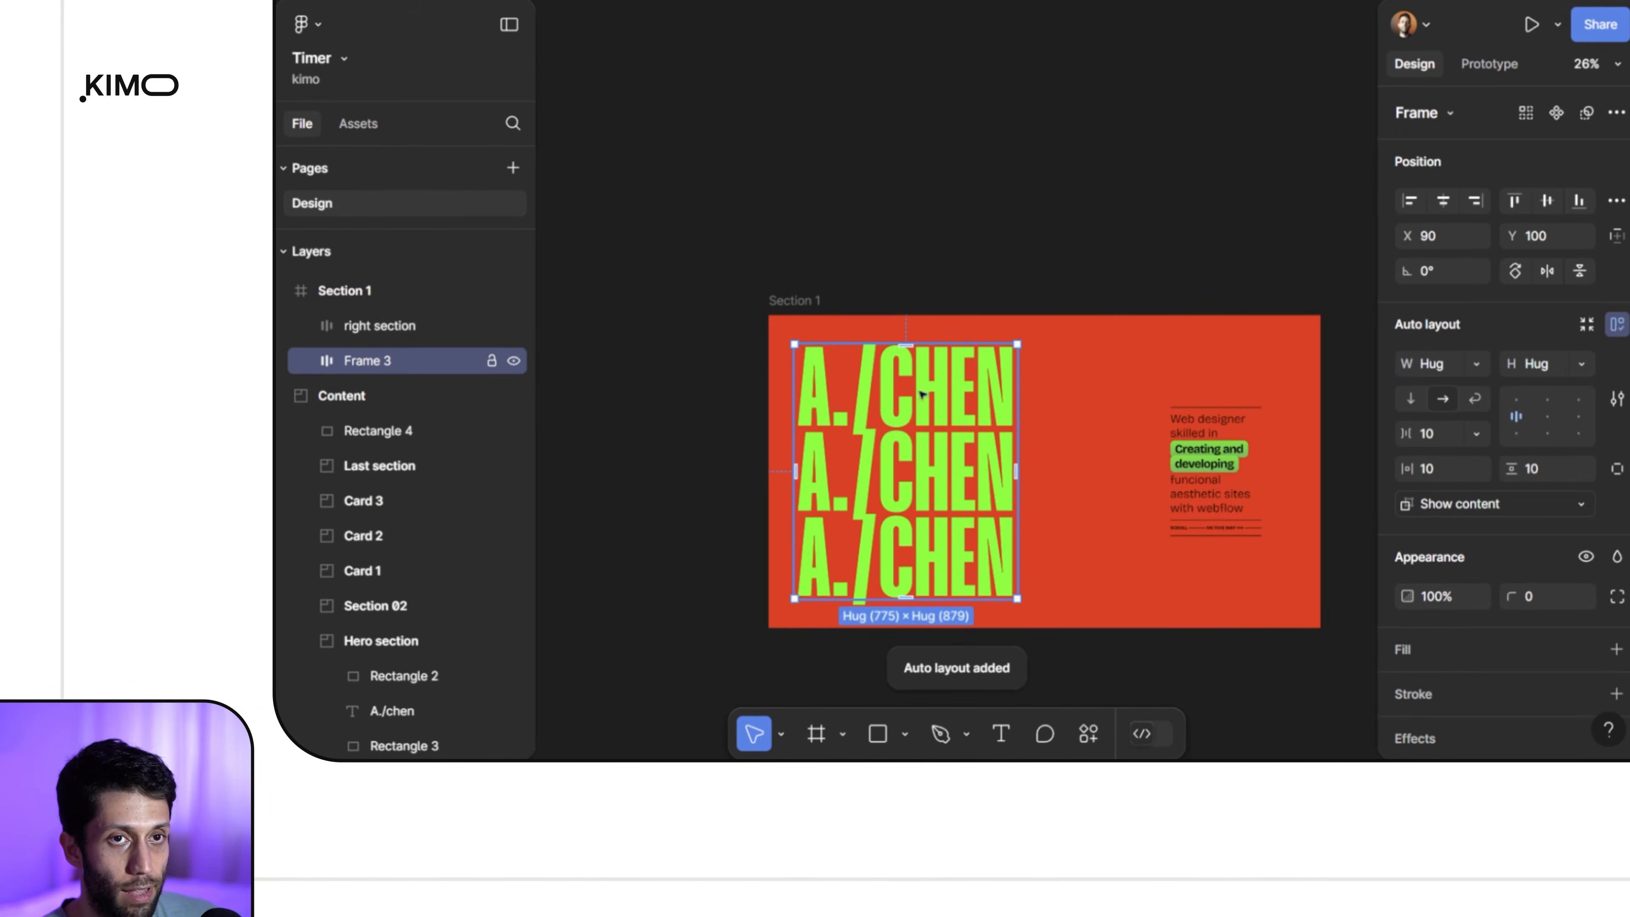
pyautogui.doubleClick(366, 362)
pyautogui.write('Leftside')
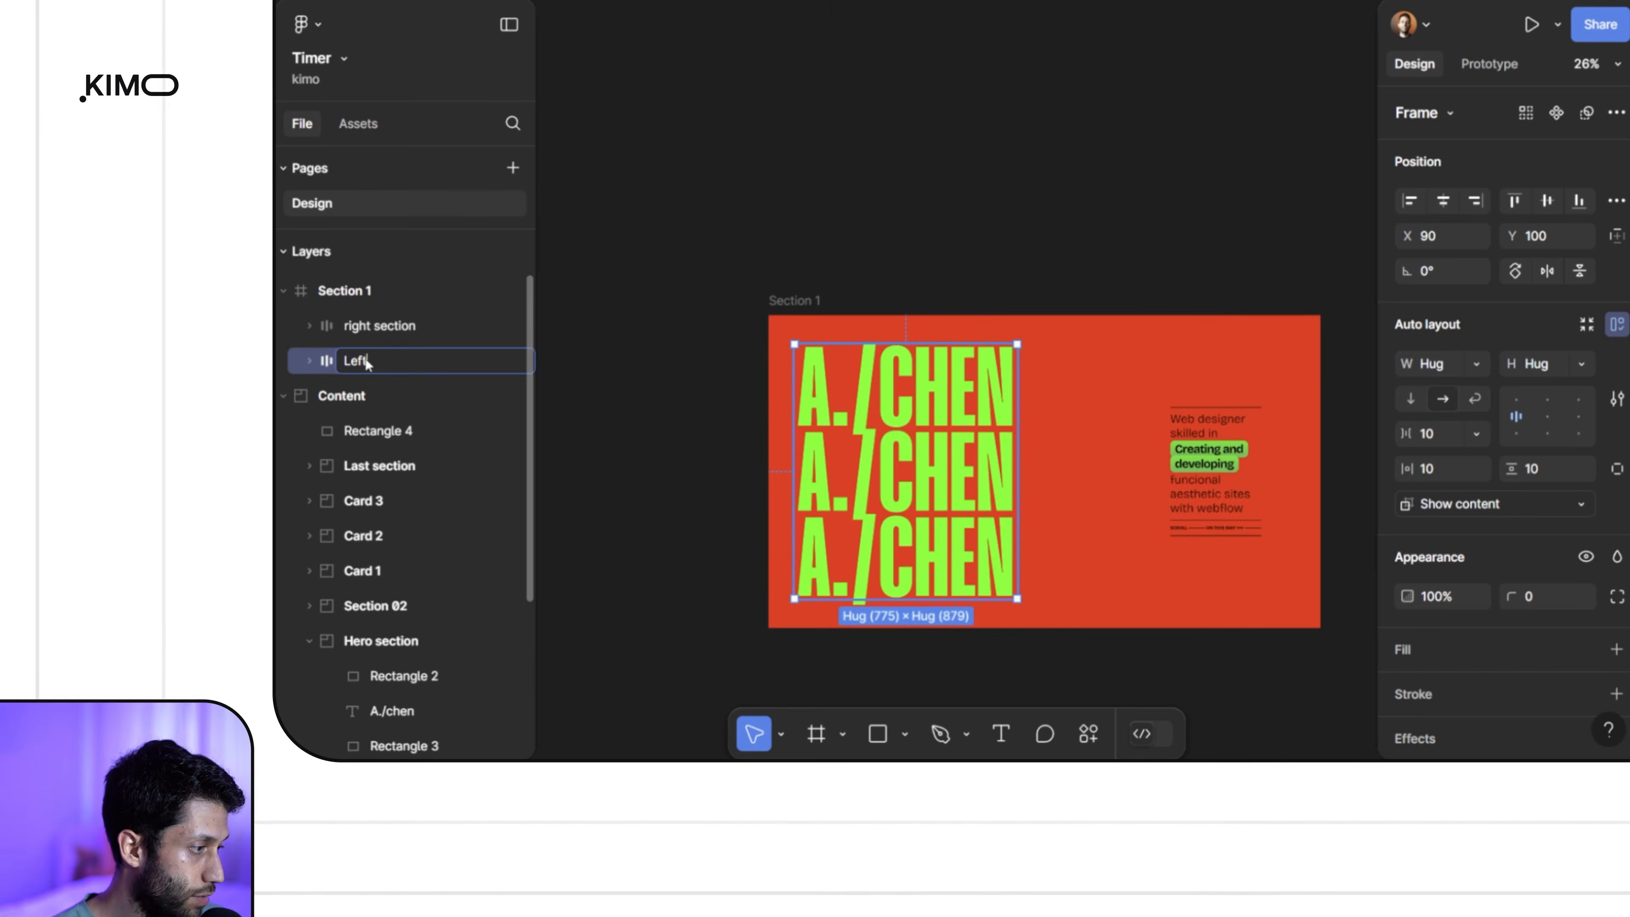
pyautogui.press('Return')
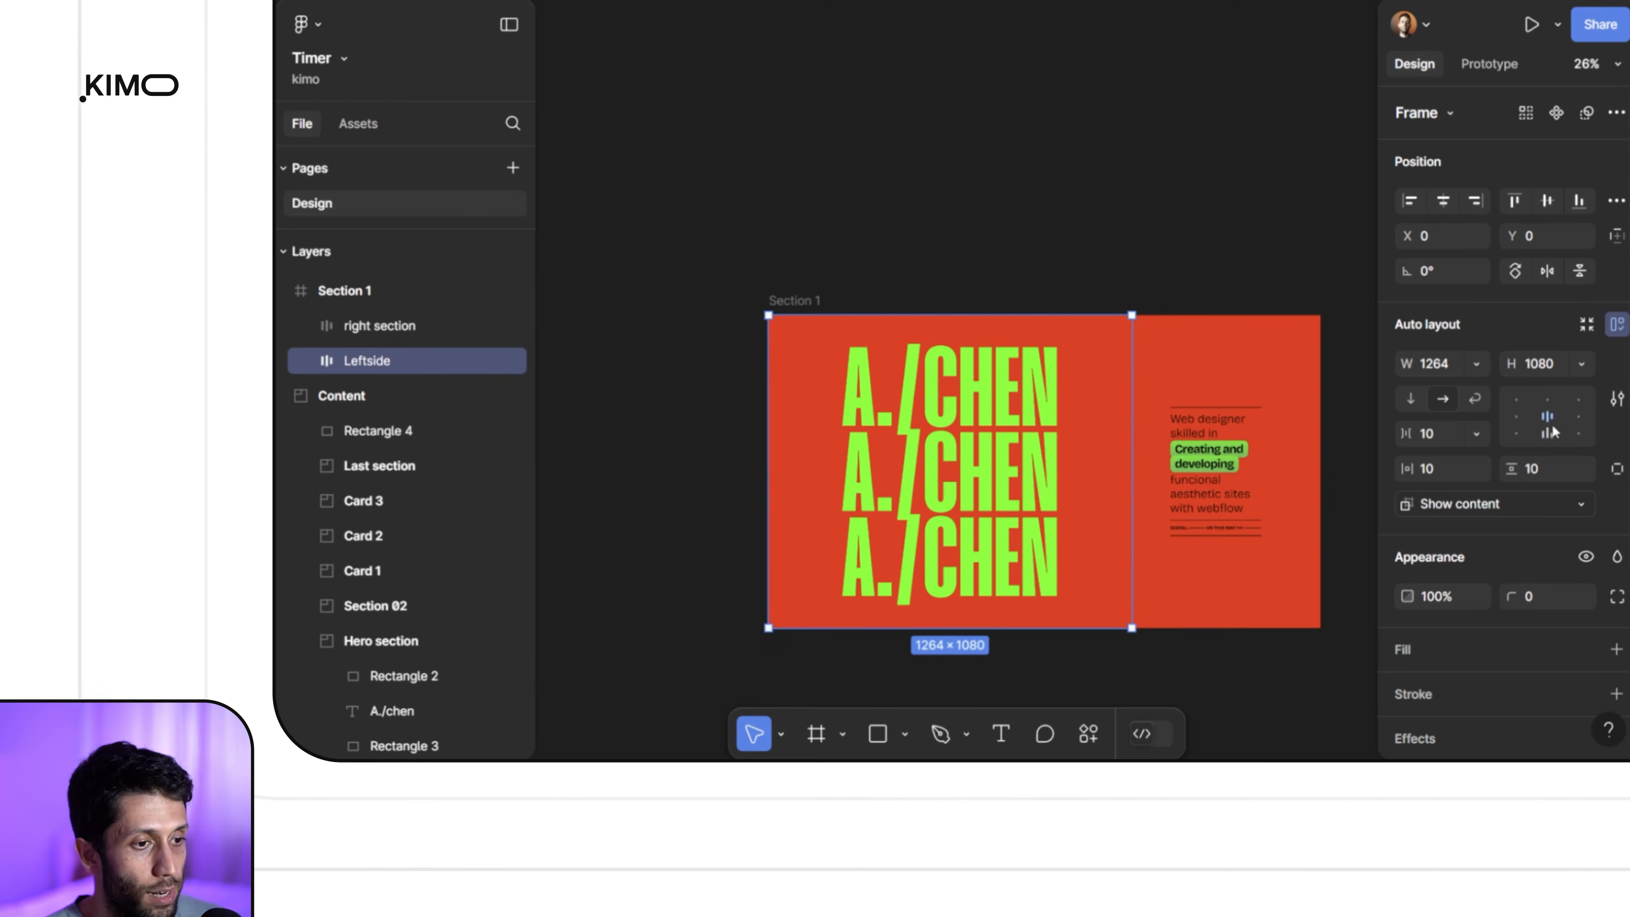
# Step: Align the title to the middle left of the Leftside frame and set its left padding to 55
pyautogui.click(1516, 416)
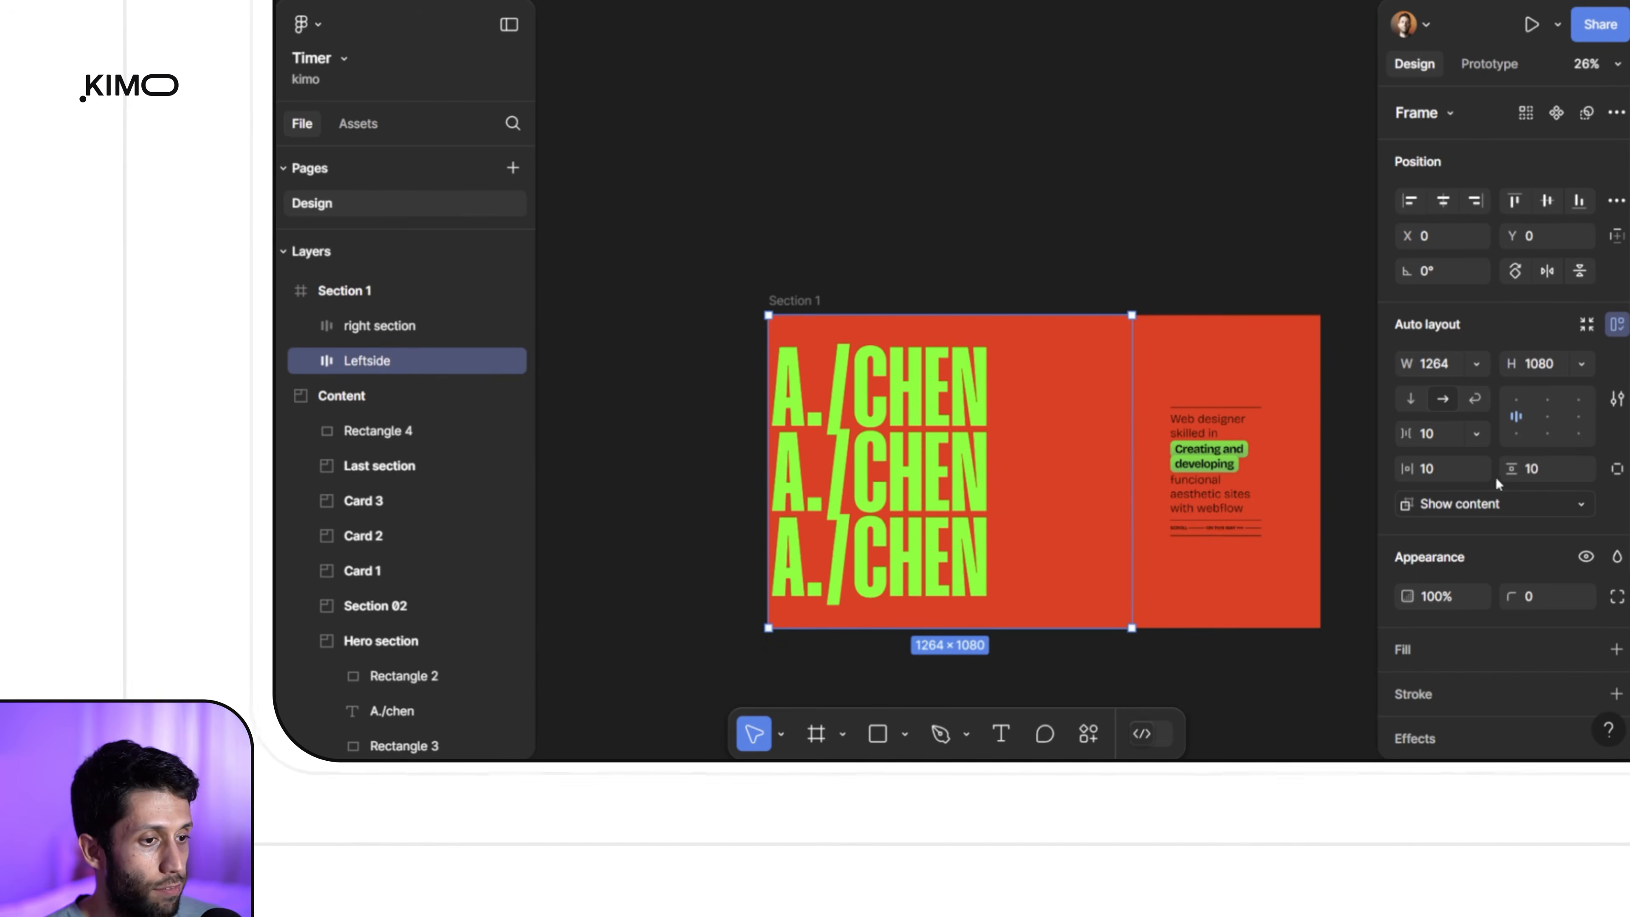
pyautogui.click(1583, 469)
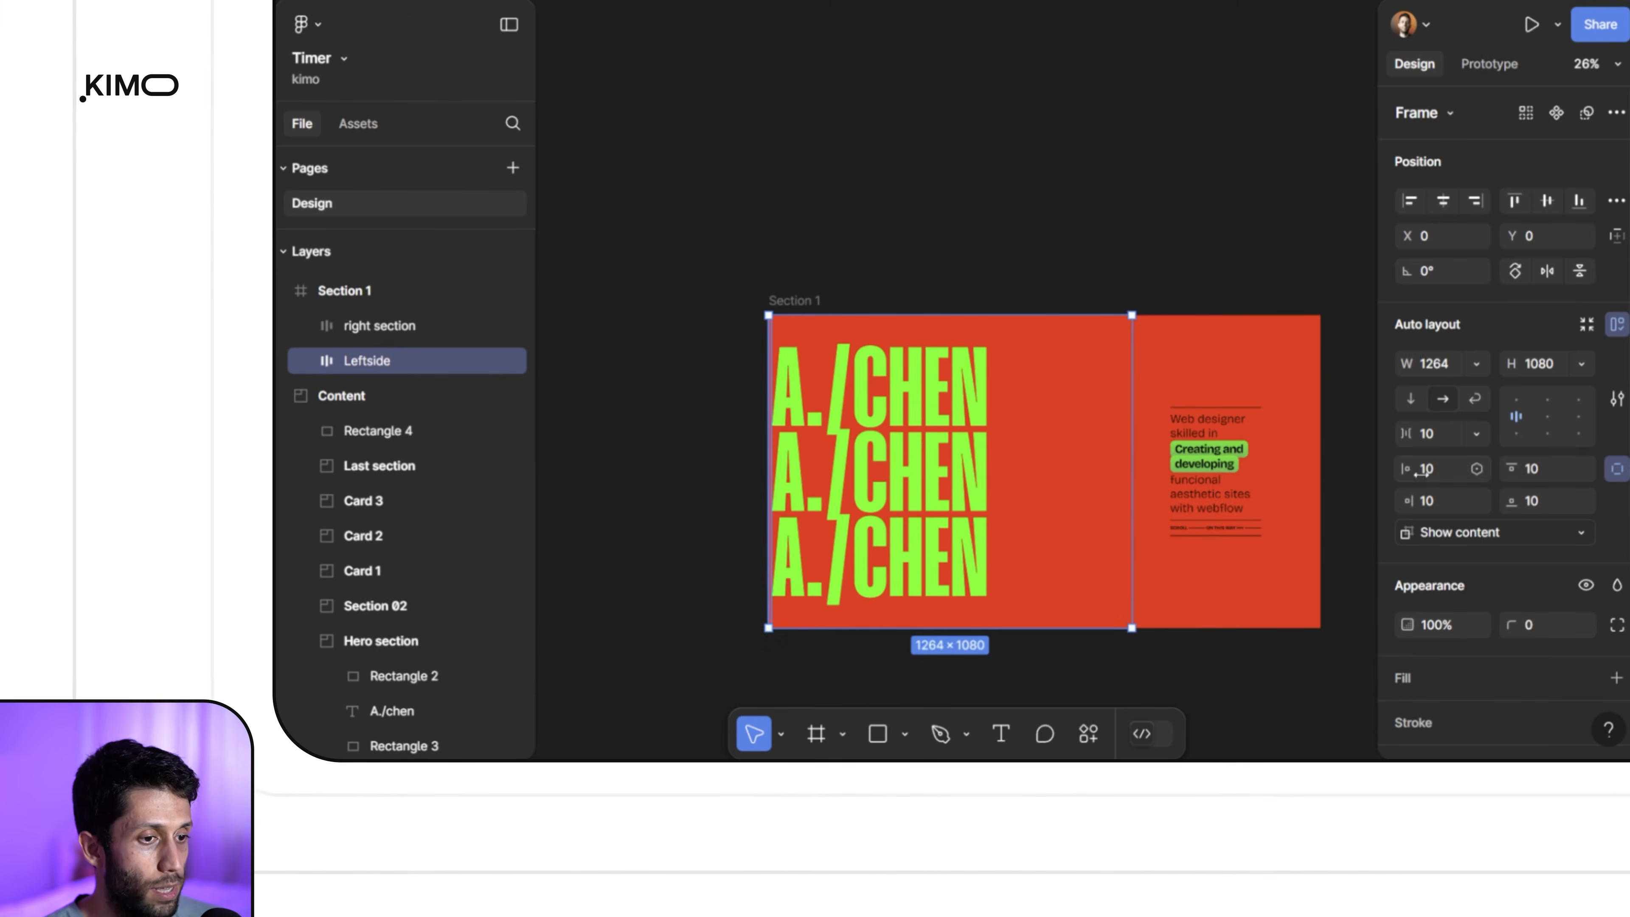
pyautogui.moveTo(1416, 469); pyautogui.dragTo(1472, 467)
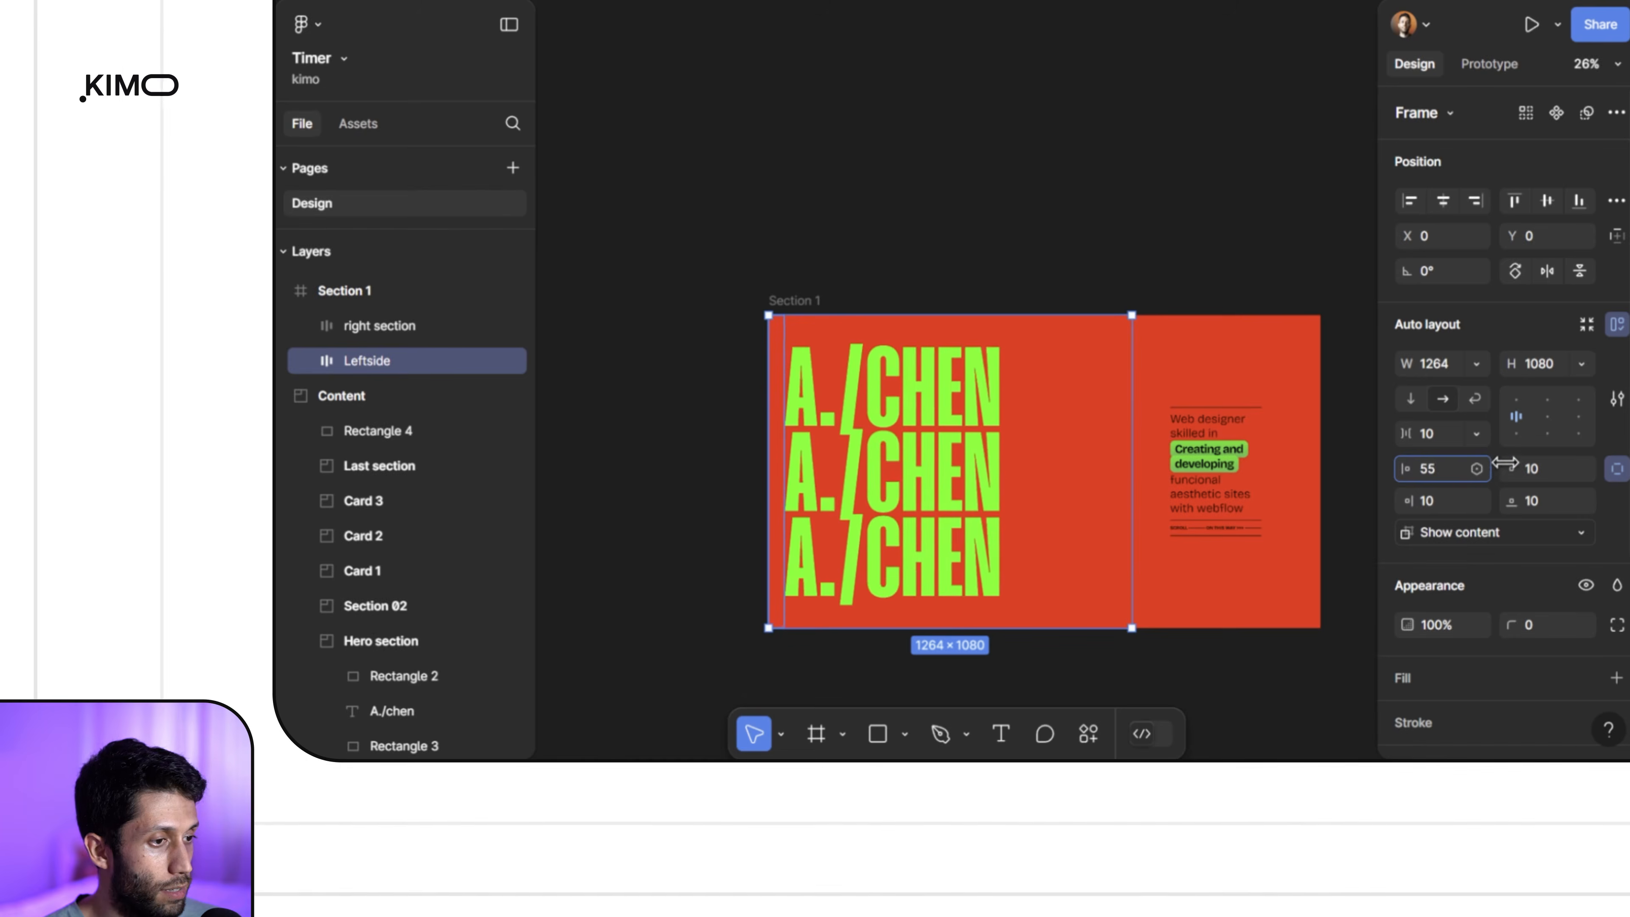
# Step: Apply auto layout to Section 1 and set both the Leftside and right section frames to fill the container width
pyautogui.press('Escape')
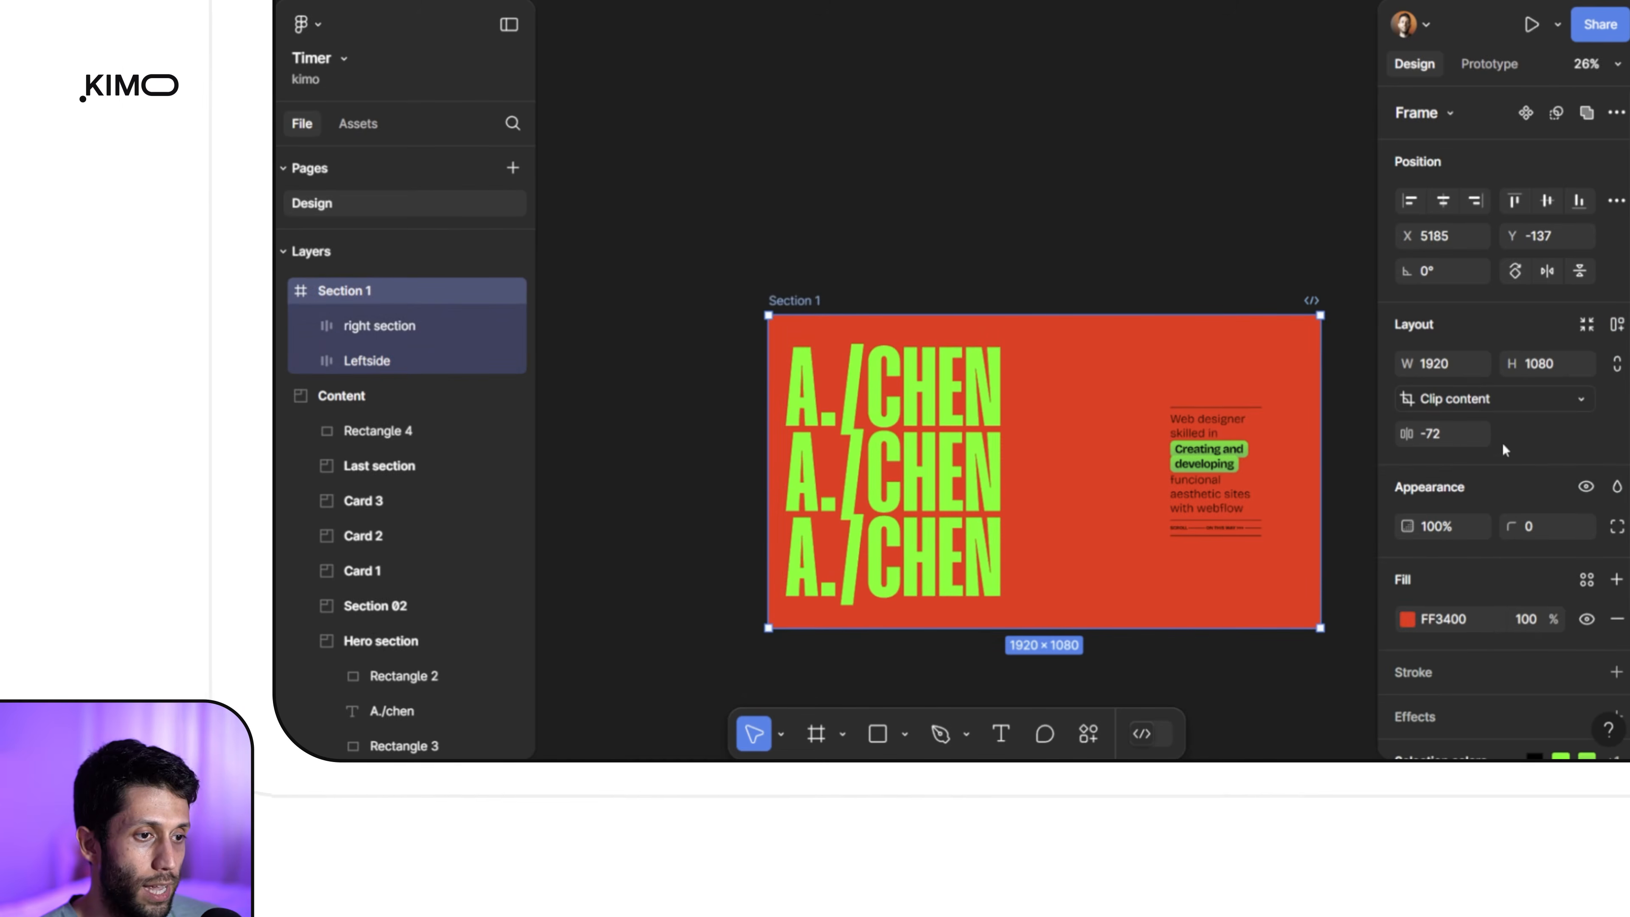
pyautogui.click(1616, 327)
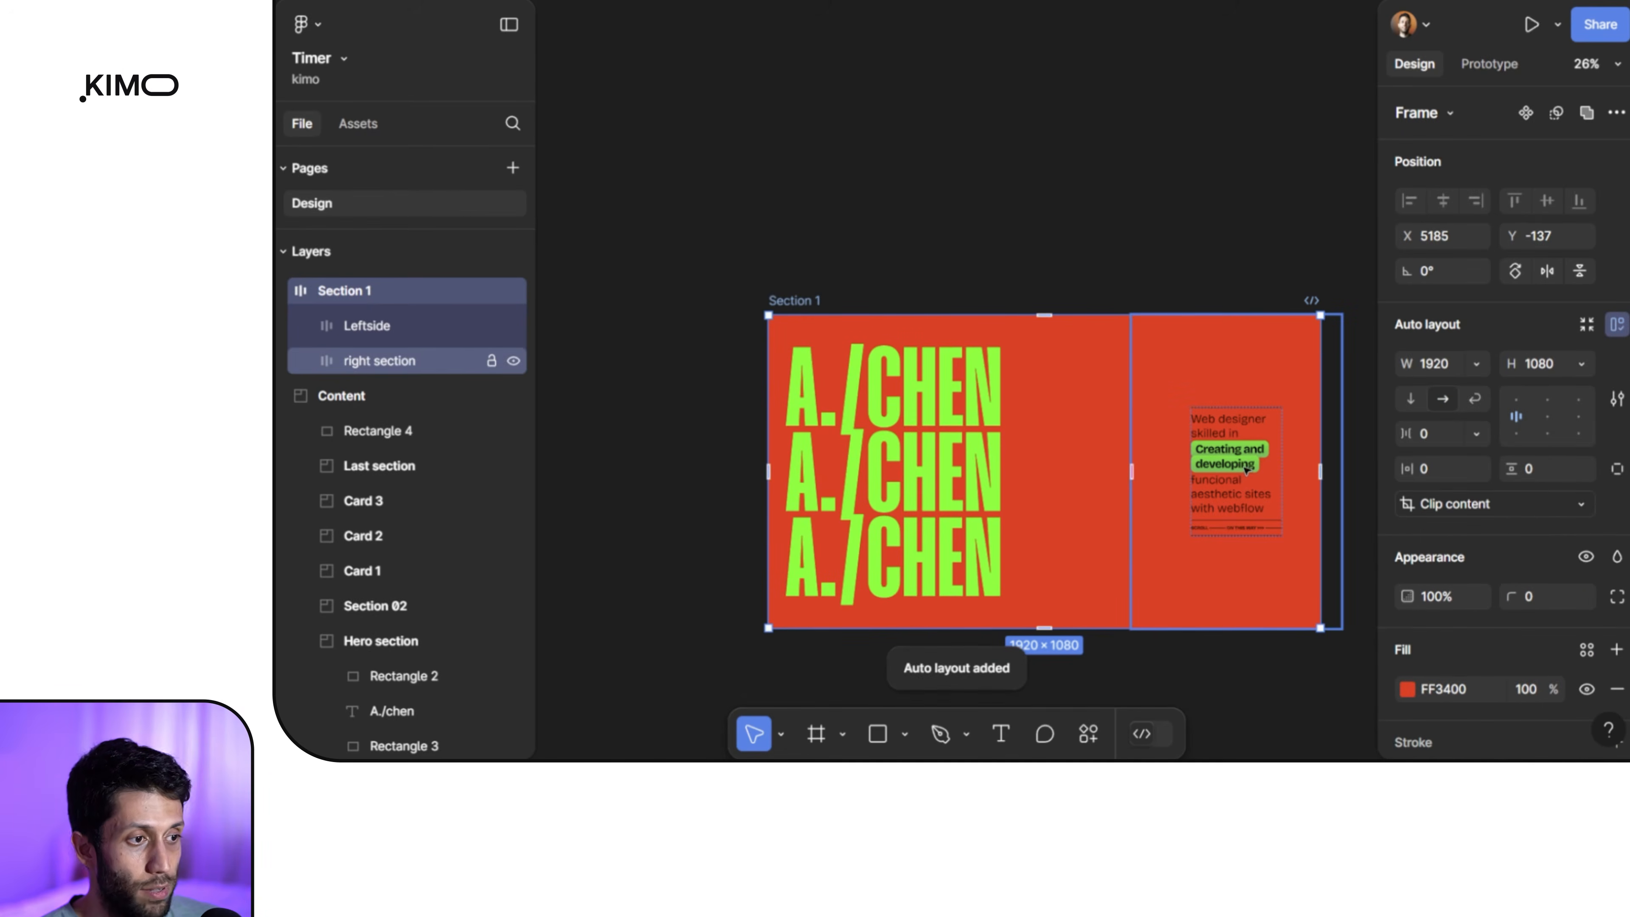
pyautogui.click(1245, 472)
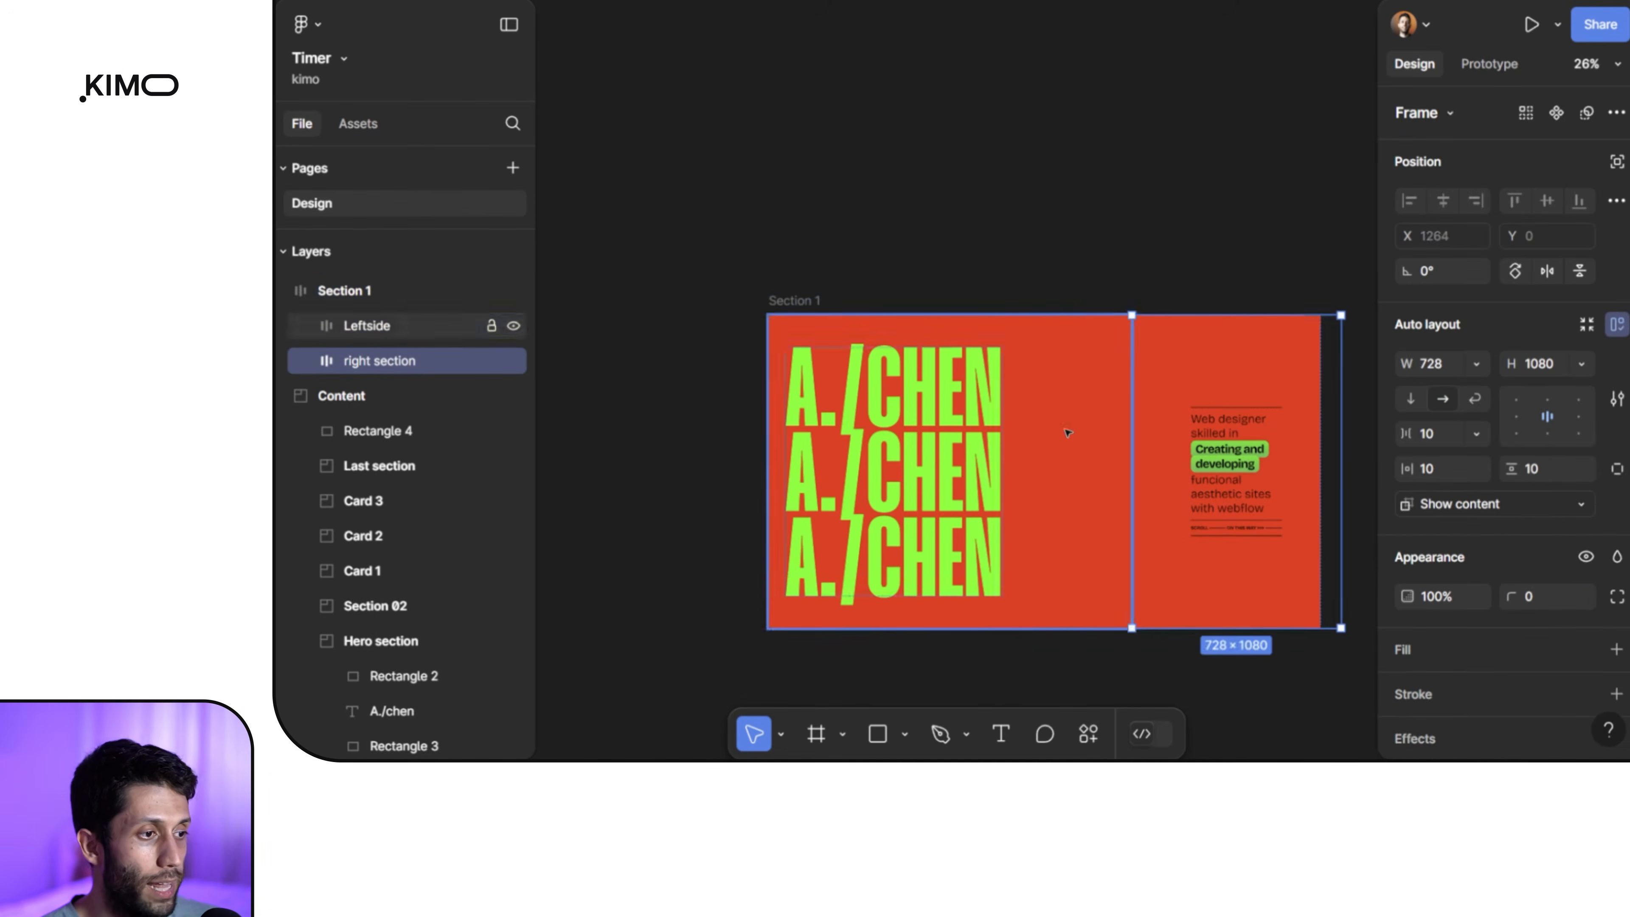
pyautogui.keyDown('shift'); pyautogui.click(1084, 370); pyautogui.keyUp('shift')
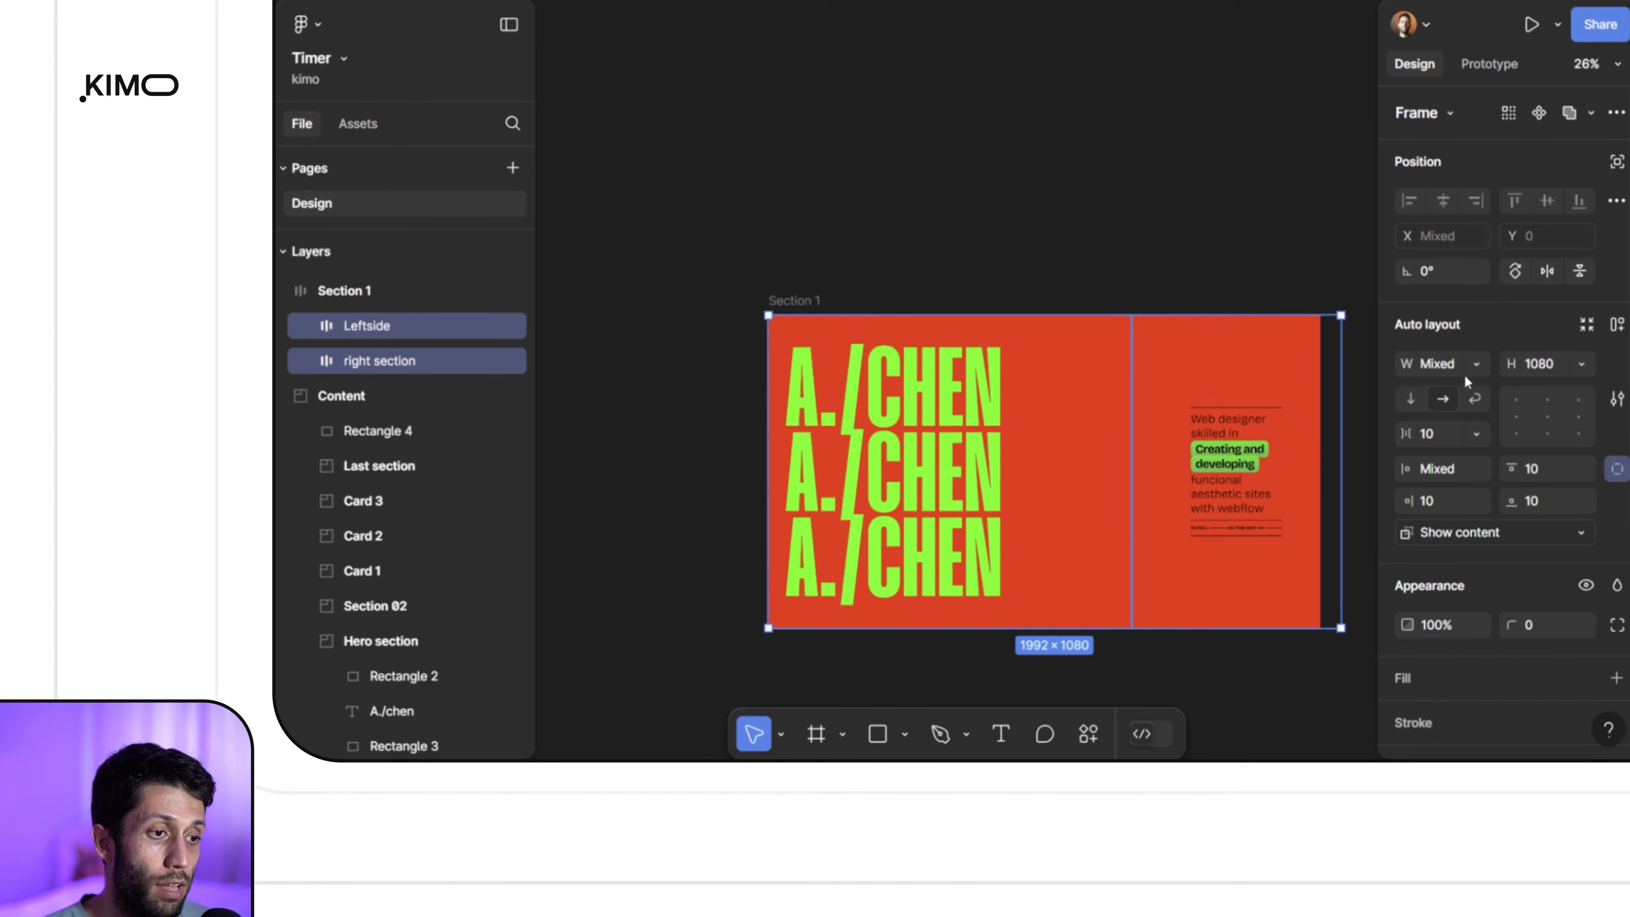
pyautogui.click(1480, 363)
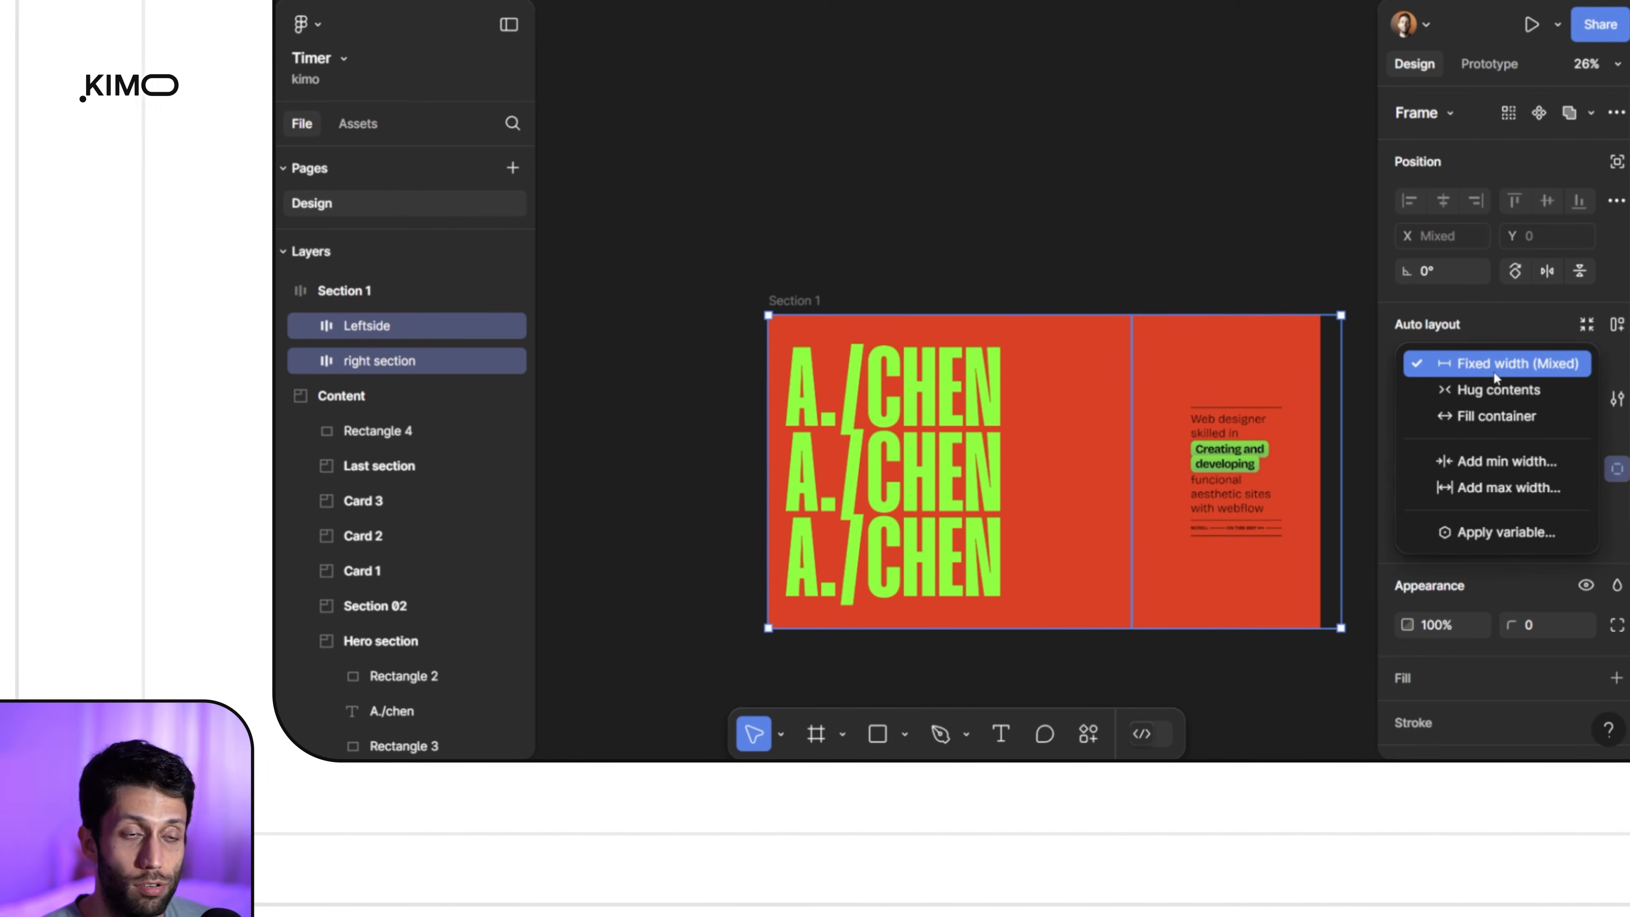
pyautogui.click(1501, 416)
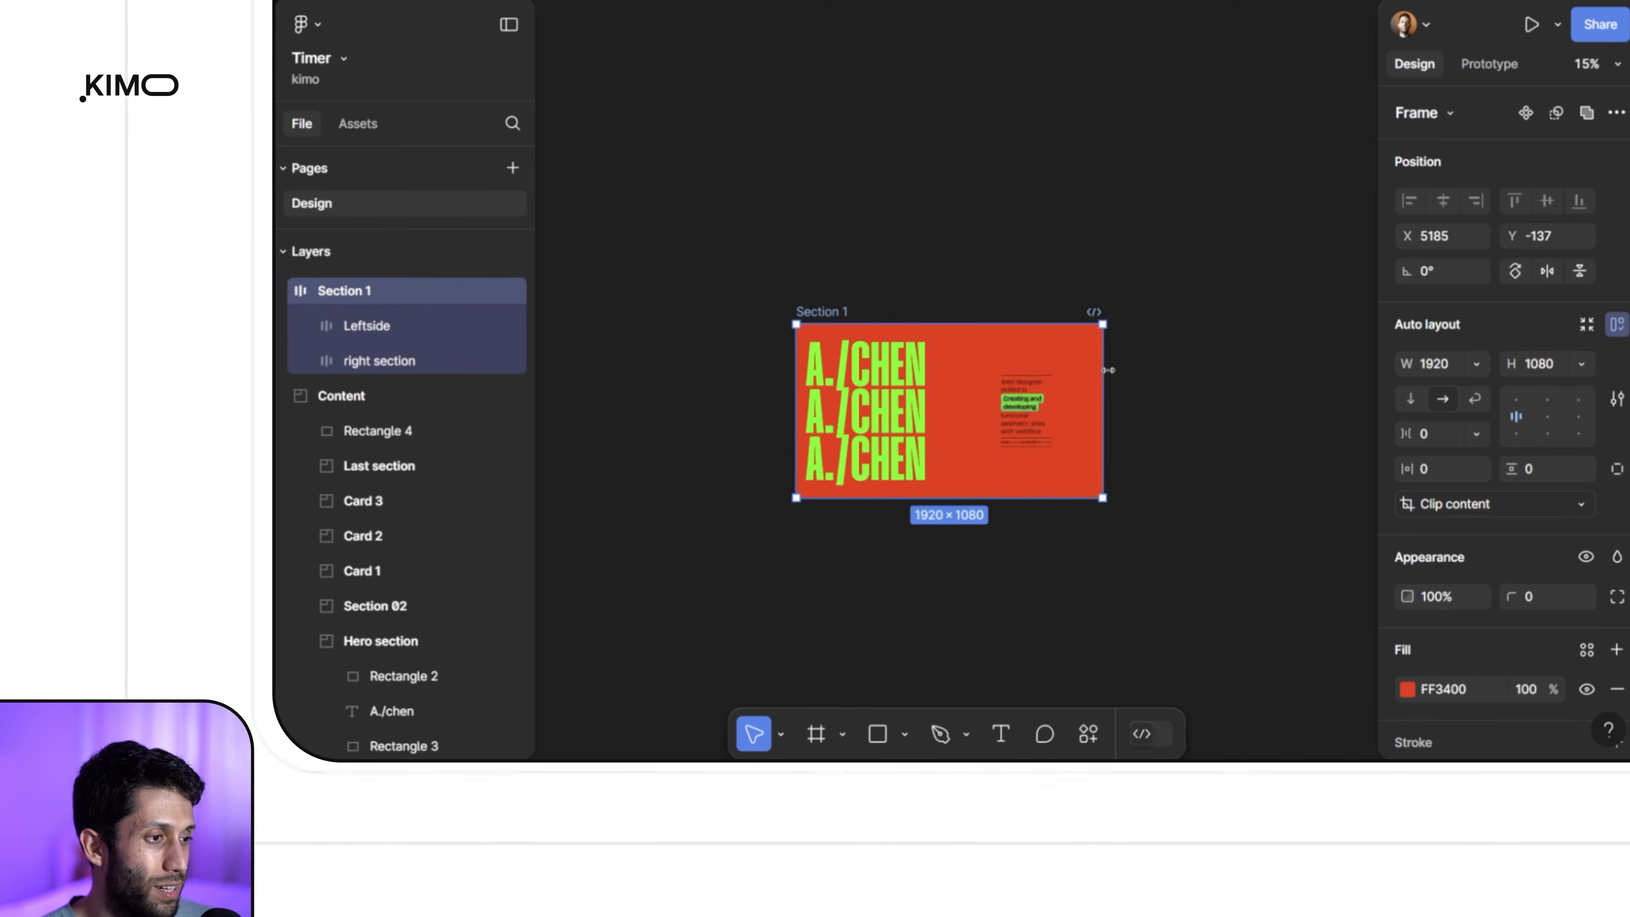
# Step: Try narrowing Section 1 from its right edge to test how its two halves adapt
pyautogui.moveTo(1103, 367); pyautogui.dragTo(1030, 372)
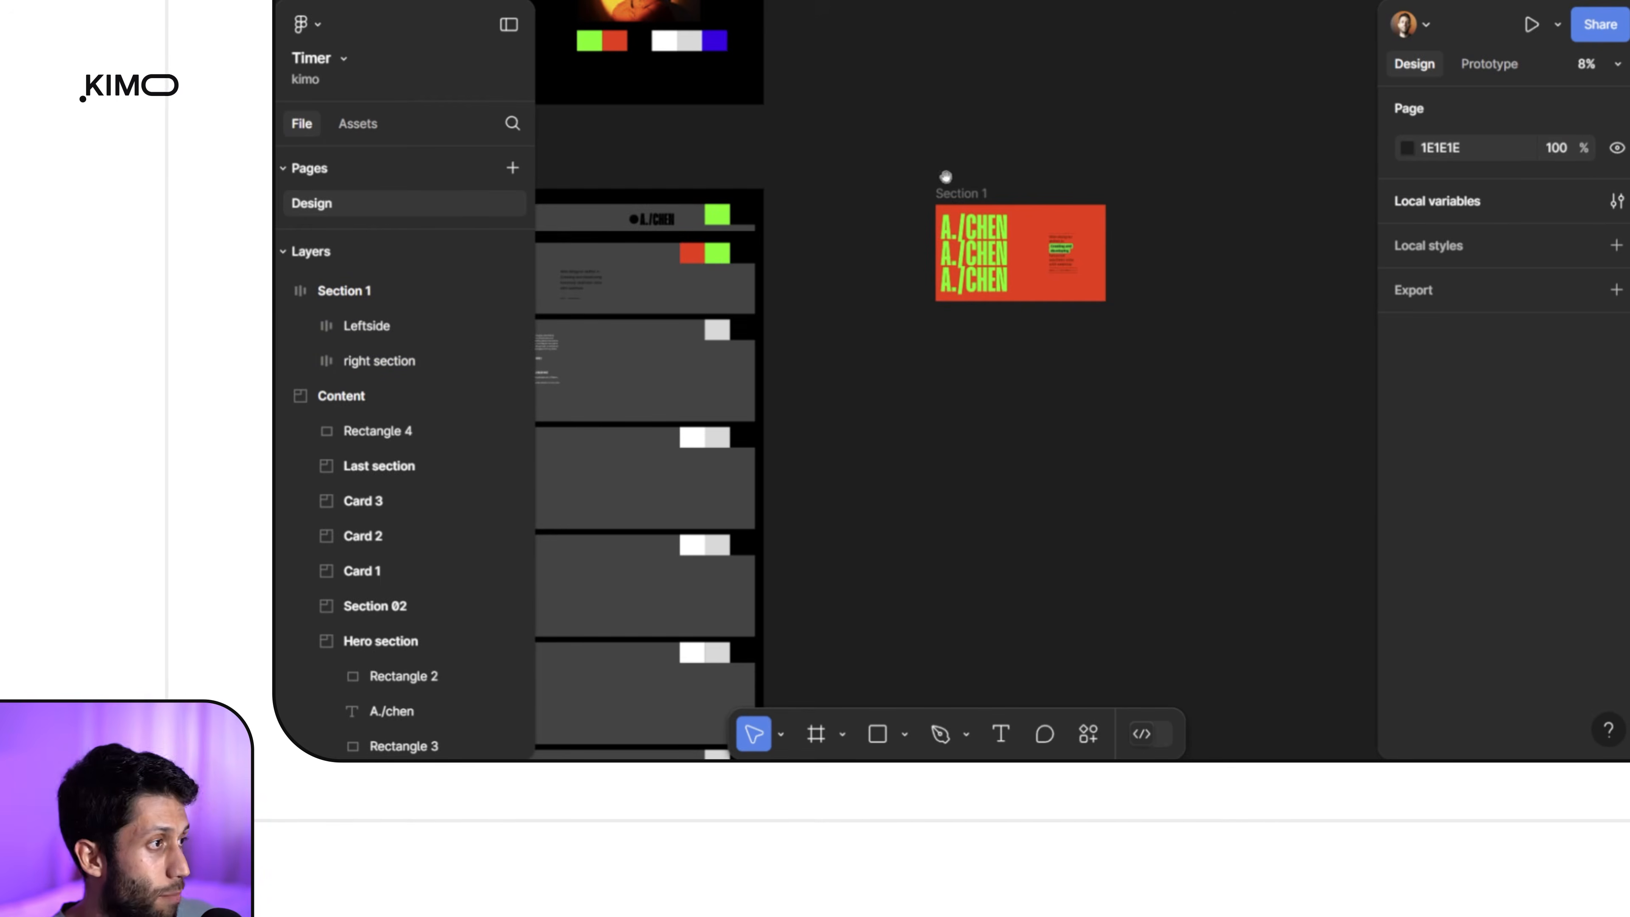
# Step: Place the "head" image on the canvas just above Section 1
pyautogui.moveTo(946, 176); pyautogui.dragTo(1175, 256)
pyautogui.moveTo(957, 46); pyautogui.dragTo(1263, 341)
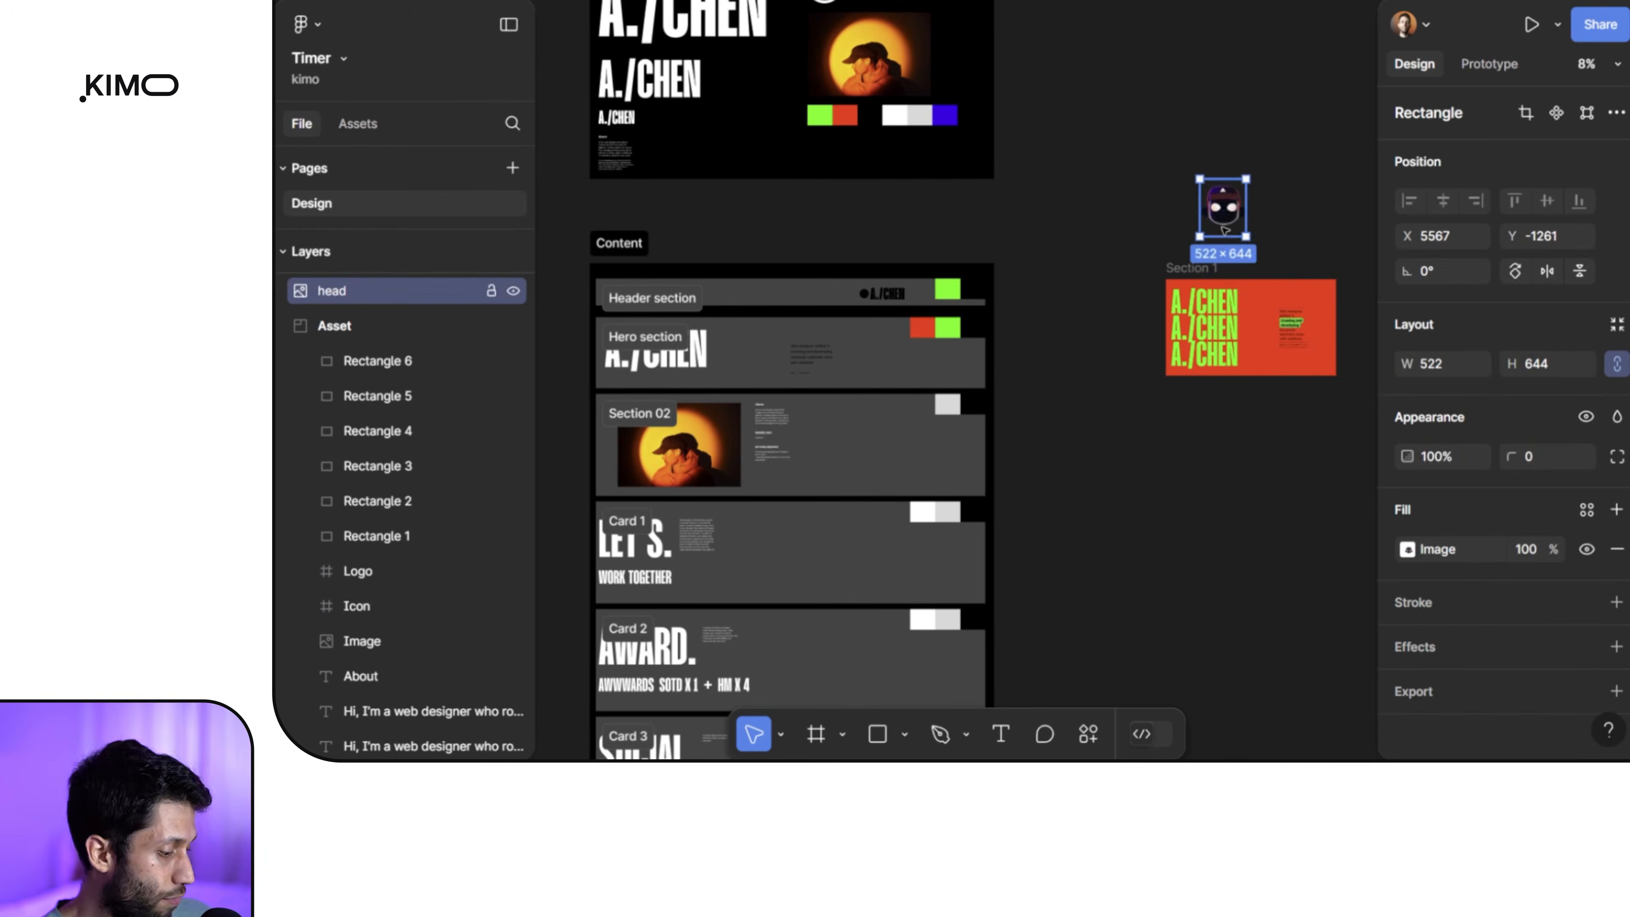
# Step: Cut the head image from the canvas and paste it inside the Section 1 frame
pyautogui.hotkey('ctrl', 'x')
pyautogui.moveTo(1231, 237); pyautogui.dragTo(1073, 216)
pyautogui.click(1099, 334)
pyautogui.scroll(5, 1101, 336)
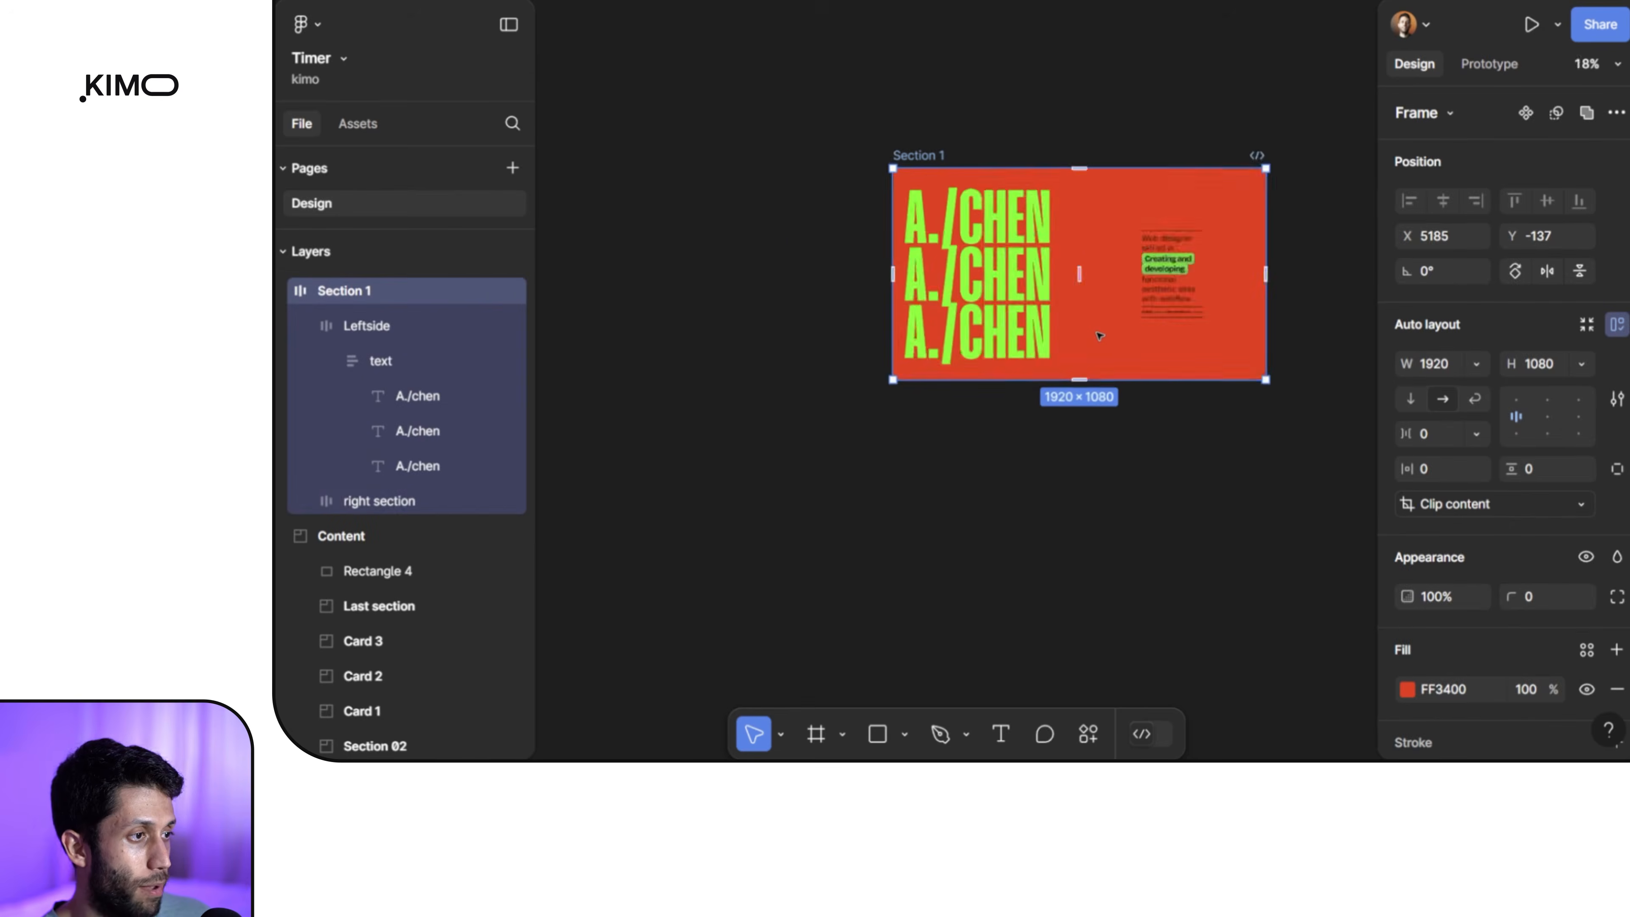
pyautogui.scroll(2, 1100, 336)
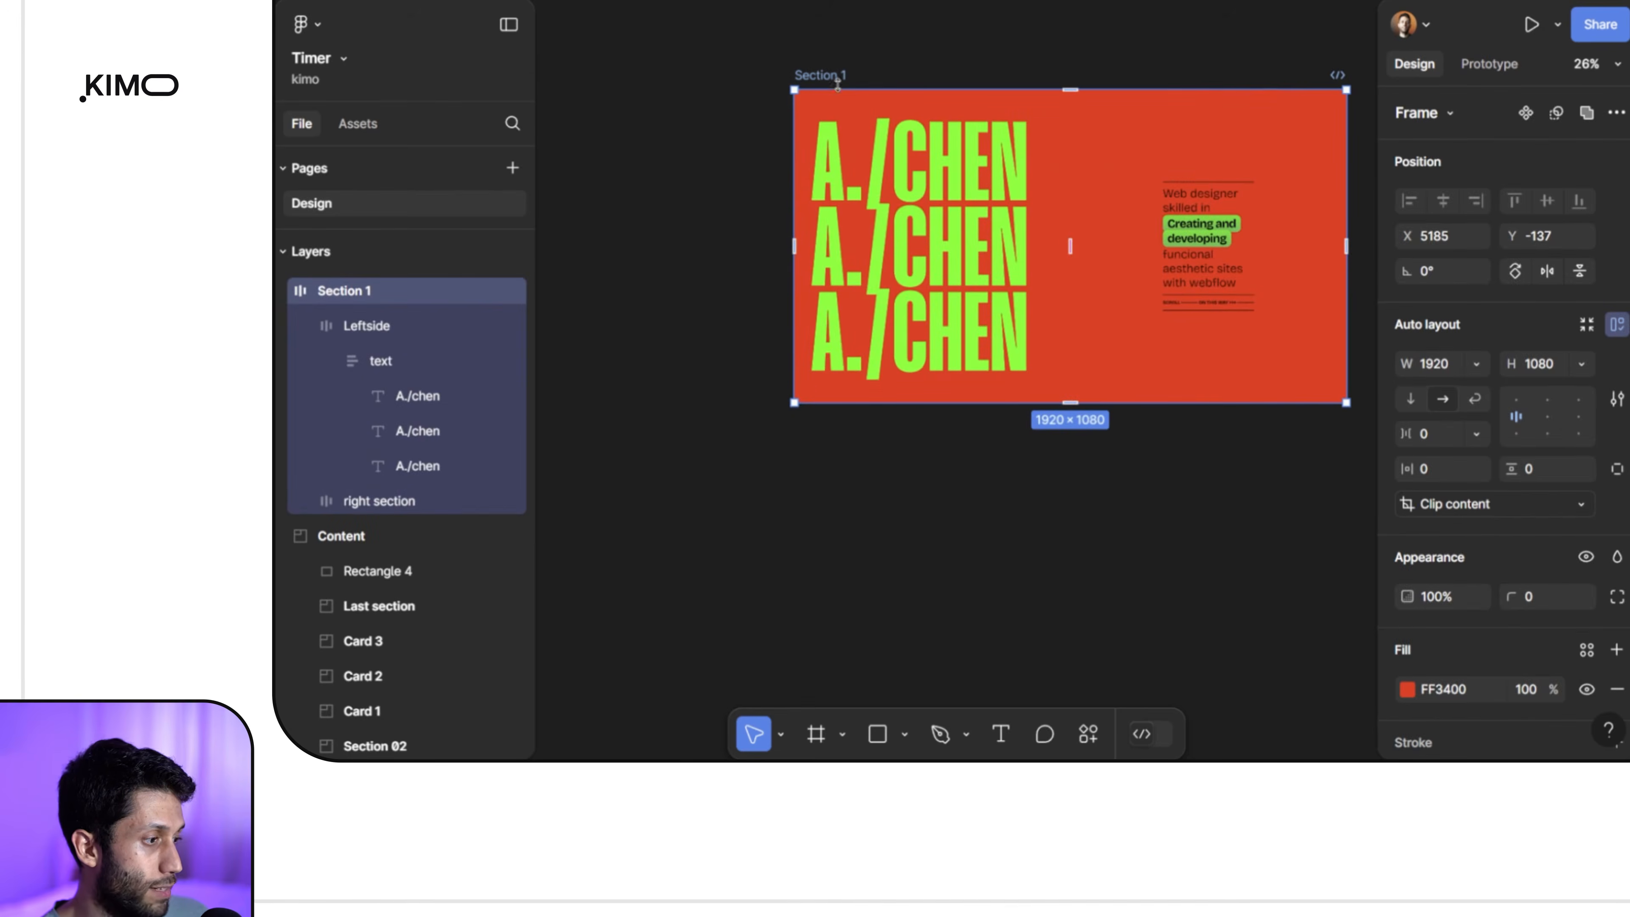
pyautogui.hotkey('ctrl', 'v')
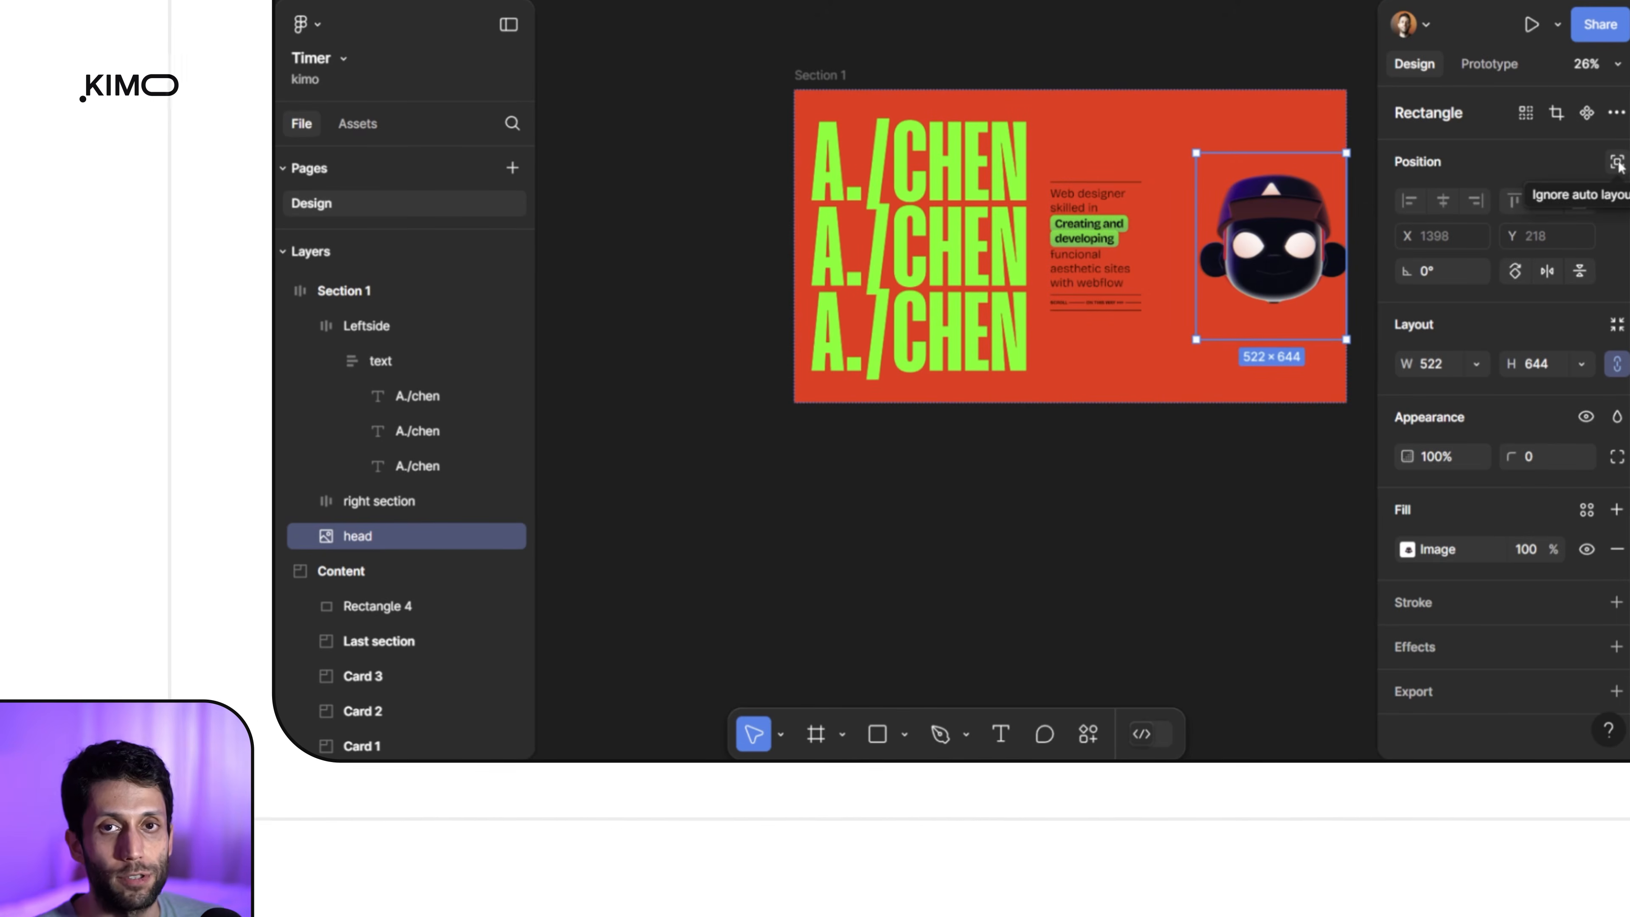
# Step: Make the head image ignore auto layout, then centre it horizontally and vertically in Section 1 and scale it up over the title
pyautogui.moveTo(1263, 255); pyautogui.dragTo(1099, 274)
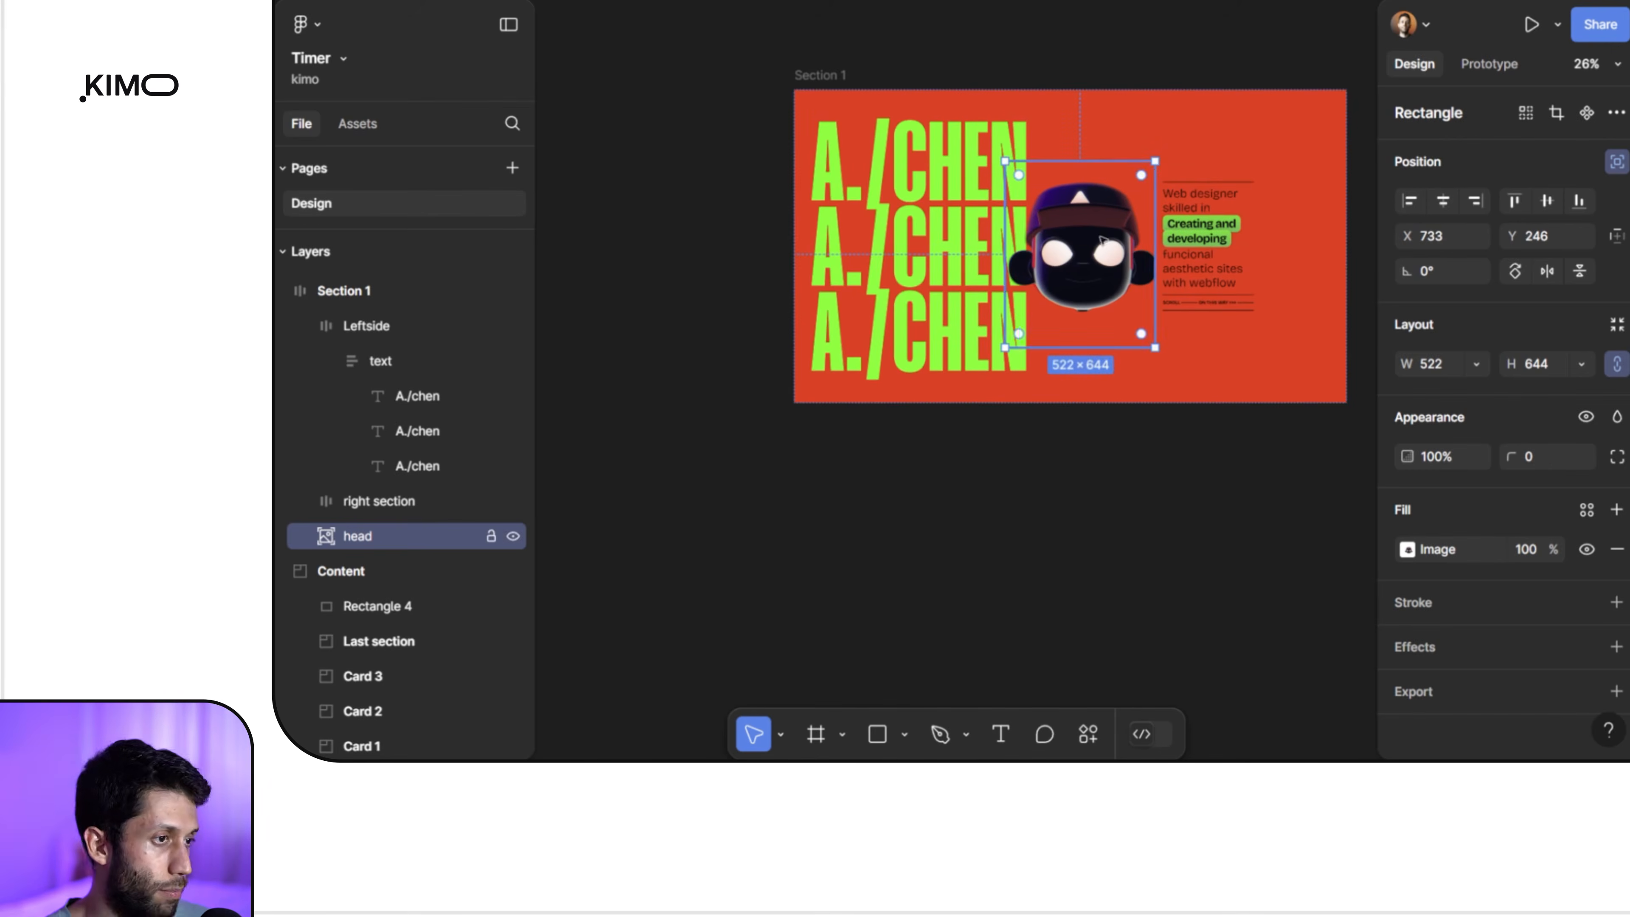
pyautogui.click(1443, 202)
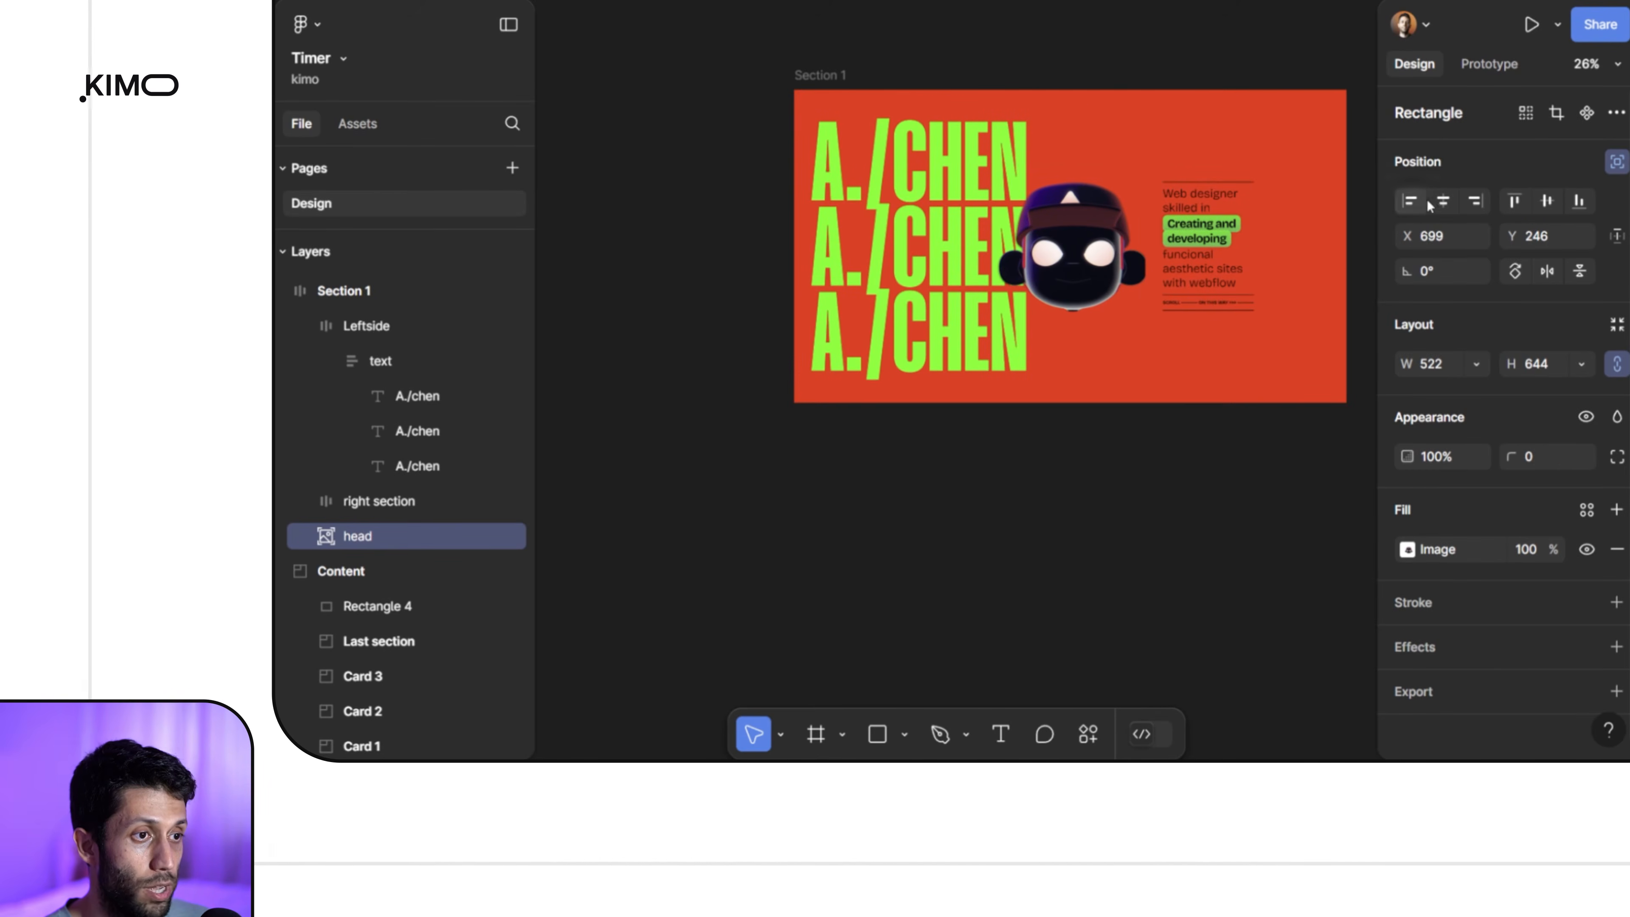
pyautogui.click(1548, 202)
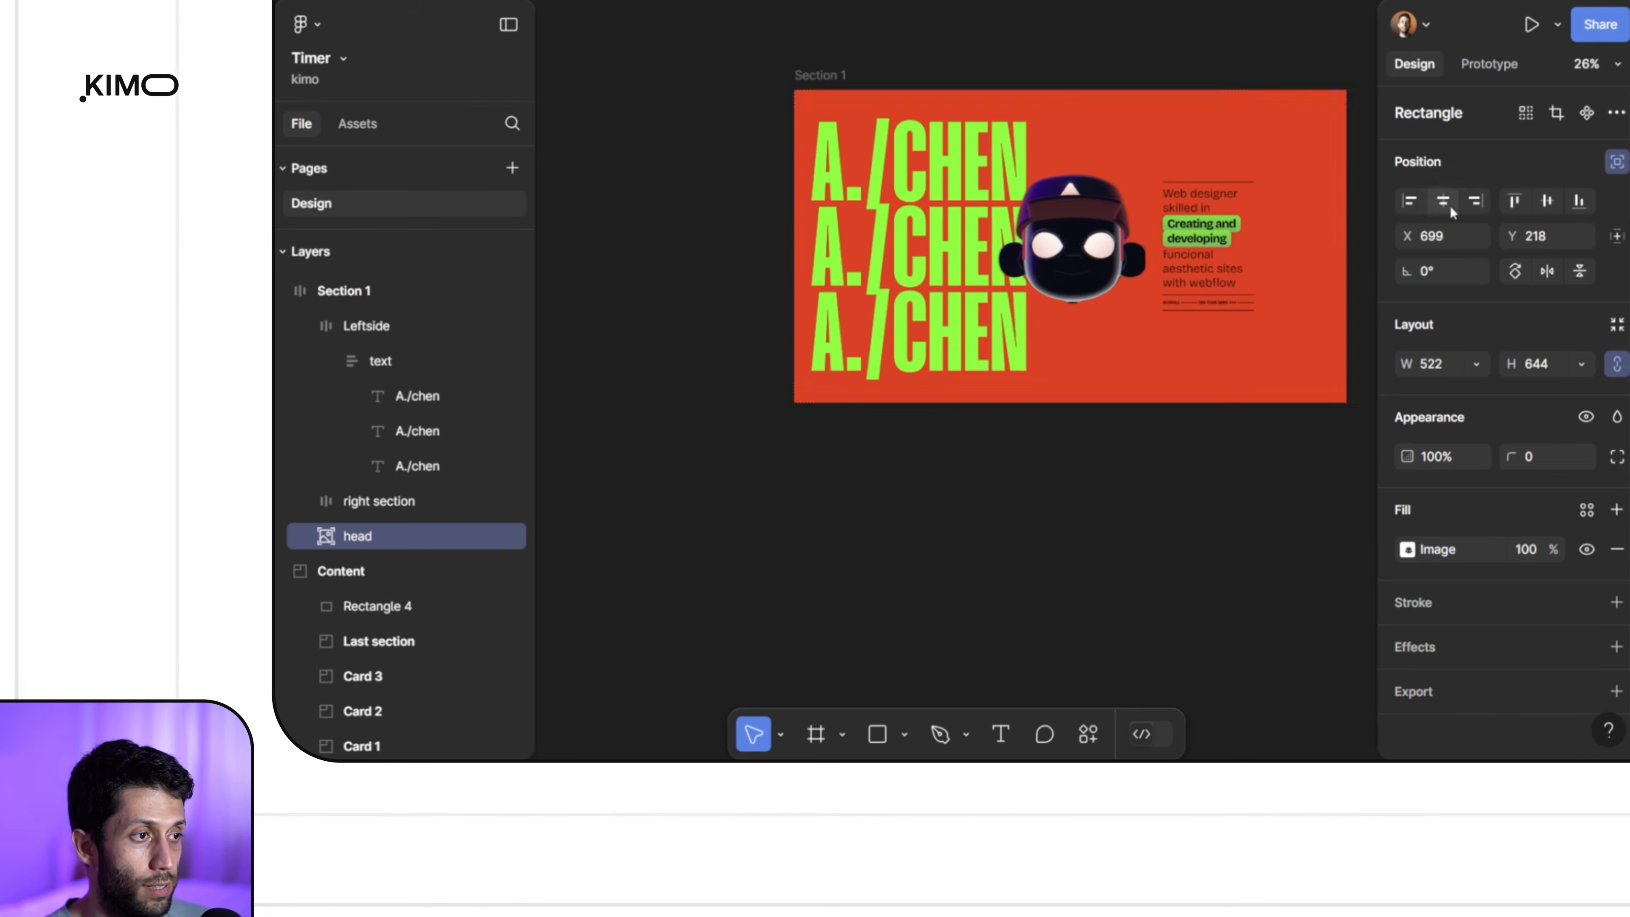
pyautogui.moveTo(1145, 154); pyautogui.dragTo(1211, 114)
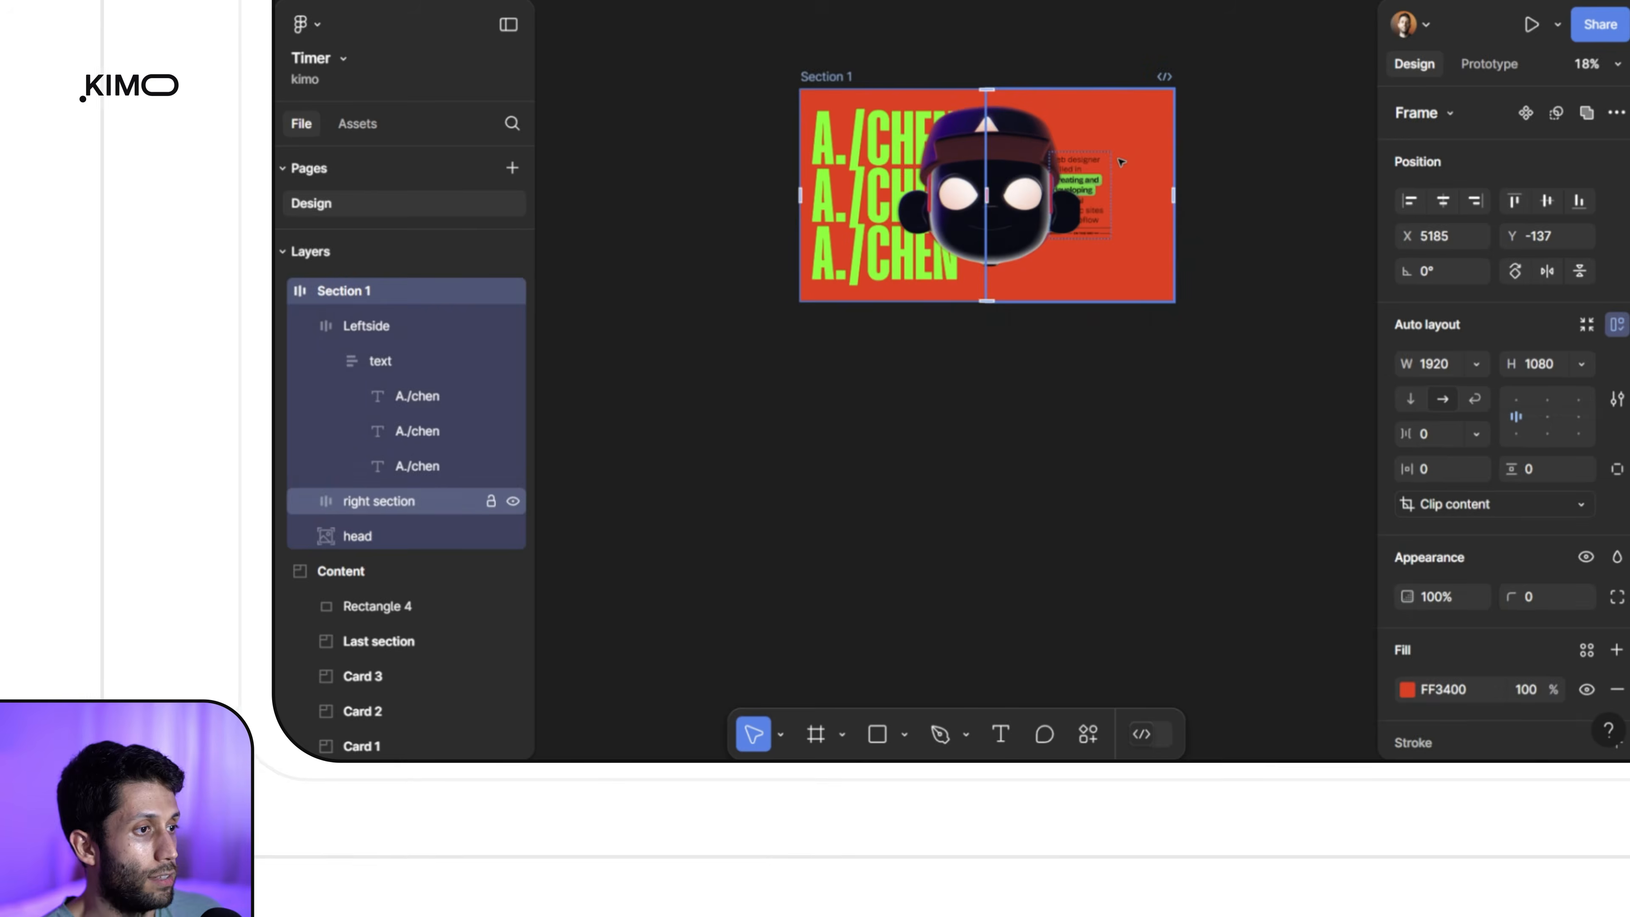
# Step: Align the right section's content to the middle right and increase only its right padding
pyautogui.scroll(5, 1122, 162)
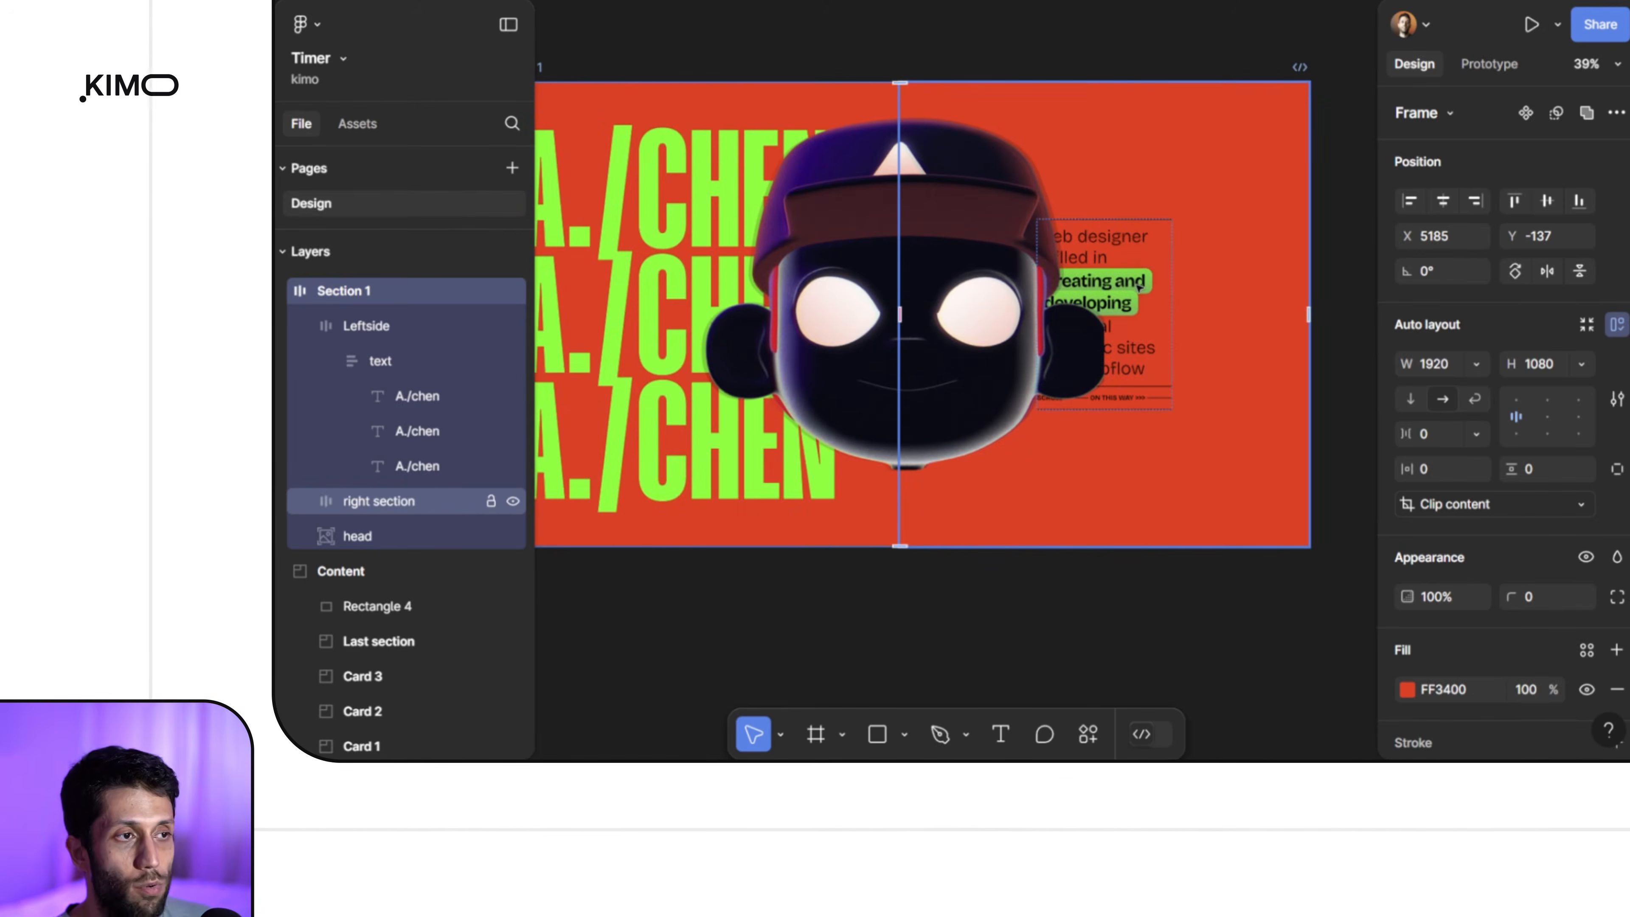
pyautogui.click(1123, 292)
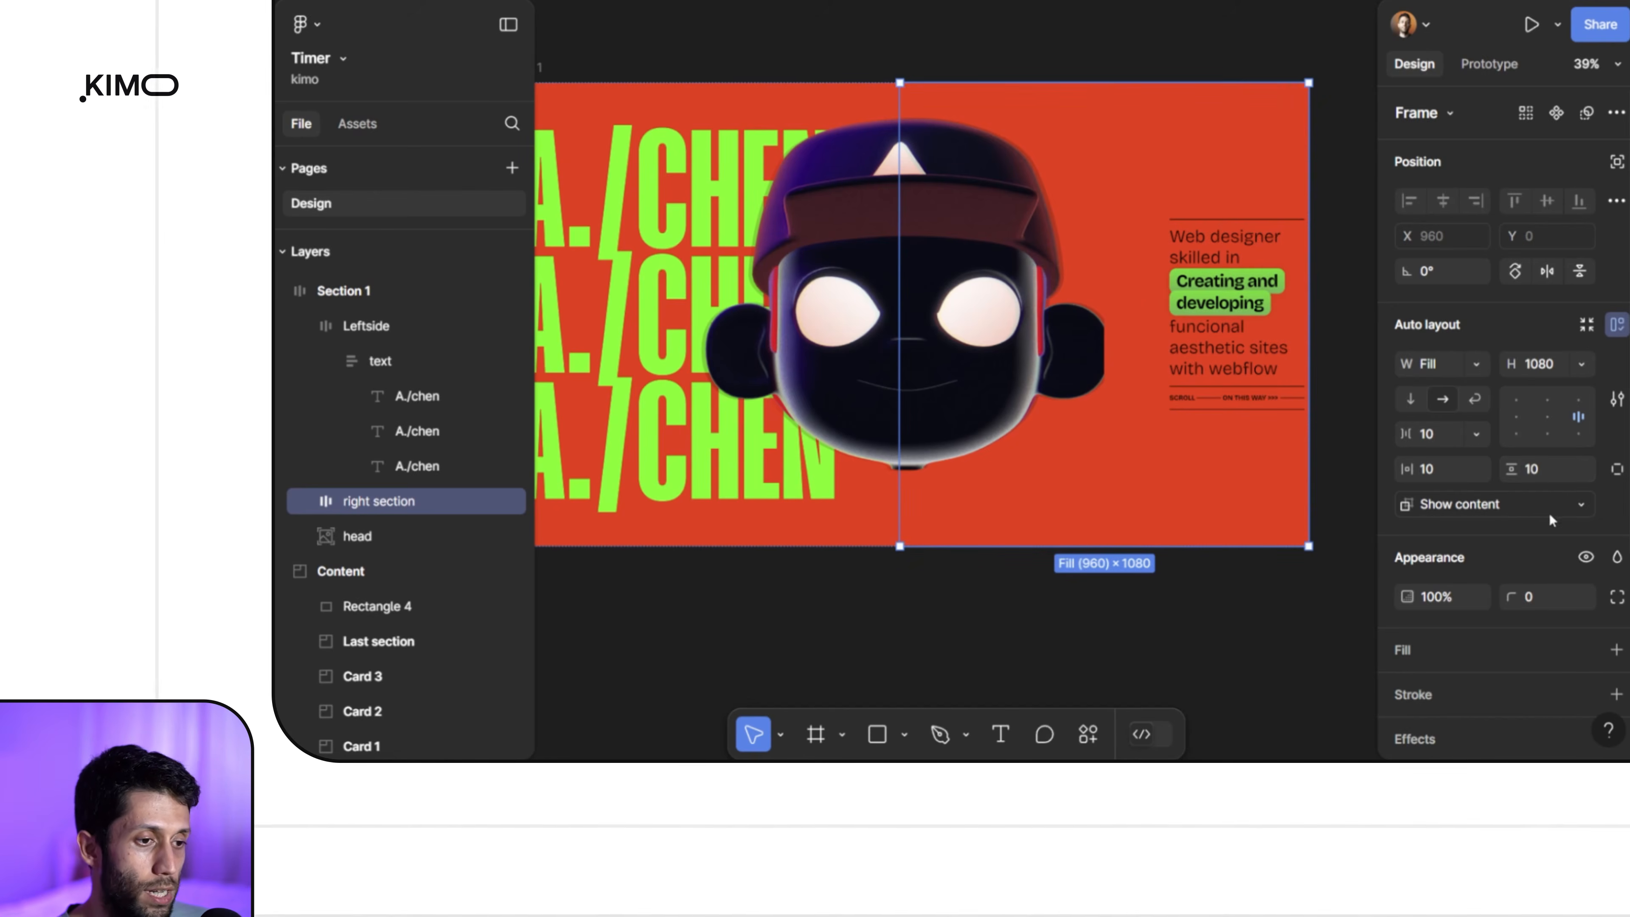
pyautogui.click(1617, 468)
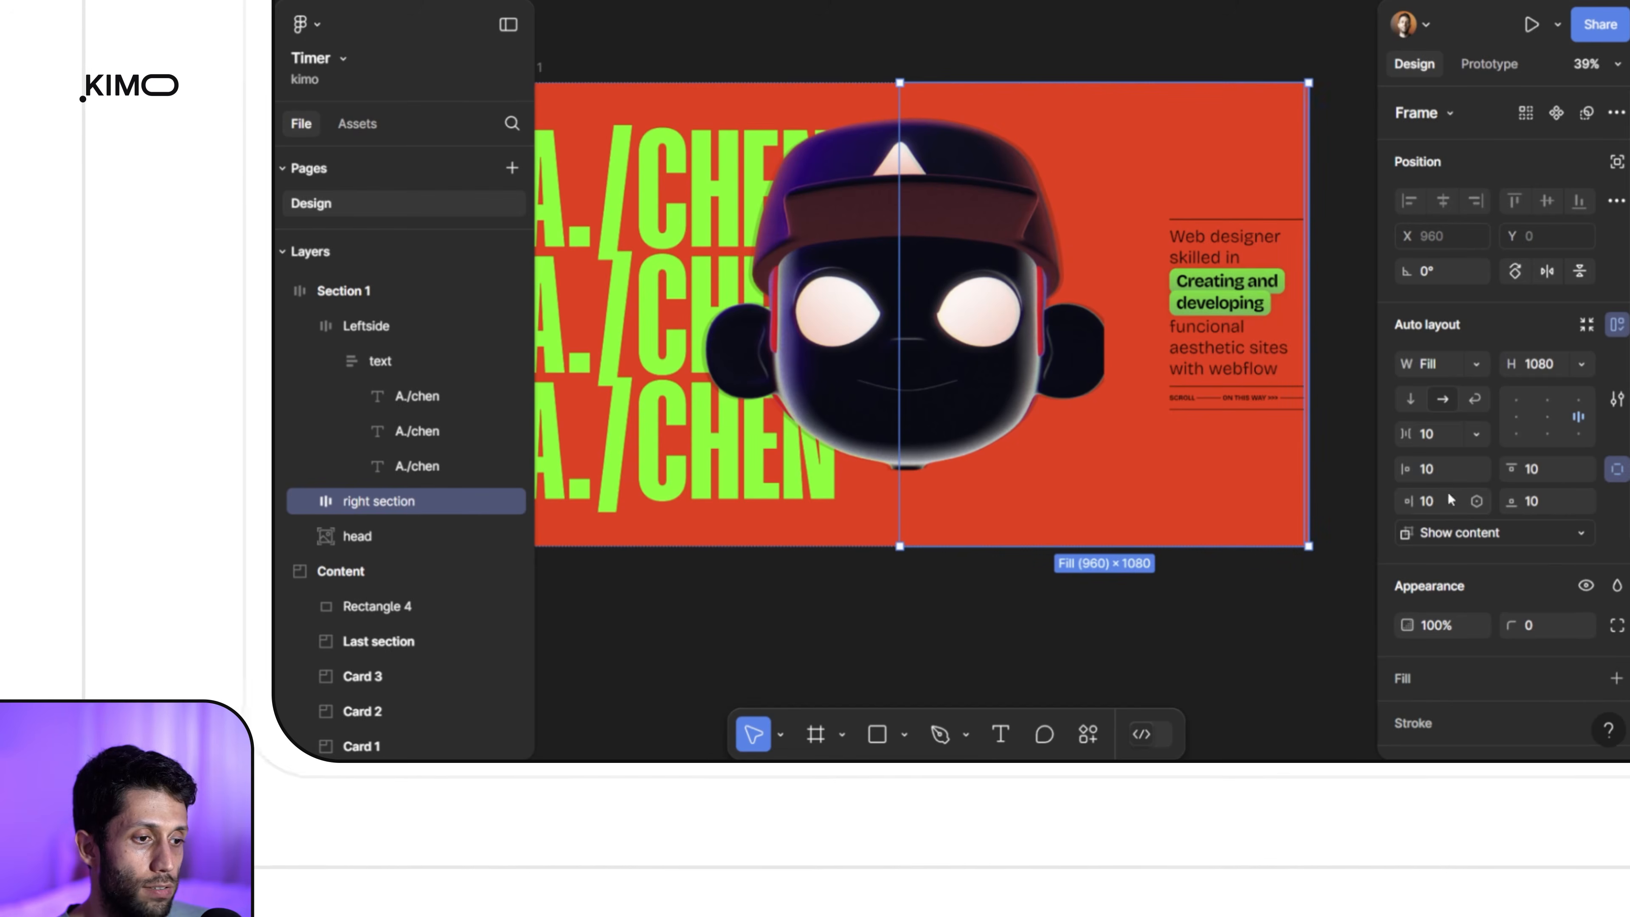
pyautogui.moveTo(1409, 500); pyautogui.dragTo(1620, 524)
pyautogui.click(1237, 579)
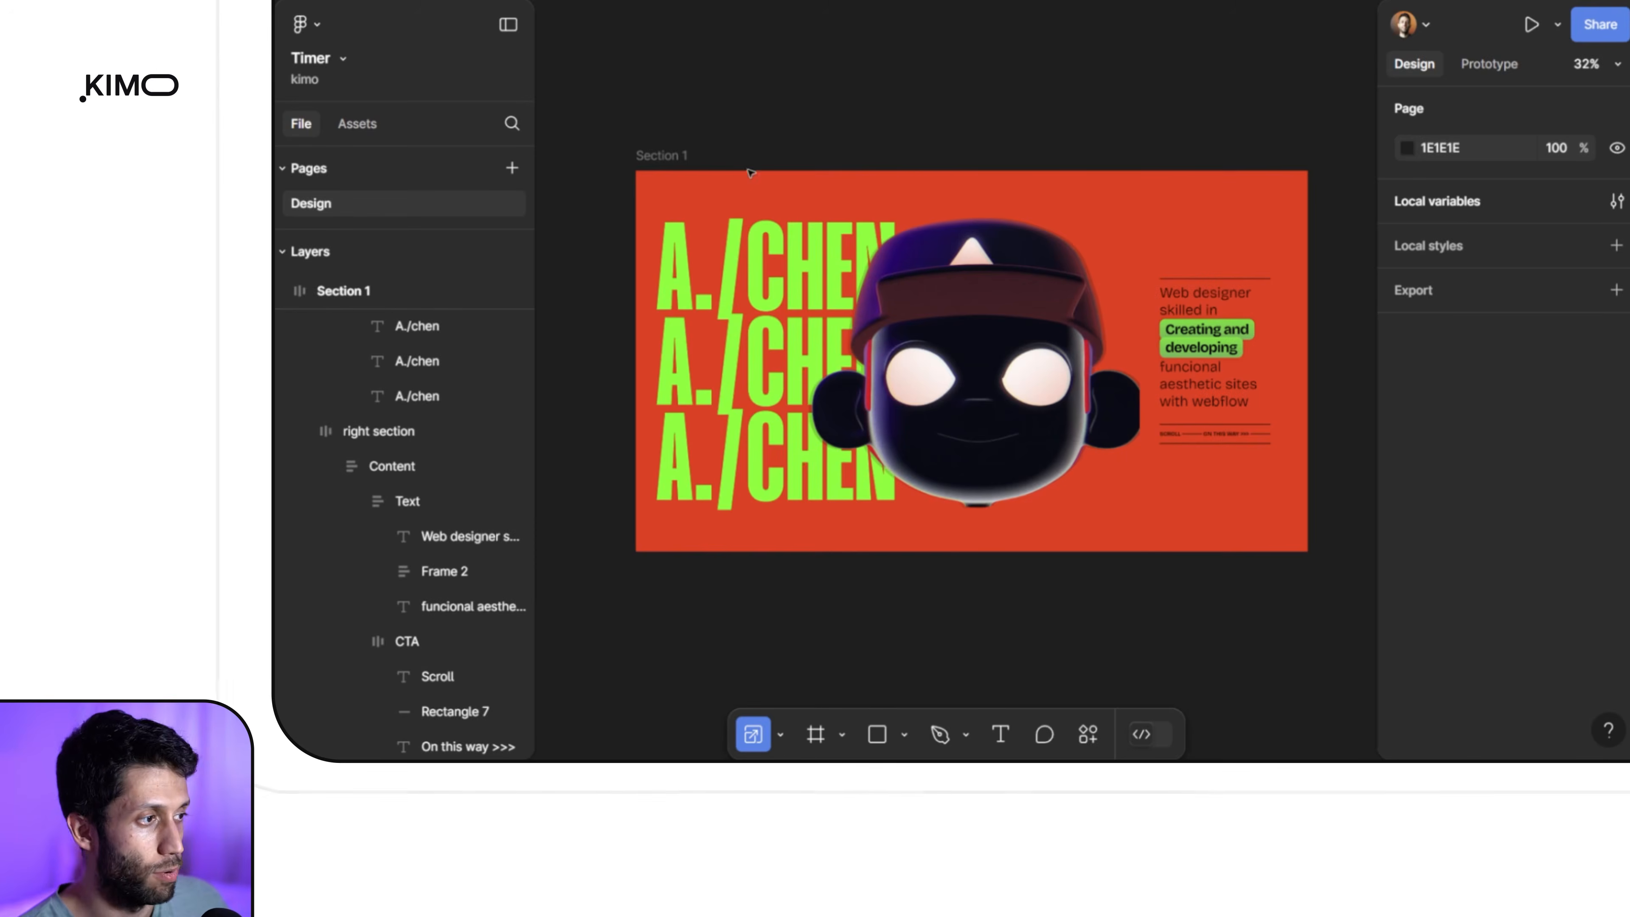
# Step: Copy the five small header texts and the logo from the Header section of the Content board
pyautogui.scroll(-6, 1040, 105)
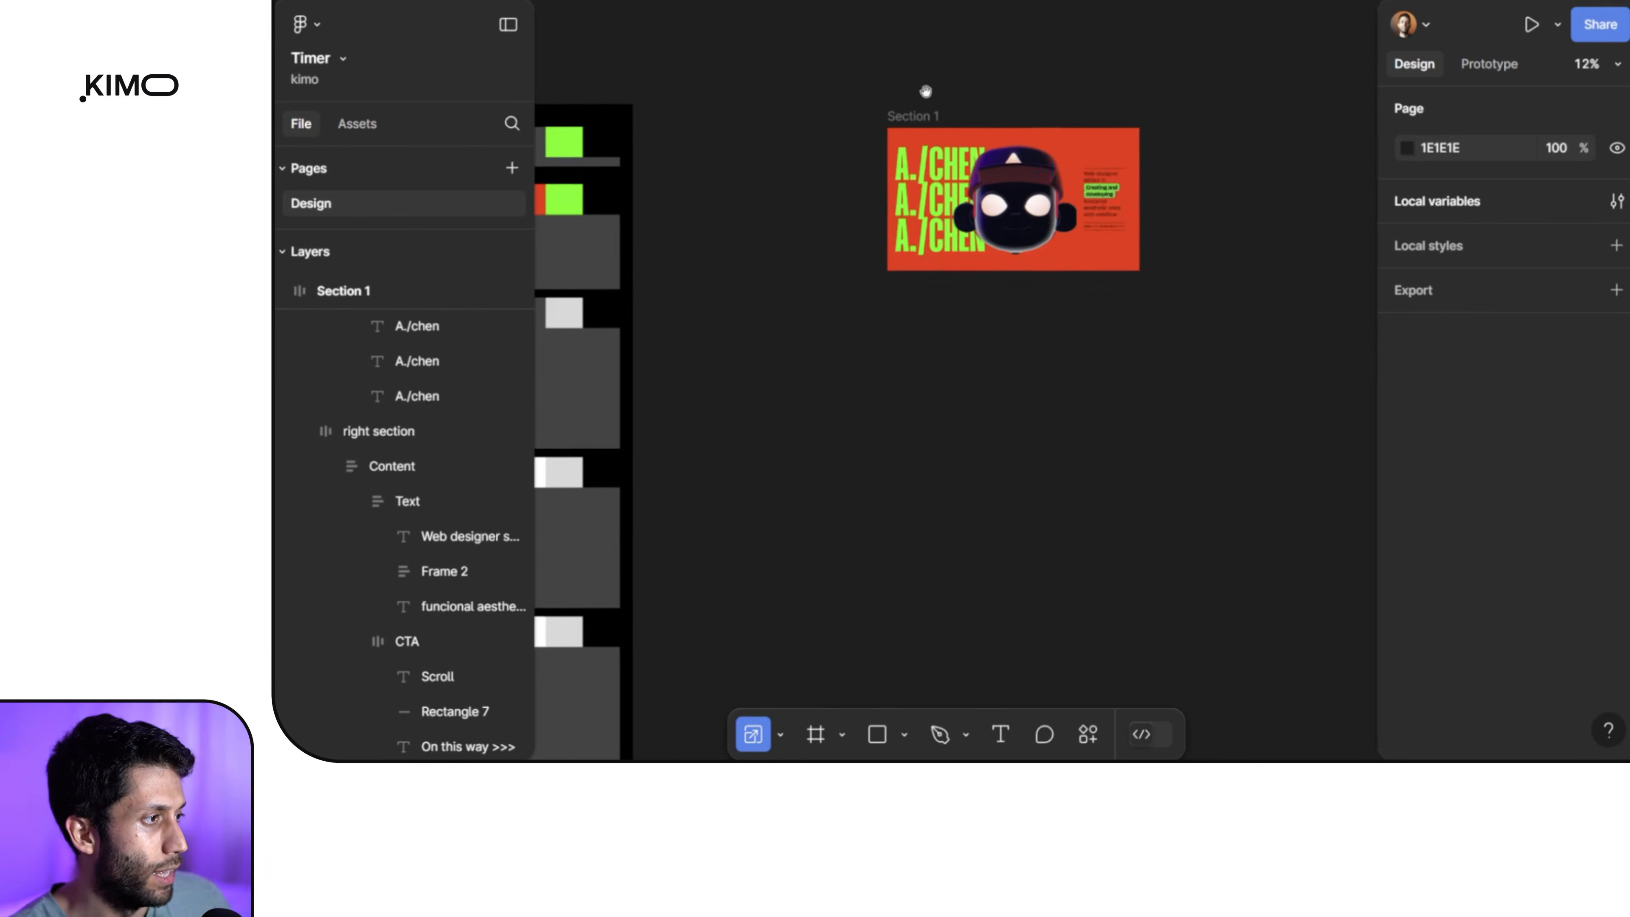
pyautogui.moveTo(924, 91); pyautogui.dragTo(1216, 182)
pyautogui.moveTo(1020, 152); pyautogui.dragTo(1235, 147)
pyautogui.moveTo(854, 147); pyautogui.dragTo(968, 122)
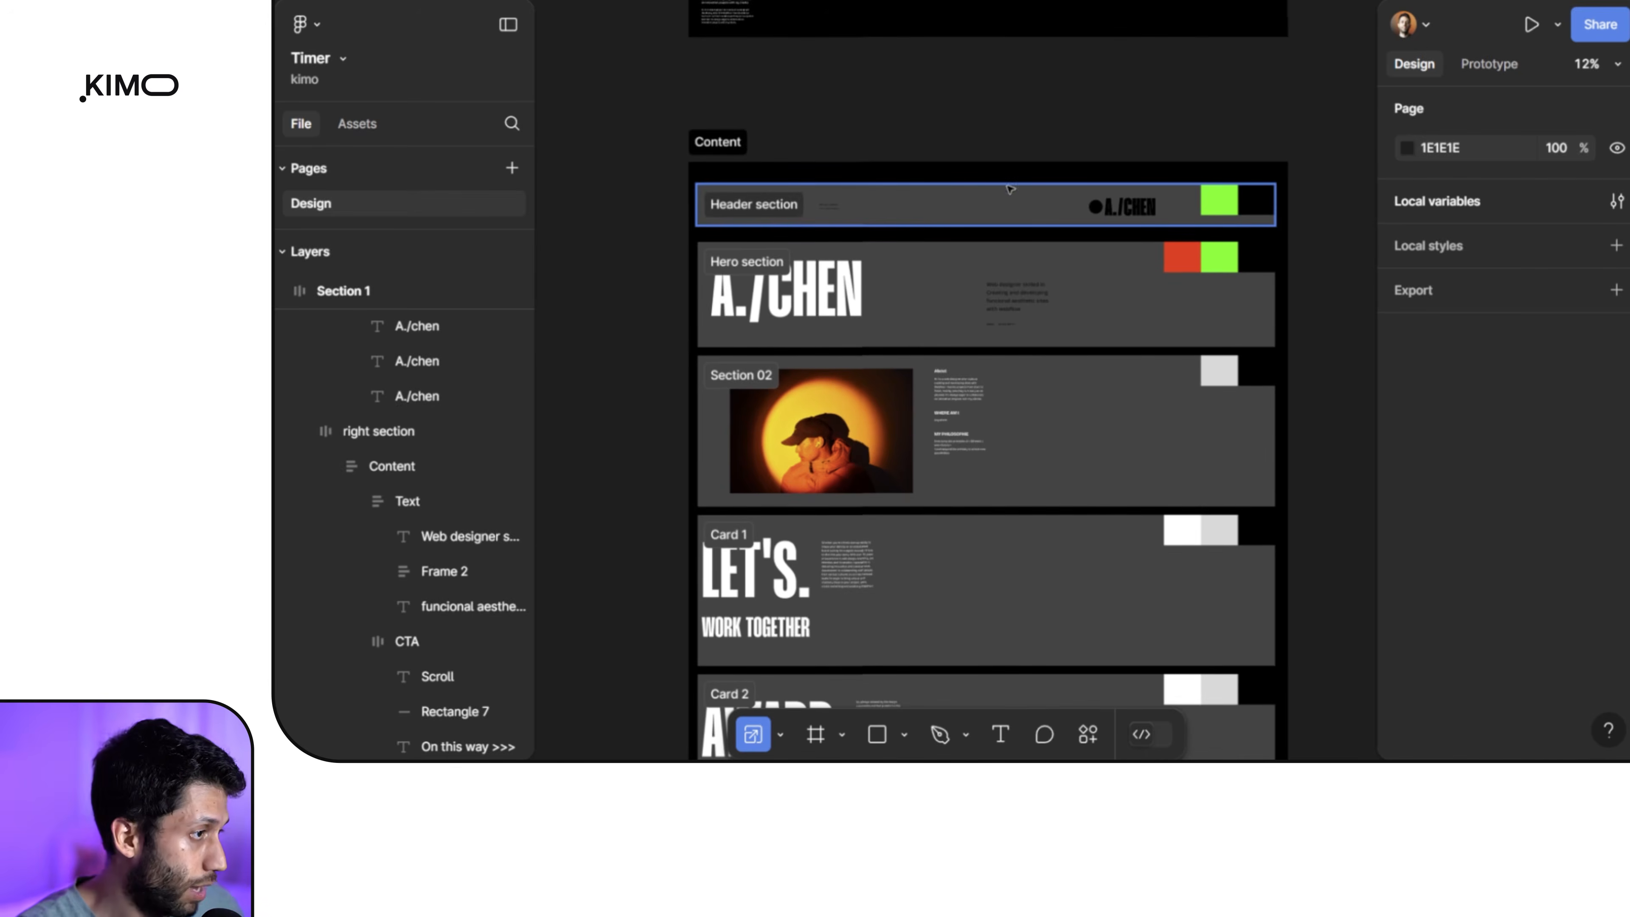
pyautogui.scroll(3, 804, 210)
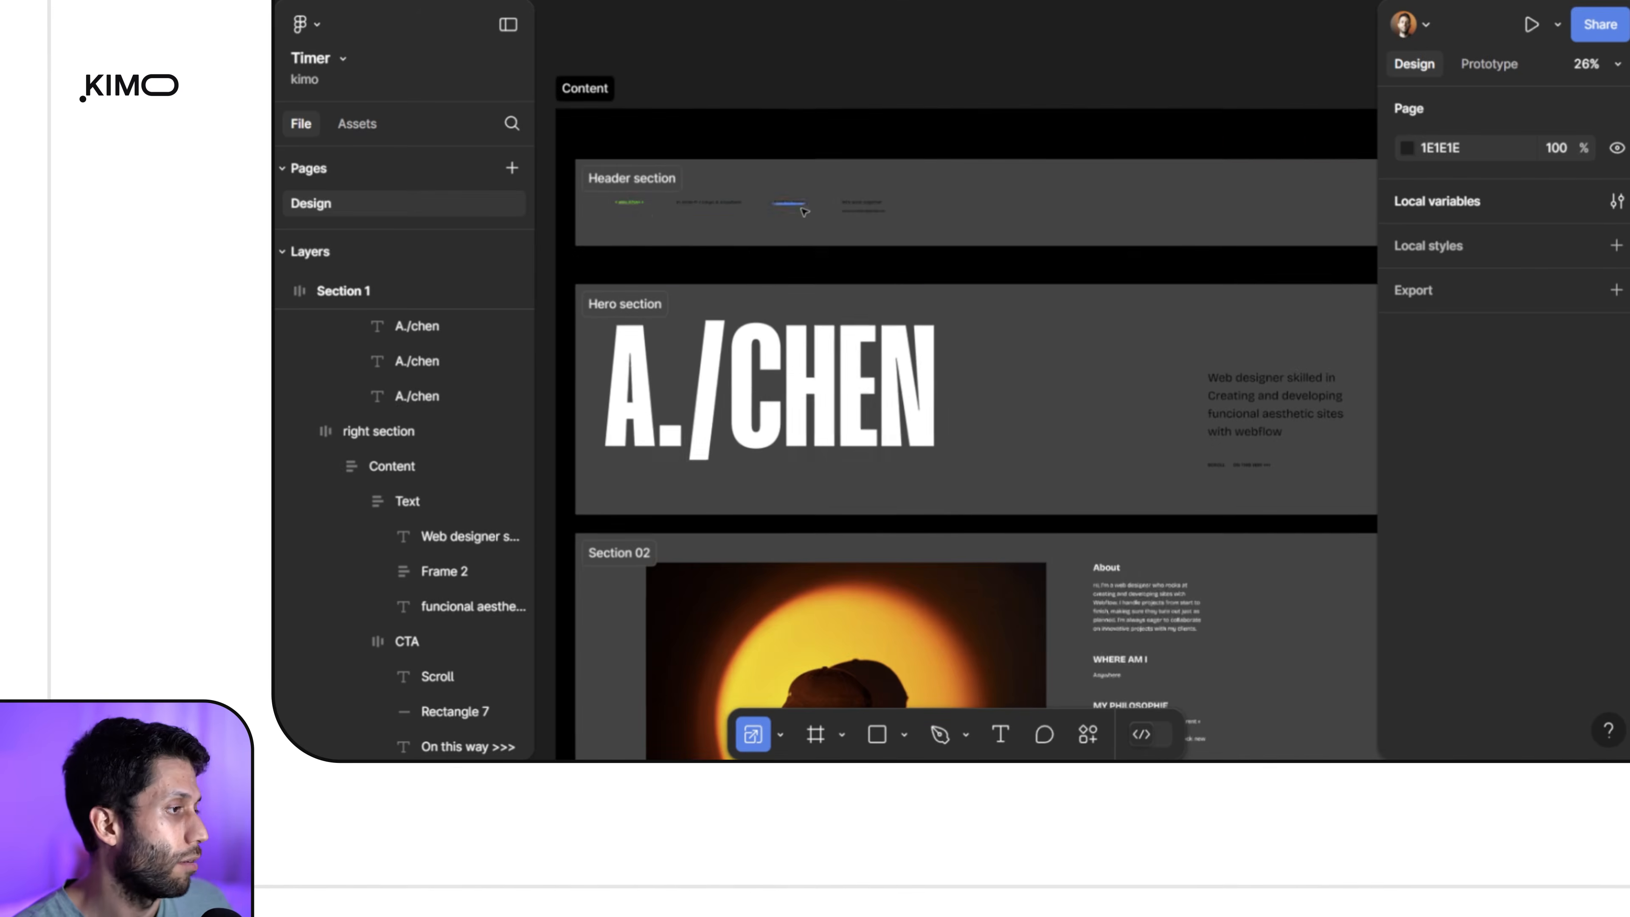
pyautogui.click(633, 211)
pyautogui.keyDown('shift'); pyautogui.click(703, 203); pyautogui.keyUp('shift')
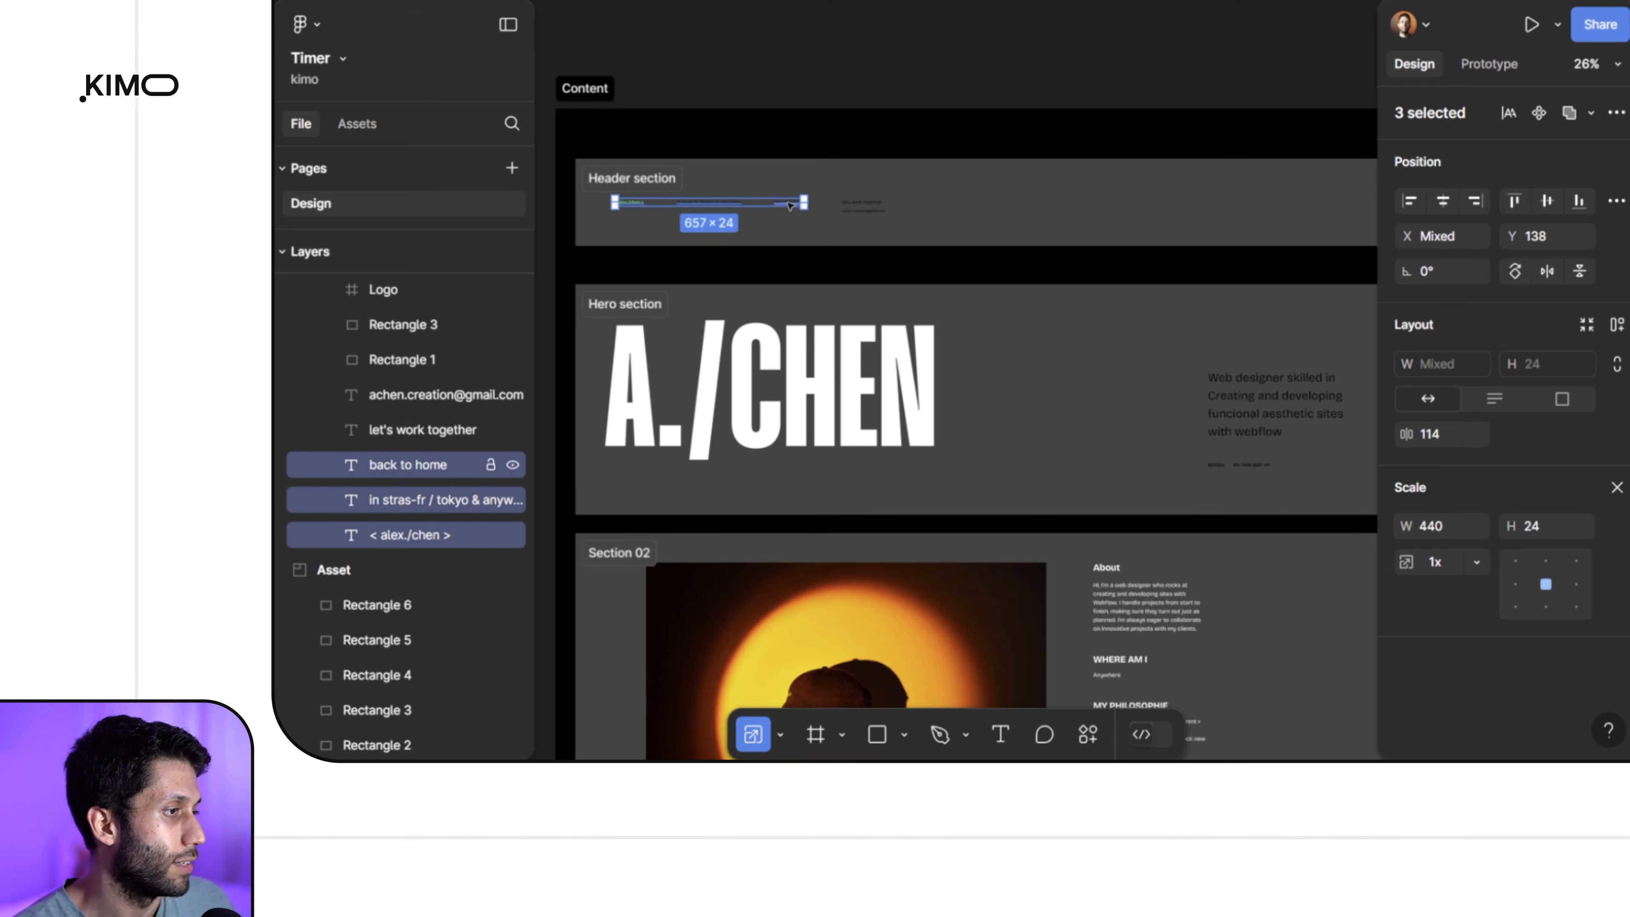
pyautogui.keyDown('shift'); pyautogui.click(862, 203); pyautogui.keyUp('shift')
pyautogui.keyDown('shift'); pyautogui.click(856, 211); pyautogui.keyUp('shift')
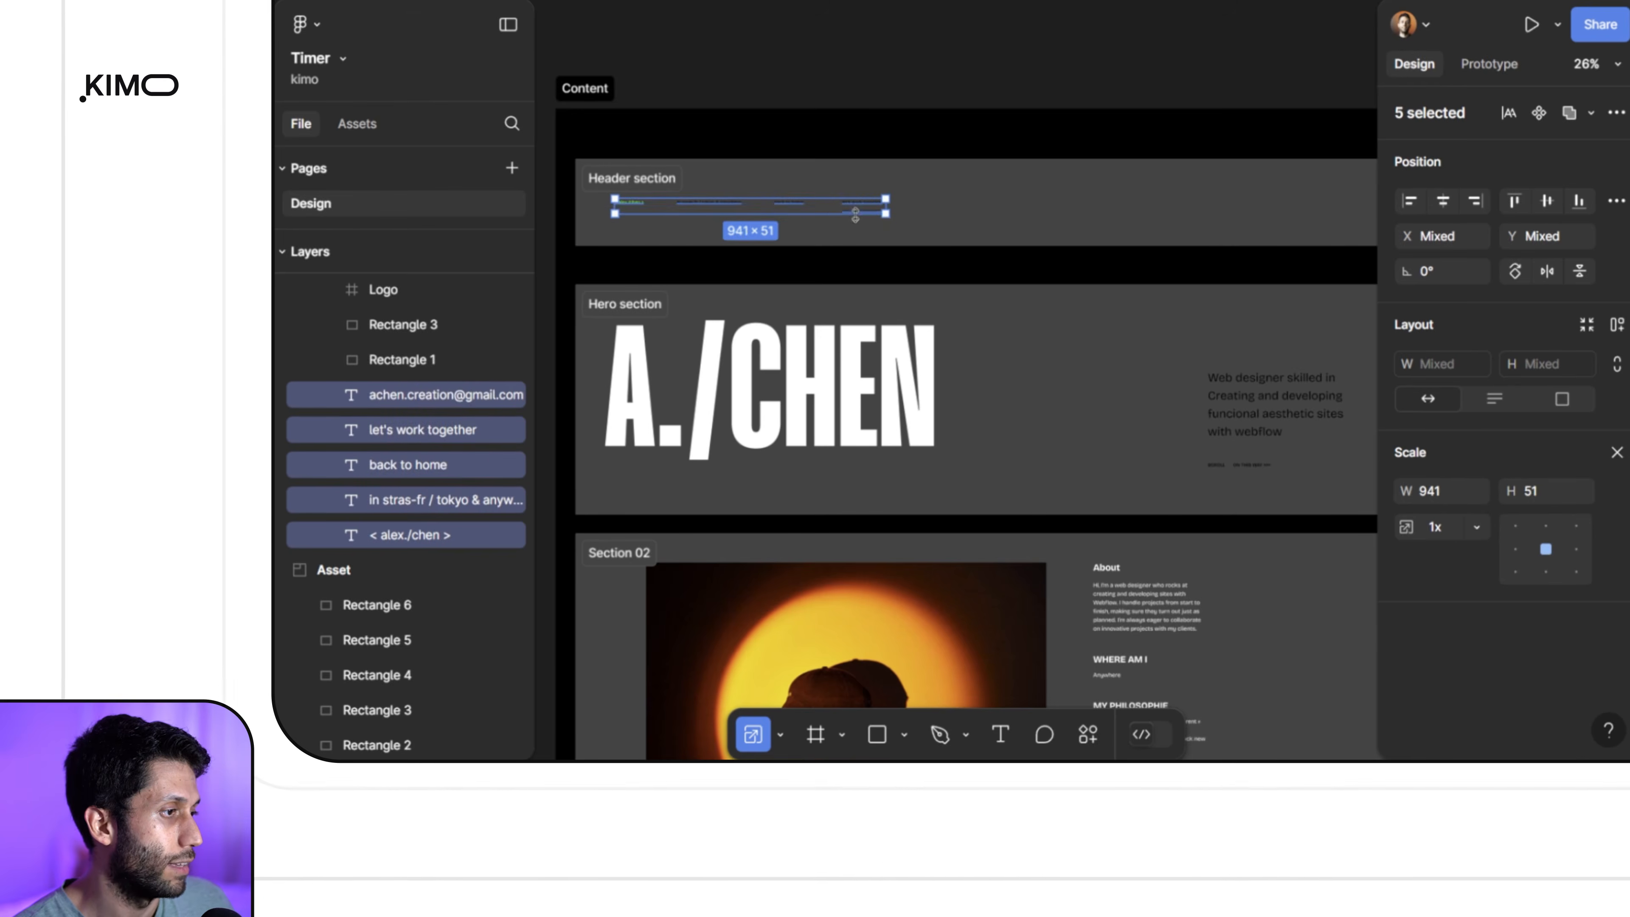
pyautogui.scroll(-5, 855, 215)
pyautogui.scroll(-5, 848, 249)
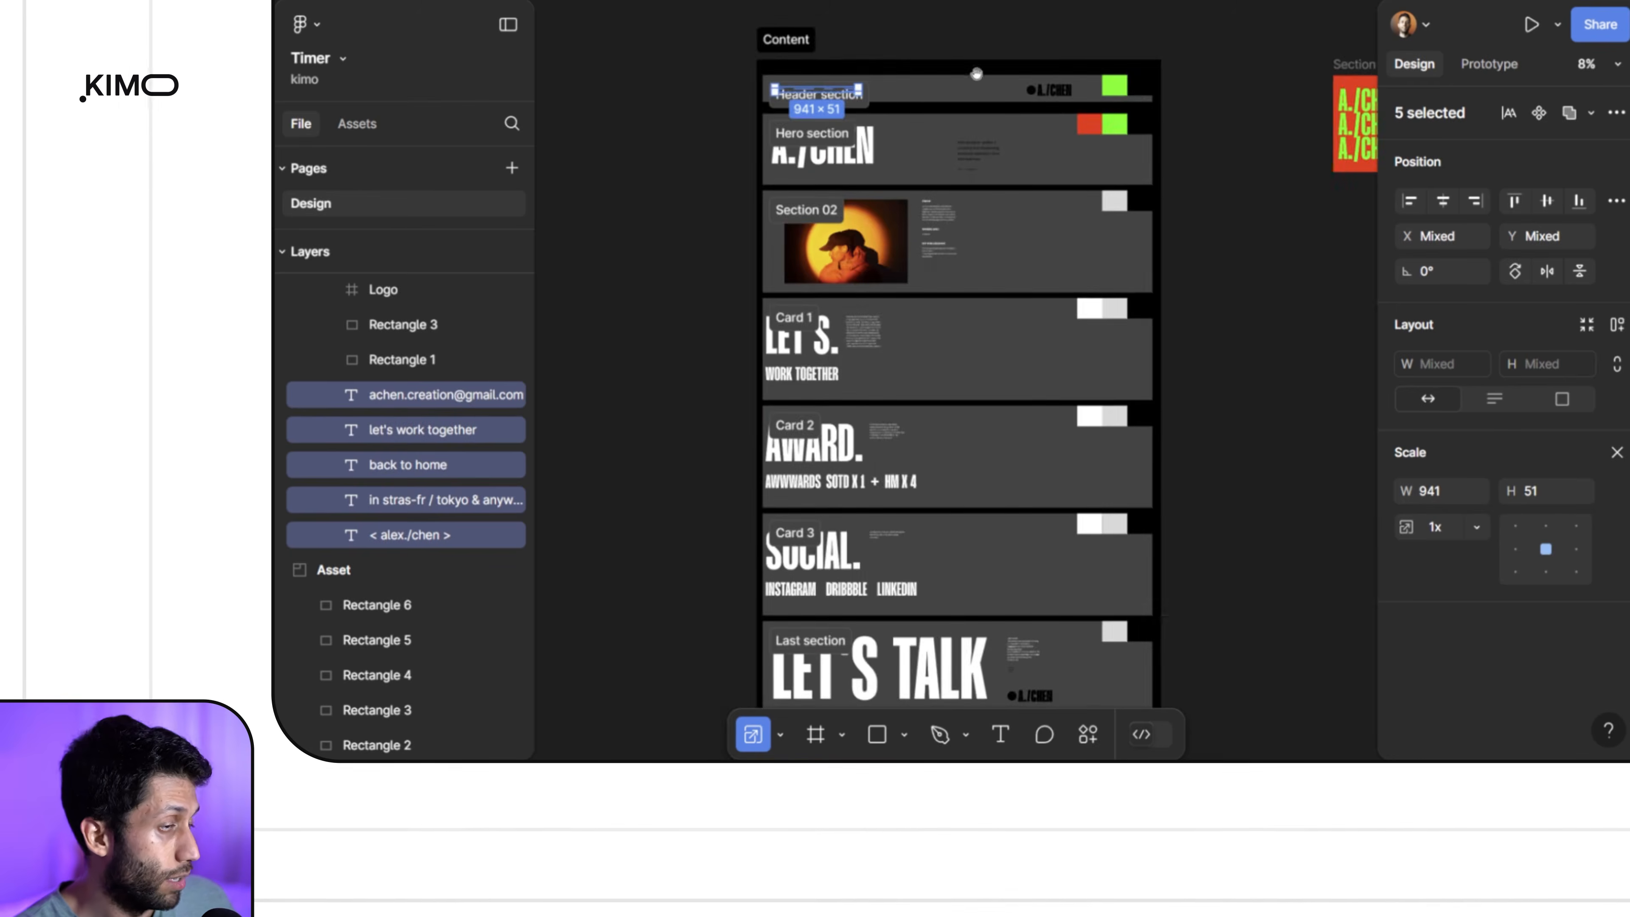
pyautogui.moveTo(1111, 53); pyautogui.dragTo(953, 120)
pyautogui.scroll(3, 855, 154)
pyautogui.keyDown('shift'); pyautogui.click(916, 167); pyautogui.keyUp('shift')
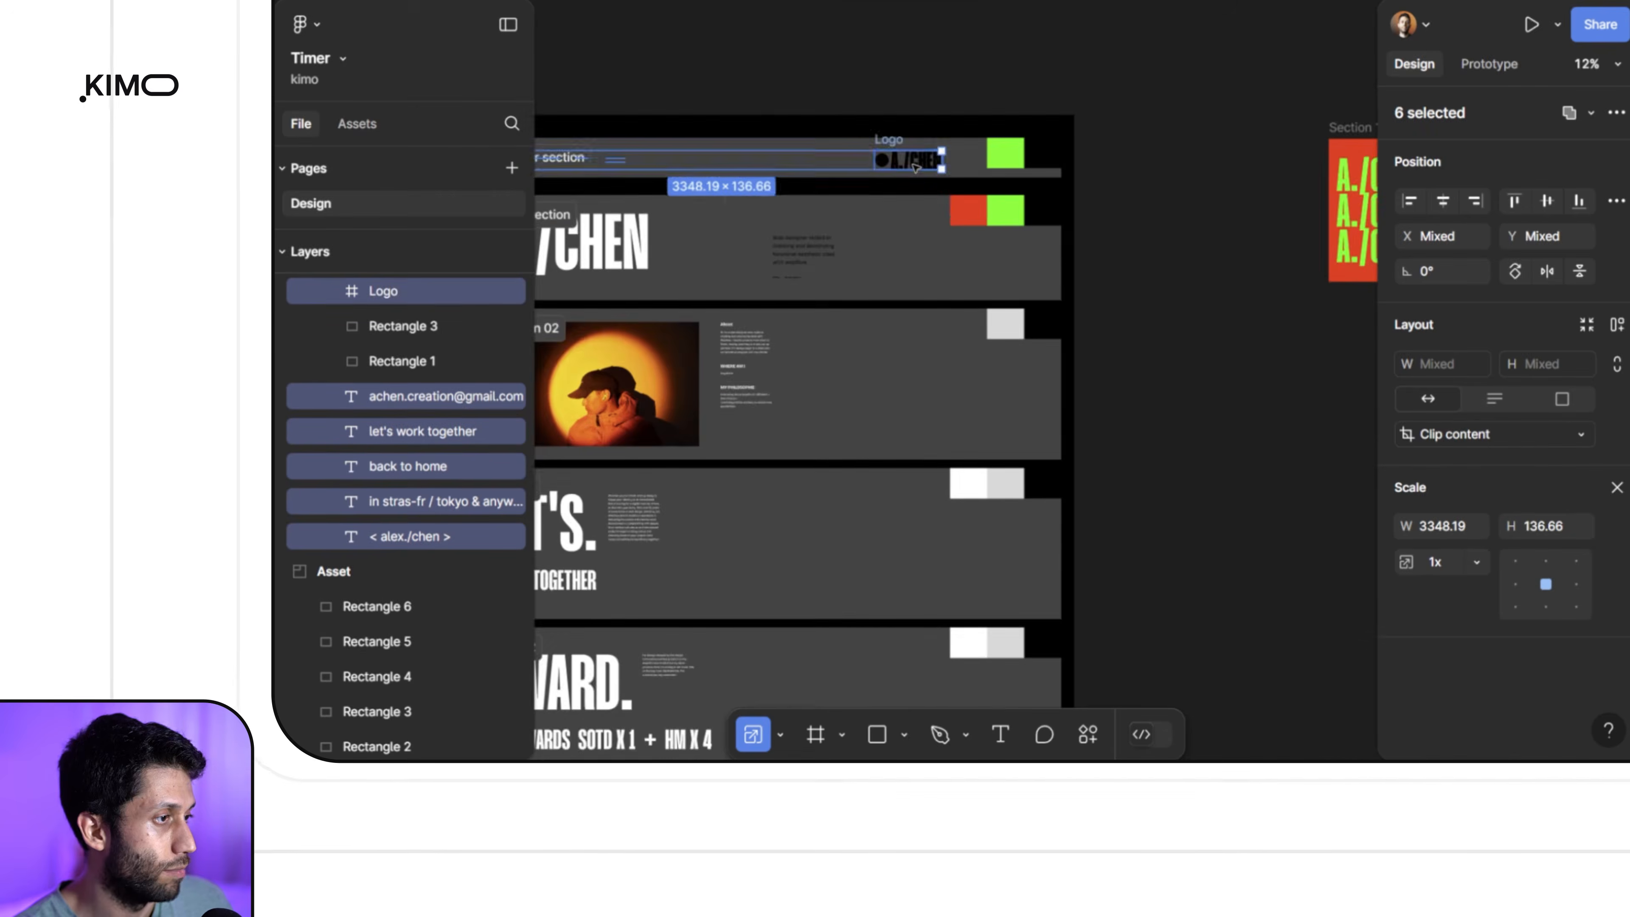
pyautogui.scroll(-5, 916, 167)
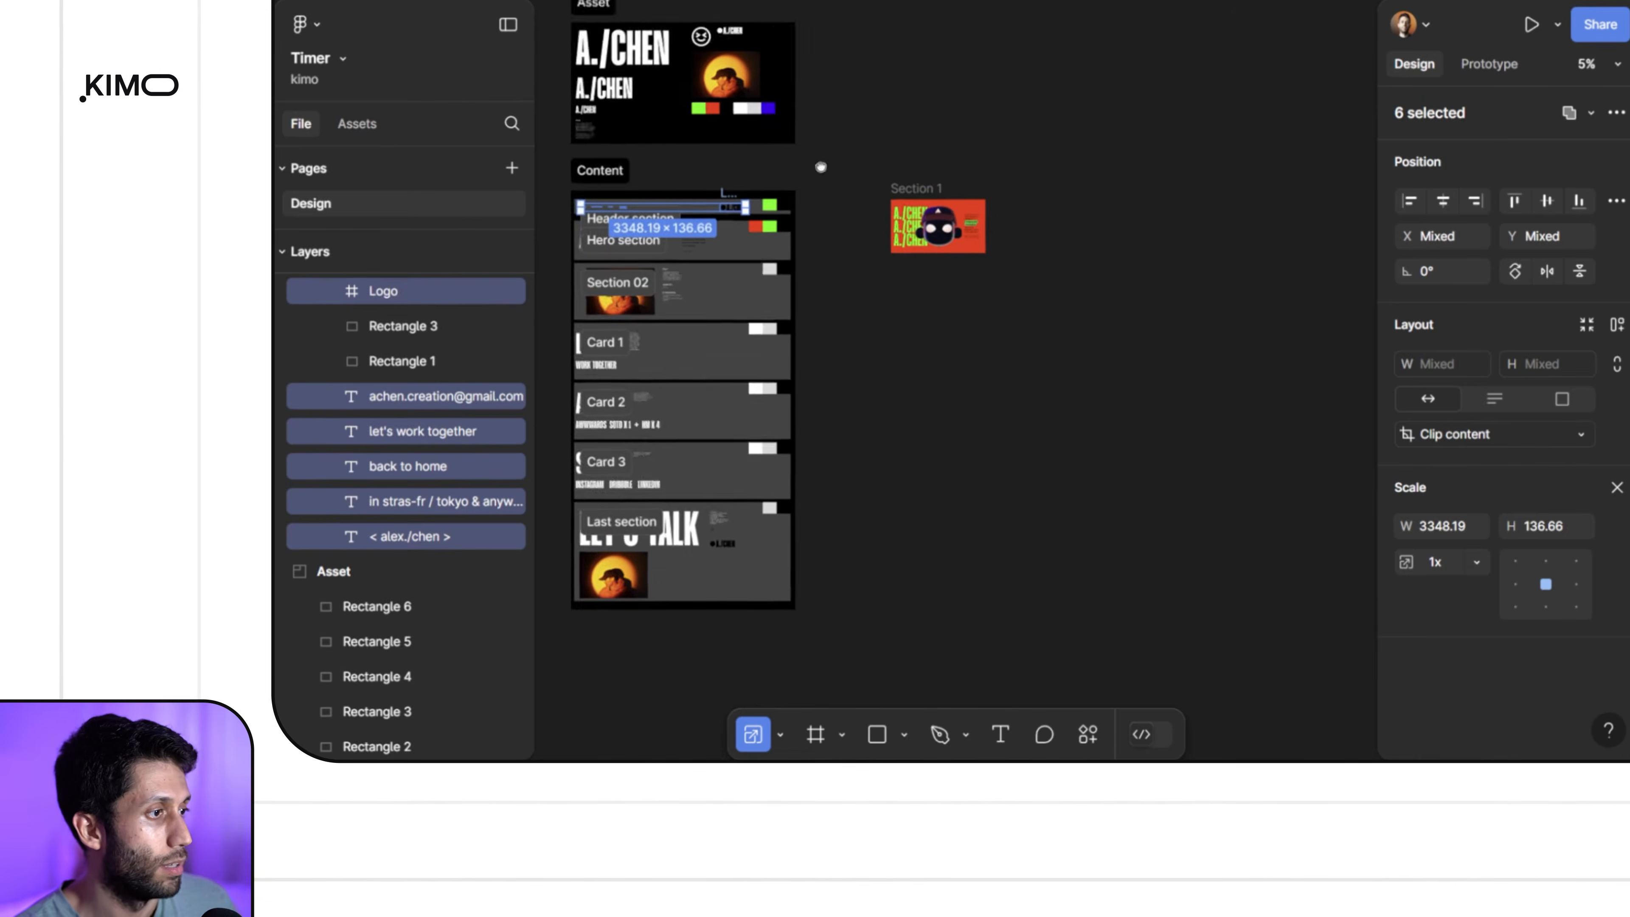
# Step: Paste the copied header texts and logo near the hero and move them just above Section 1
pyautogui.moveTo(822, 167); pyautogui.dragTo(795, 191)
pyautogui.scroll(5, 795, 192)
pyautogui.moveTo(967, 209); pyautogui.dragTo(838, 218)
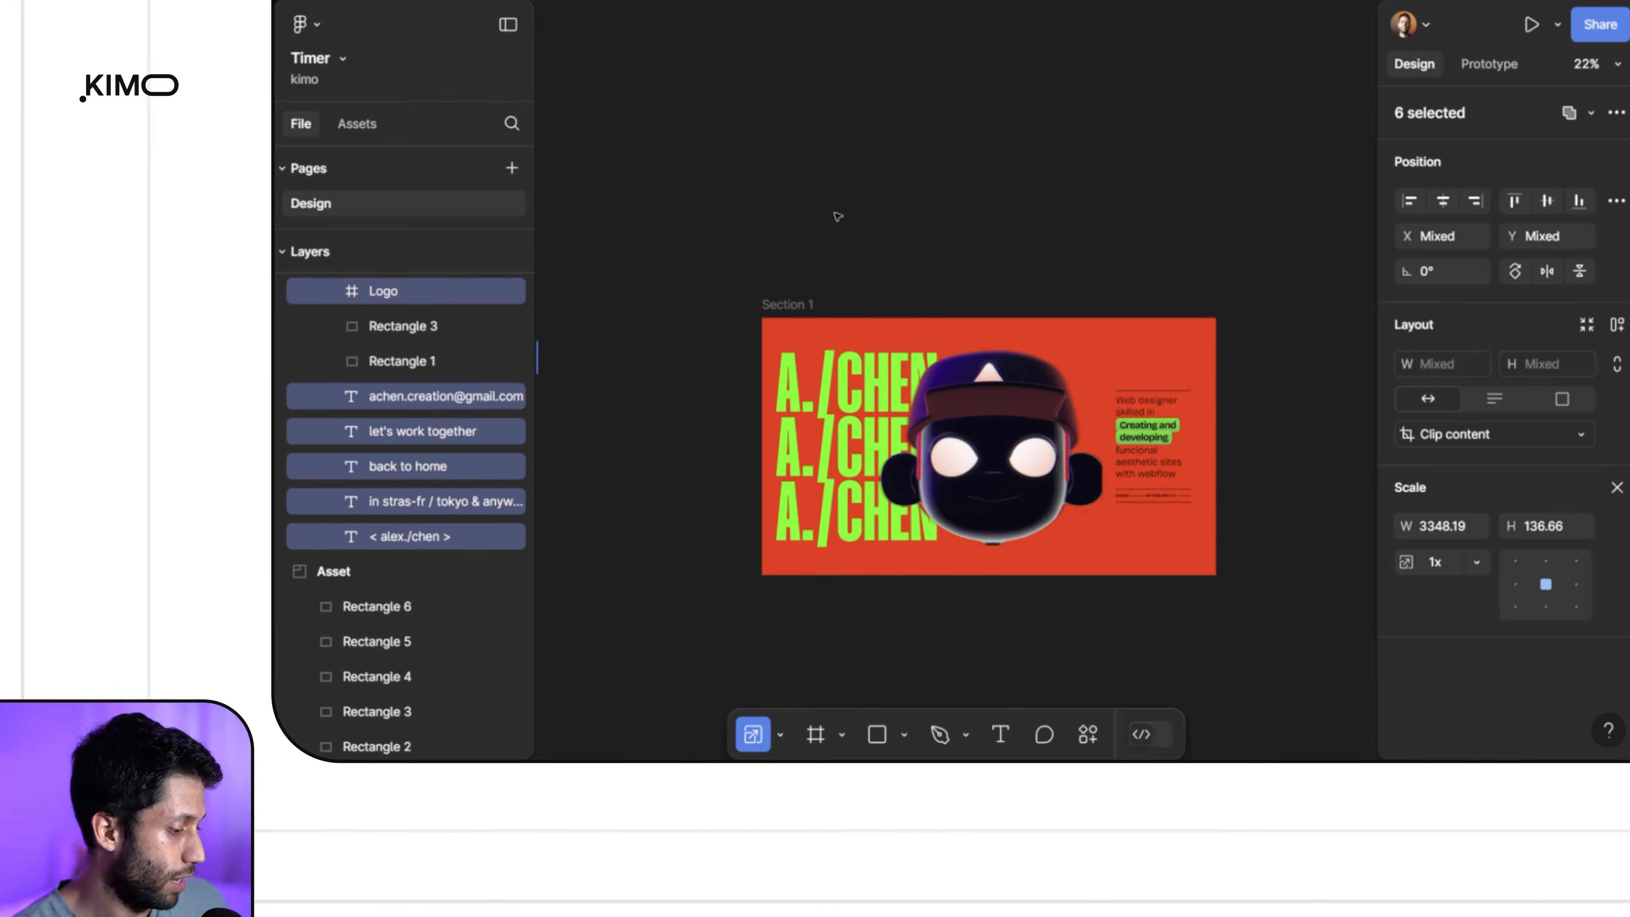
pyautogui.click(838, 218)
pyautogui.hotkey('ctrl', 'v')
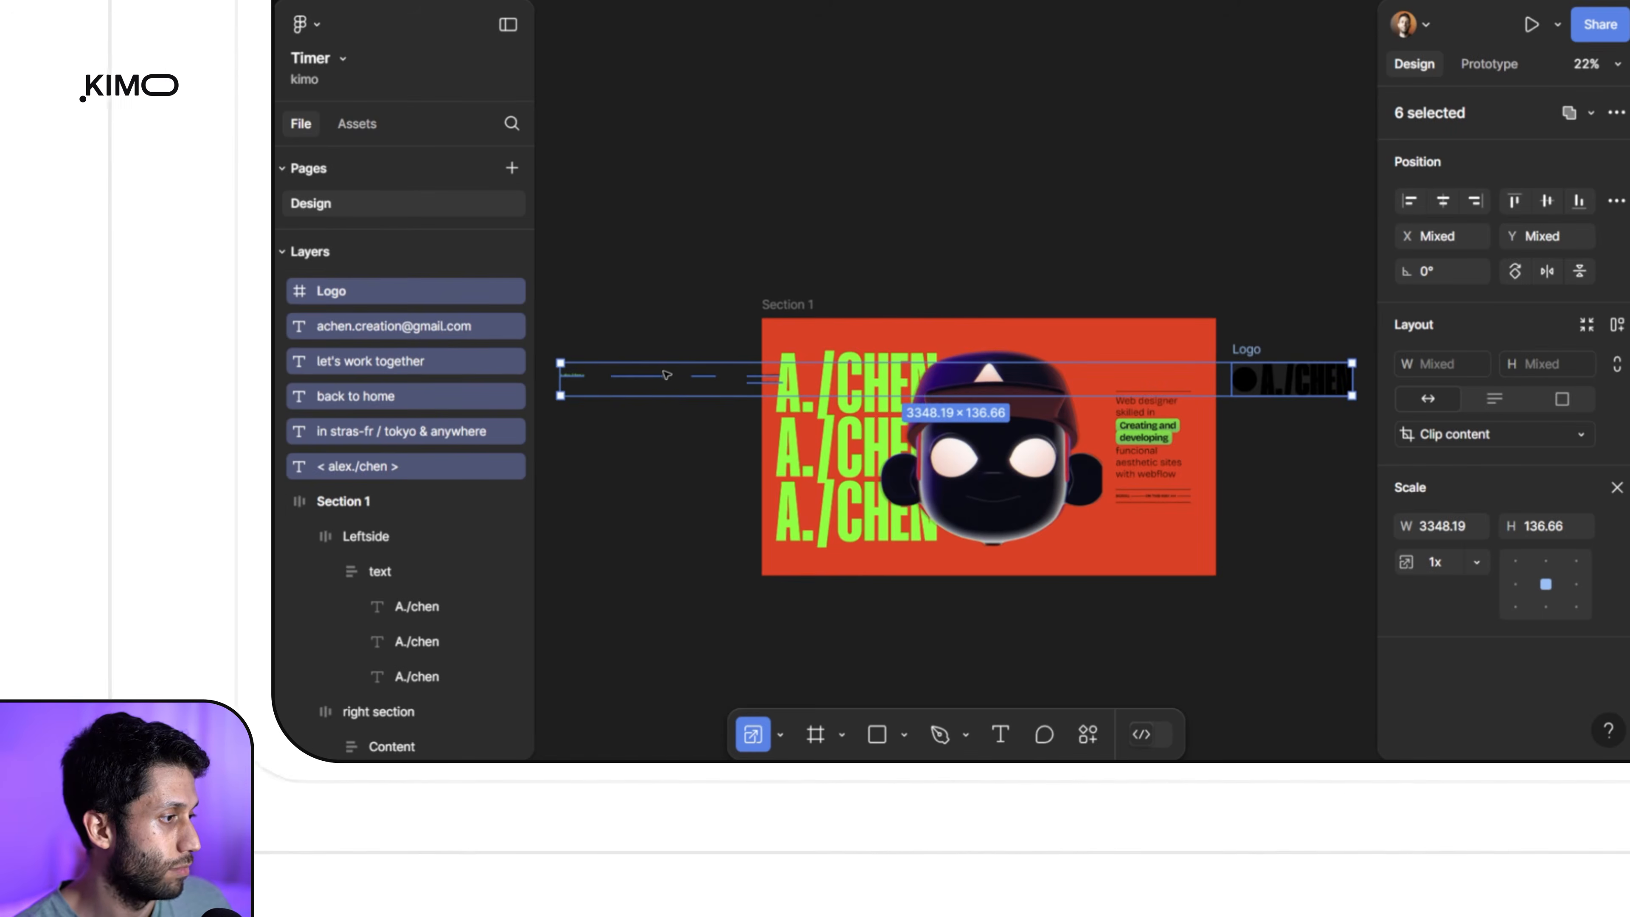
pyautogui.moveTo(662, 379); pyautogui.dragTo(709, 249)
pyautogui.click(949, 231)
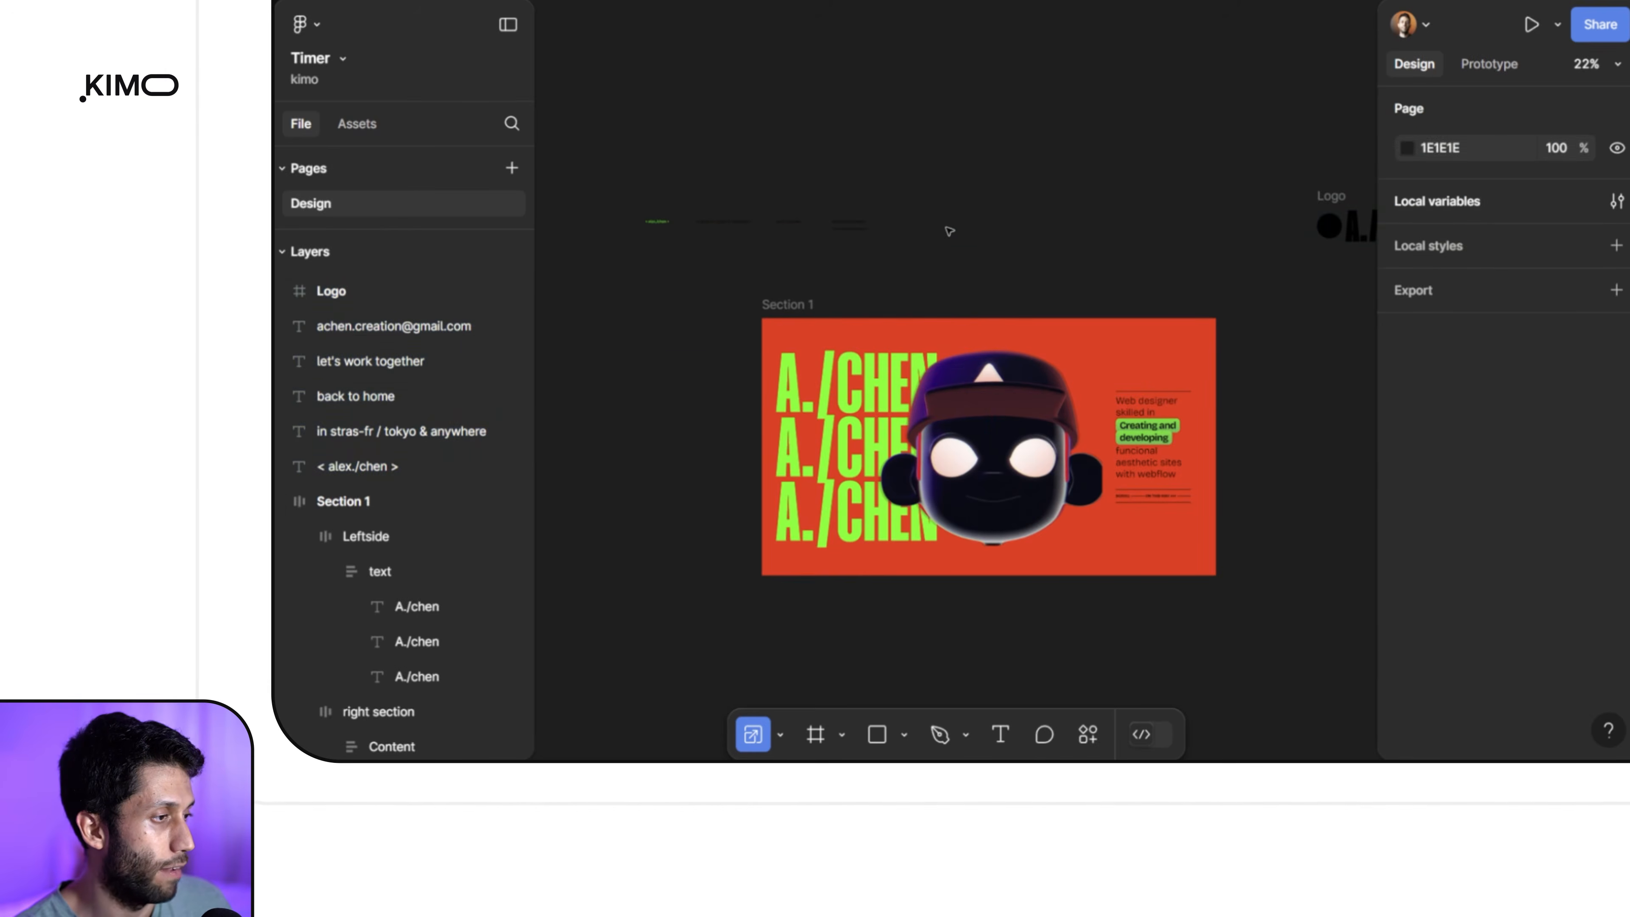
# Step: Move the logo in front of the first header text, lining it up with the row of texts
pyautogui.scroll(3, 1152, 344)
pyautogui.scroll(-3, 1052, 308)
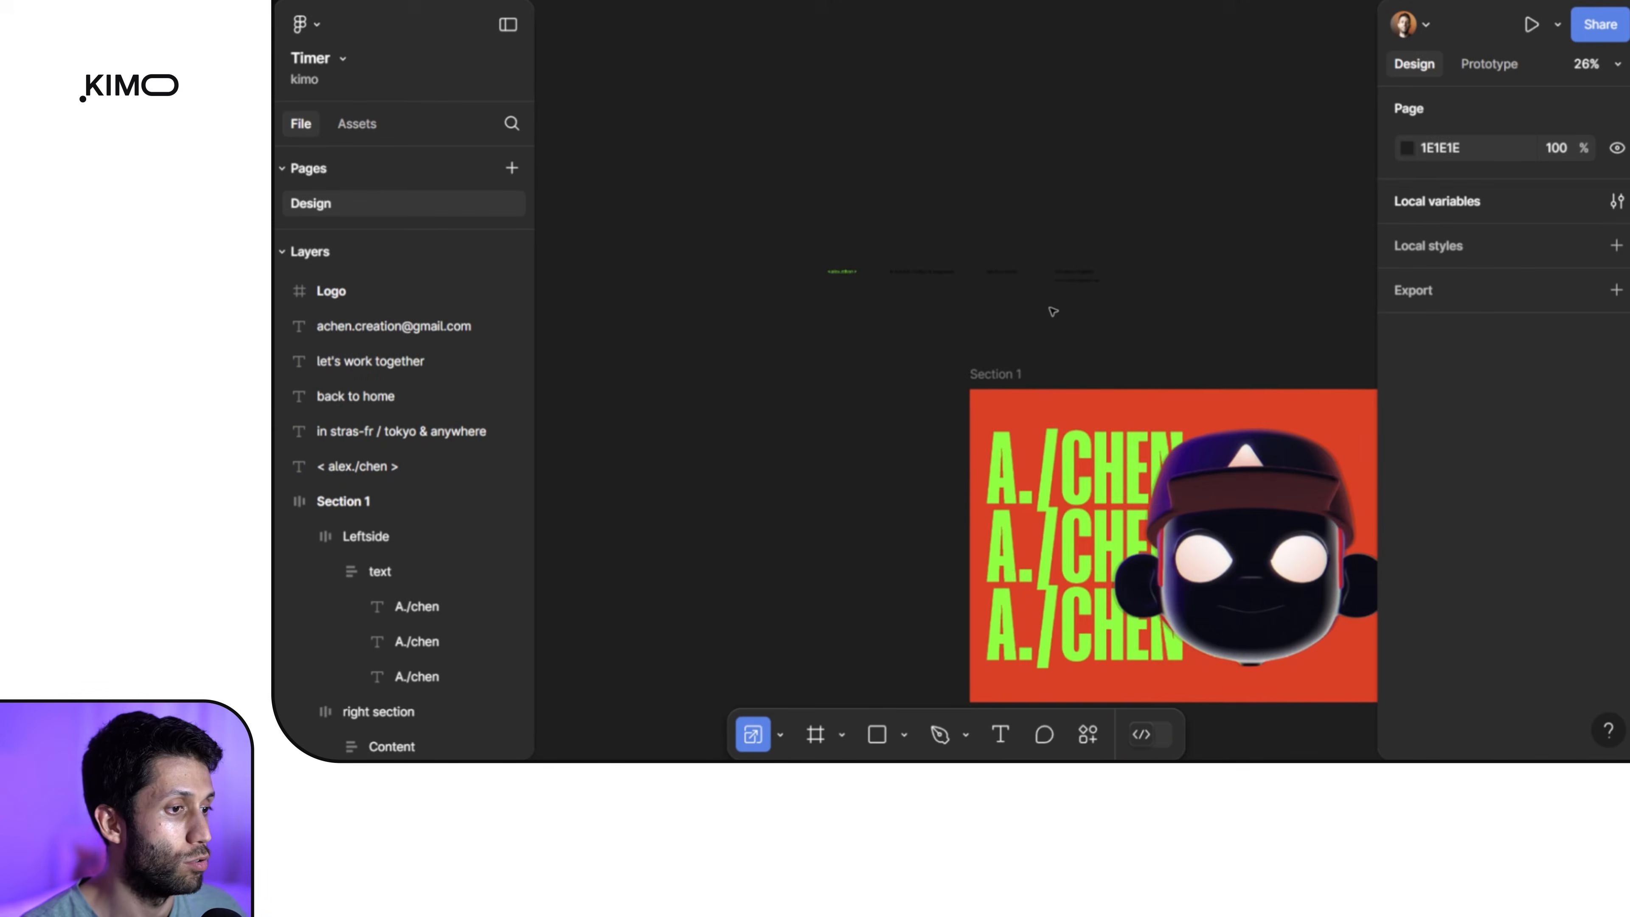
pyautogui.moveTo(1215, 276); pyautogui.dragTo(870, 239)
pyautogui.scroll(-5, 872, 238)
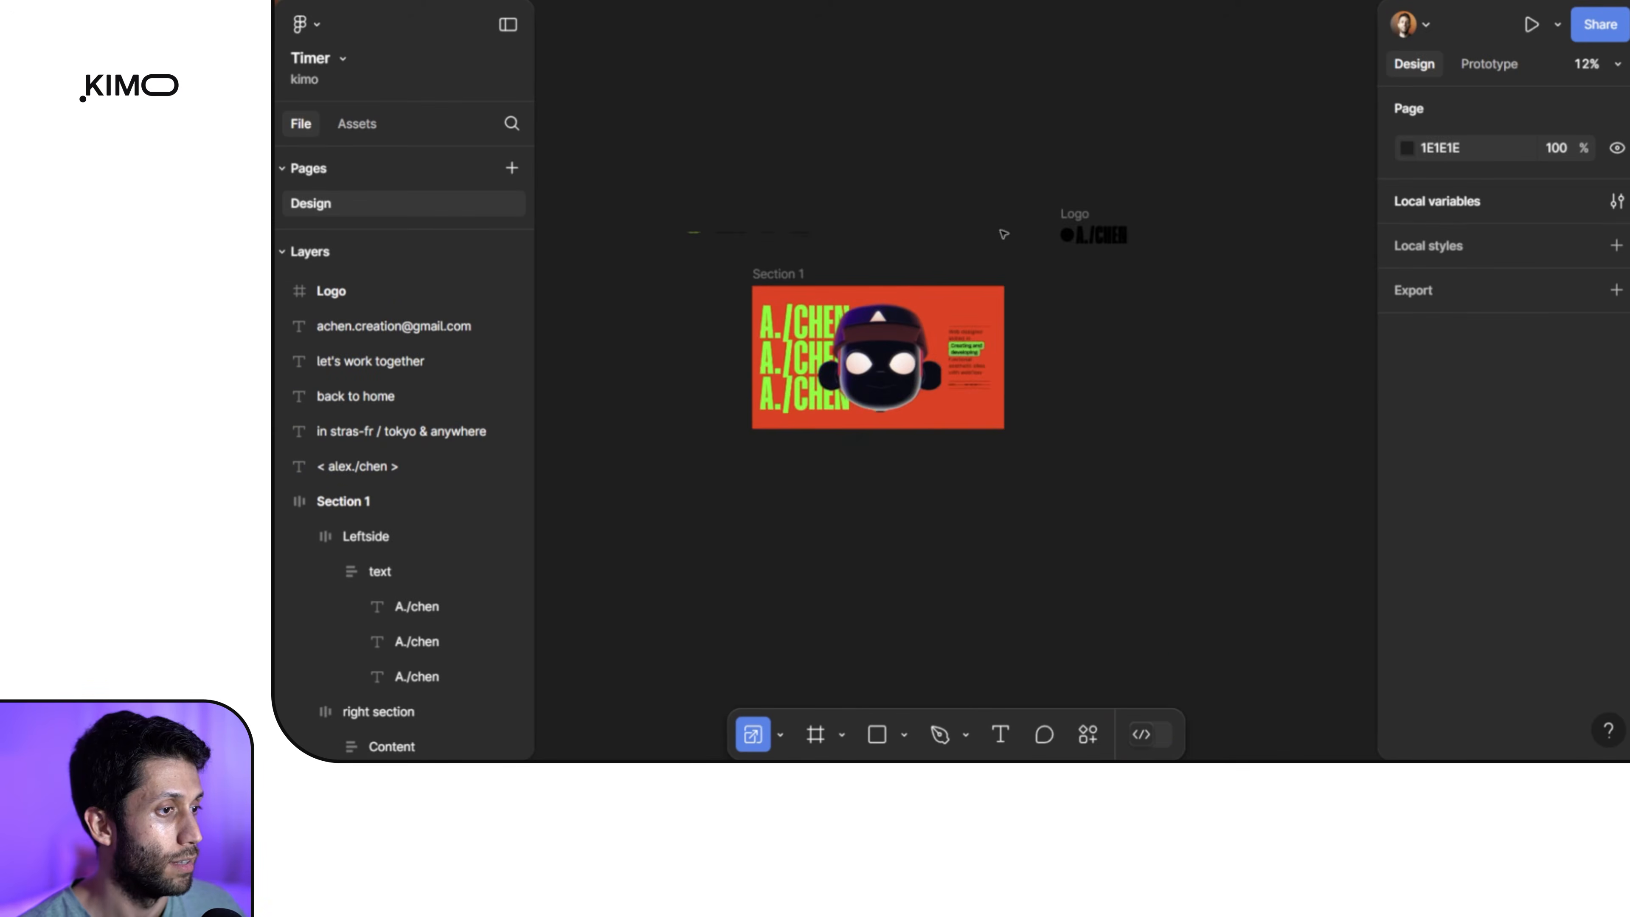
pyautogui.moveTo(1100, 222); pyautogui.dragTo(764, 169)
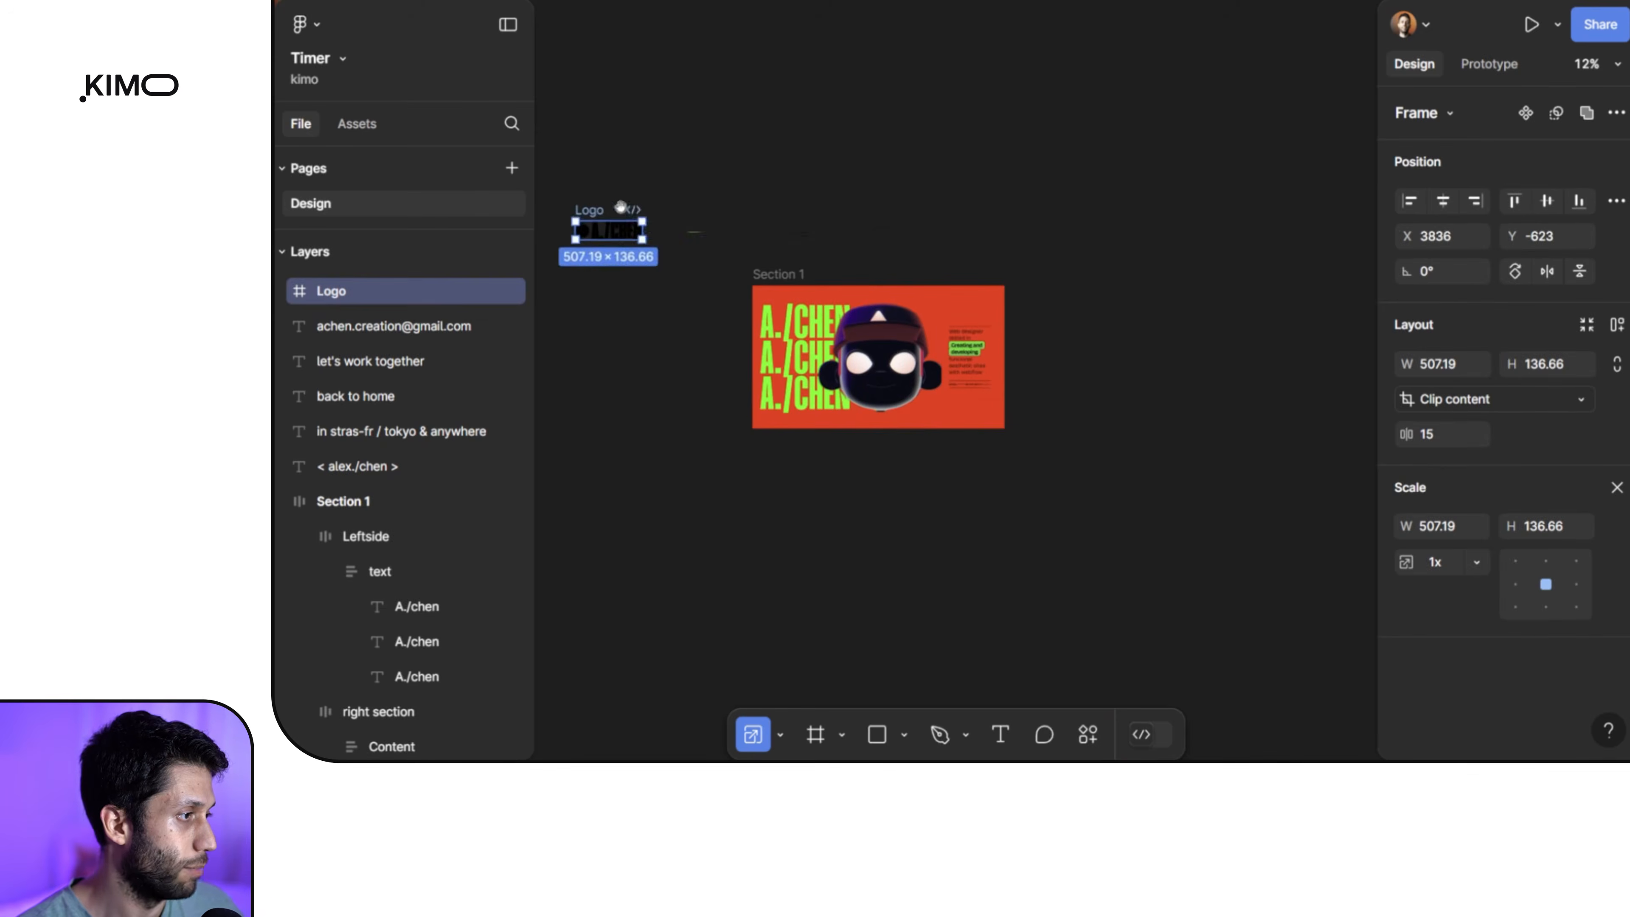
pyautogui.scroll(4, 609, 209)
pyautogui.moveTo(677, 210); pyautogui.dragTo(698, 208)
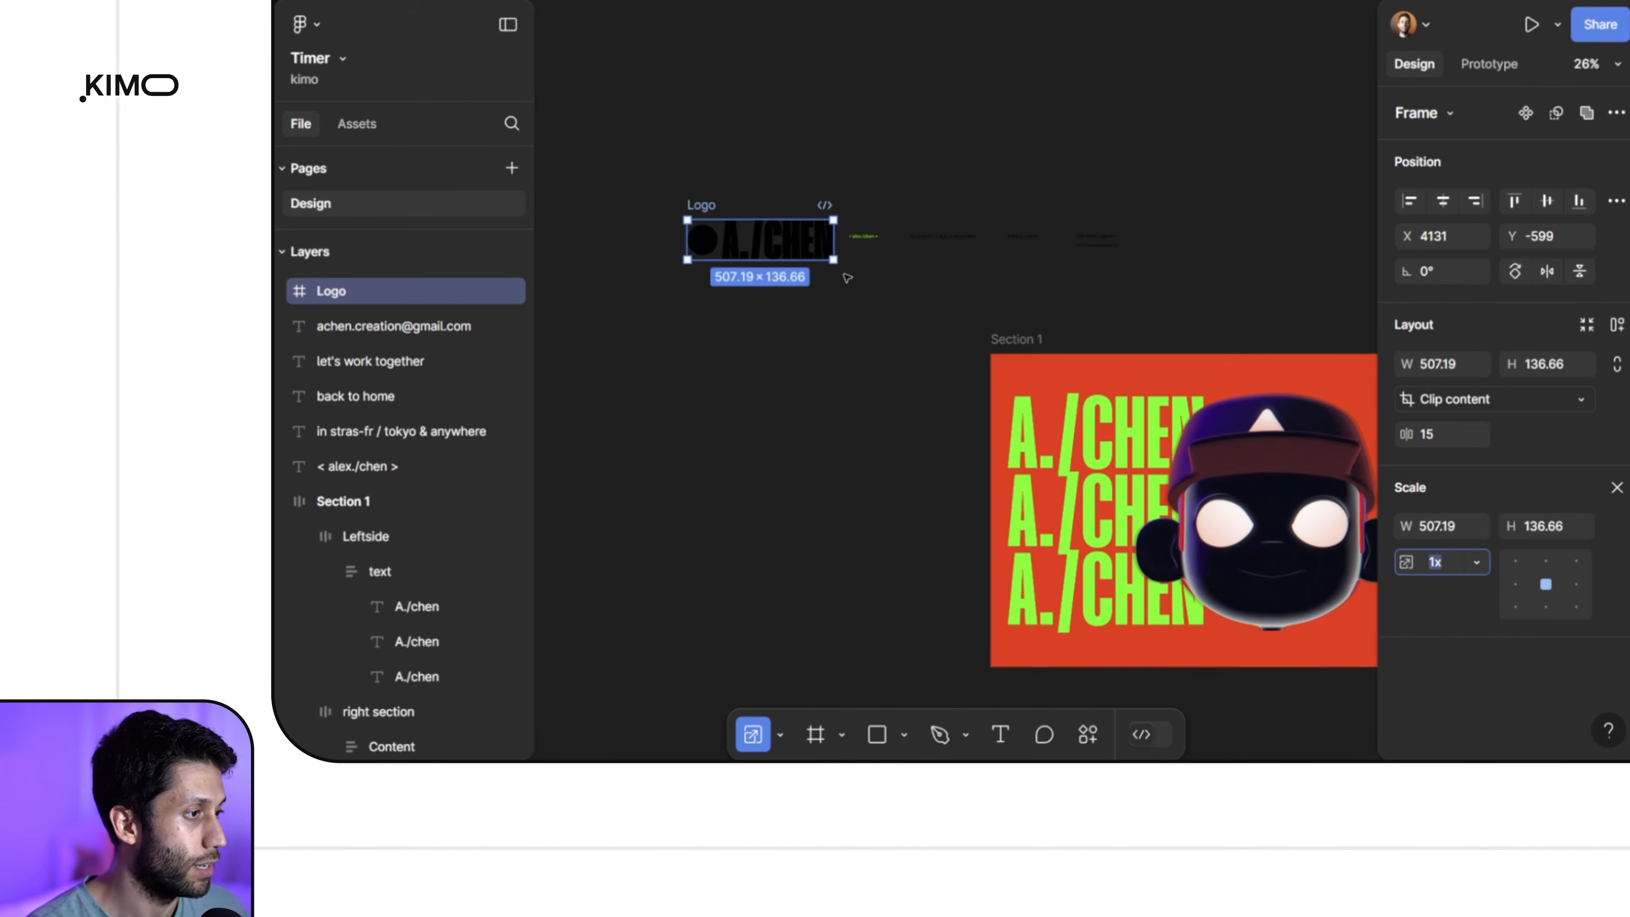
# Step: Scale the logo down and set its height to 32 with the proportions locked
pyautogui.moveTo(838, 264); pyautogui.dragTo(805, 226)
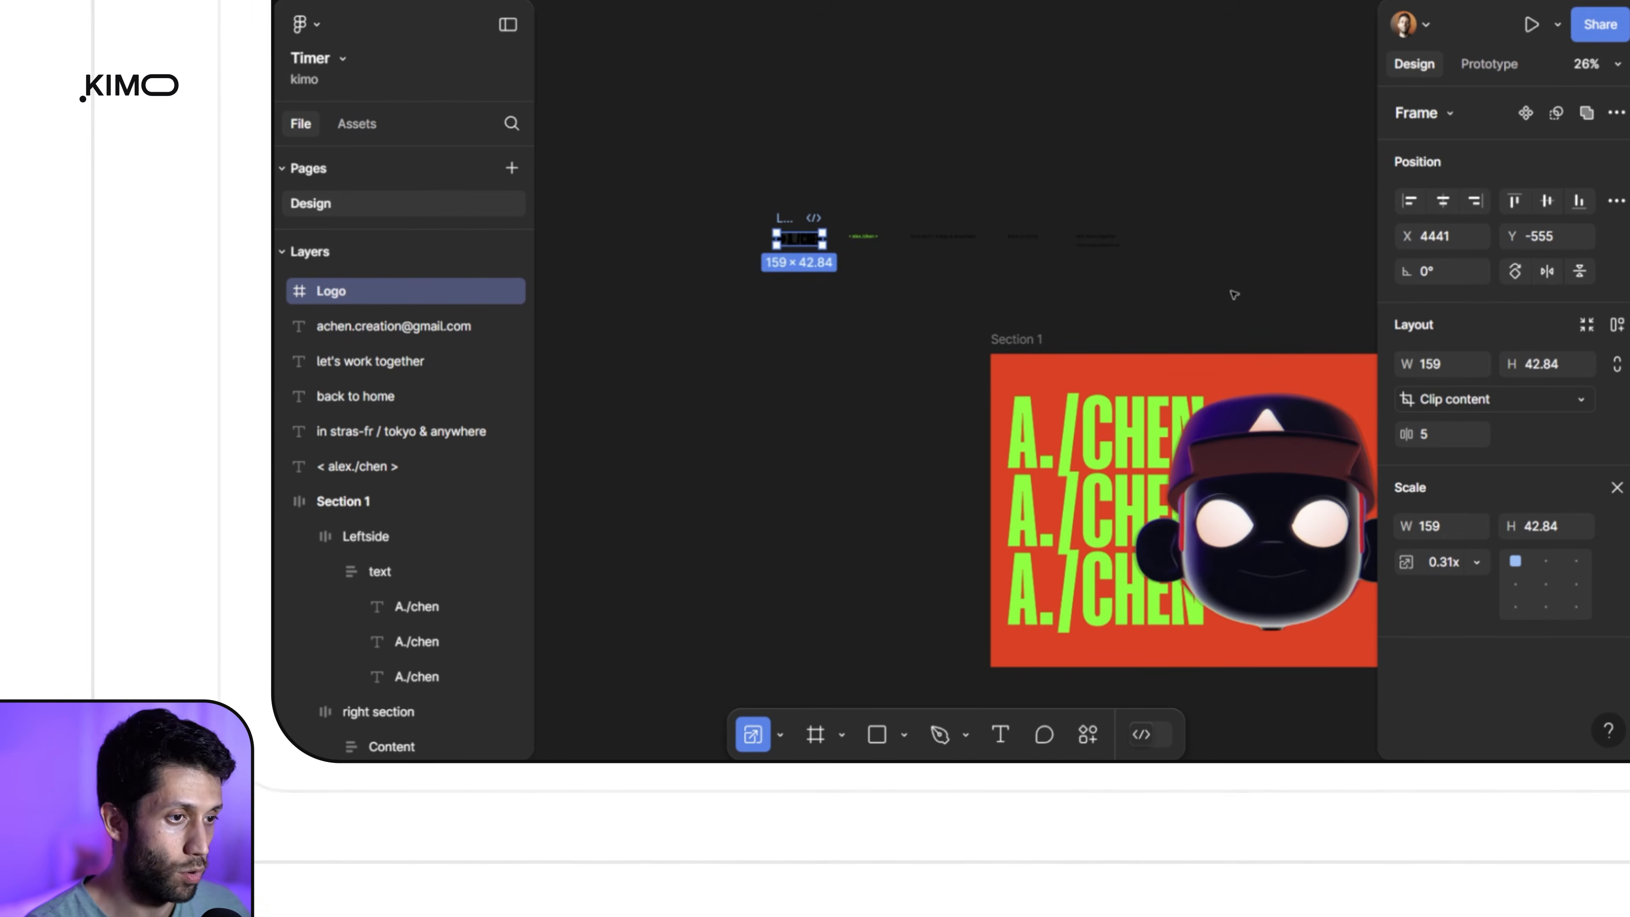
pyautogui.press('v')
pyautogui.click(1552, 365)
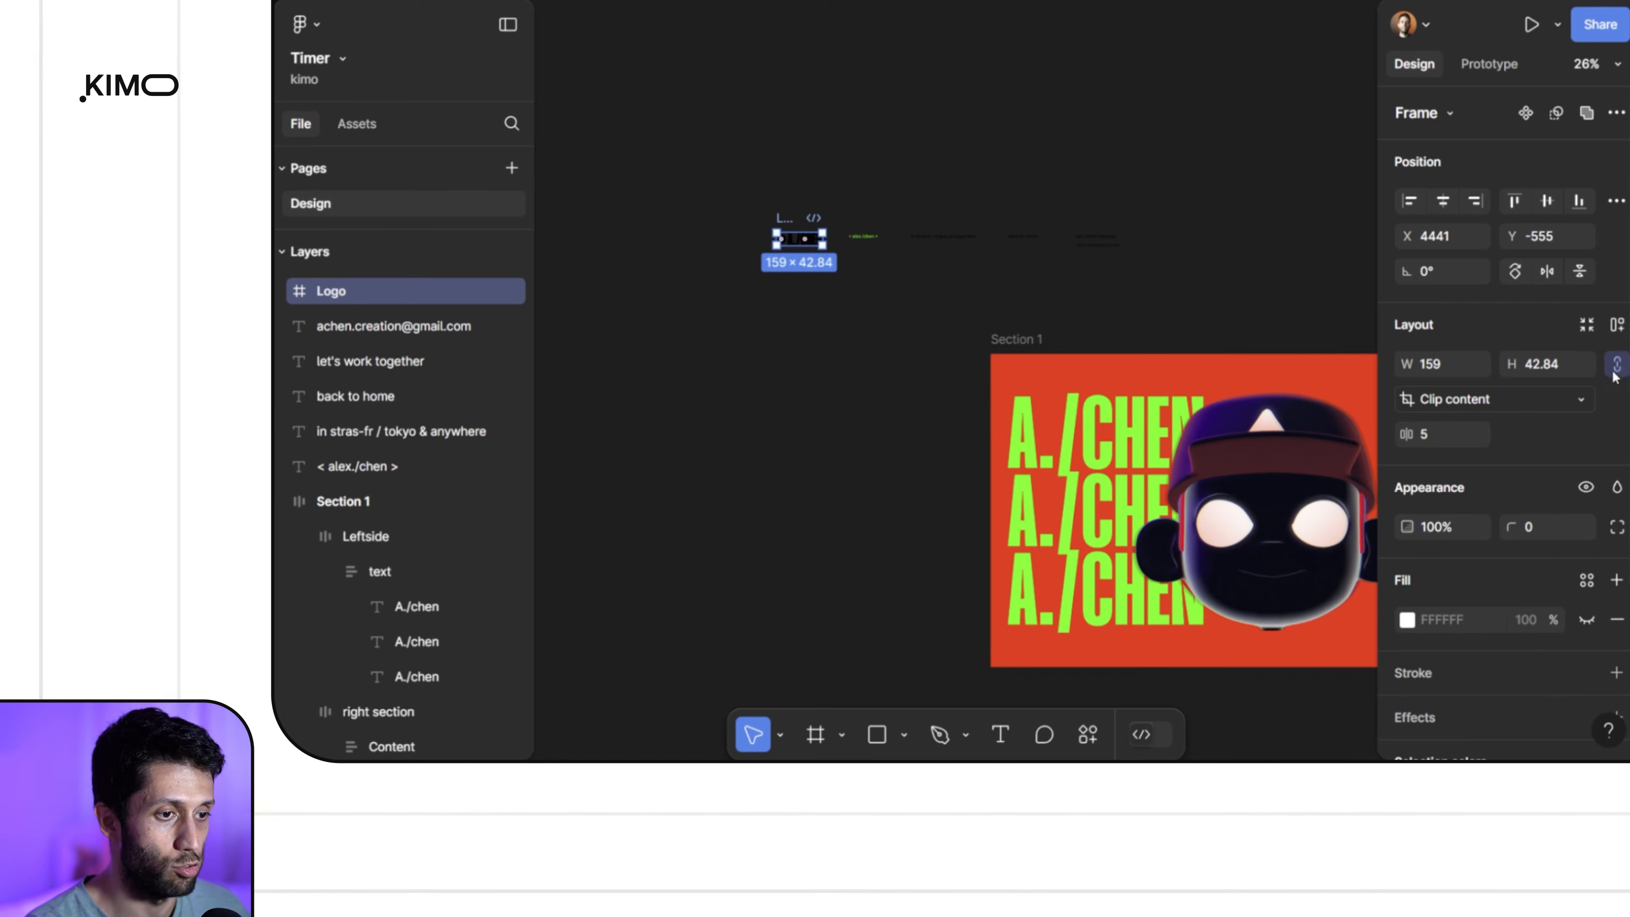
pyautogui.write('32')
pyautogui.press('Return')
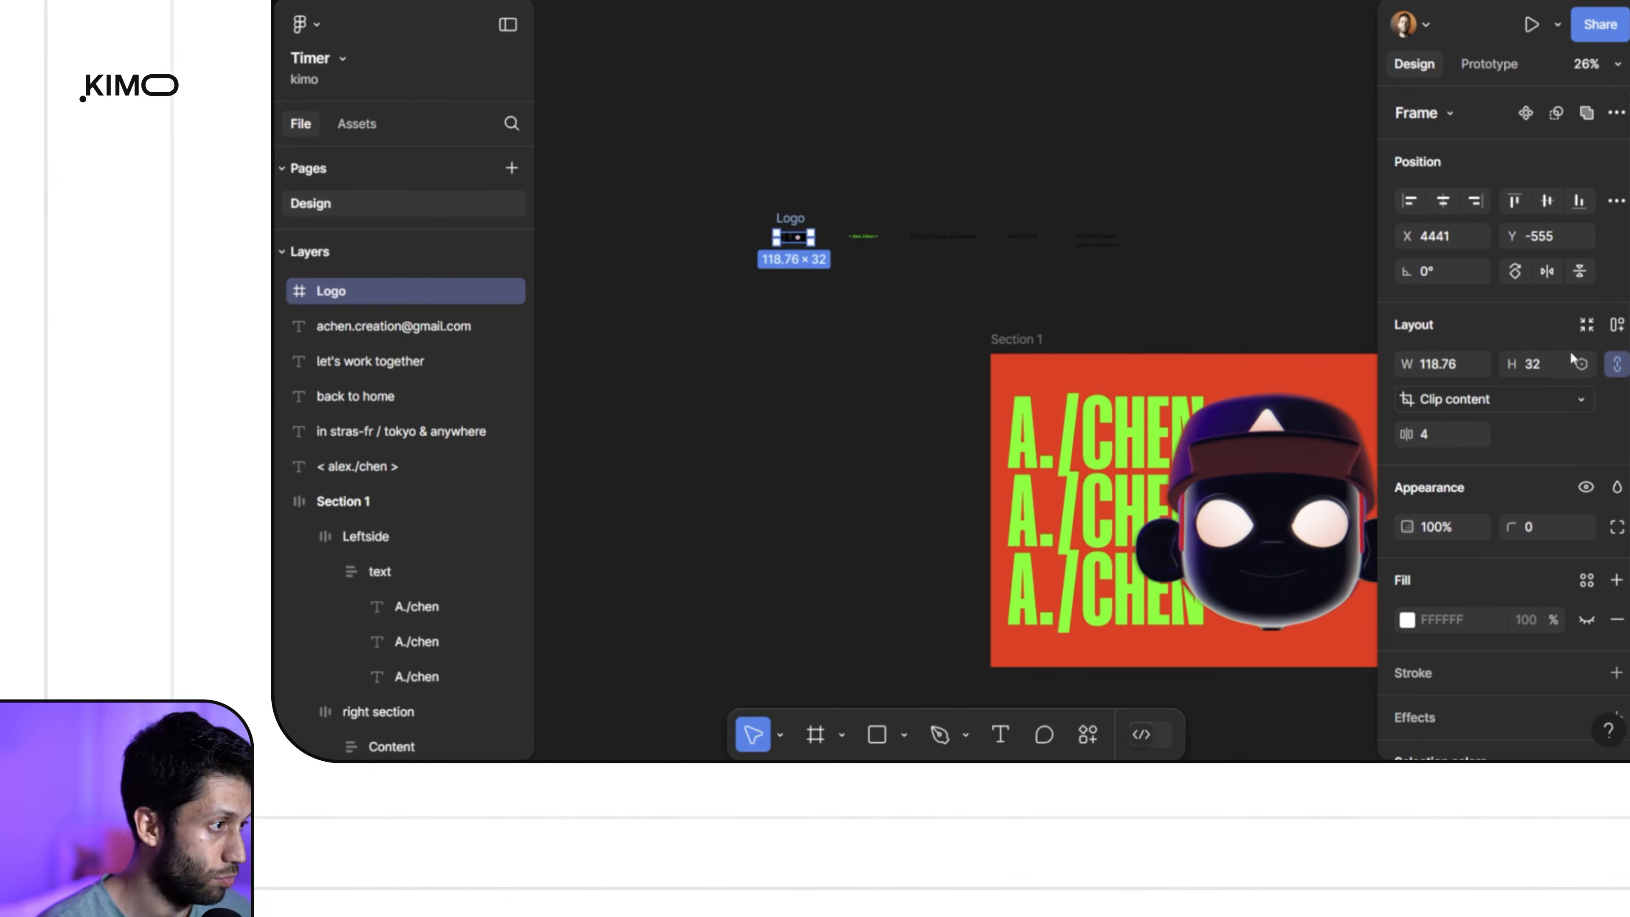
# Step: Select the logo together with the five header texts and wrap them in an auto layout frame
pyautogui.click(864, 293)
pyautogui.scroll(3, 823, 236)
pyautogui.scroll(2, 823, 237)
pyautogui.scroll(-3, 949, 311)
pyautogui.moveTo(965, 315); pyautogui.dragTo(928, 309)
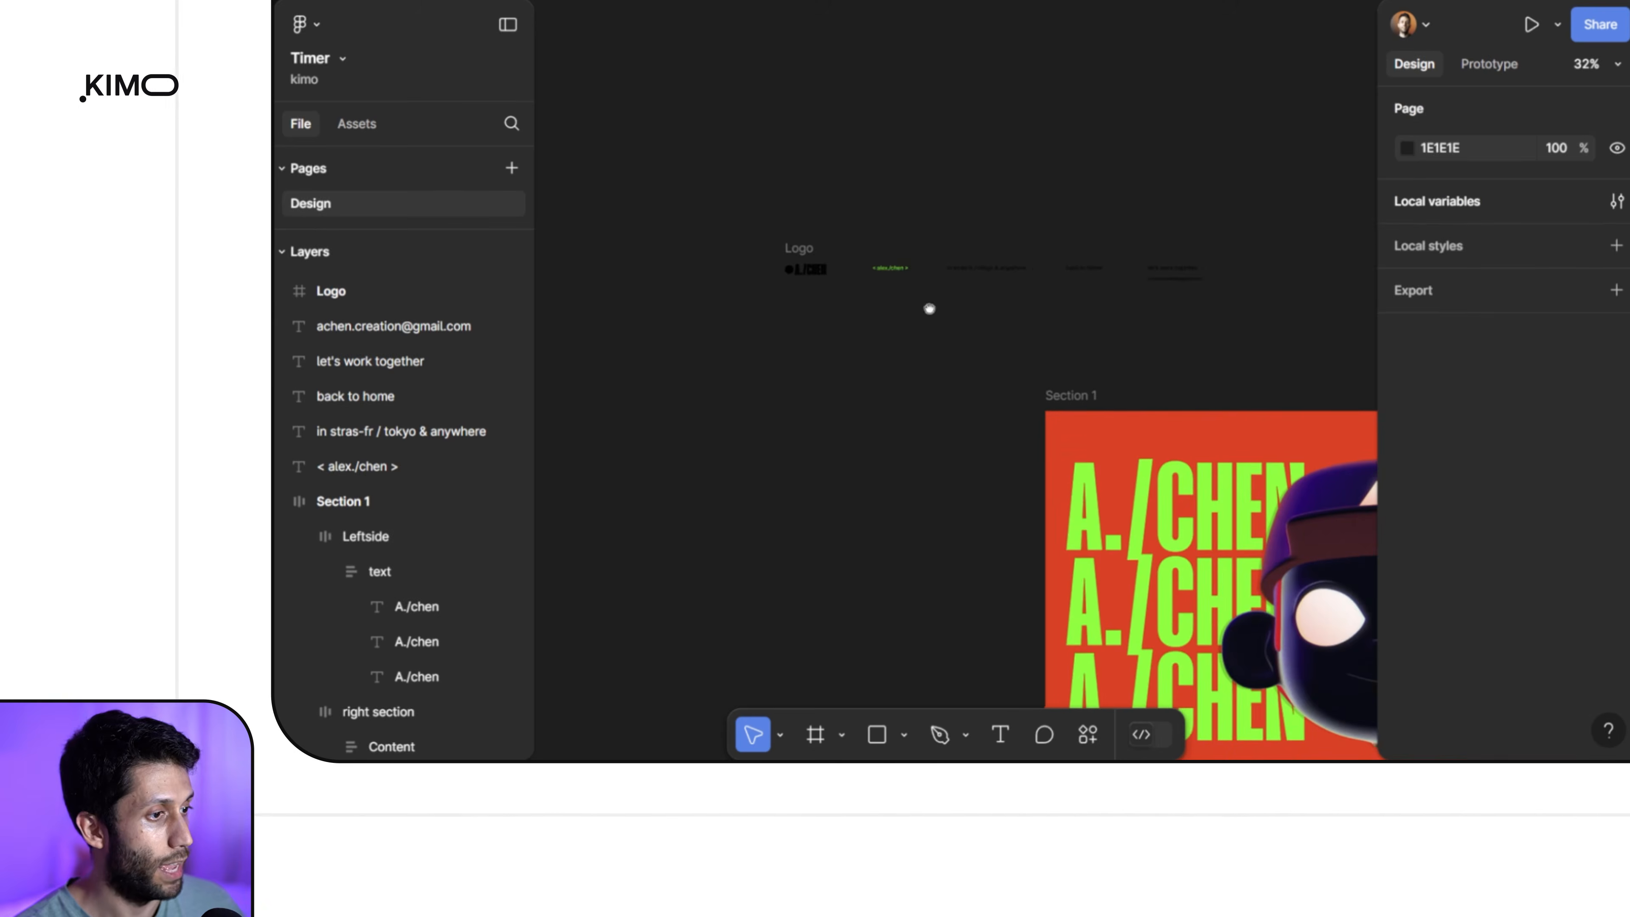
pyautogui.moveTo(774, 230); pyautogui.dragTo(1242, 302)
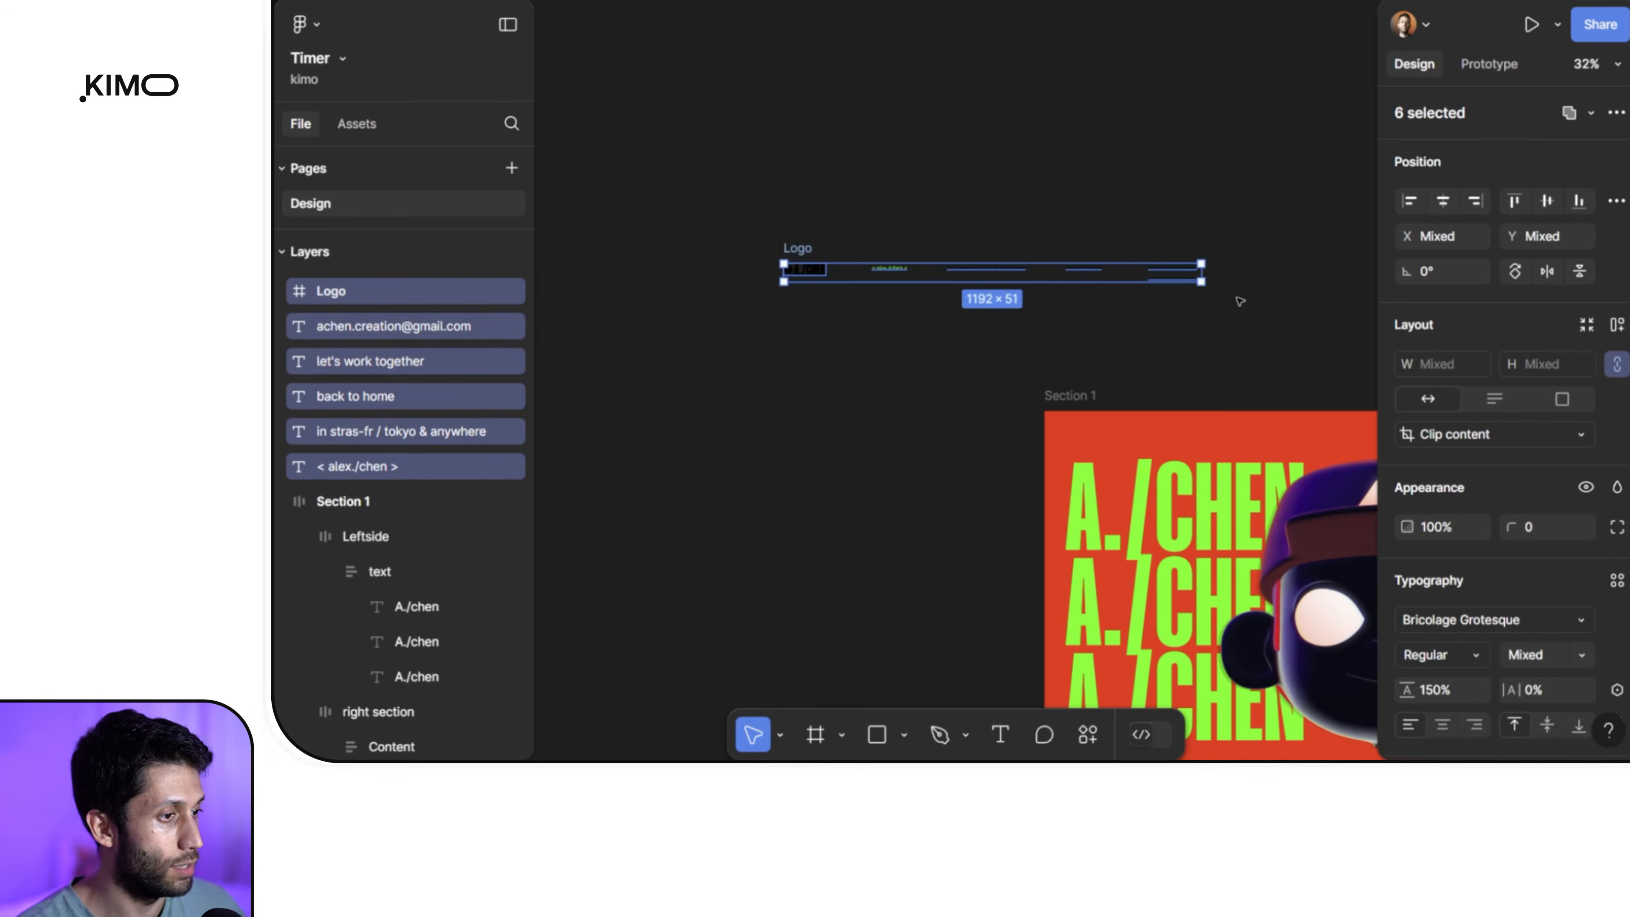
pyautogui.scroll(3, 1150, 285)
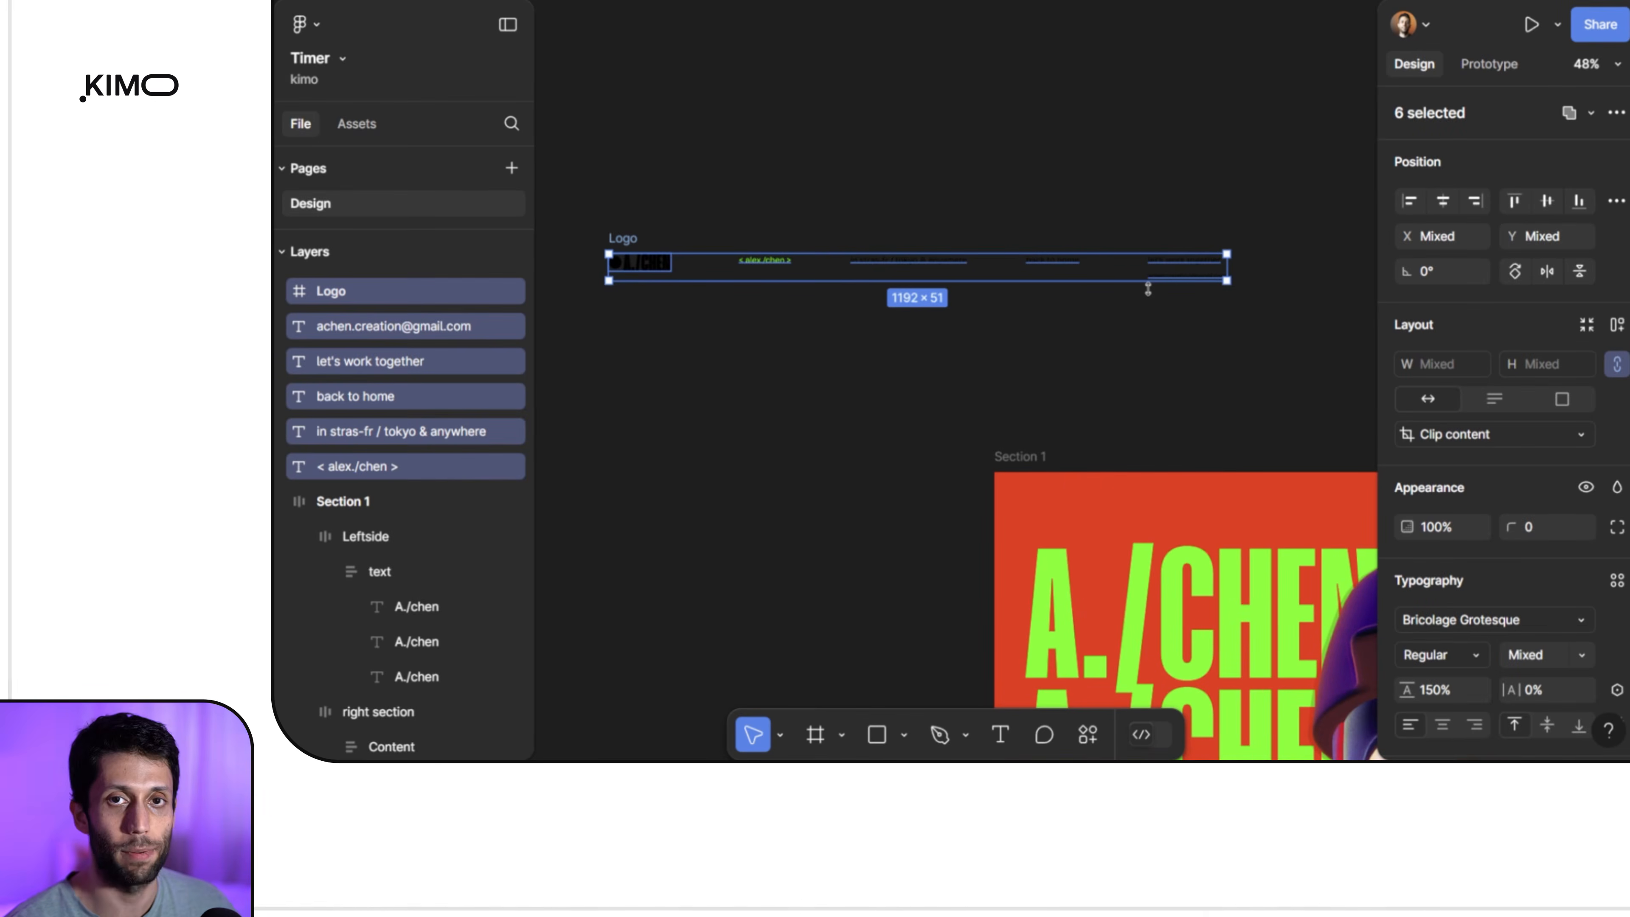
pyautogui.hotkey('shift', 'a')
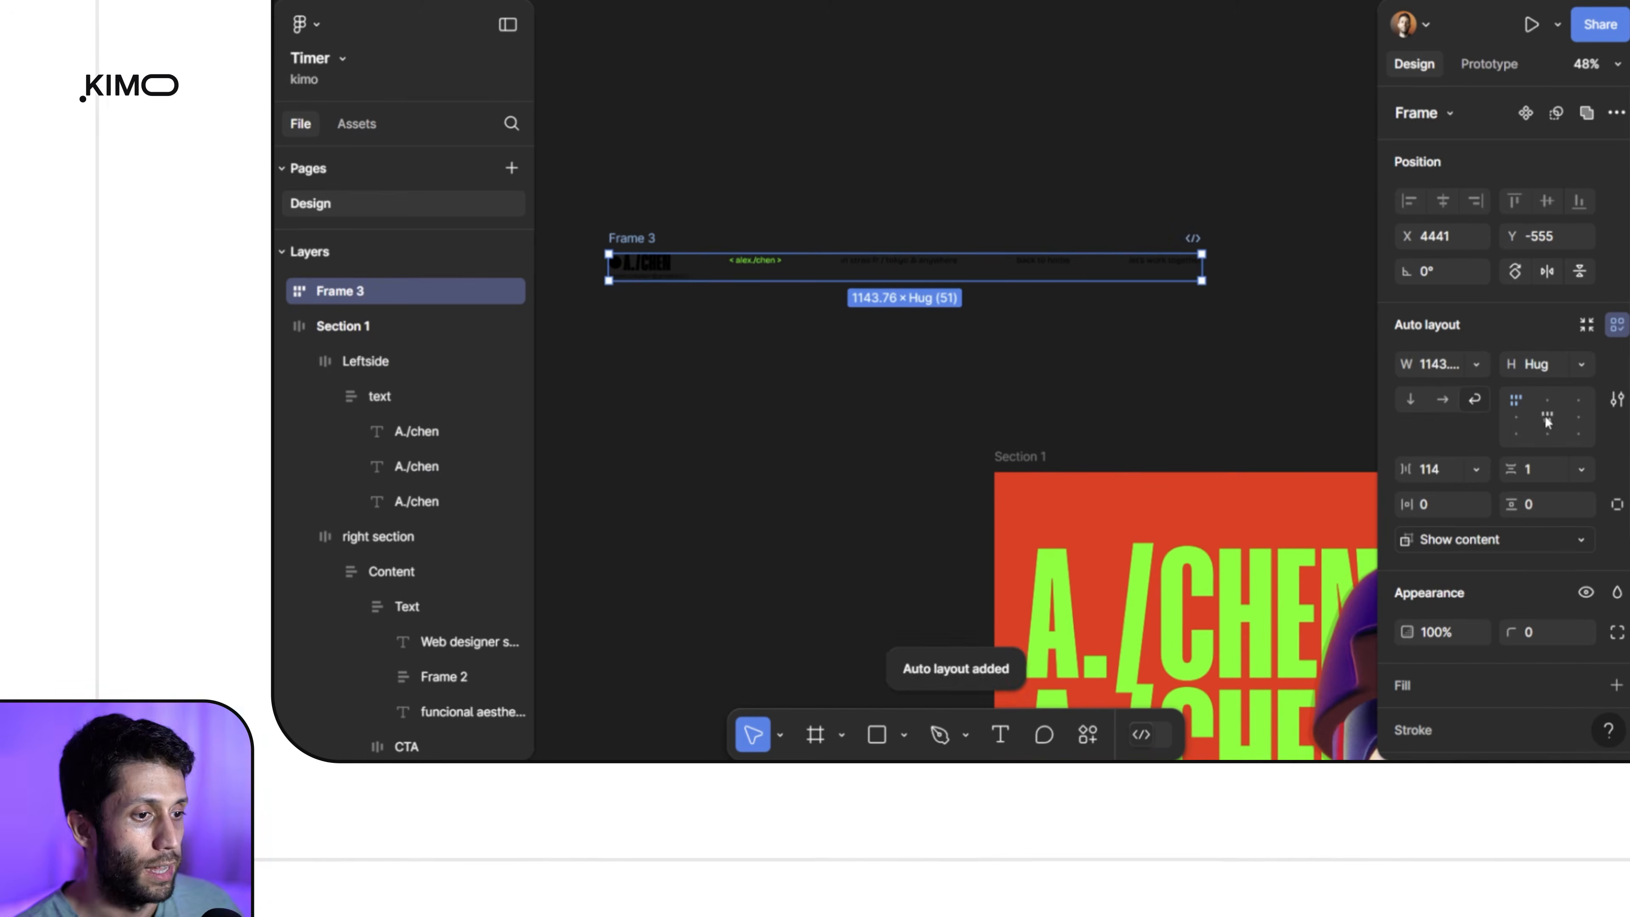
# Step: Set the header frame to a horizontal flow with automatic spacing between items and widen it to 1194
pyautogui.click(1451, 406)
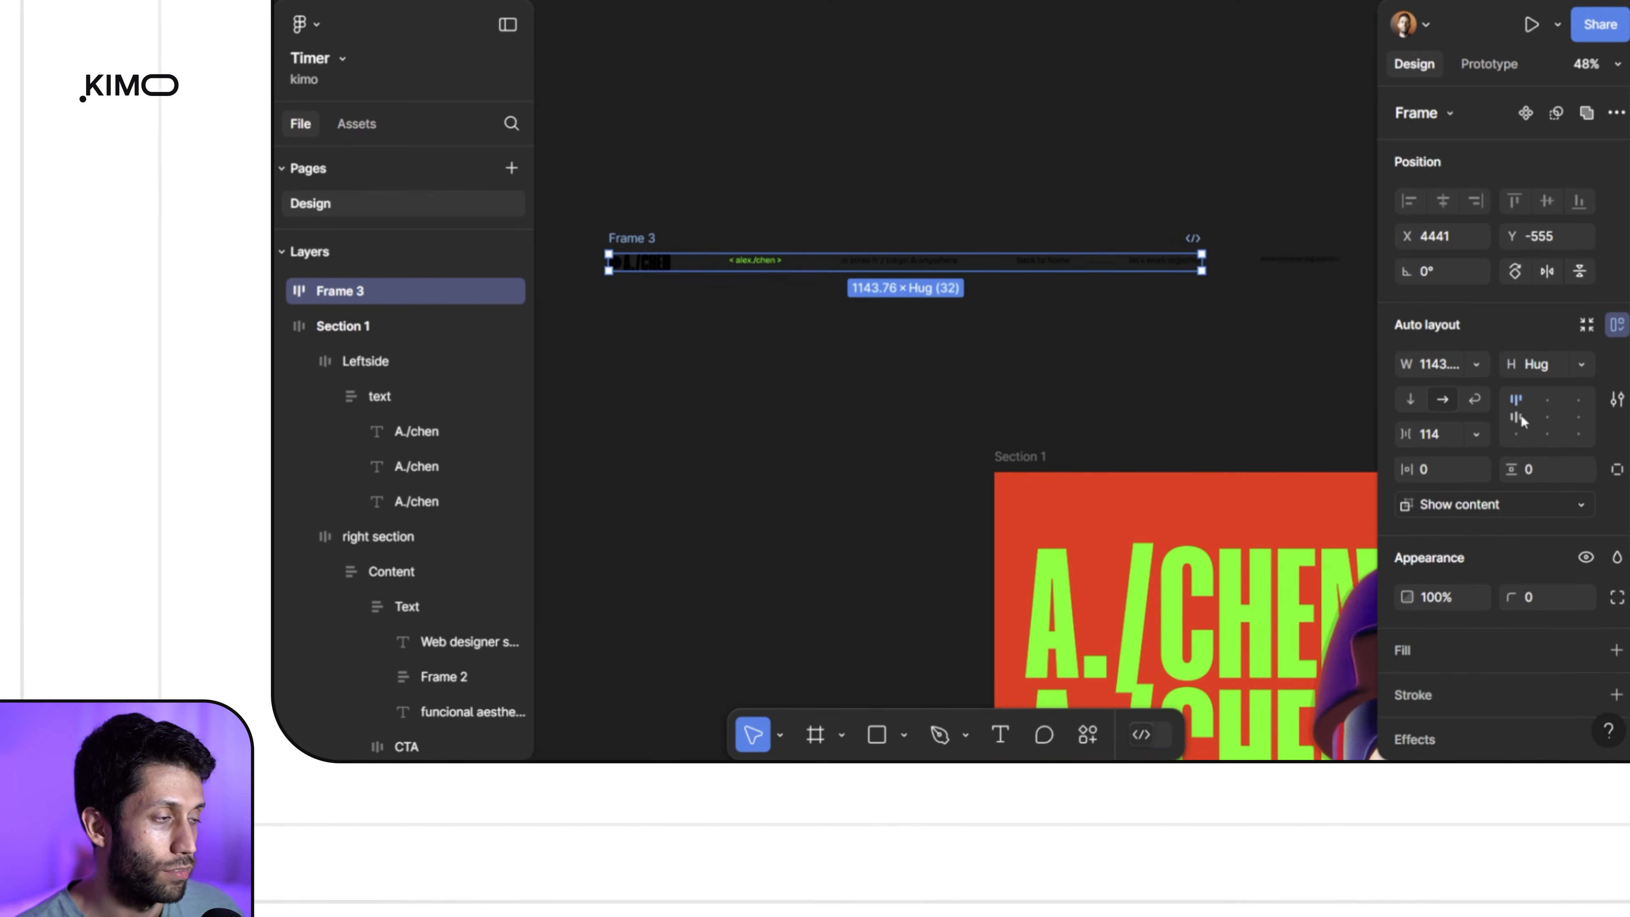
pyautogui.click(1476, 435)
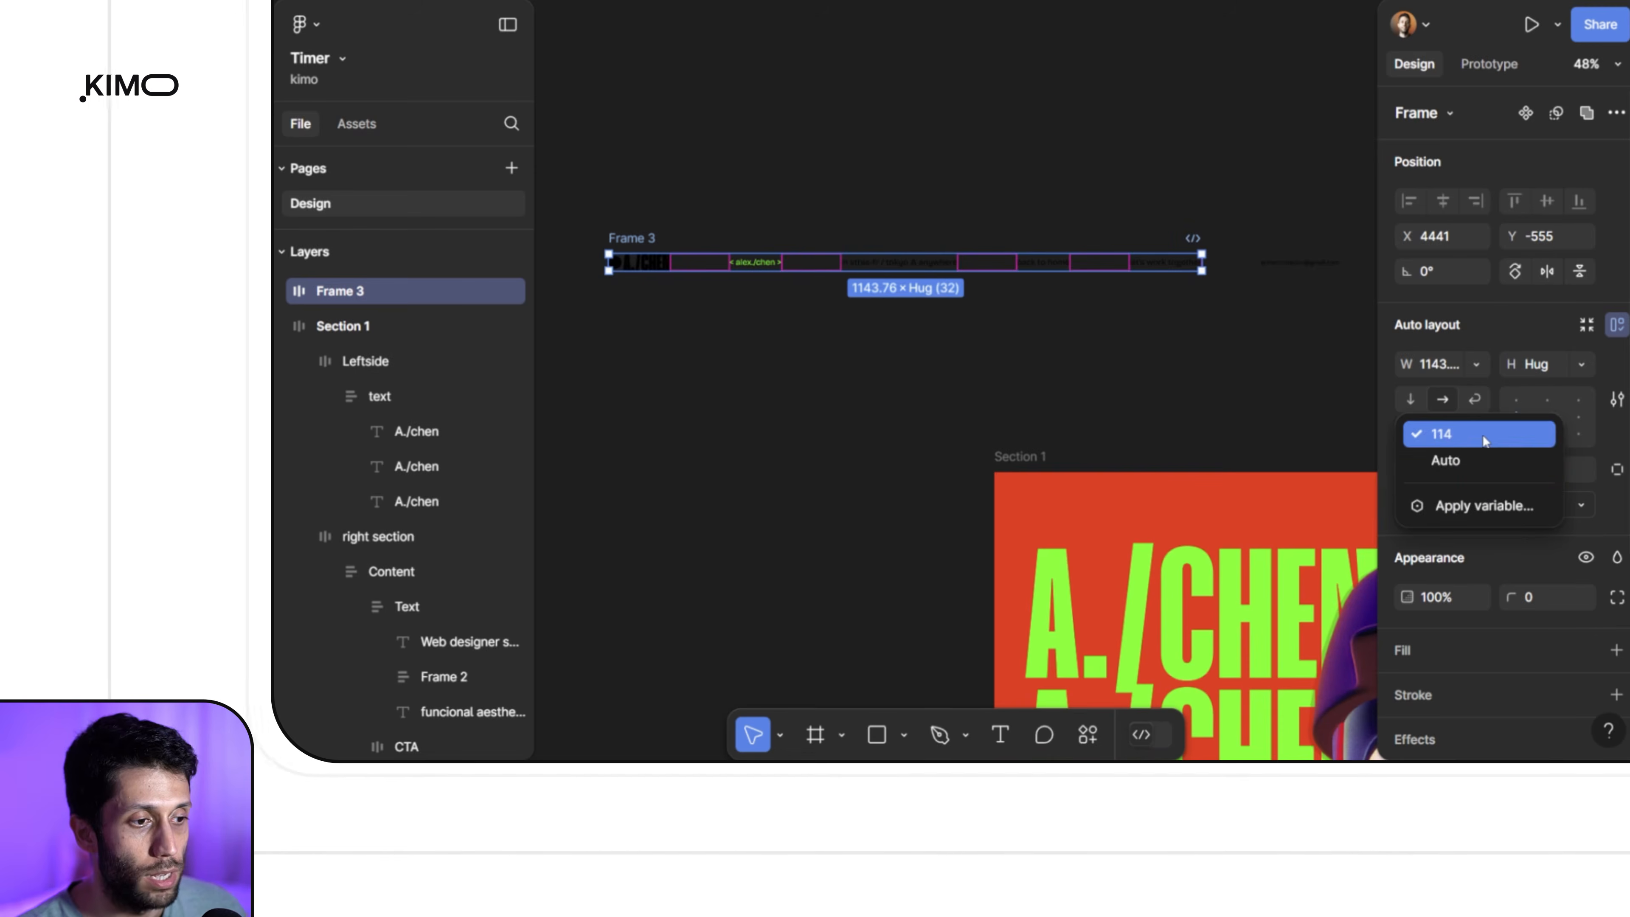
pyautogui.click(1476, 462)
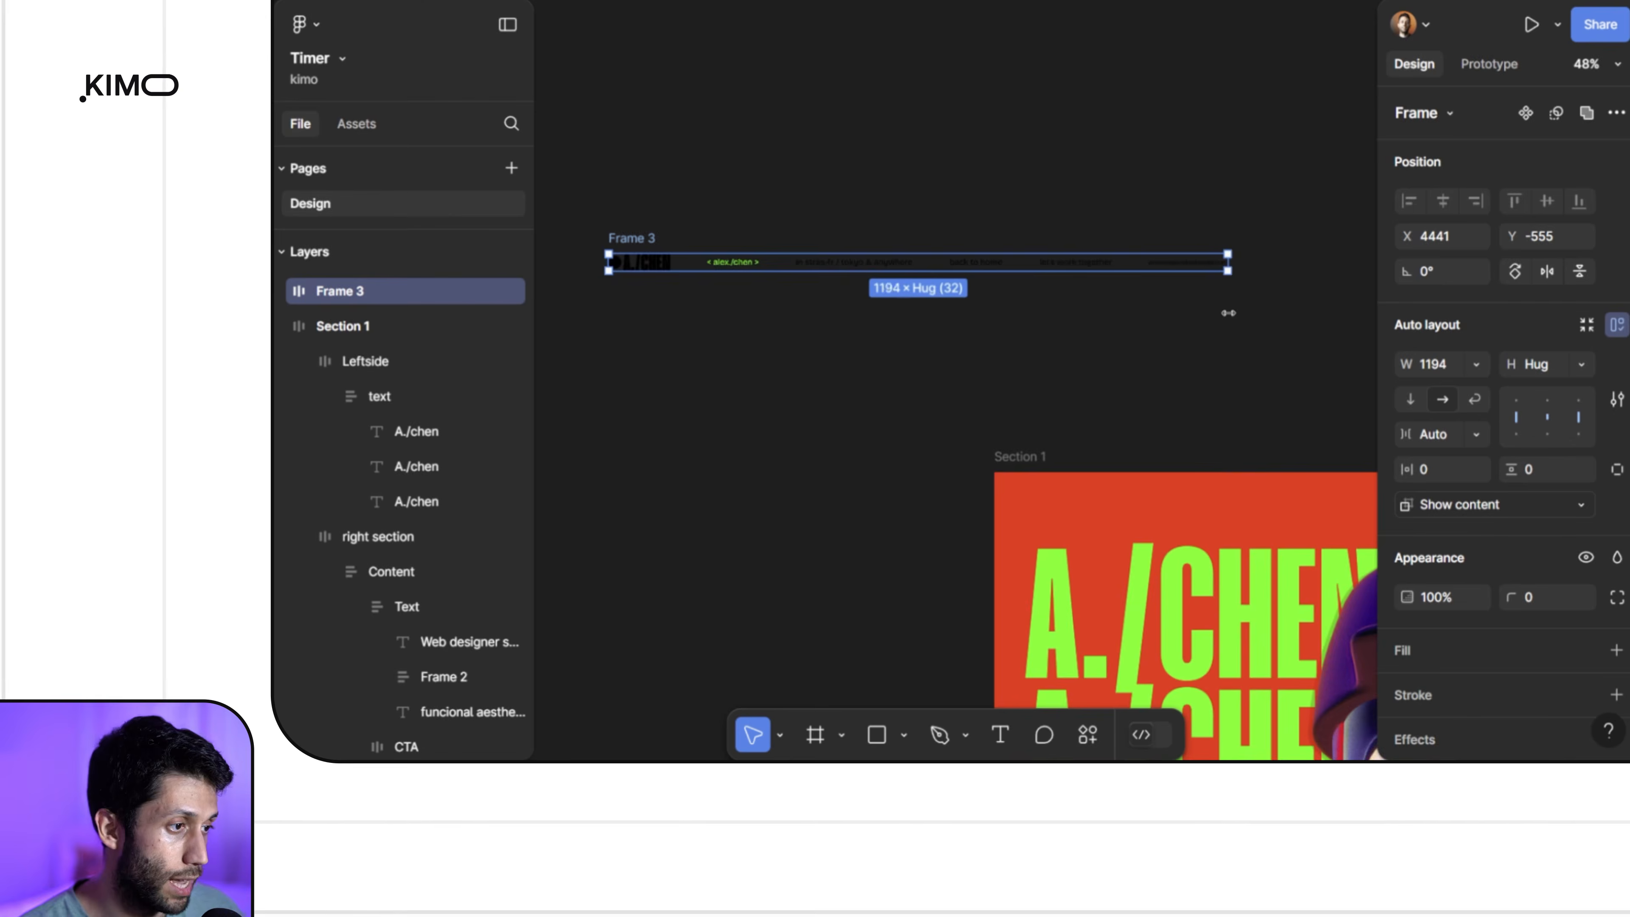
# Step: Wrap "let's work together" and the e-mail text in a vertical auto layout frame and tighten the gap between them
pyautogui.scroll(3, 1059, 276)
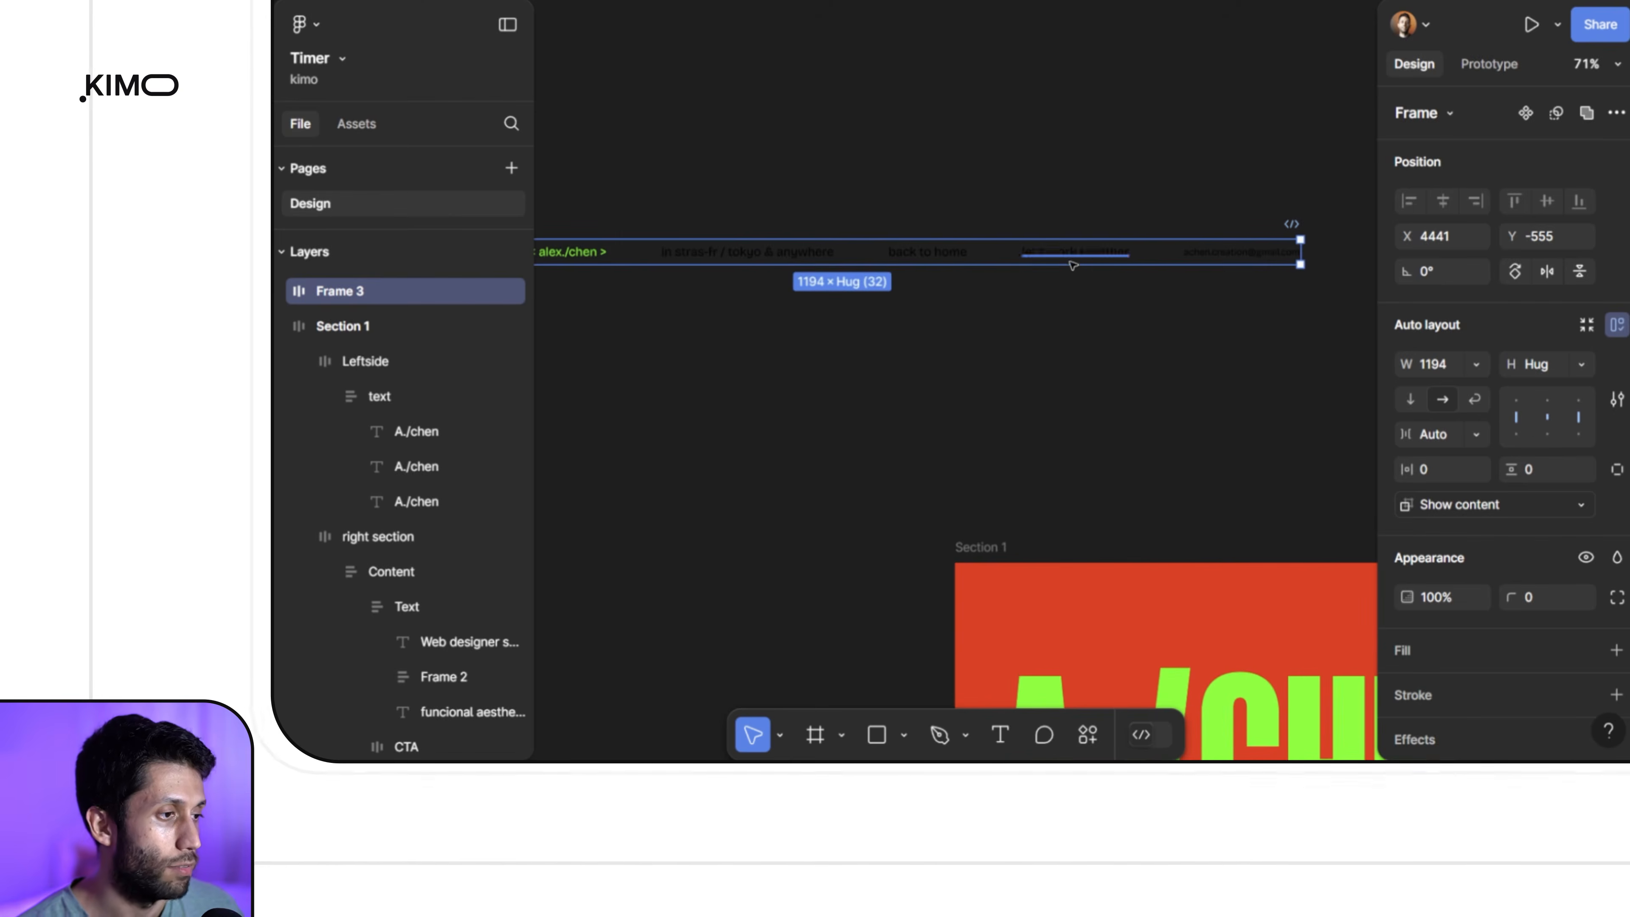
pyautogui.doubleClick(1074, 256)
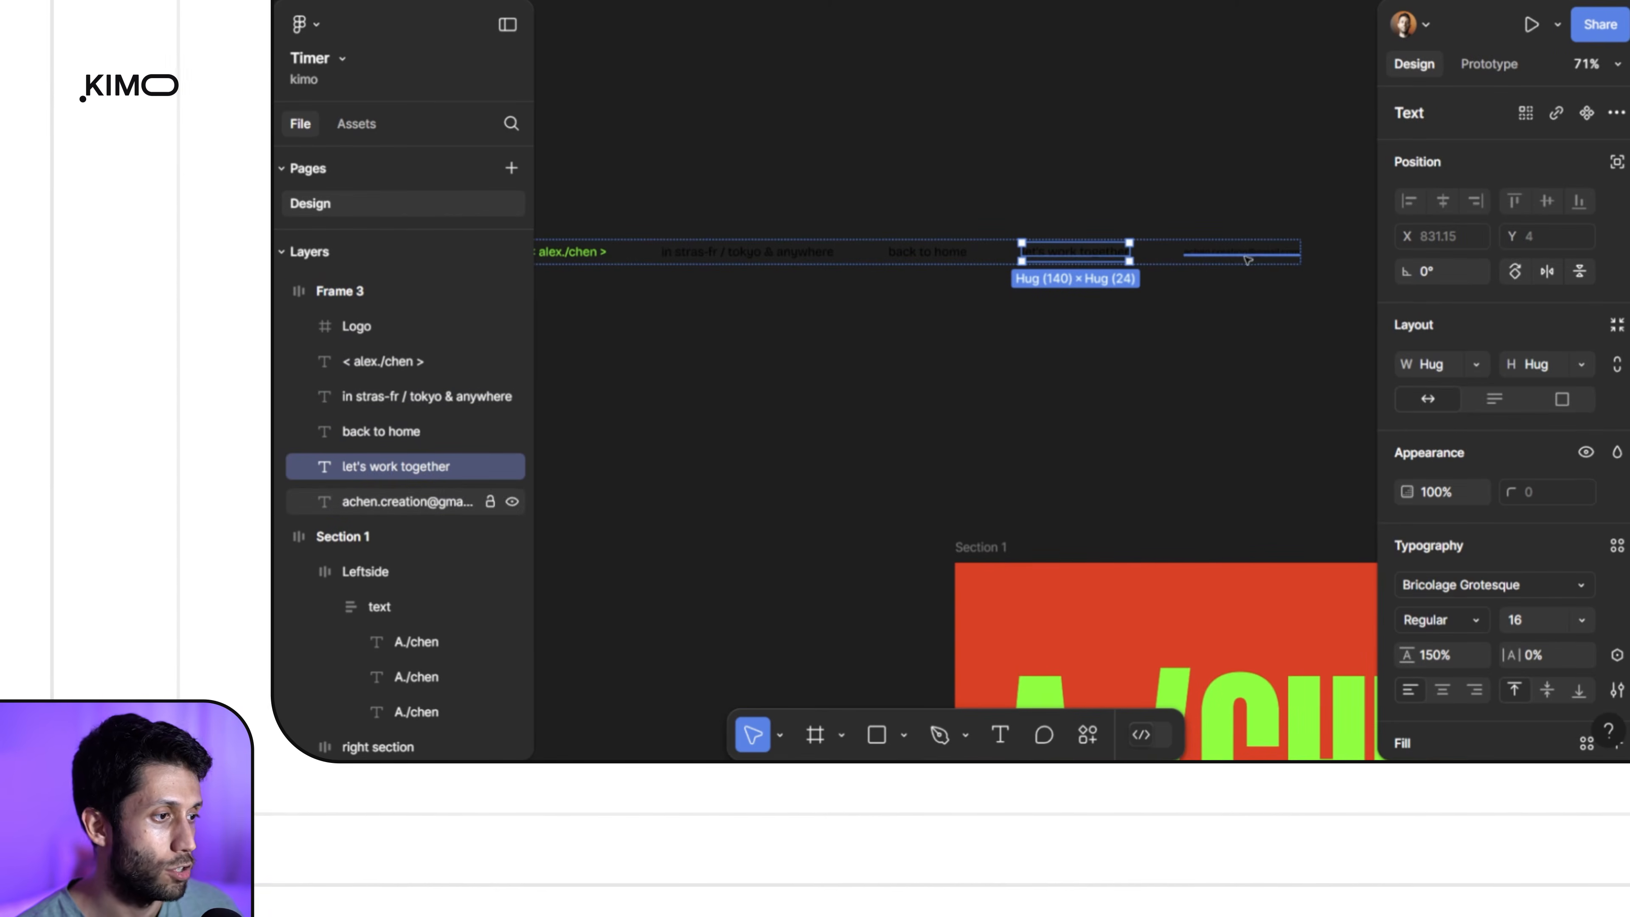
pyautogui.keyDown('shift'); pyautogui.click(1223, 255); pyautogui.keyUp('shift')
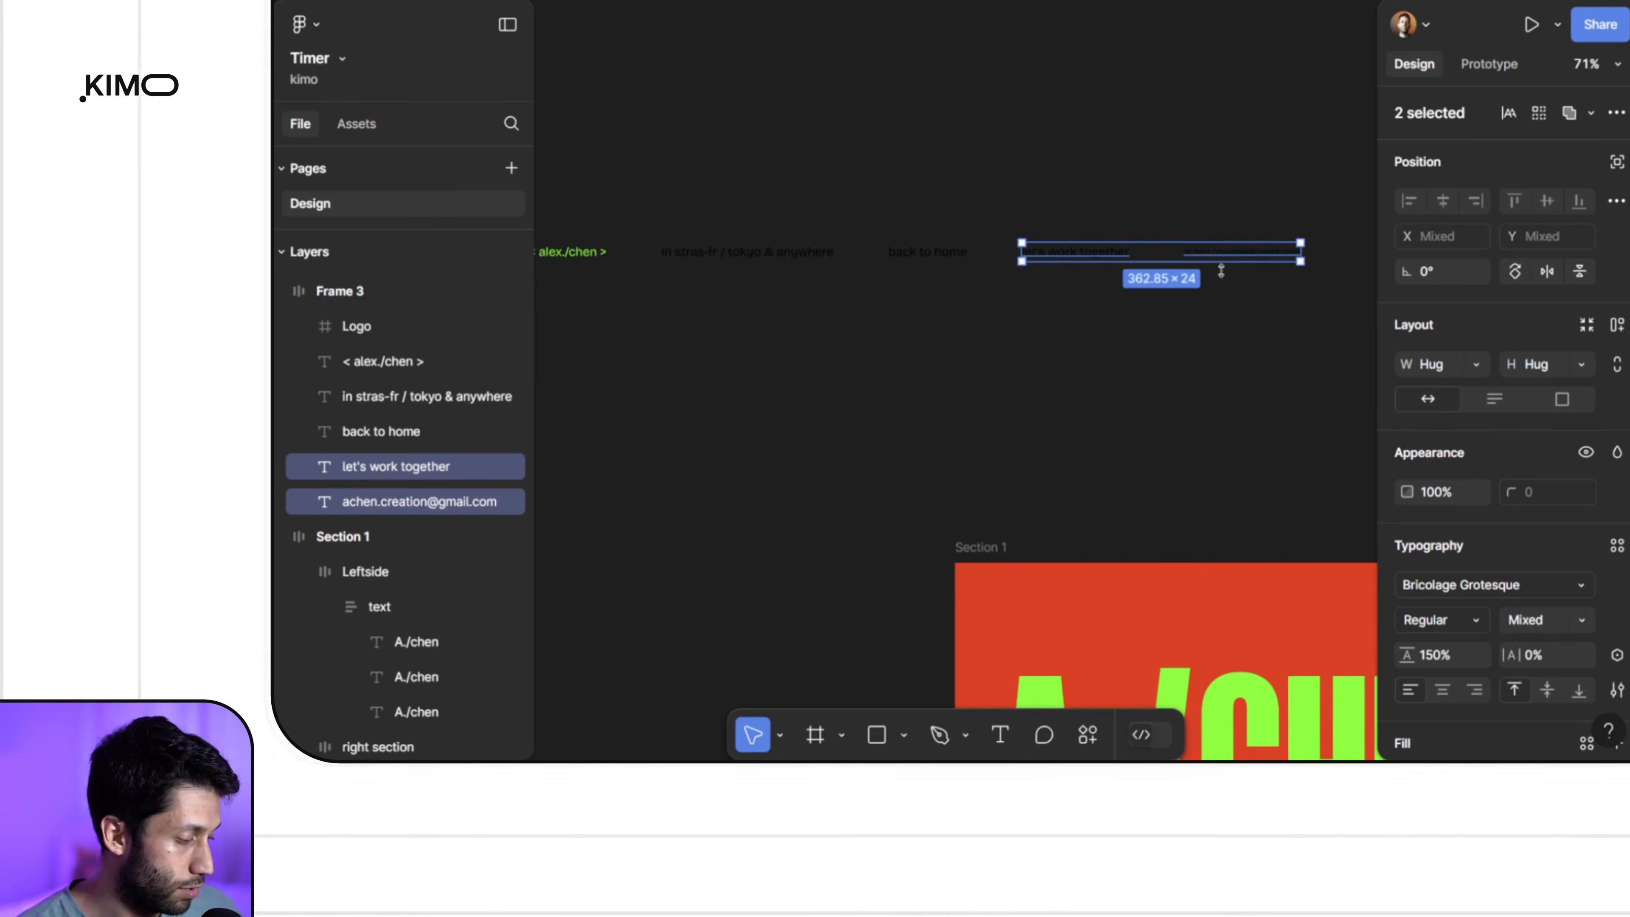
pyautogui.hotkey('shift', 'a')
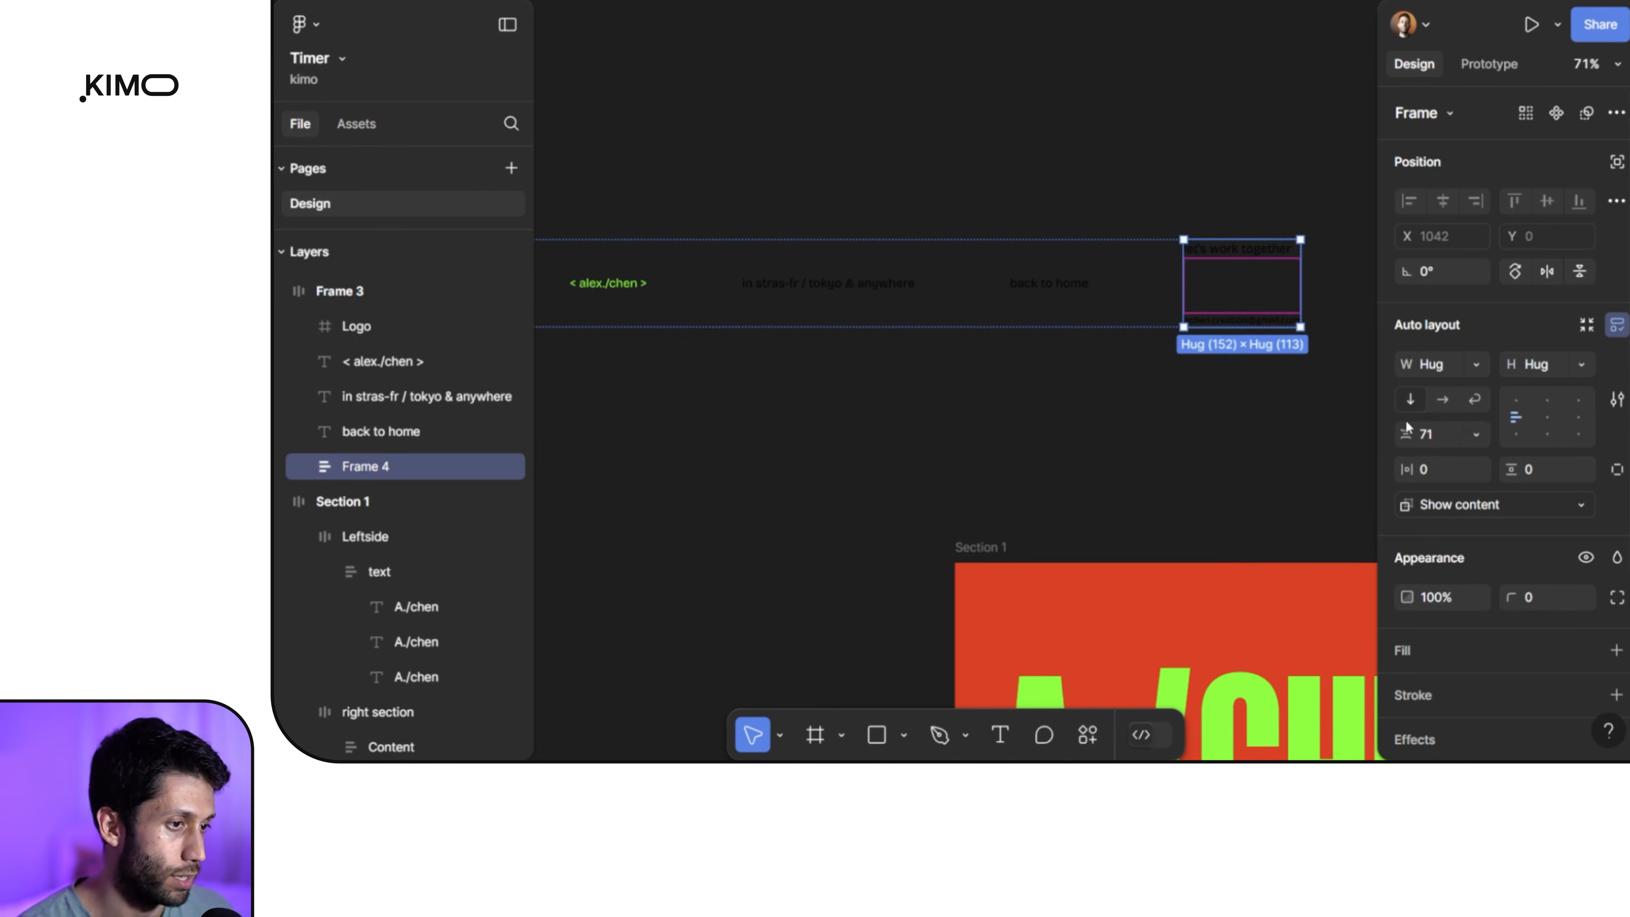
pyautogui.moveTo(1406, 434); pyautogui.dragTo(1263, 383)
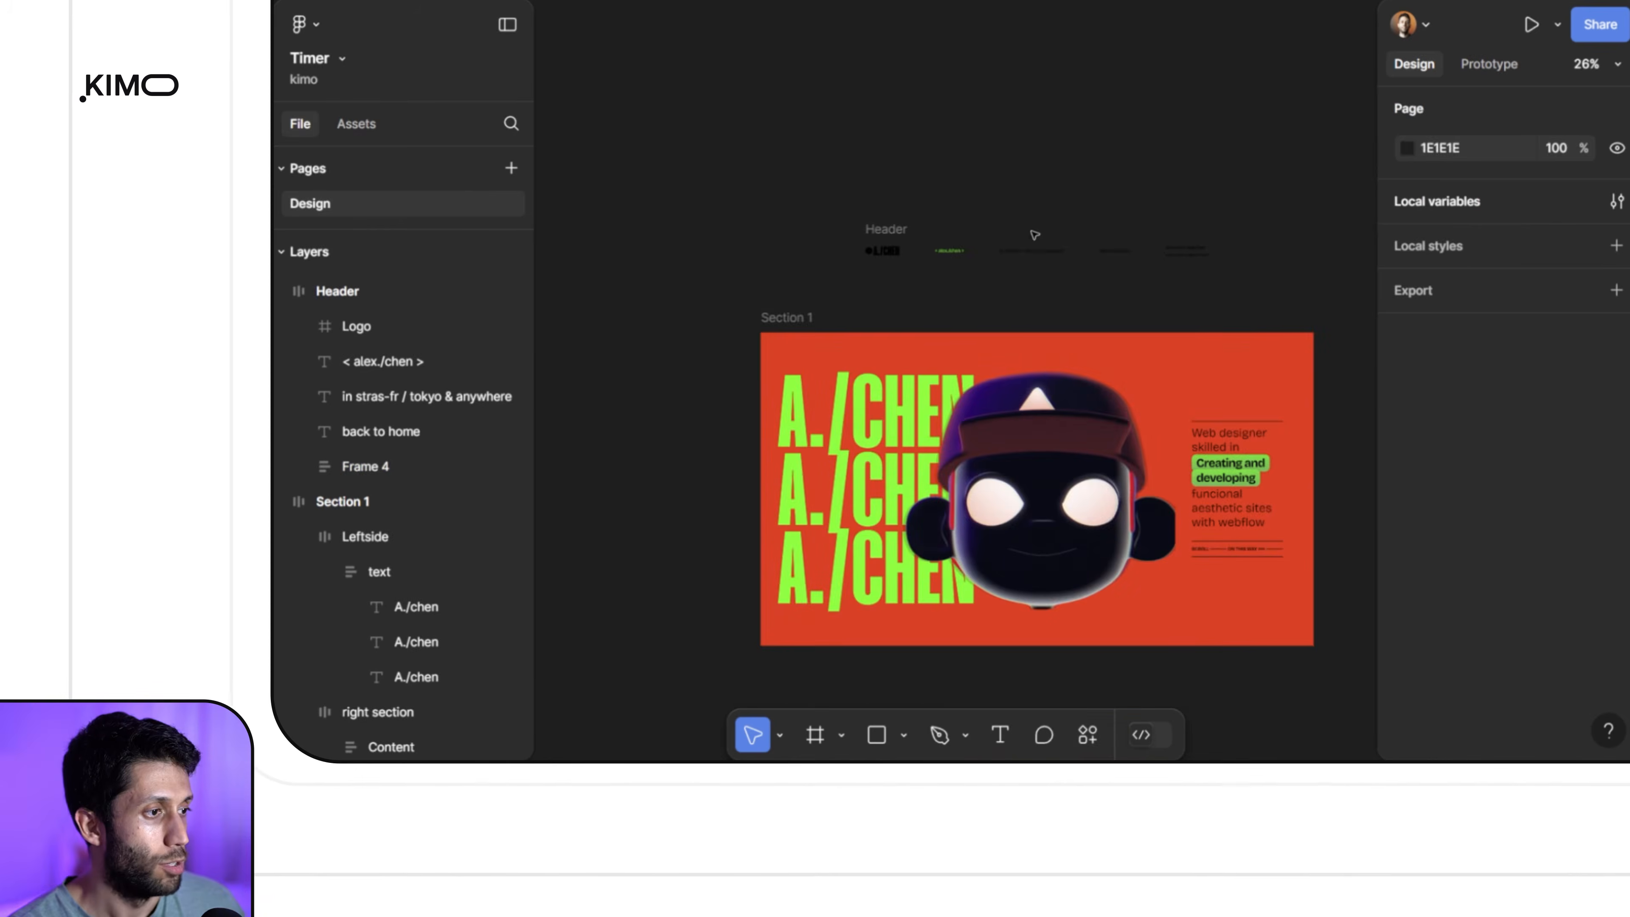
# Step: Copy the Header frame and paste it into Section 1
pyautogui.scroll(5, 1035, 235)
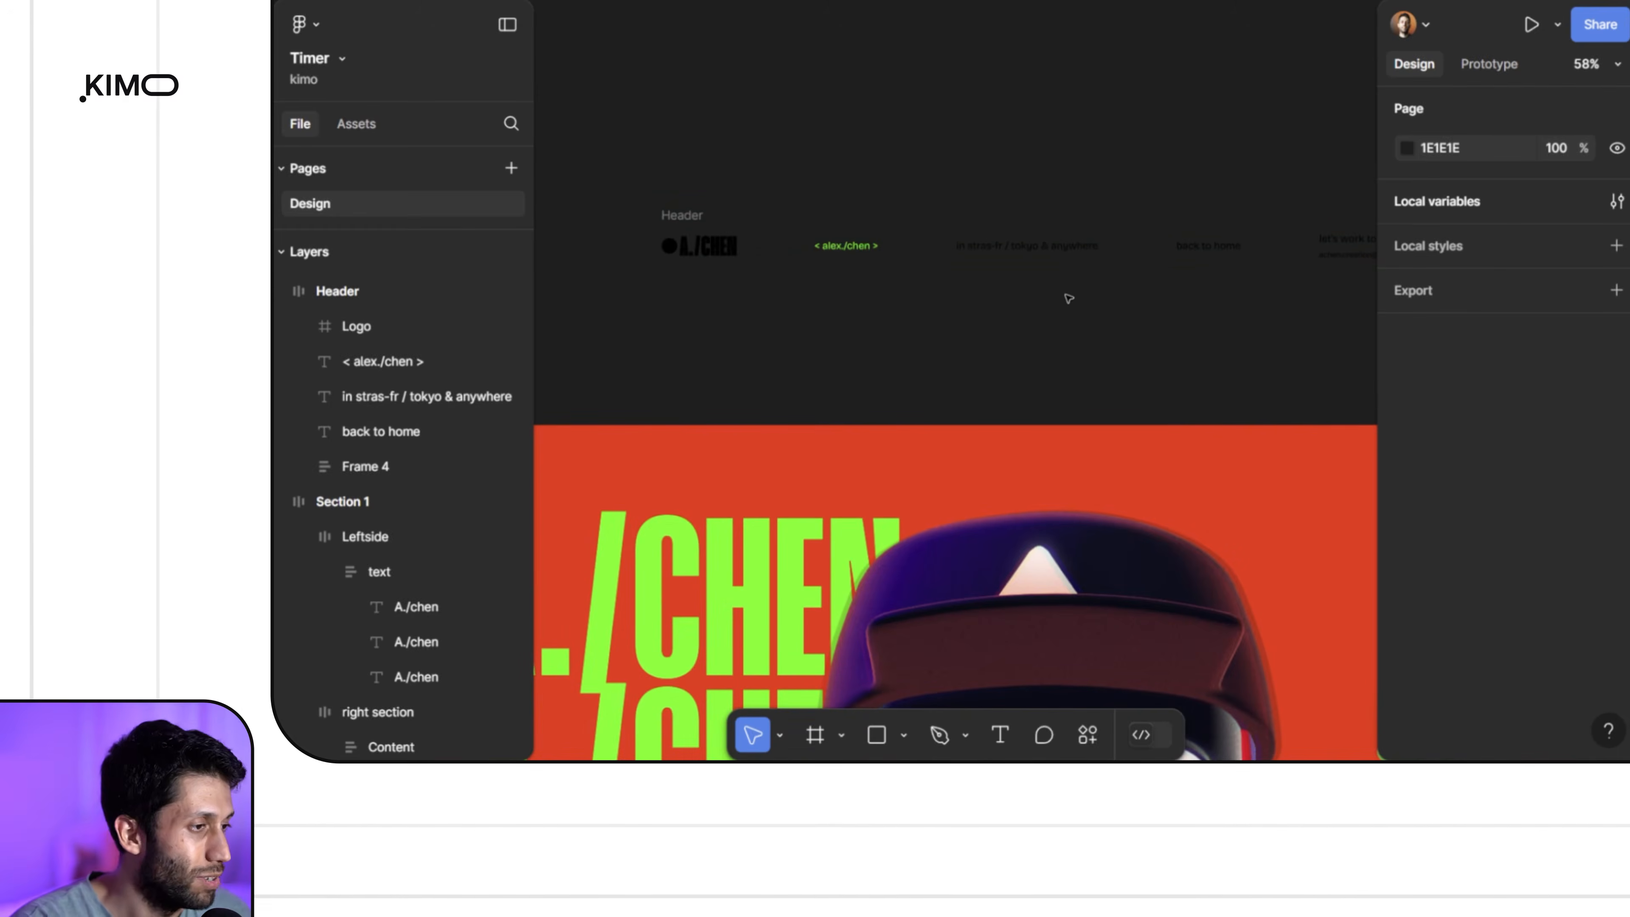
pyautogui.scroll(-3, 1052, 302)
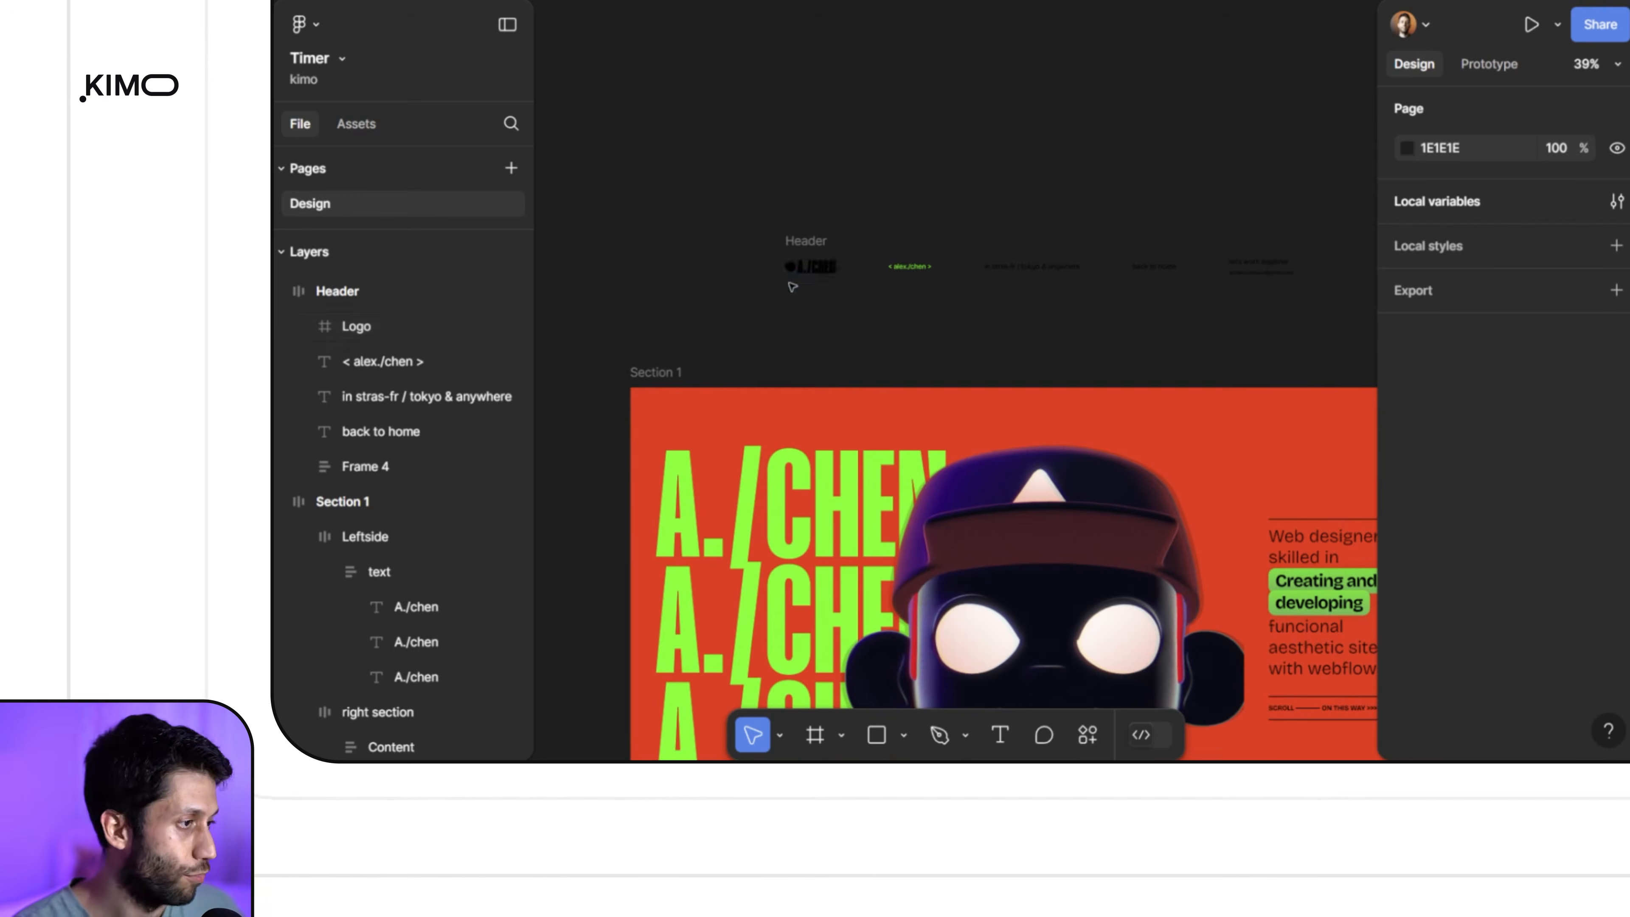
pyautogui.click(806, 243)
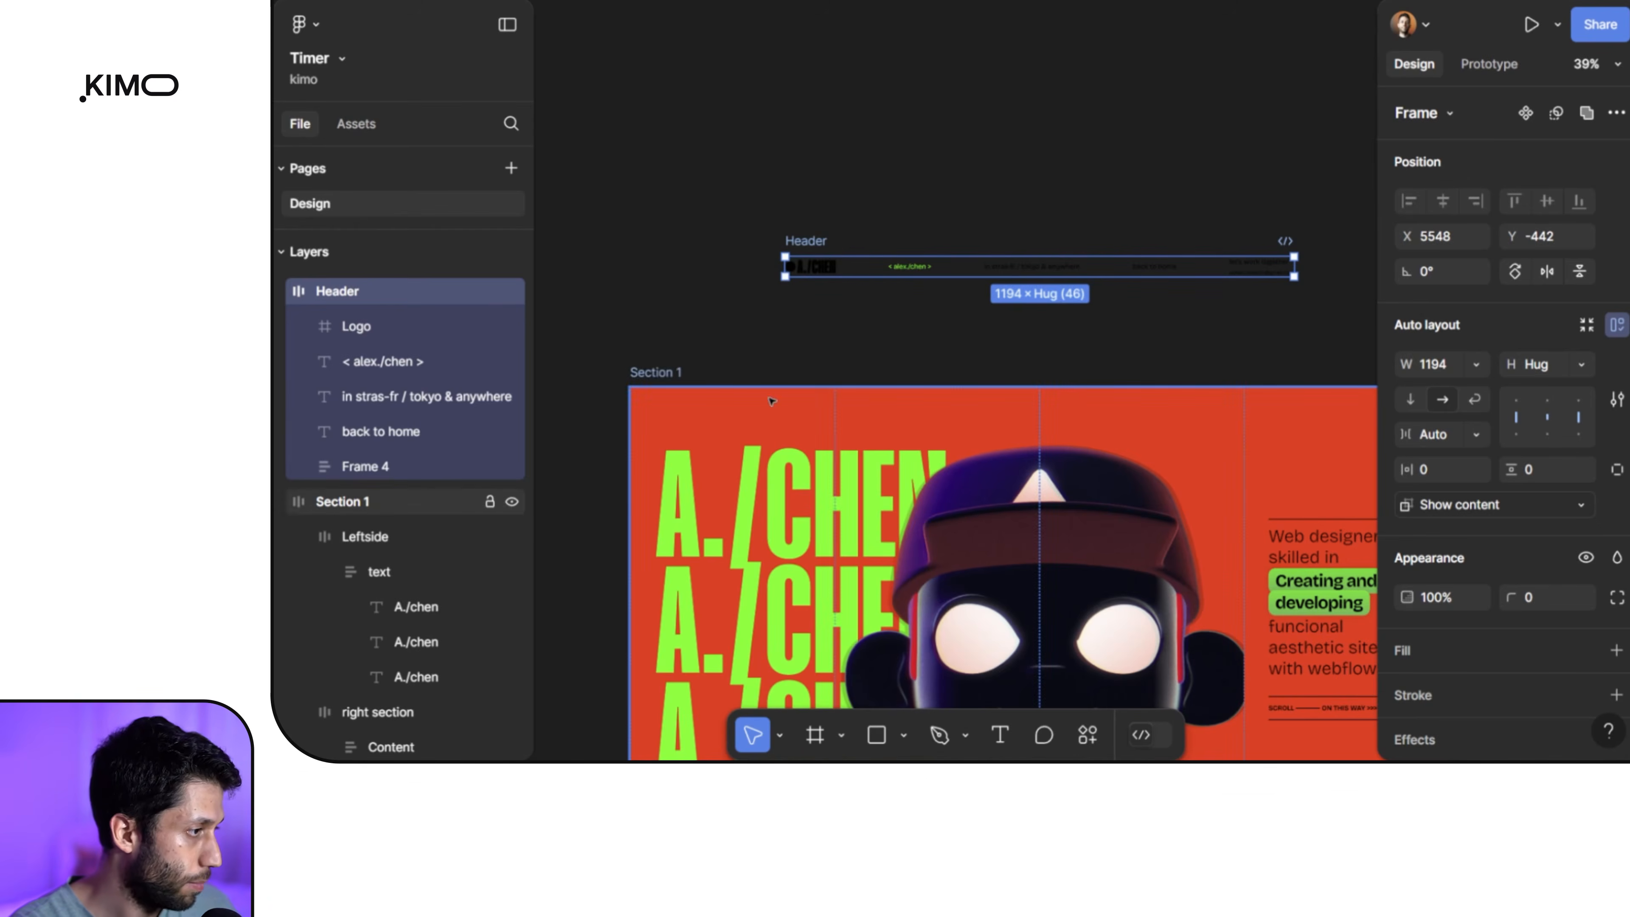
pyautogui.click(656, 372)
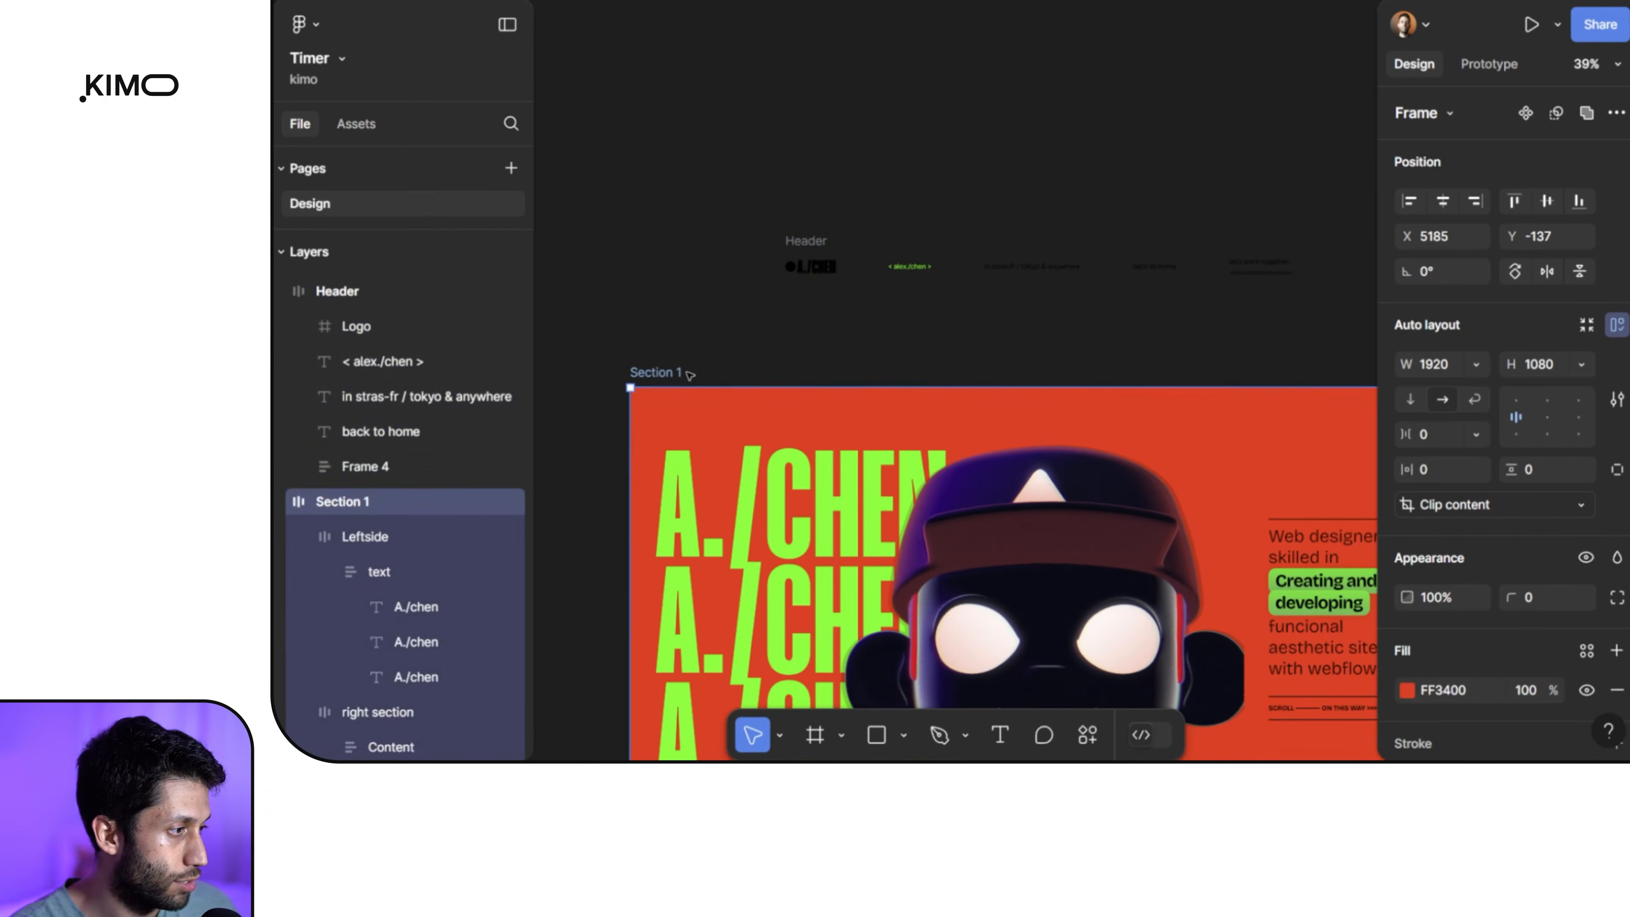
pyautogui.scroll(-5, 691, 377)
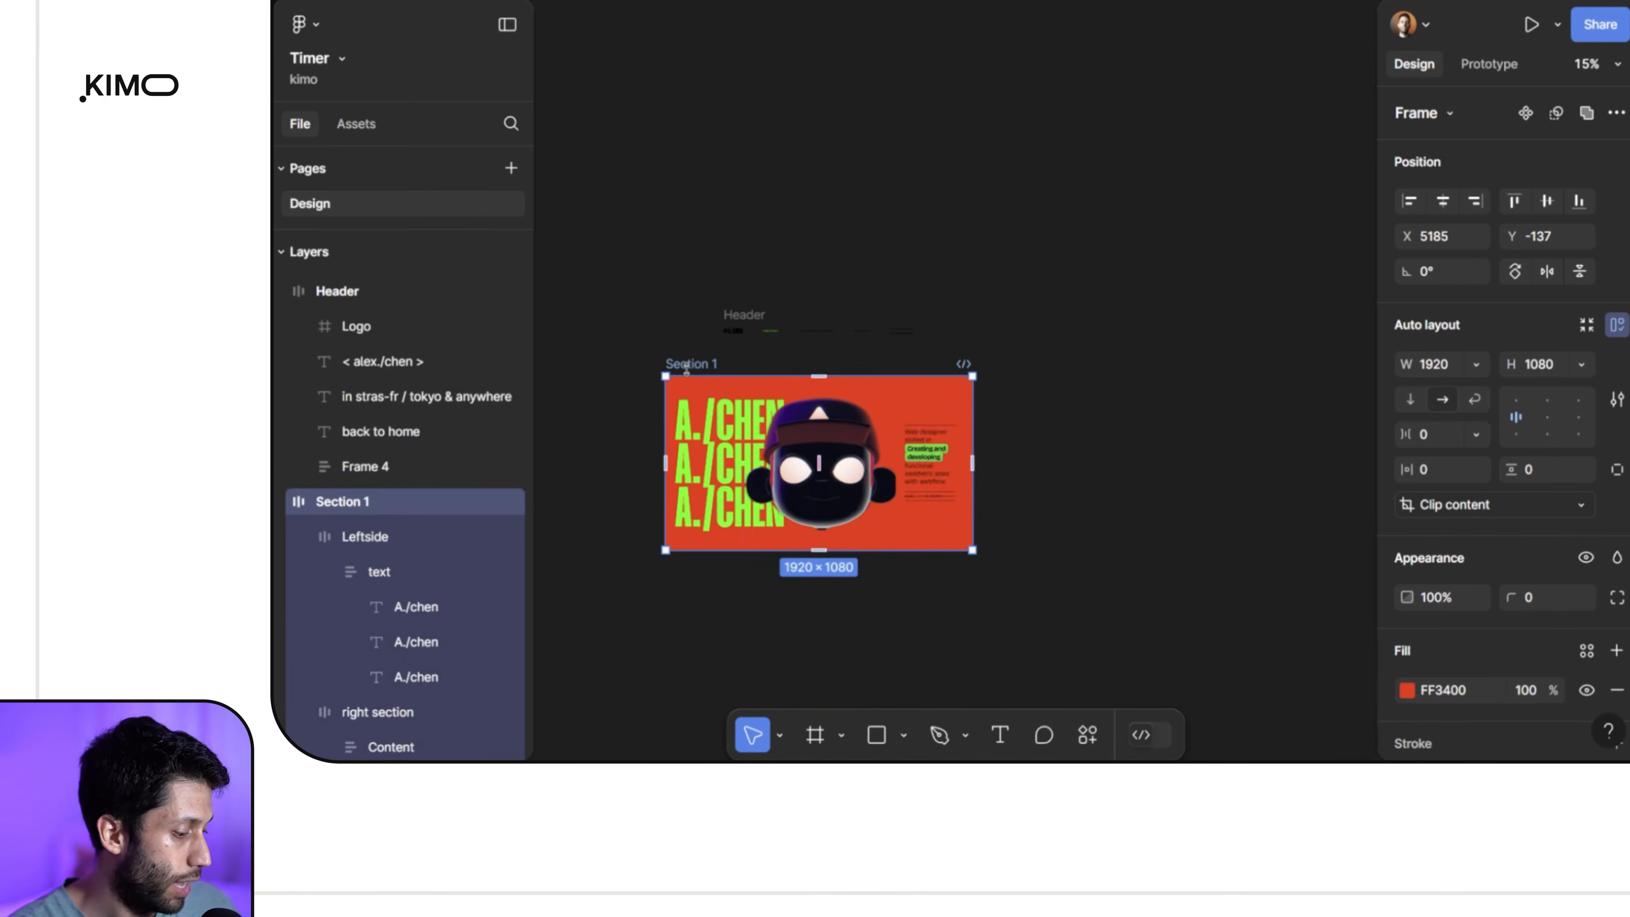
pyautogui.hotkey('ctrl', 'v')
# Step: Give the pasted header an absolute position, place it along the hero's upper edge at X 75, Y 34, and widen it to 1770
pyautogui.scroll(5, 861, 486)
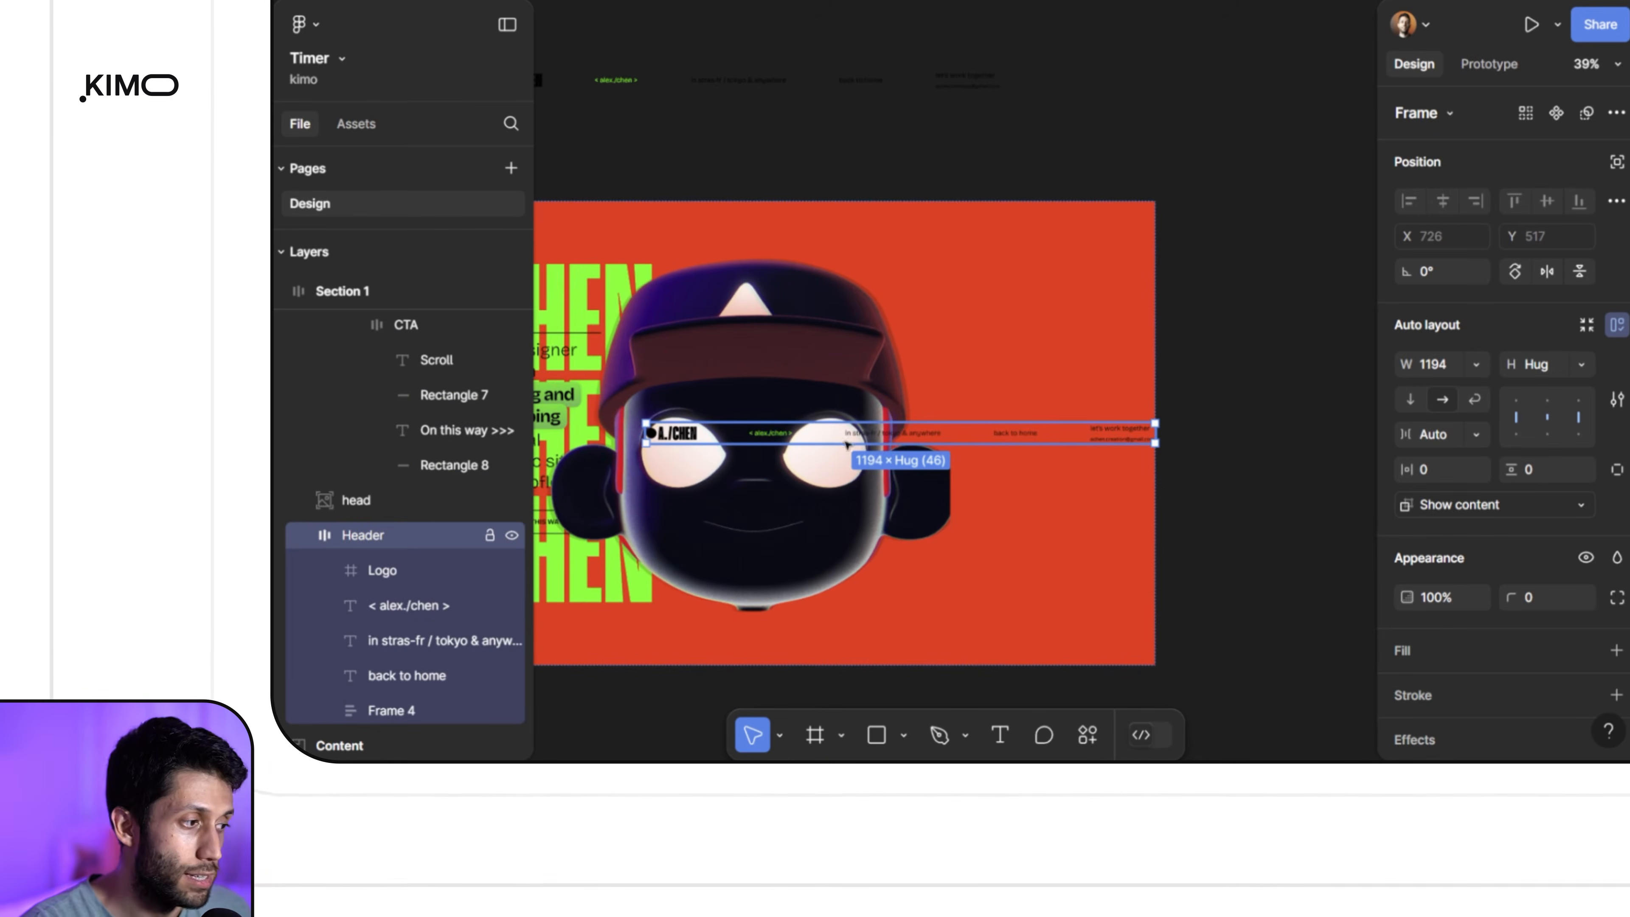
pyautogui.scroll(-3, 887, 444)
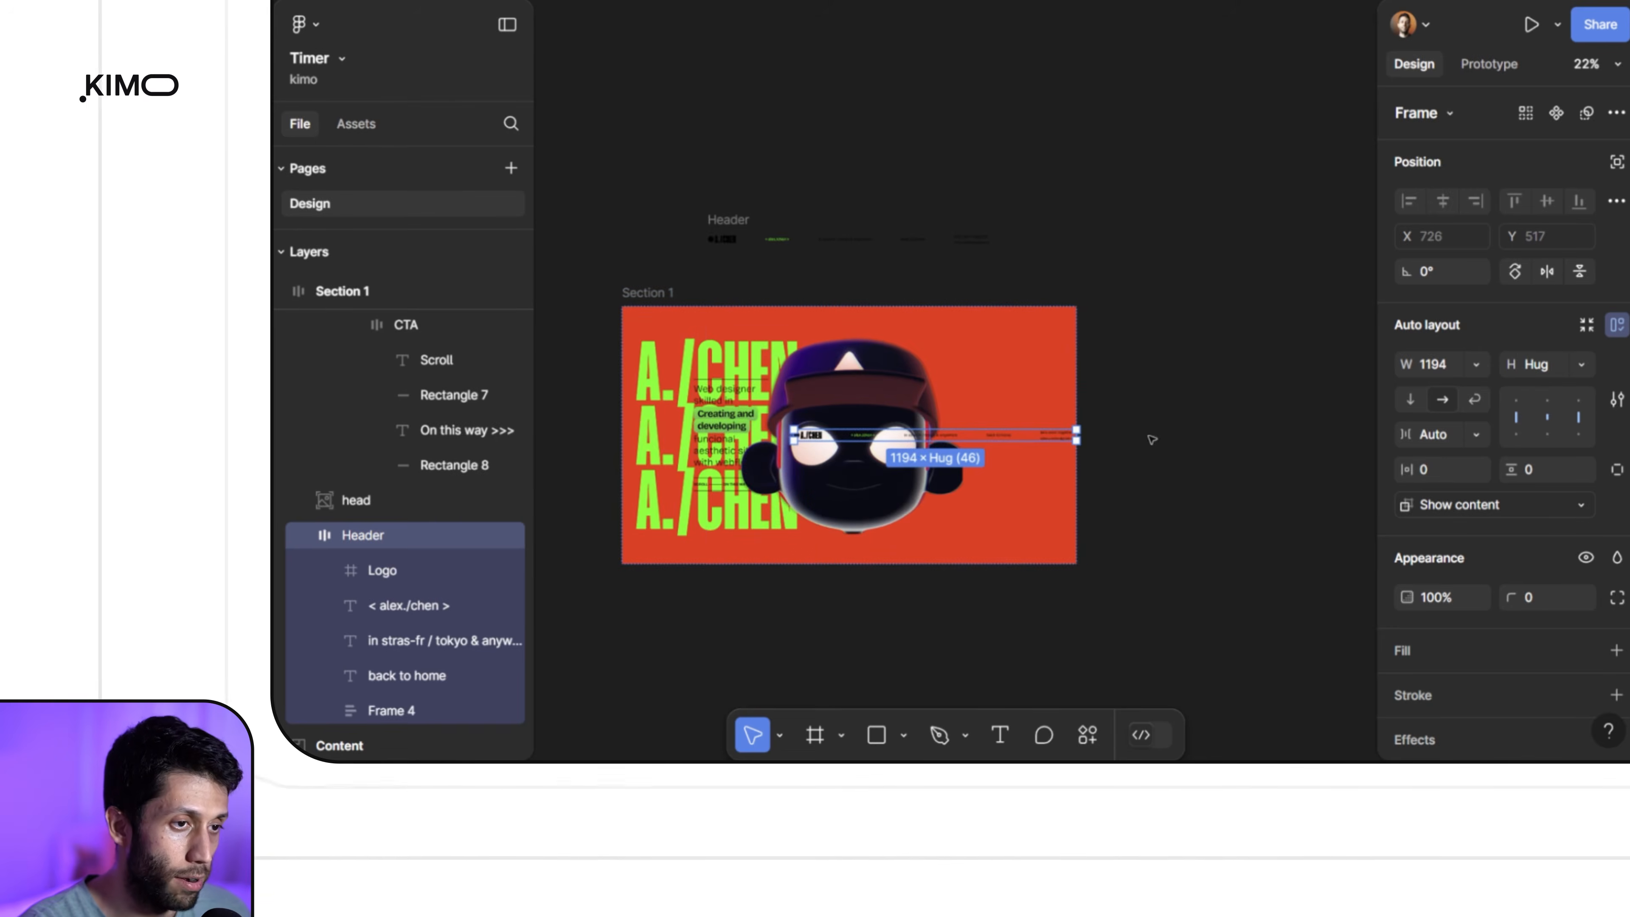
pyautogui.click(1617, 162)
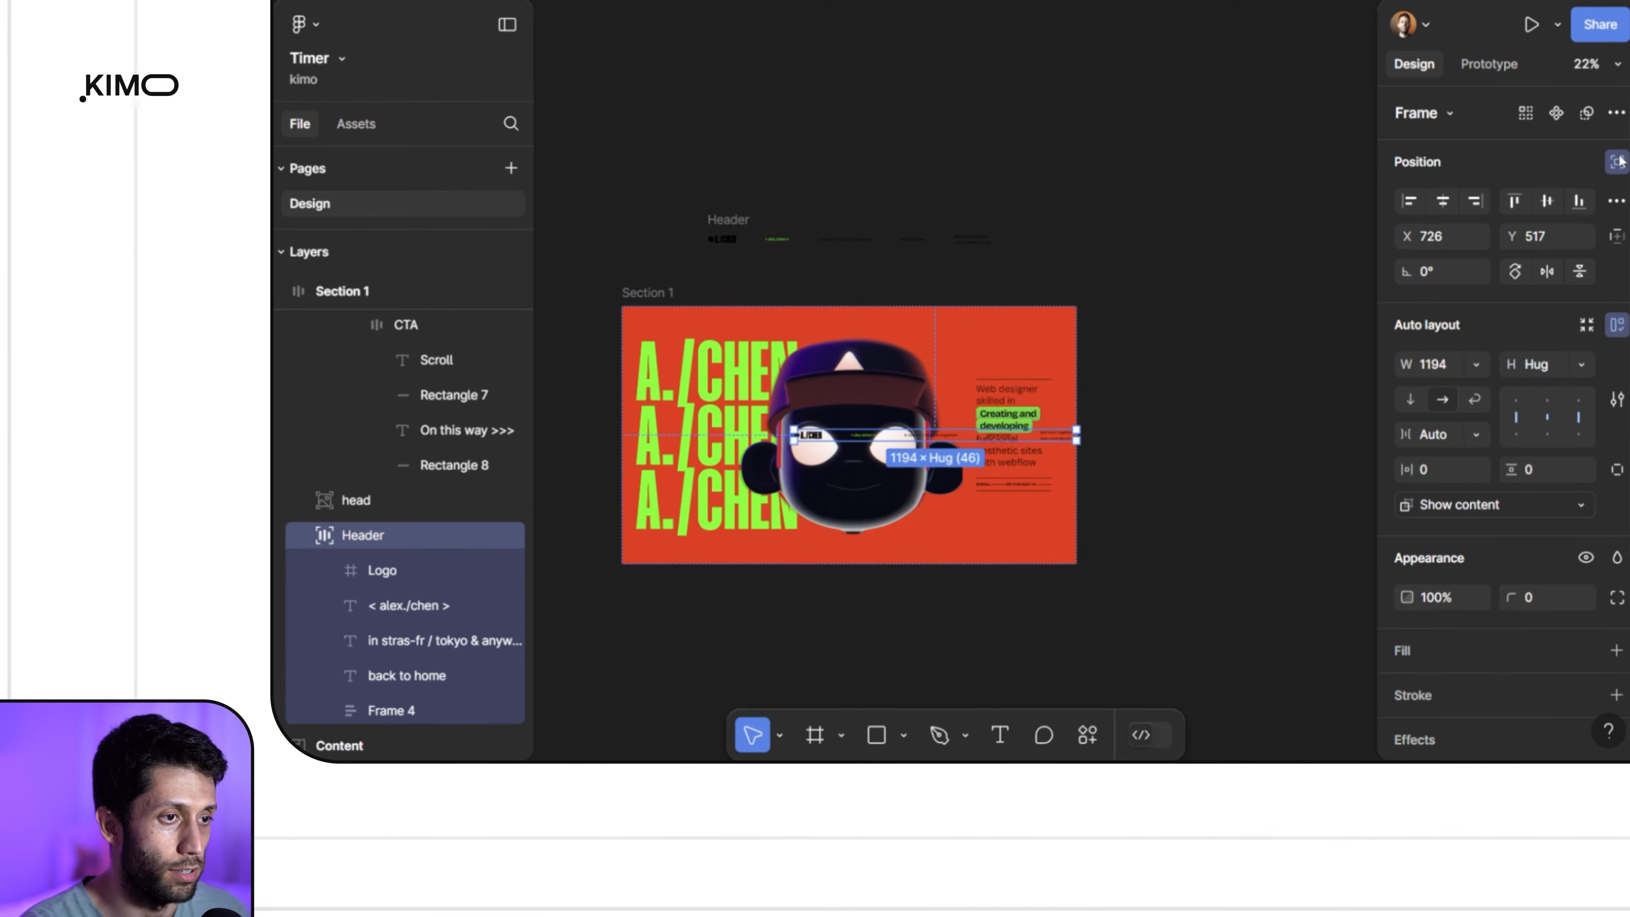
pyautogui.moveTo(960, 436); pyautogui.dragTo(909, 319)
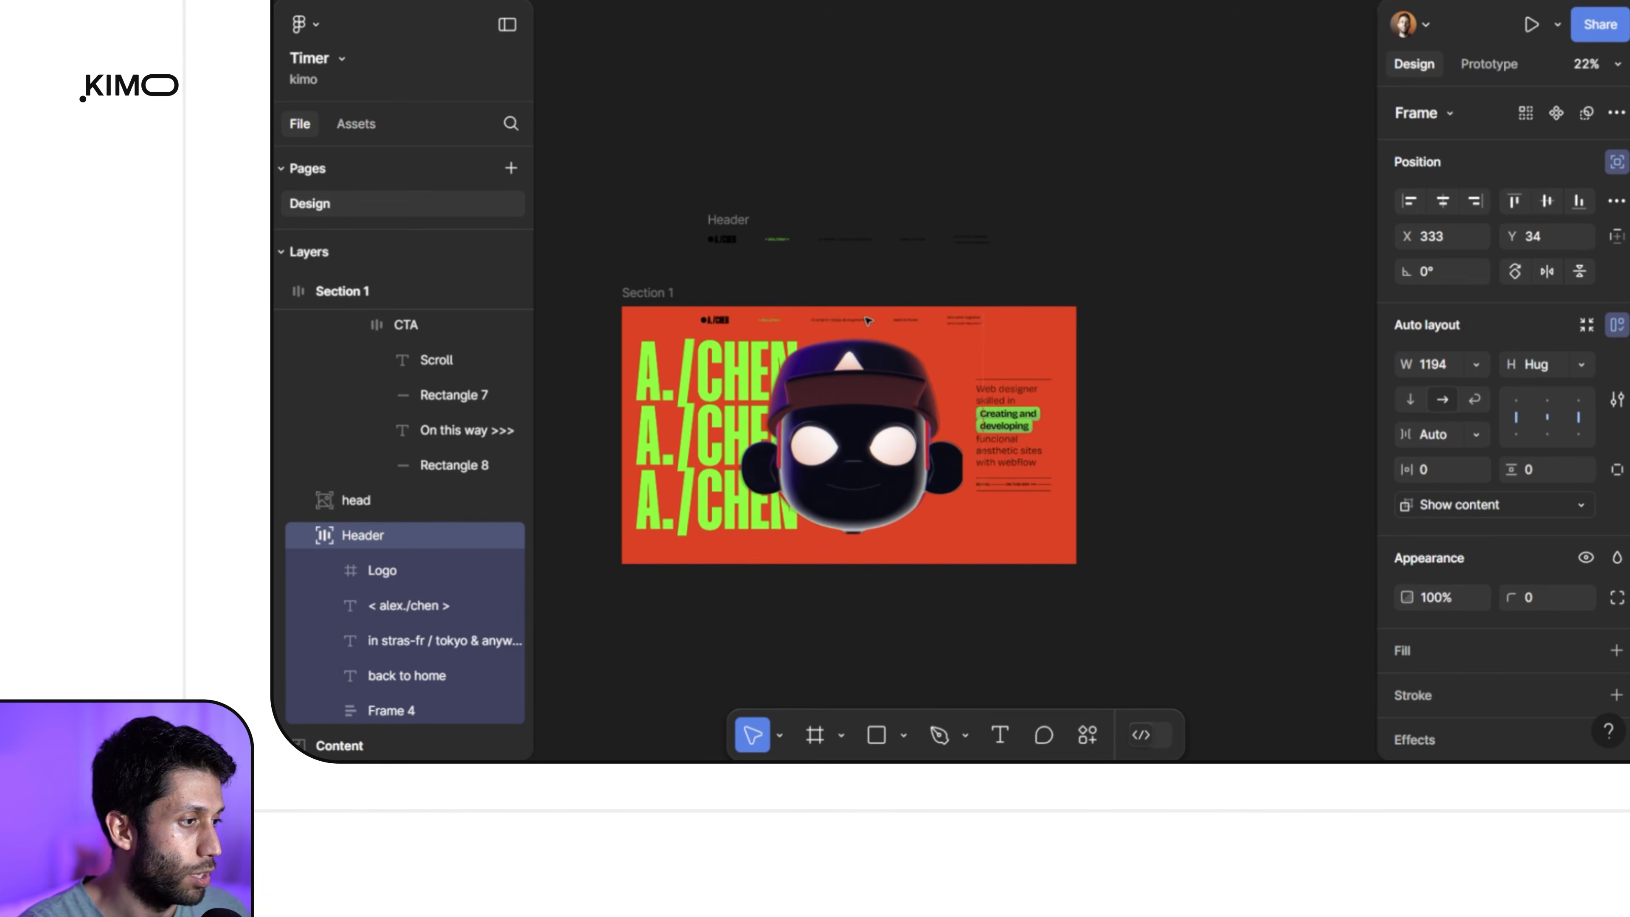
pyautogui.scroll(3, 981, 330)
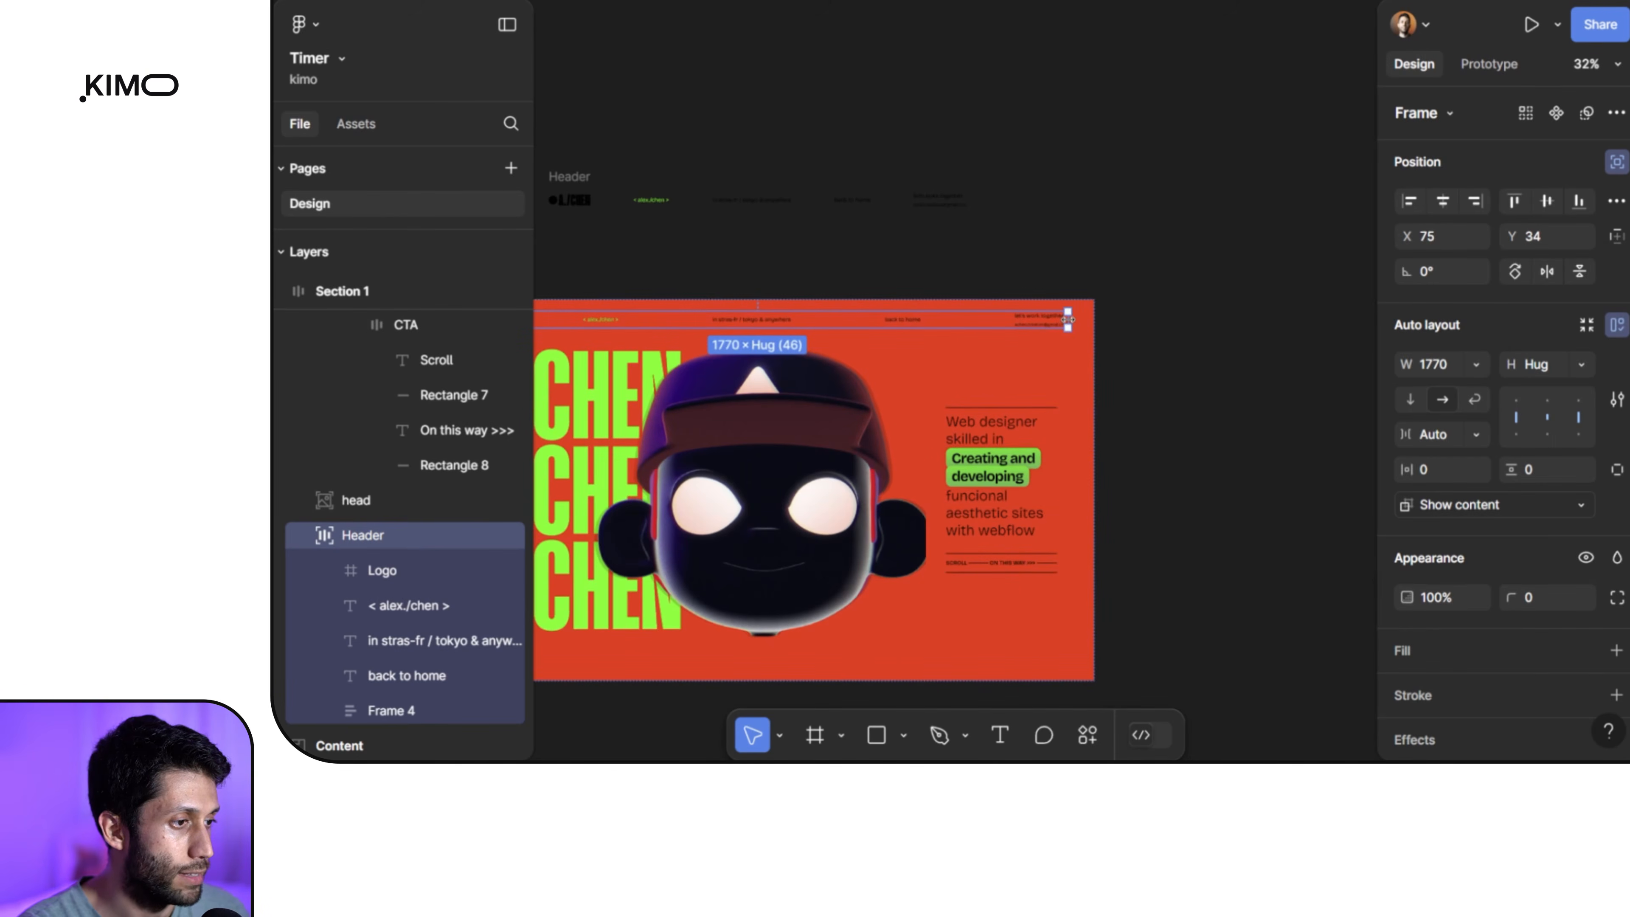
pyautogui.hscroll(-3, 1292, 226)
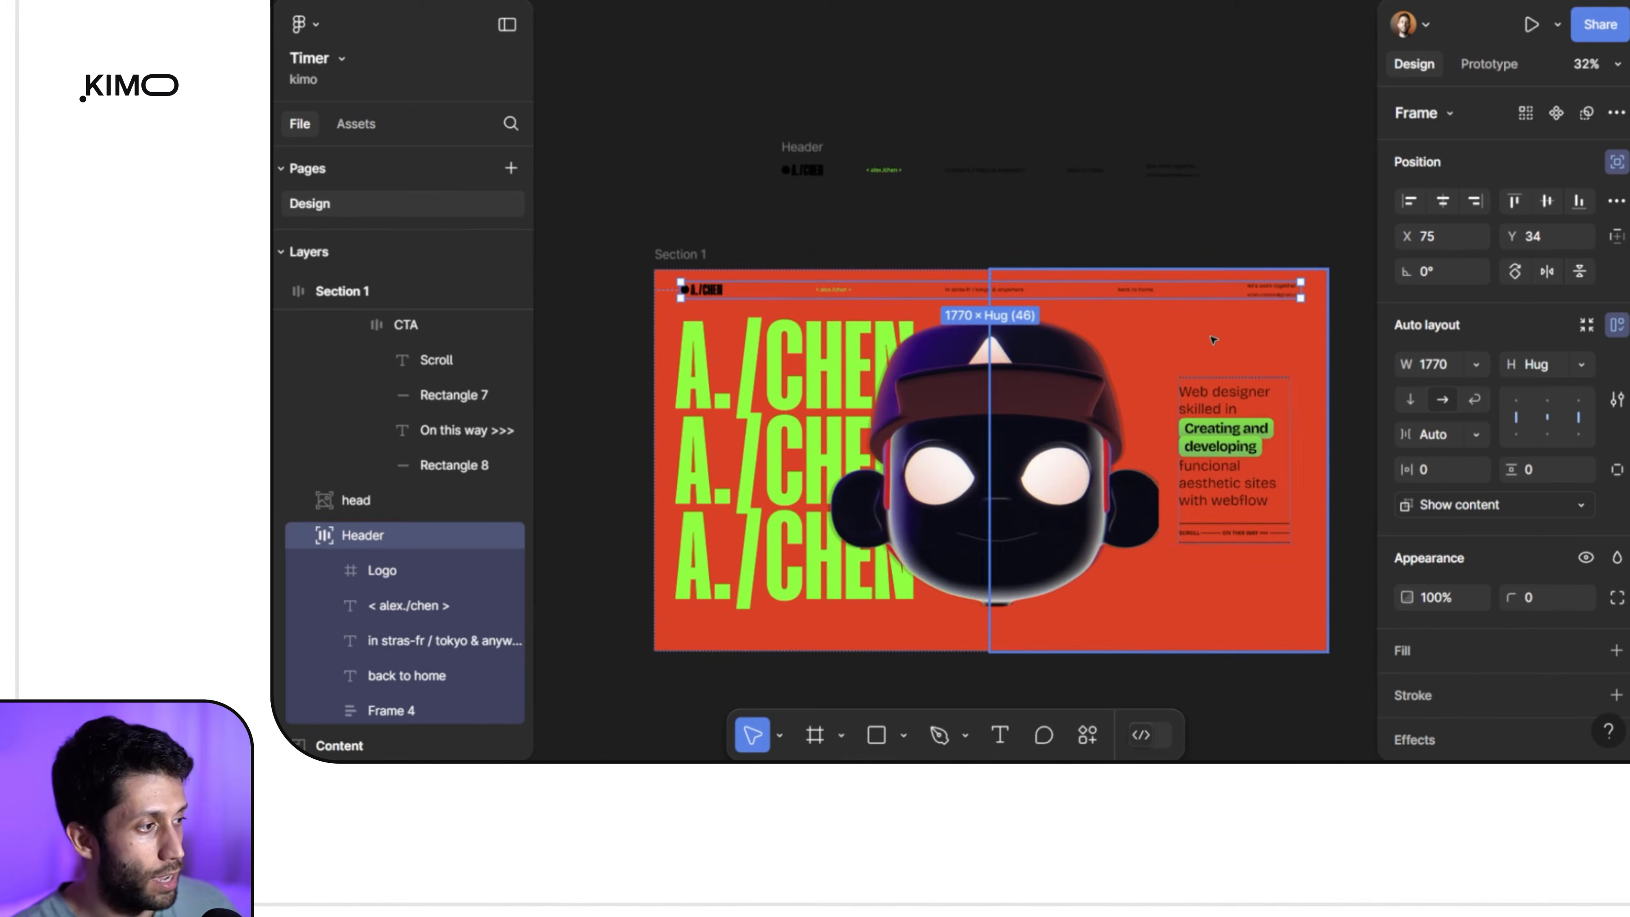
# Step: Set the height of the logo in the hero's header to 24
pyautogui.scroll(5, 770, 341)
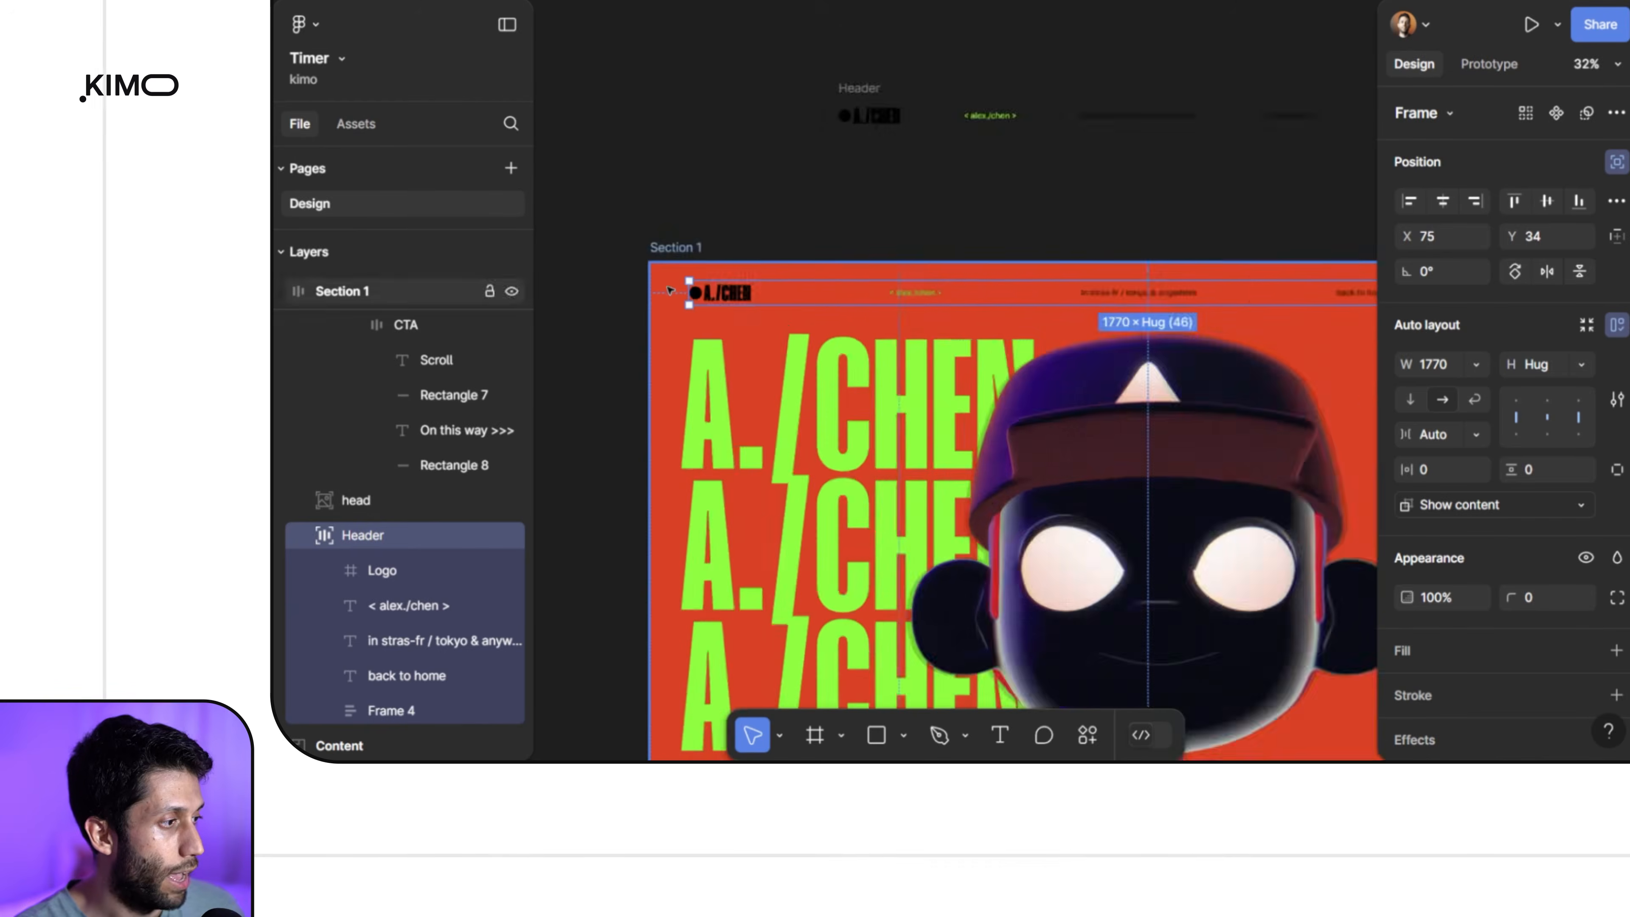
pyautogui.click(761, 305)
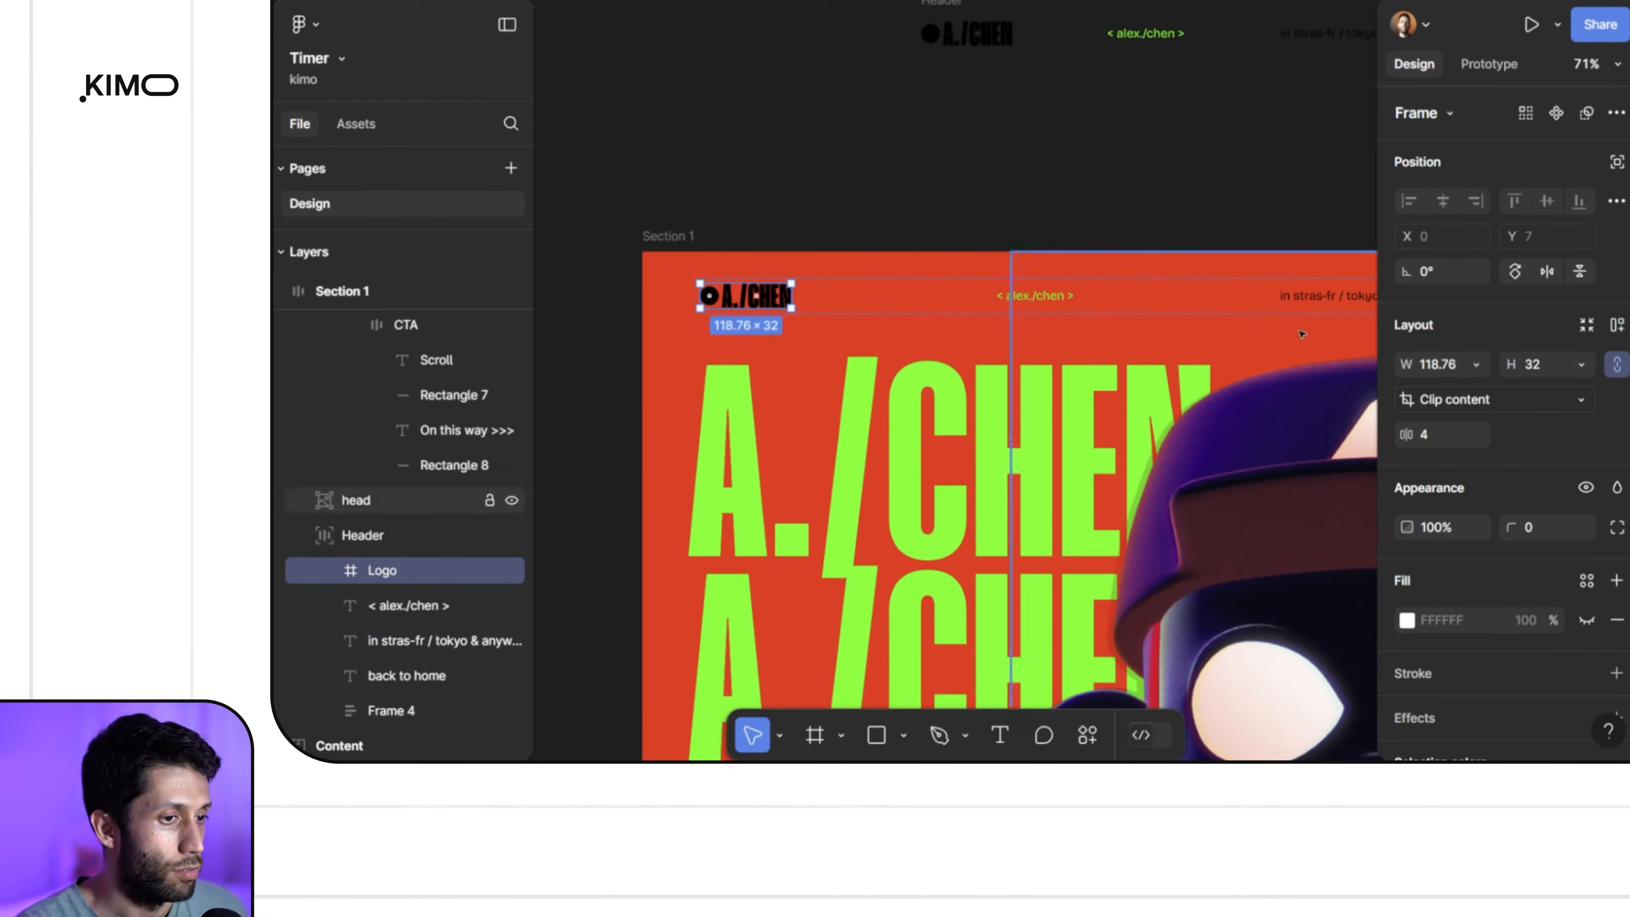
pyautogui.click(1540, 364)
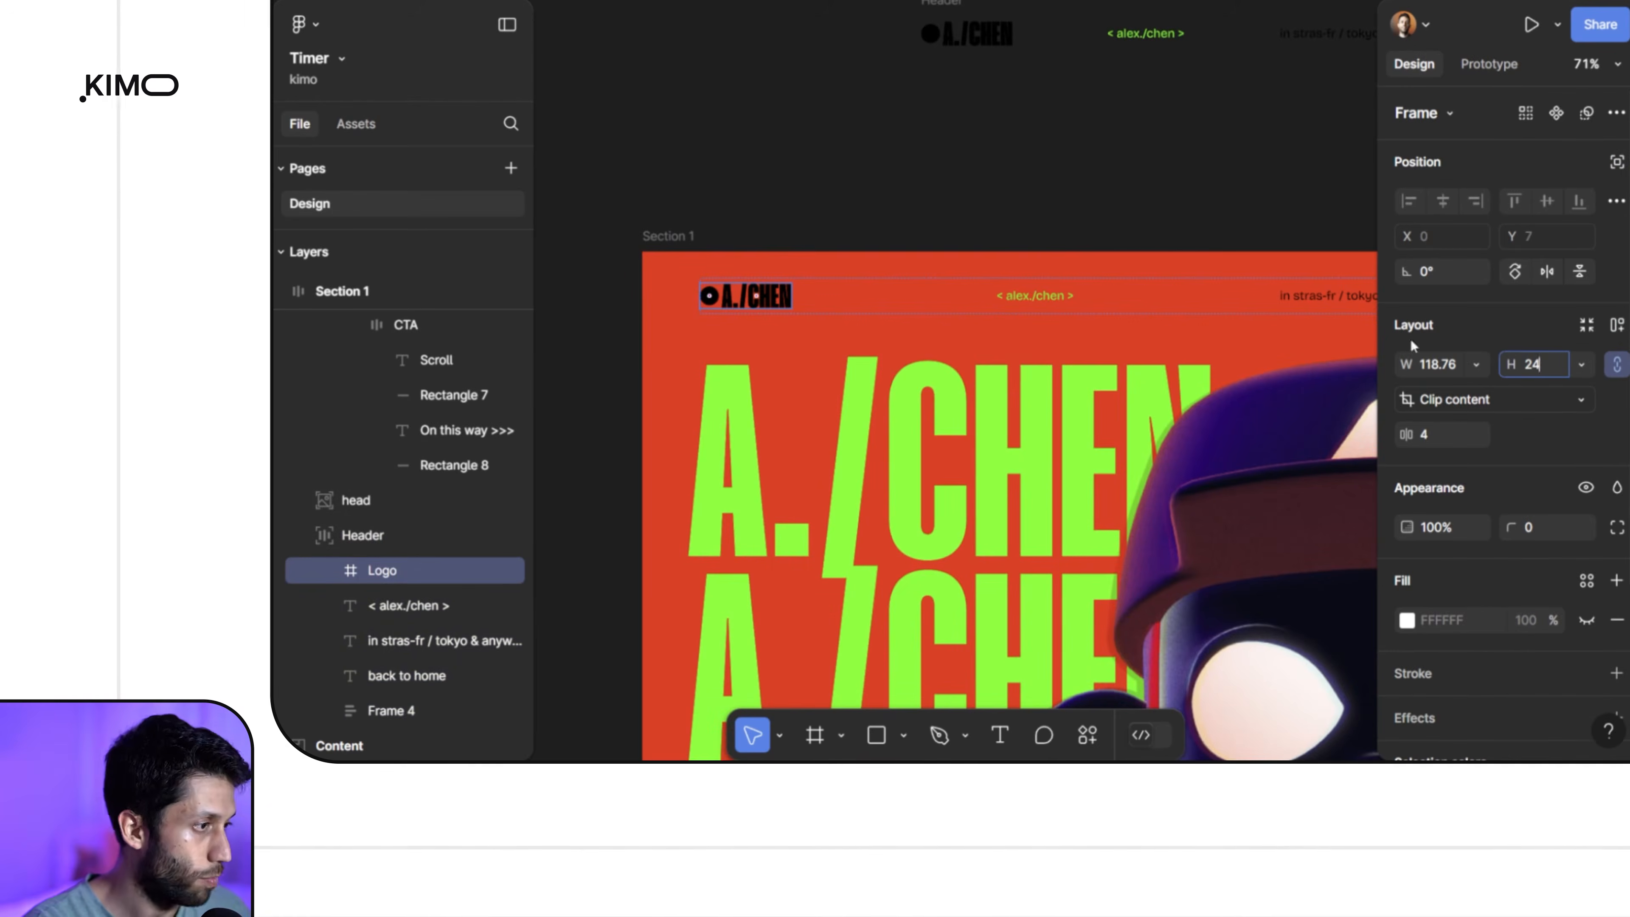
pyautogui.press('Return')
pyautogui.click(1072, 215)
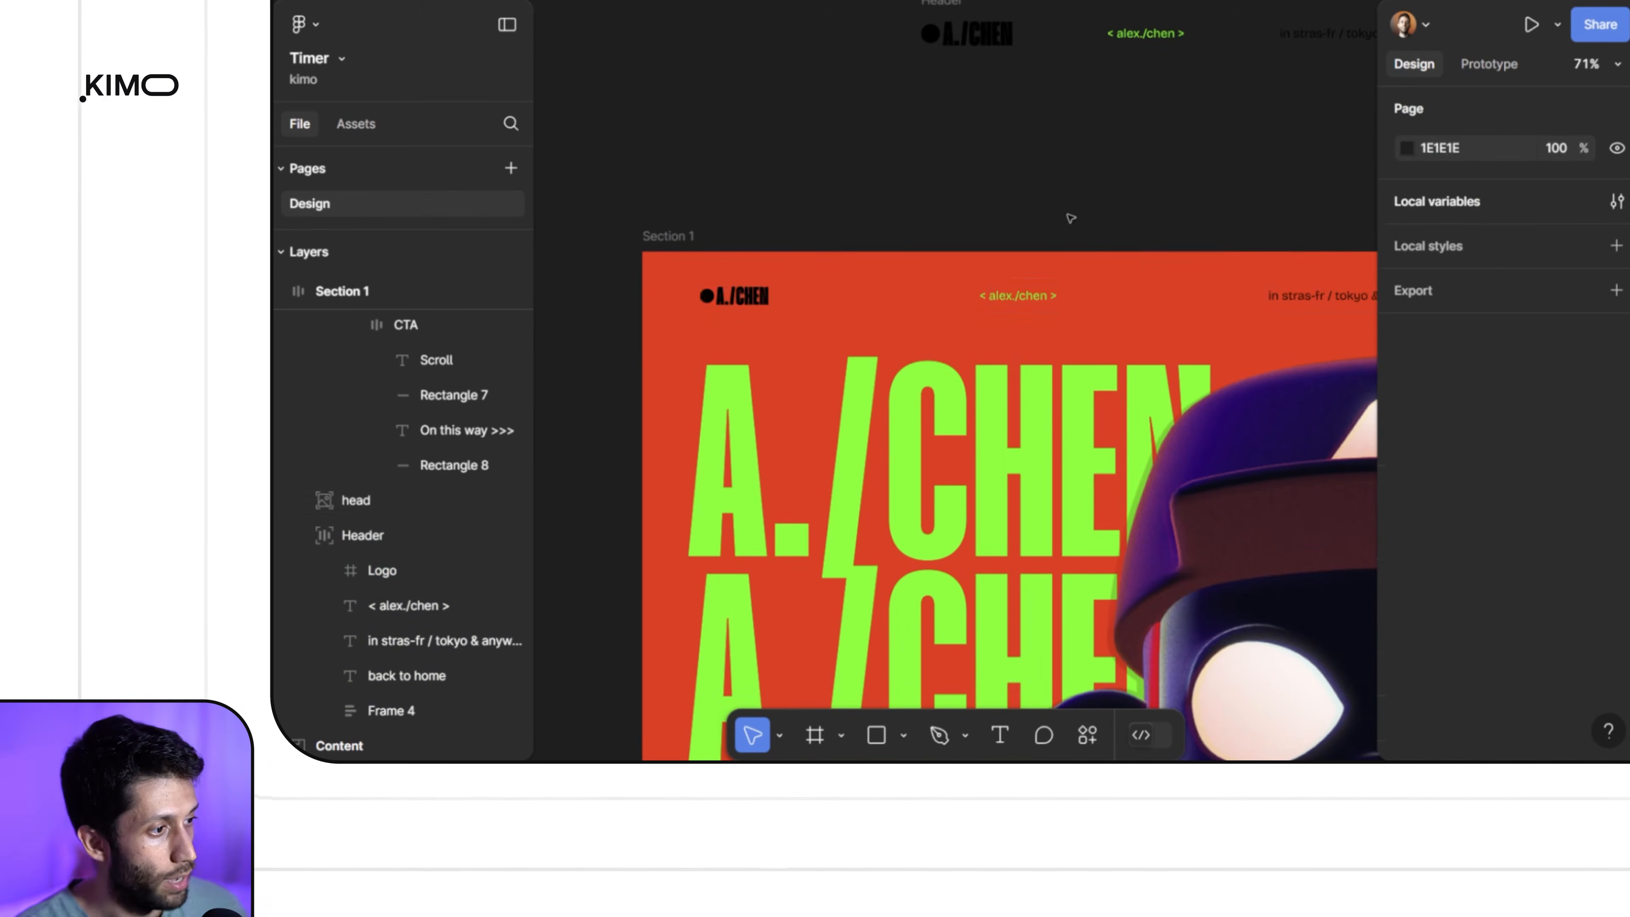
# Step: Copy the line at the end of the scroll CTA and paste it into the header after "in stras-fr / tokyo & anywhere"
pyautogui.scroll(-5, 1072, 215)
pyautogui.moveTo(1117, 190); pyautogui.dragTo(898, 194)
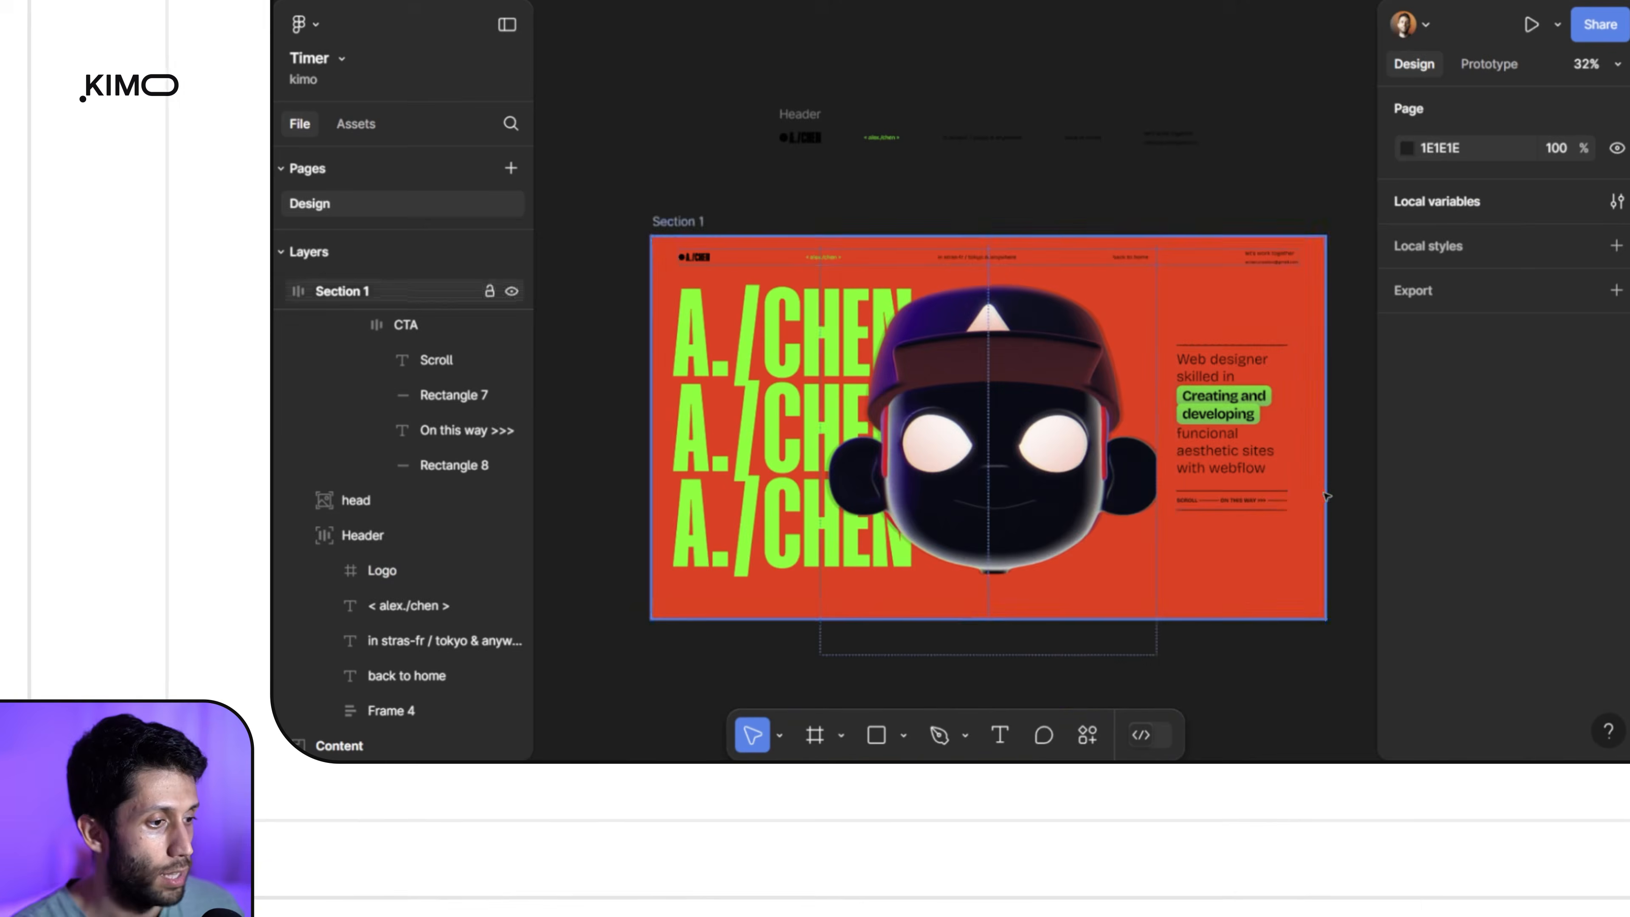
pyautogui.scroll(5, 1326, 496)
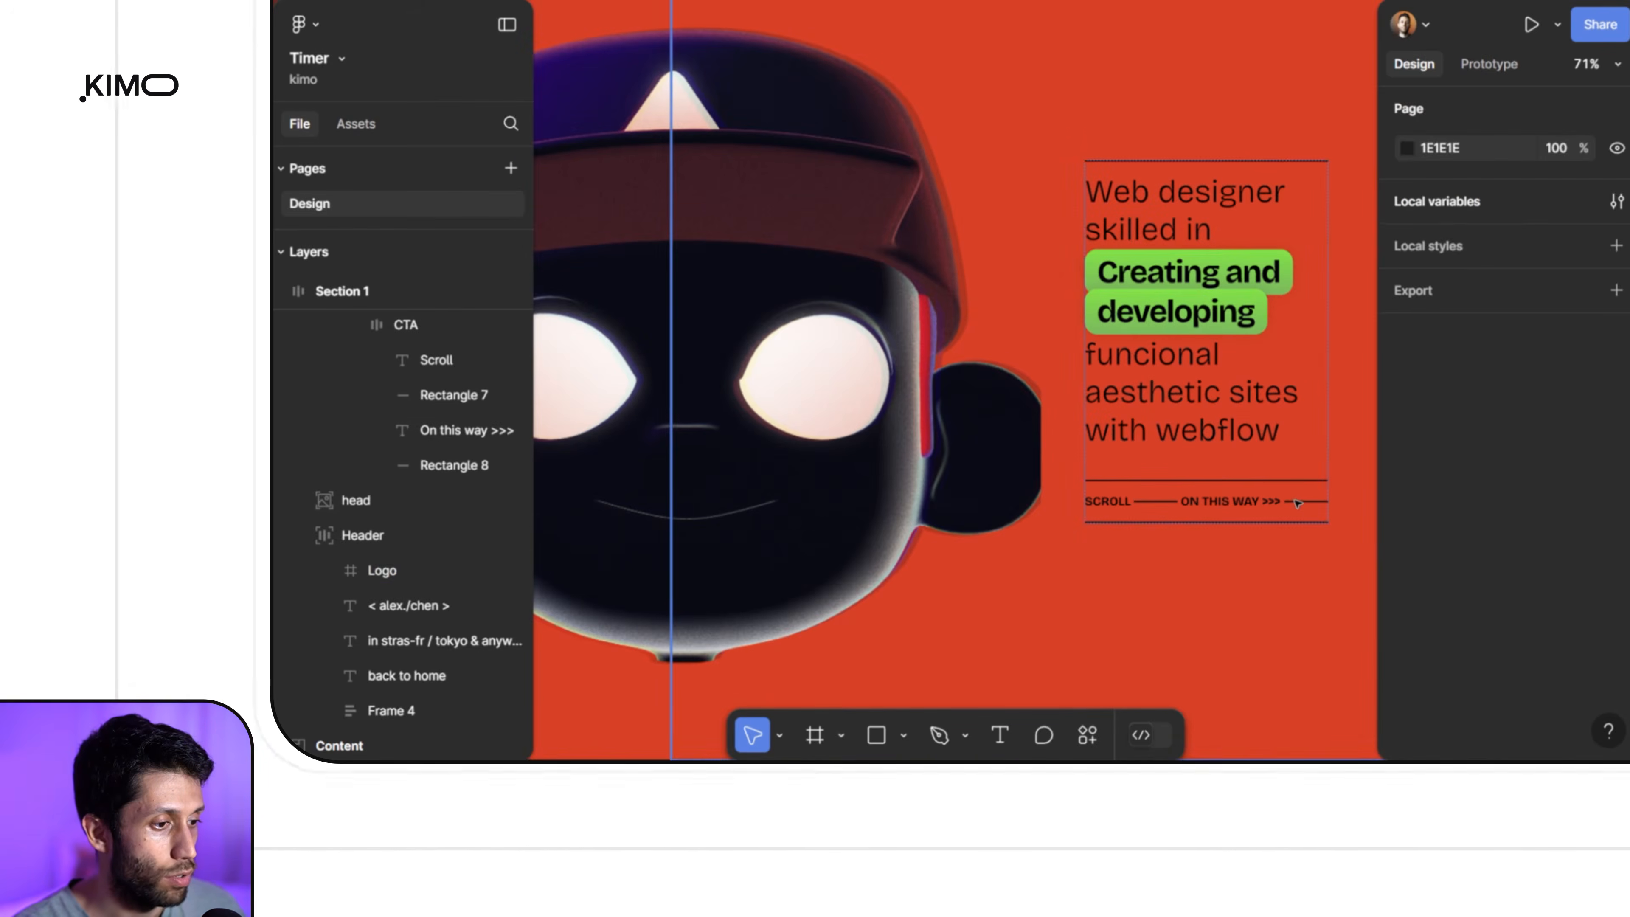
pyautogui.click(1298, 503)
pyautogui.scroll(4, 1296, 504)
pyautogui.keyDown('ctrl'); pyautogui.click(1295, 504); pyautogui.keyUp('ctrl')
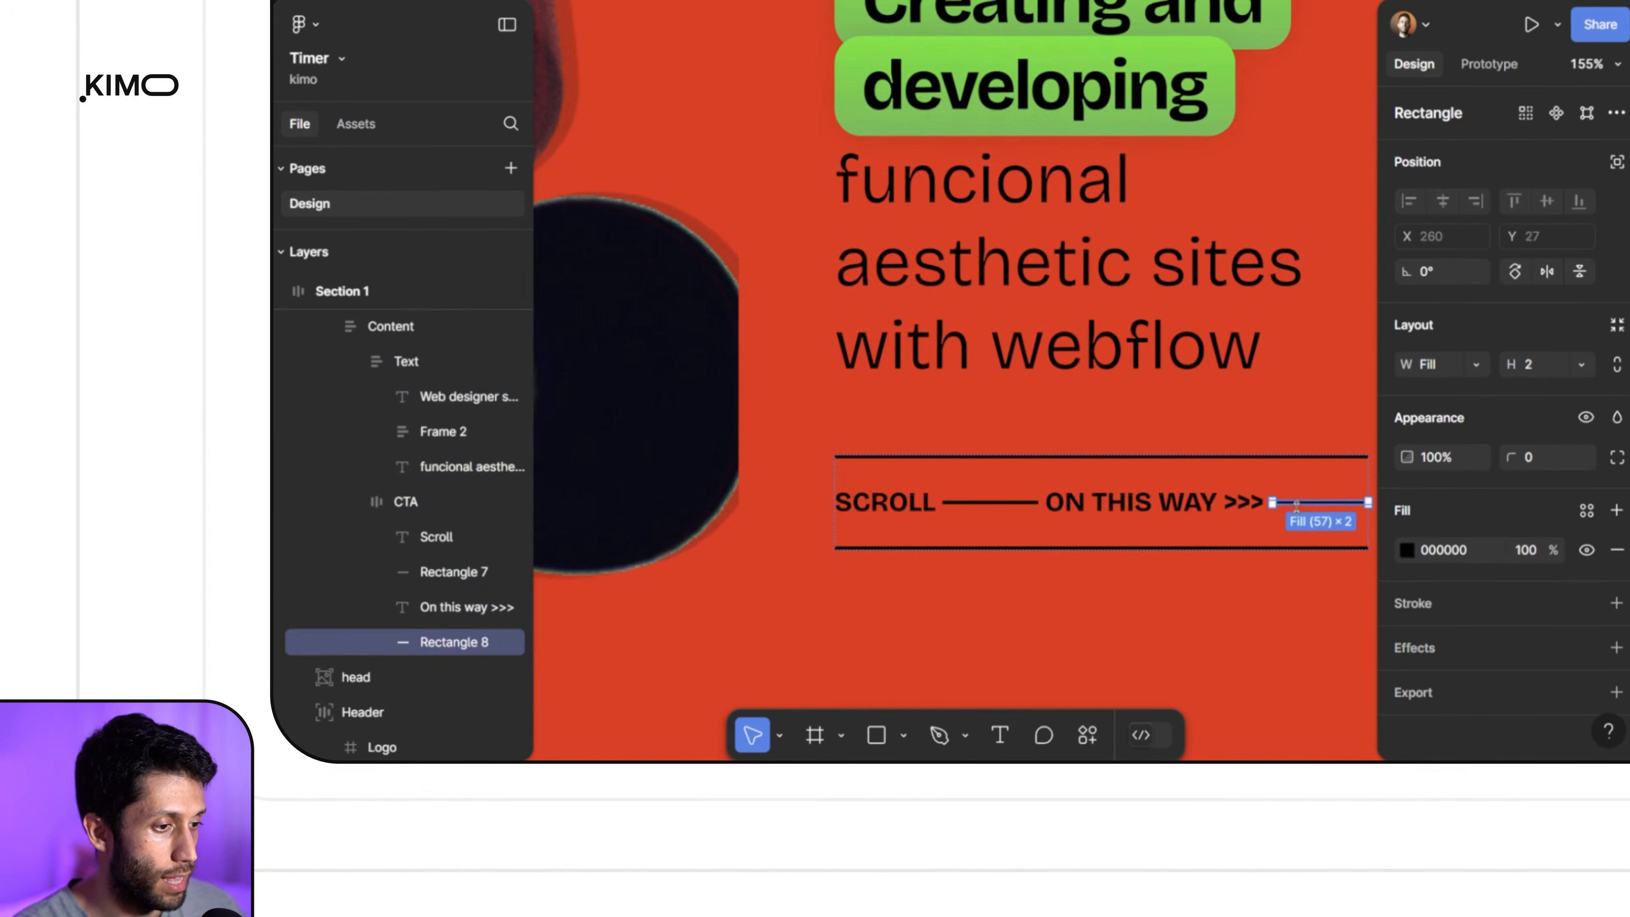
pyautogui.scroll(-10, 1307, 505)
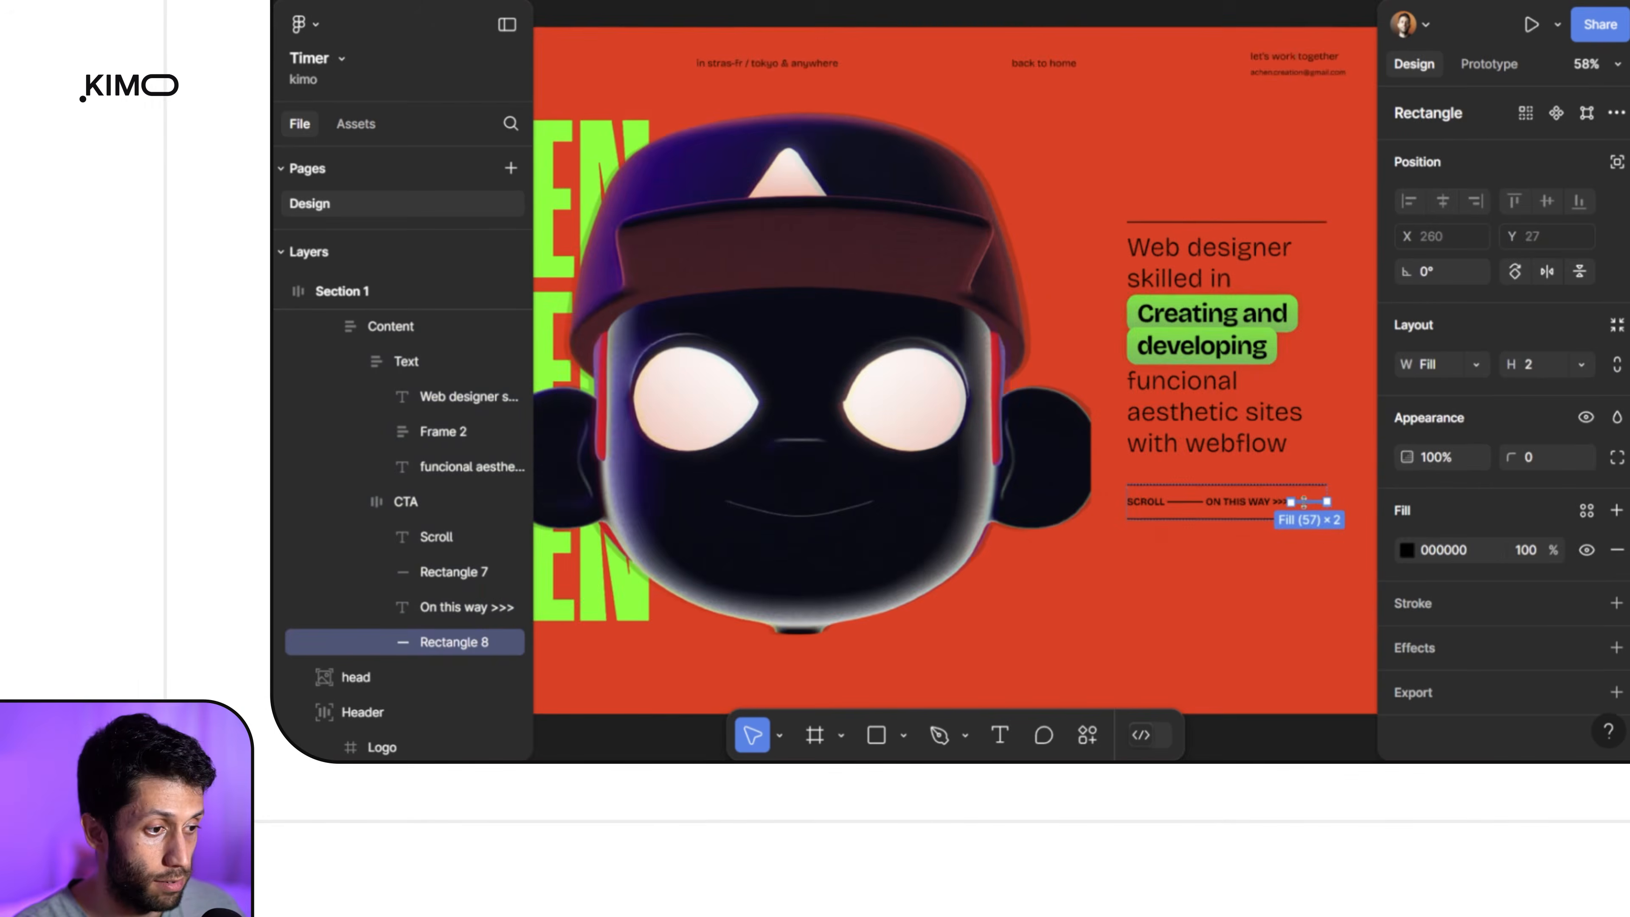
pyautogui.scroll(10, 1122, 357)
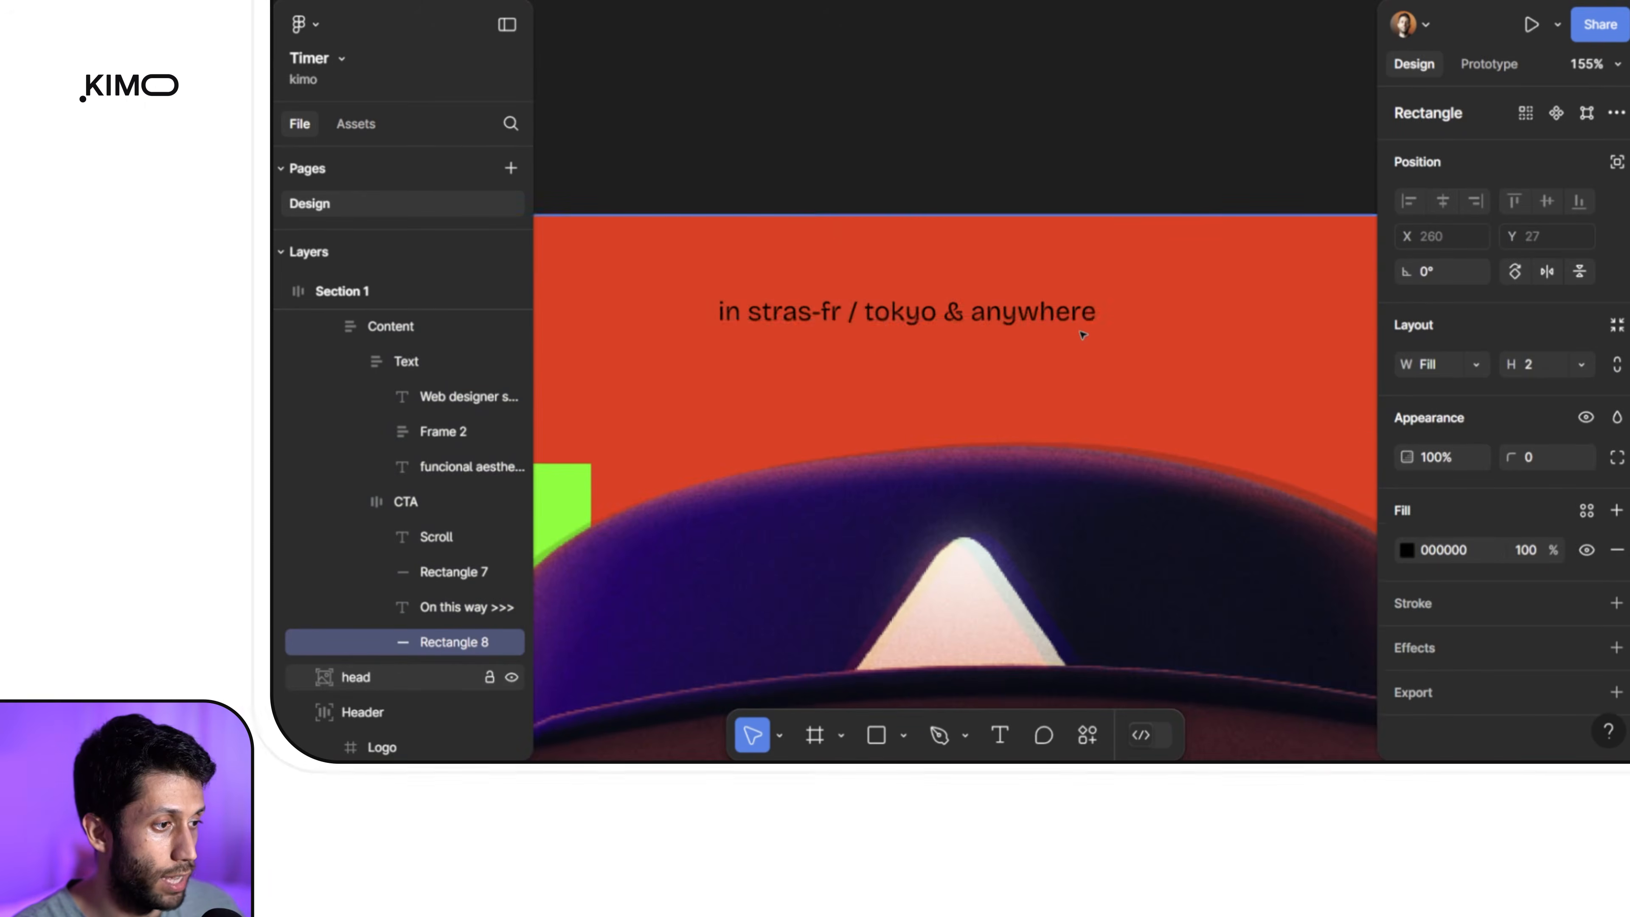
pyautogui.keyDown('ctrl'); pyautogui.click(1069, 332); pyautogui.keyUp('ctrl')
pyautogui.keyDown('ctrl'); pyautogui.click(1011, 318); pyautogui.keyUp('ctrl')
pyautogui.scroll(-6, 1020, 314)
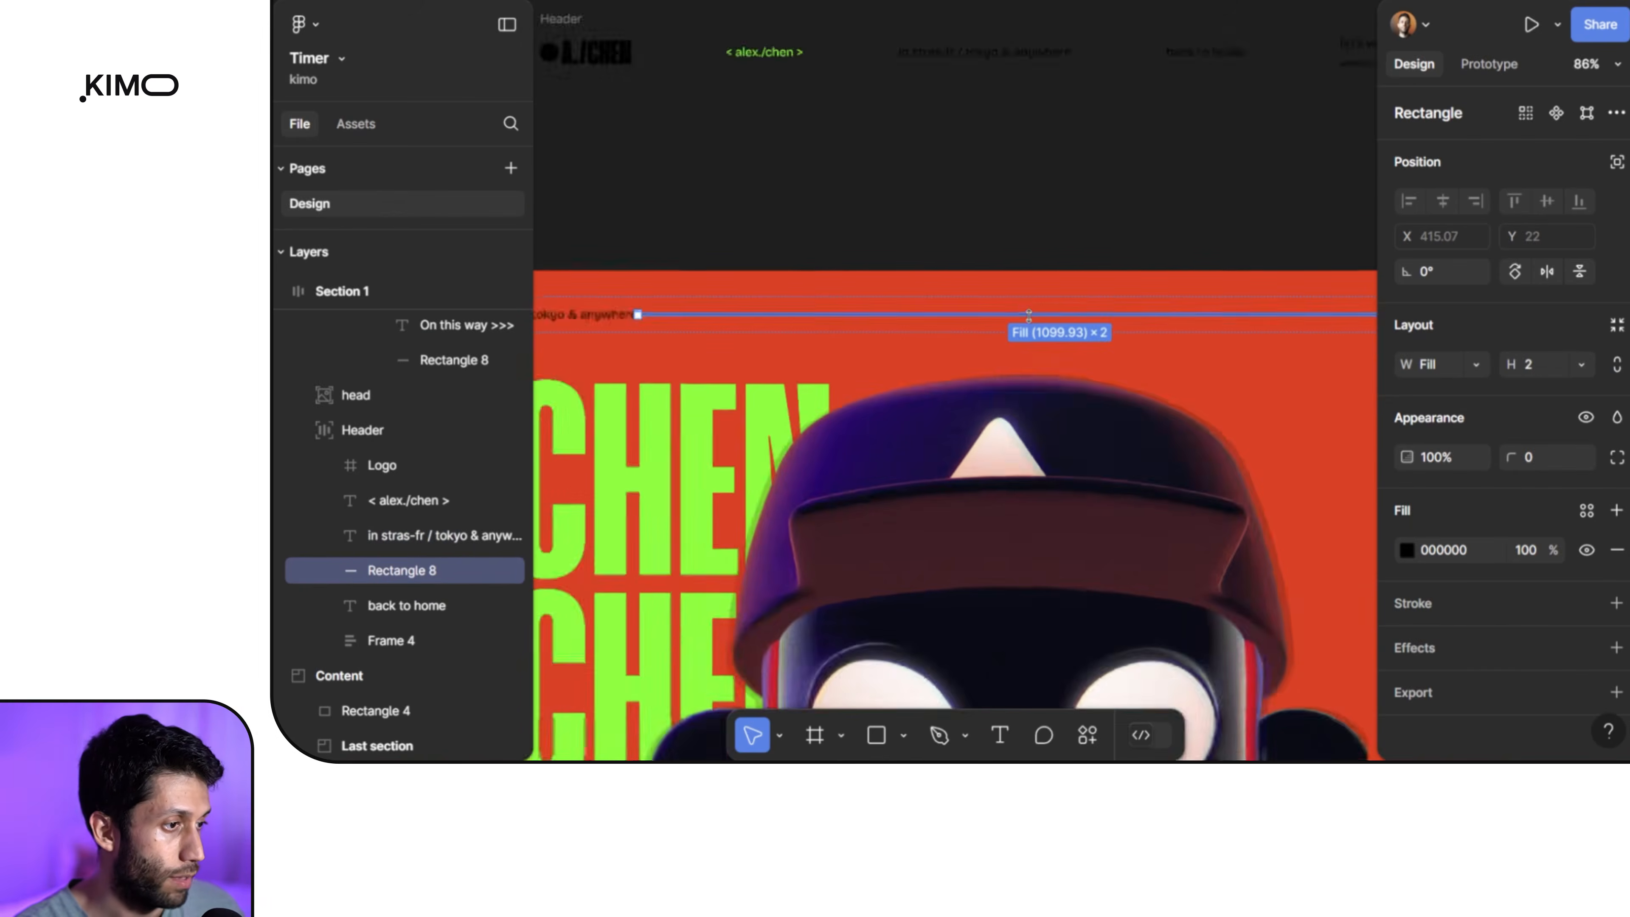
pyautogui.keyDown('ctrl'); pyautogui.keyDown('shift'); pyautogui.click(722, 316); pyautogui.keyUp('shift'); pyautogui.keyUp('ctrl')
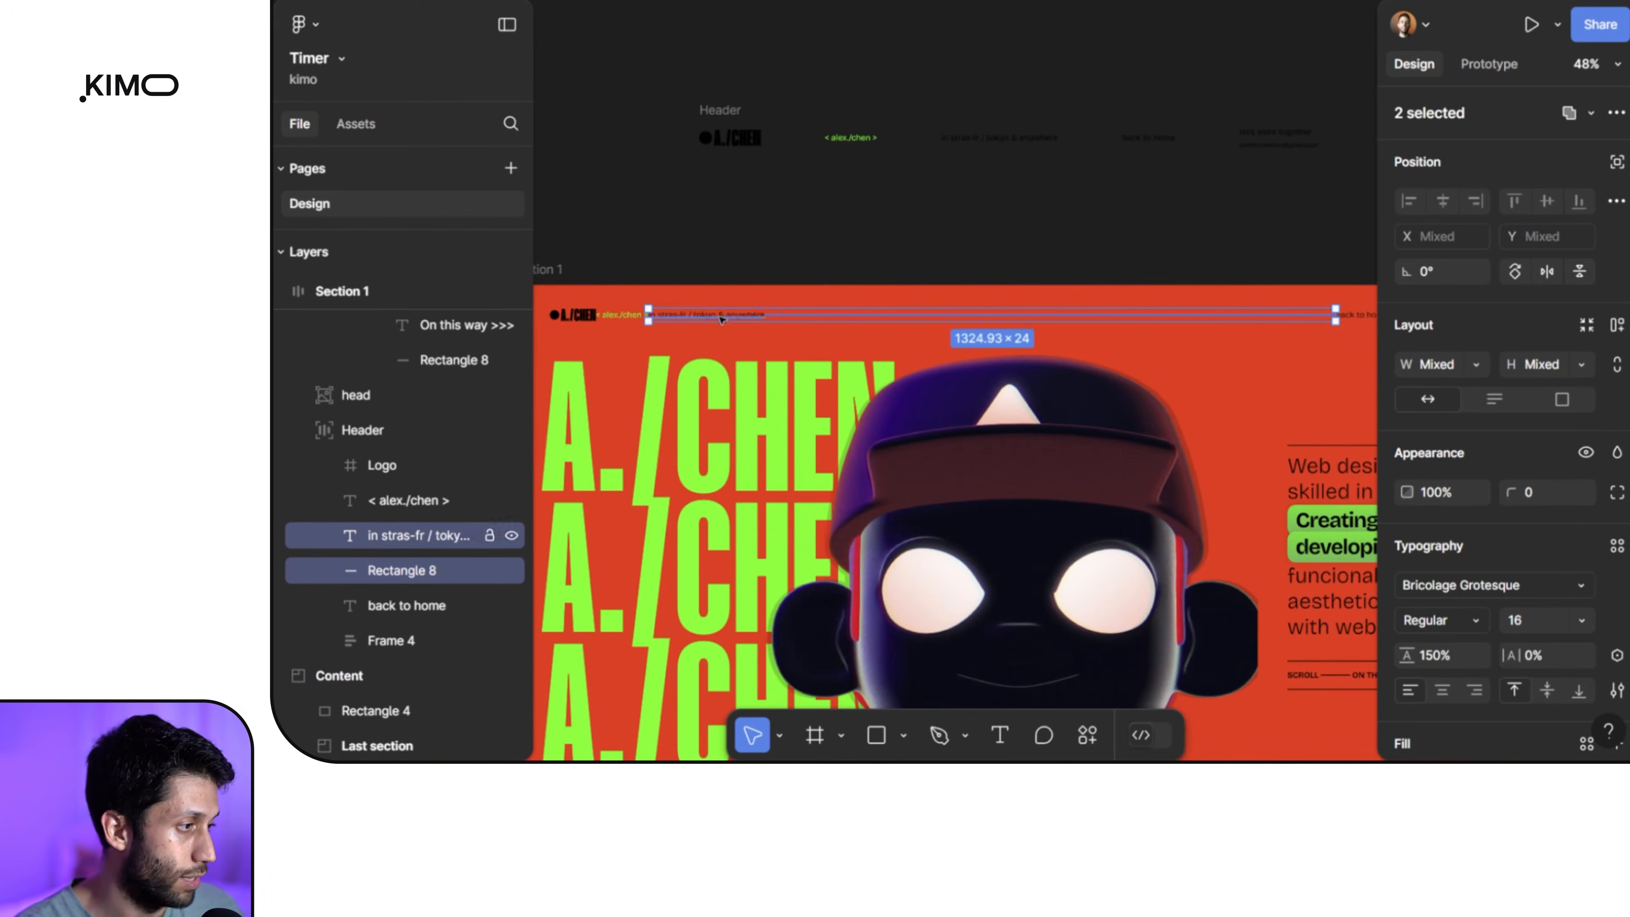
pyautogui.scroll(3, 747, 322)
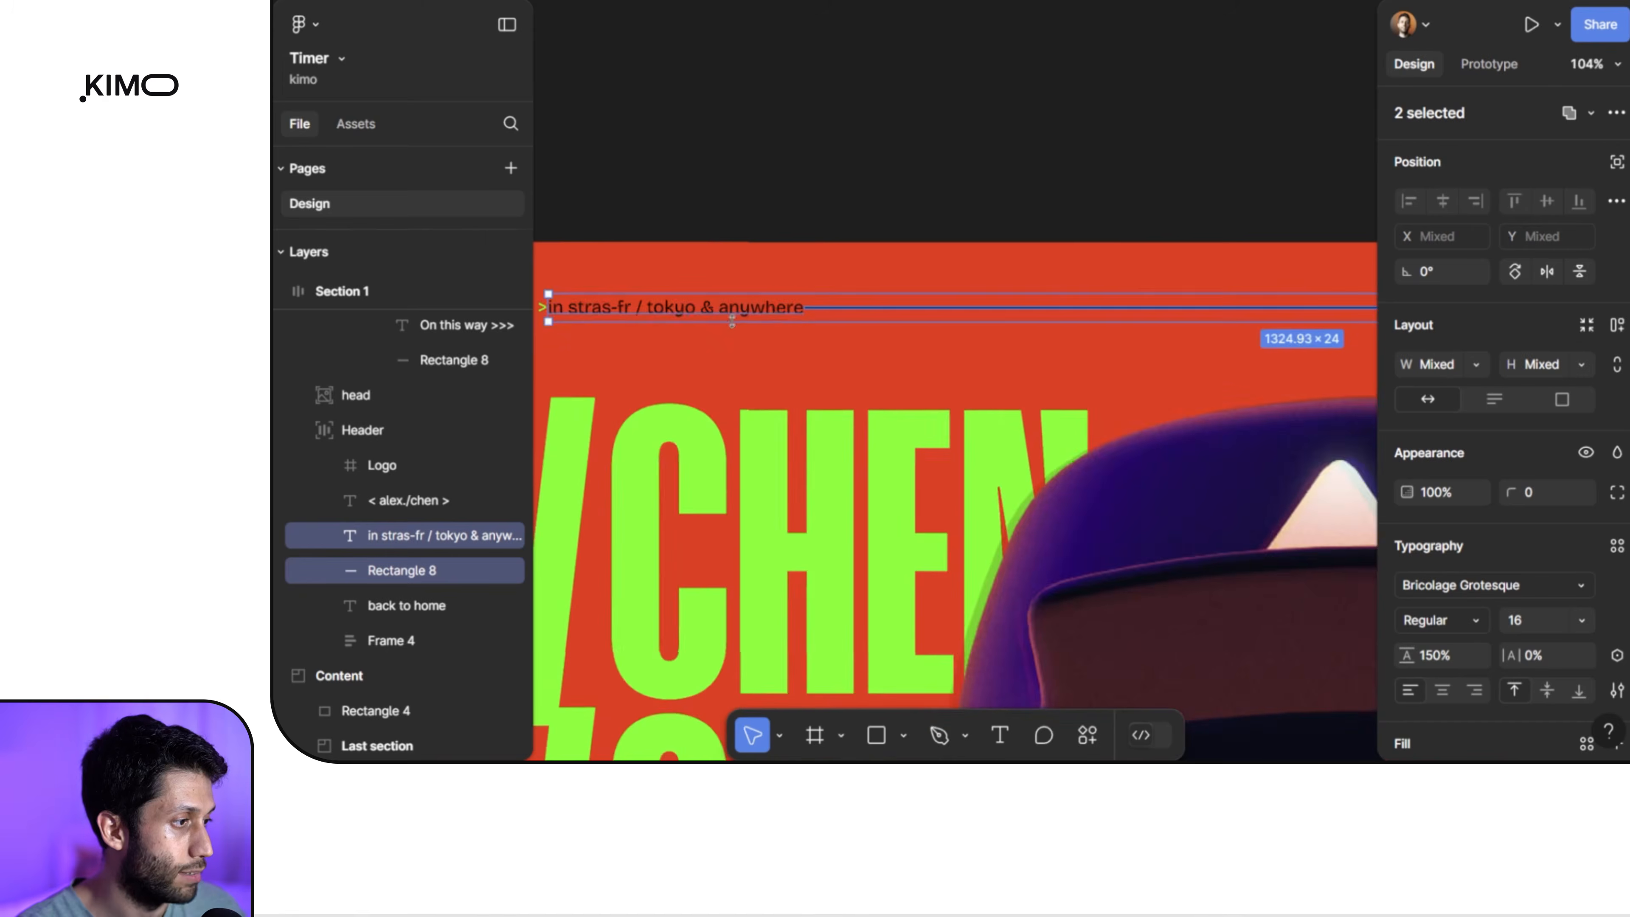
pyautogui.scroll(-3, 875, 311)
pyautogui.click(924, 316)
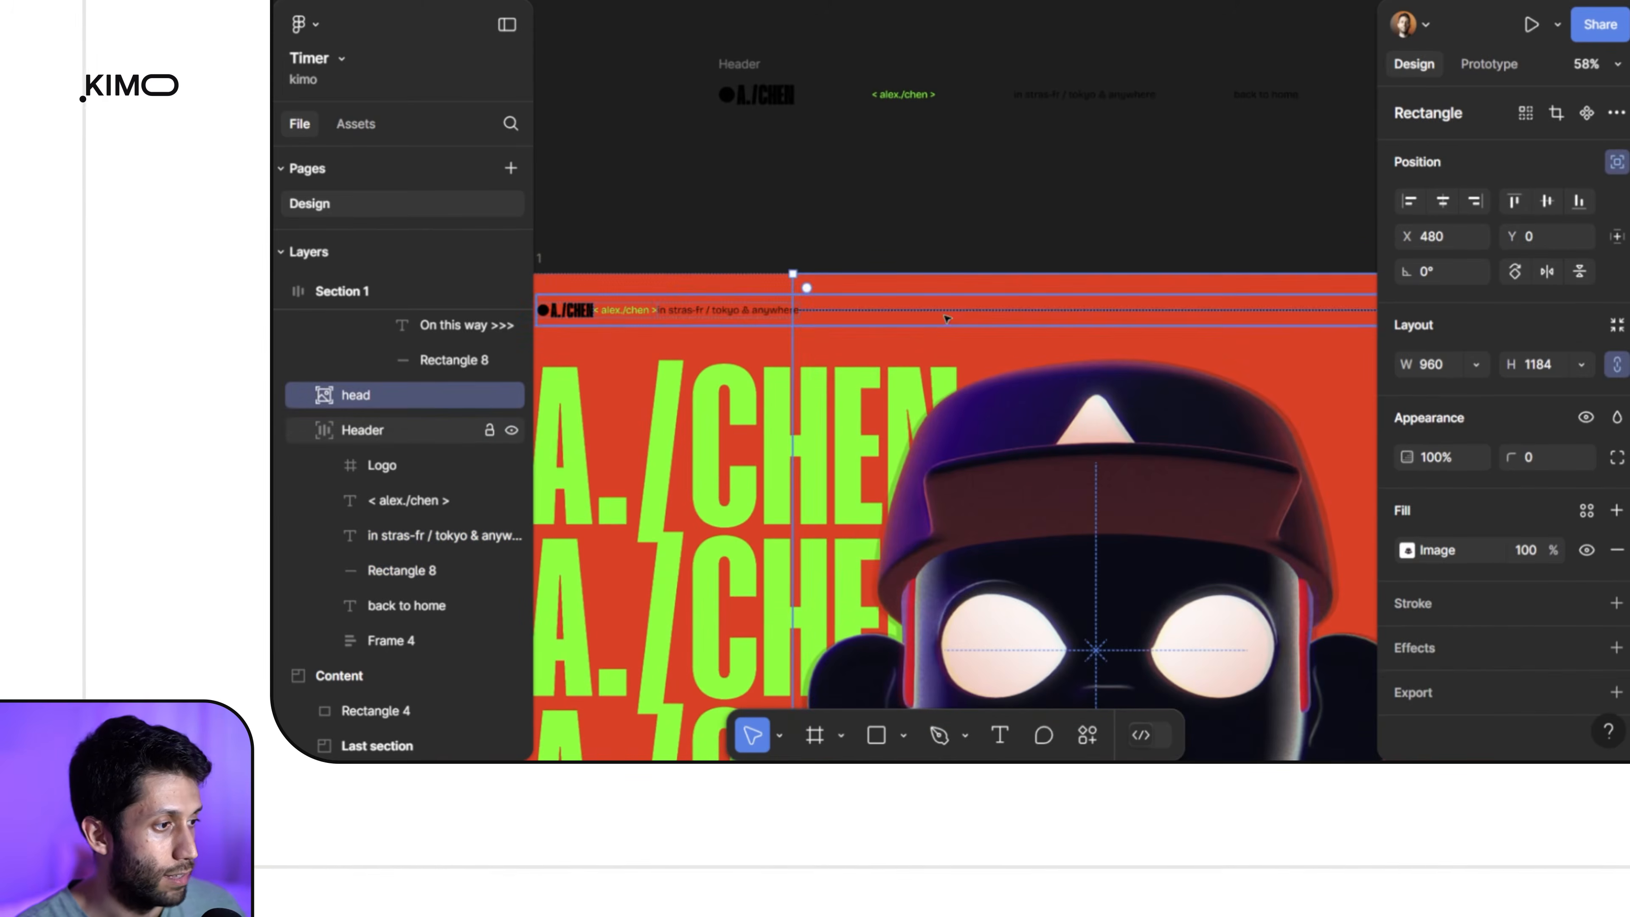
pyautogui.scroll(-2, 981, 323)
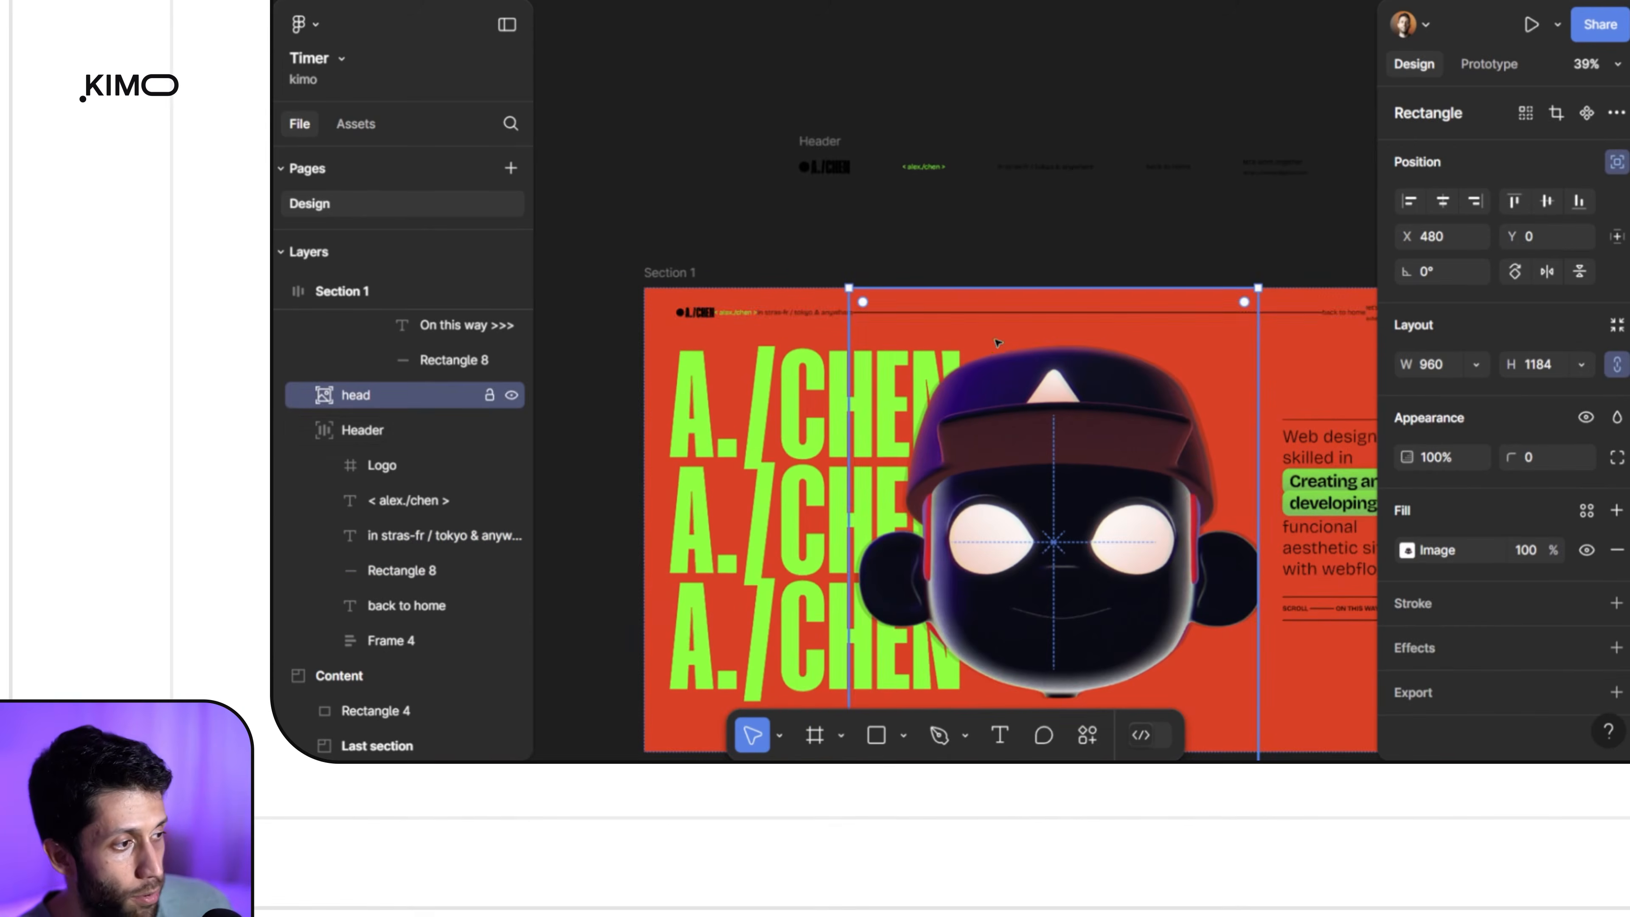
# Step: Wrap the header's line and the "in stras-fr / tokyo & anywhere" text together in an auto layout frame
pyautogui.scroll(5, 881, 324)
pyautogui.click(790, 274)
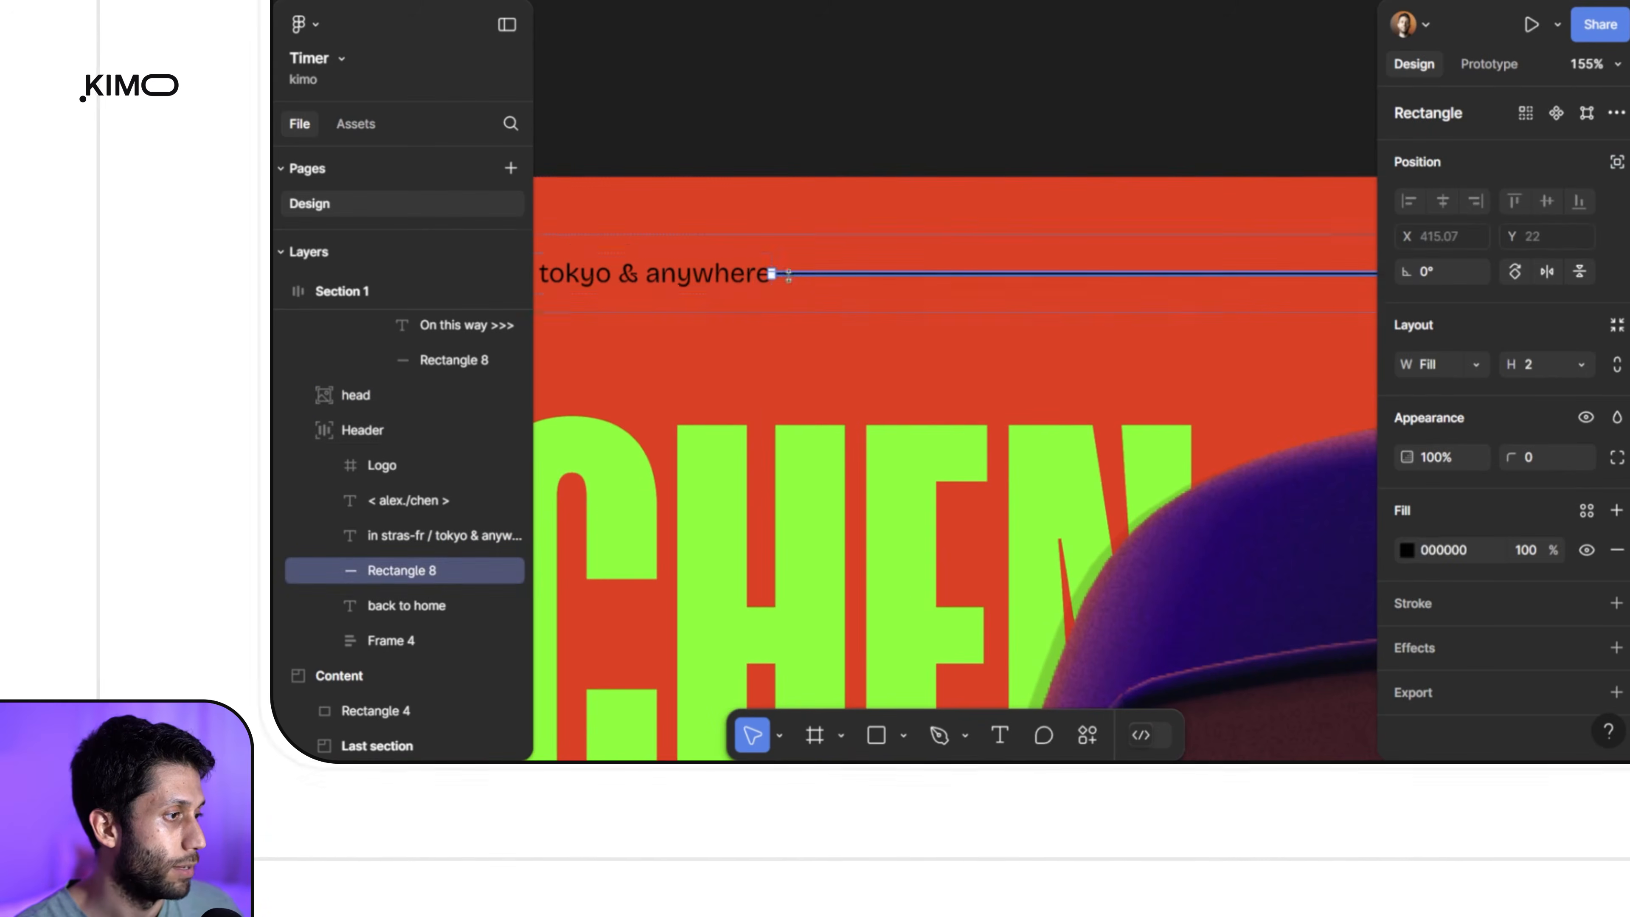
pyautogui.keyDown('shift'); pyautogui.click(700, 283); pyautogui.keyUp('shift')
pyautogui.hotkey('shift', 'a')
pyautogui.scroll(-5, 912, 300)
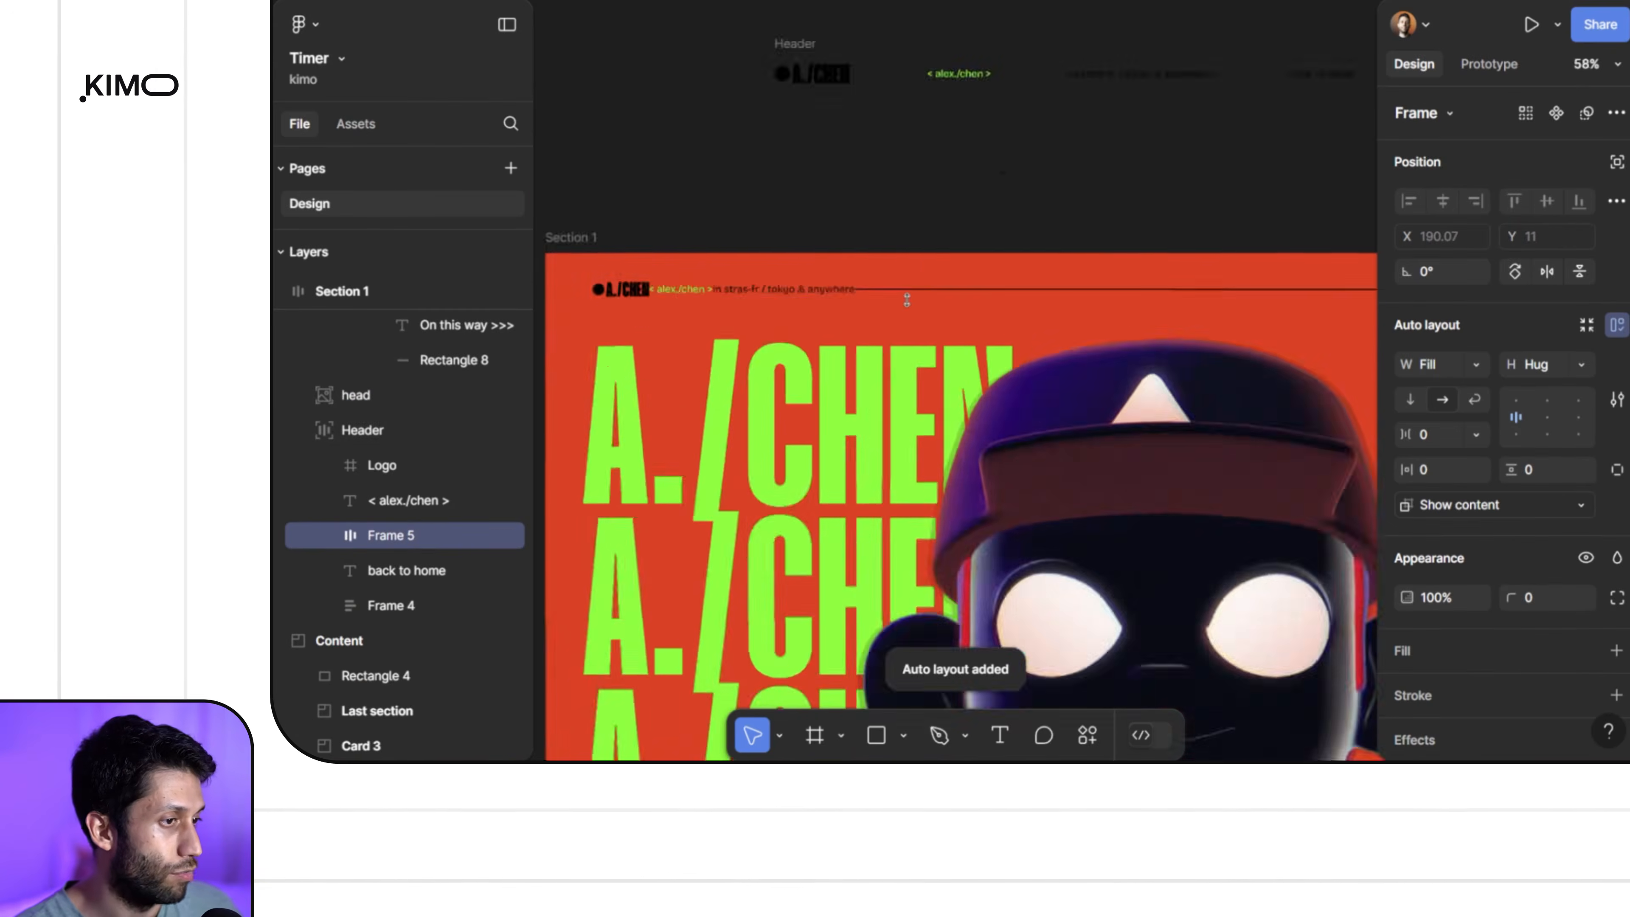
# Step: Narrow the header's frame holding the location text and line to a width of 291
pyautogui.moveTo(1267, 293); pyautogui.dragTo(942, 298)
pyautogui.moveTo(906, 295); pyautogui.dragTo(909, 295)
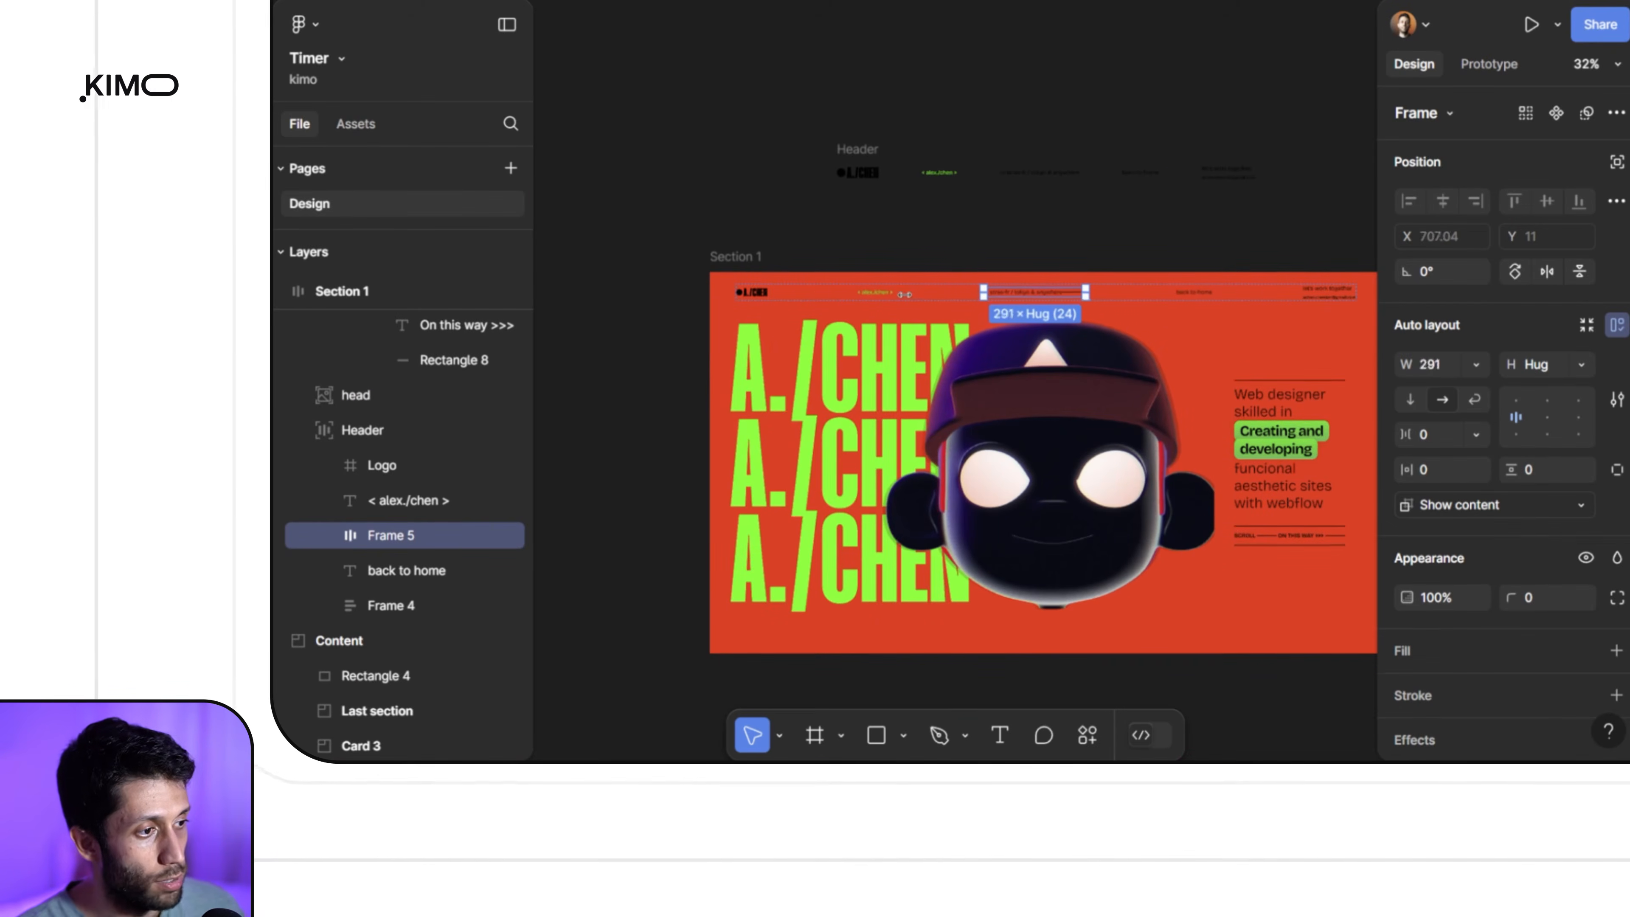
pyautogui.click(1002, 238)
pyautogui.scroll(4, 1190, 371)
pyautogui.scroll(-2, 1172, 363)
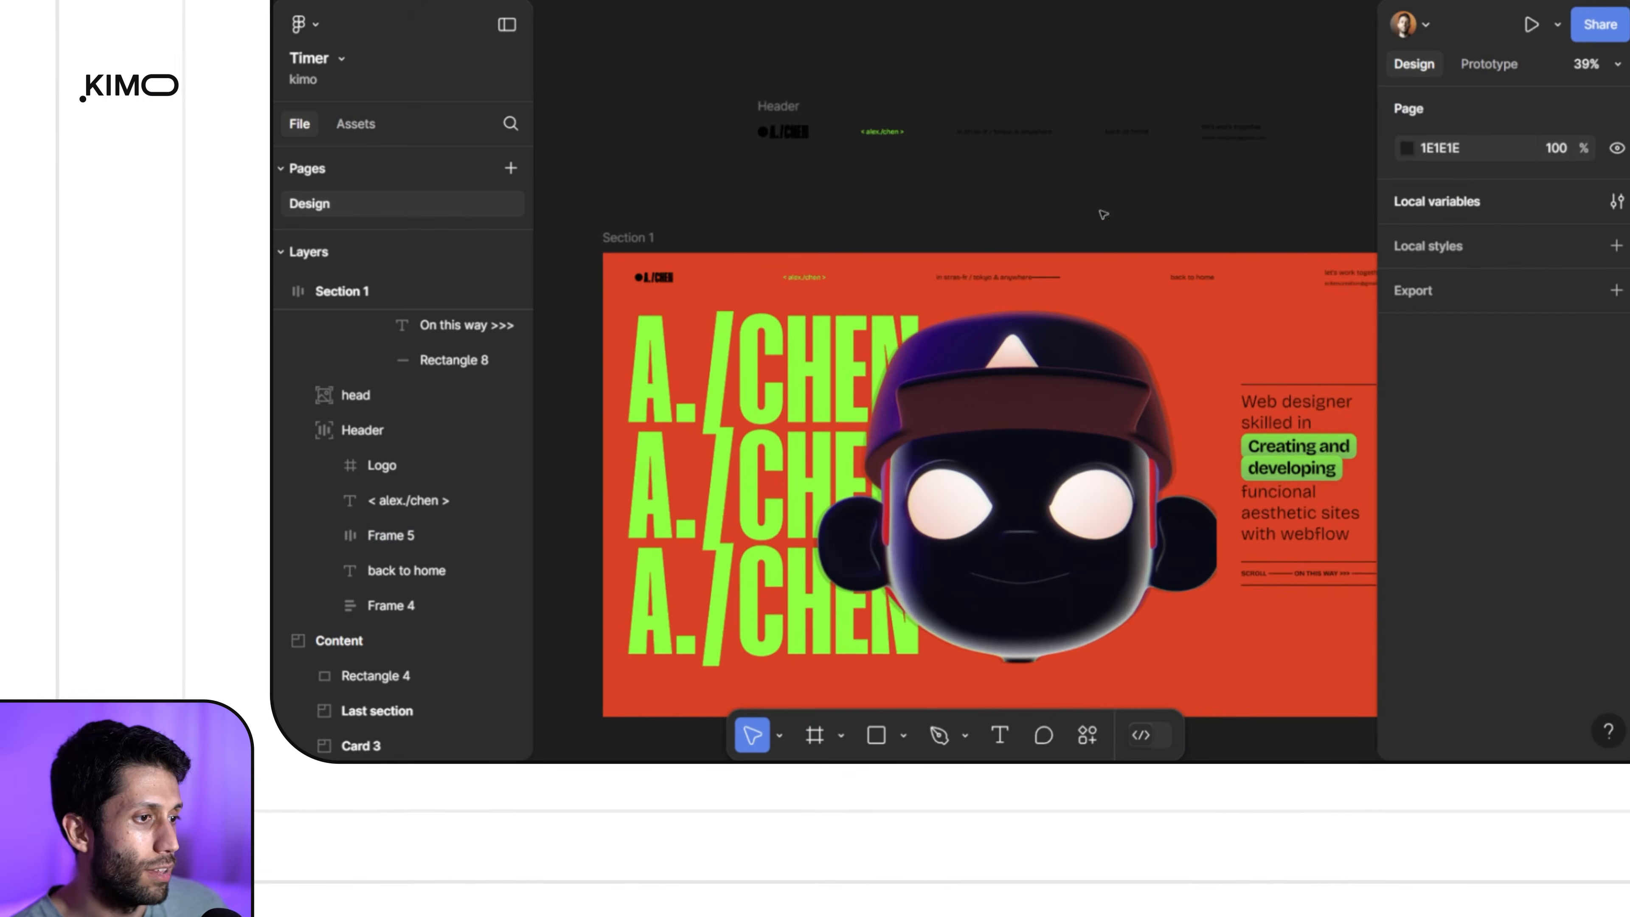
pyautogui.scroll(-2, 1085, 193)
pyautogui.hscroll(2, 1085, 193)
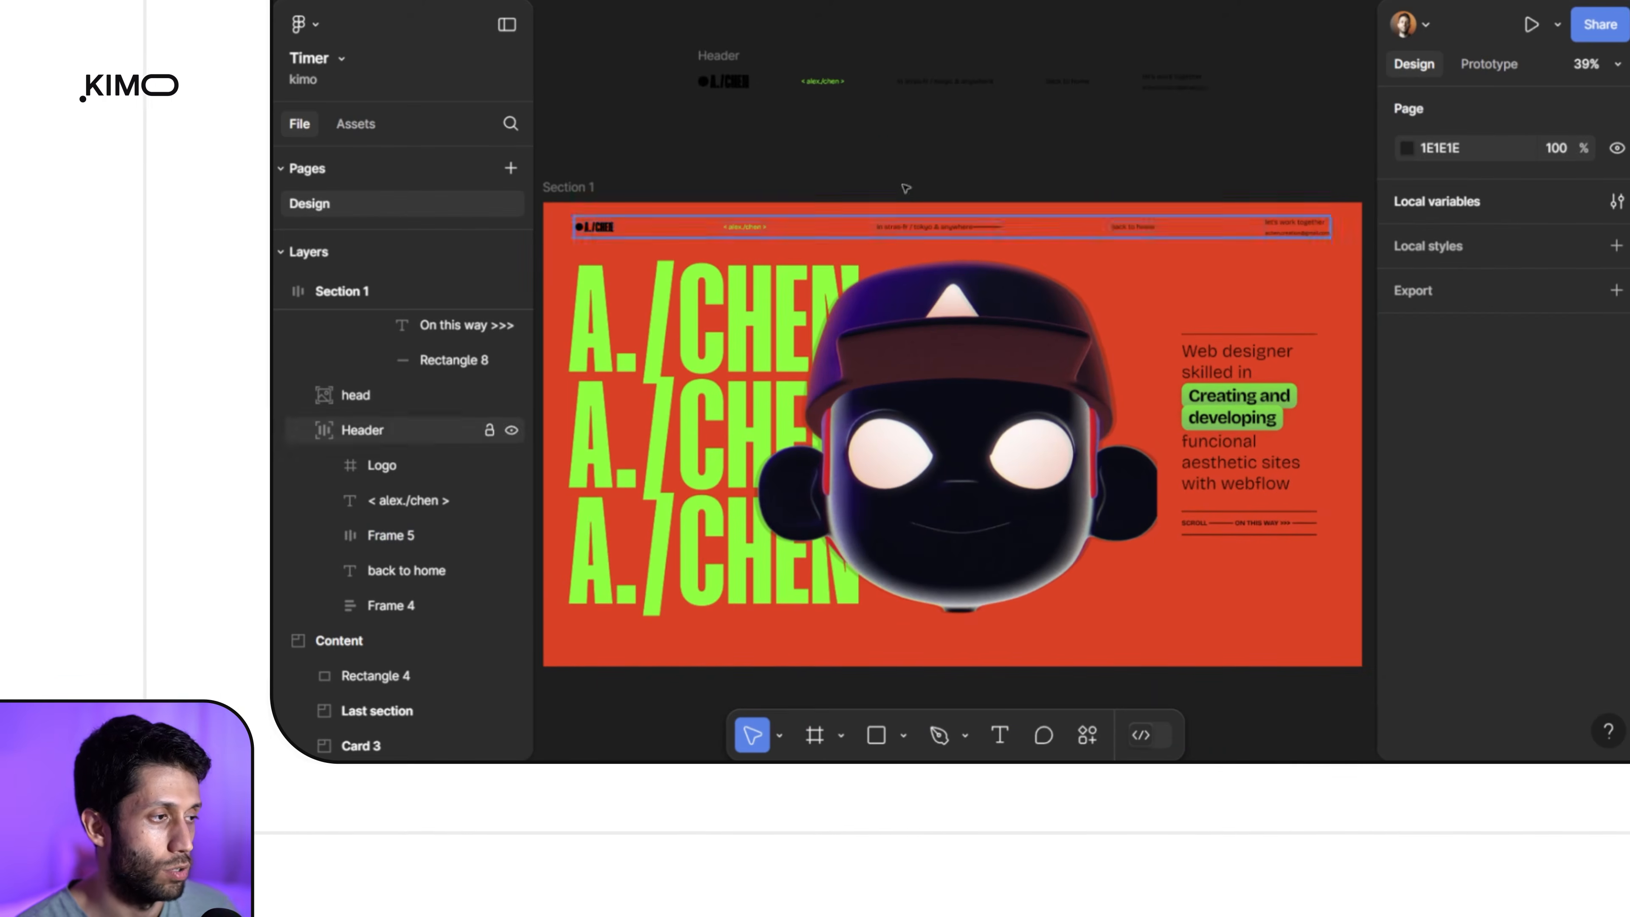
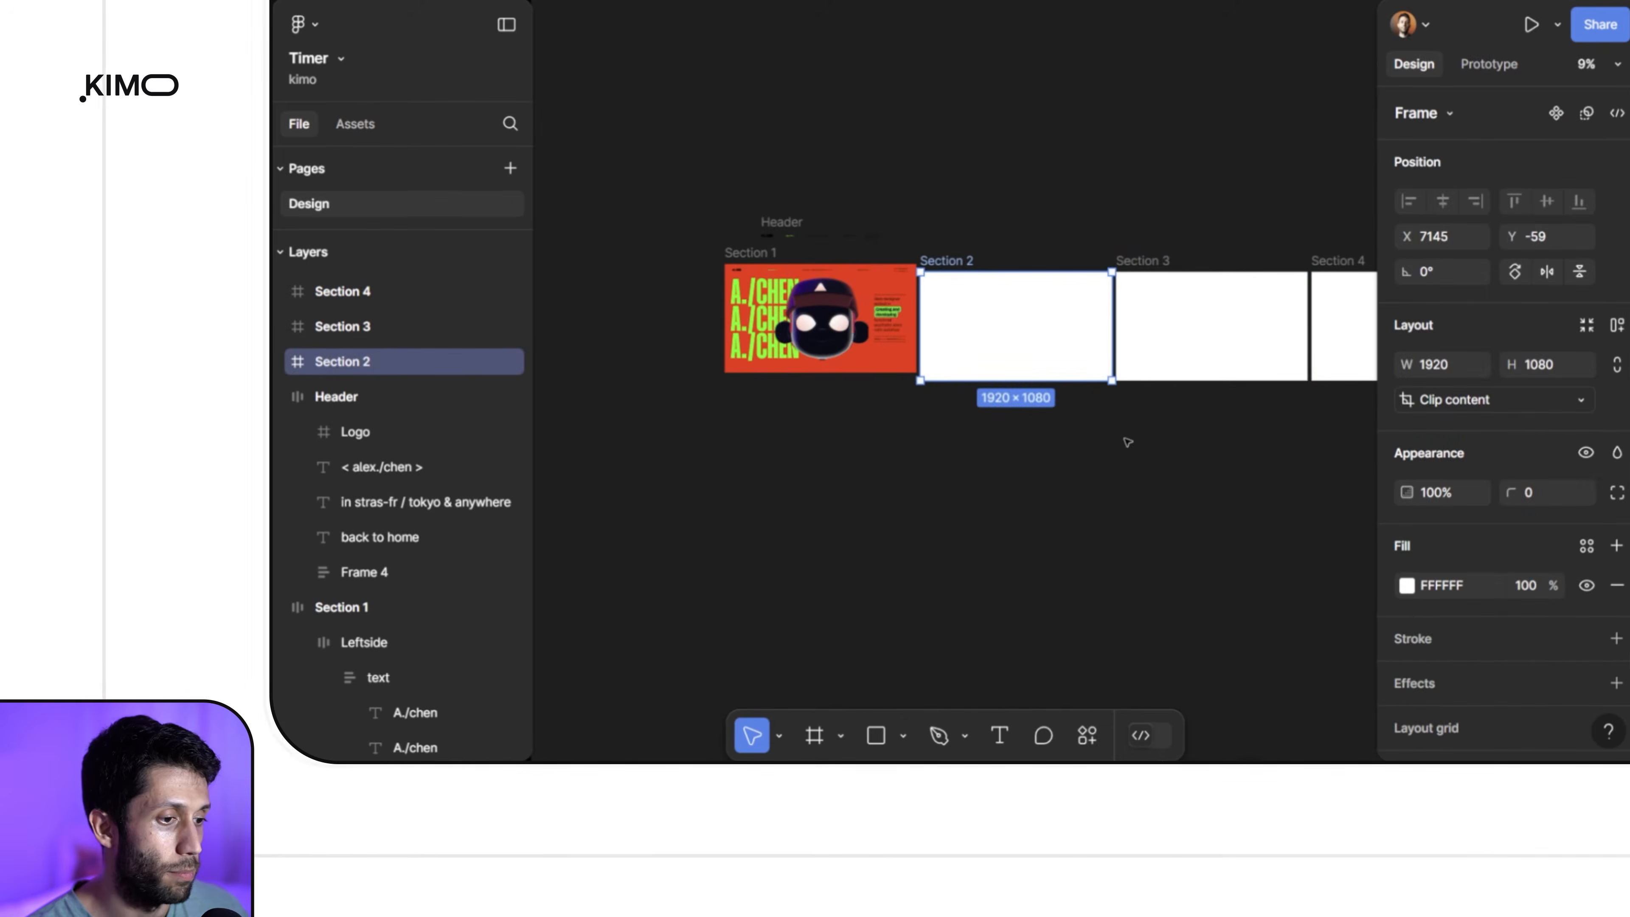
# Step: Change the fill of the Section 2 frame to light red FF9494
pyautogui.click(1406, 585)
pyautogui.moveTo(1120, 285); pyautogui.dragTo(1226, 222)
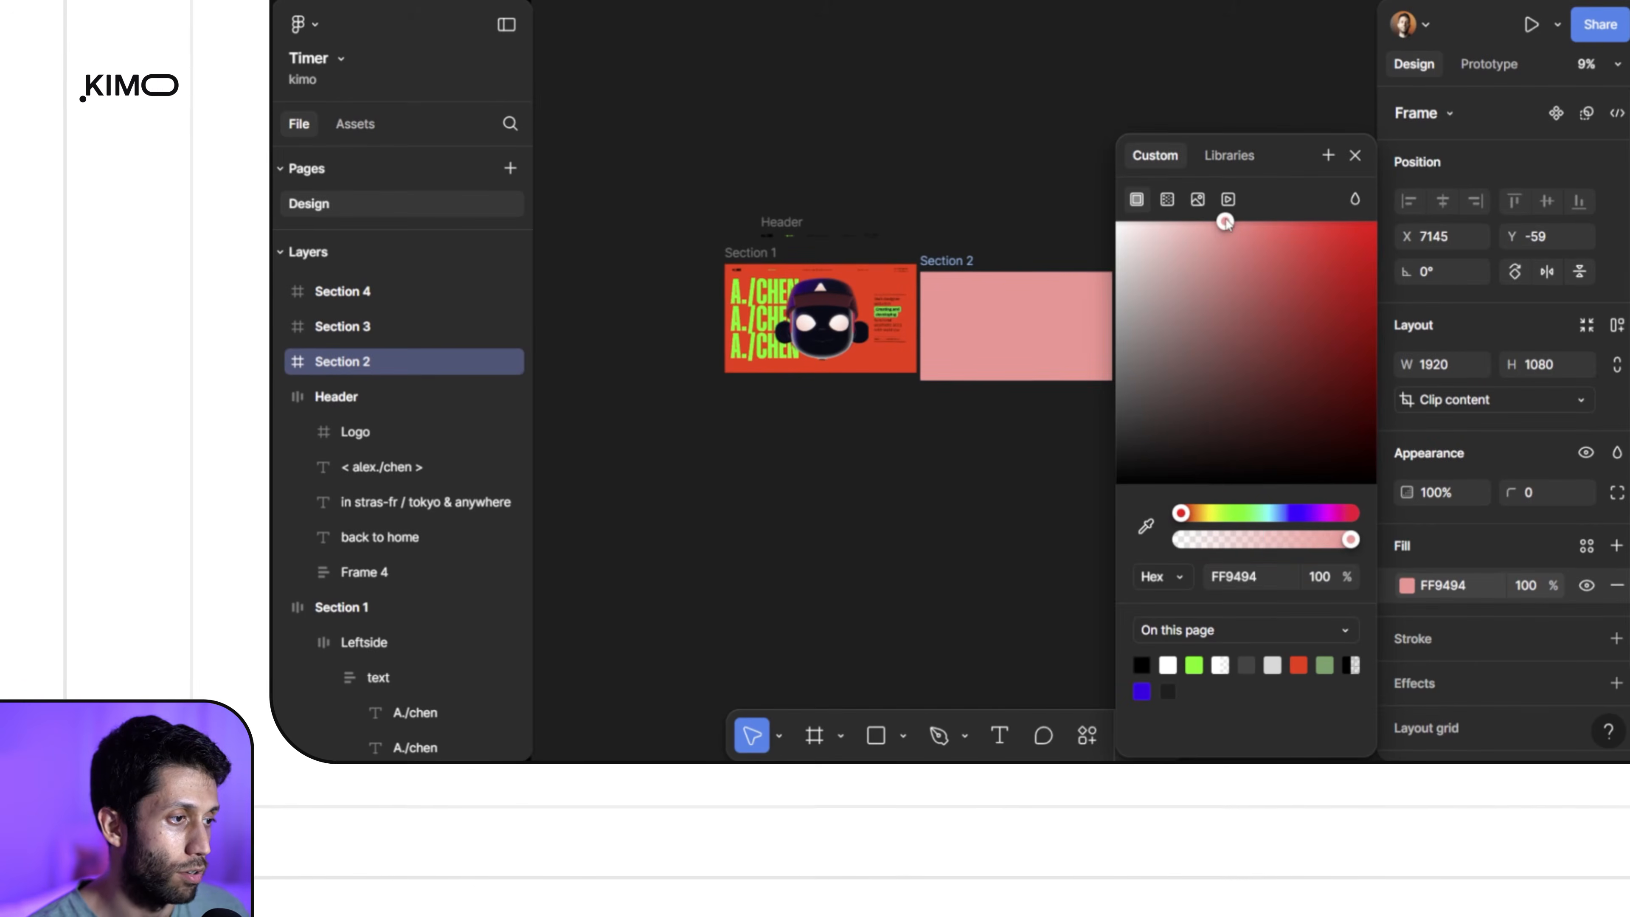
pyautogui.click(1015, 212)
# Step: Change the fill of the Section 3 frame to medium red FF4949
pyautogui.hscroll(3, 1008, 196)
pyautogui.click(1161, 313)
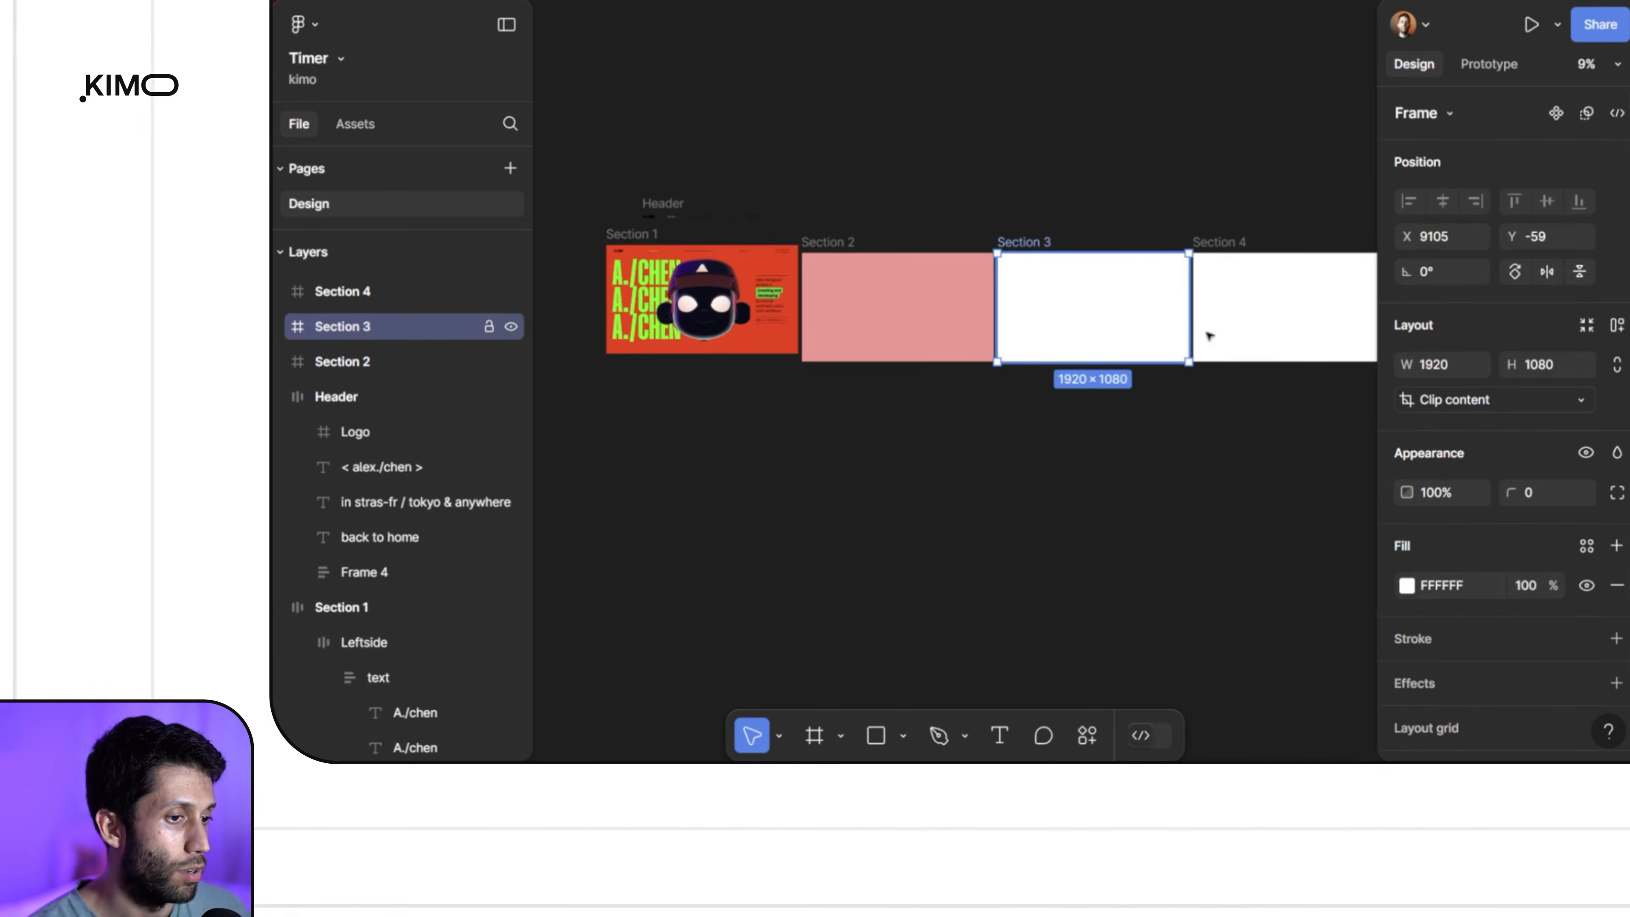
pyautogui.click(1407, 586)
pyautogui.moveTo(1217, 272); pyautogui.dragTo(1301, 222)
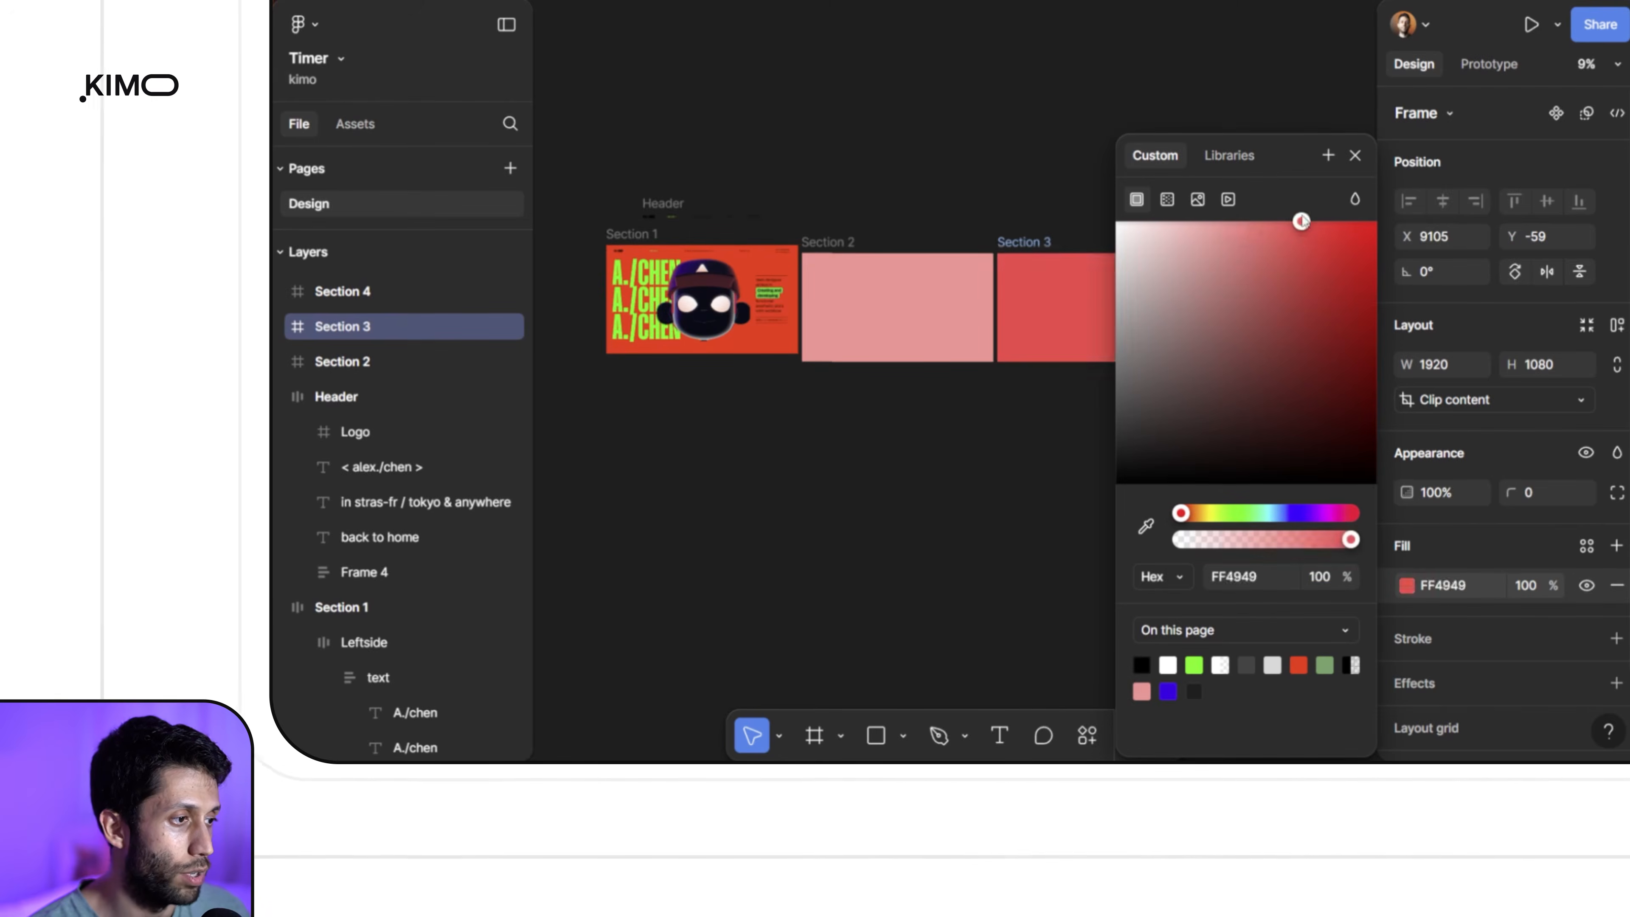
pyautogui.click(1056, 179)
# Step: Change the fill of the Section 4 frame to dark red E10000
pyautogui.hscroll(3, 920, 160)
pyautogui.click(1111, 292)
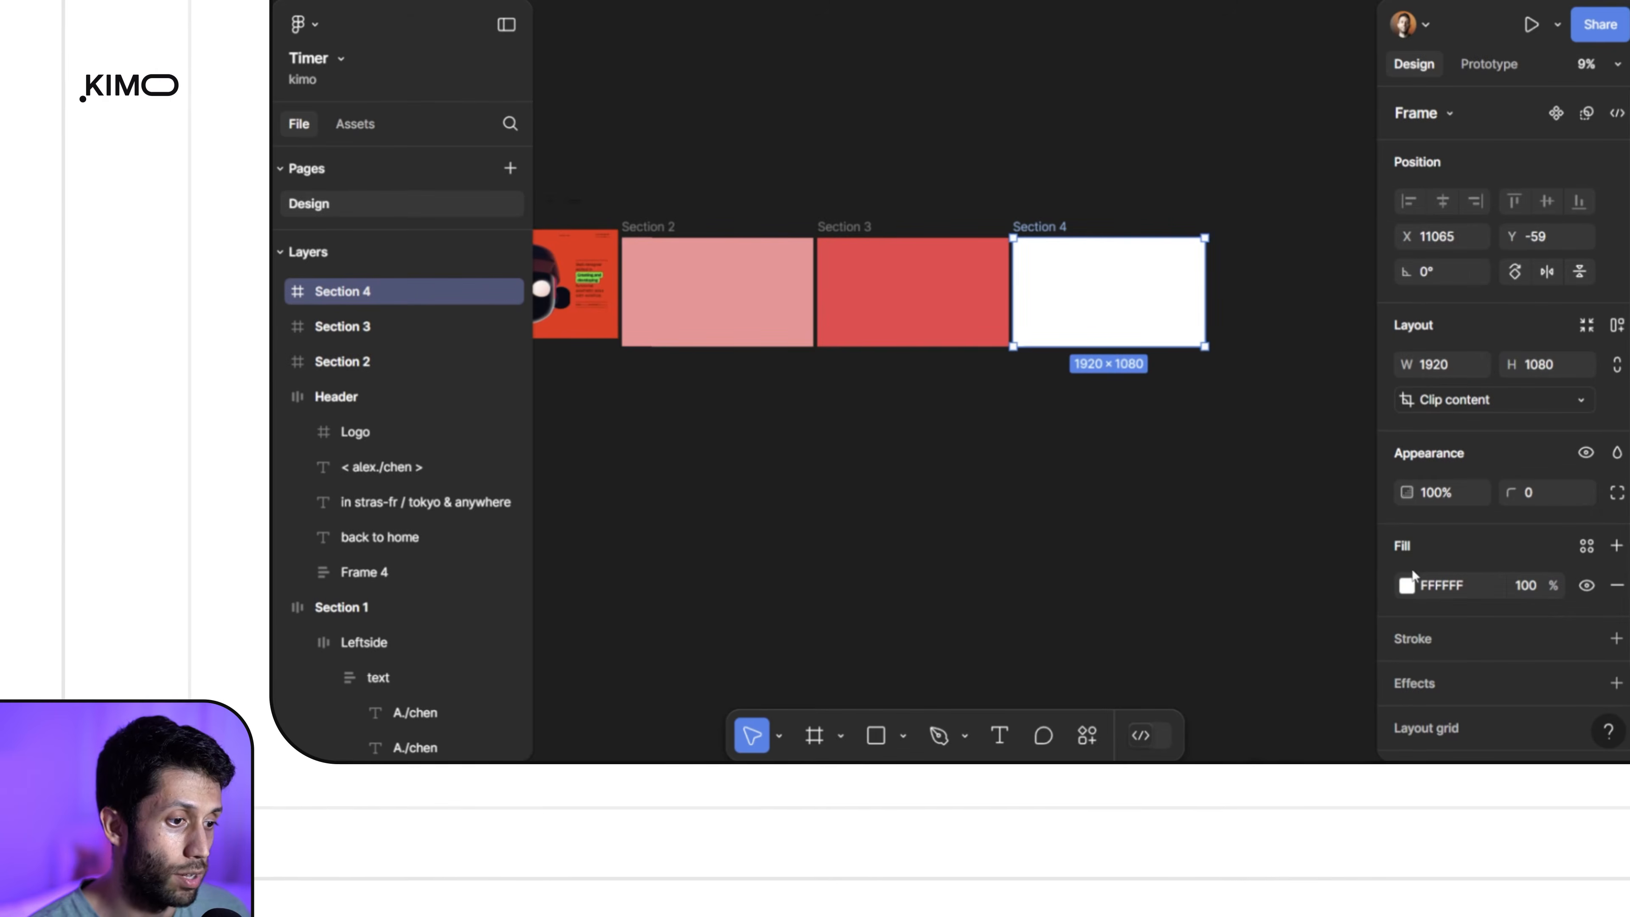
pyautogui.click(1406, 585)
pyautogui.moveTo(1320, 351); pyautogui.dragTo(1432, 261)
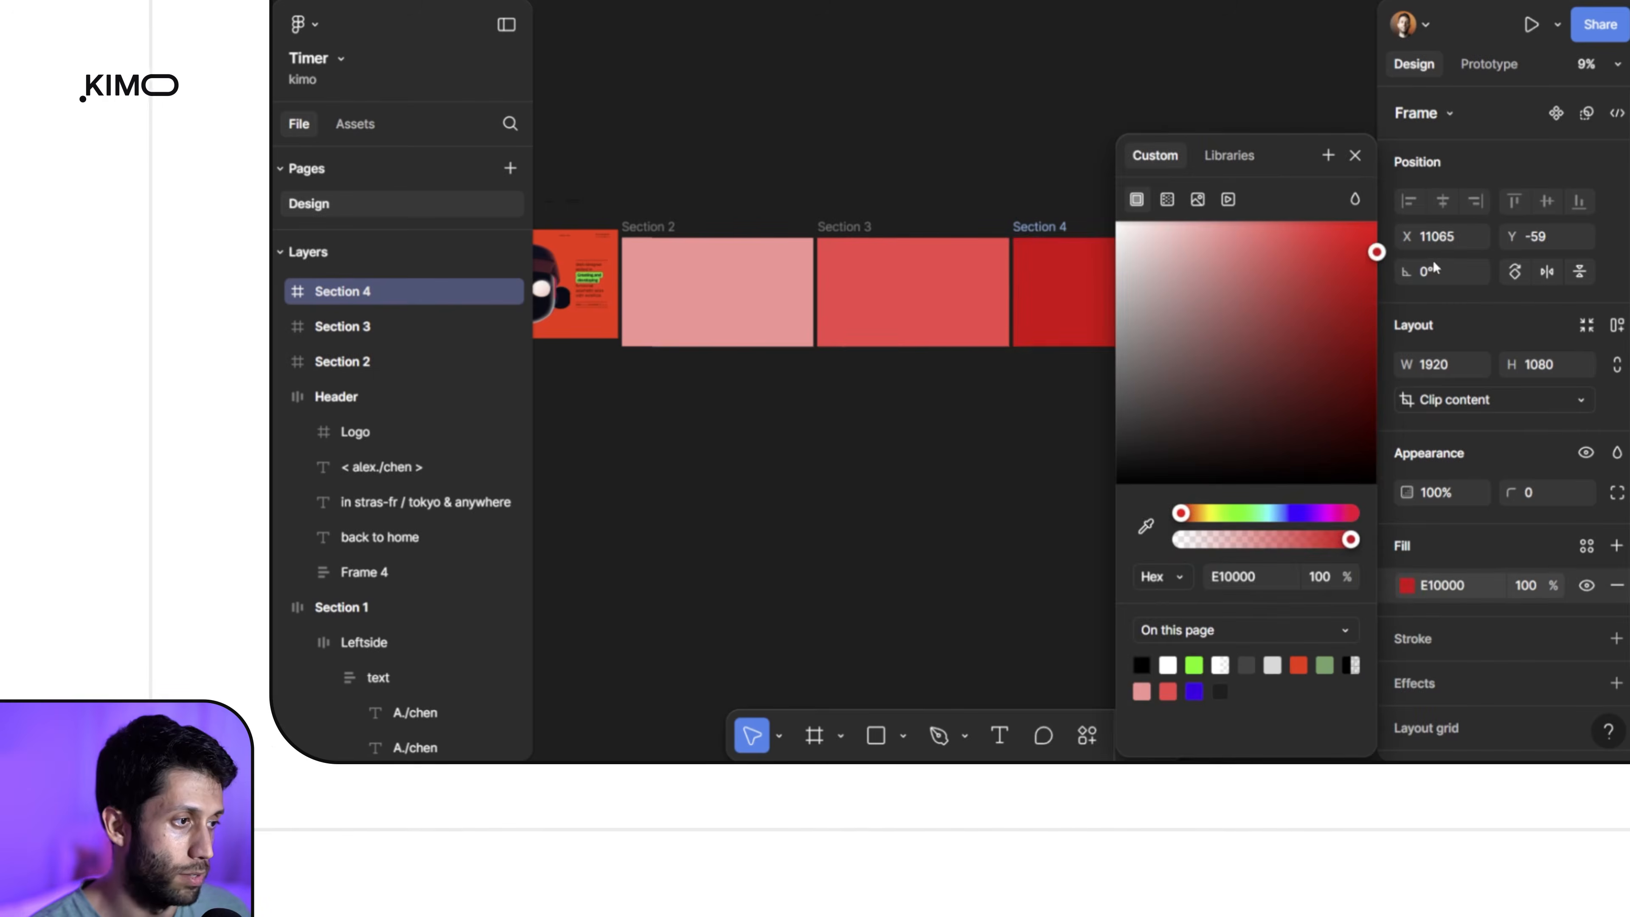
pyautogui.click(1030, 145)
pyautogui.hscroll(-4, 1059, 147)
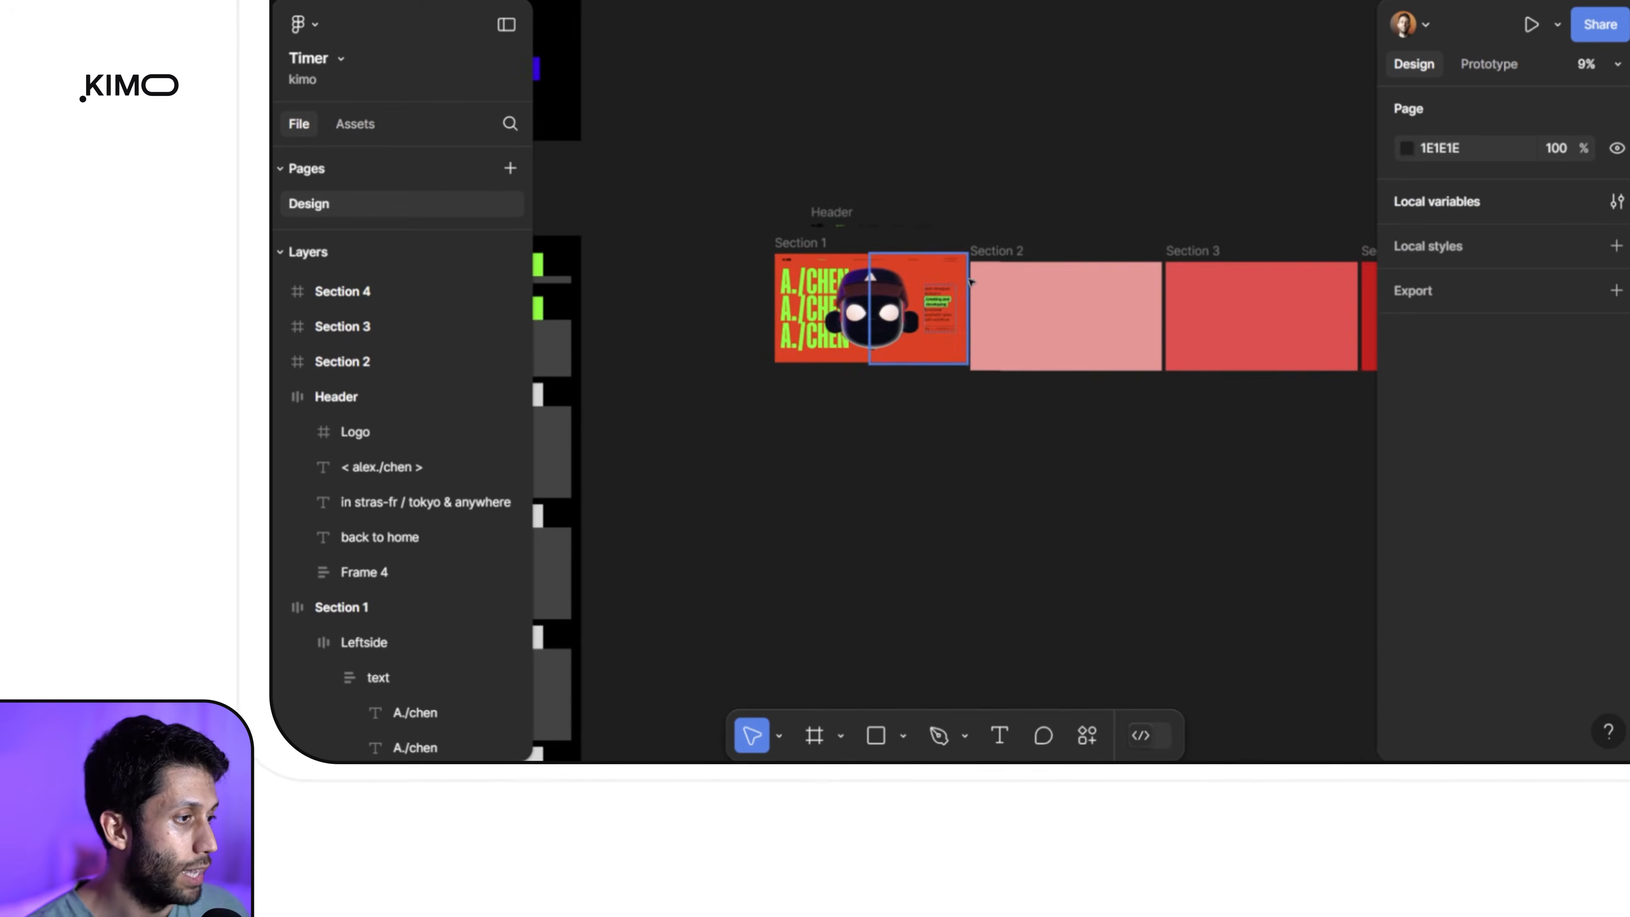
# Step: Copy the first A./chen title from the hero into Section 2 and centre its text alignment
pyautogui.scroll(3, 873, 310)
pyautogui.click(774, 263)
pyautogui.click(775, 263)
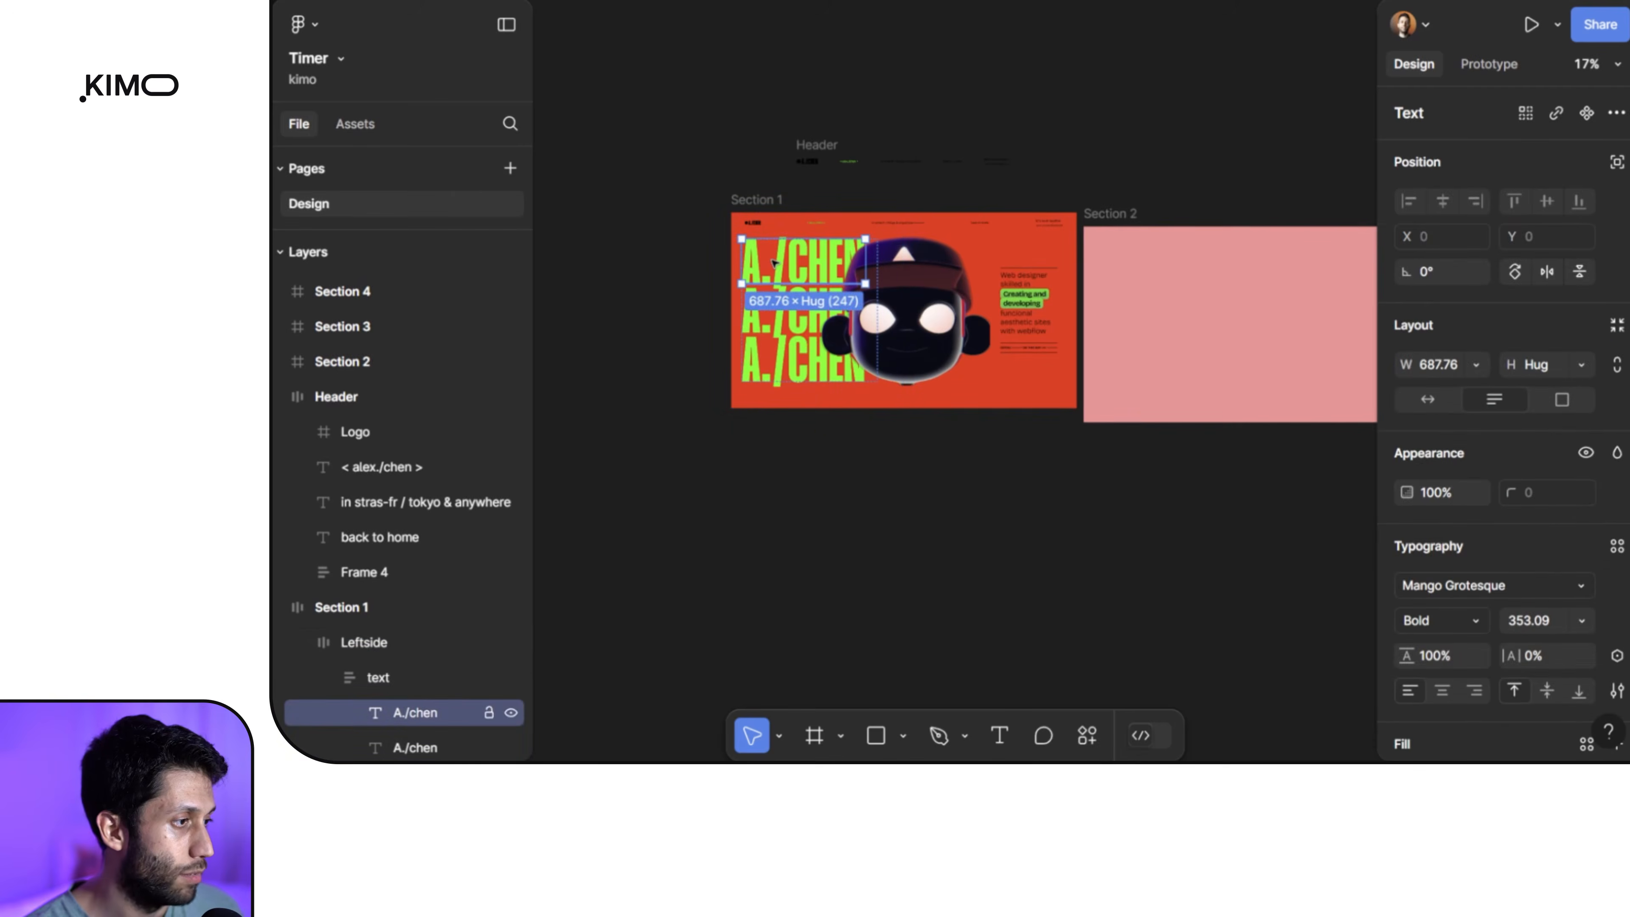
pyautogui.click(1115, 226)
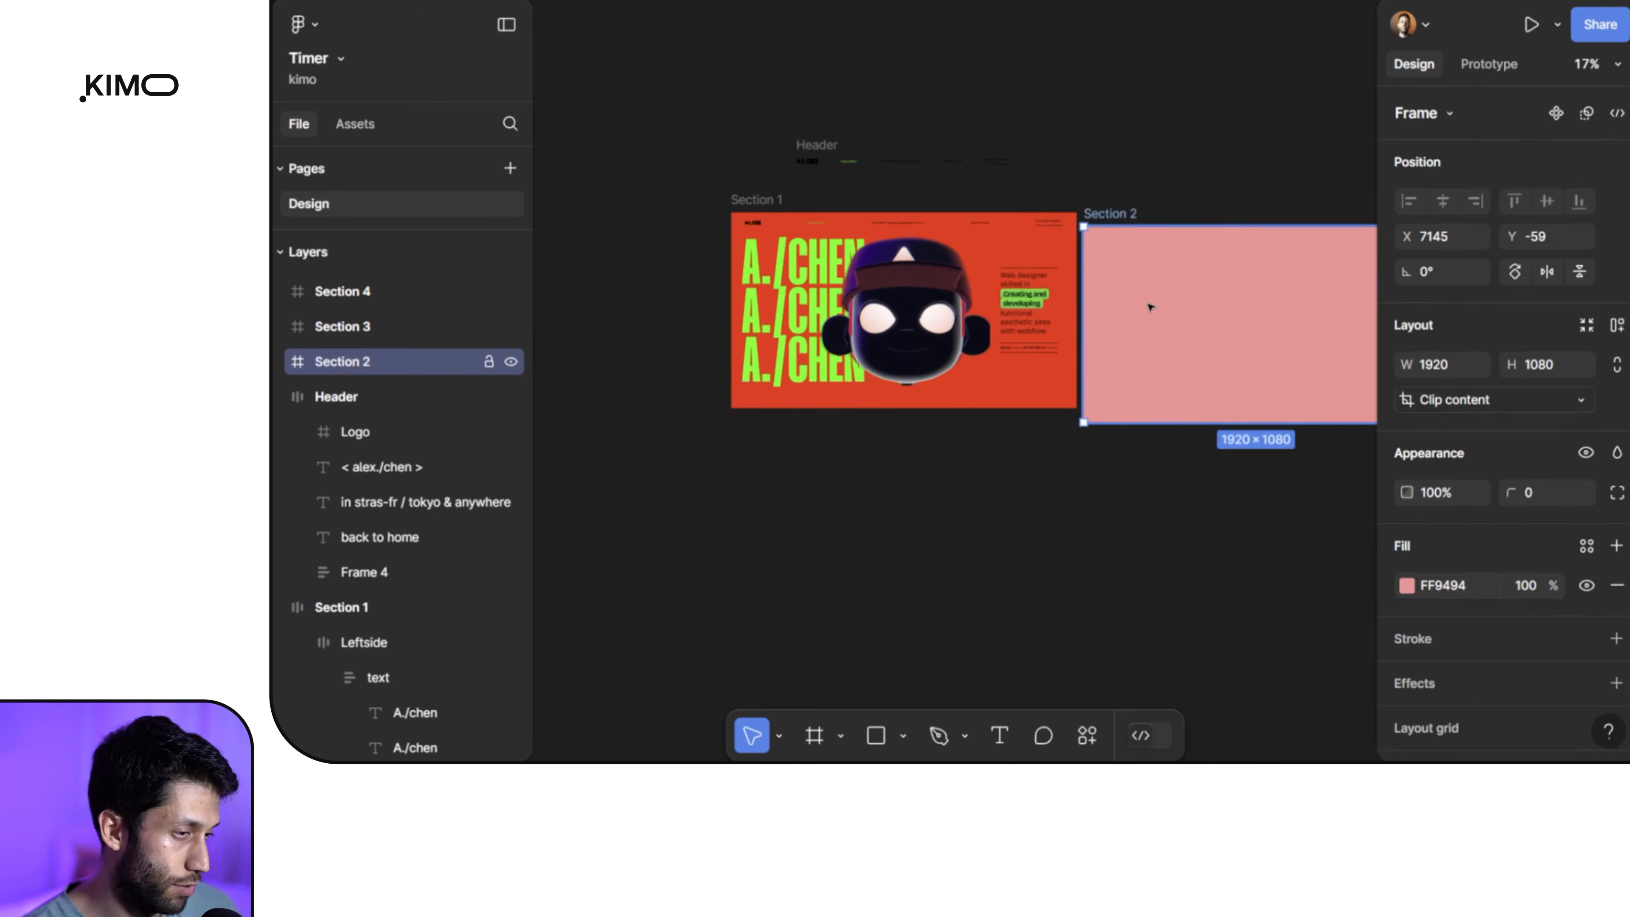
pyautogui.hotkey('ctrl', 'v')
pyautogui.hscroll(2, 1040, 188)
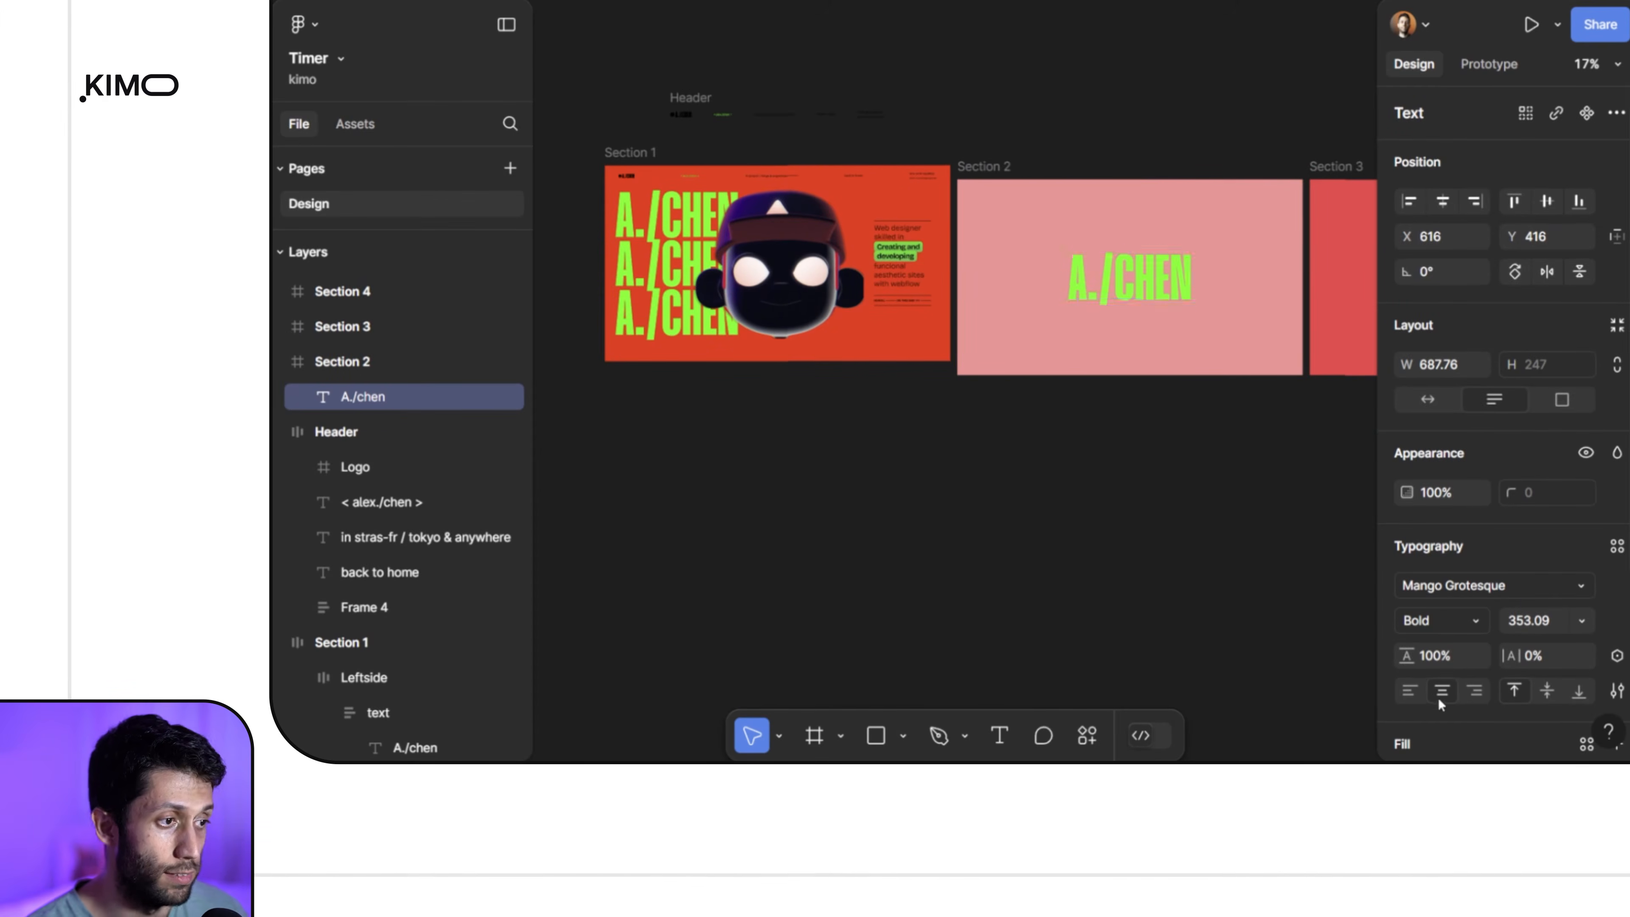
# Step: Replace the pasted title's text with "Section 2" and widen its text box to 1254 around the centre so it fits one line
pyautogui.doubleClick(1127, 293)
pyautogui.write('Section 2')
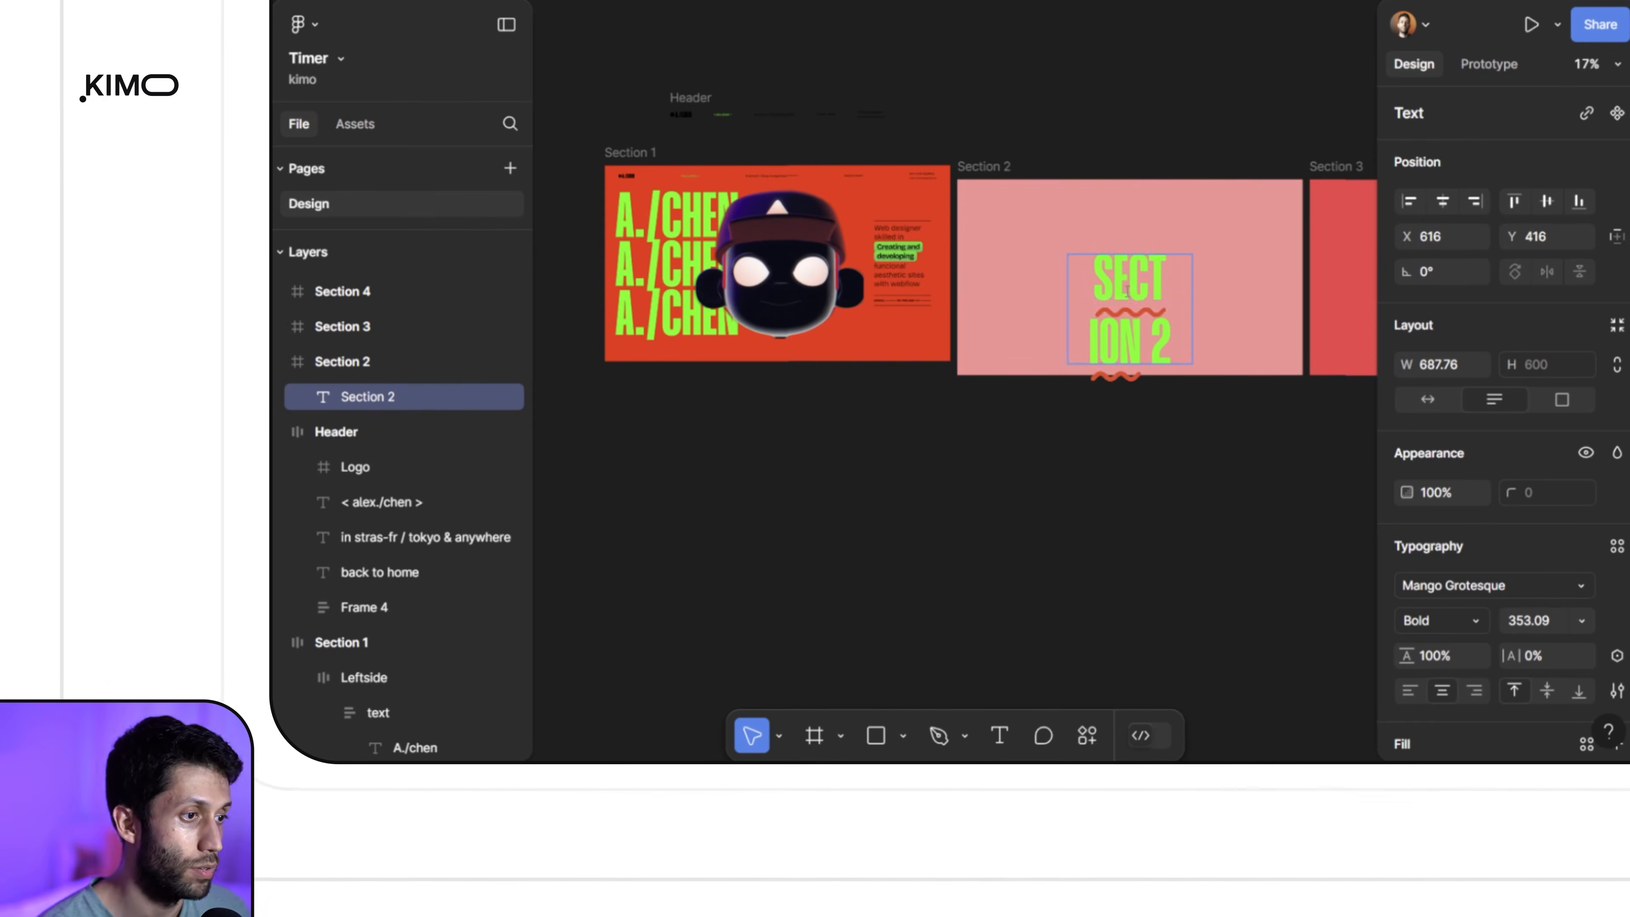
pyautogui.press('Escape')
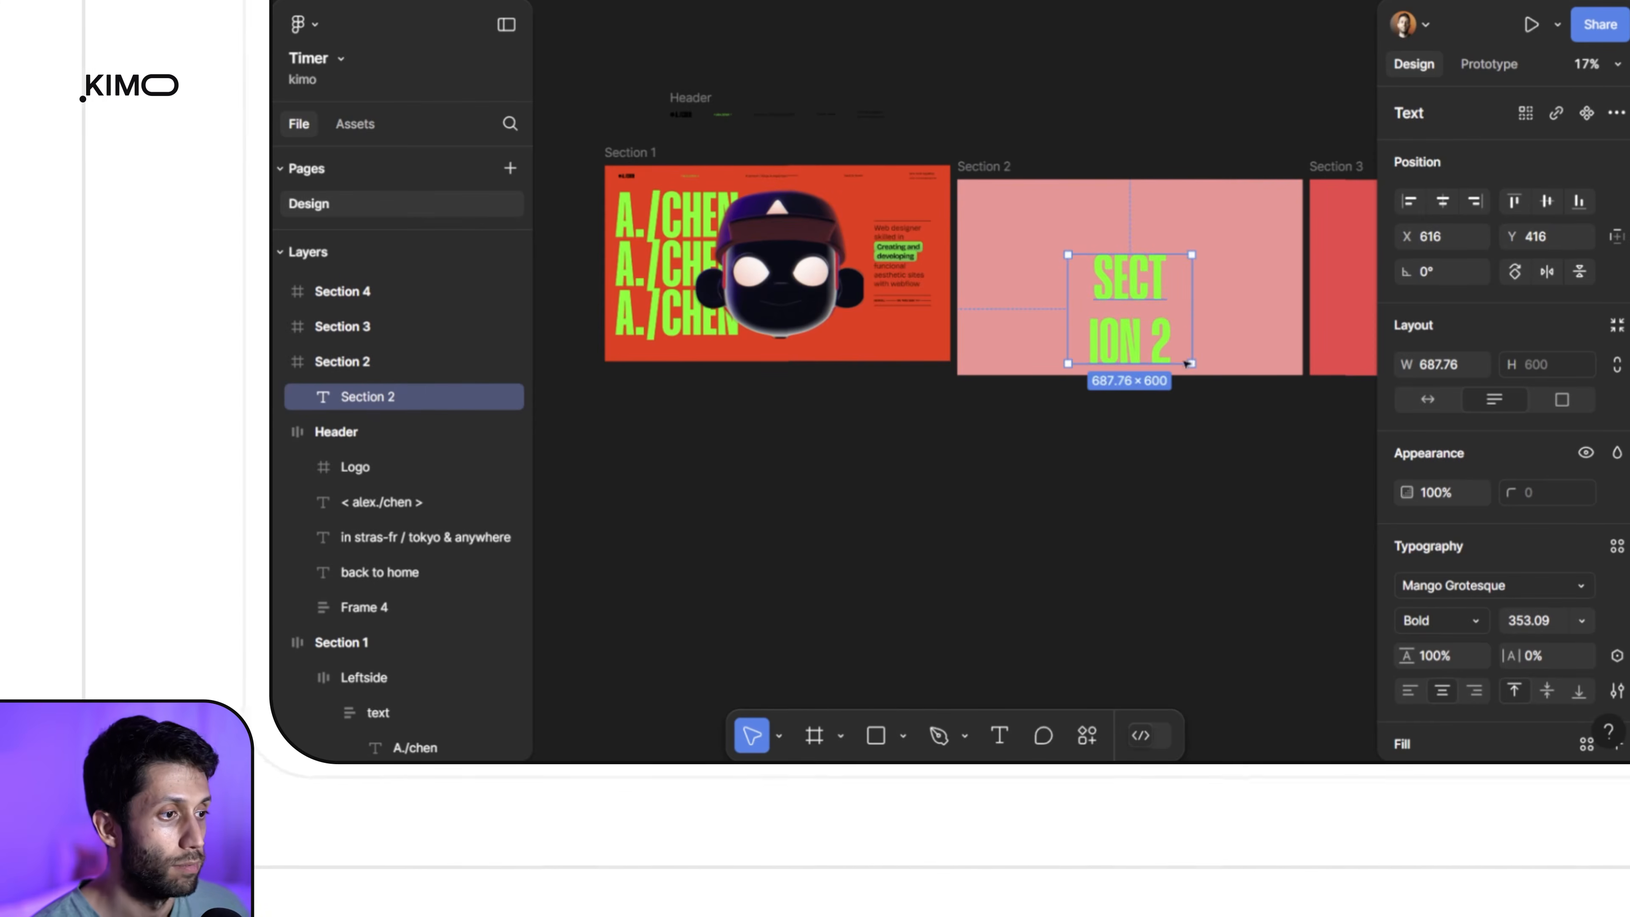
pyautogui.moveTo(1193, 341); pyautogui.dragTo(1244, 343)
pyautogui.click(1204, 434)
pyautogui.hscroll(5, 931, 429)
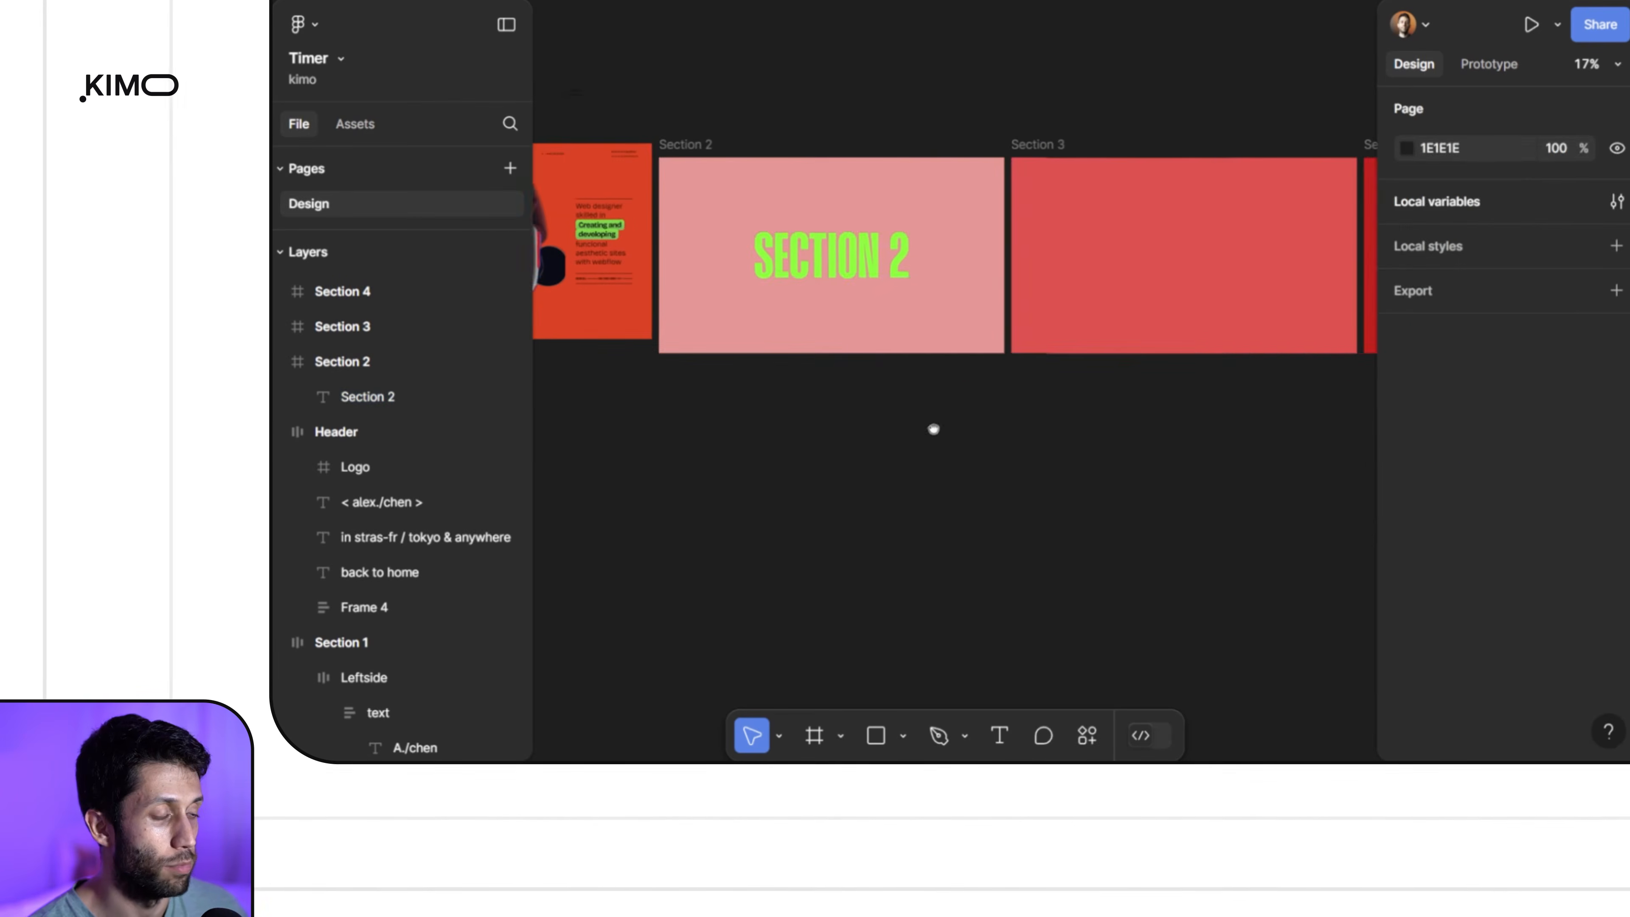
# Step: Copy the "Section 2" title and paste it into the Section 3 and Section 4 frames
pyautogui.click(763, 293)
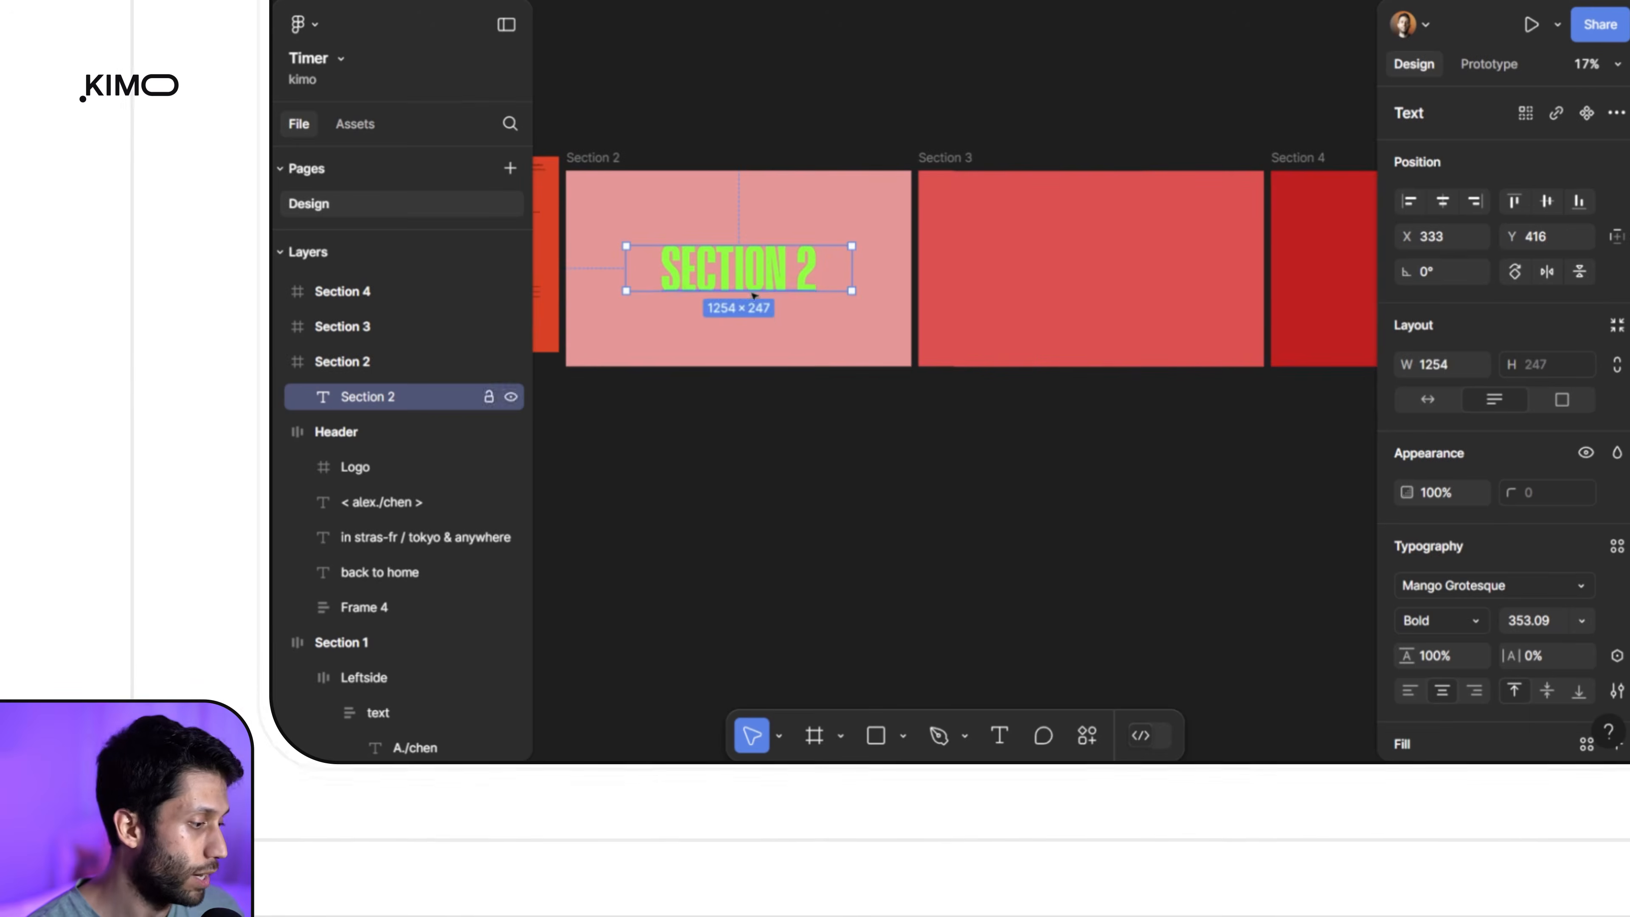
pyautogui.click(962, 159)
pyautogui.hotkey('ctrl', 'v')
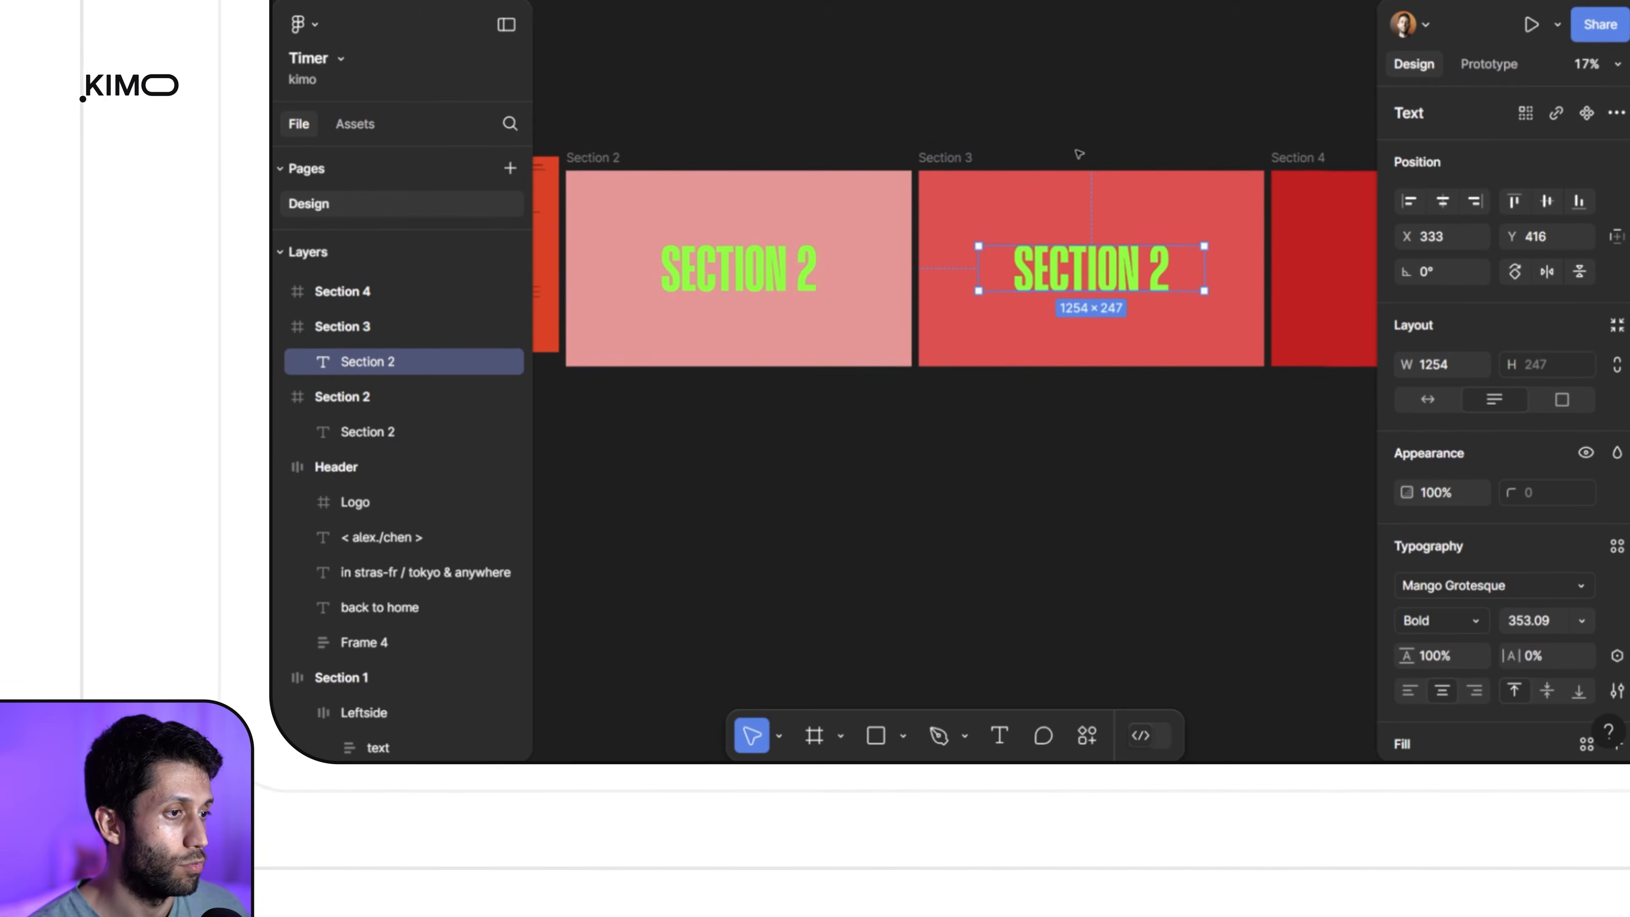
pyautogui.hscroll(3, 1027, 151)
pyautogui.click(1159, 166)
pyautogui.write('SECTION 2')
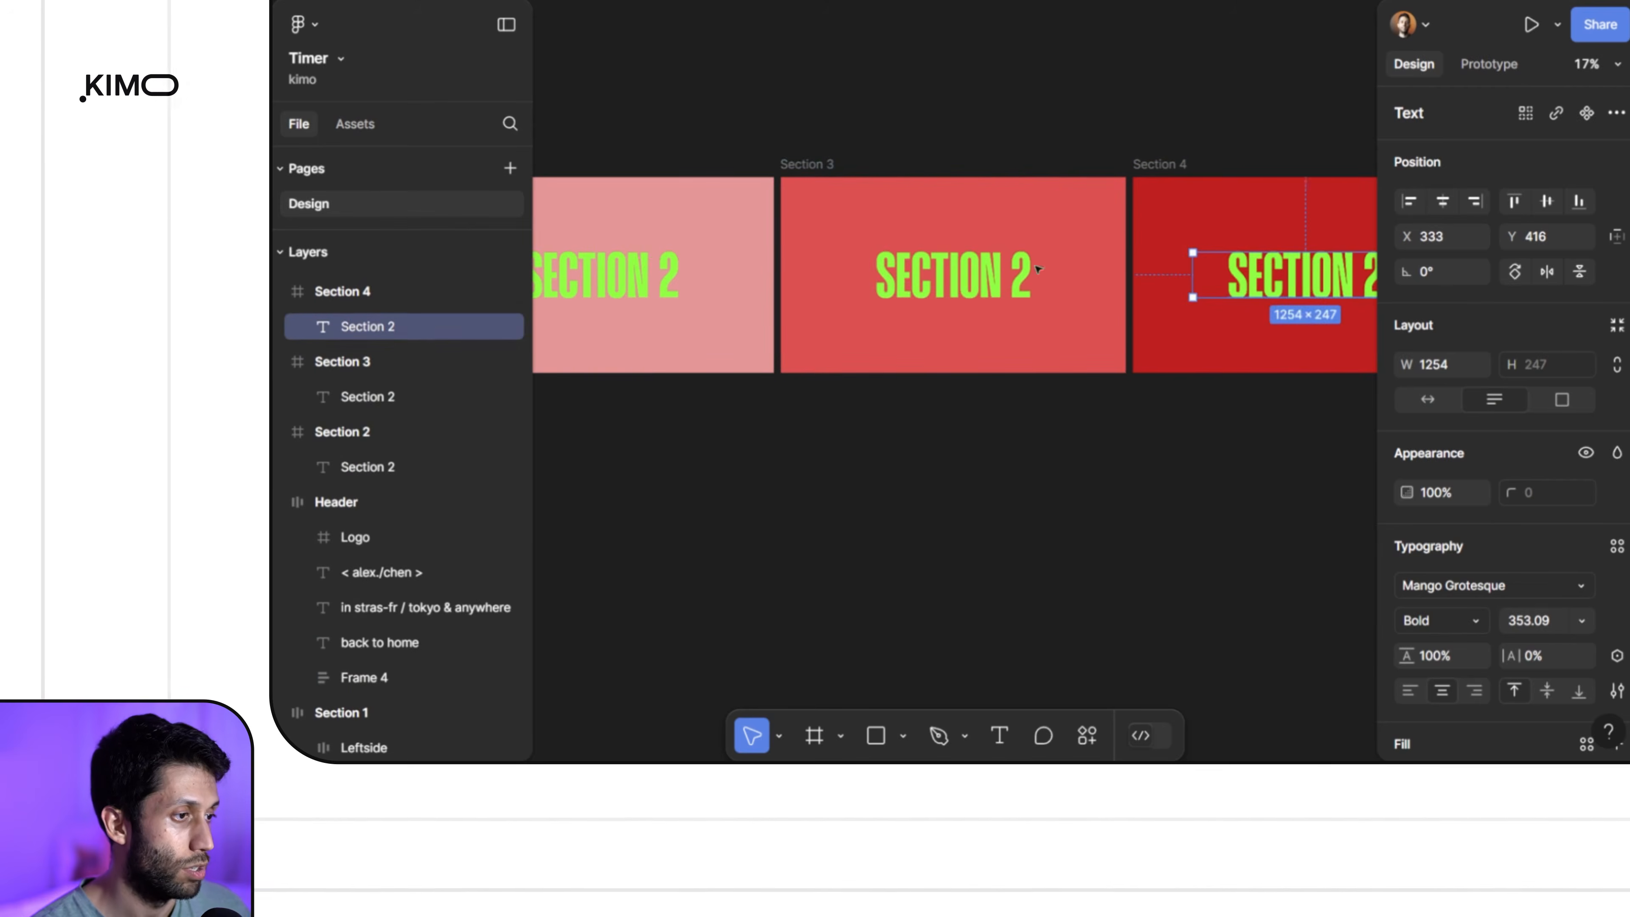
# Step: Edit the two pasted titles to read "Section 3" and "Section 4" in their matching frames
pyautogui.doubleClick(1027, 276)
pyautogui.press('BackSpace')
pyautogui.press('BackSpace')
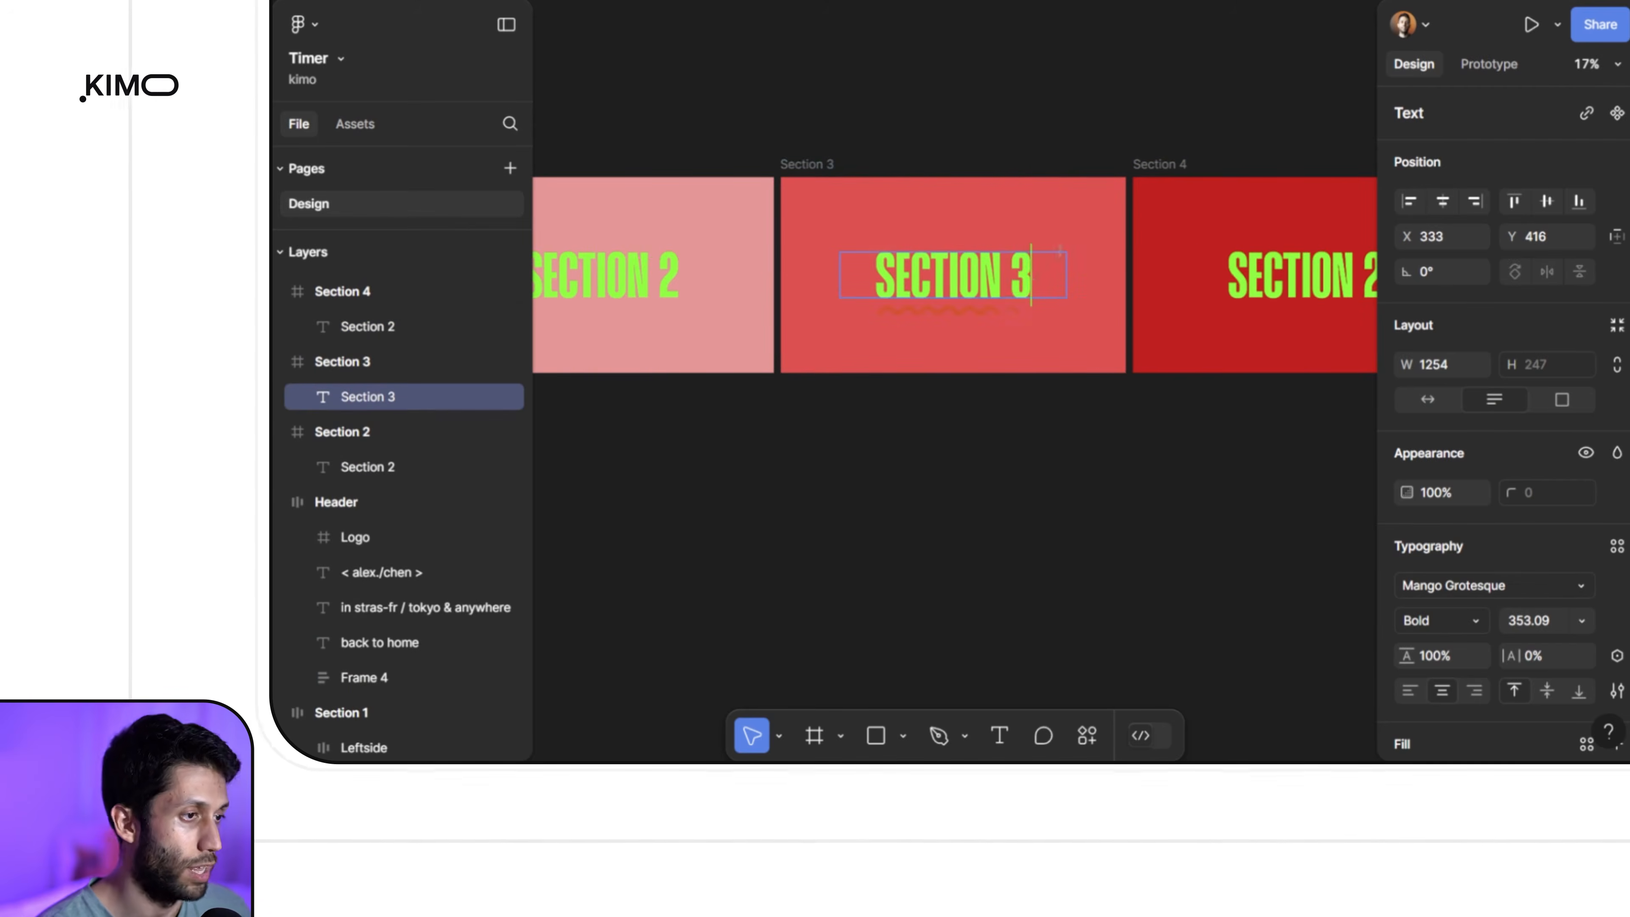
pyautogui.hscroll(5, 1001, 115)
pyautogui.doubleClick(1024, 283)
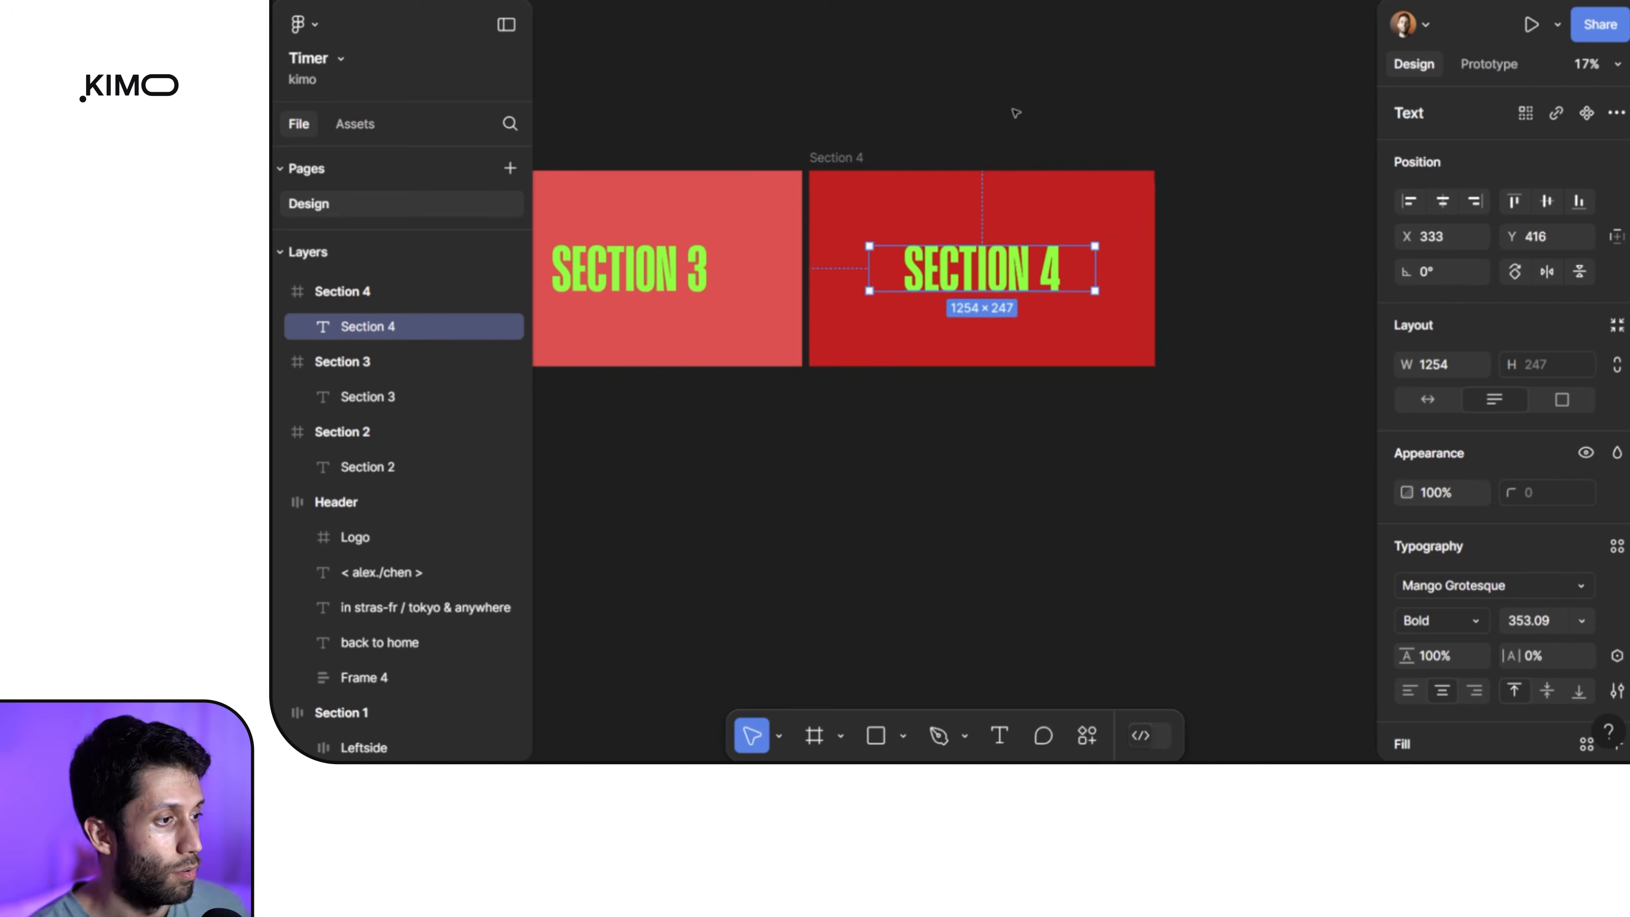
pyautogui.scroll(-5, 1015, 113)
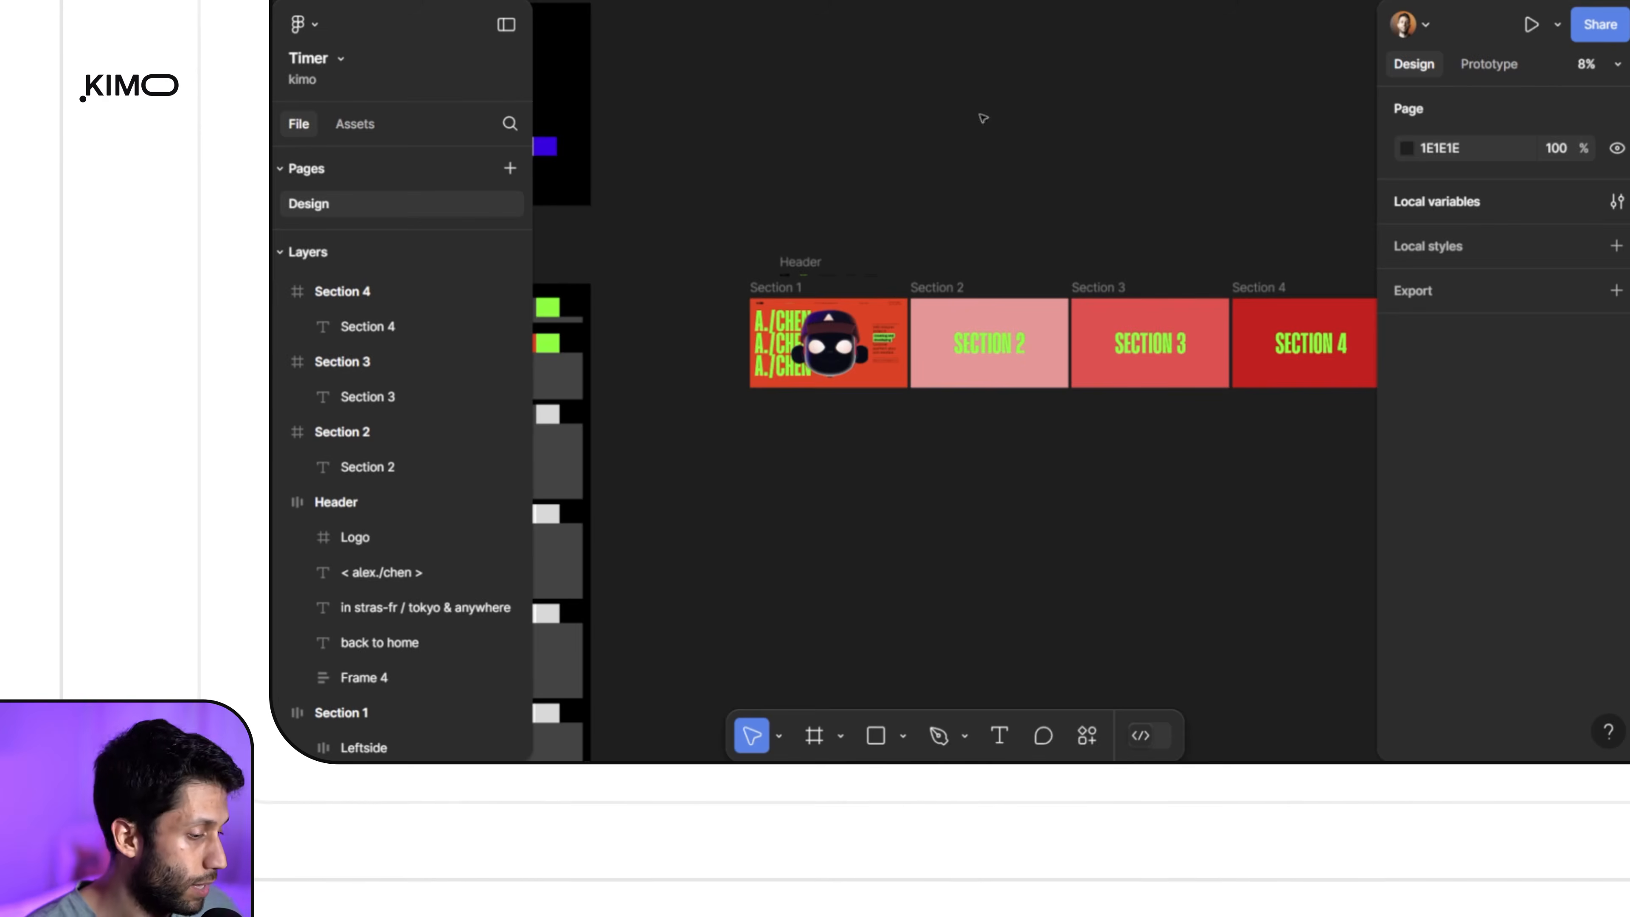
# Step: Add a 1920 × 1080 Slide 16:9 frame named Preview, placed past Section 4 in the row
pyautogui.press('f')
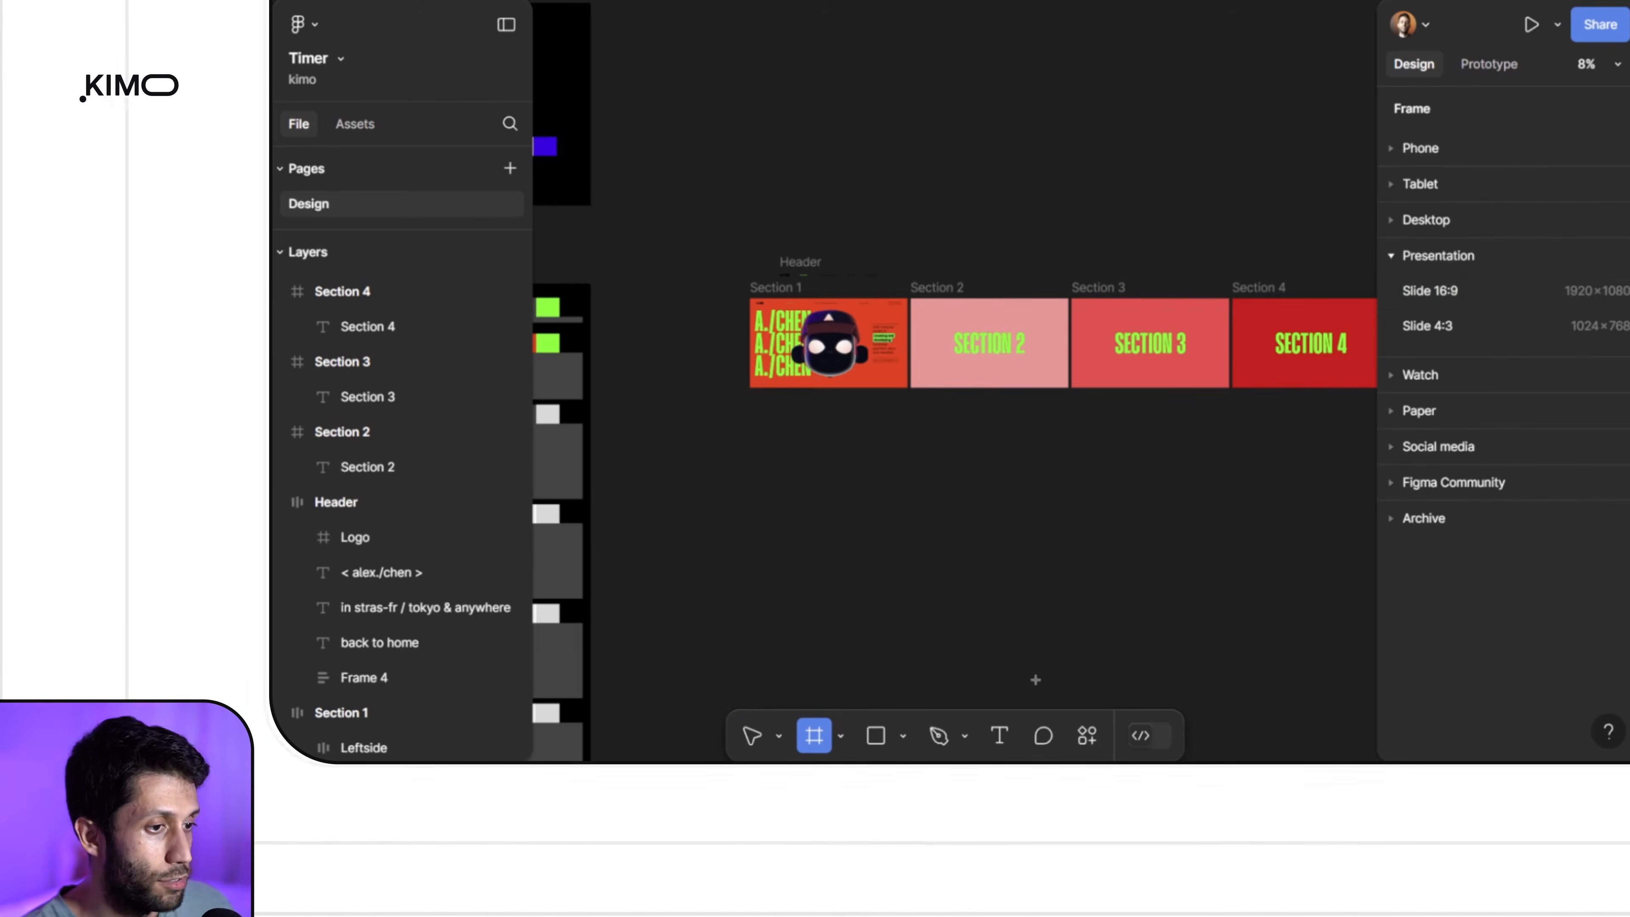
pyautogui.click(1409, 293)
pyautogui.moveTo(1308, 289); pyautogui.dragTo(1318, 289)
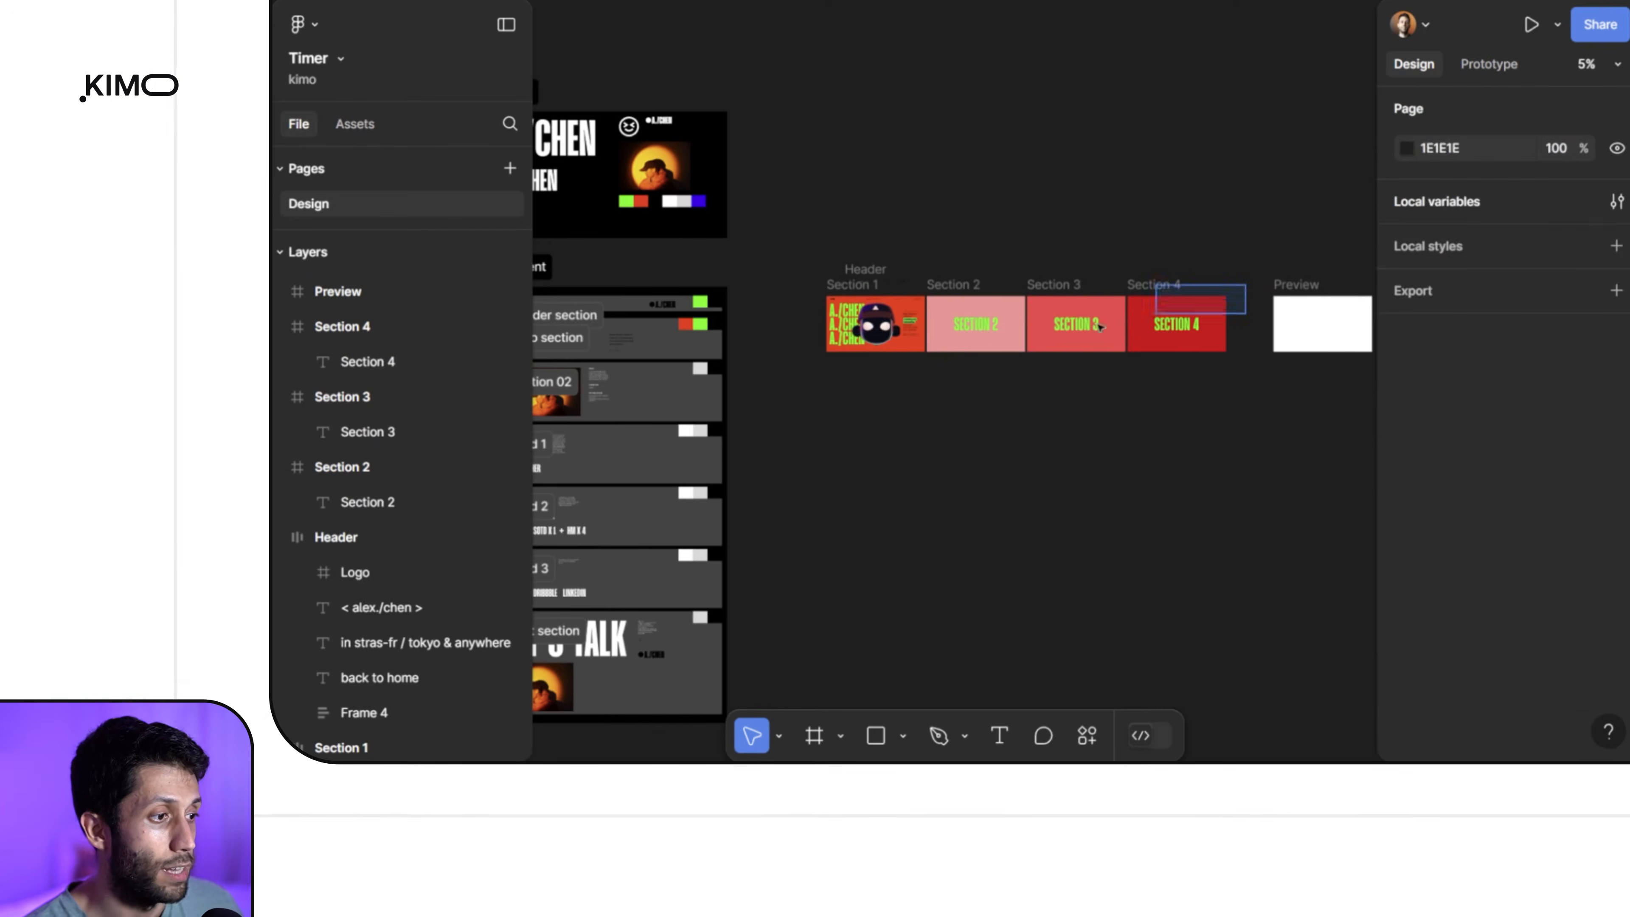
# Step: Wrap Sections 1 to 4 in a horizontal auto layout frame with a gap of 0
pyautogui.moveTo(1100, 326); pyautogui.dragTo(827, 363)
pyautogui.scroll(3, 819, 343)
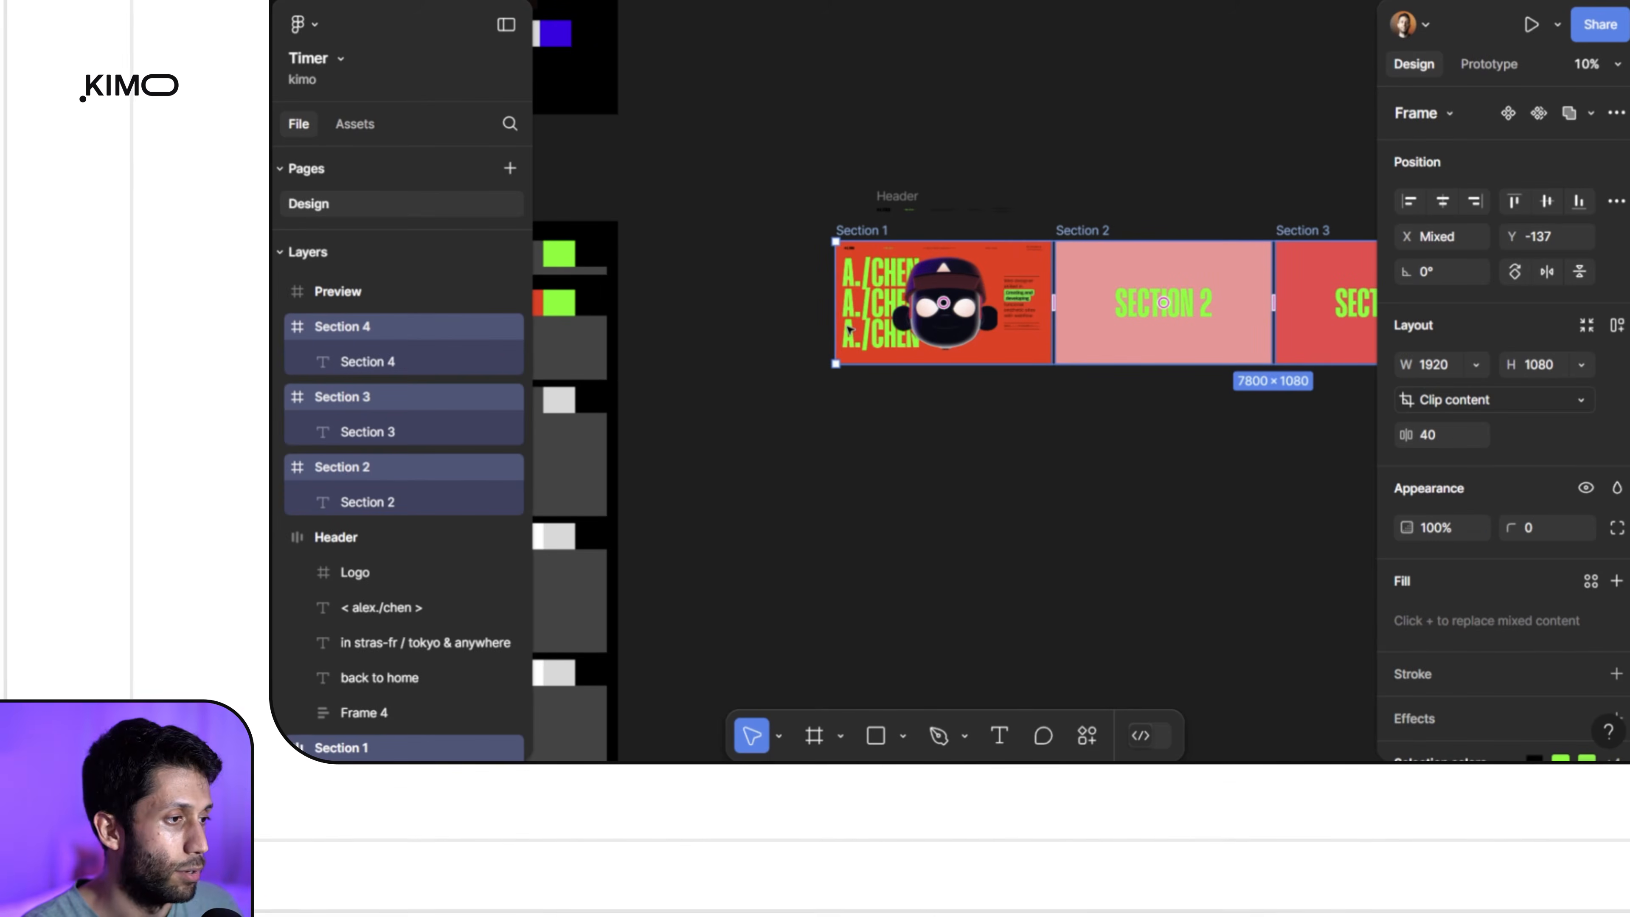
pyautogui.hotkey('shift', 'a')
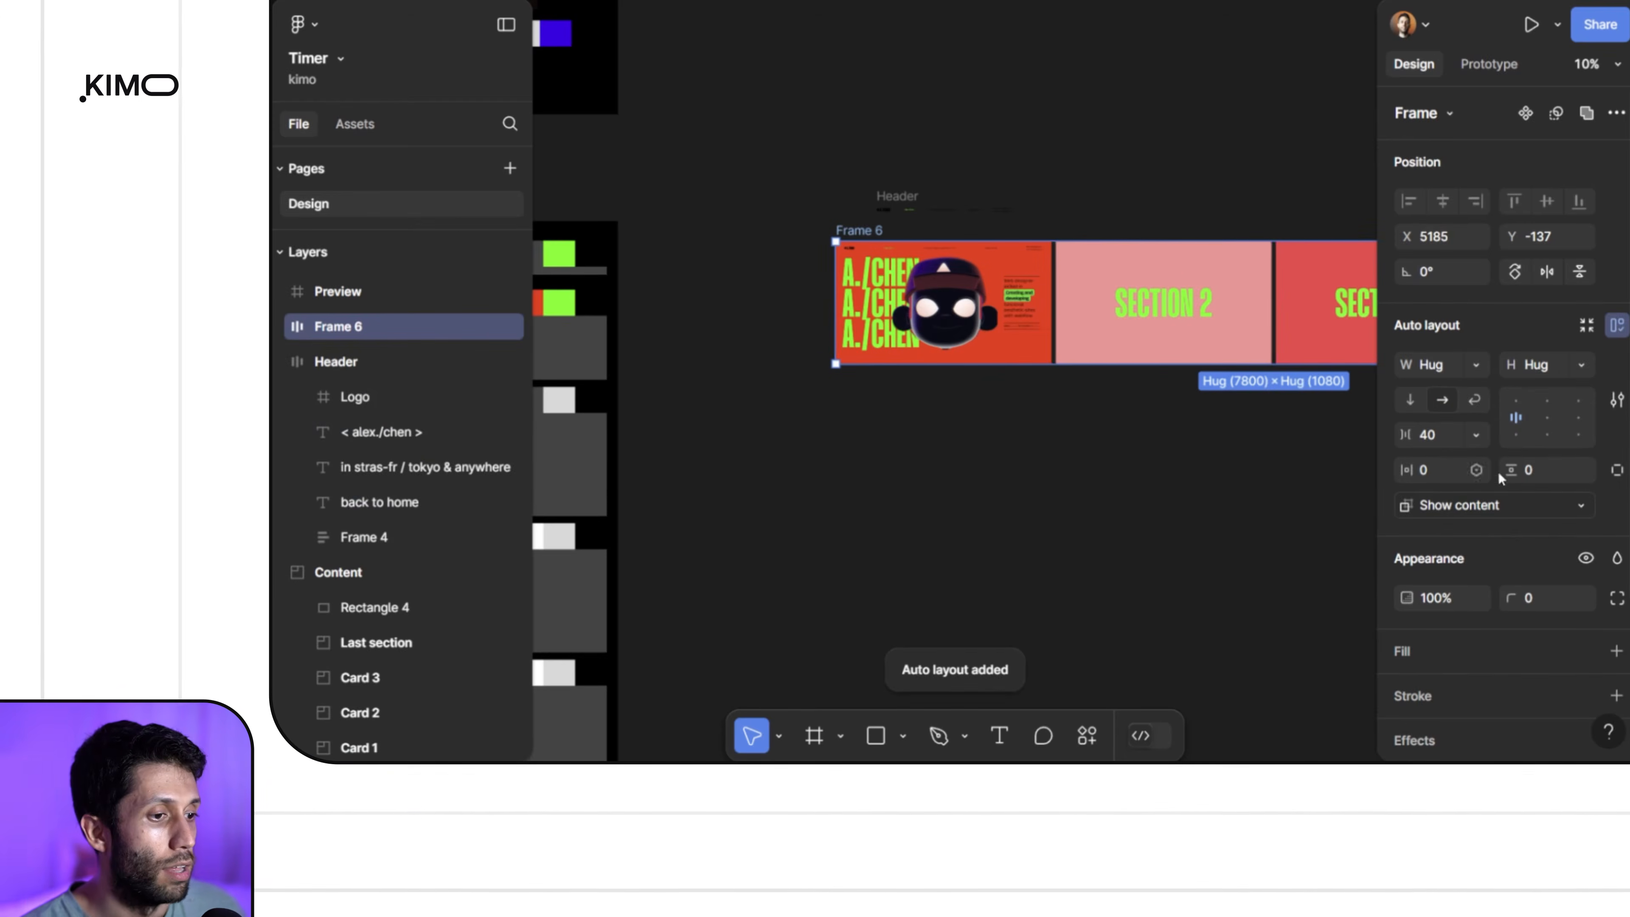
pyautogui.click(1432, 435)
pyautogui.write('0')
pyautogui.press('Return')
# Step: Move the combined sections frame onto the Preview frame, then cut and paste it inside Preview at X 0, Y 0
pyautogui.click(1048, 499)
pyautogui.scroll(-4, 1048, 499)
pyautogui.moveTo(1271, 542); pyautogui.dragTo(970, 471)
pyautogui.moveTo(646, 292); pyautogui.dragTo(1093, 294)
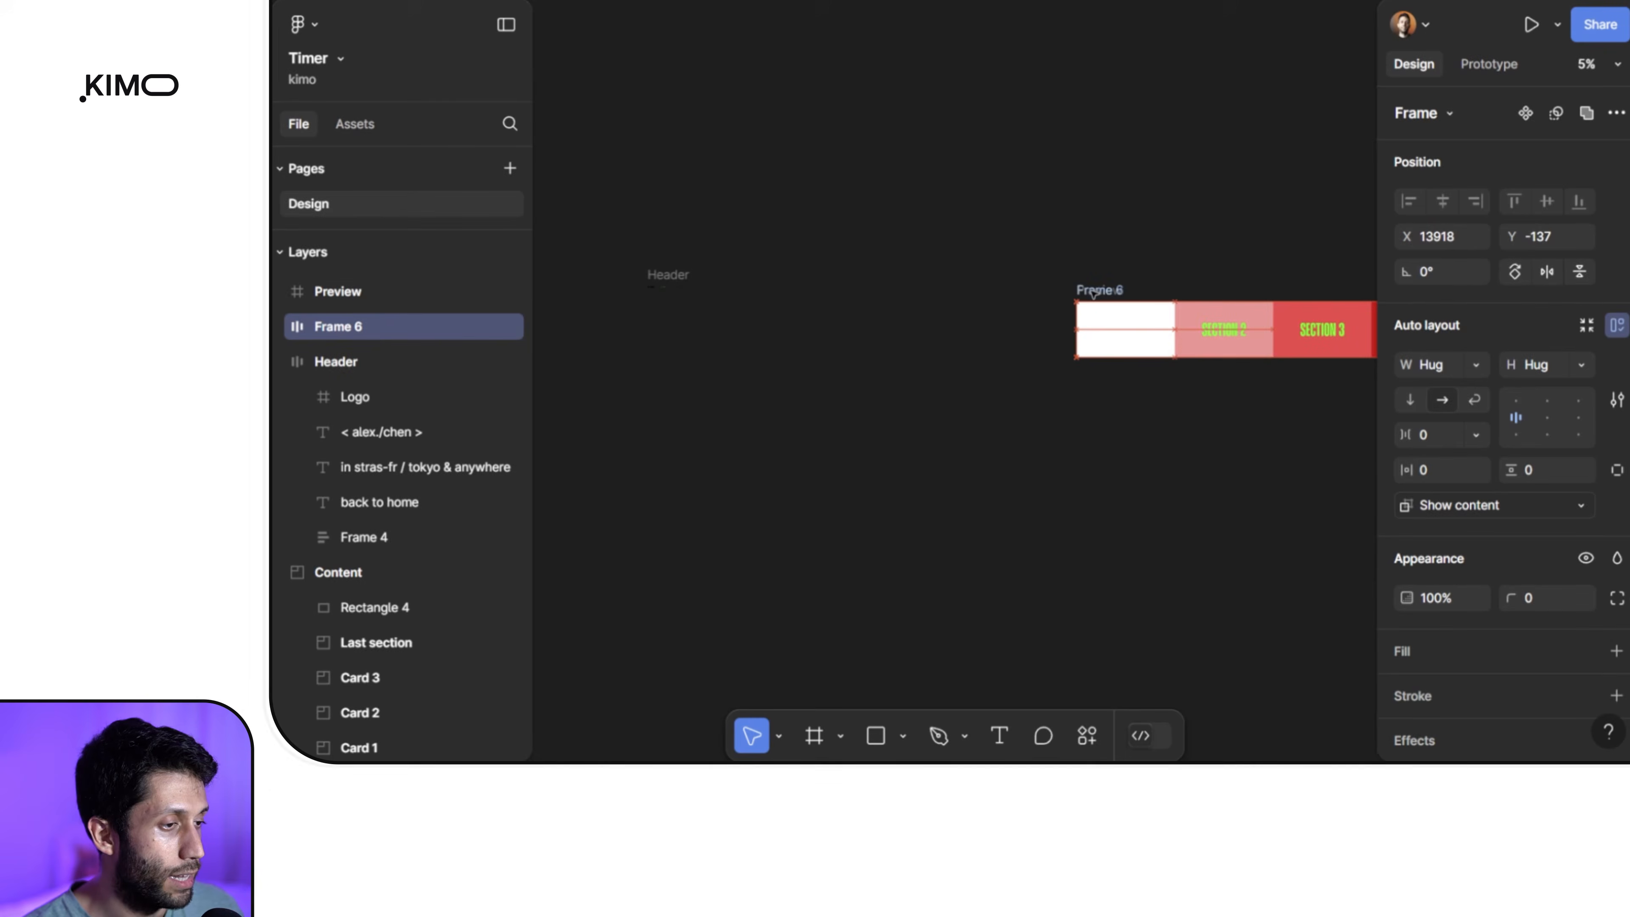
pyautogui.press('Delete')
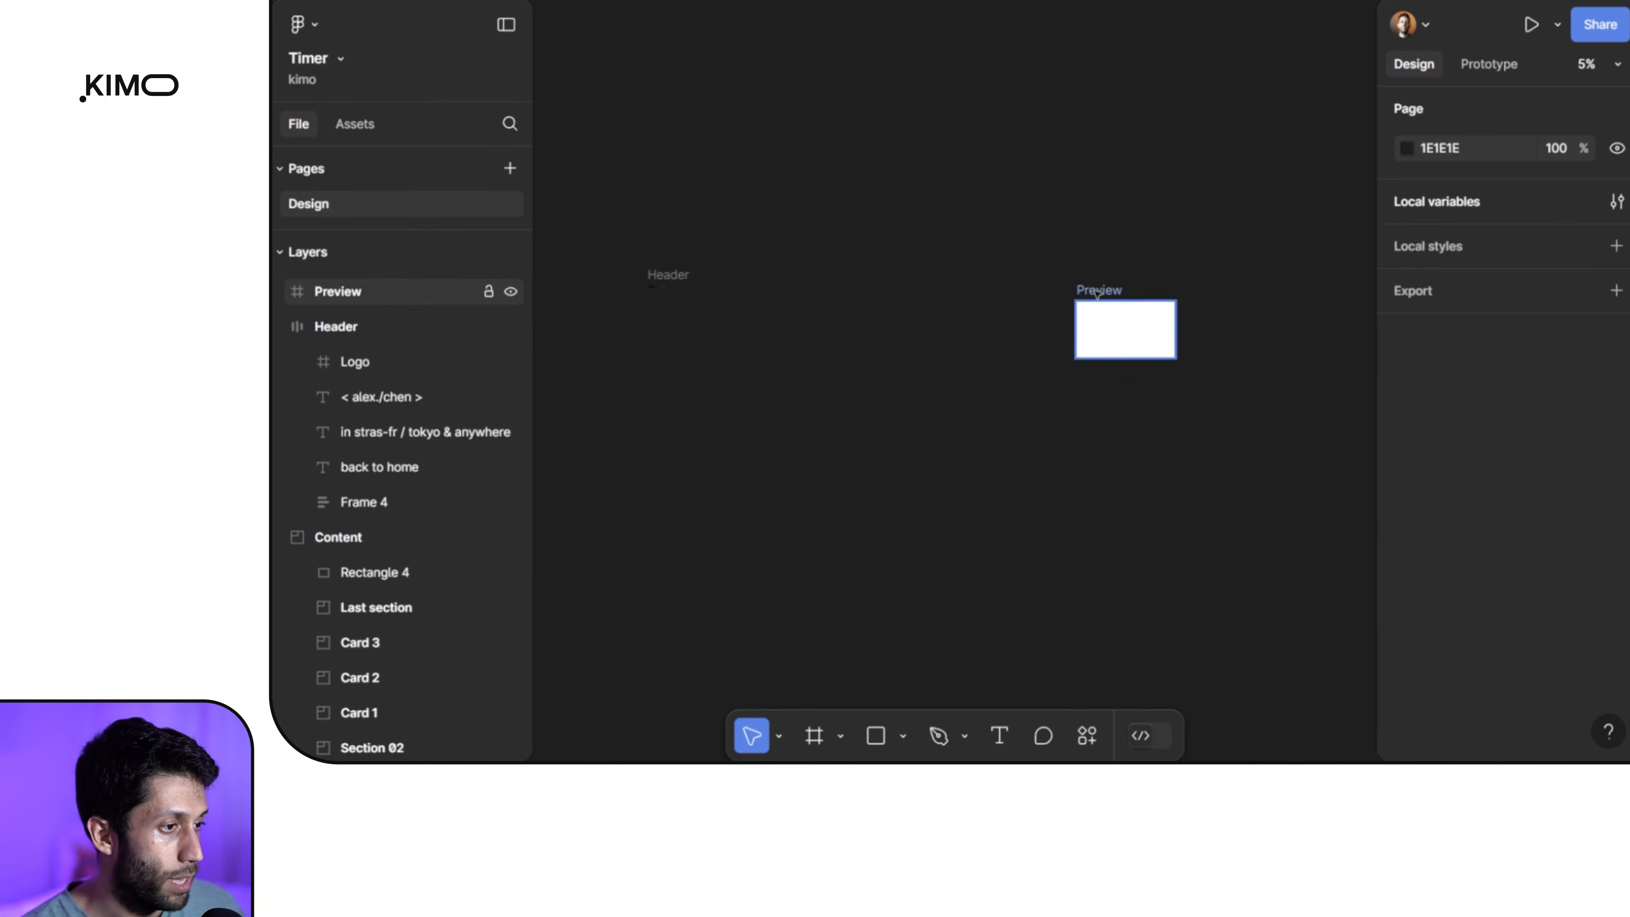
pyautogui.click(1098, 294)
pyautogui.hotkey('ctrl', 'v')
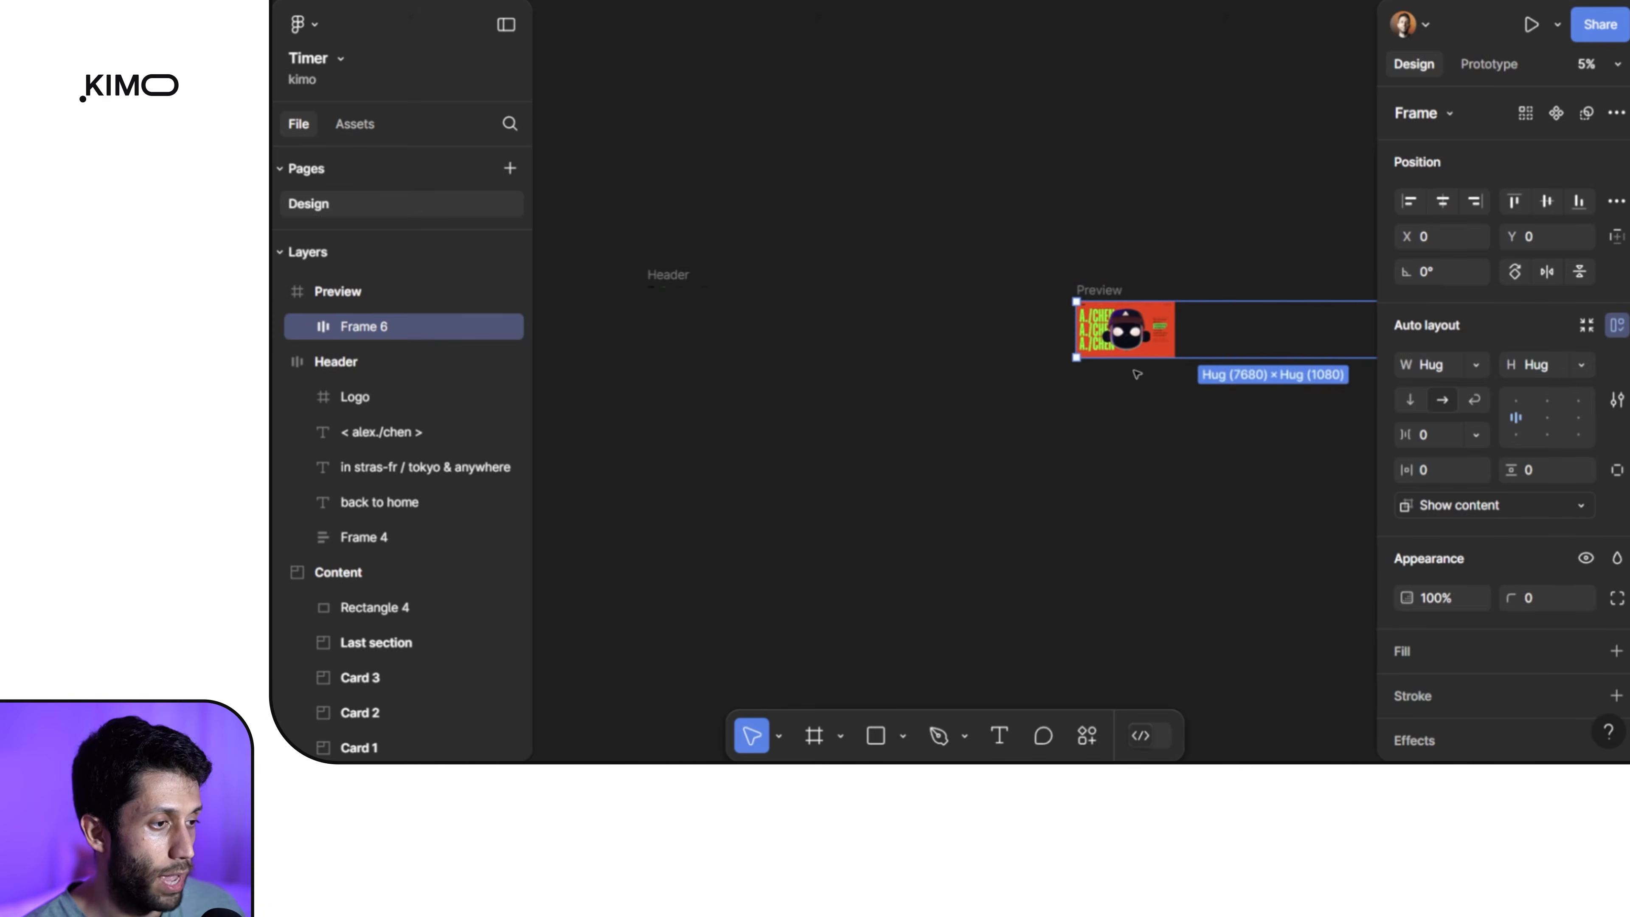
pyautogui.moveTo(1127, 421); pyautogui.dragTo(959, 441)
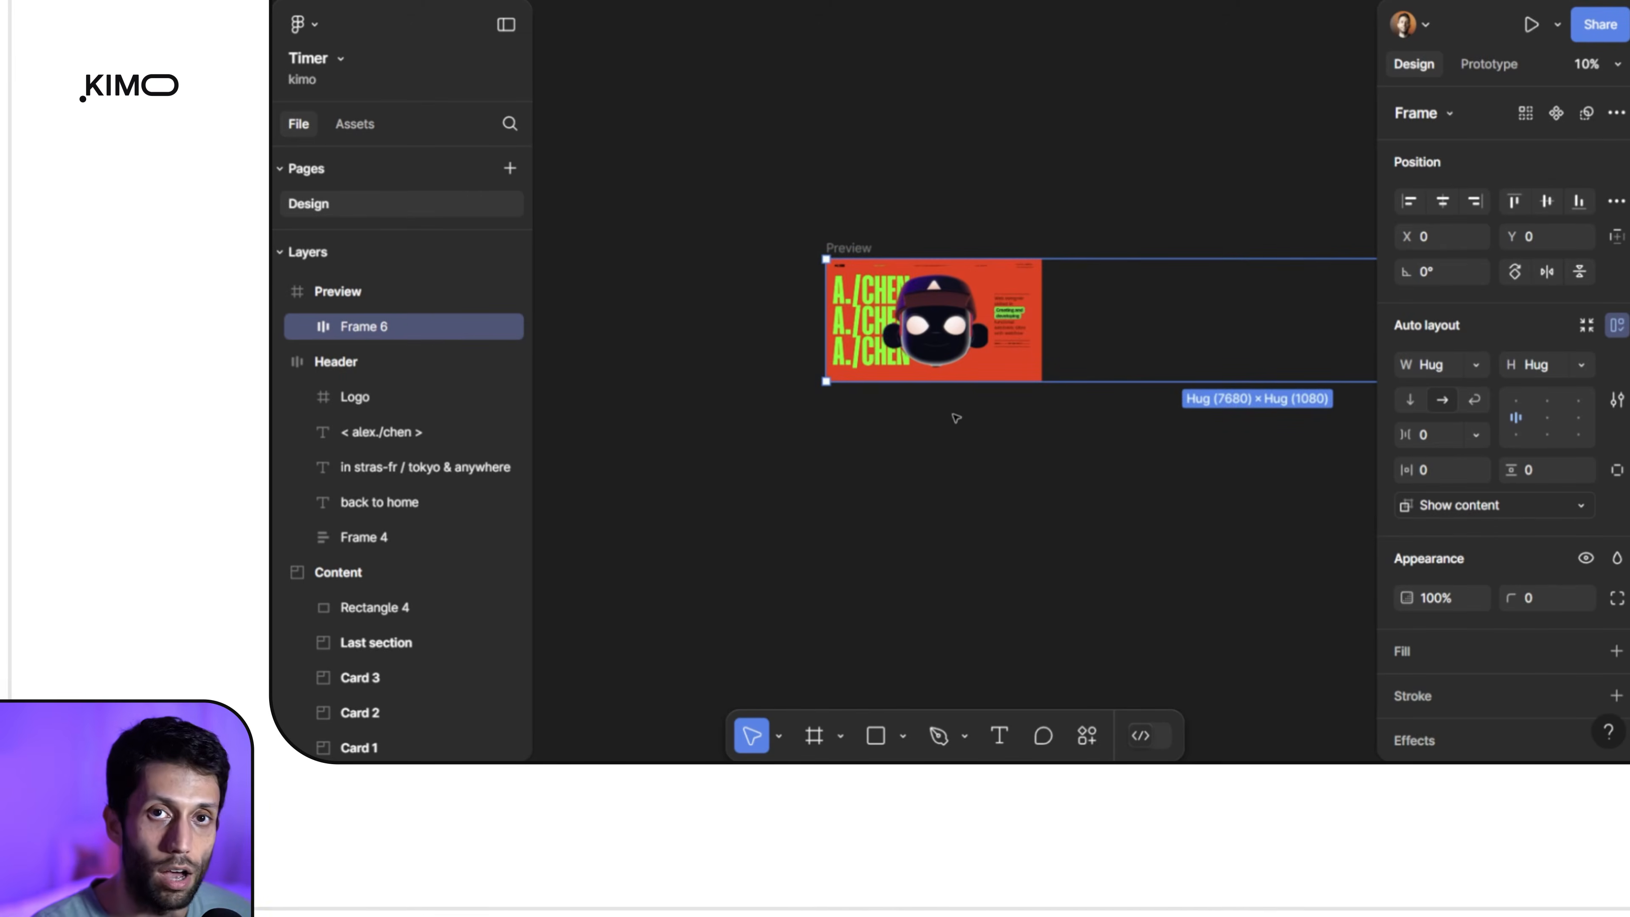
pyautogui.scroll(3, 960, 421)
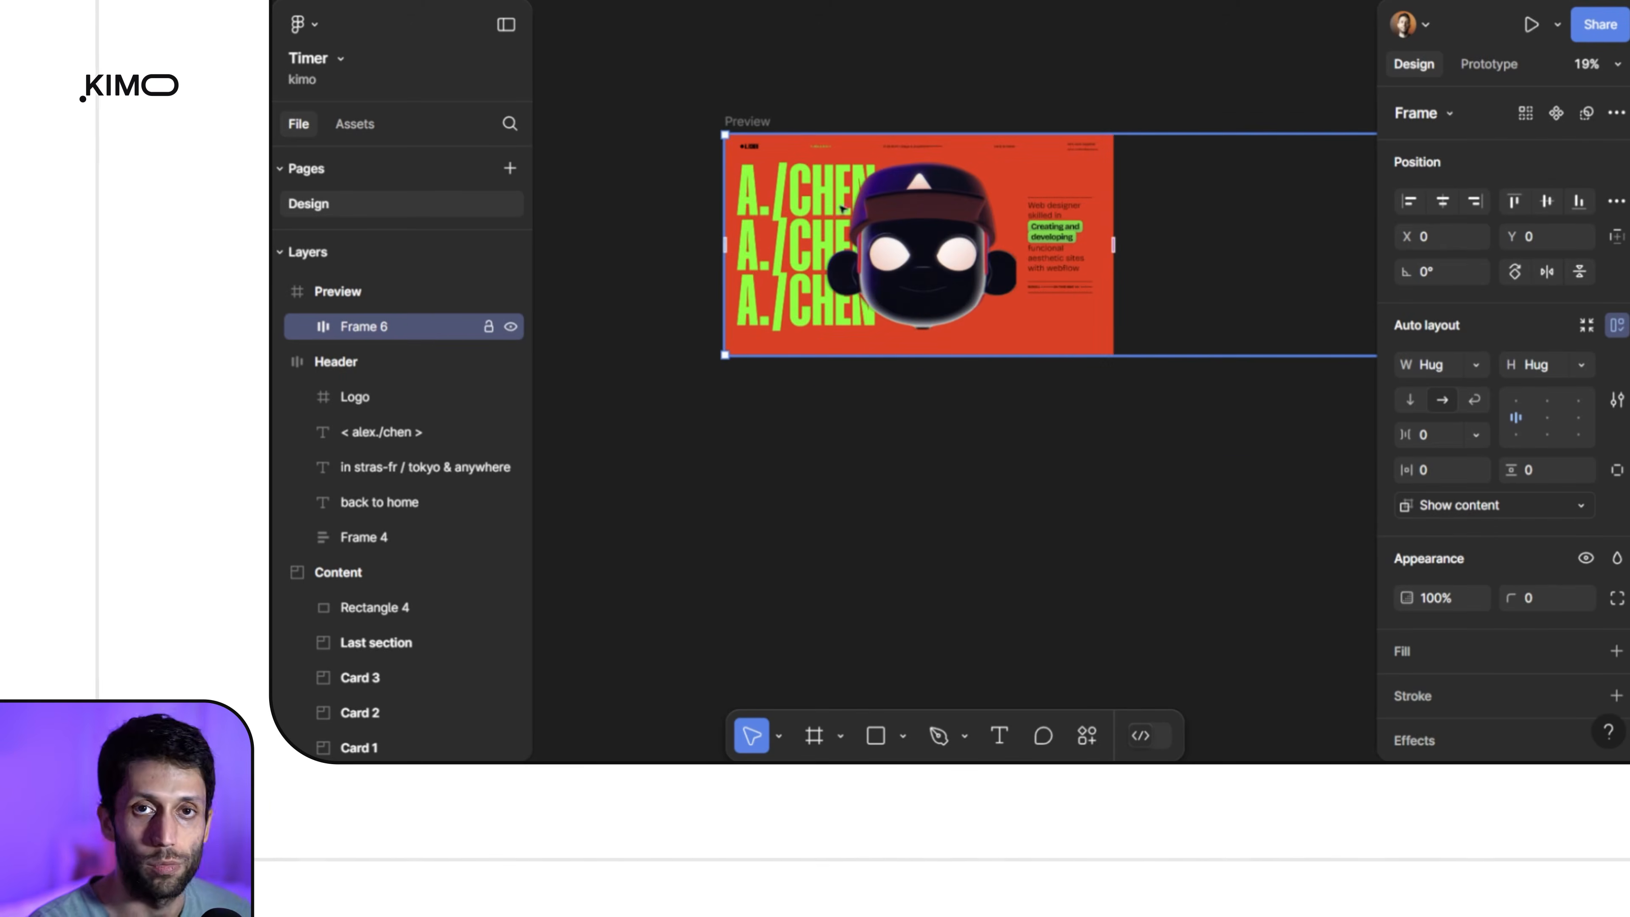
pyautogui.click(789, 96)
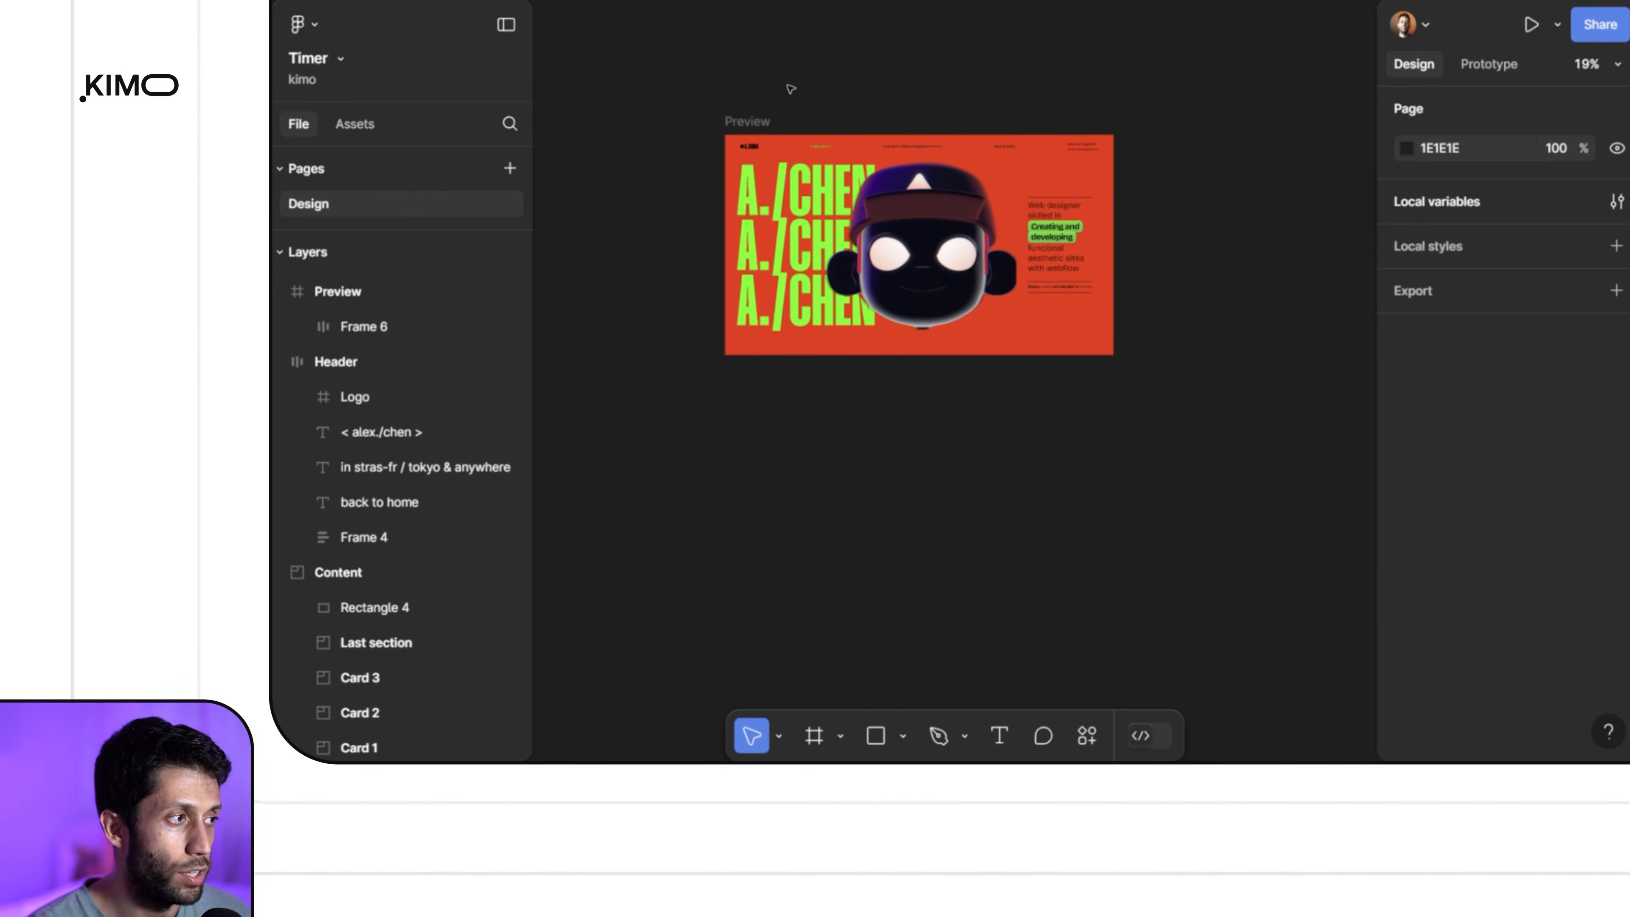
# Step: Set the Preview frame's prototype scroll overflow to Horizontal
pyautogui.click(748, 121)
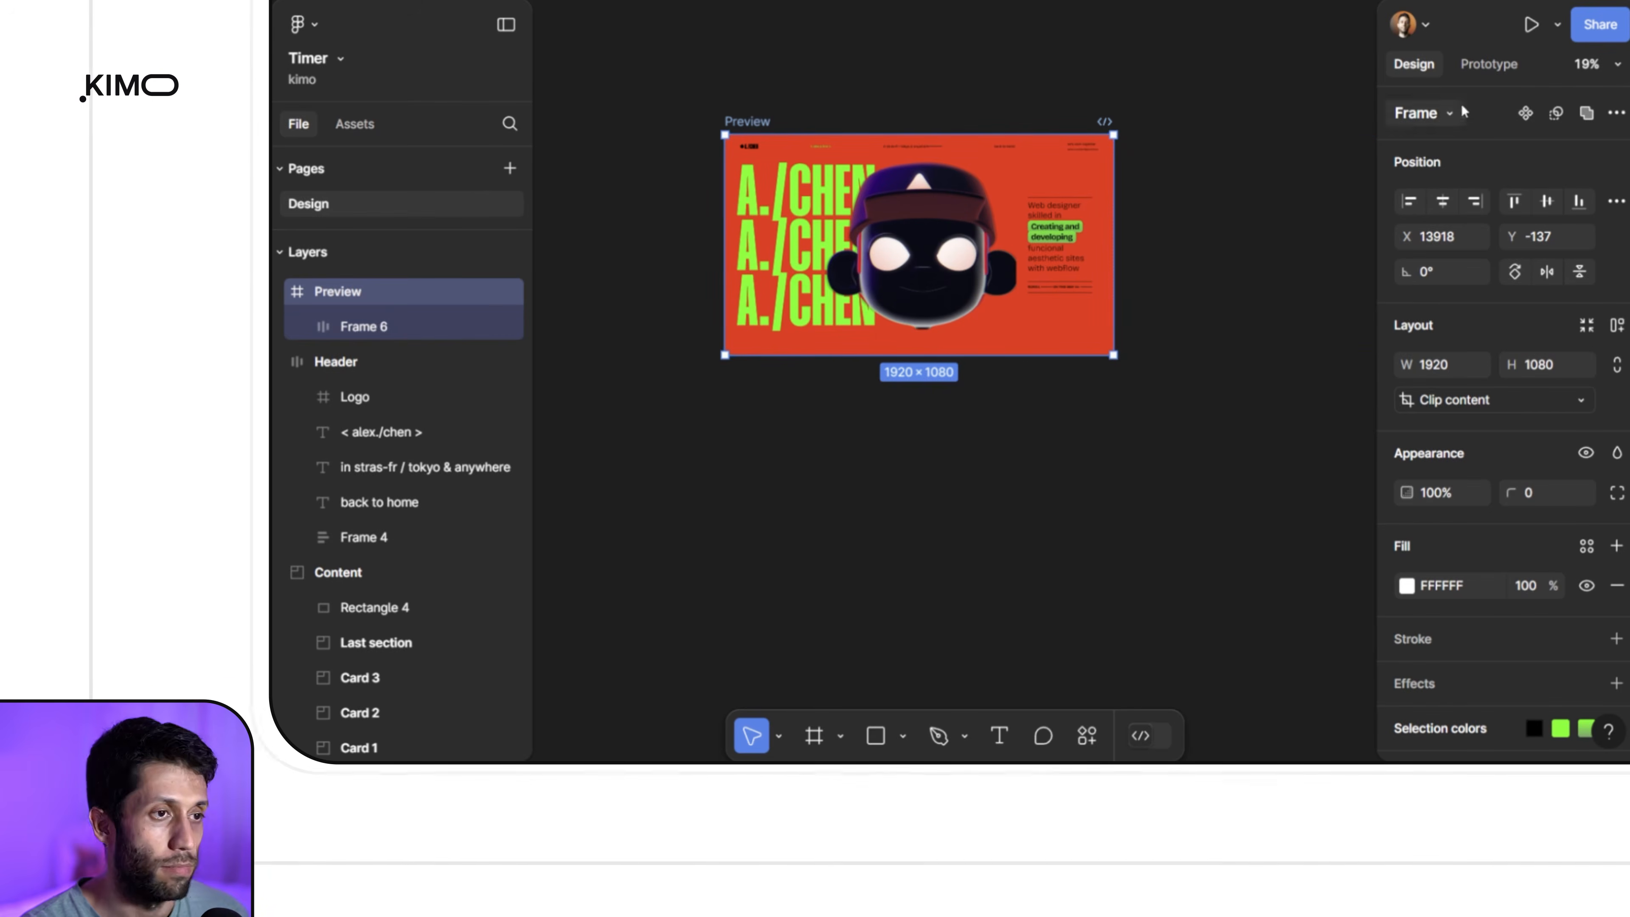
pyautogui.click(1484, 67)
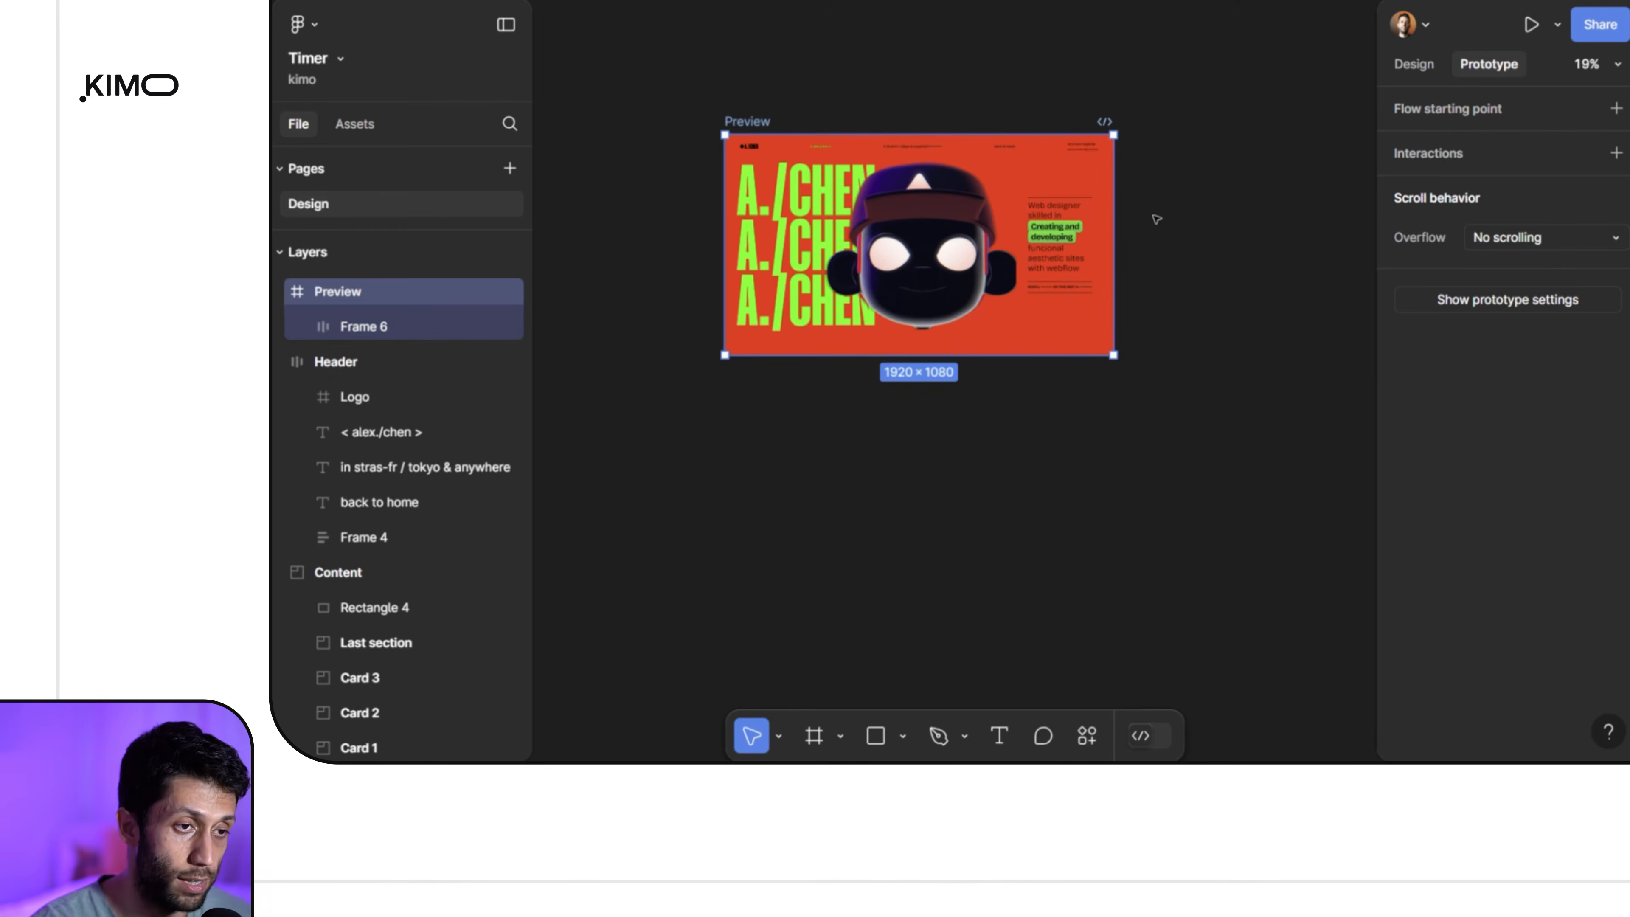
pyautogui.click(1516, 242)
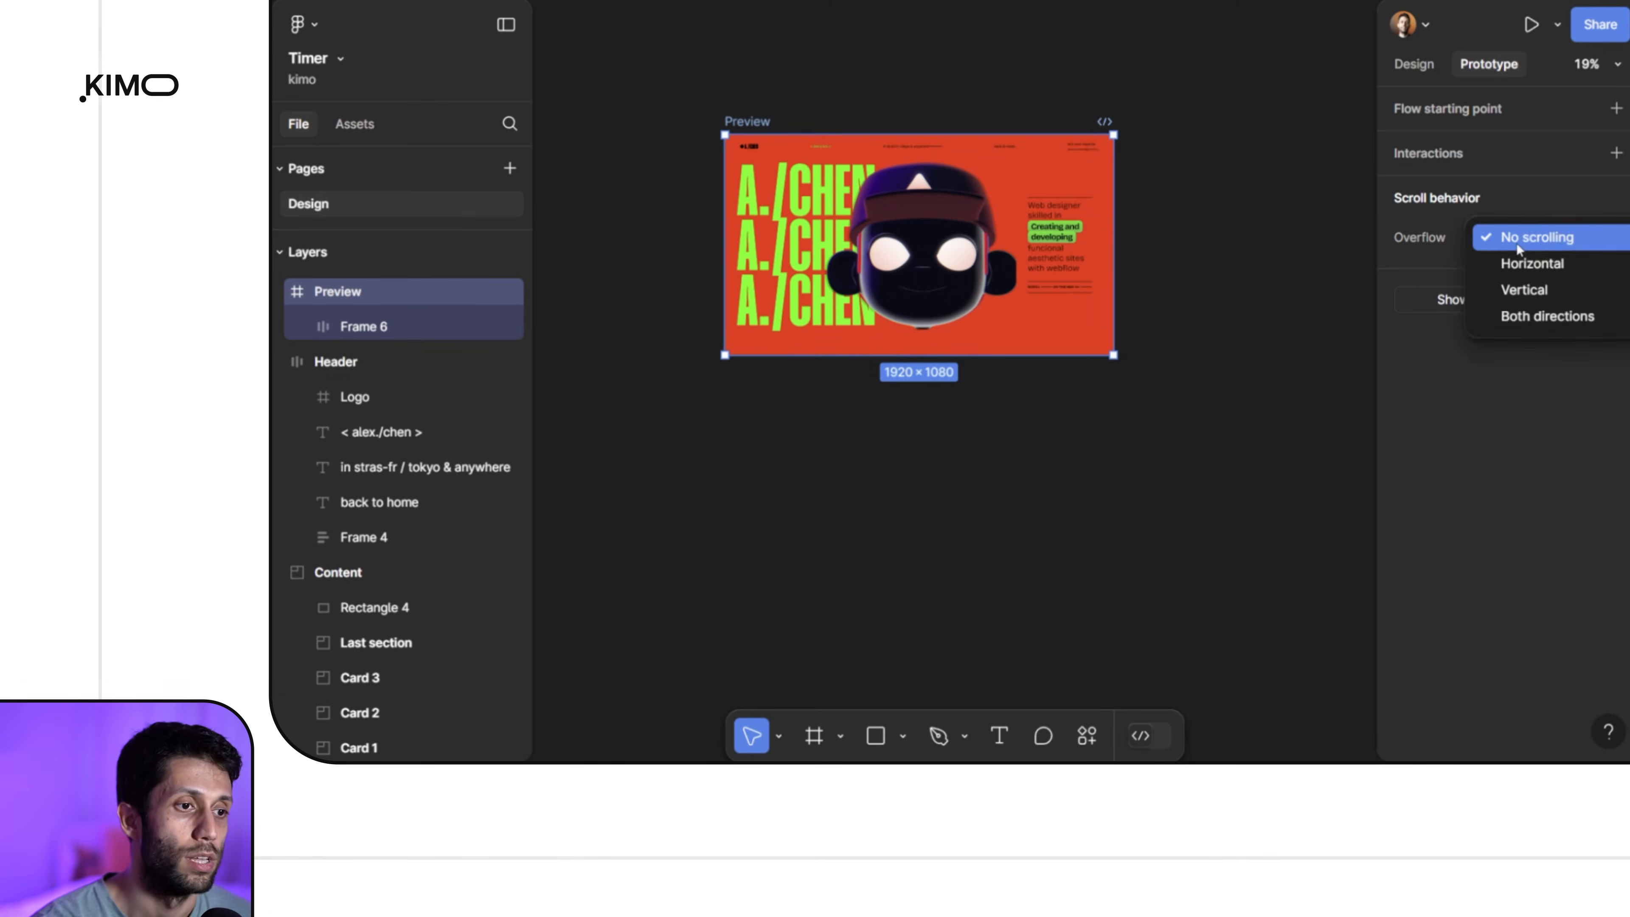
pyautogui.click(1526, 270)
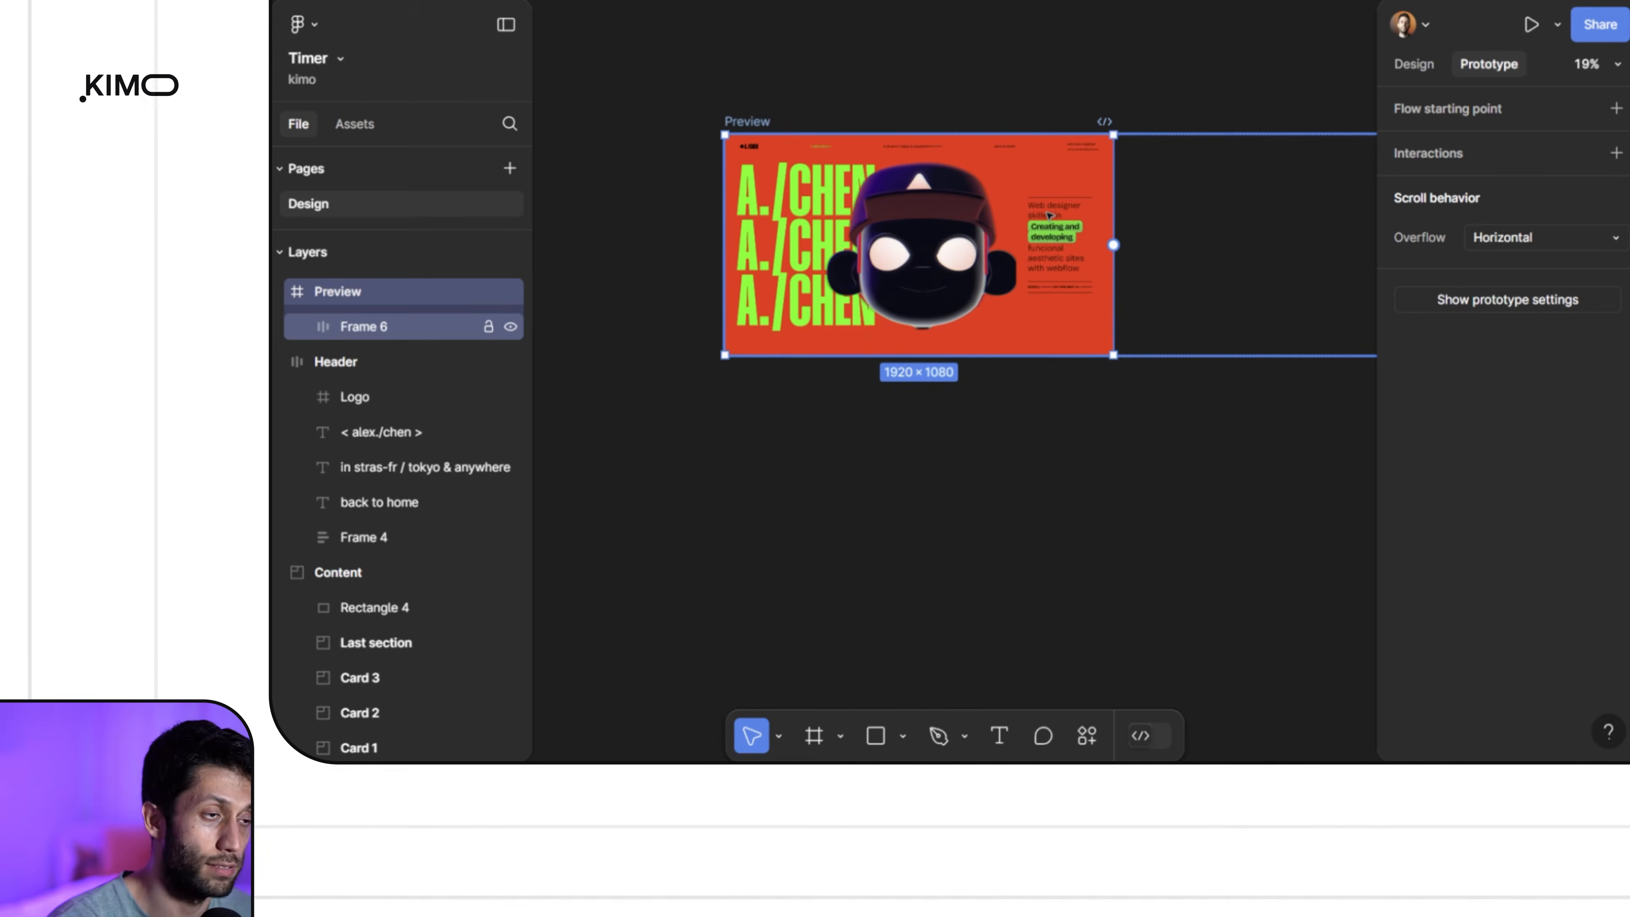
# Step: Preview the prototype inline, scroll sideways back and forth between Section 1 and Section 2, and close the preview
pyautogui.click(1556, 37)
pyautogui.click(1466, 98)
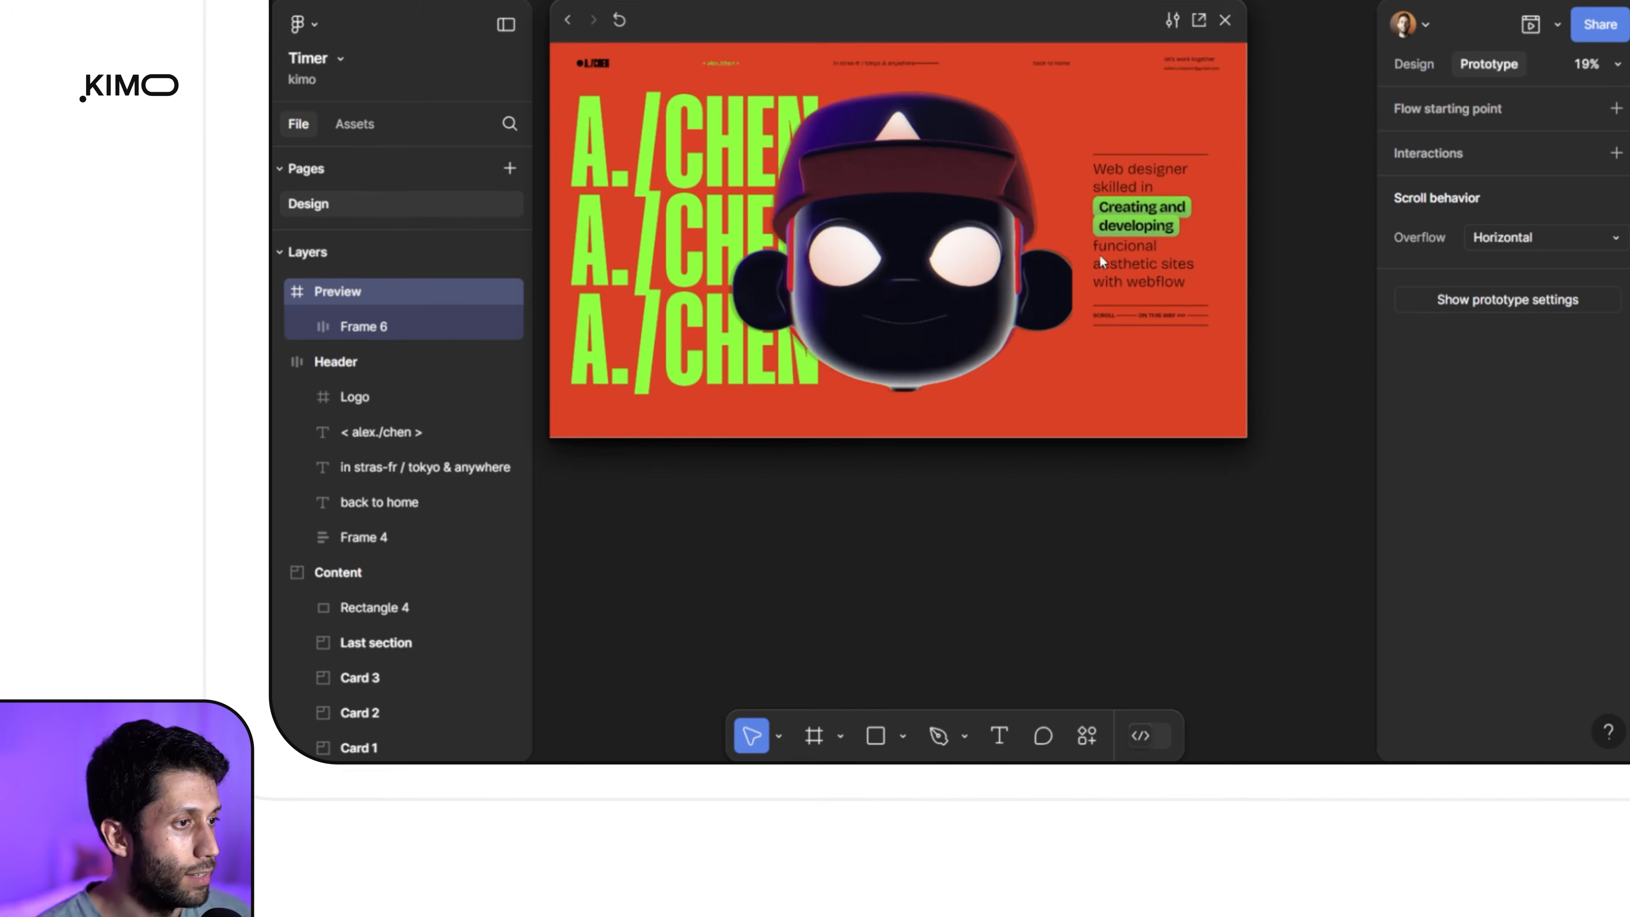
pyautogui.hscroll(5, 1020, 207)
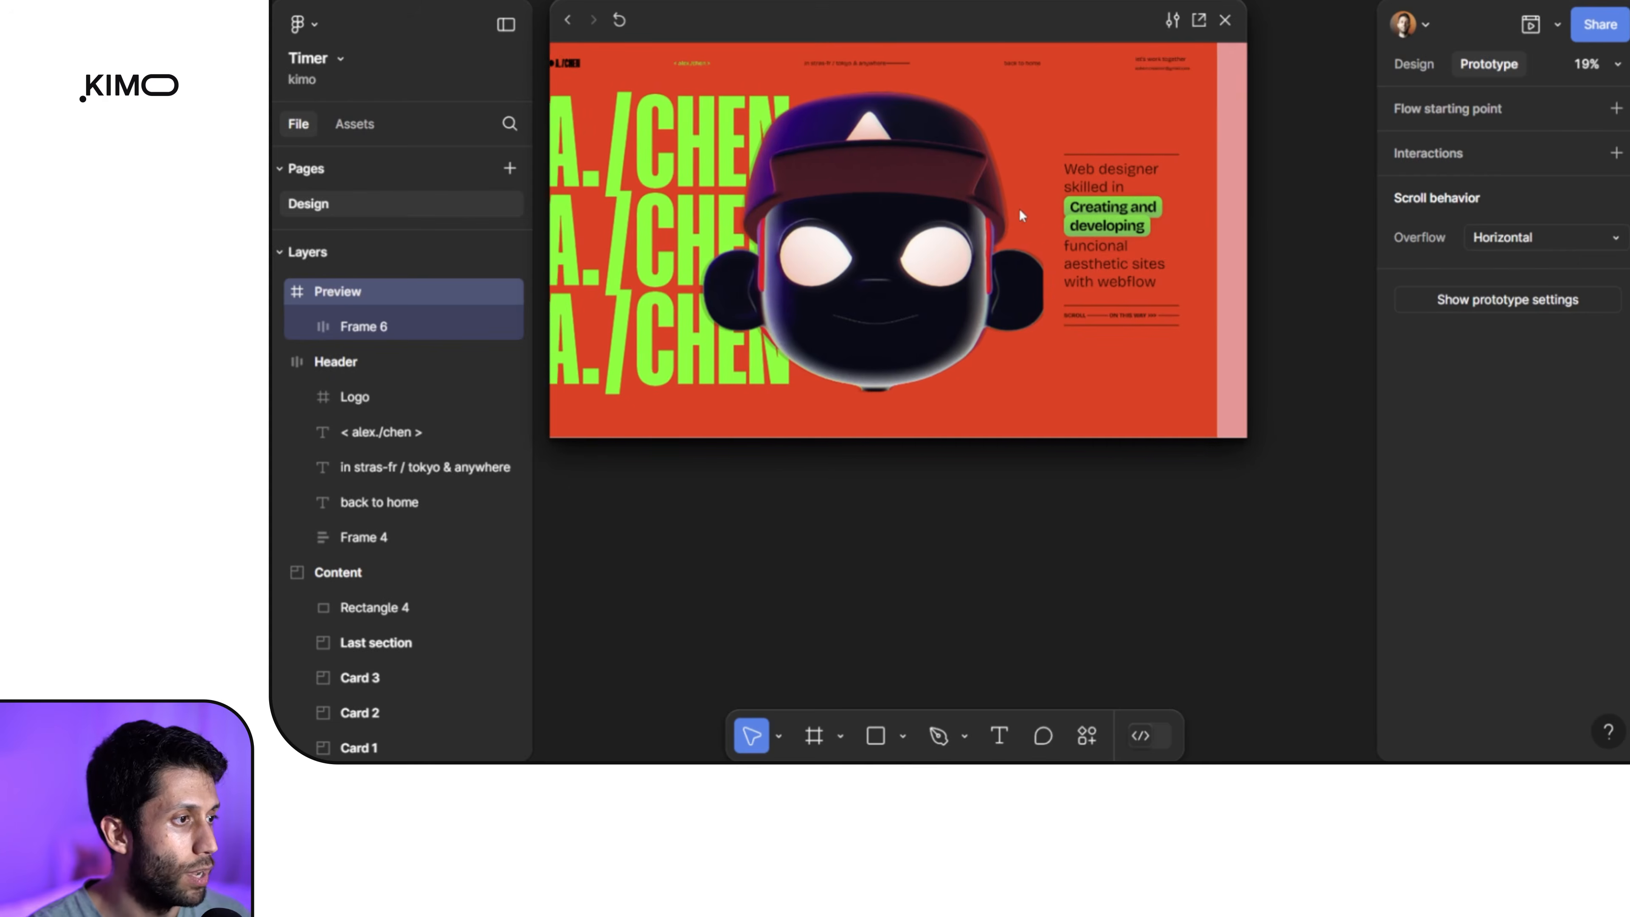
pyautogui.hscroll(5, 949, 236)
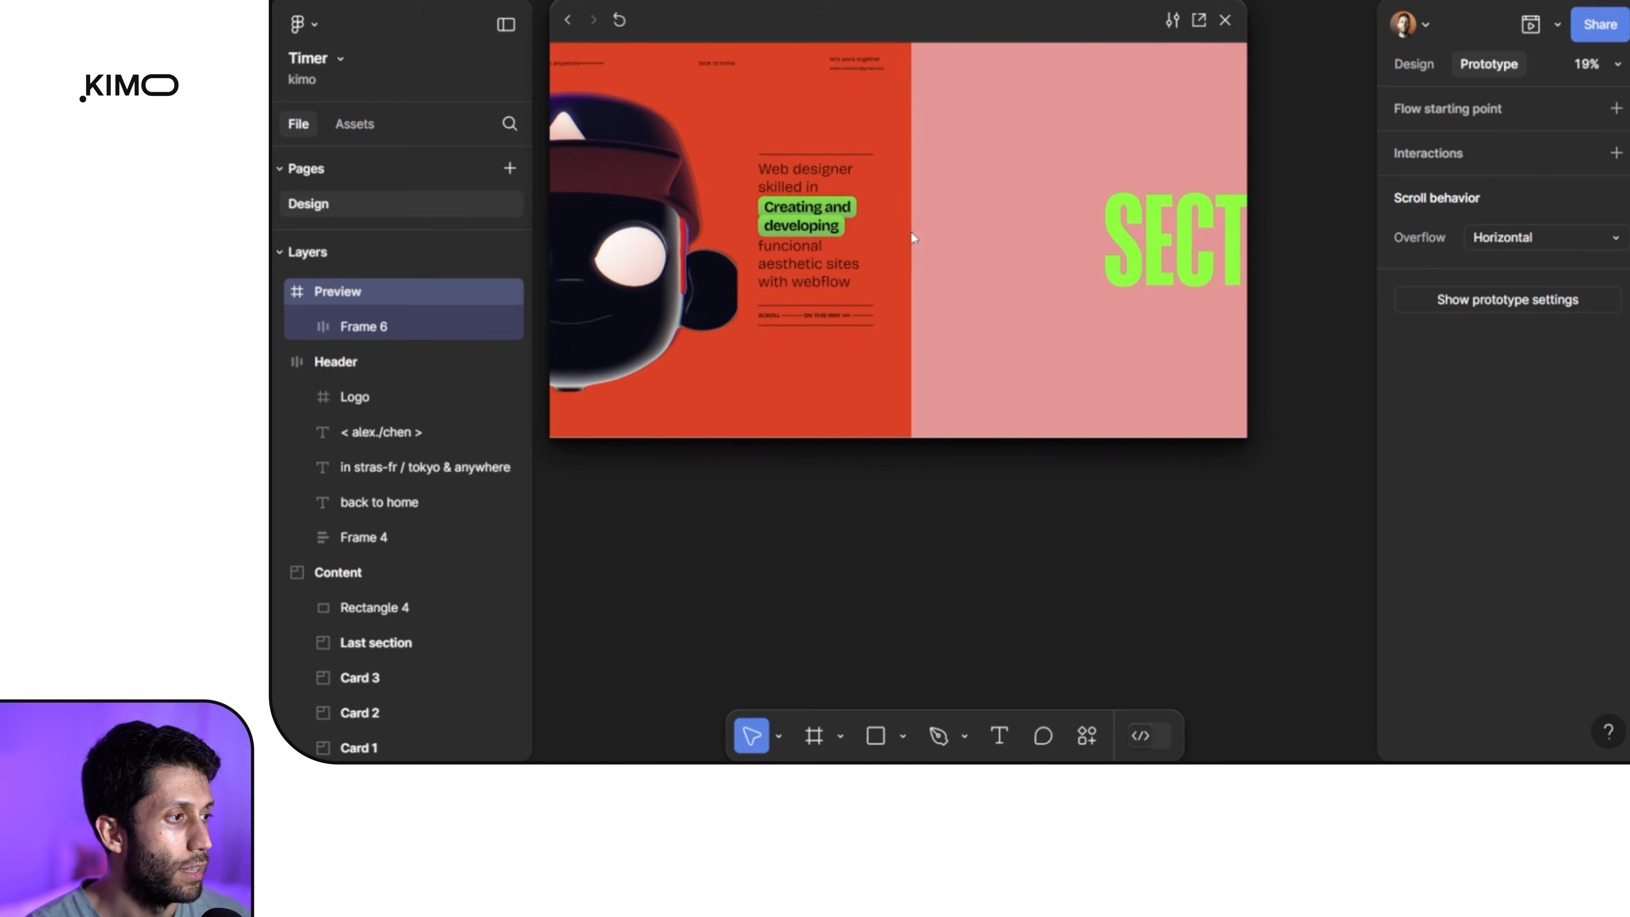
pyautogui.hscroll(10, 989, 238)
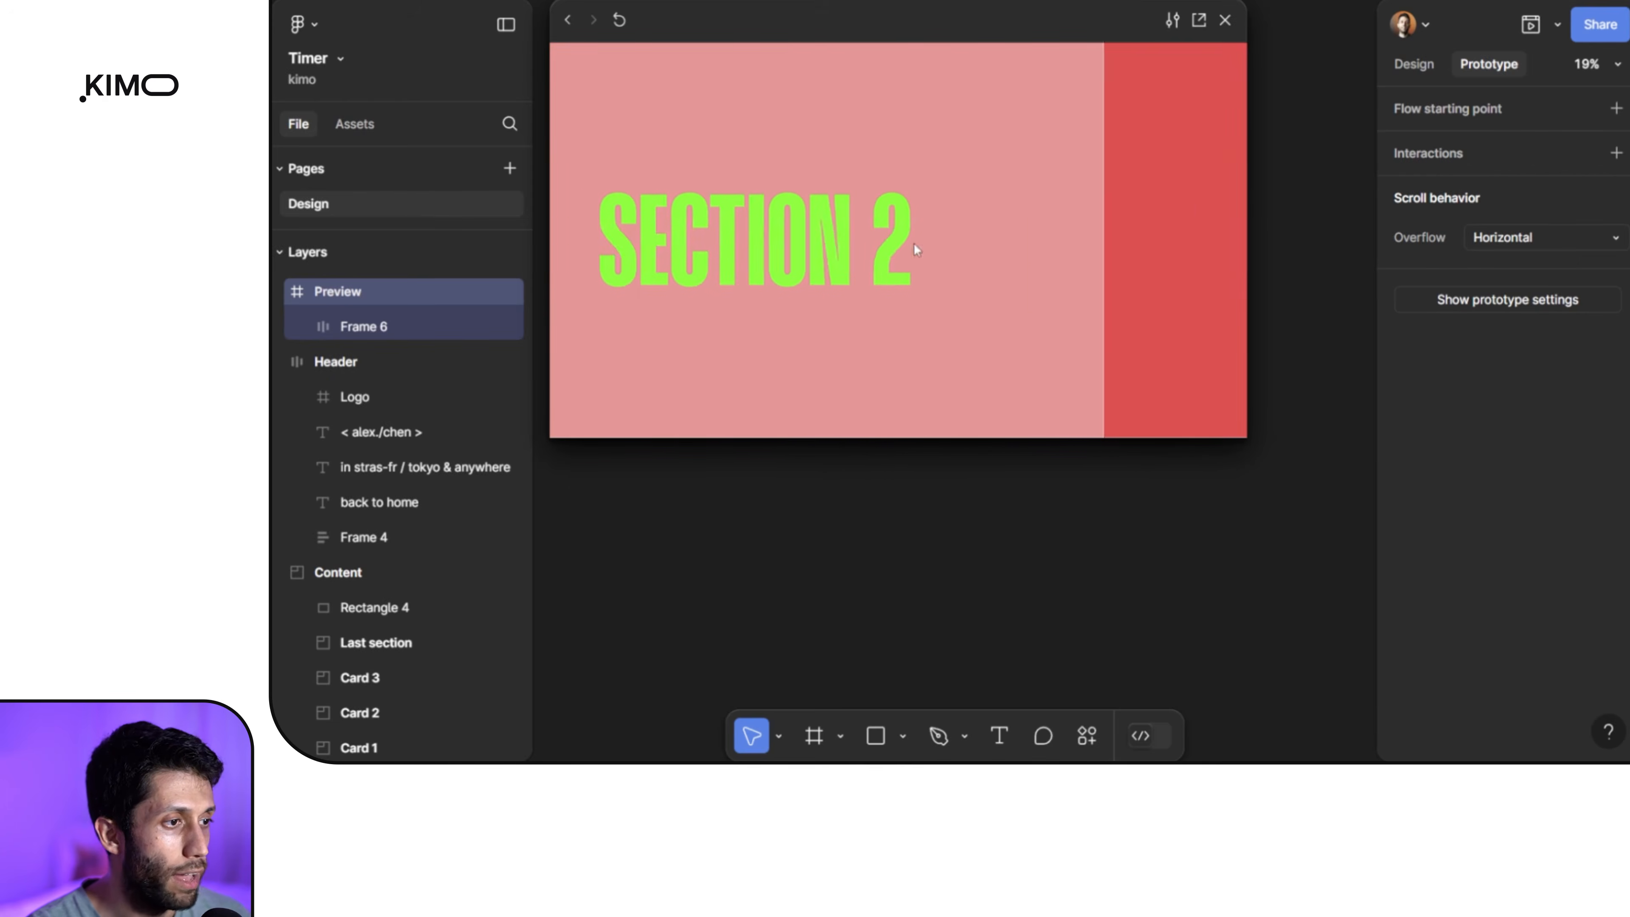
pyautogui.hscroll(-5, 745, 256)
pyautogui.hscroll(5, 898, 242)
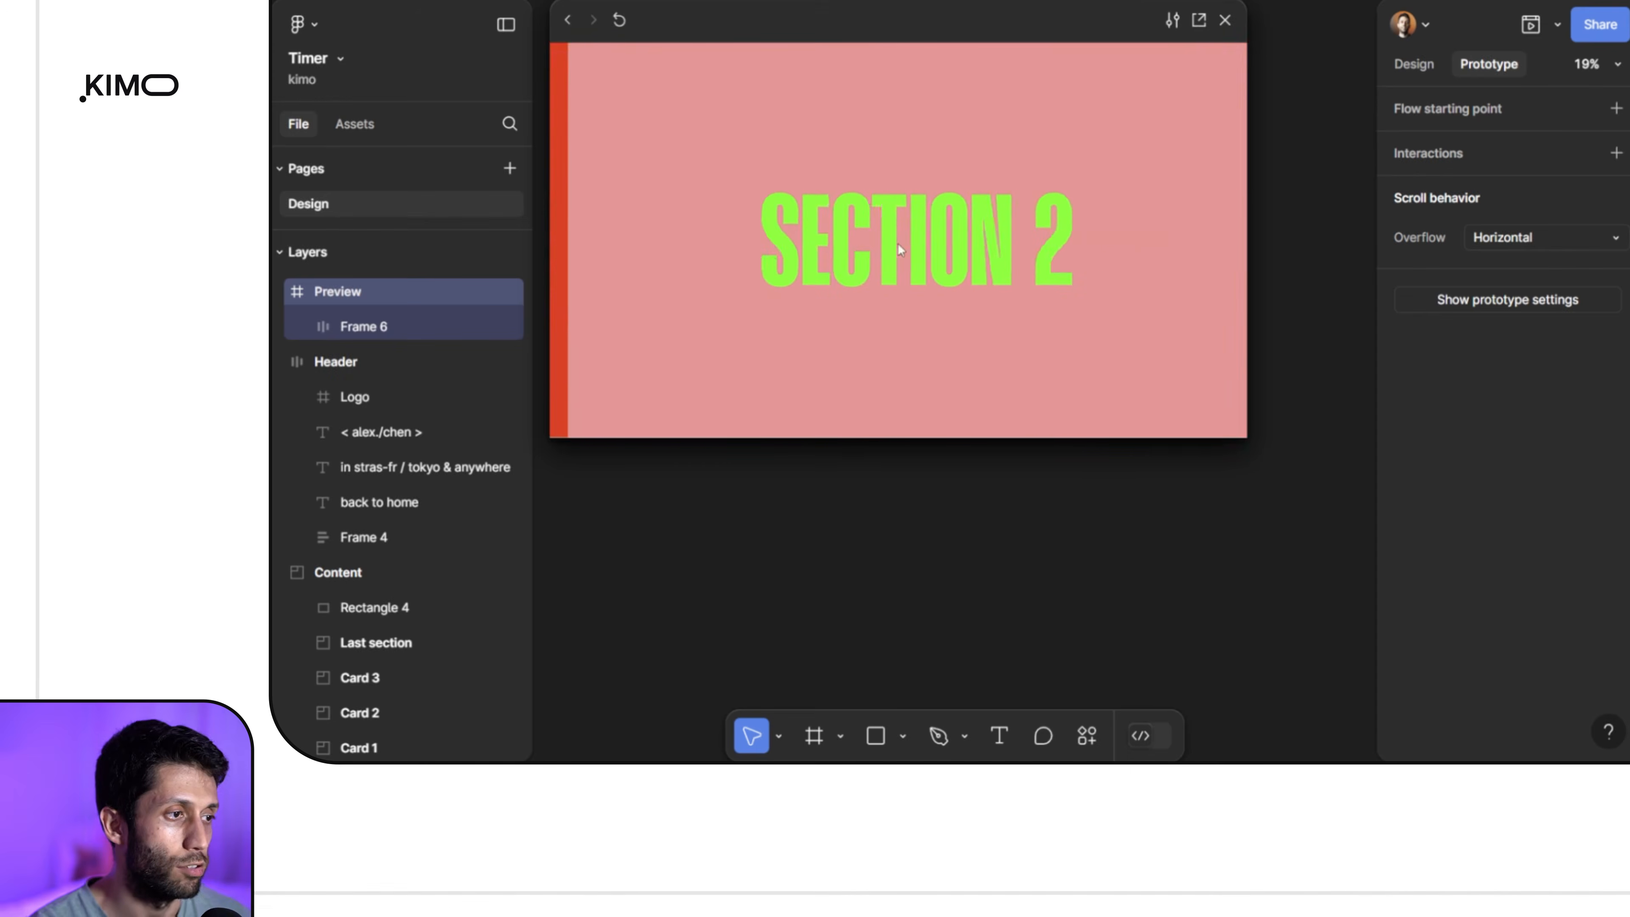
pyautogui.hscroll(-10, 950, 250)
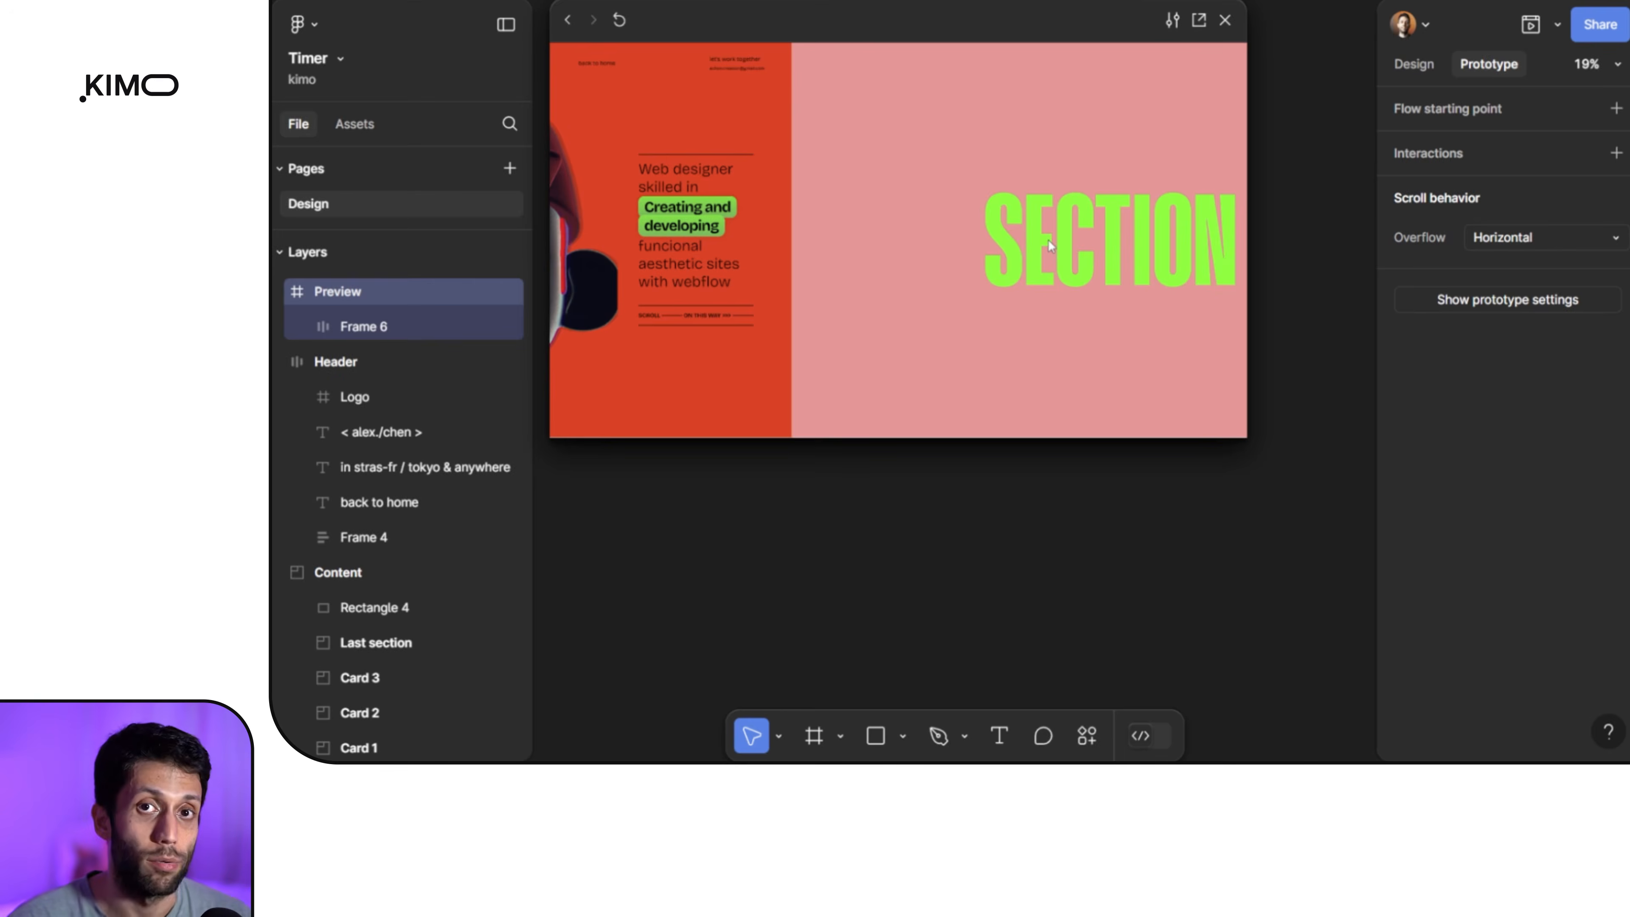
pyautogui.press('Escape')
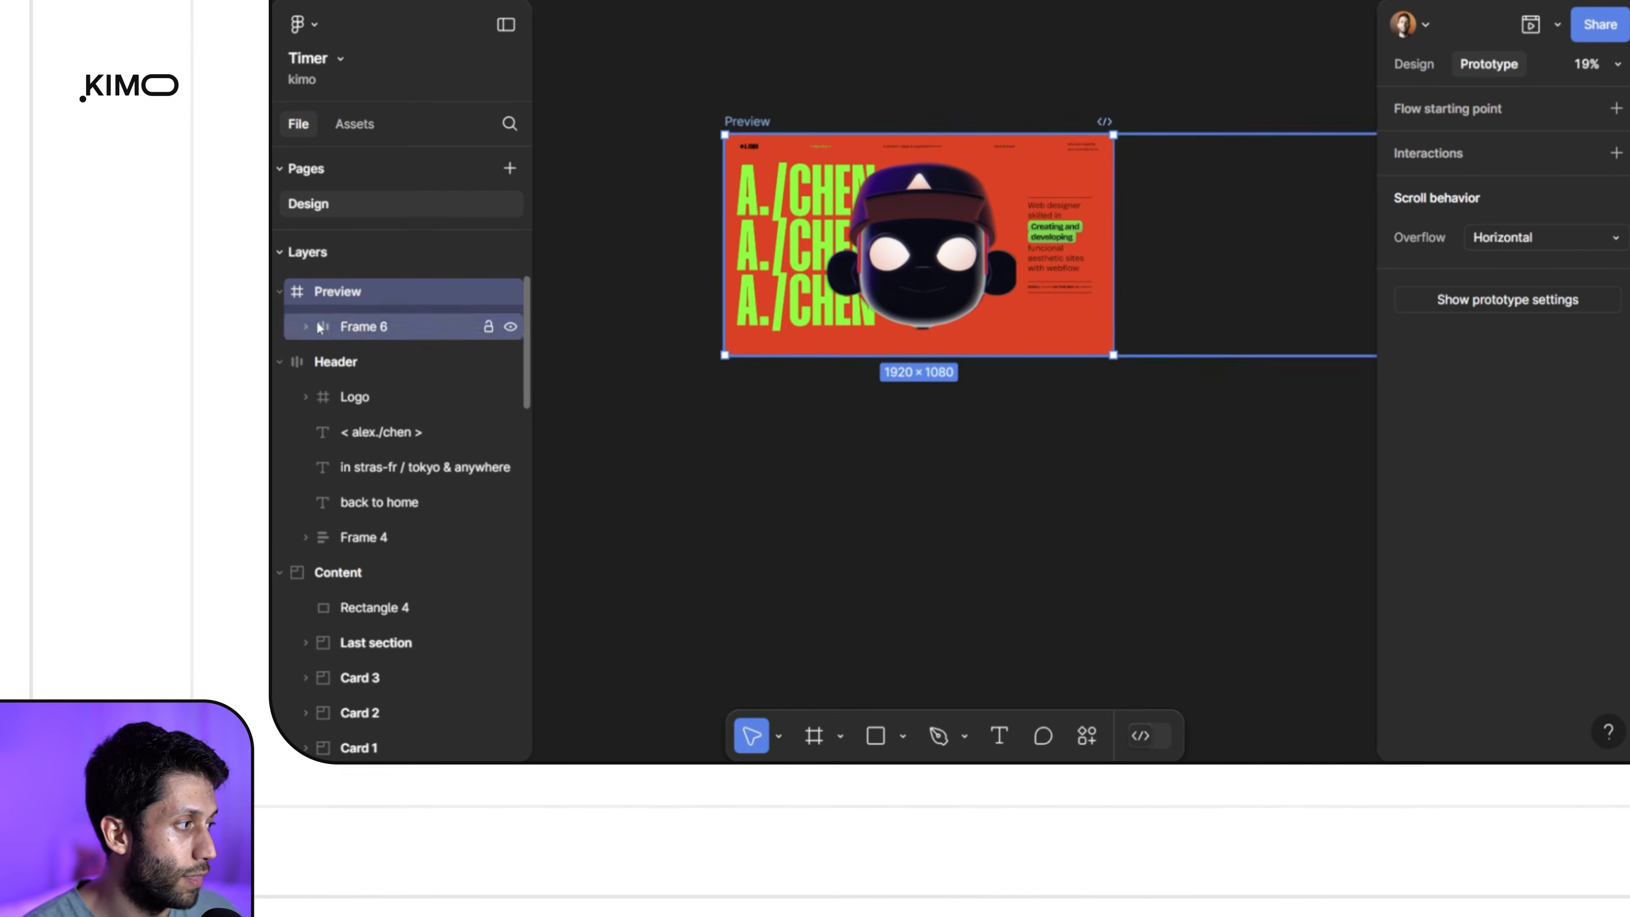
# Step: Expand Frame 6 inside the Preview frame and set its prototype scroll overflow to Horizontal
pyautogui.click(330, 327)
pyautogui.click(306, 326)
pyautogui.click(331, 361)
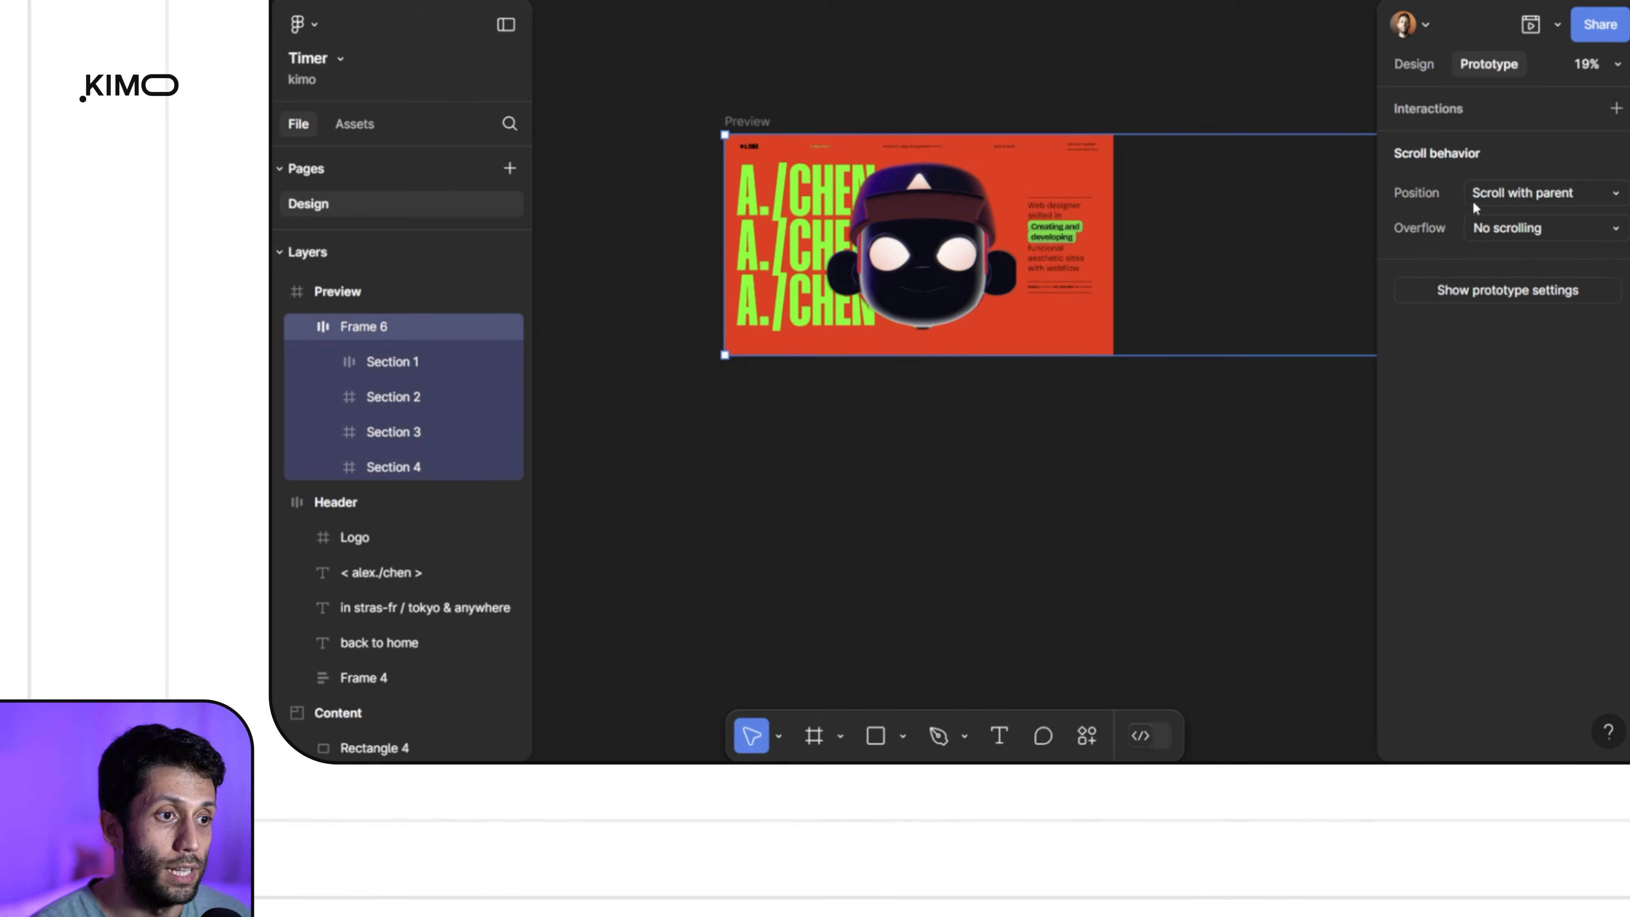
pyautogui.click(1514, 228)
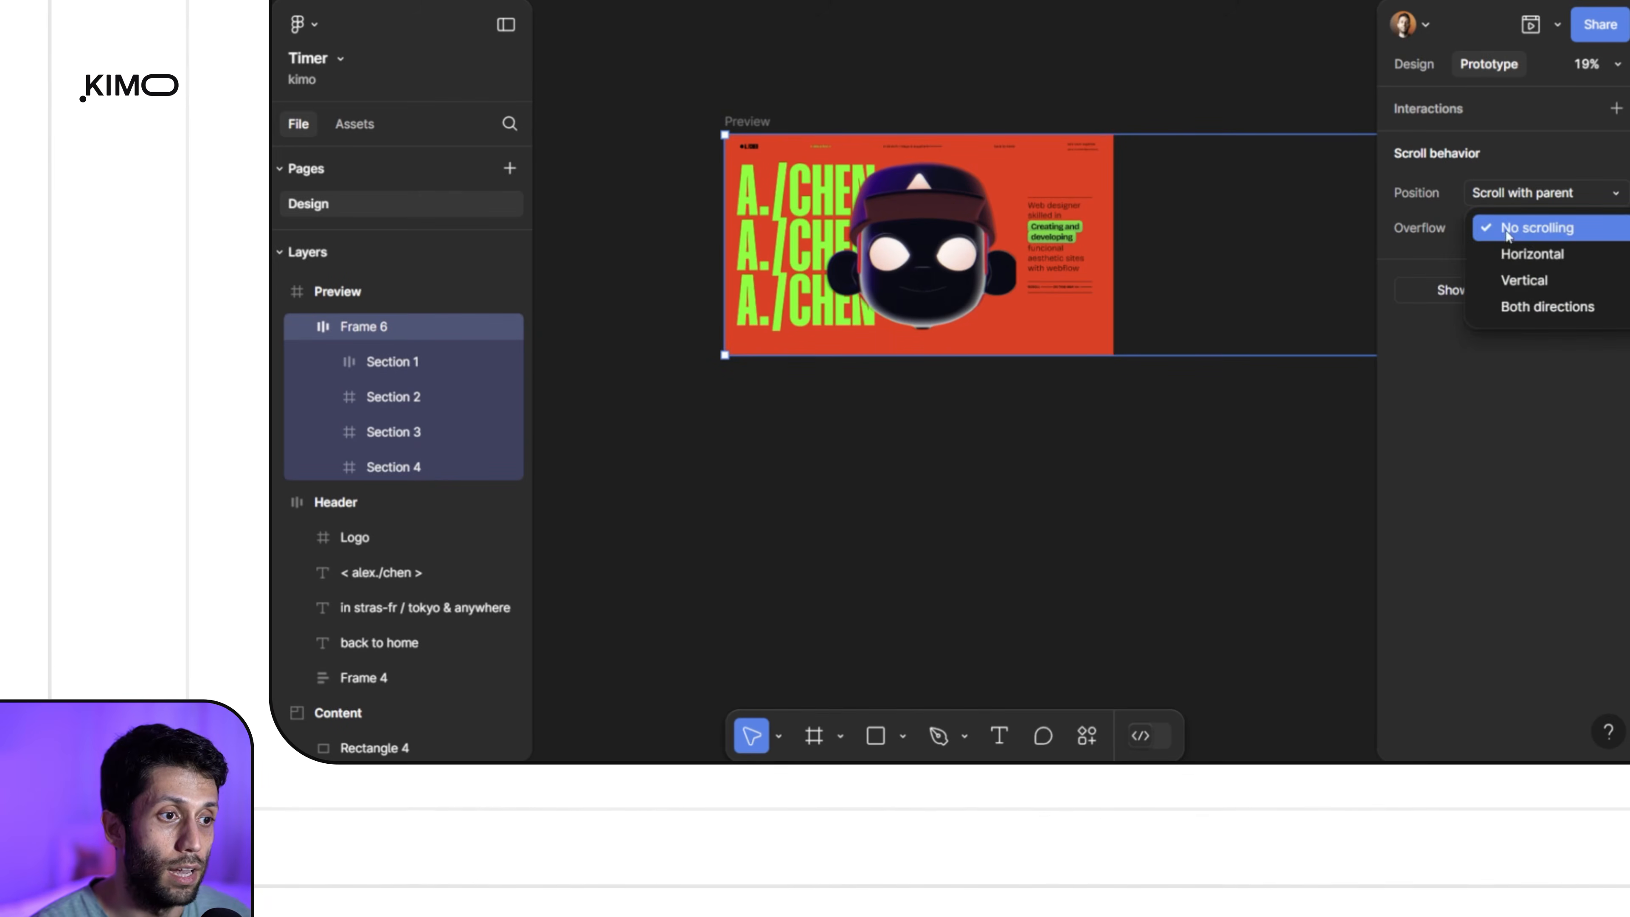
pyautogui.click(1532, 257)
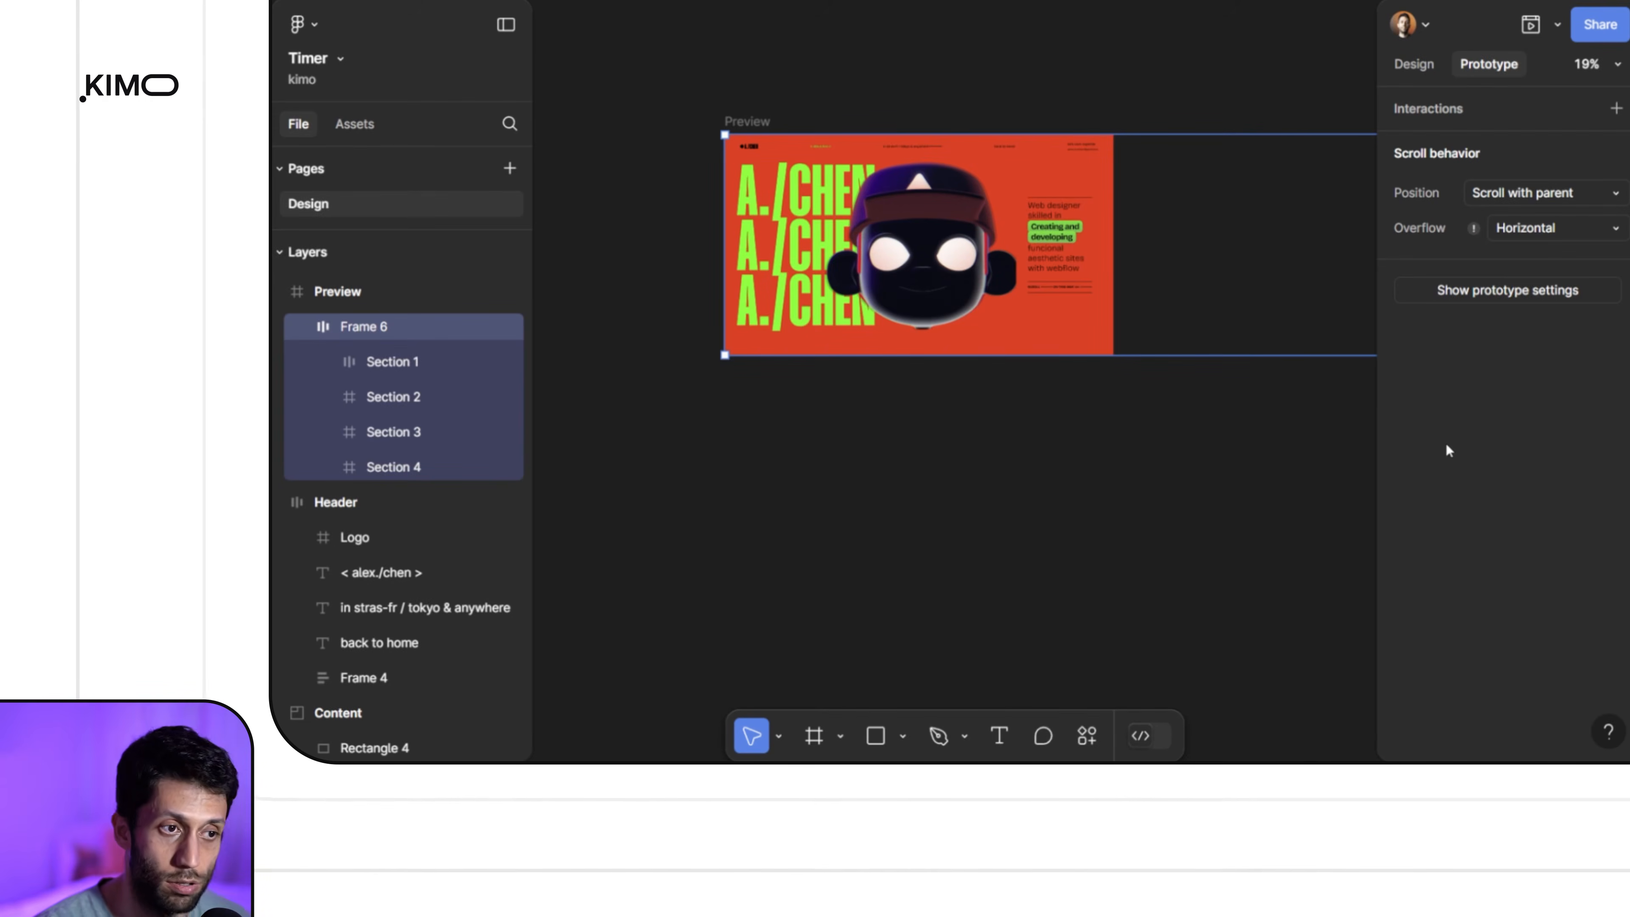
# Step: Present the prototype to check its horizontal scrolling
pyautogui.click(1557, 25)
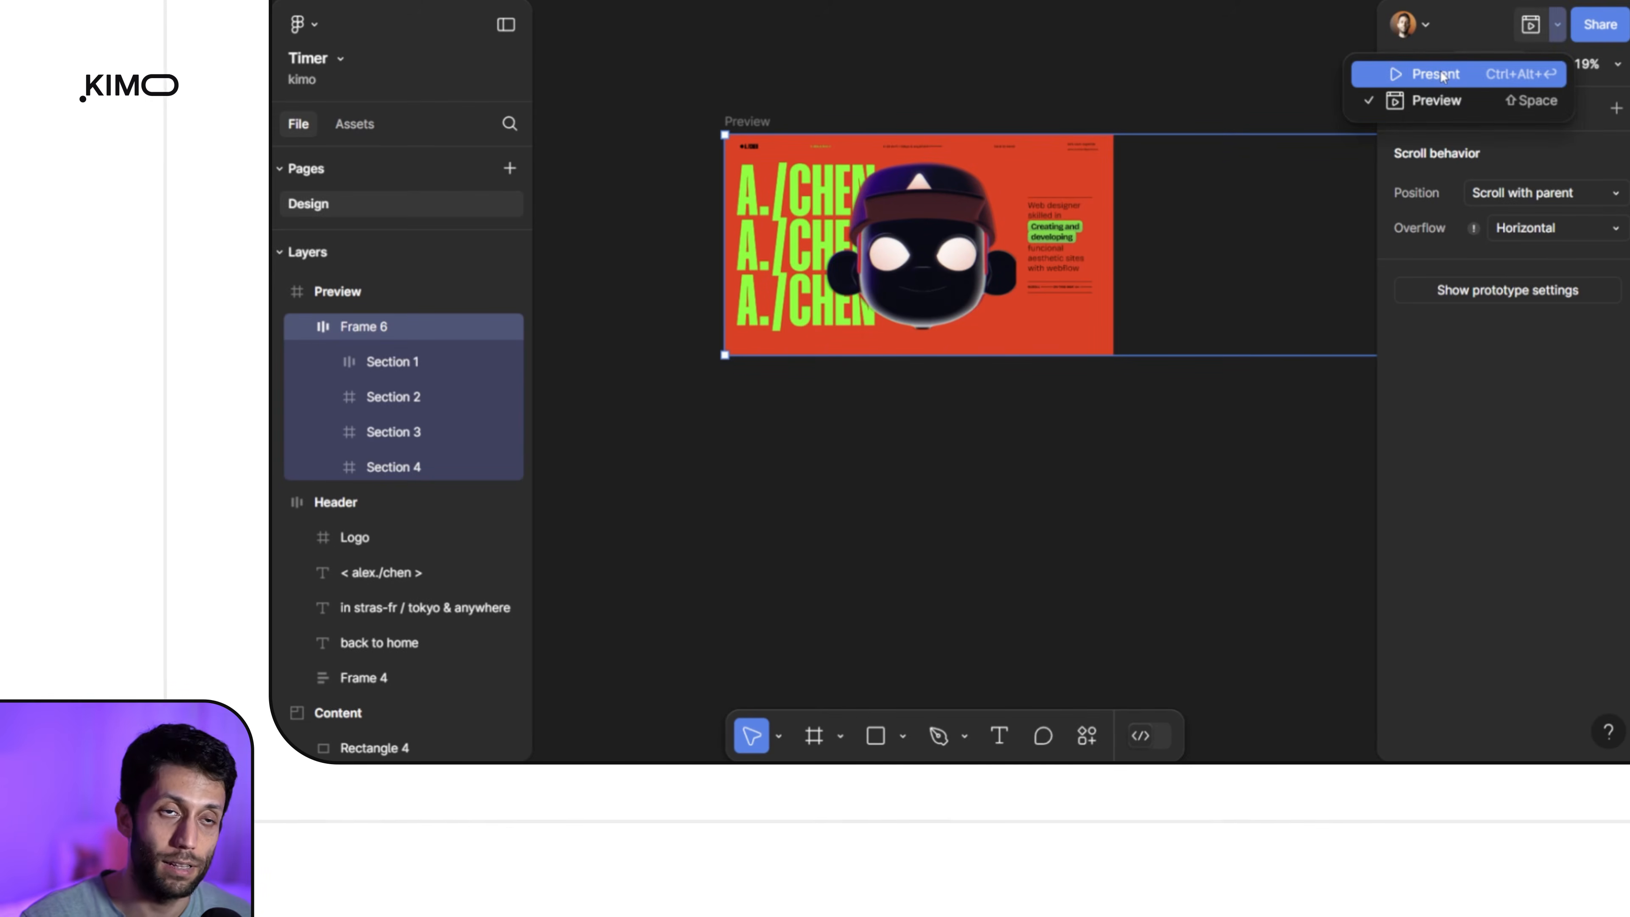